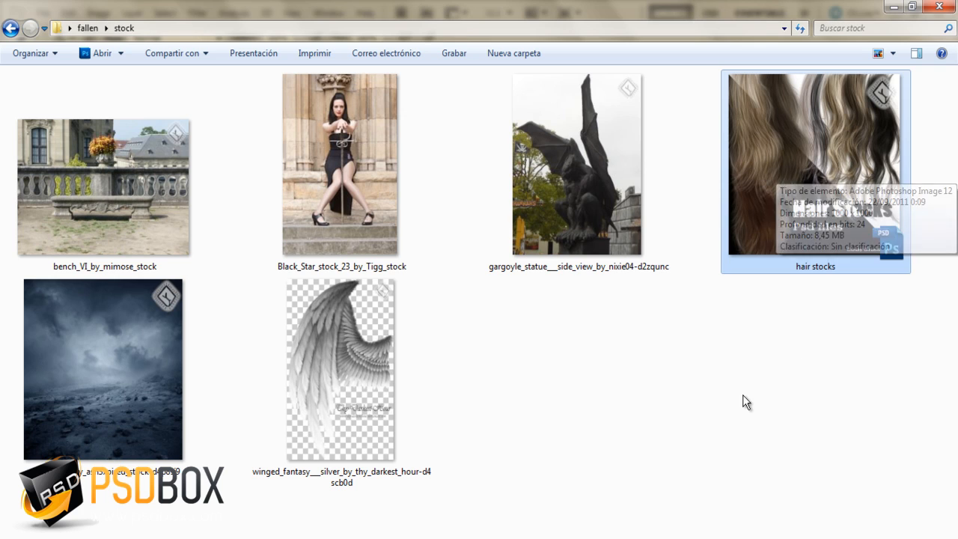
- Examine the stock images of the stormy landscape, woman, gargoyle statue and bench, and return to the fallen folder
left_click(167, 365)
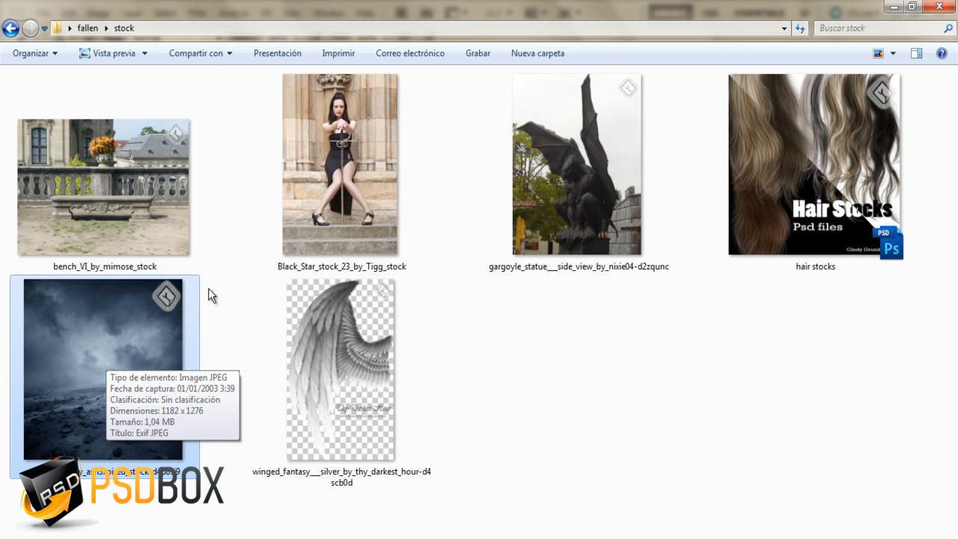
left_click(564, 347)
left_click(351, 170)
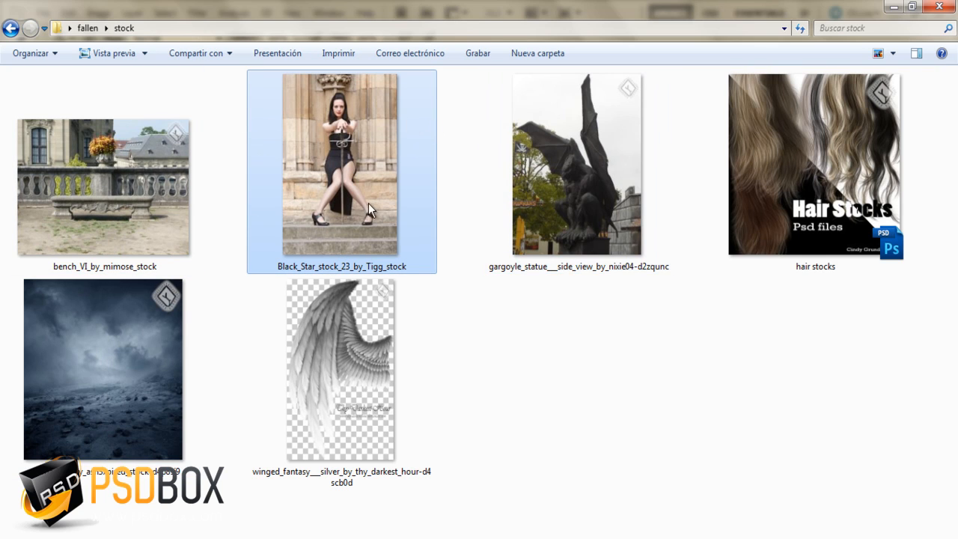
left_click(629, 293)
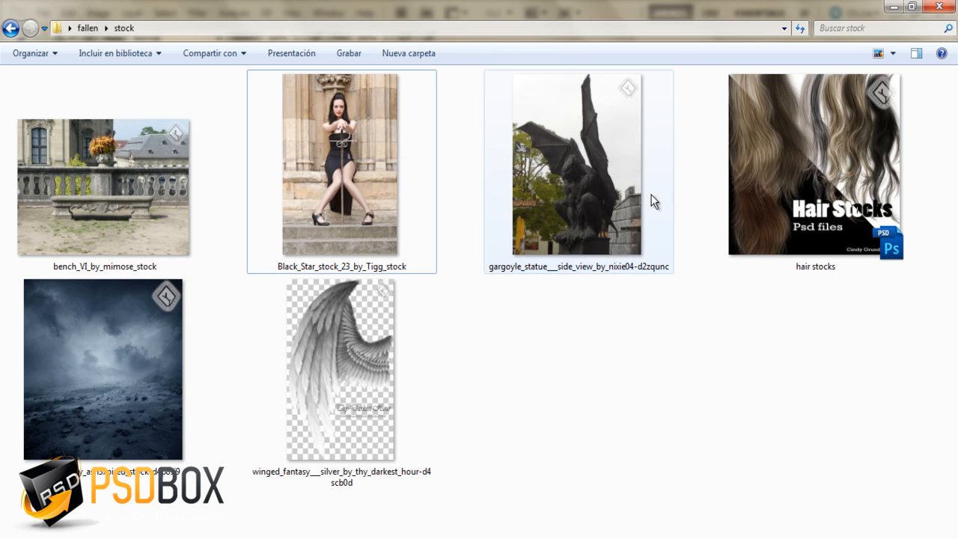
left_click(562, 171)
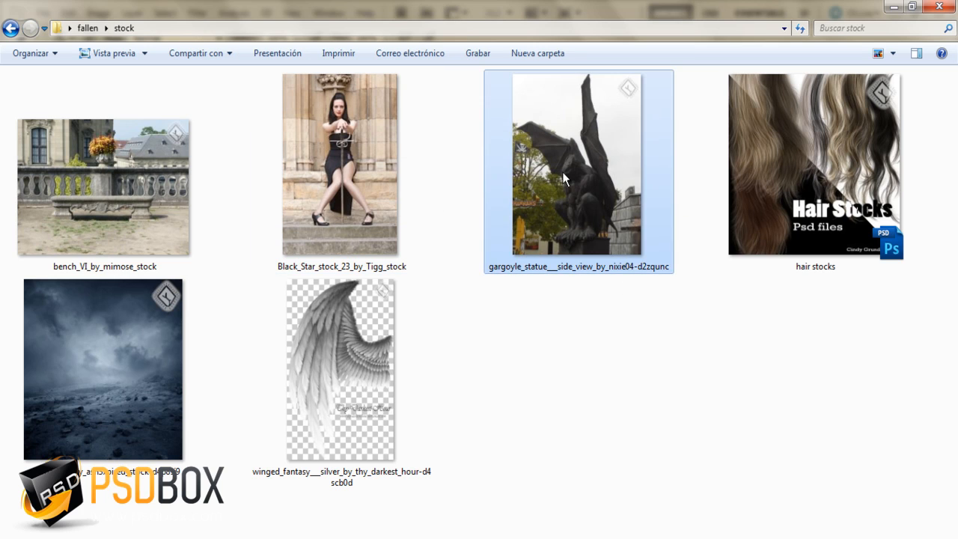
left_click(148, 175)
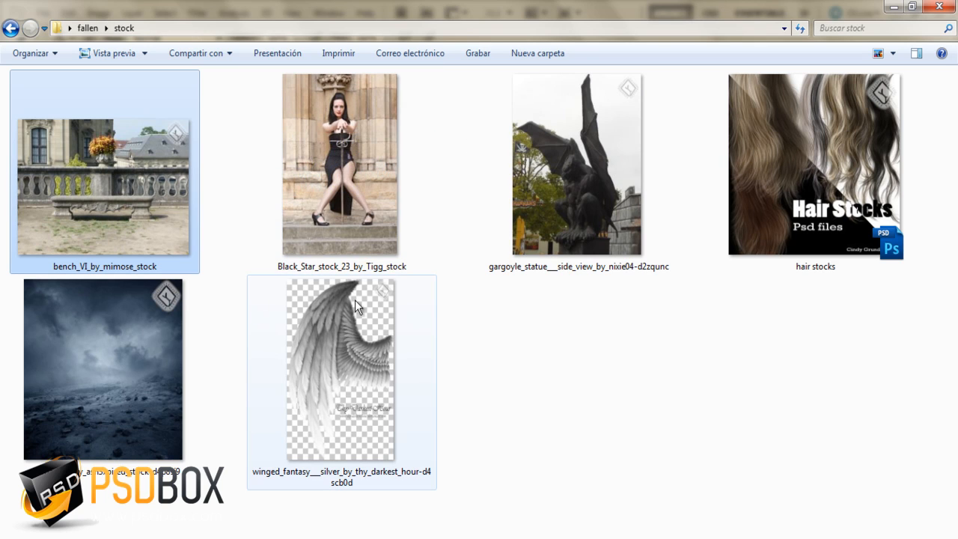
left_click(85, 31)
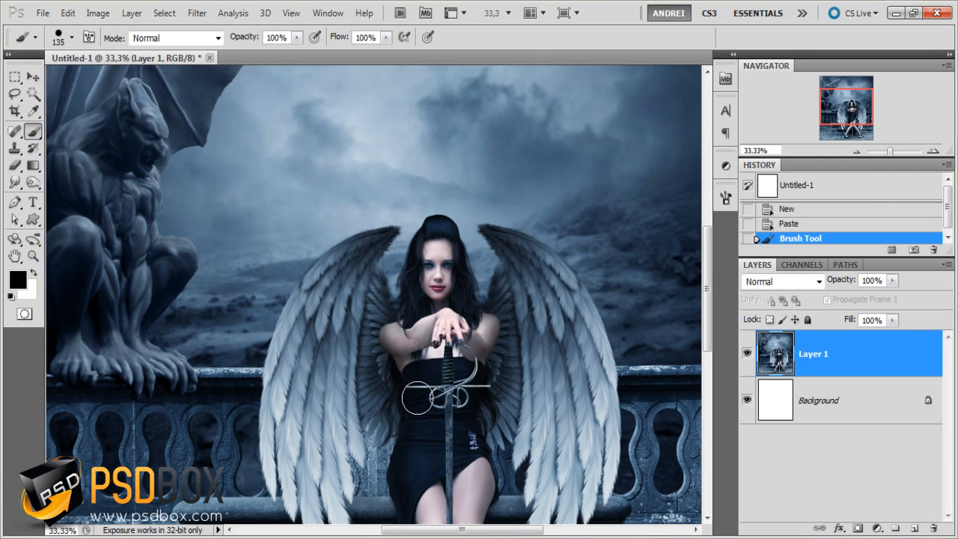
- Resize the document to 1800 pixels wide with proportions constrained, and delete Layer 1 holding the finished artwork
key("ctrl+alt+i")
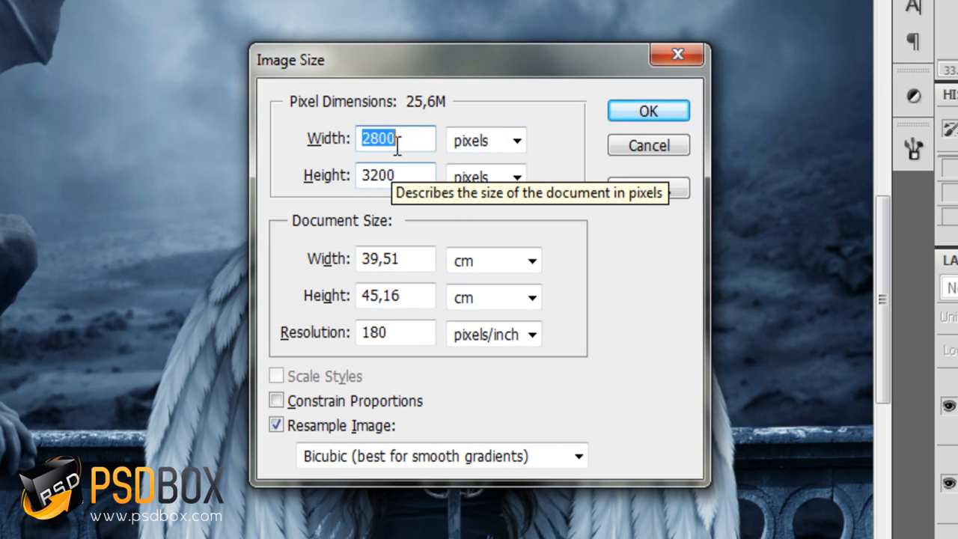
left_click_drag(475, 63, 669, 17)
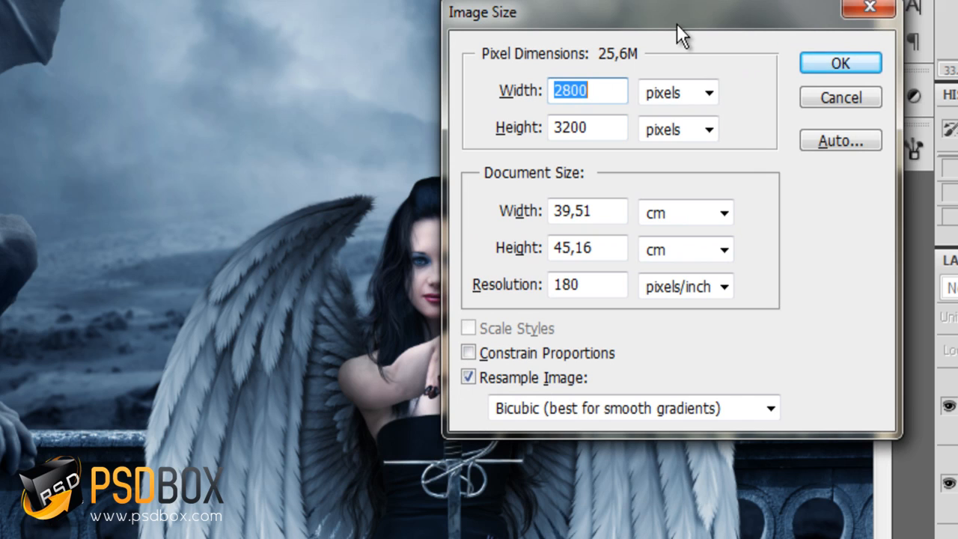
type("1800")
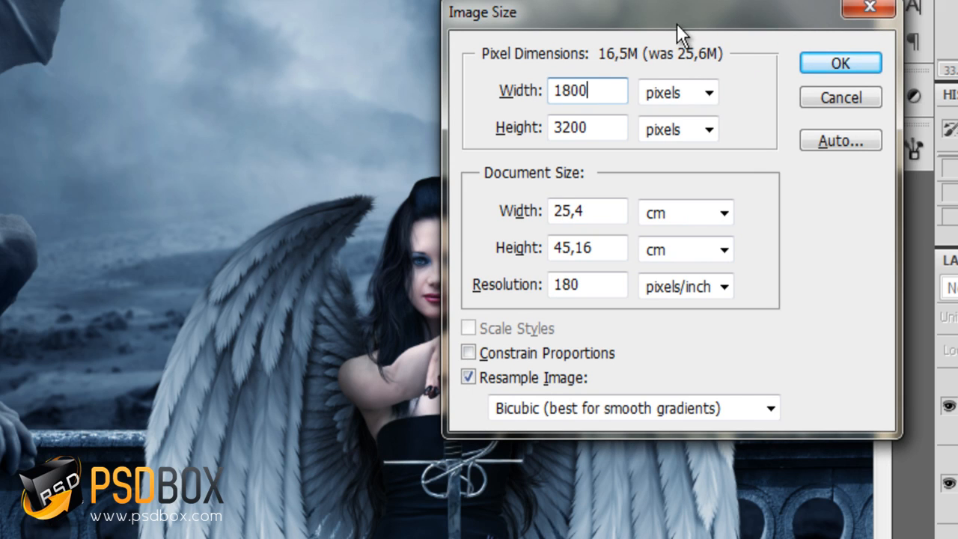
left_click(494, 352)
left_click(540, 90)
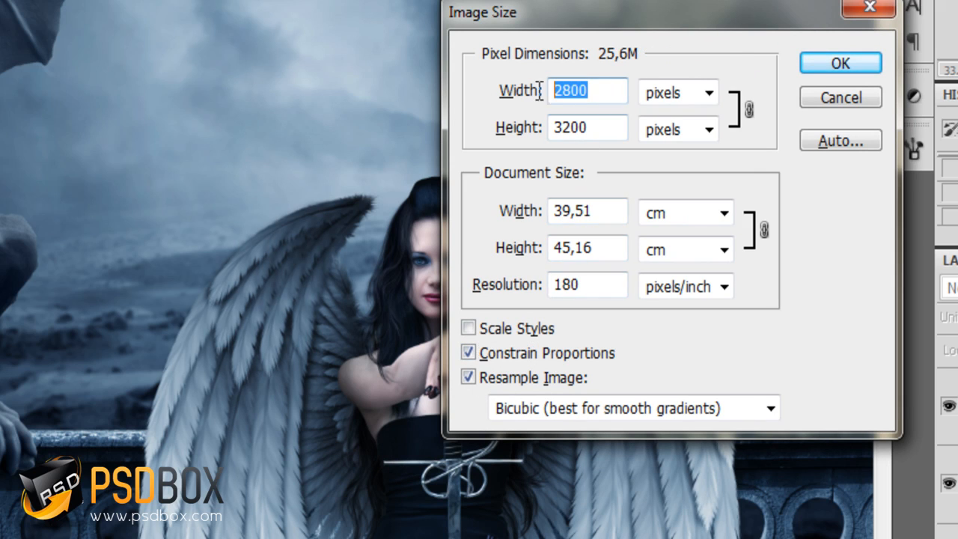
type("1800")
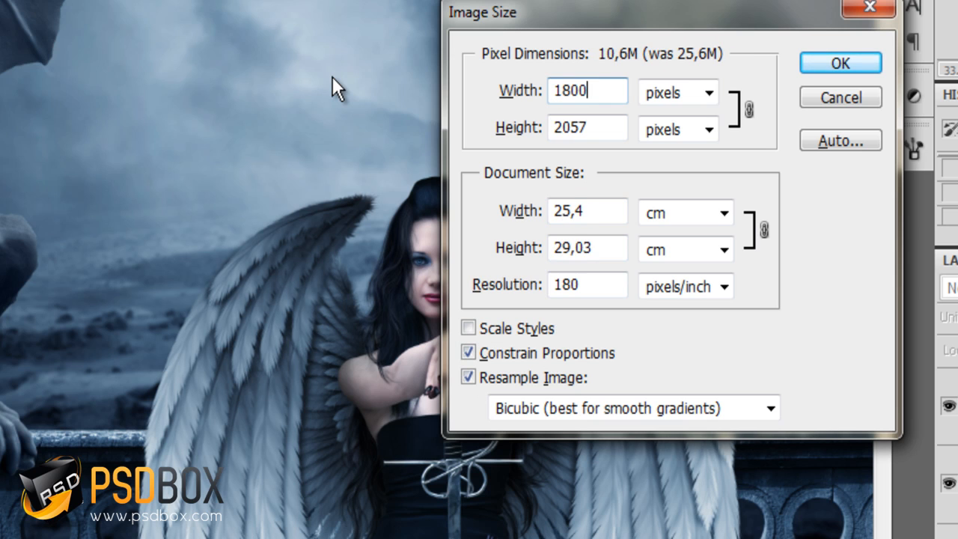
key("Return")
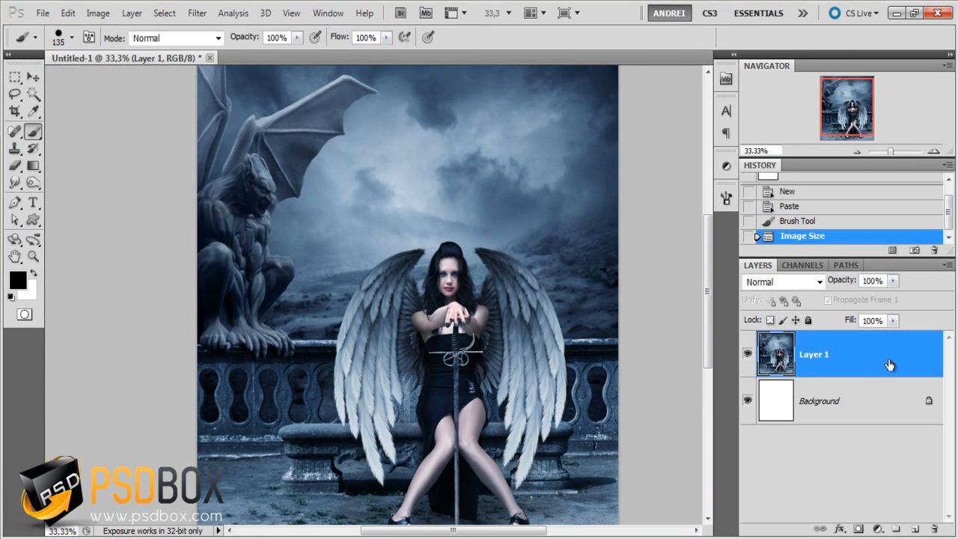
left_click_drag(899, 361, 933, 530)
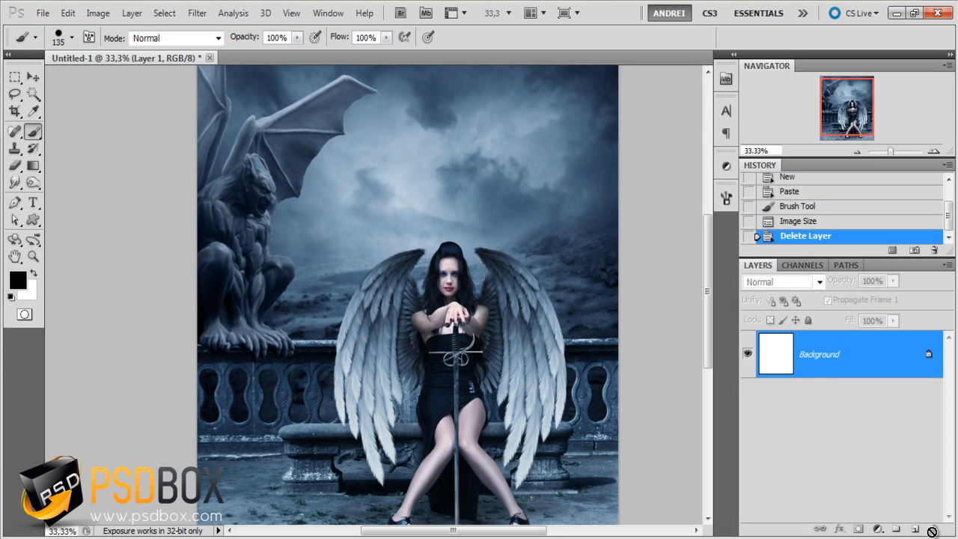
- Open the foreground image from the fallen folder in Adobe Photoshop CS5
key("alt+Tab")
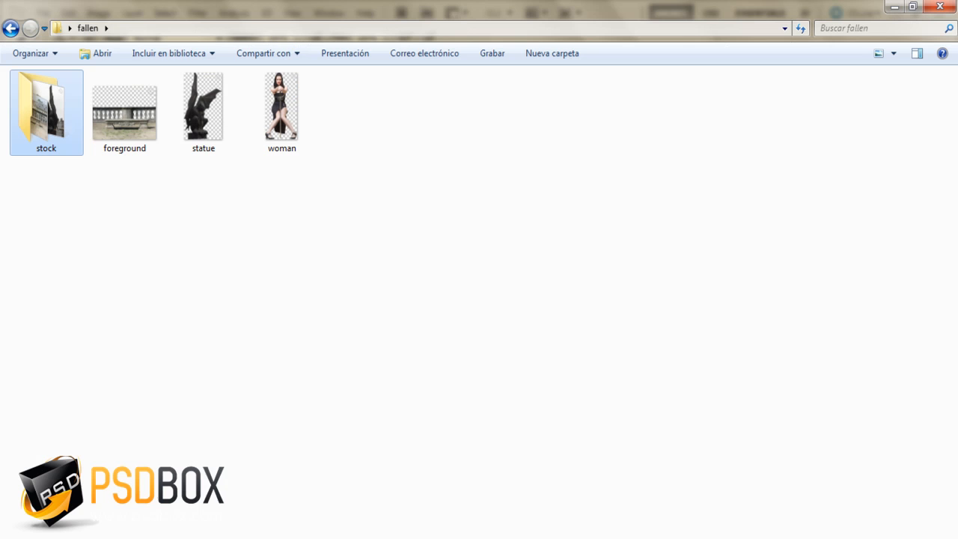
left_click(107, 126)
right_click(107, 126)
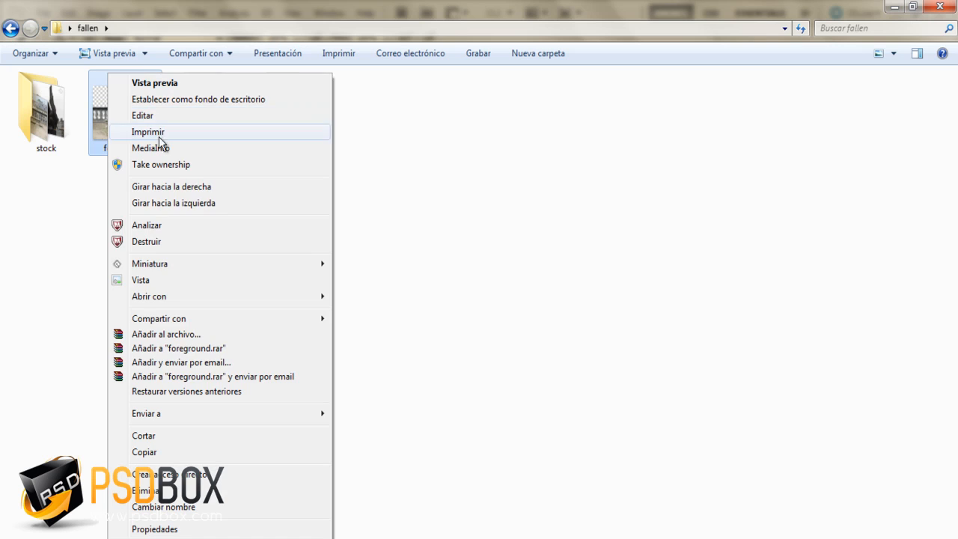
mouse_move(179, 304)
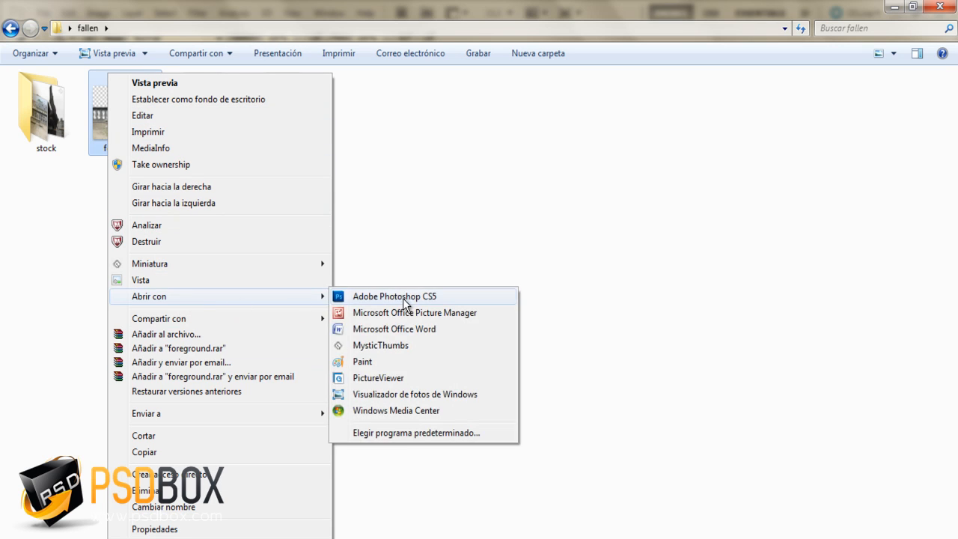
left_click(406, 298)
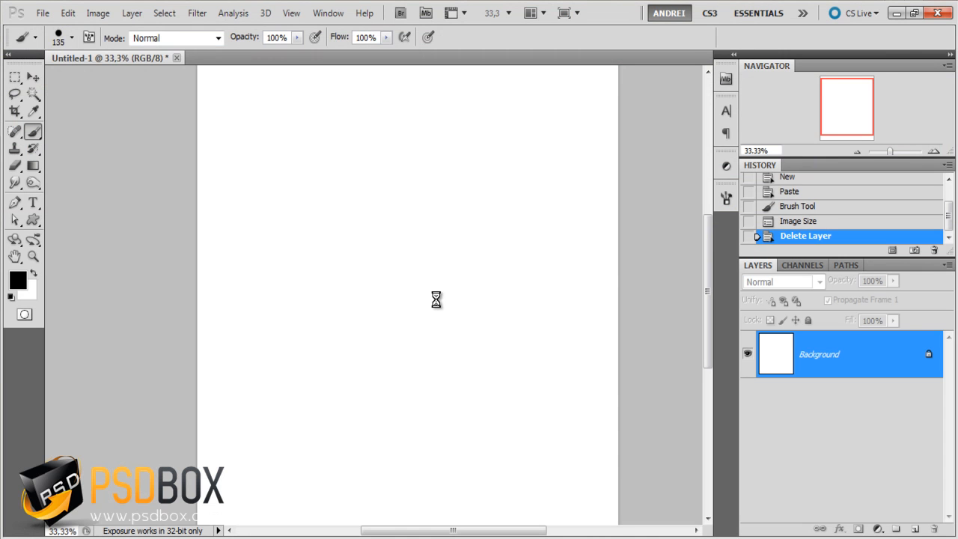
- Cut the entire foreground image, close its file without saving, and paste it into the blank Untitled-1 document
key("ctrl+a")
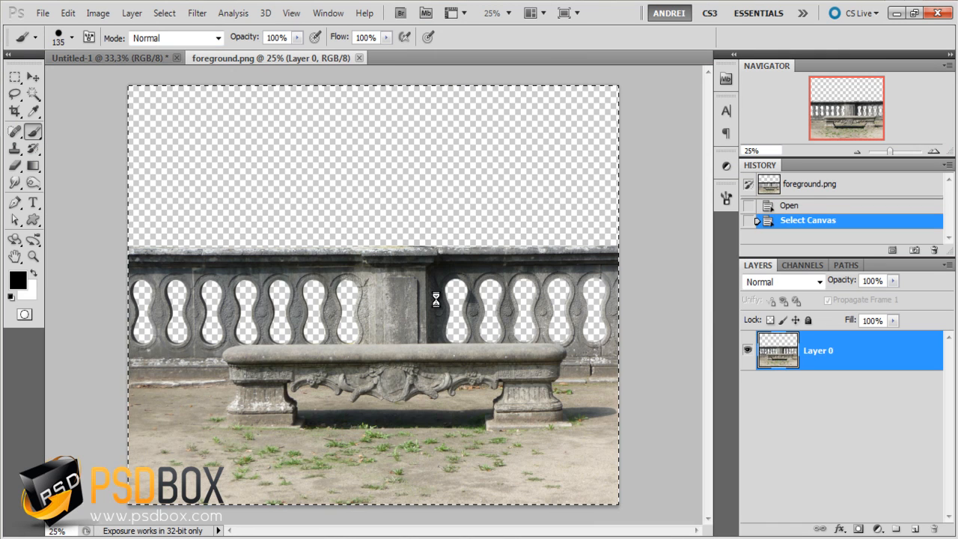
key("ctrl+x")
key("ctrl+w")
key("n")
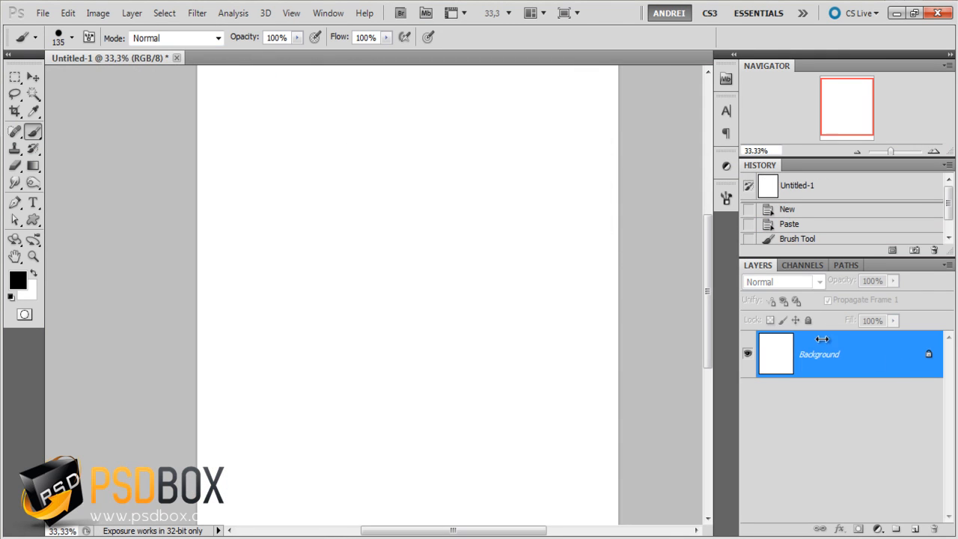
key("ctrl+v")
- Scale the bench layer proportionally to about 64.6% and place it across the full width of the lower canvas
key("ctrl+minus")
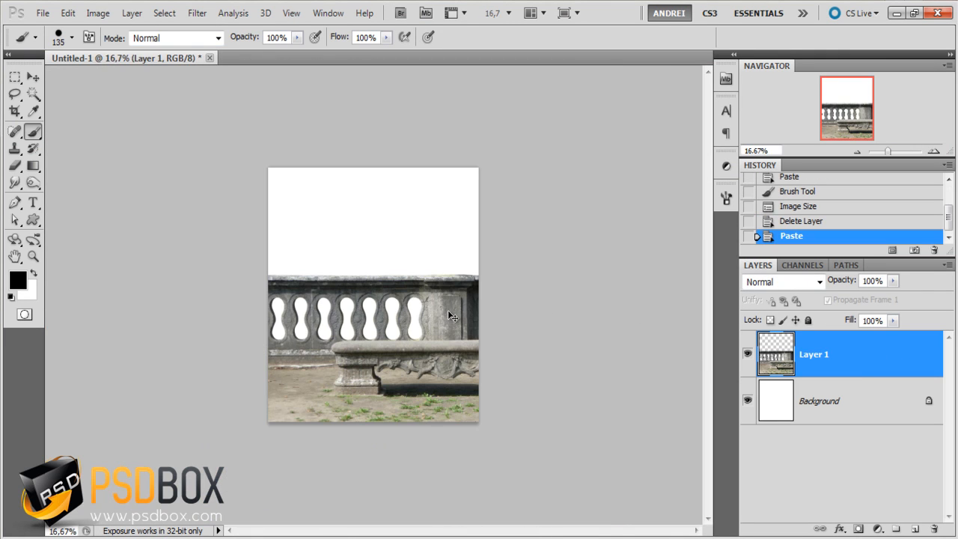
key("ctrl+t")
left_click_drag(595, 166, 467, 248)
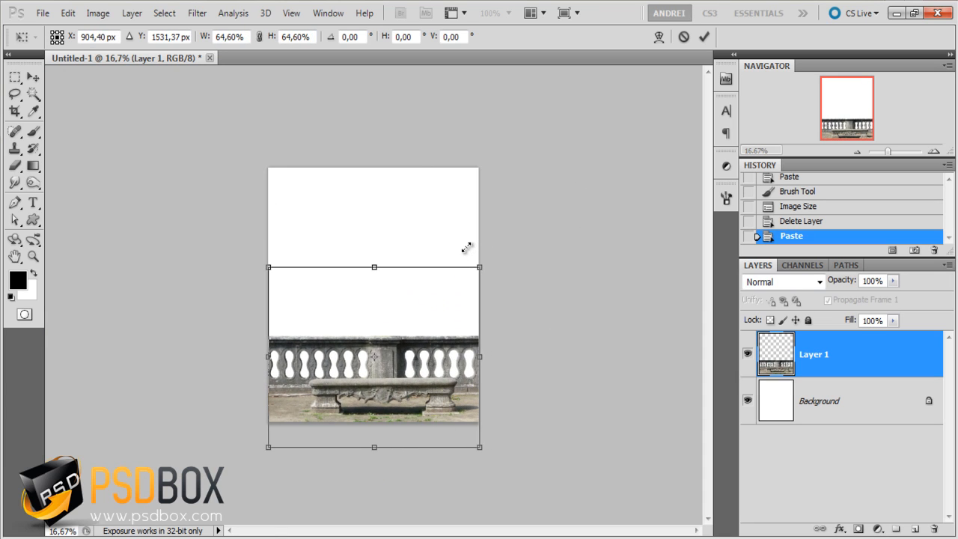
left_click_drag(450, 375, 447, 362)
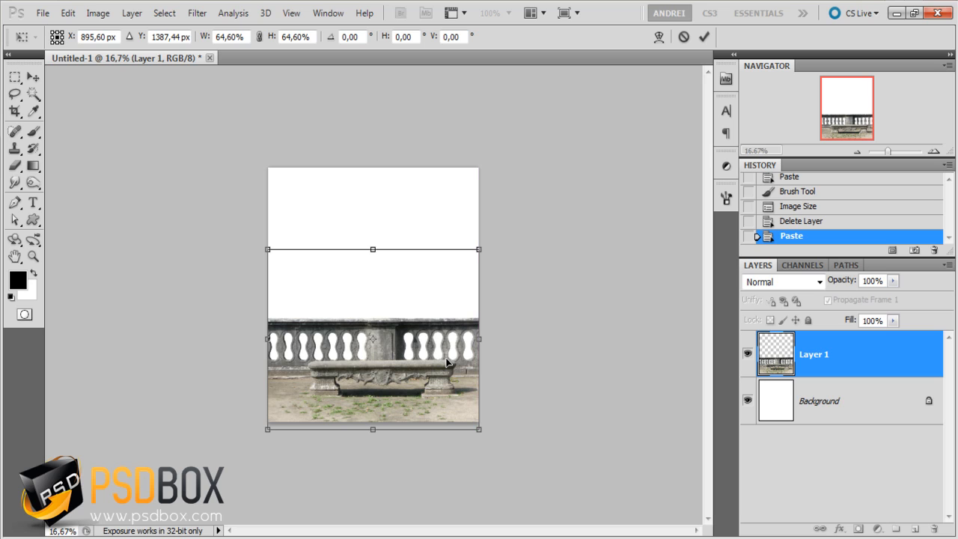
key("Left")
key("Right")
key("Up")
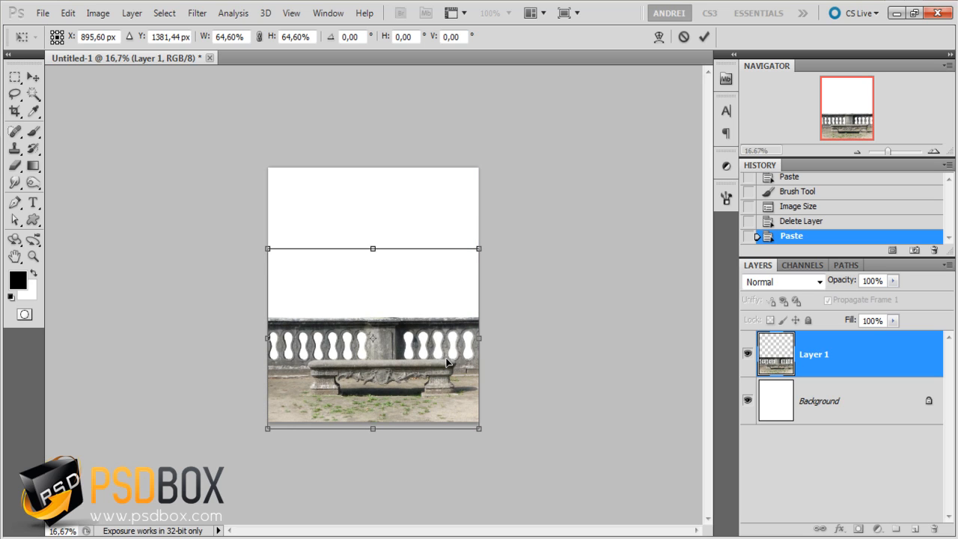
key("Up")
key("Up")
key("Up")
key("Return")
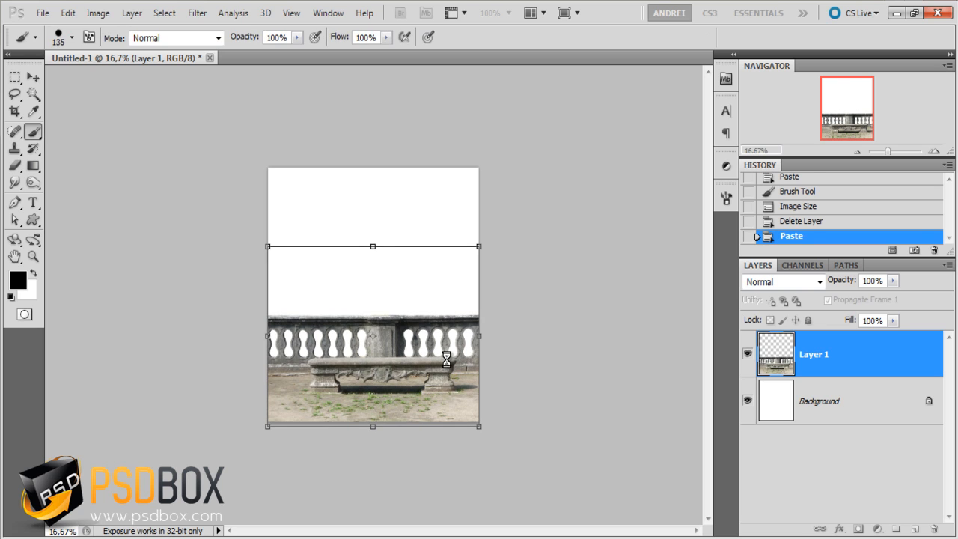
- Open the premade_4 stormy landscape image from the stock folder in Adobe Photoshop CS5
key("alt+Tab")
right_click(130, 360)
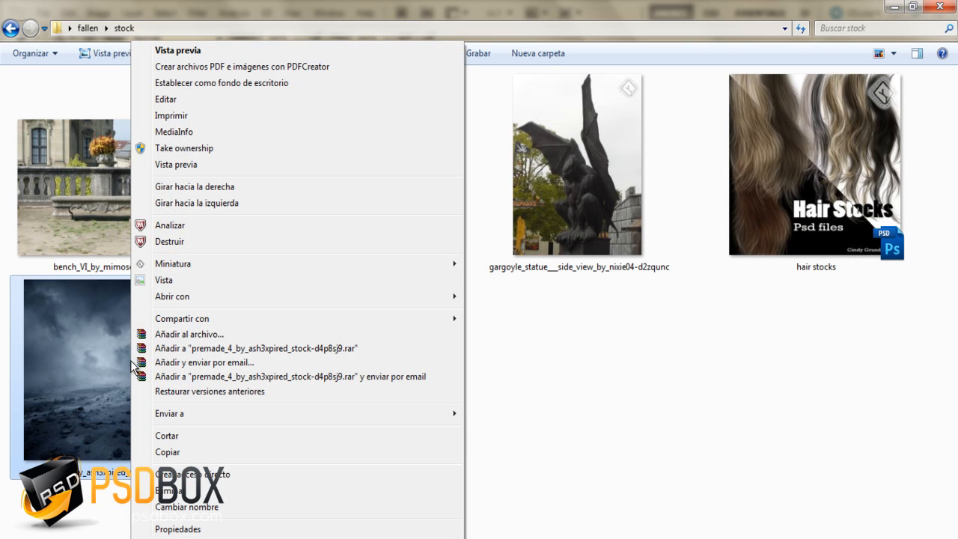
mouse_move(228, 296)
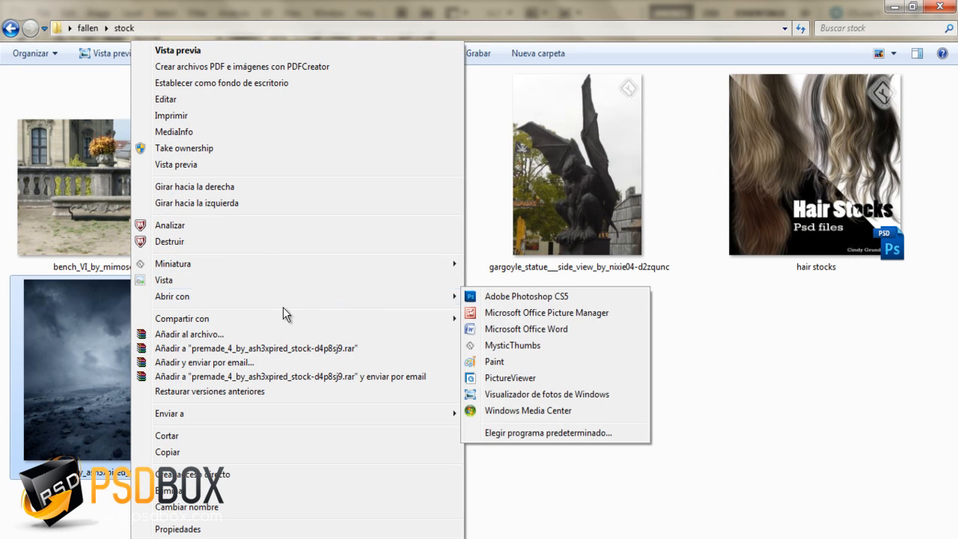
left_click(518, 302)
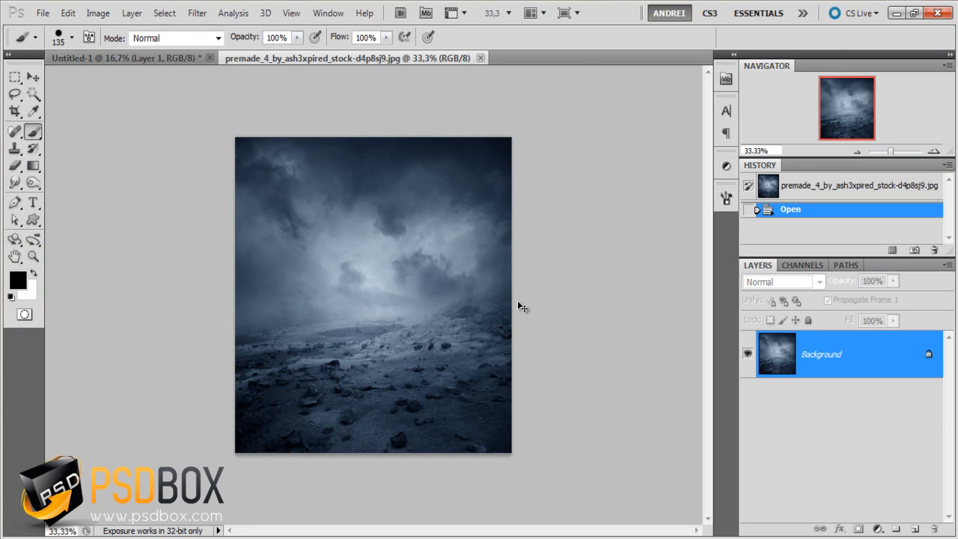
- Copy the entire stormy landscape image and paste it into Untitled-1 between the Background and the bench layer
key("ctrl+a")
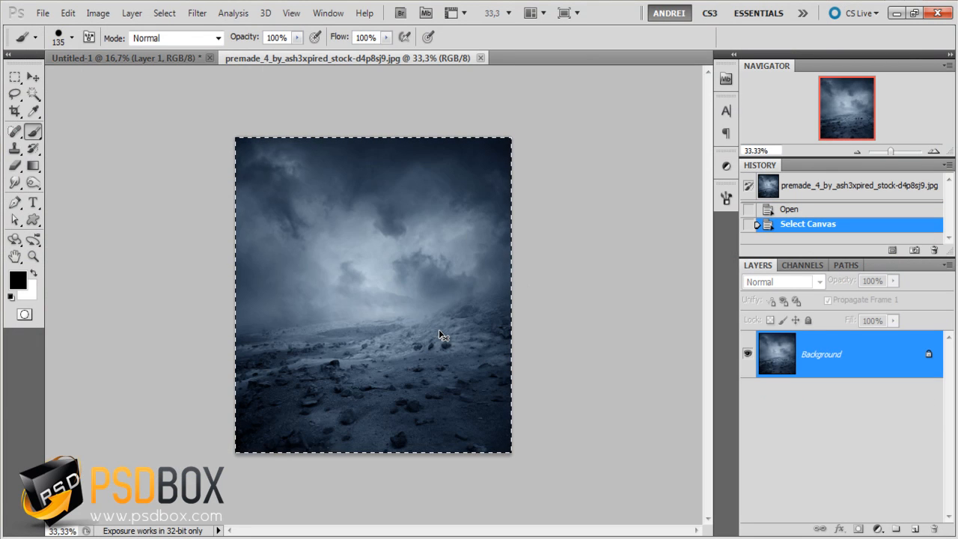
left_click(158, 58)
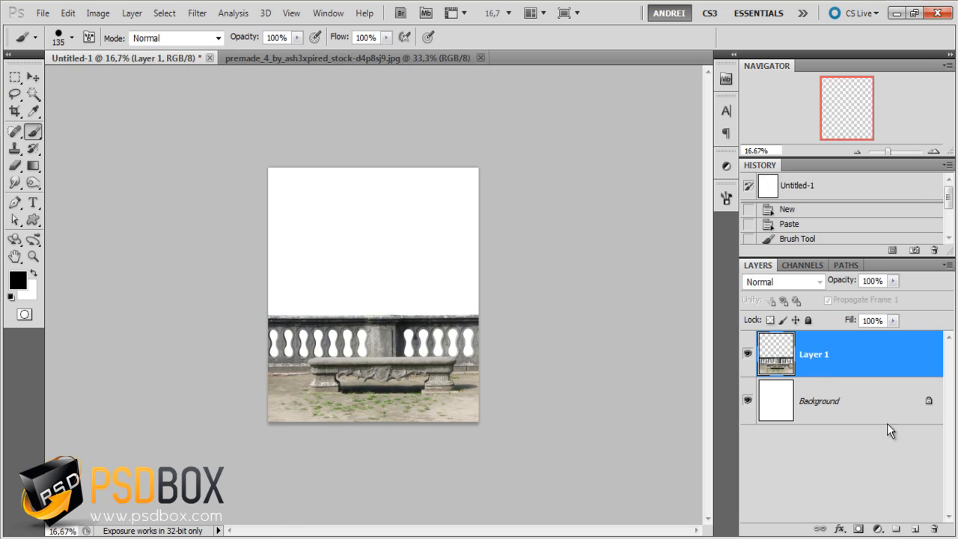
left_click(823, 447)
key("ctrl+v")
- Scale the landscape layer proportionally to about 153.4% and position it to fill the canvas width behind the balustrade
key("ctrl+t")
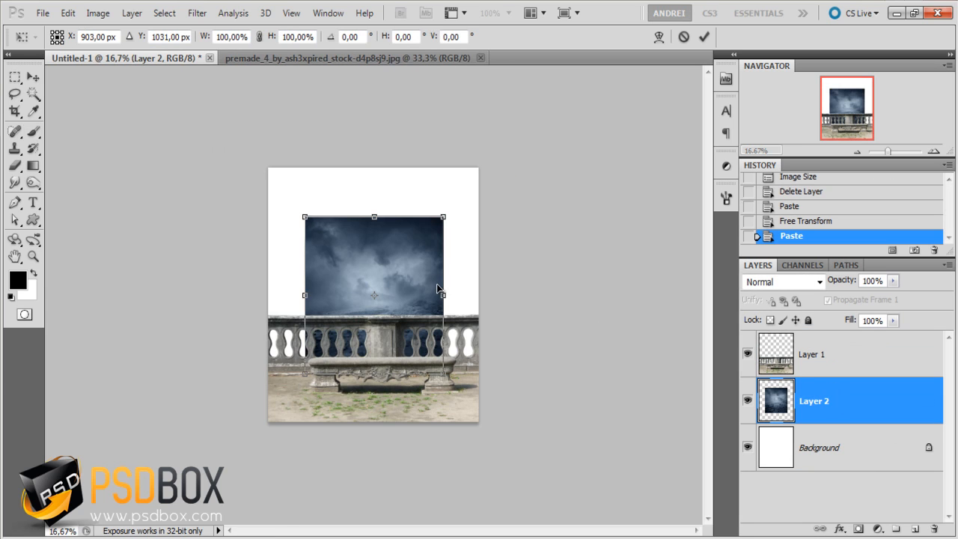
left_click_drag(459, 201, 485, 169)
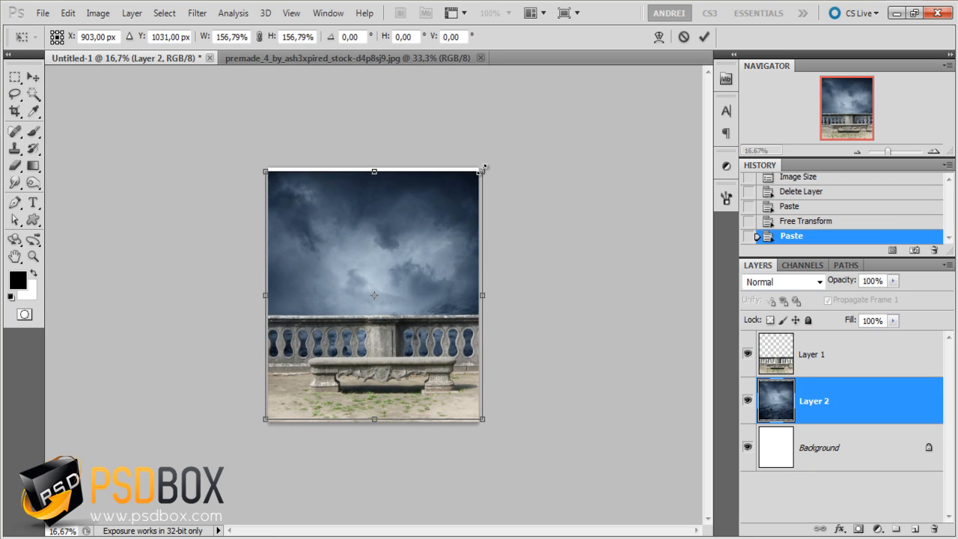
left_click_drag(460, 283, 458, 244)
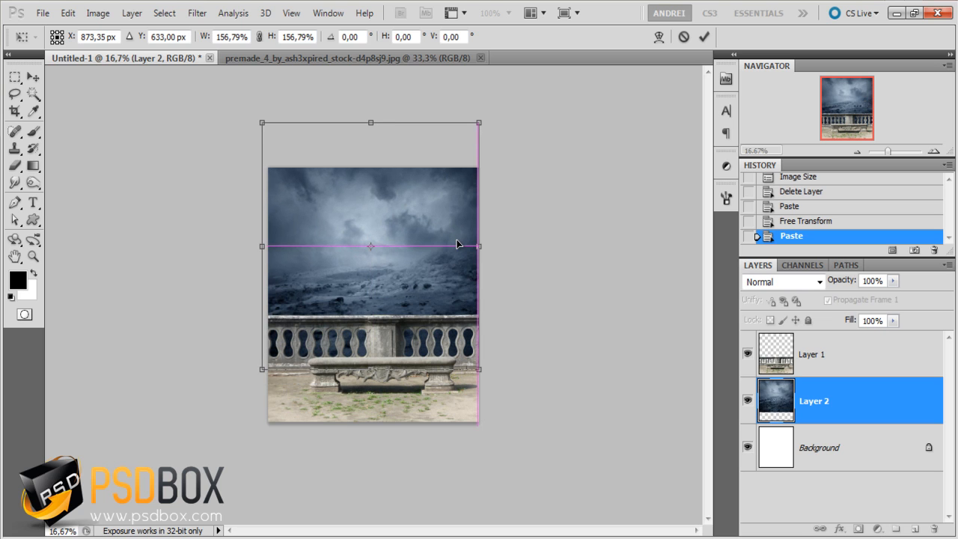
scroll(370, 282, "up", 2)
scroll(332, 215, "down", 1)
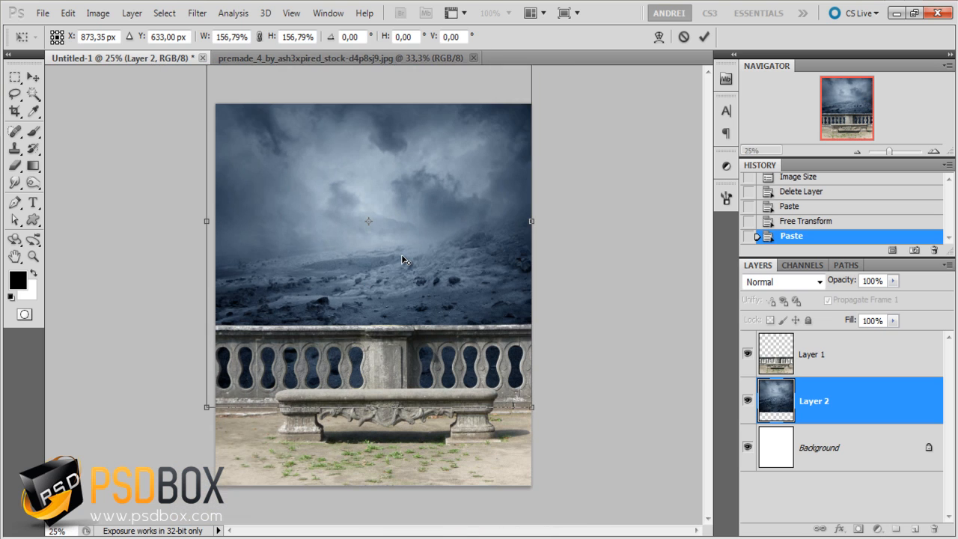
scroll(272, 162, "down", 1)
left_click_drag(258, 119, 263, 125)
left_click_drag(421, 260, 422, 268)
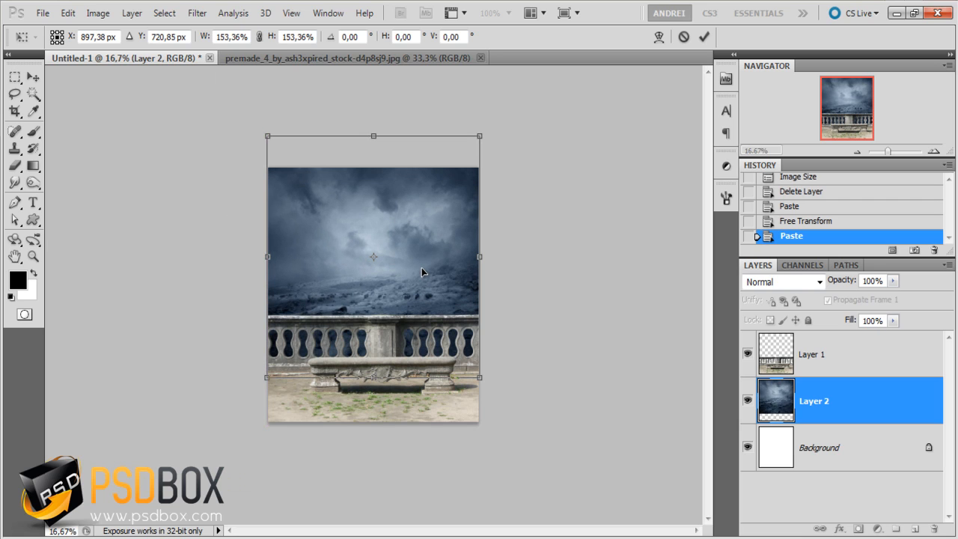
key("Return")
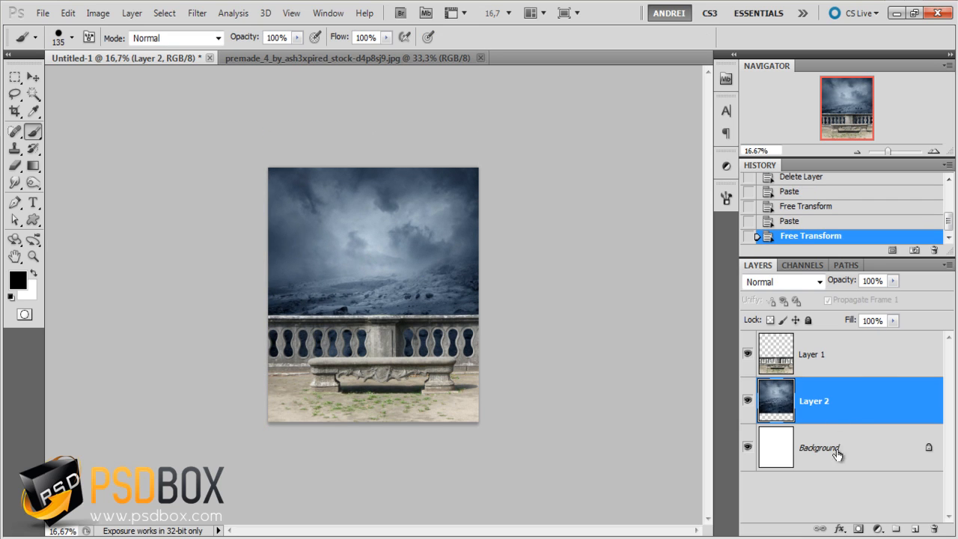
- Delete the white Background layer and rename the landscape layer "background"
left_click_drag(838, 454, 936, 528)
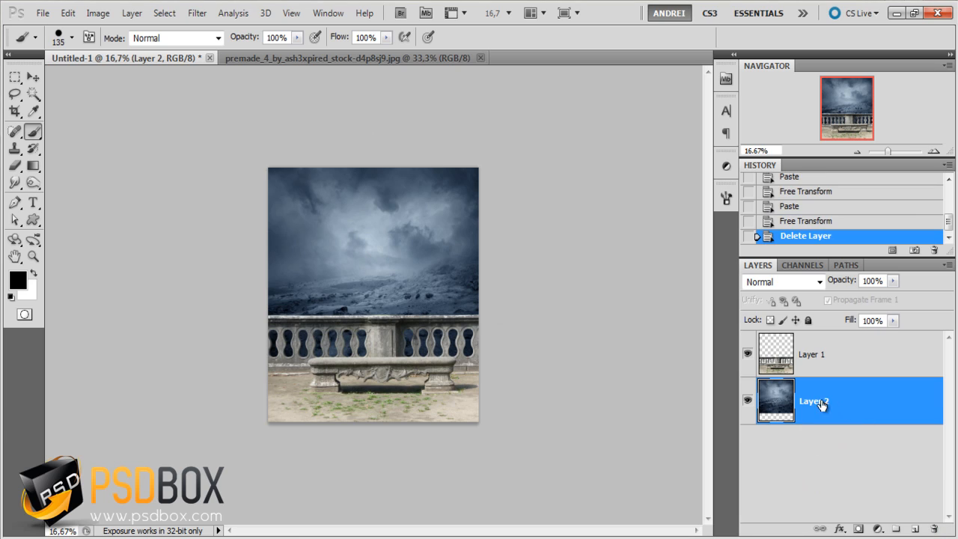
double_click(818, 401)
type("backgr")
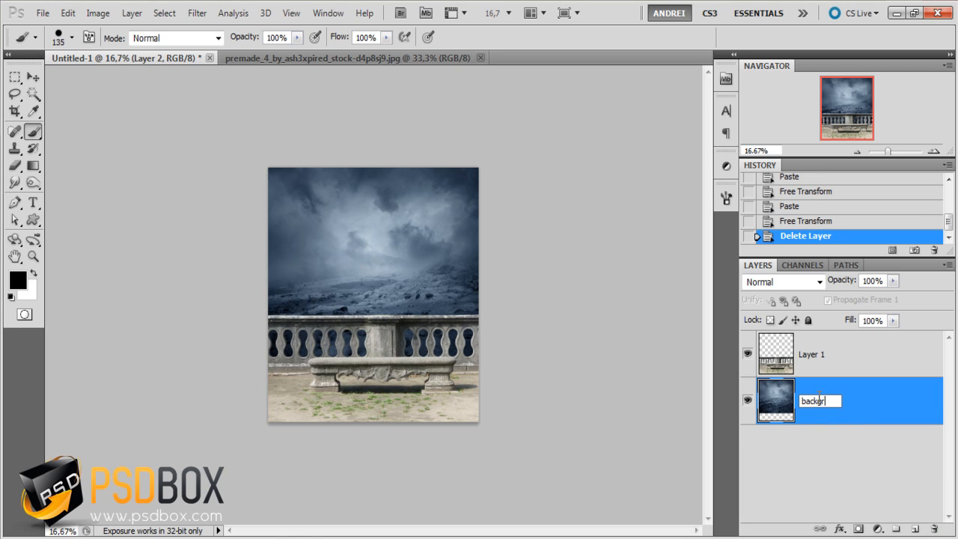
type("ound")
key("Return")
- Rename the bench and balustrade layer "foreground"
double_click(811, 353)
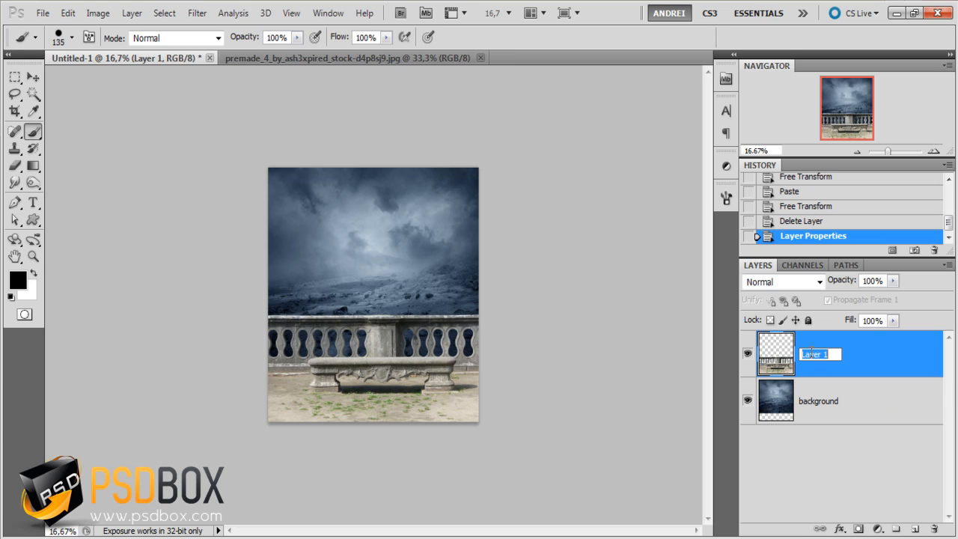
type("foreground")
key("Return")
- Select the background layer and examine the sharpness of its rocky landscape against the balustrade and bench
left_click(808, 401)
scroll(367, 333, "up", 3)
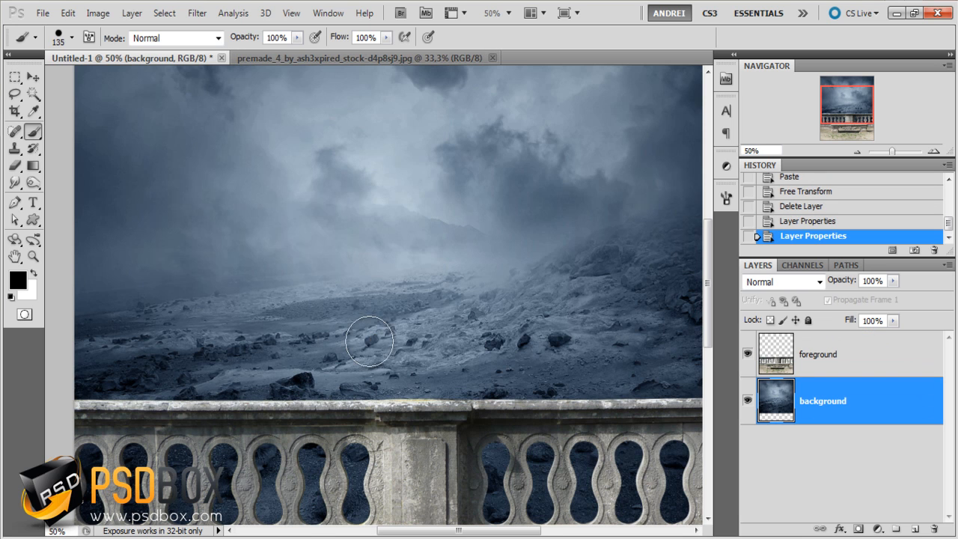
mouse_move(465, 343)
left_mouse_down()
mouse_move(408, 342)
mouse_move(467, 372)
left_mouse_up()
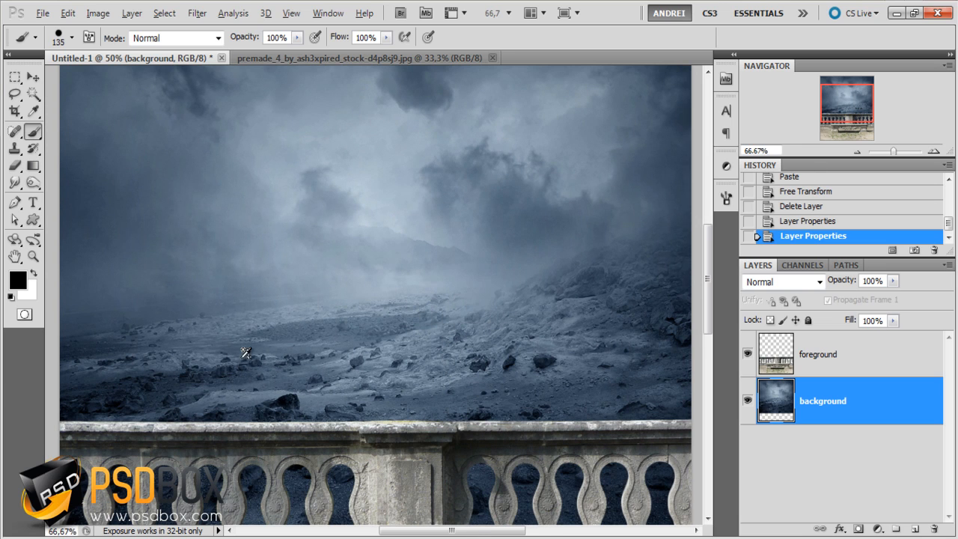
scroll(245, 348, "up", 1)
scroll(246, 352, "up", 1)
scroll(310, 336, "down", 2)
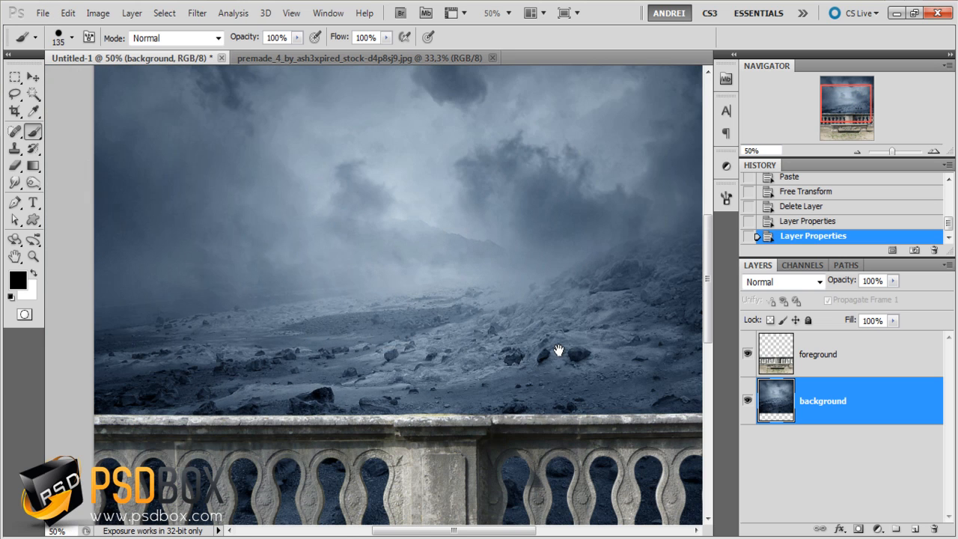
left_click_drag(558, 351, 529, 360)
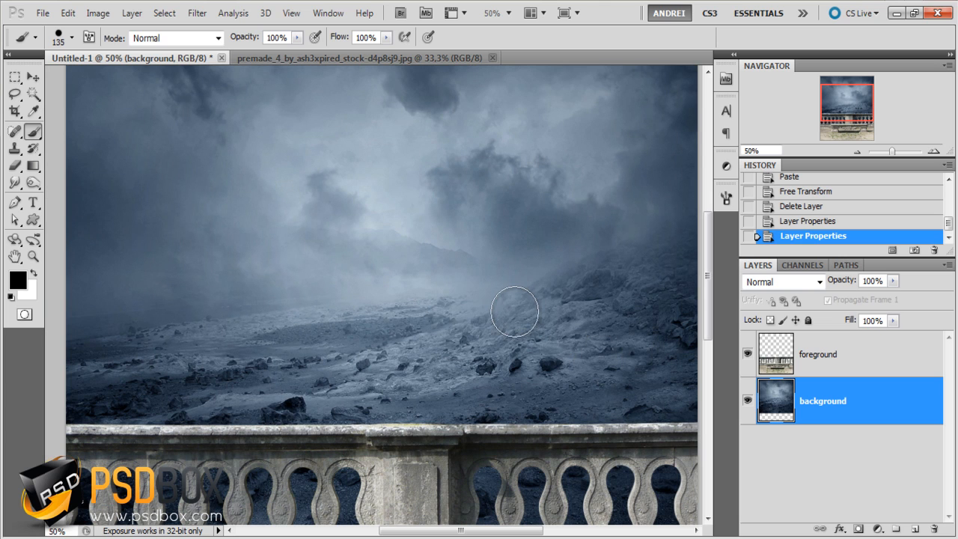
left_click_drag(841, 105, 842, 123)
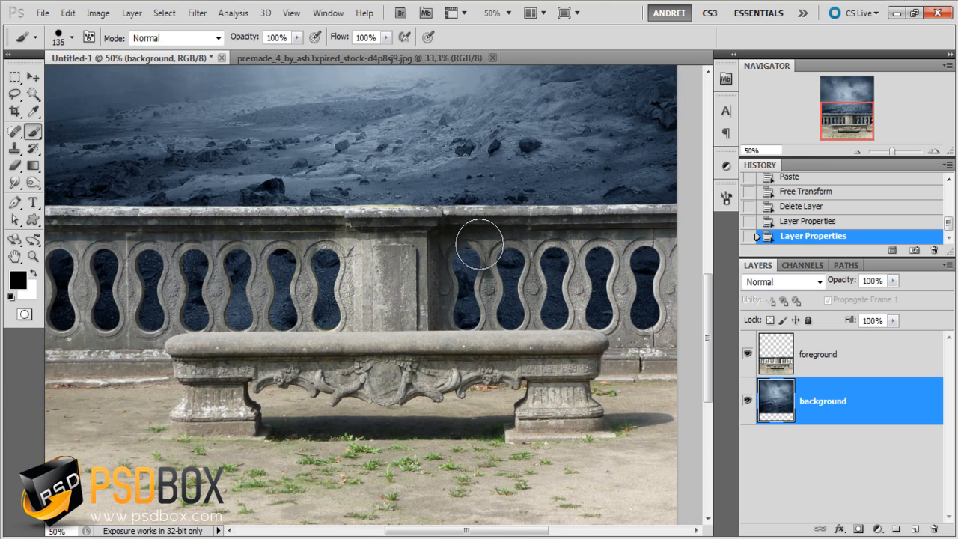
left_click_drag(428, 257, 489, 332)
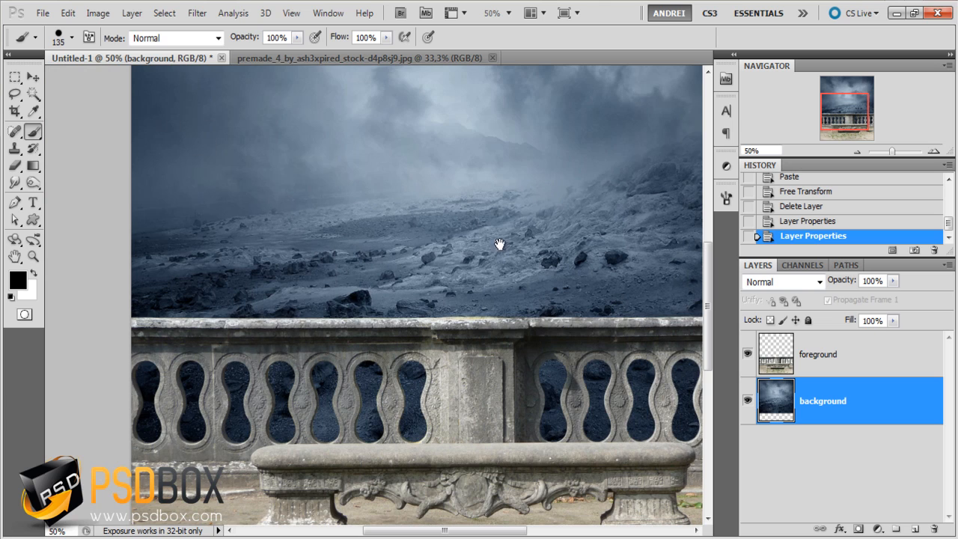
left_click_drag(501, 244, 415, 360)
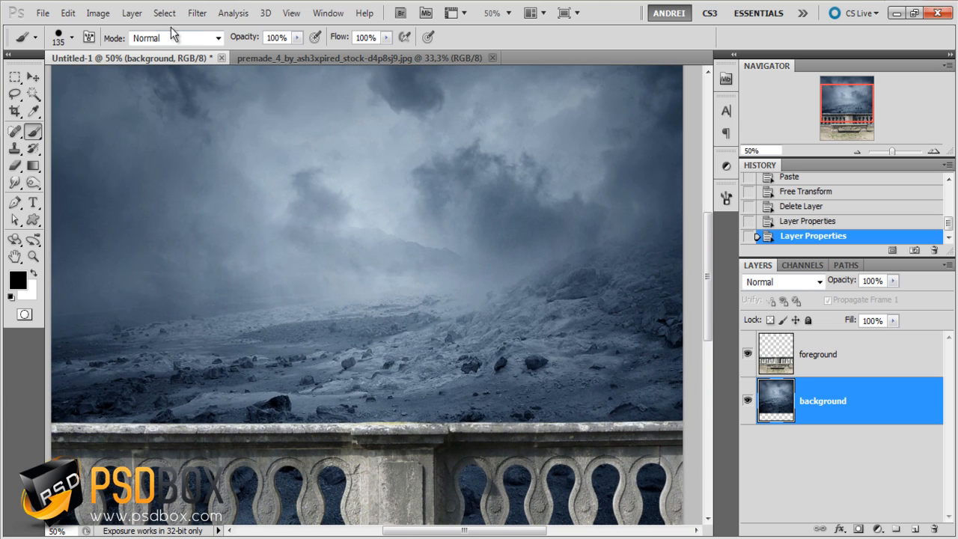
- Soften the background layer with a Gaussian Blur, trying radii of 3 and 5 pixels
left_click(197, 12)
mouse_move(247, 146)
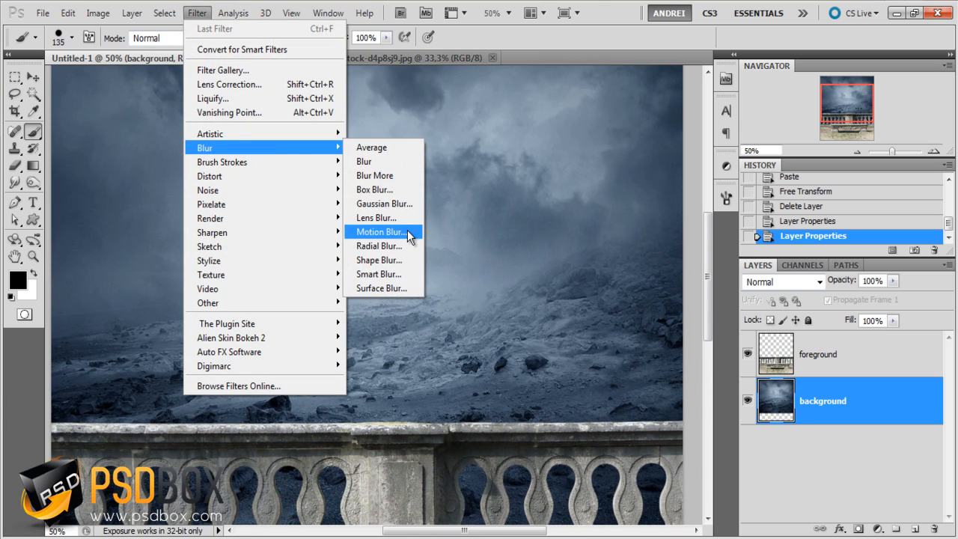
left_click(406, 205)
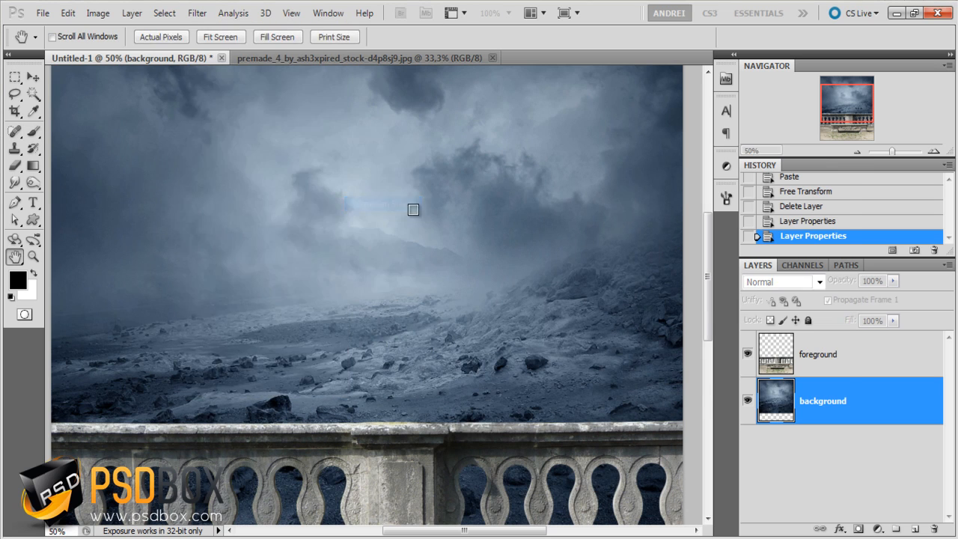
type("3")
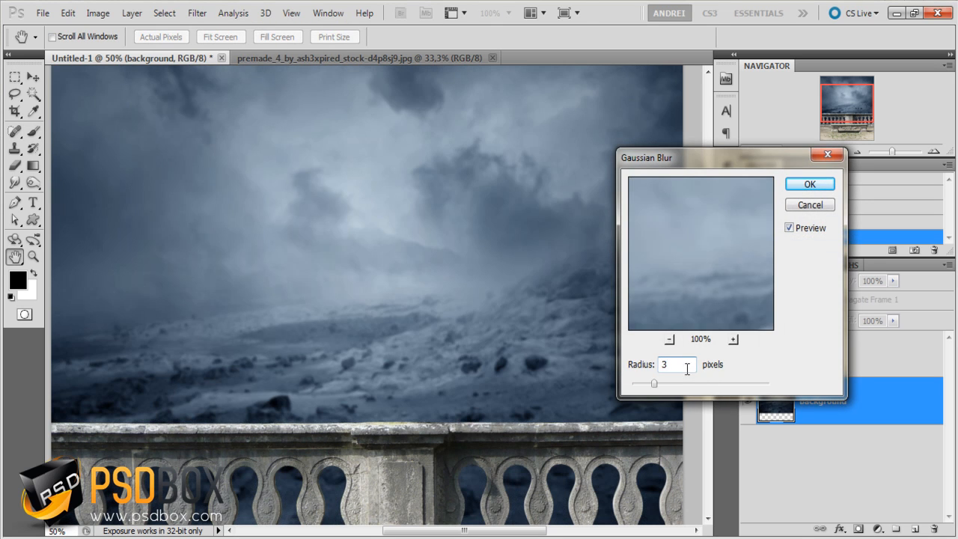
type("5")
left_click_drag(687, 364, 622, 362)
left_click(810, 186)
key("b")
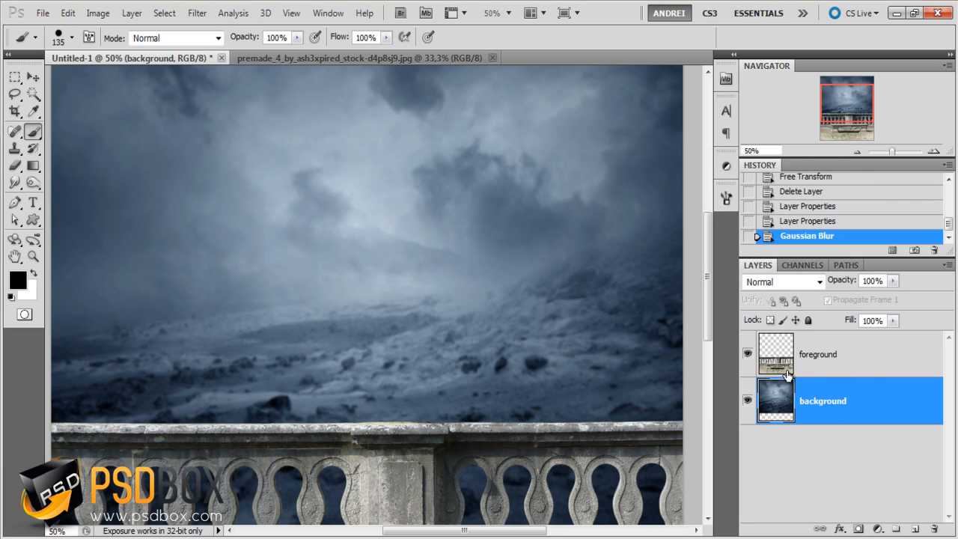
- Add a Hue/Saturation adjustment layer above the foreground layer and clip it to that layer
key("ctrl+minus")
scroll(481, 340, "down", 1)
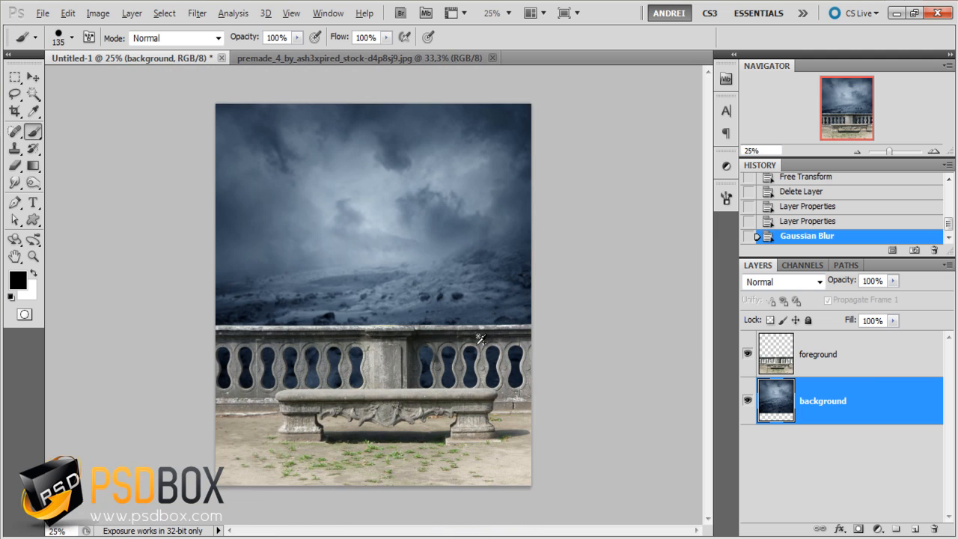
scroll(380, 334, "up", 1)
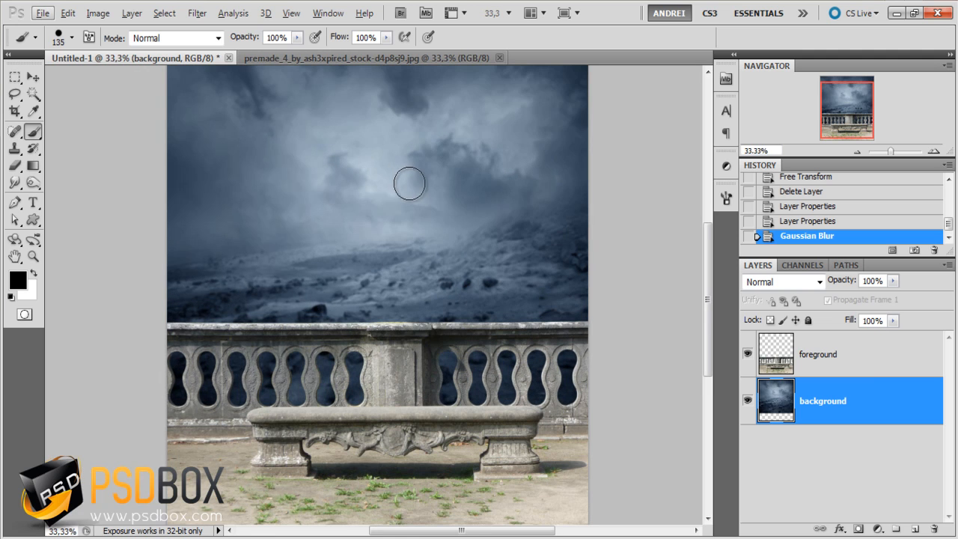
scroll(421, 227, "up", 1)
scroll(480, 249, "up", 2)
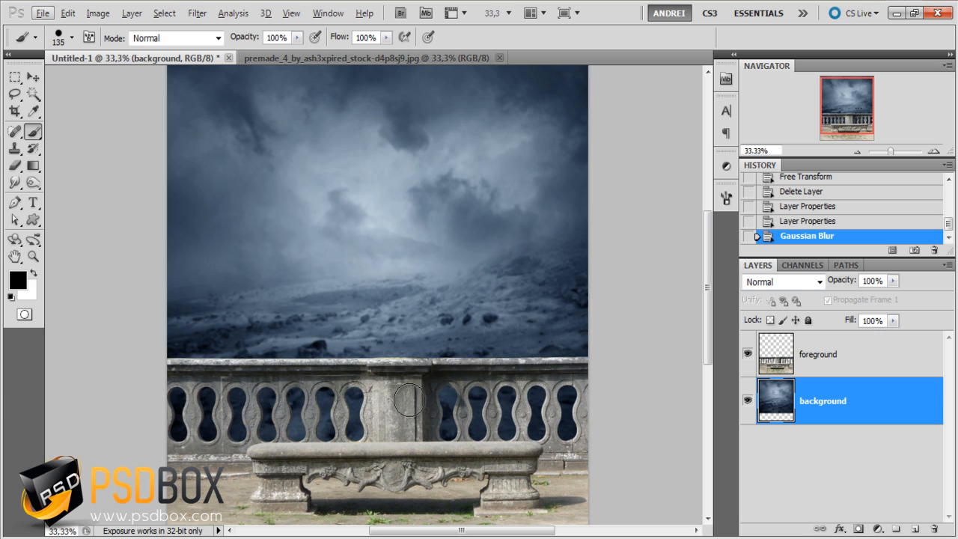
left_click(846, 364)
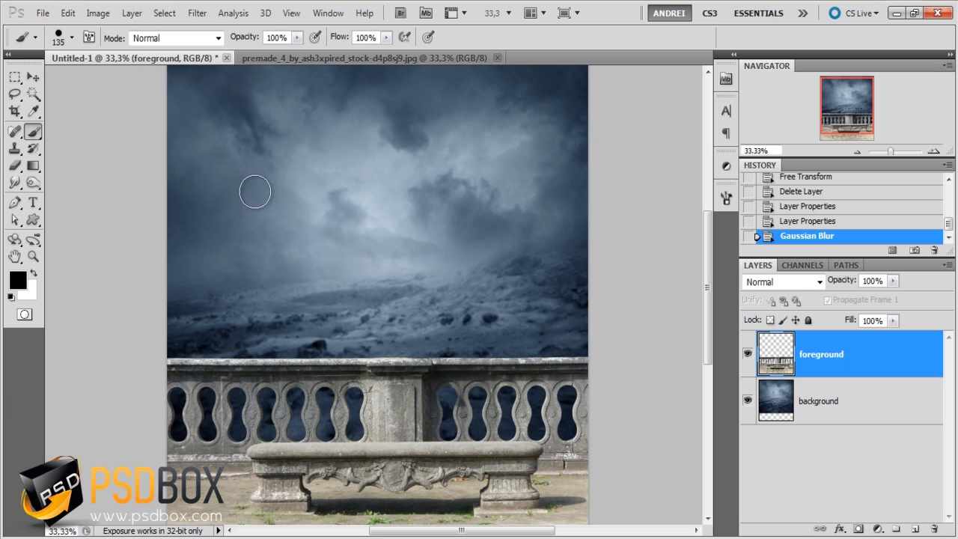
scroll(416, 322, "up", 2)
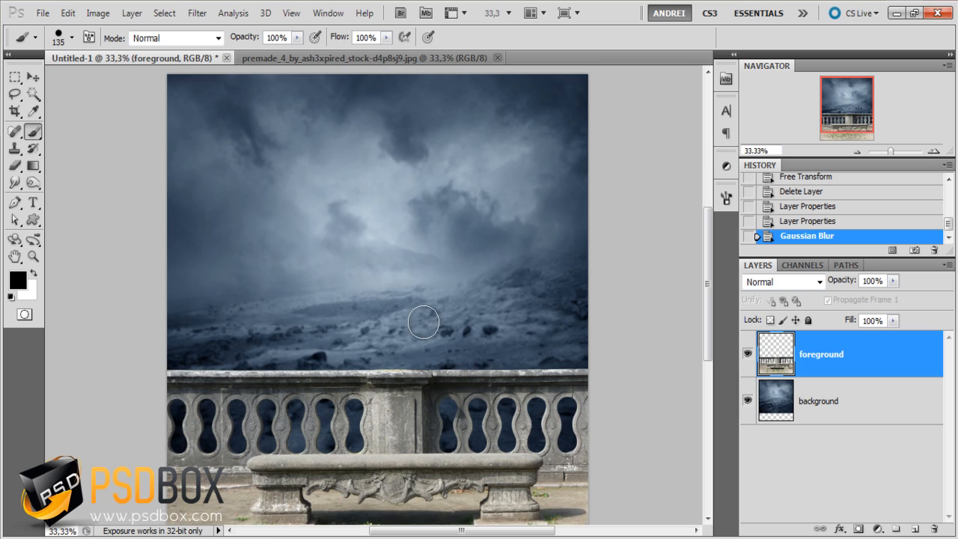
scroll(423, 322, "down", 3)
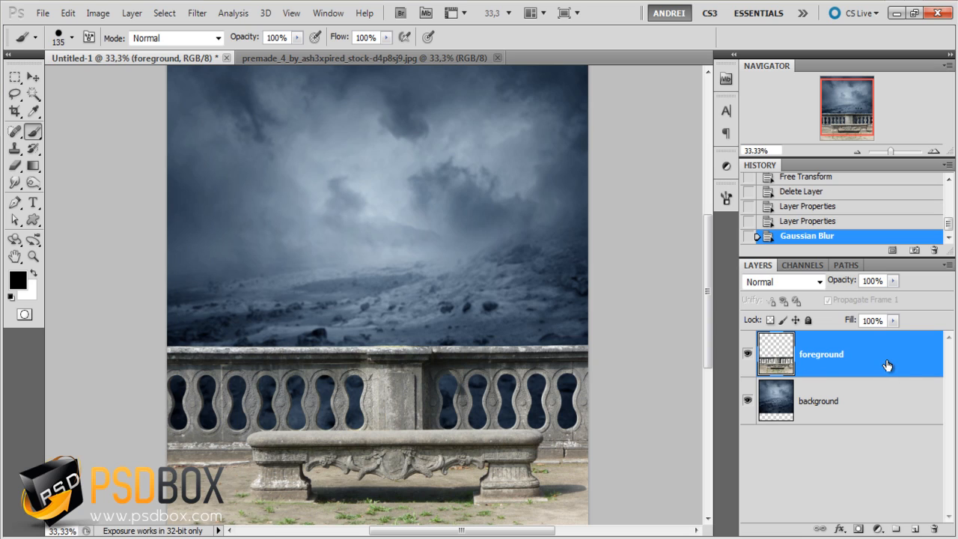
left_click(873, 533)
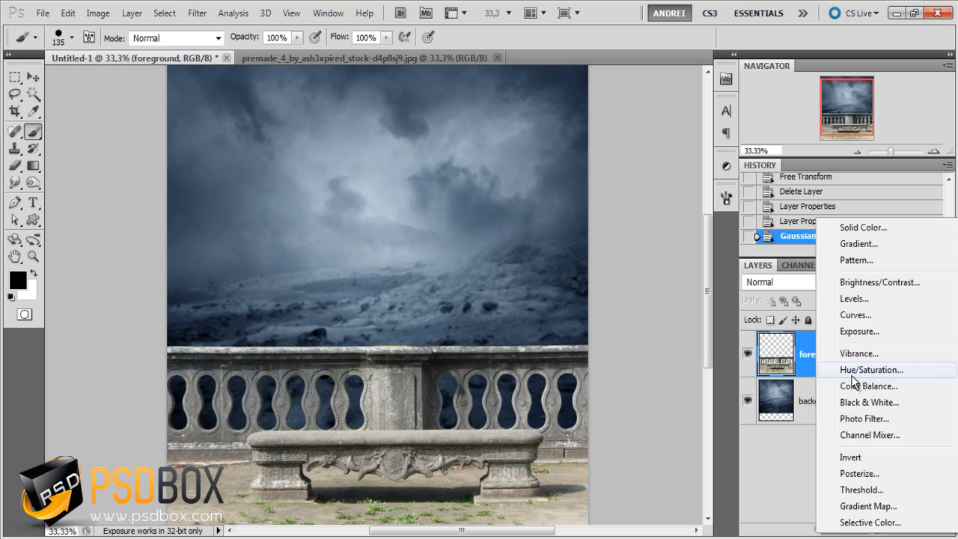
left_click(798, 371)
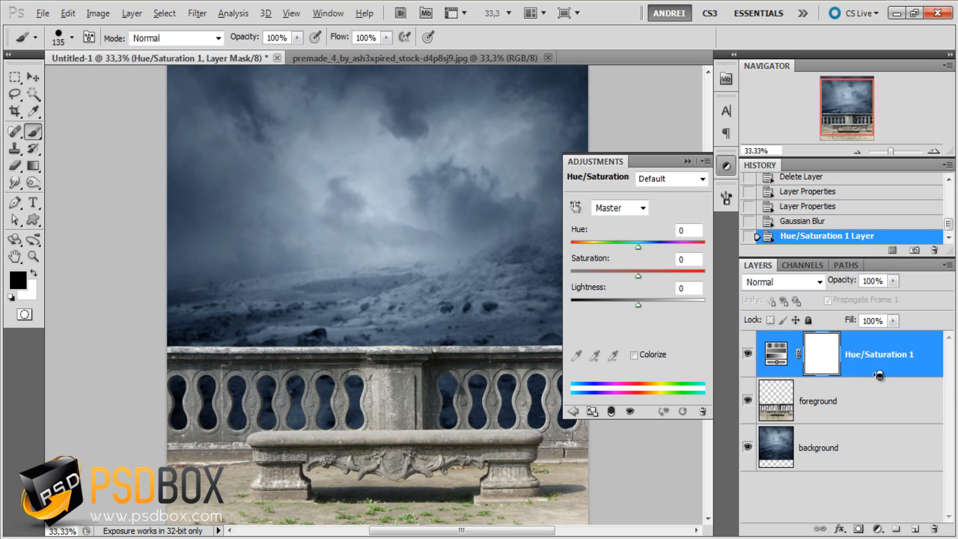
left_click(879, 375, "alt")
left_click(862, 466)
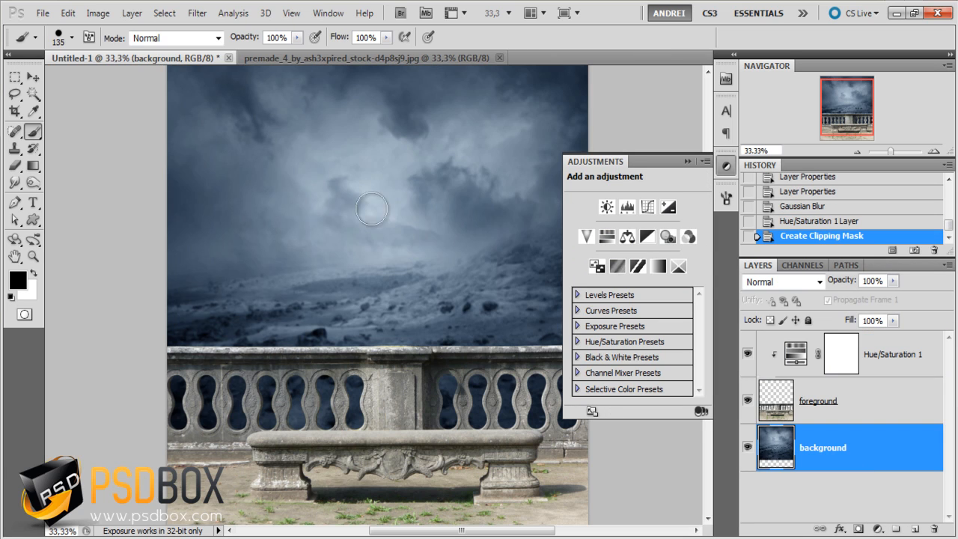
left_click(686, 161)
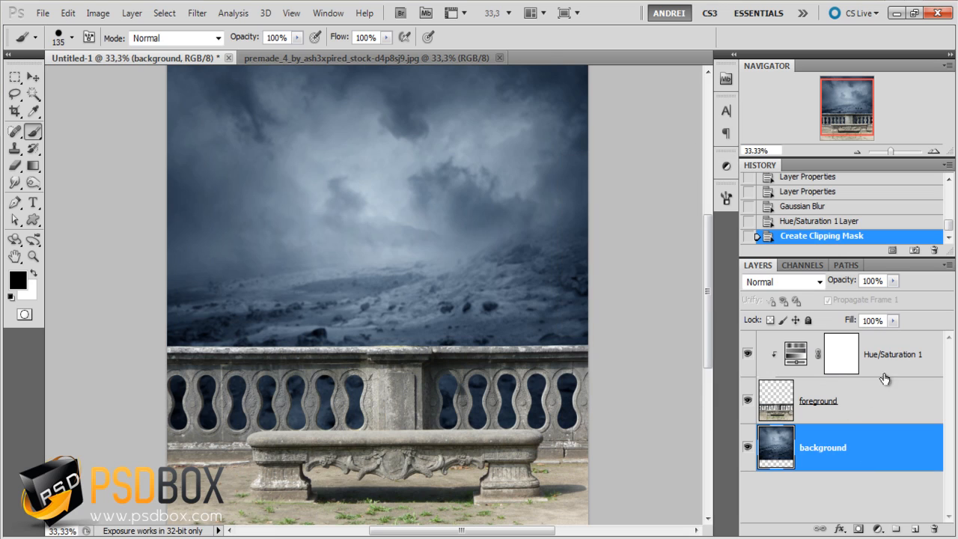
- Set the Saturation of the clipped Hue/Saturation adjustment to -65
left_click(908, 360)
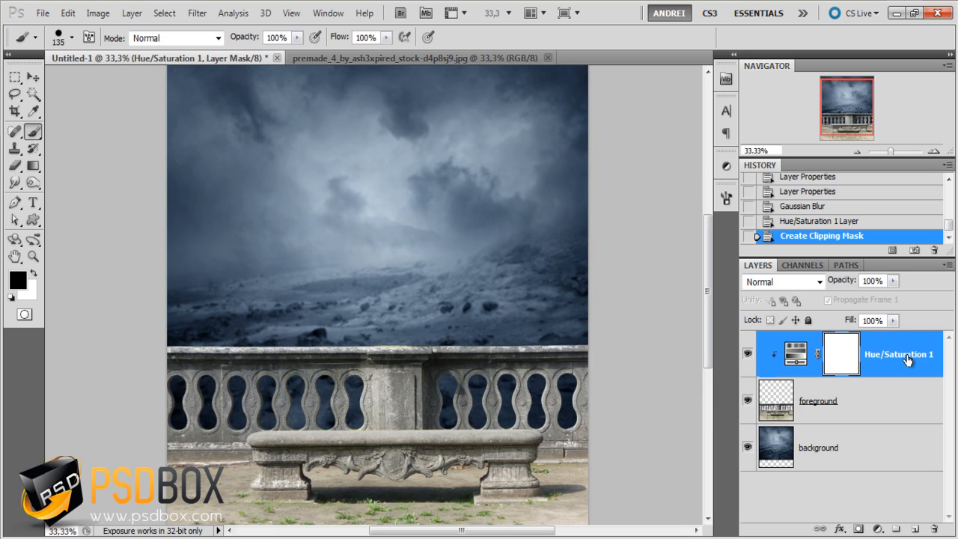
double_click(795, 356)
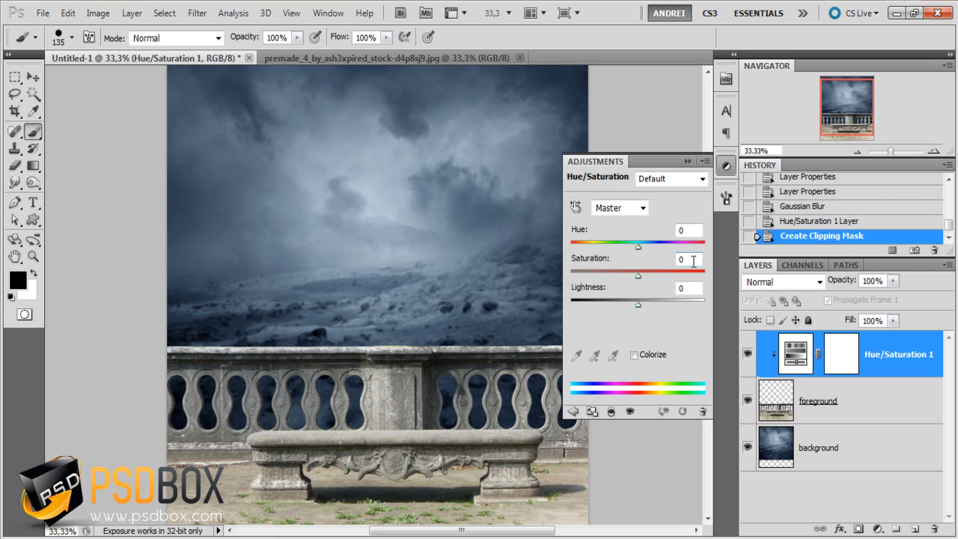
left_click(693, 260)
type("-")
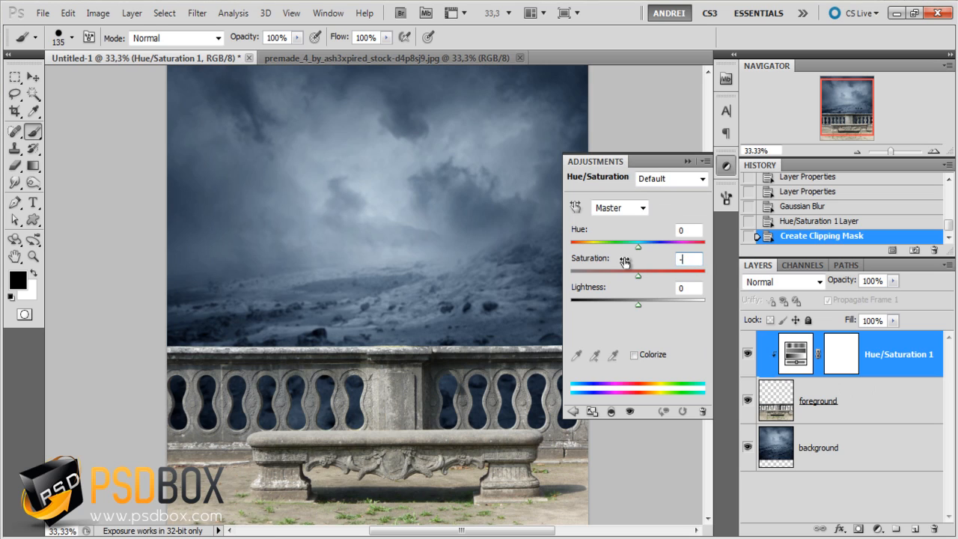
type("65")
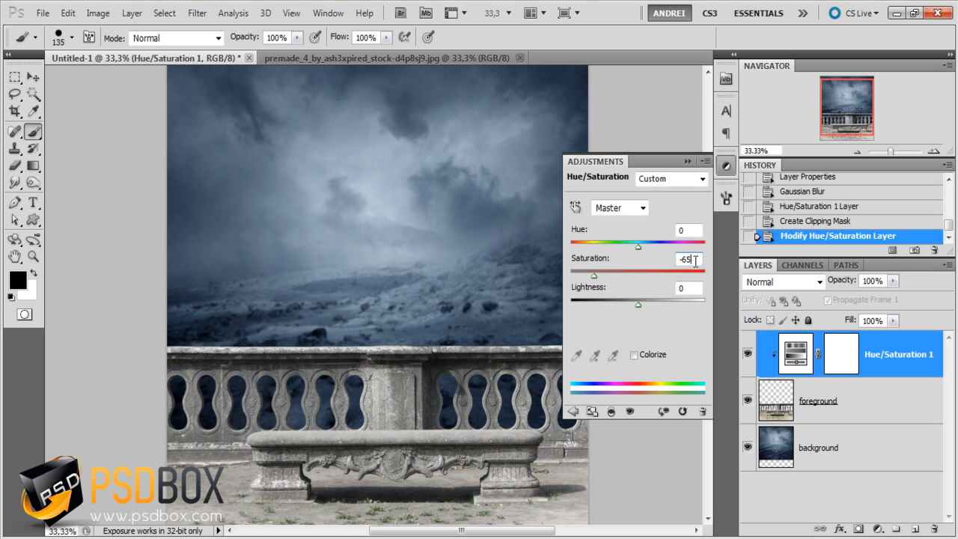
left_click(687, 161)
- Compare the foreground with and without the Hue/Saturation adjustment, and keep that adjustment layer selected
scroll(786, 387, "down", 1)
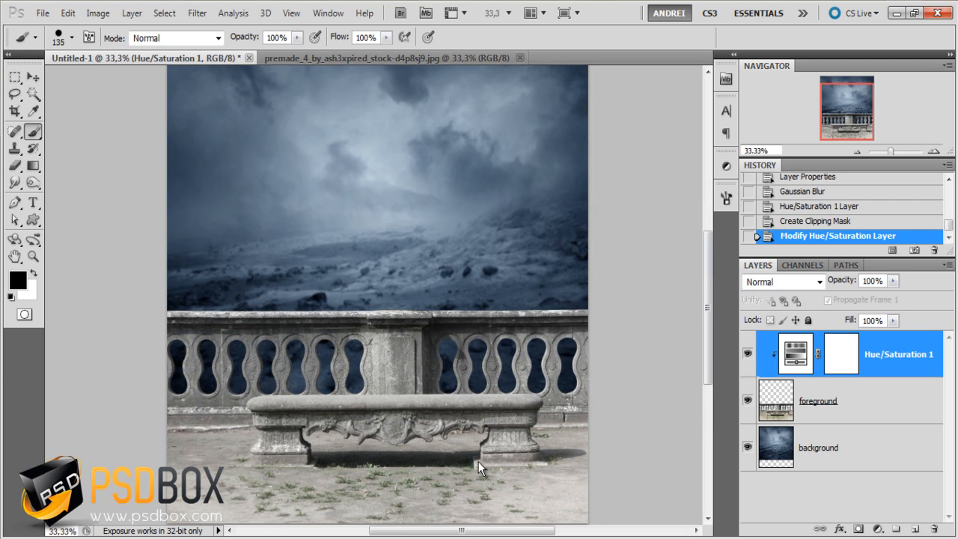
scroll(478, 462, "down", 1)
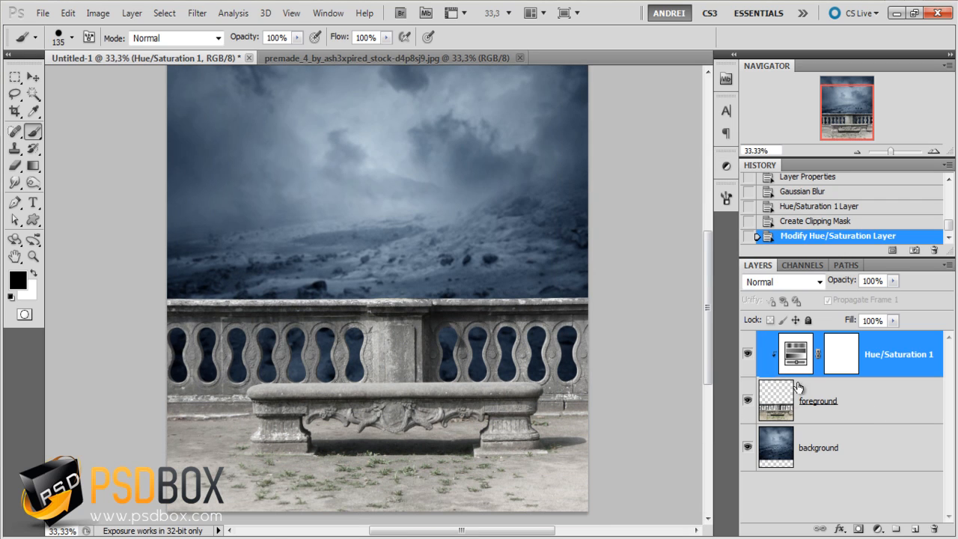
left_click(743, 351)
left_click(748, 355)
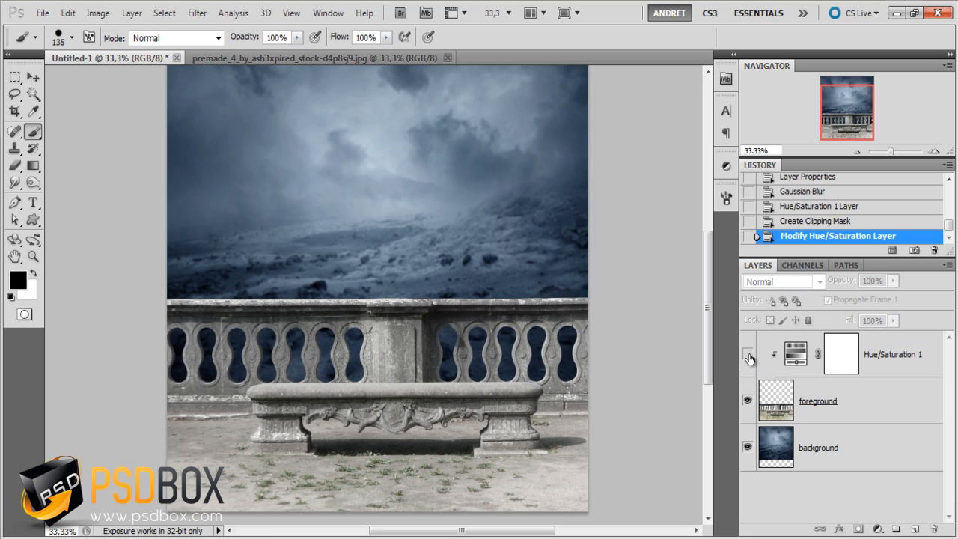
left_click(748, 355)
left_click(911, 375)
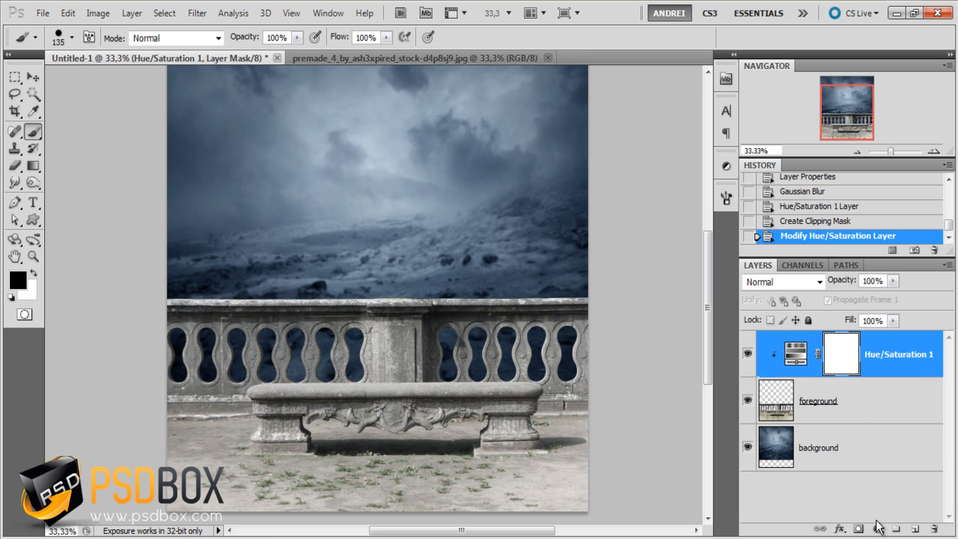
left_click(877, 519)
scroll(583, 350, "up", 1)
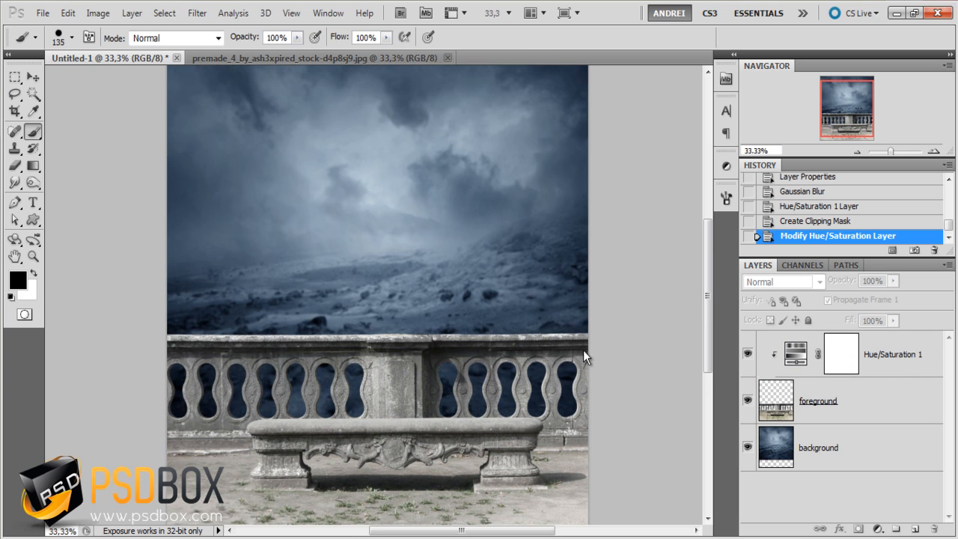
left_click(899, 366)
scroll(495, 341, "up", 1)
scroll(495, 343, "down", 2)
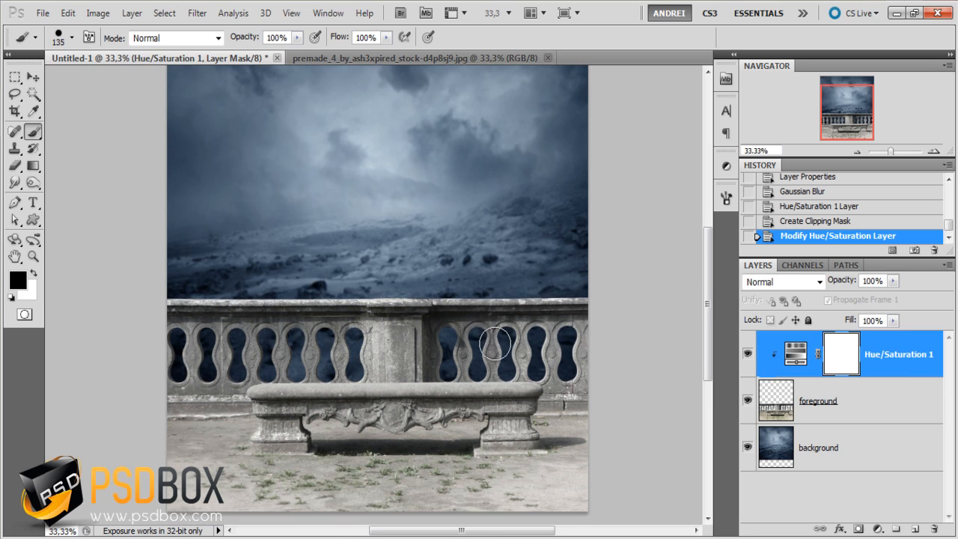
scroll(494, 343, "up", 1)
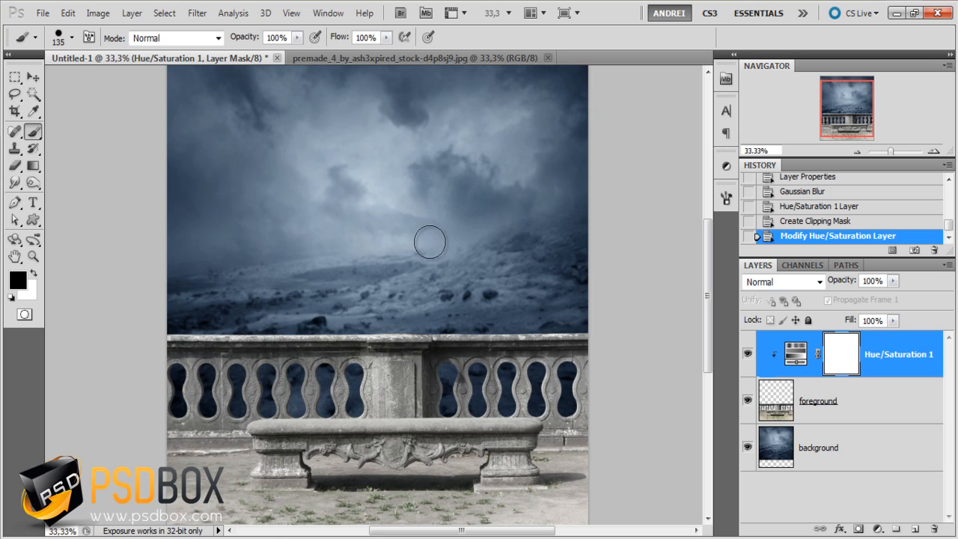
left_click(877, 528)
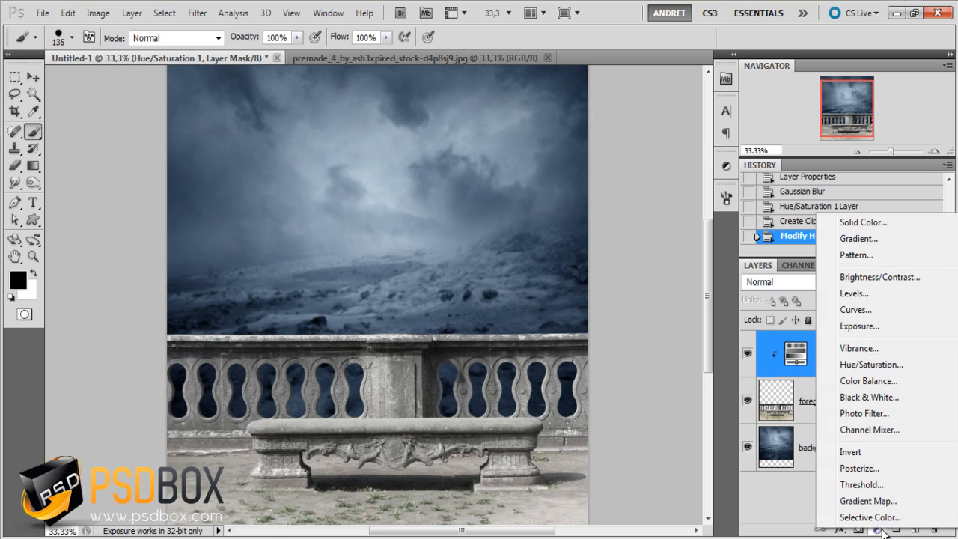
left_click(866, 325)
key("ctrl+z")
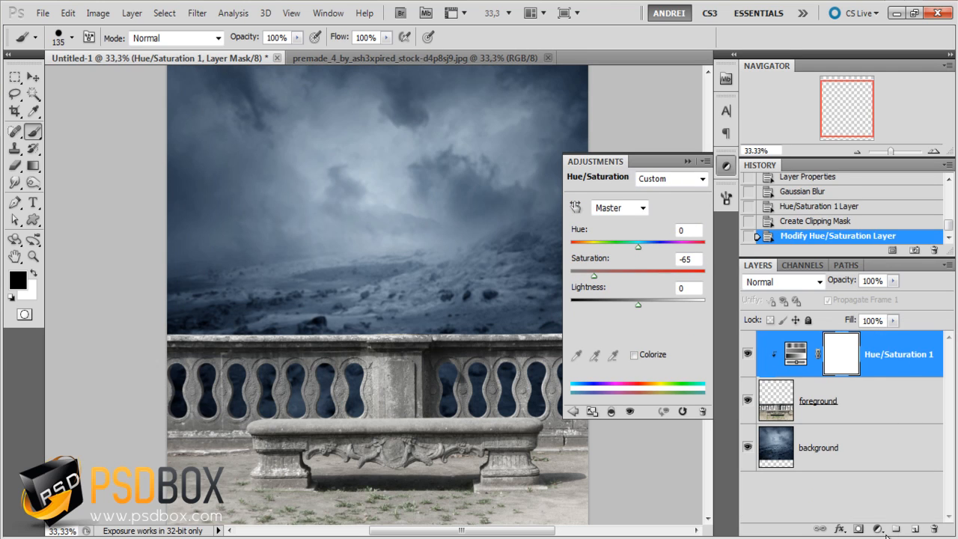
- Add a Curves adjustment layer clipped to the foreground and darken its midtones by mapping input 132 to output 100
left_click(877, 529)
left_click(856, 309)
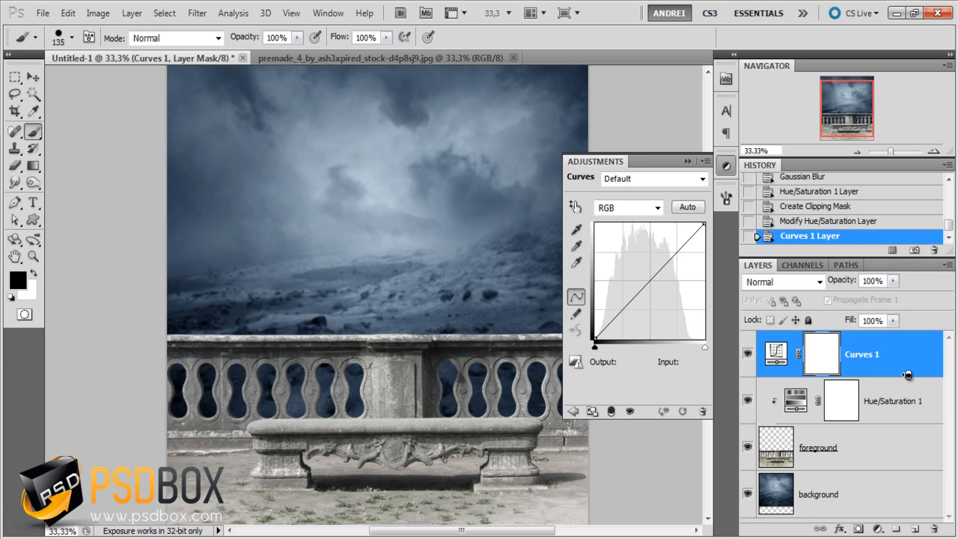
left_click(908, 375, "alt")
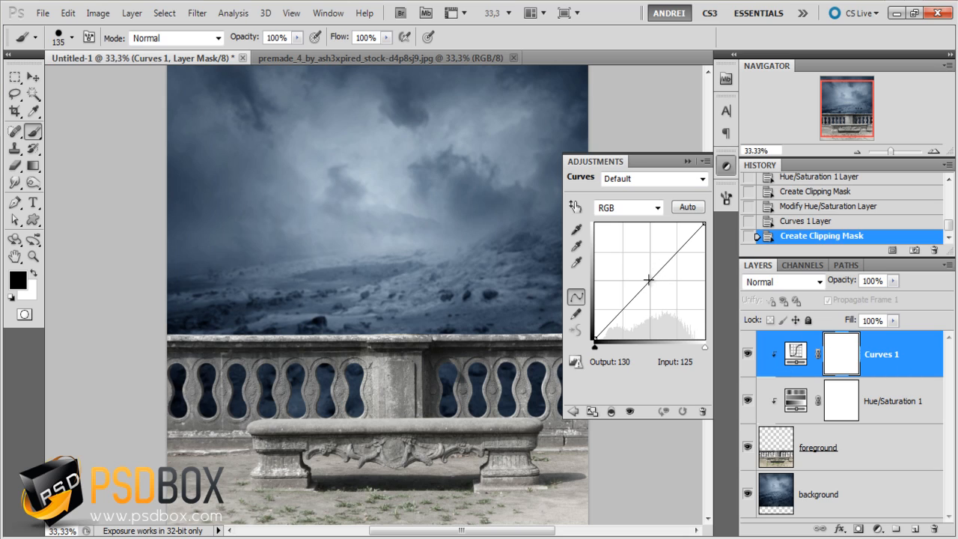
left_click_drag(651, 280, 651, 293)
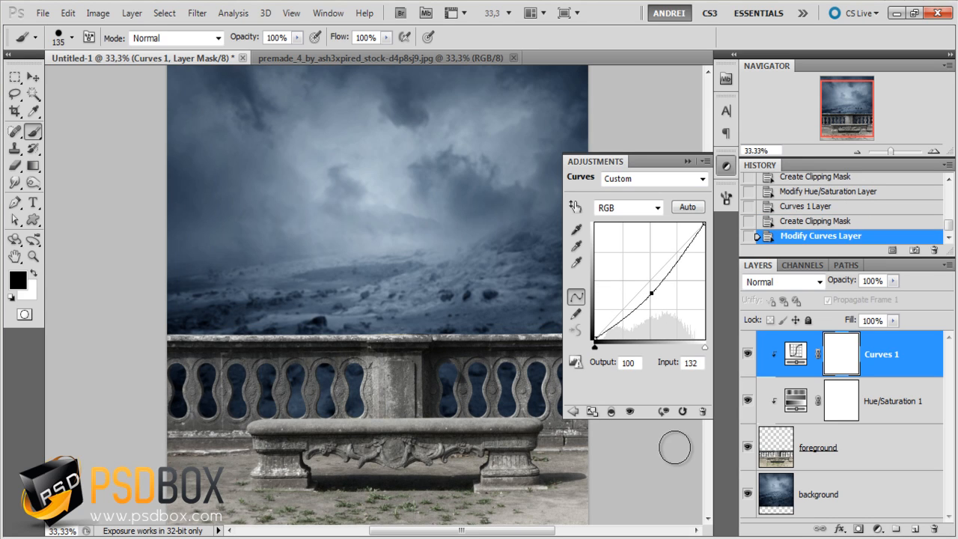
left_click(687, 161)
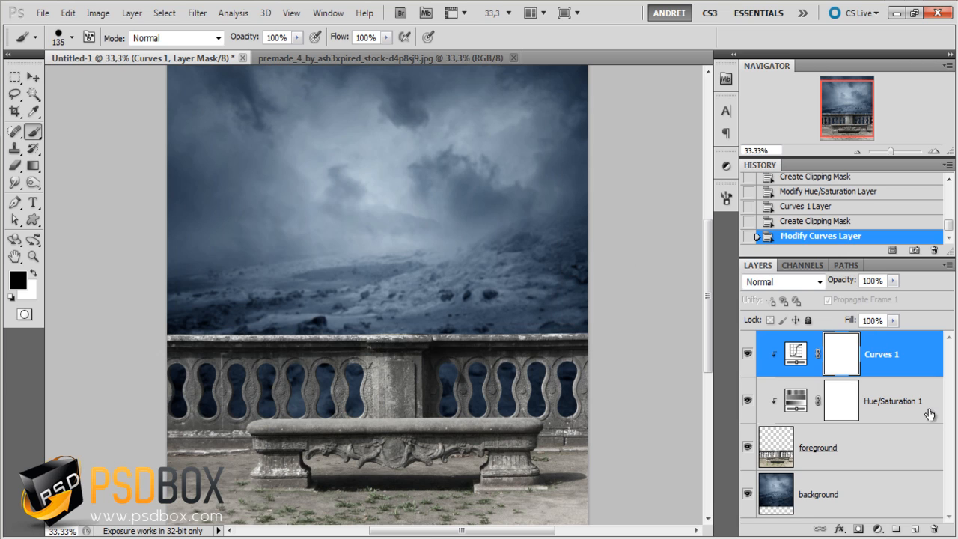
scroll(528, 270, "up", 2)
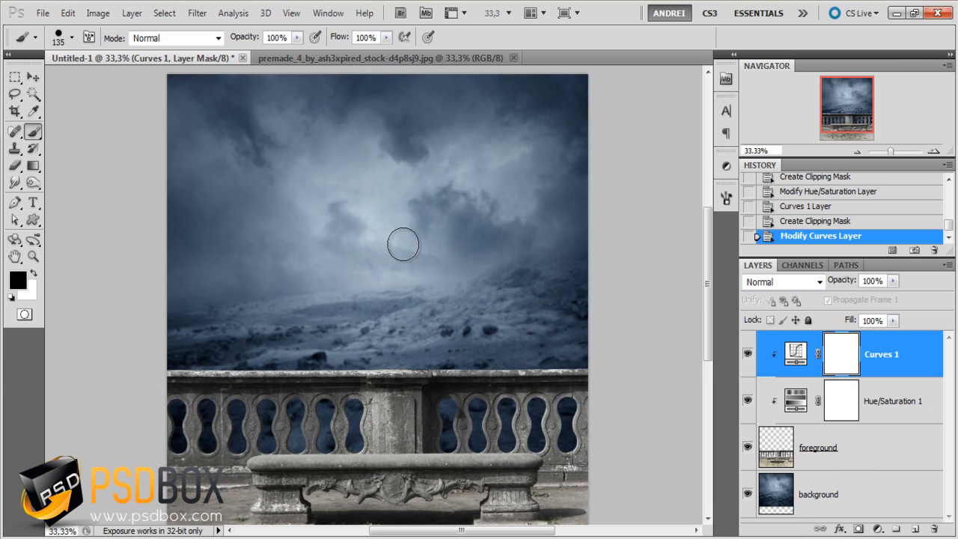
- Add a Solid Color fill layer in blue #21507F above the Curves adjustment
left_click(877, 530)
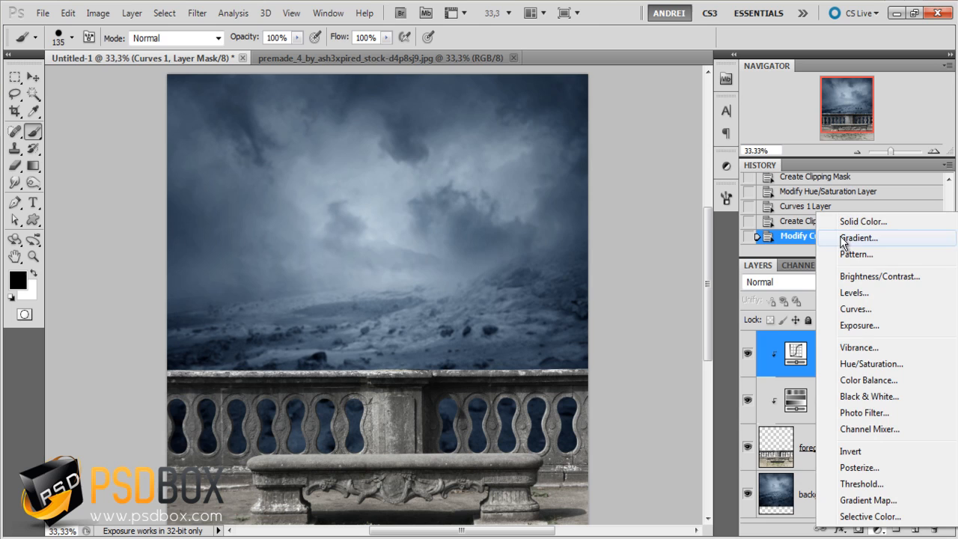
left_click(886, 217)
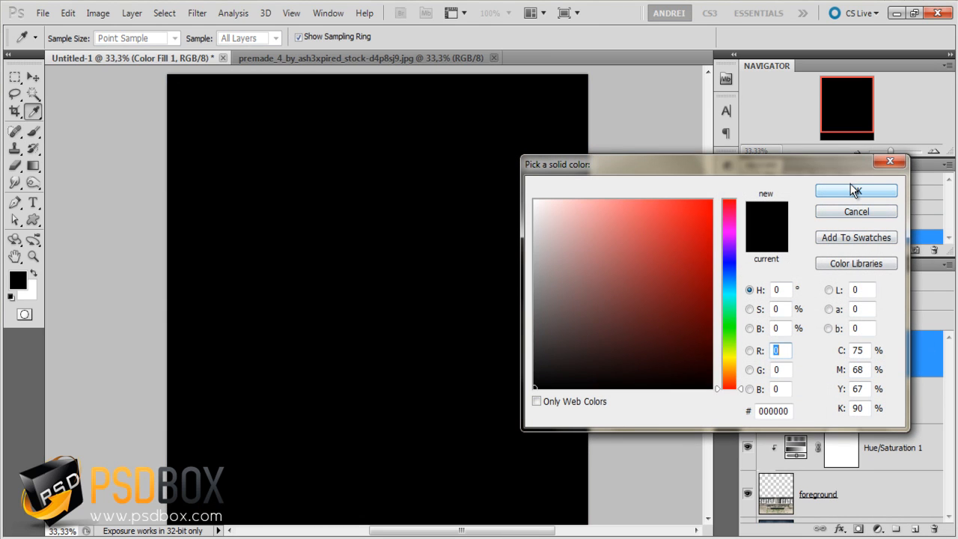
left_click(790, 410)
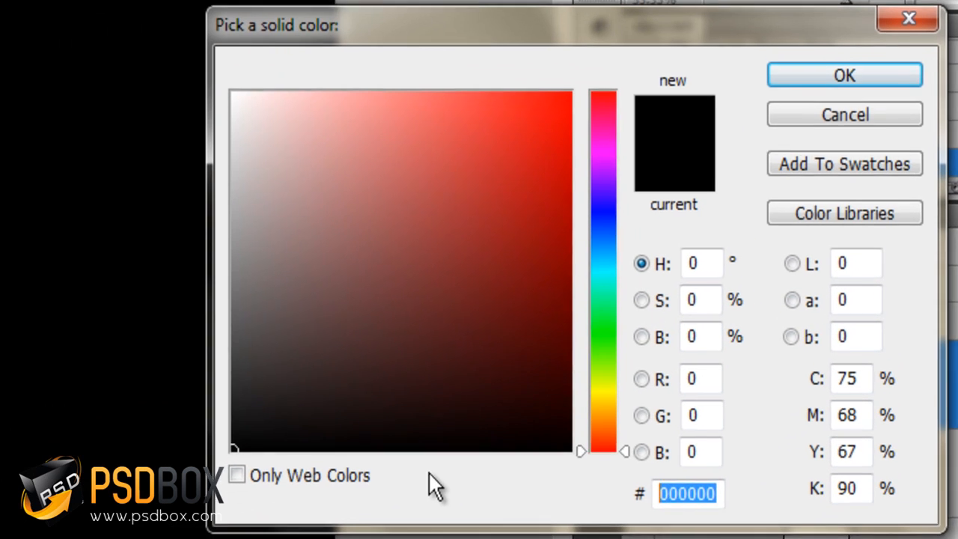
type("21")
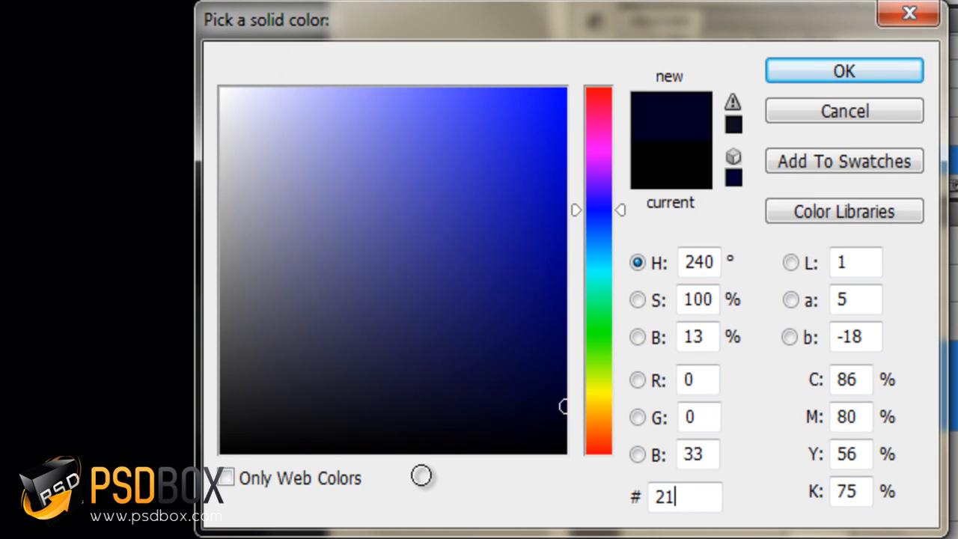
type("507")
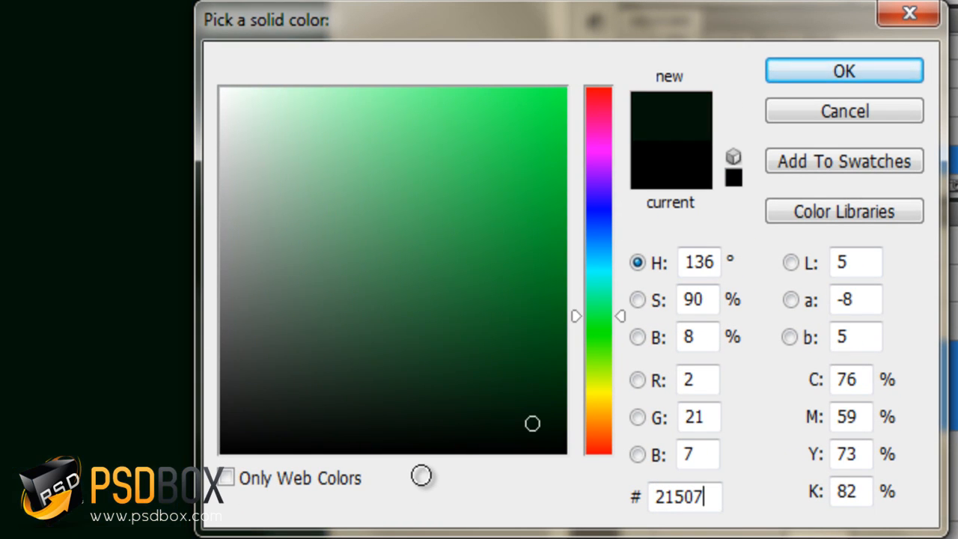
type("F")
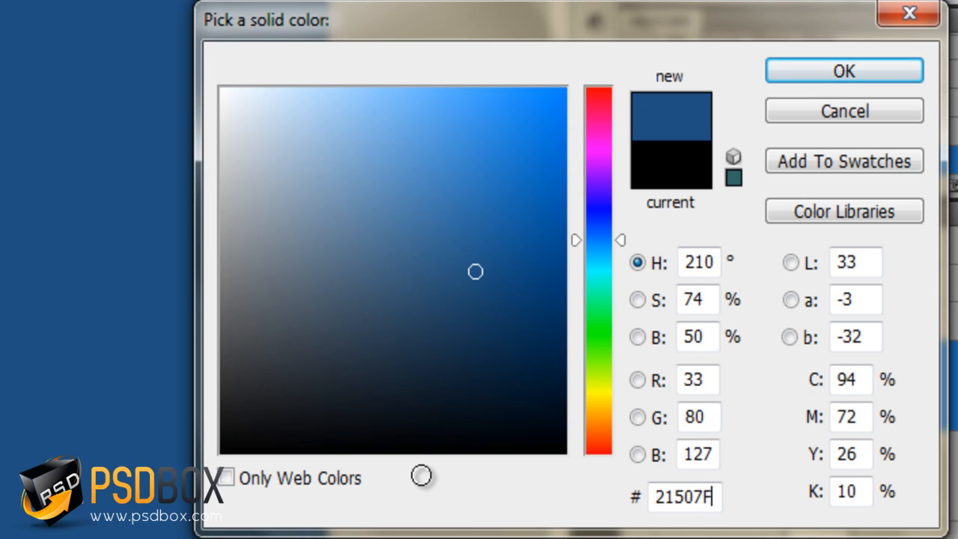
left_click(815, 76)
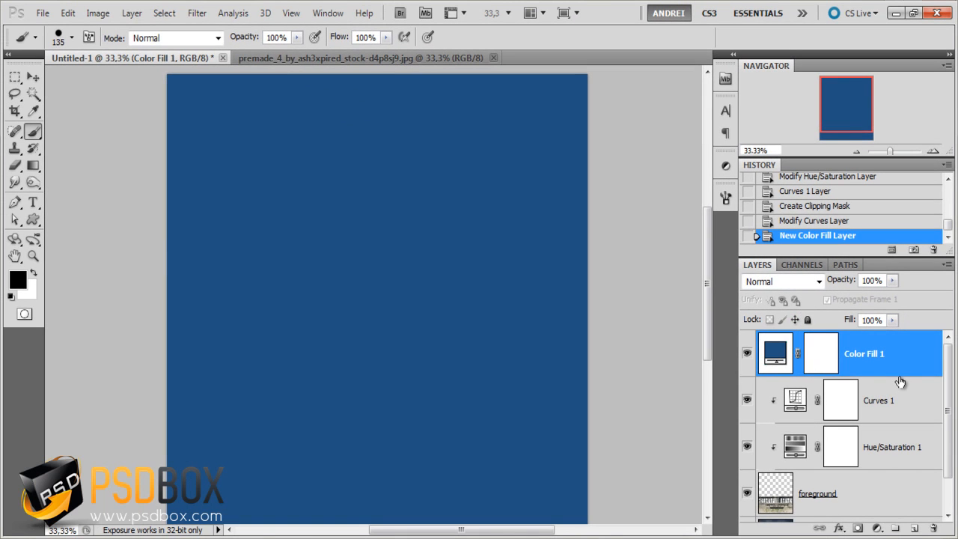
- Clip the blue fill layer to the foreground and set its blending mode to Soft Light
key("ctrl+alt+g")
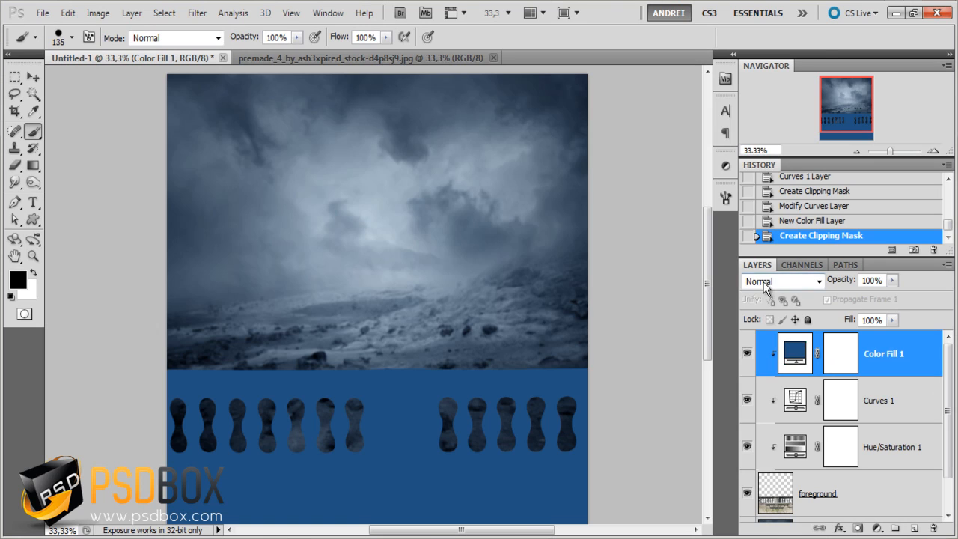
left_click(764, 283)
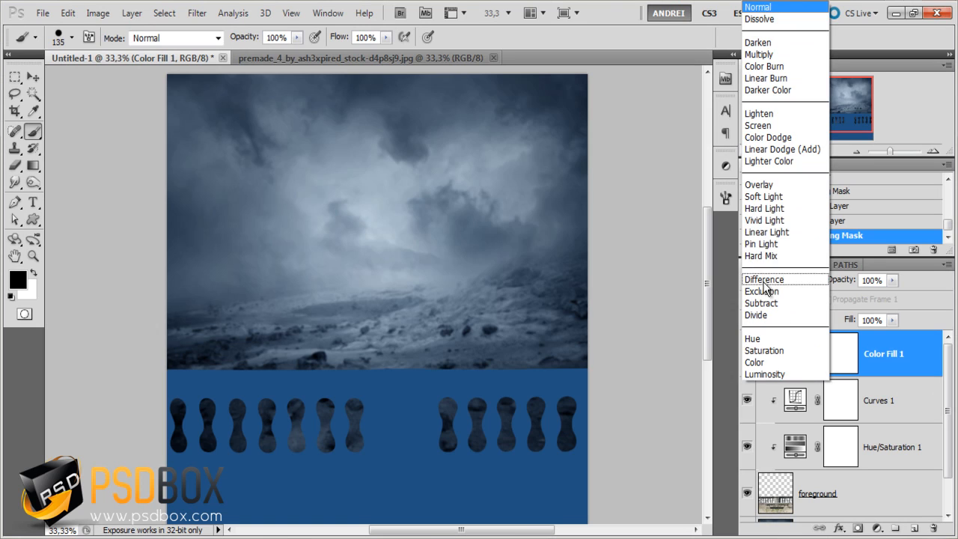
left_click(777, 195)
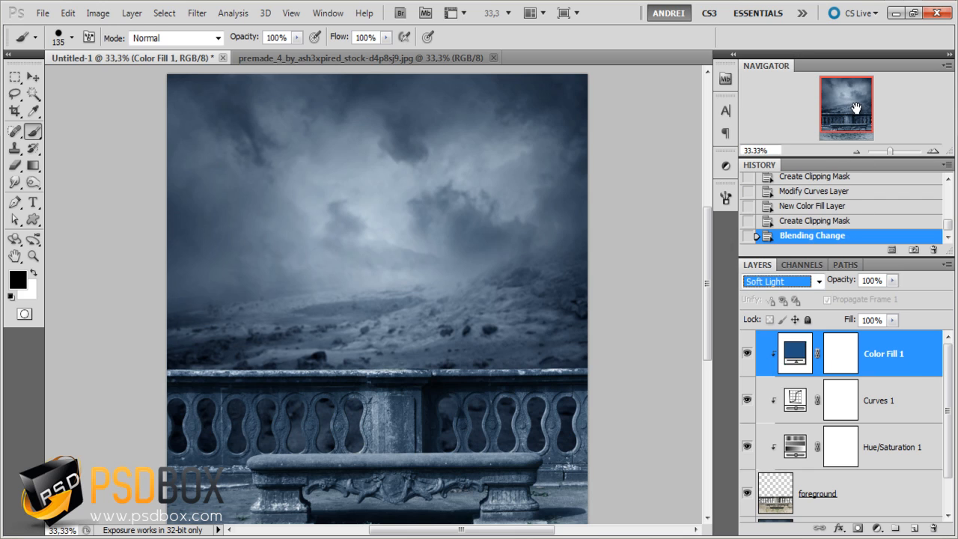
left_click(851, 133)
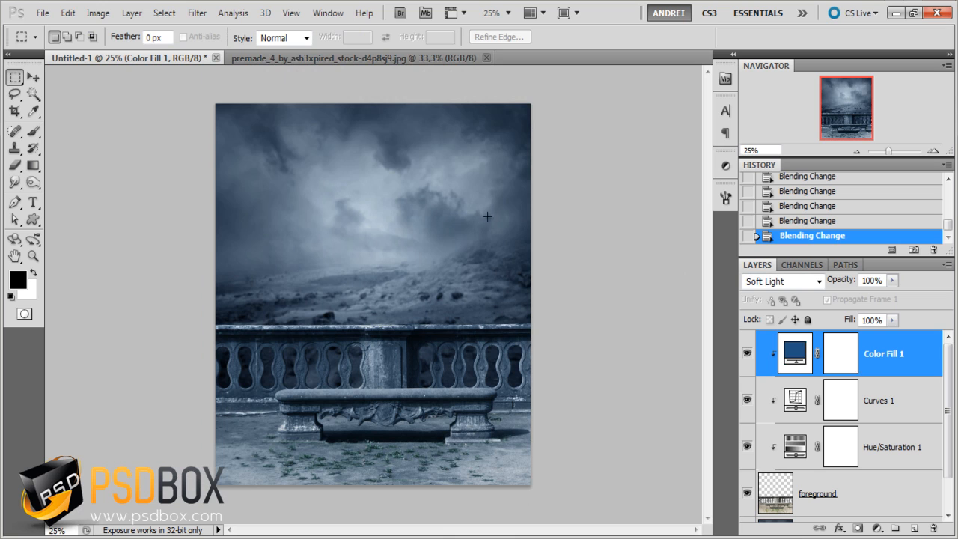
- Switch to the file explorer and open the woman image from the fallen folder in Adobe Photoshop CS5
key("alt+Tab")
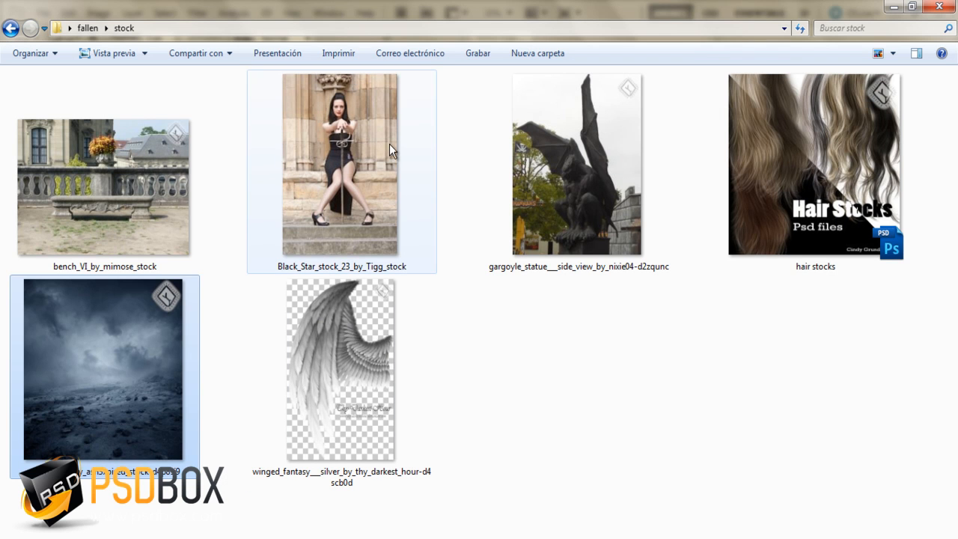
left_click(374, 127)
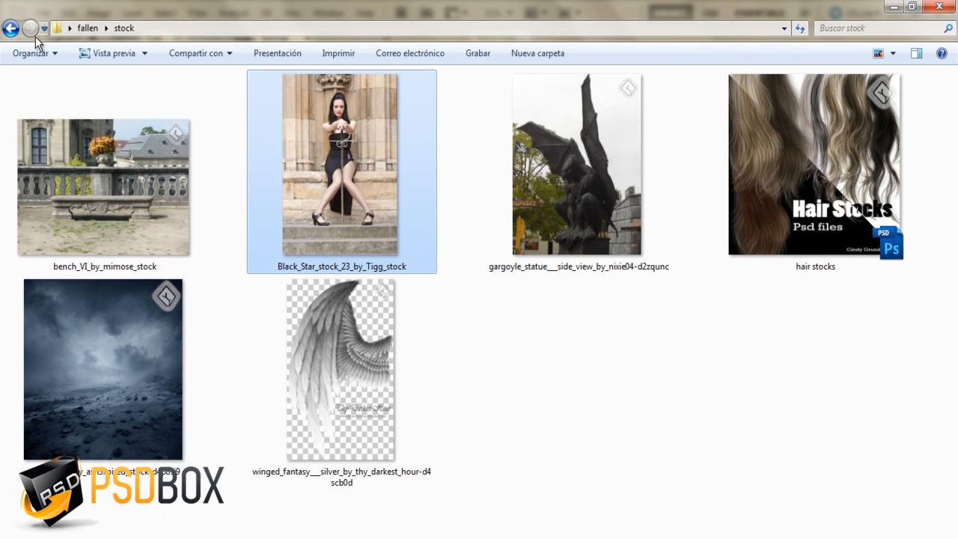
left_click(87, 28)
left_click(275, 112)
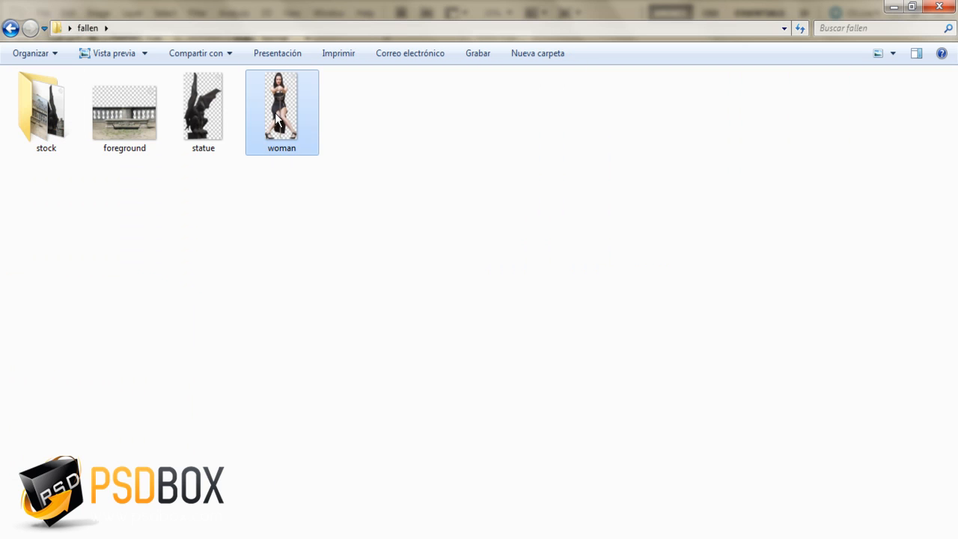
right_click(275, 112)
mouse_move(358, 300)
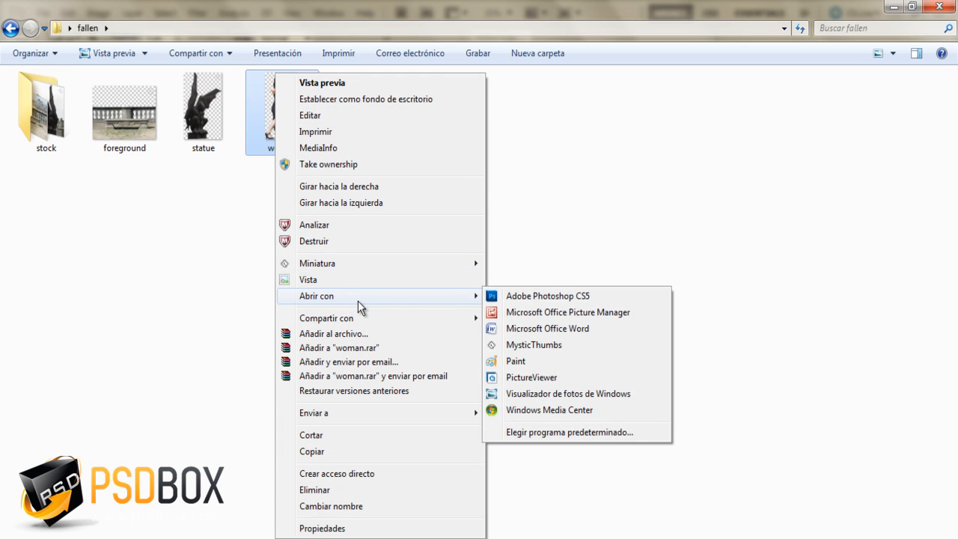
left_click(580, 295)
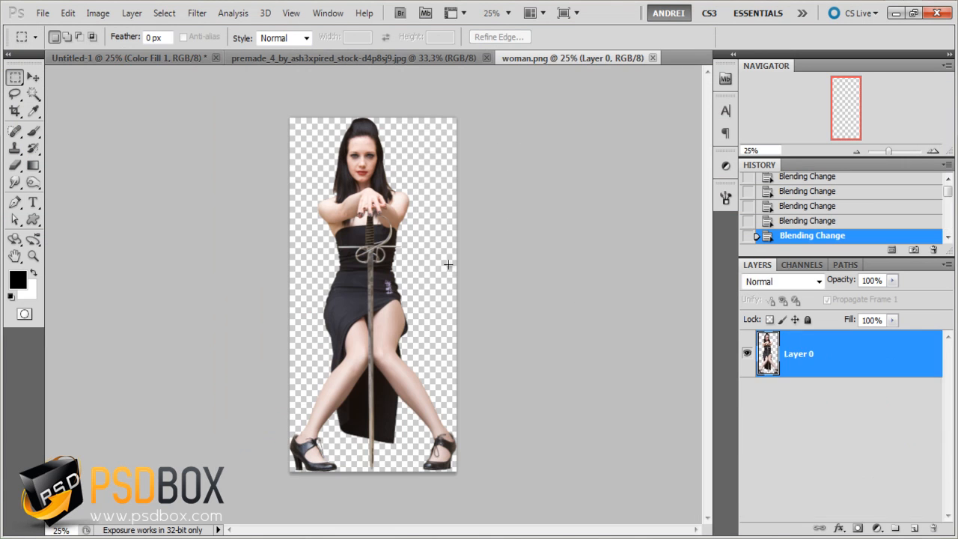
- Select and copy the whole woman.png canvas, and close the premade_4 sky document
key("ctrl+a")
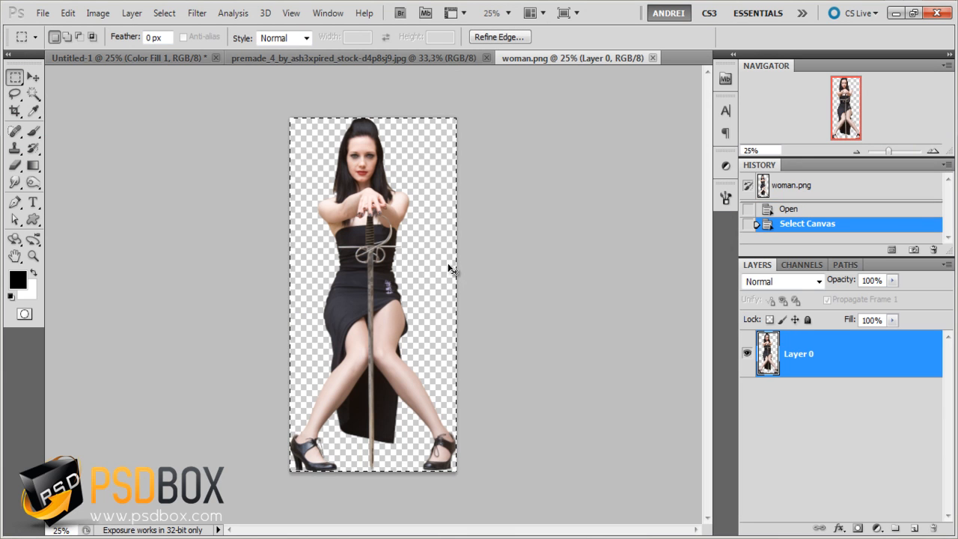
left_click(356, 58)
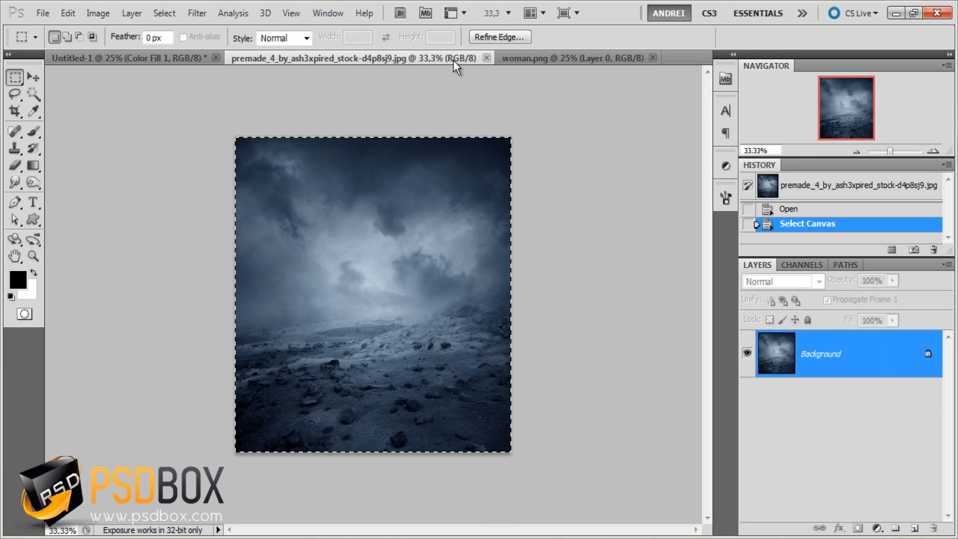
key("ctrl+w")
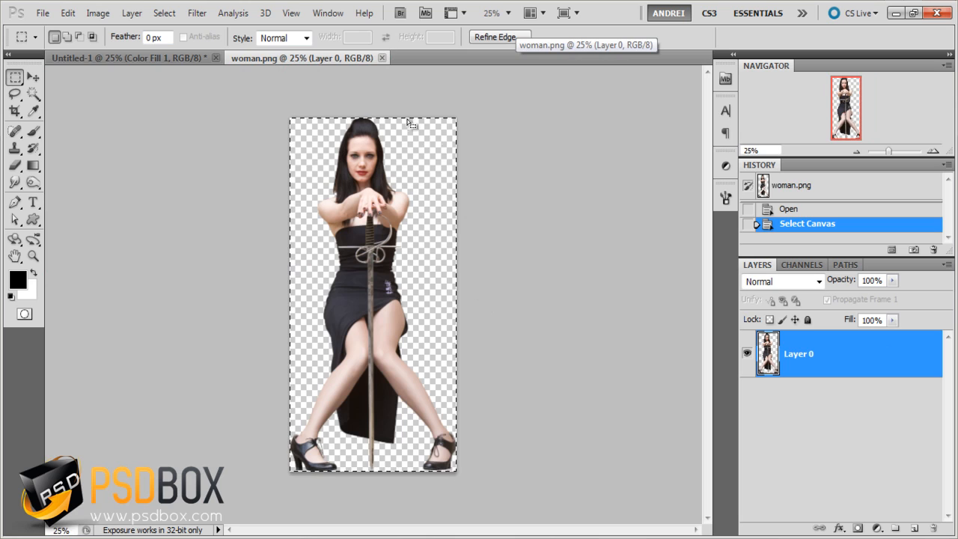
- Paste the woman into the Untitled-1 composite and convert her layer to a smart object
left_click(157, 61)
key("ctrl+v")
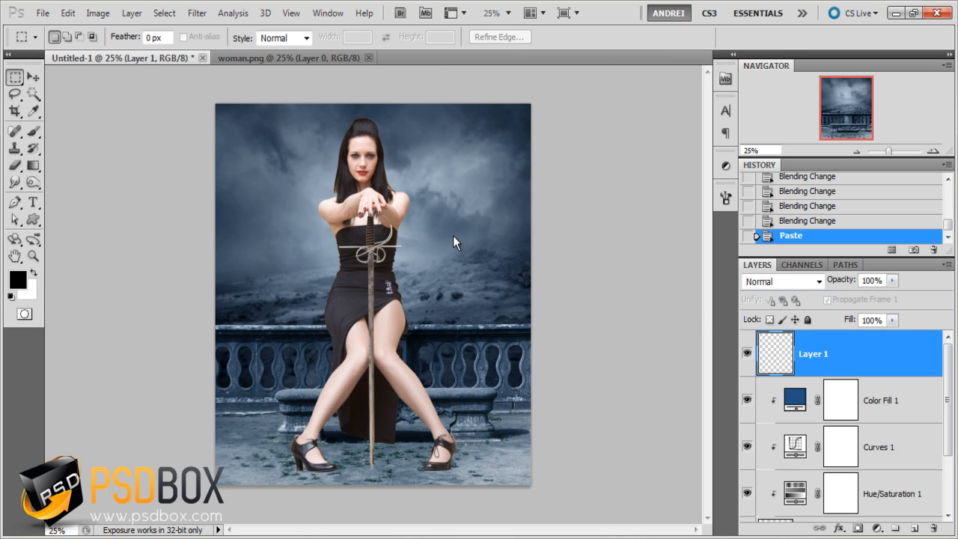
right_click(870, 355)
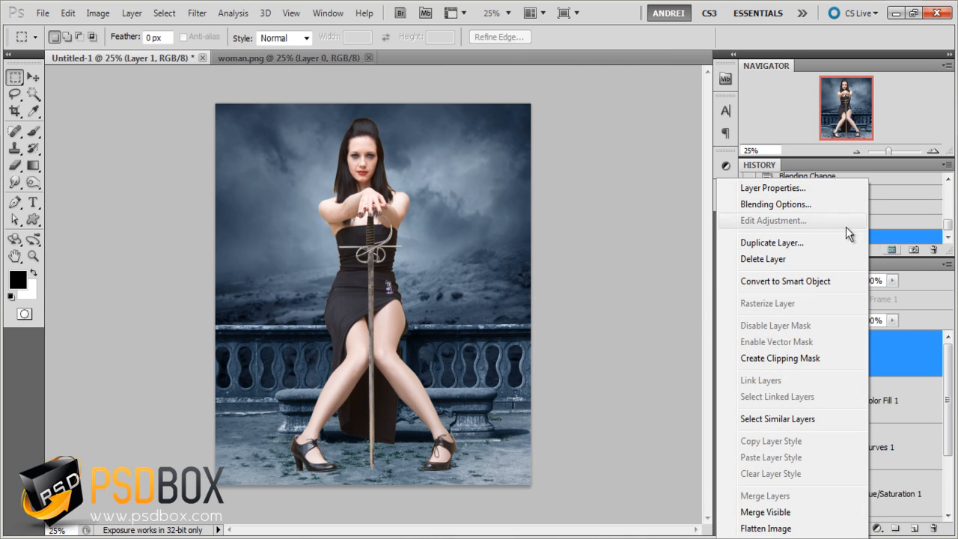
left_click(823, 281)
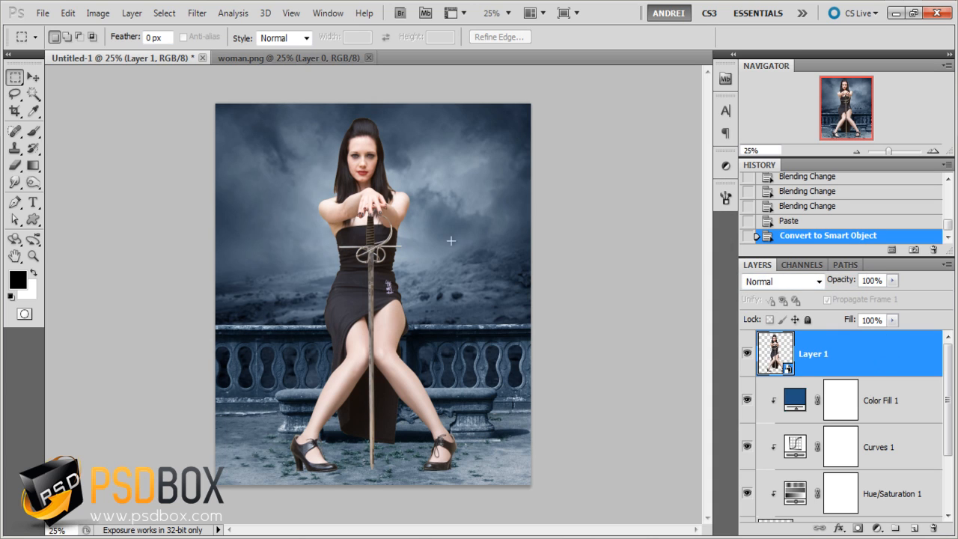
- Scale the woman proportionally to about 66% and place her seated on the bench, slightly right of its centre
key("ctrl+t")
left_click_drag(291, 120, 365, 245)
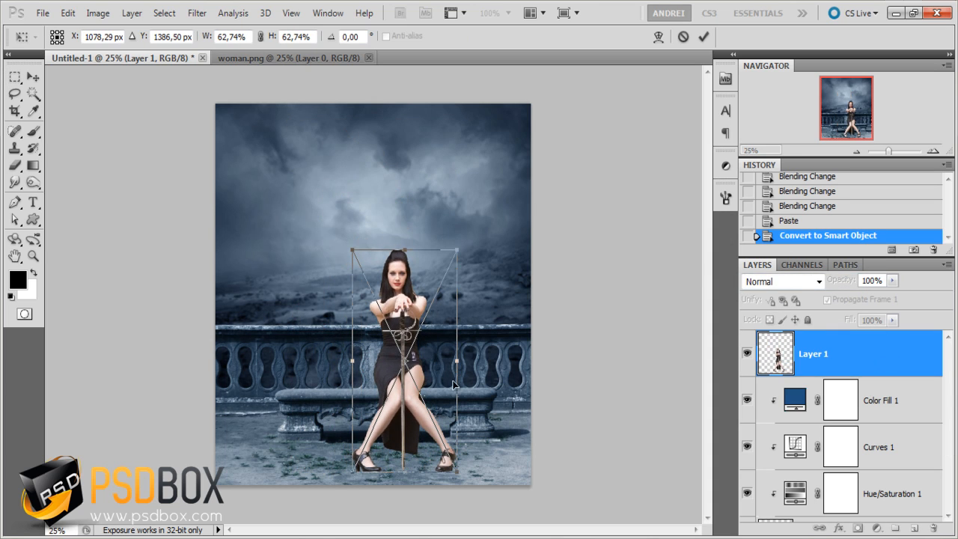
left_click_drag(456, 385, 448, 382)
scroll(448, 381, "up", 1)
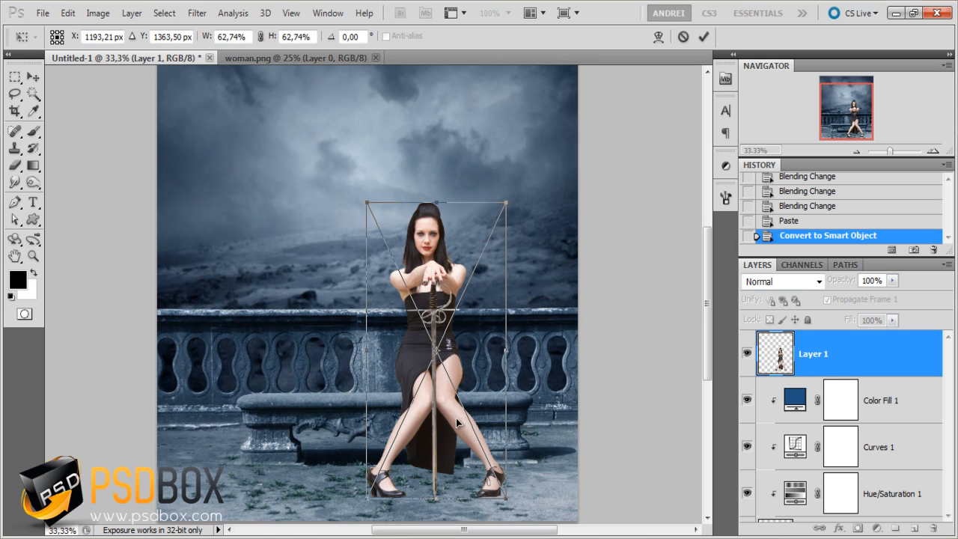
left_click_drag(456, 414, 426, 404)
scroll(412, 407, "down", 1)
left_click_drag(482, 258, 490, 244)
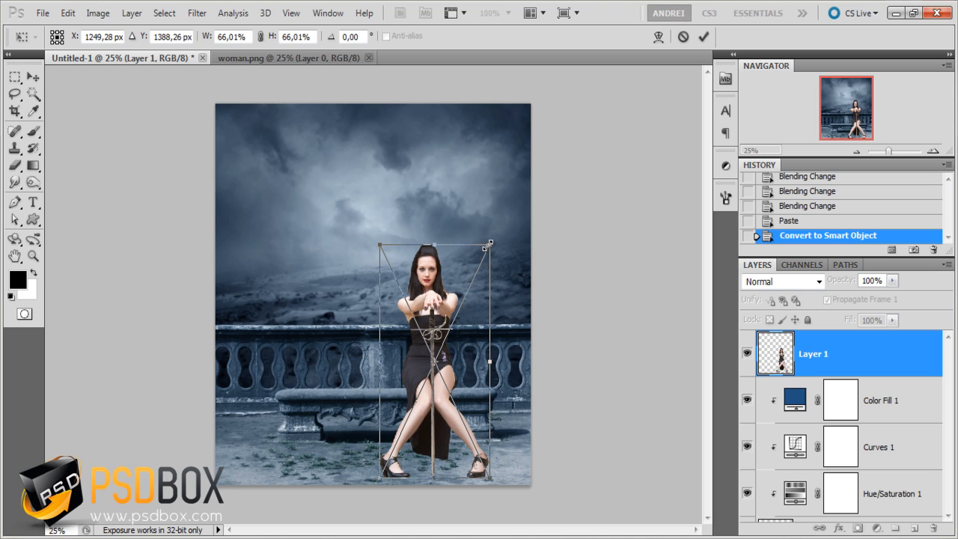
key("Return")
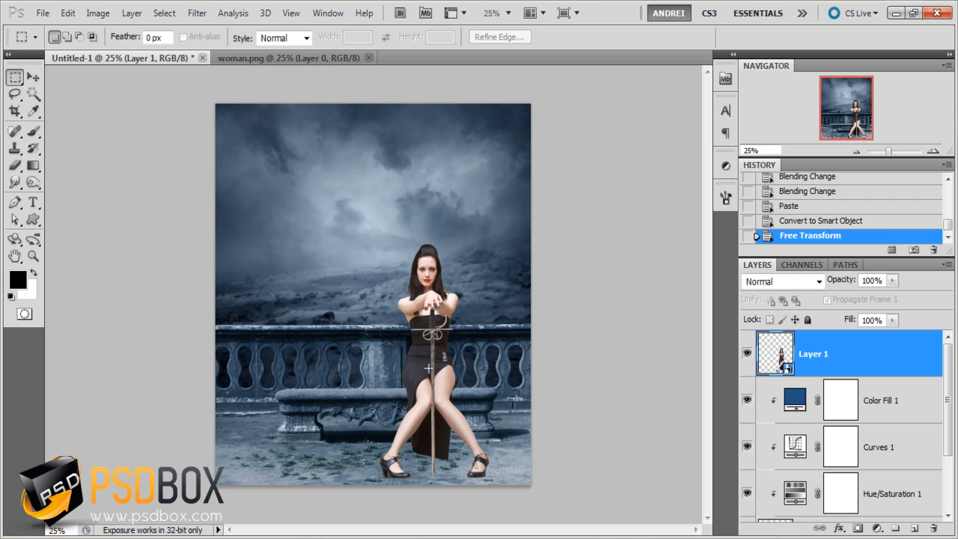
- Scale the woman proportionally to about 67% and reposition her slightly further left on the bench, at about X 1222 px, Y 1398 px
scroll(384, 377, "up", 1)
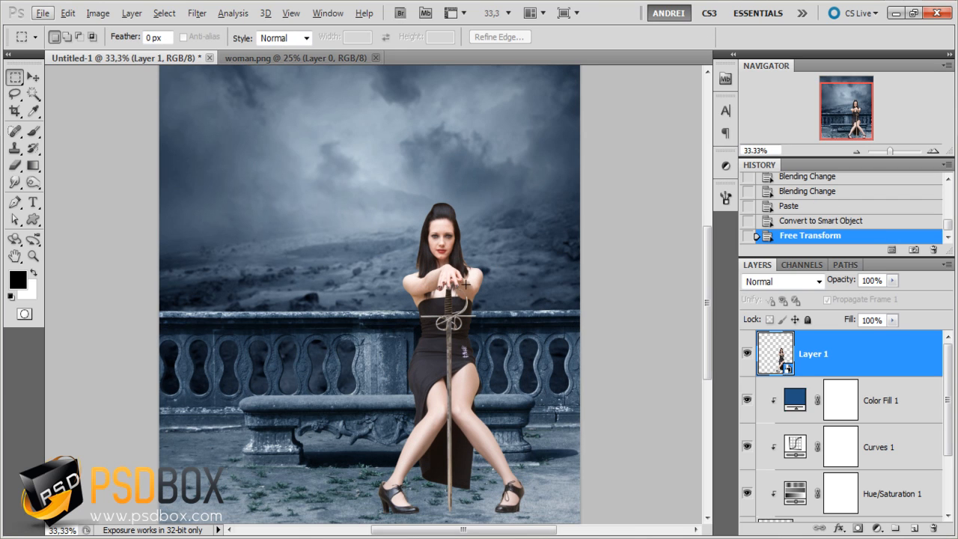
key("ctrl+t")
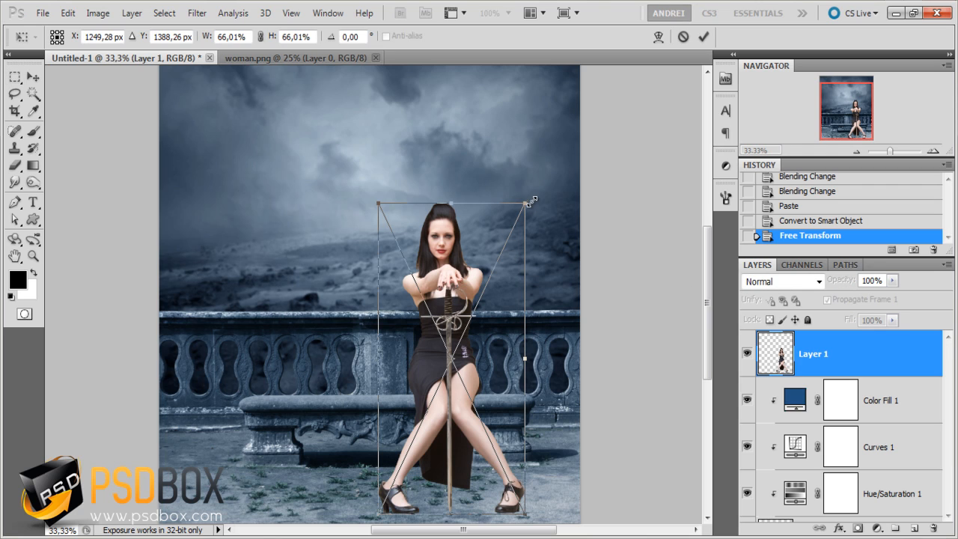
left_click_drag(531, 201, 534, 196)
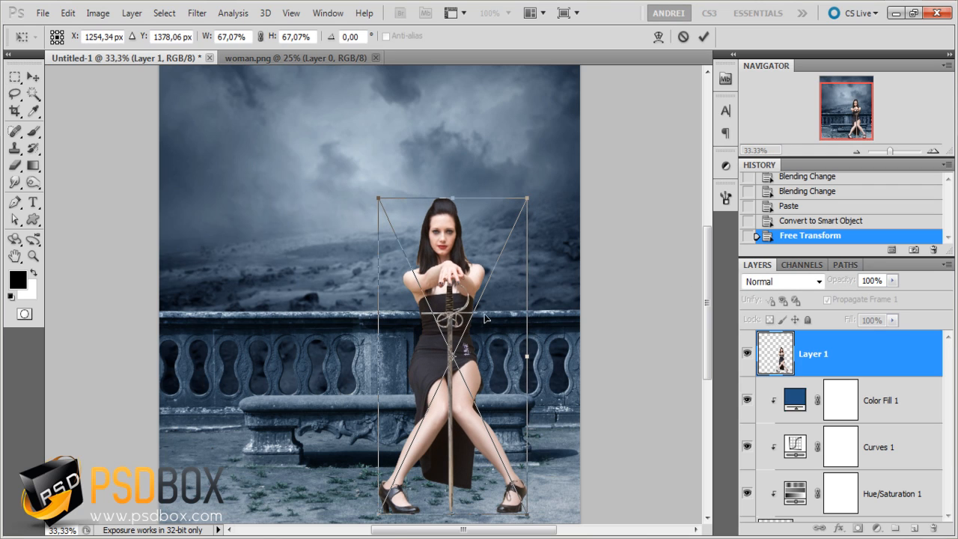
left_click_drag(484, 319, 475, 322)
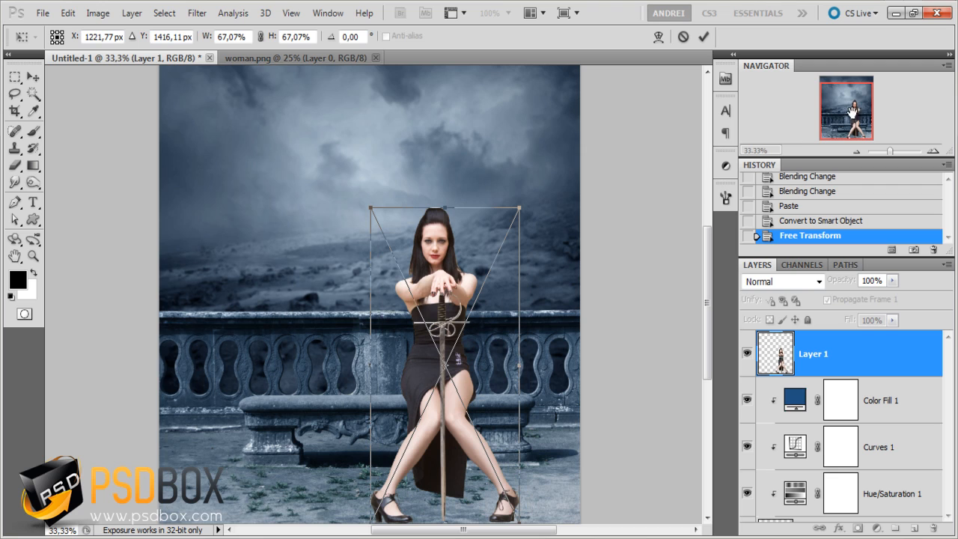
left_click_drag(854, 113, 849, 113)
key("Up")
key("Up")
key("Up")
key("Up")
key("Up")
key("Up")
key("Up")
key("Up")
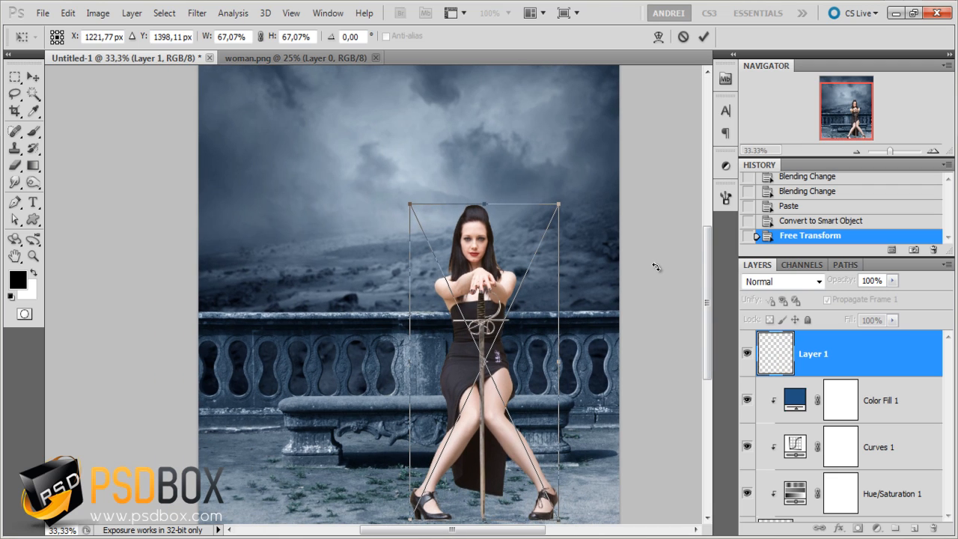
key("Return")
key("ctrl+minus")
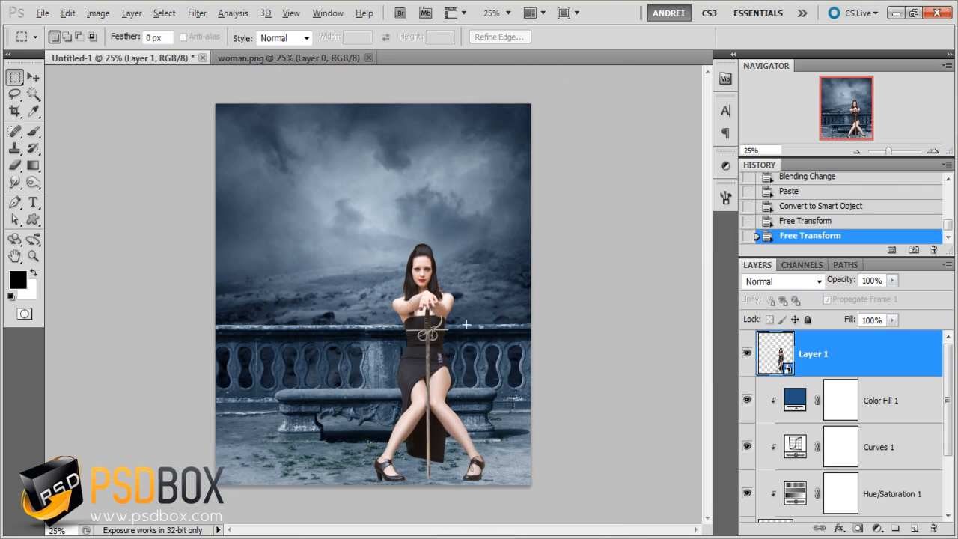
- Nudge the foreground layer with the balustrade and bench slightly upward behind the woman
key("v")
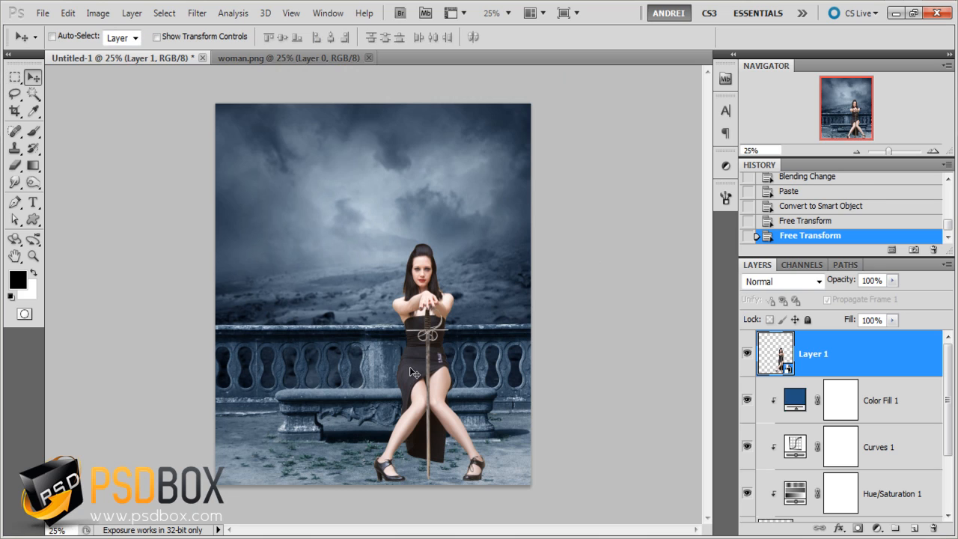
key("Up")
key("ctrl+z")
scroll(841, 444, "down", 3)
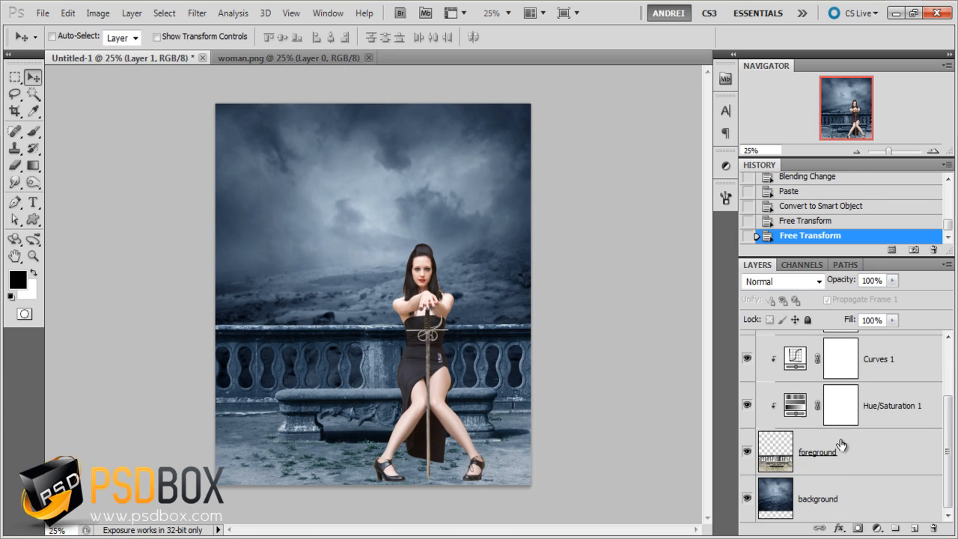
left_click(874, 465)
key("Up")
key("Up")
key("Up")
key("Up")
key("Up")
key("Up")
key("Up")
key("Up")
key("Up")
key("Up")
key("Up")
key("Up")
key("Up")
key("Up")
key("Up")
key("Up")
key("Up")
key("Up")
key("Up")
key("Up")
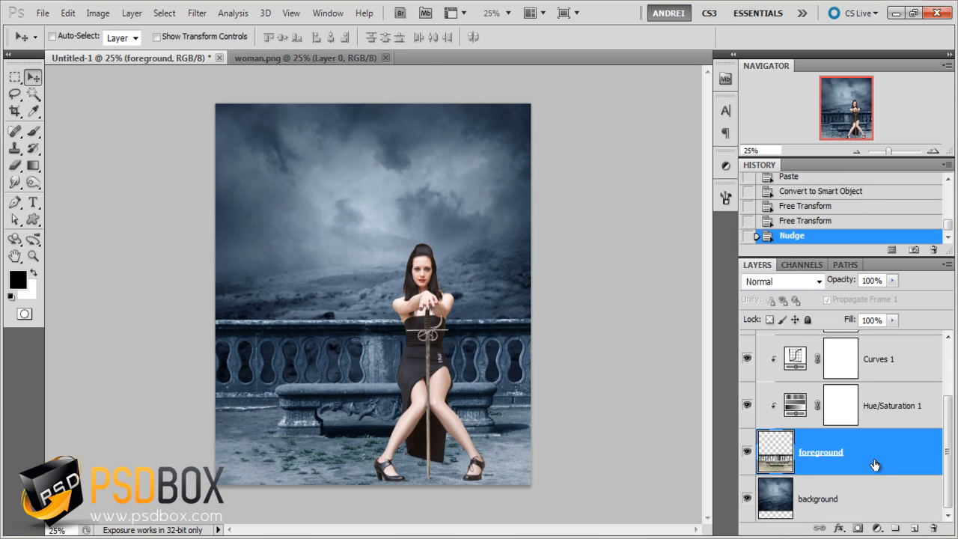
key("Down")
key("Down")
key("Down")
key("Down")
key("Down")
key("Down")
key("Down")
key("Down")
key("Down")
key("Down")
key("Down")
key("Down")
key("Down")
key("Down")
key("Down")
key("Down")
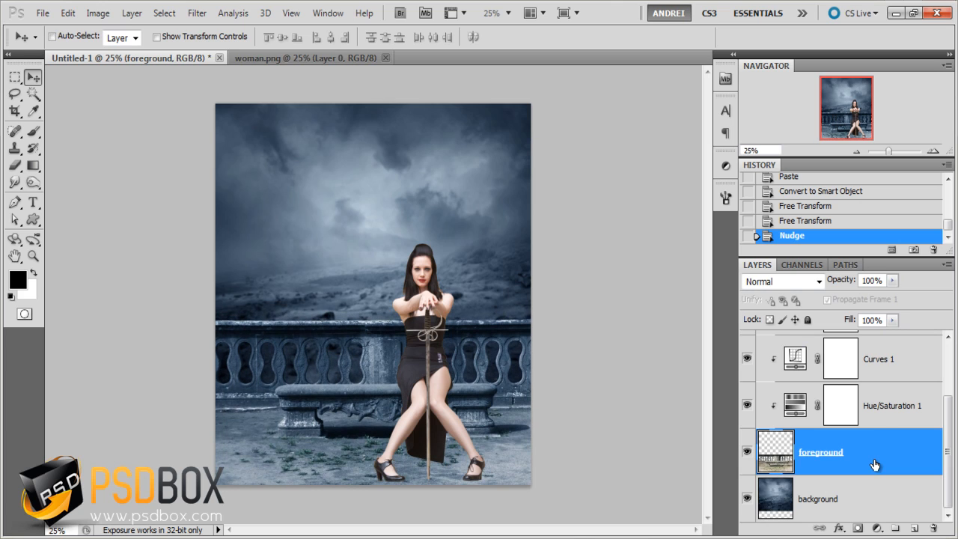
- Nudge the woman's layer slightly upward to match the raised bench
scroll(894, 435, "up", 2)
left_click(883, 375)
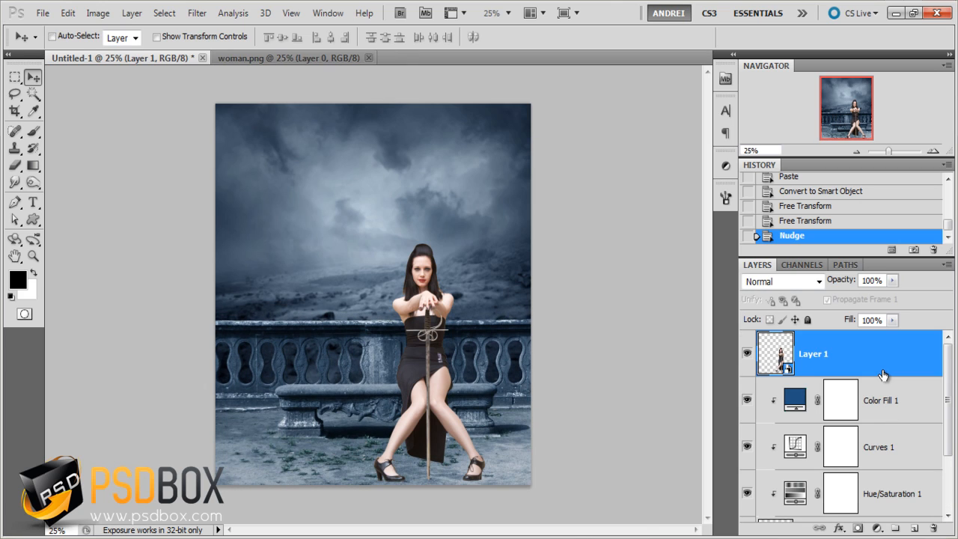
key("Up")
key("Up")
key("Up")
key("Up")
key("Up")
key("Up")
key("Up")
key("Up")
key("Up")
key("Up")
key("Up")
key("Up")
key("Up")
key("Up")
key("Up")
key("Up")
key("Up")
key("Up")
key("Up")
key("Up")
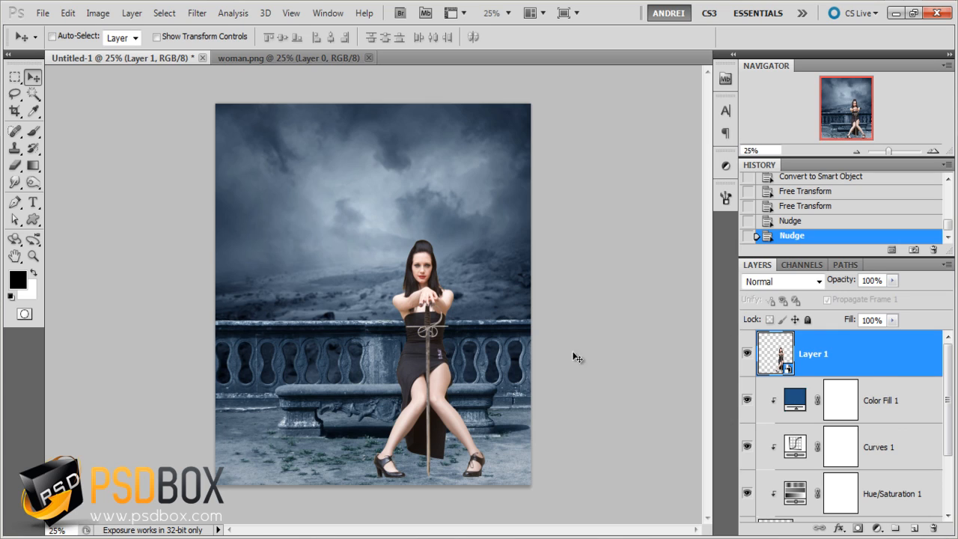
- Rename the woman's layer as woman
double_click(814, 353)
type("woman")
key("Return")
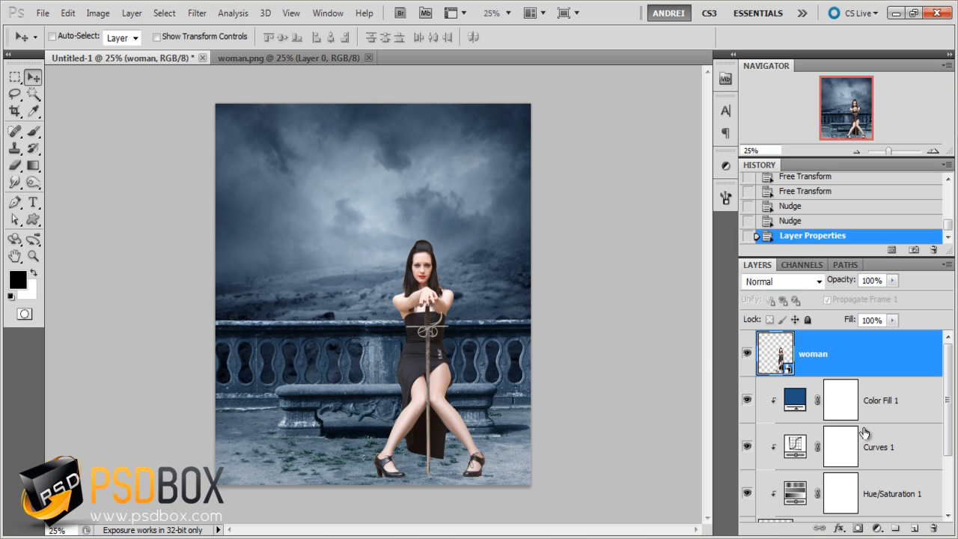
- Activate the Mixer Brush tool for retouching the woman's skin, and close the woman.png document
key("ctrl+1")
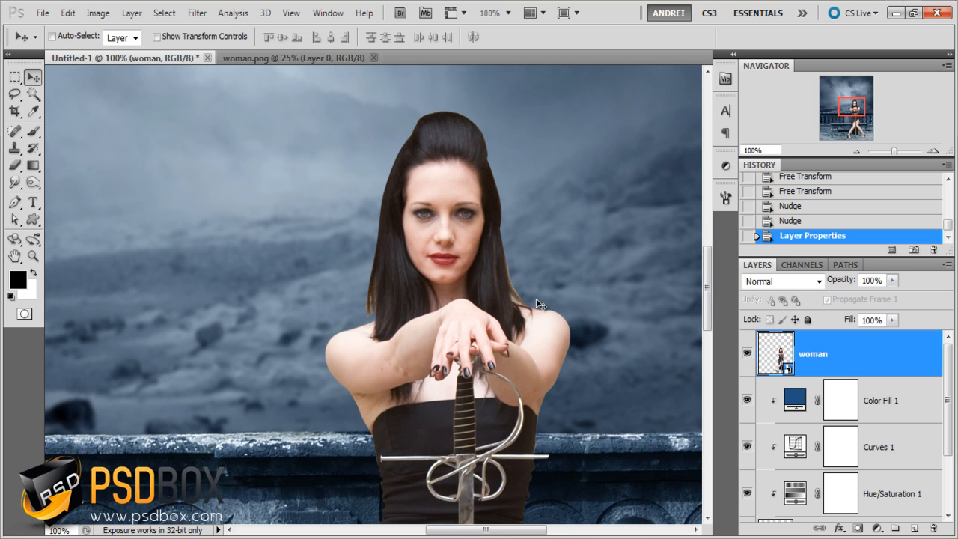
left_click_drag(490, 360, 504, 247)
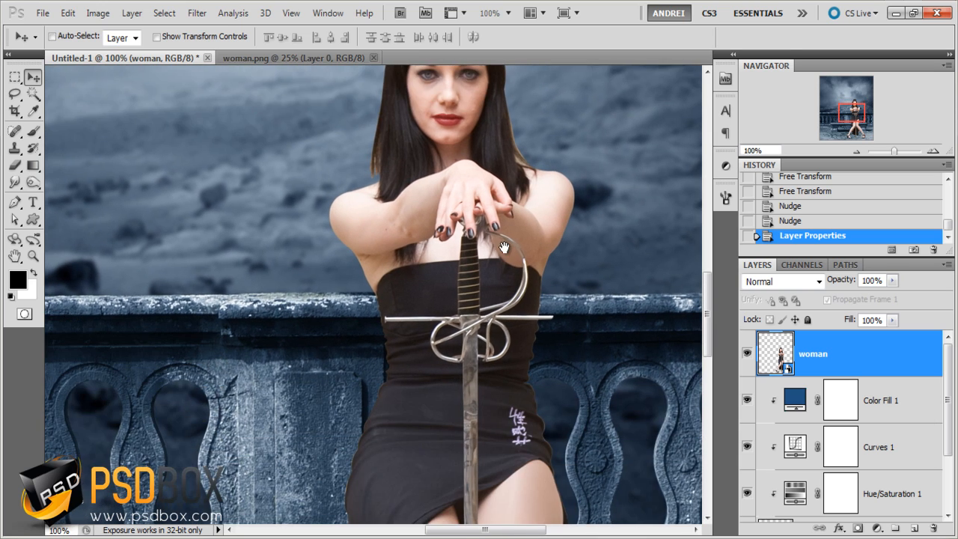
left_click_drag(433, 135, 410, 300)
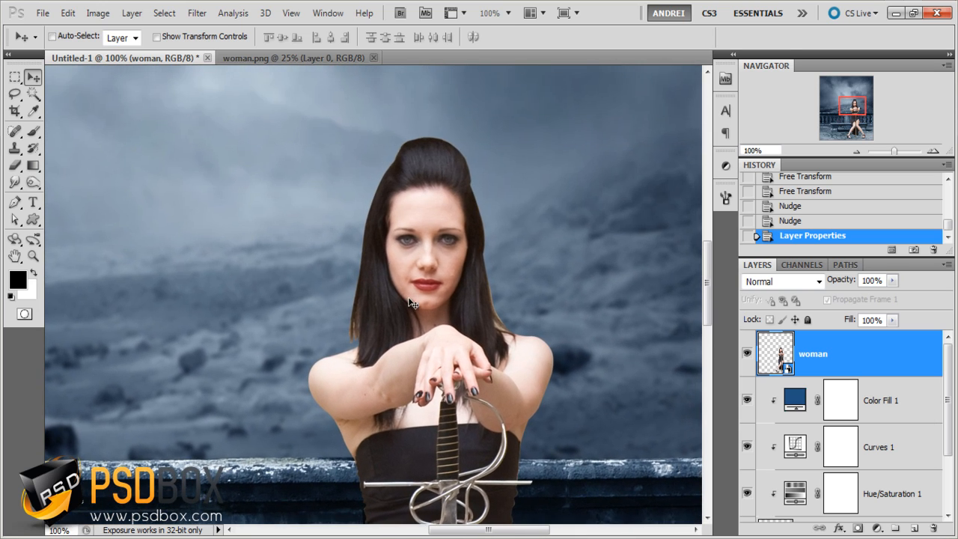
left_click(33, 131)
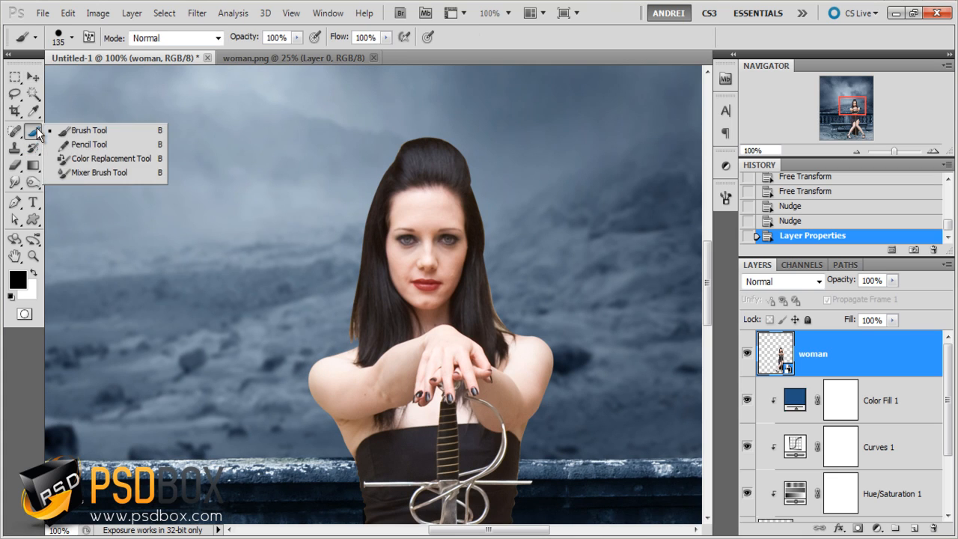
left_click(123, 173)
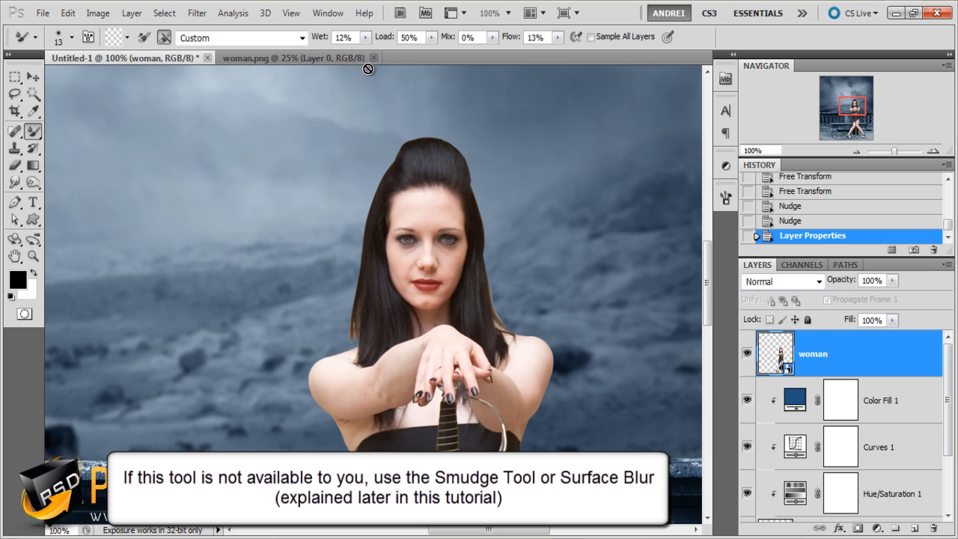
left_click(374, 57)
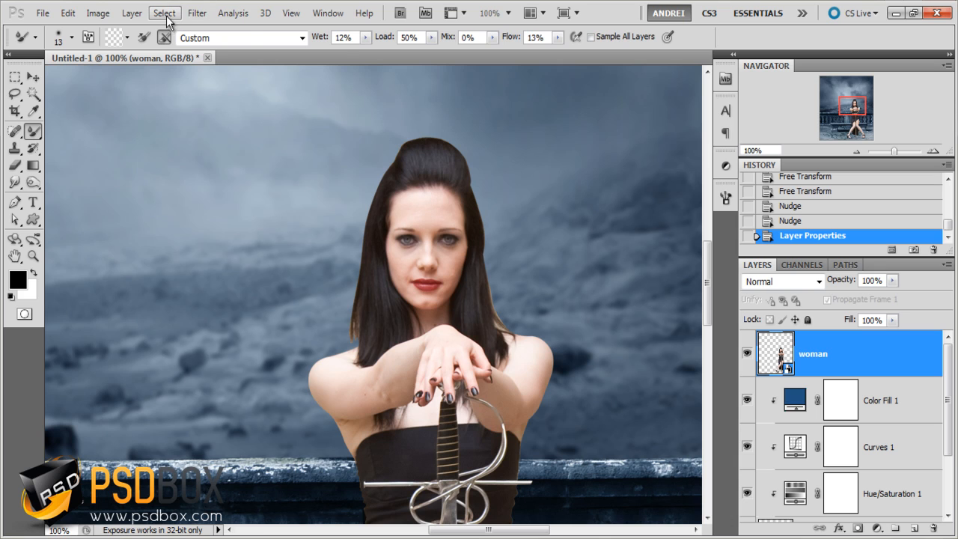
left_click(197, 13)
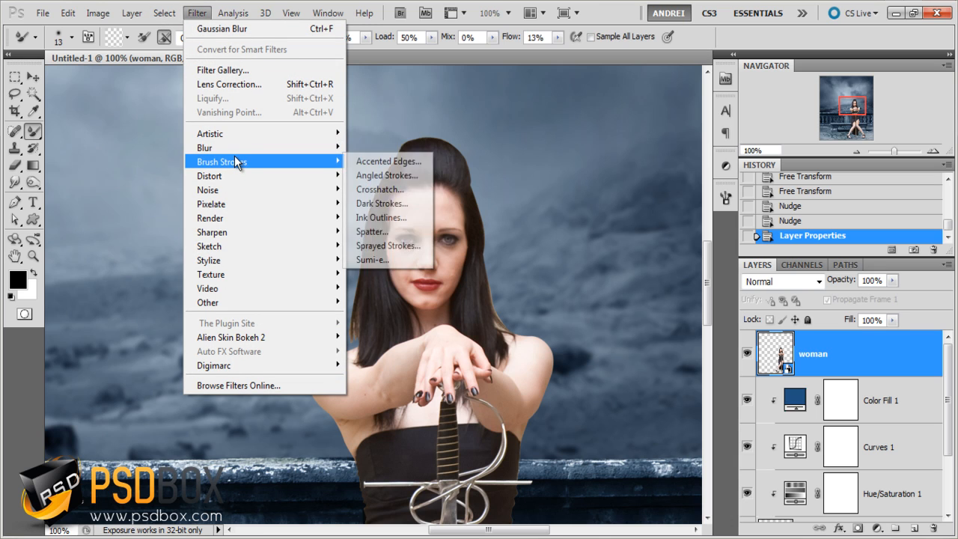
mouse_move(247, 149)
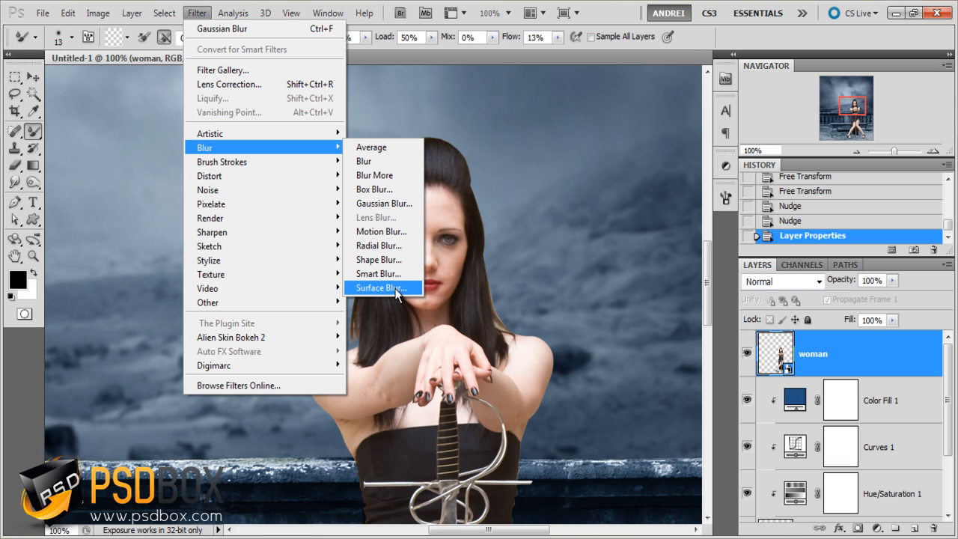
left_click(863, 364)
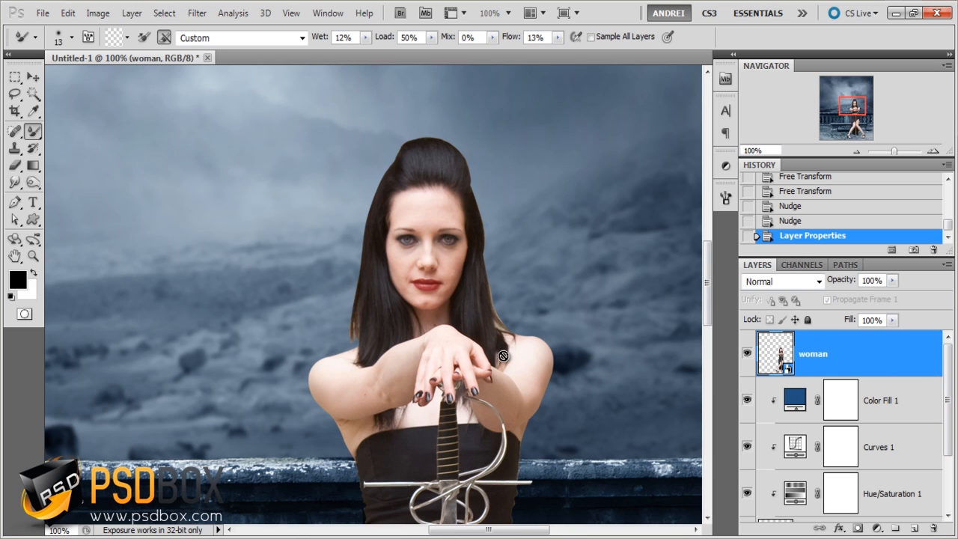
- Add a new layer named smooth skin above the woman layer and clip it to that layer
scroll(592, 374, "down", 2)
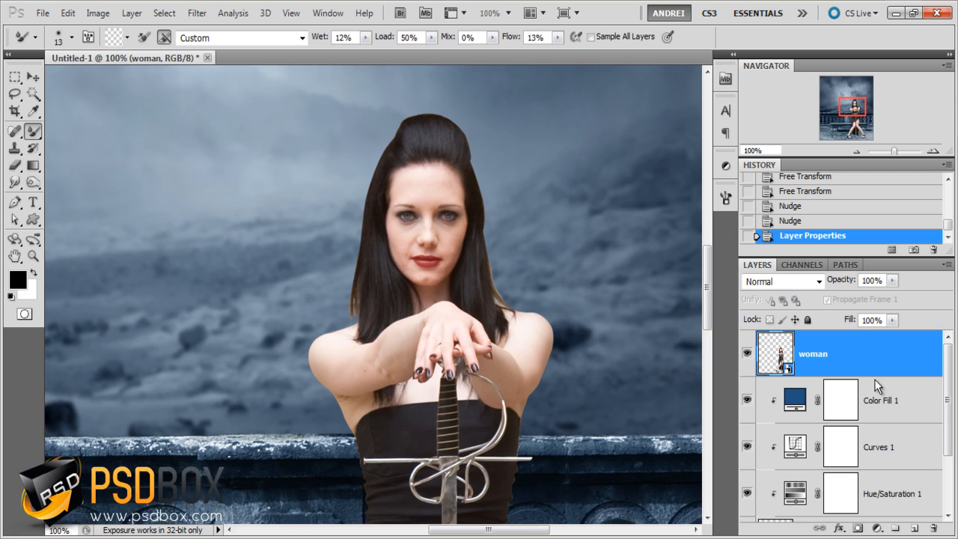
left_click(914, 529)
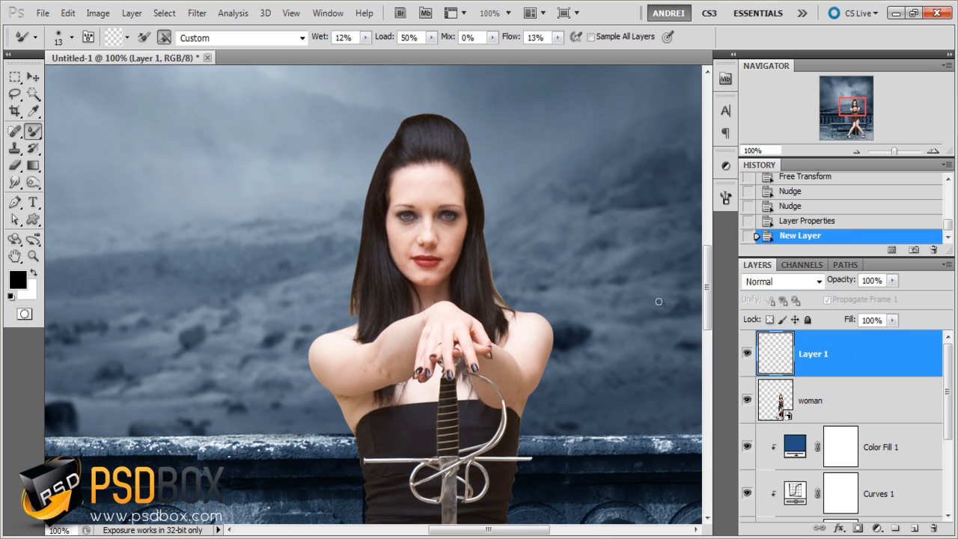
double_click(816, 355)
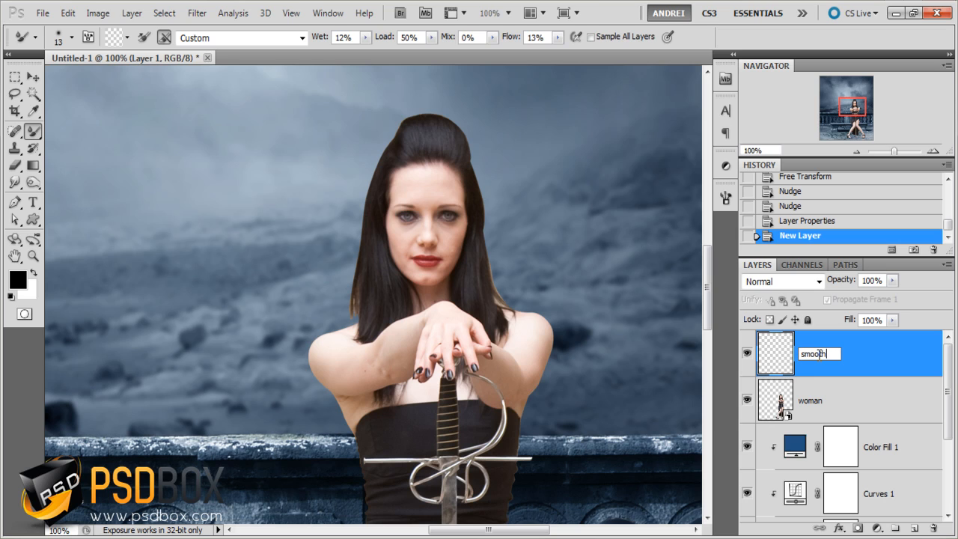
type("smooth skin")
key("Return")
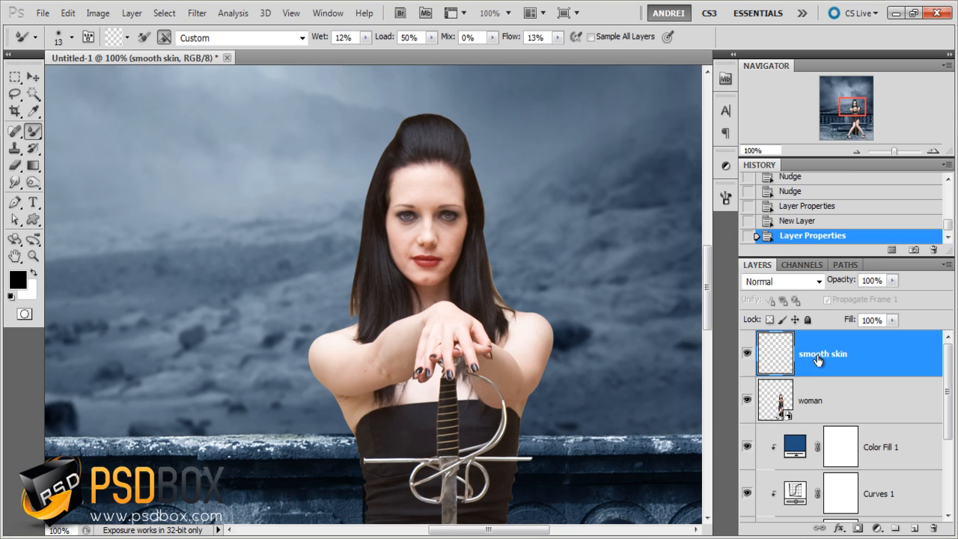
left_click(871, 379, "alt")
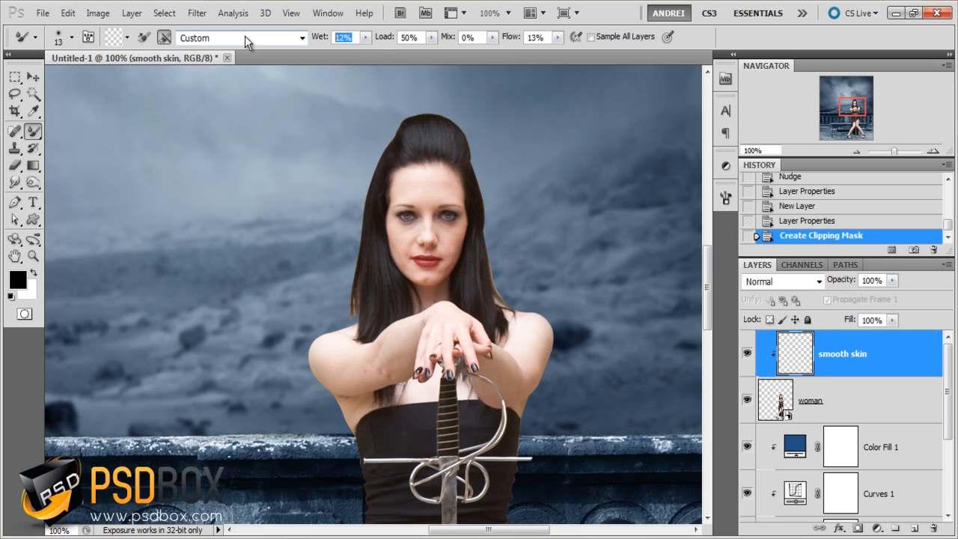
- Set the Mixer Brush to 12% Wet, 12% Load, 12% Mix and 32% Flow, with Sample All Layers enabled
type("21")
key("Tab")
type("2")
key("BackSpace")
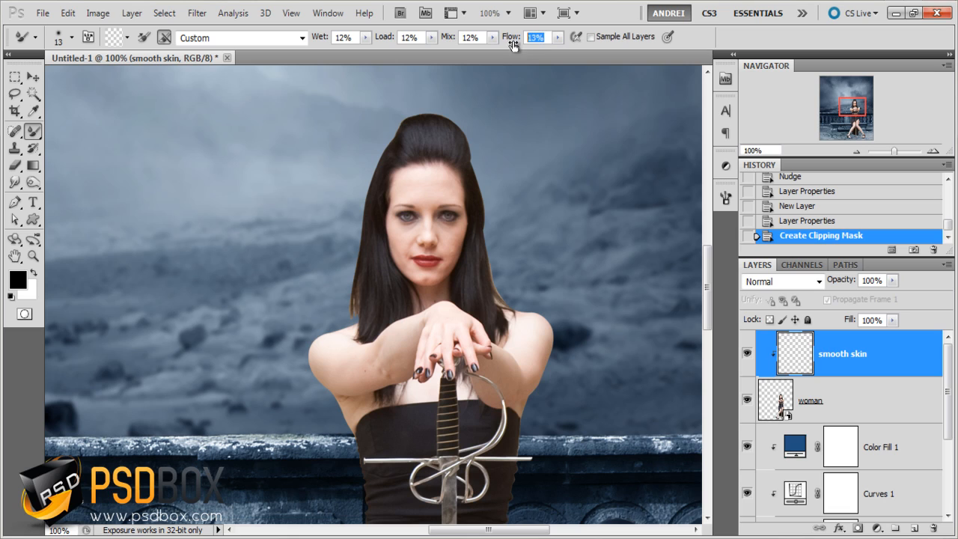
left_click(616, 38)
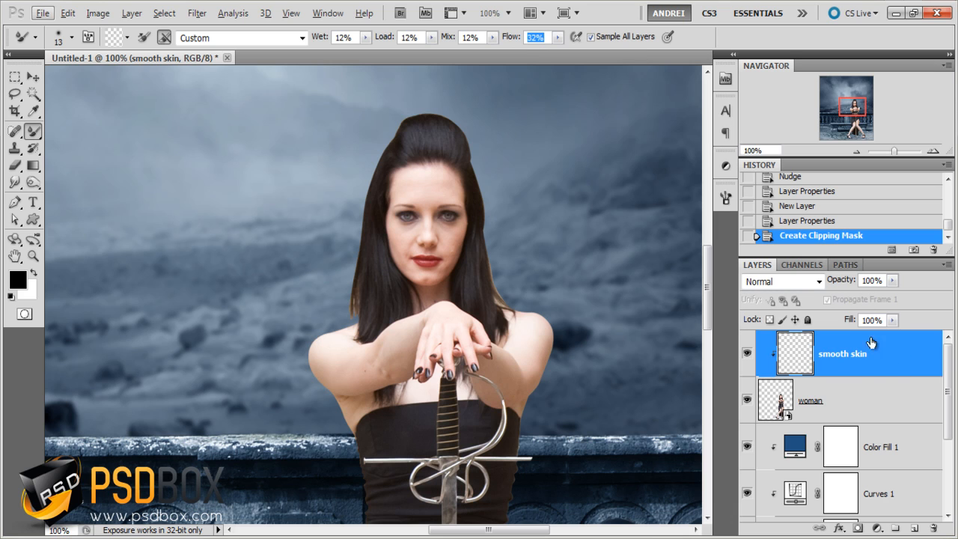
- Set the Mixer Brush size to 16 px for retouching the woman's face on the smooth skin layer
left_click(14, 77)
scroll(547, 238, "up", 2)
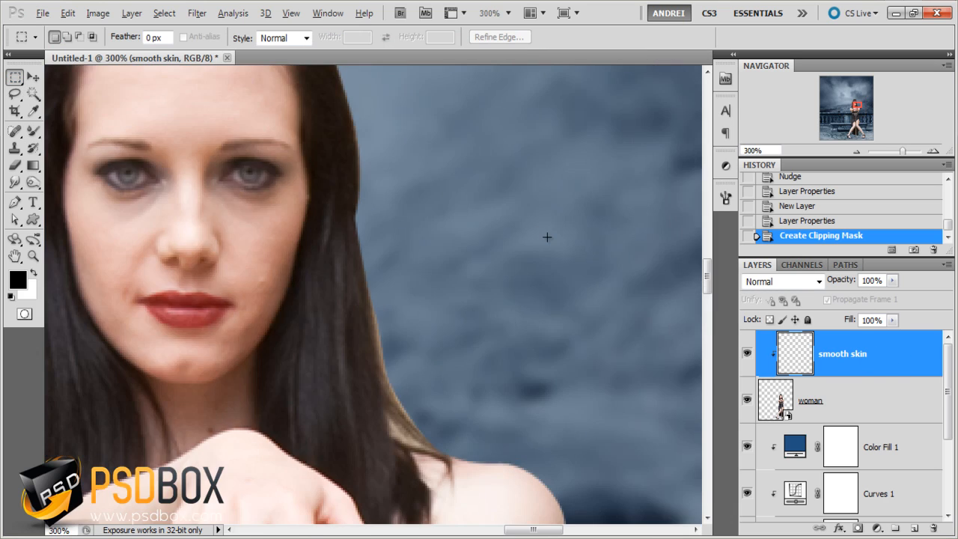
scroll(381, 225, "down", 1)
left_click_drag(342, 217, 483, 266)
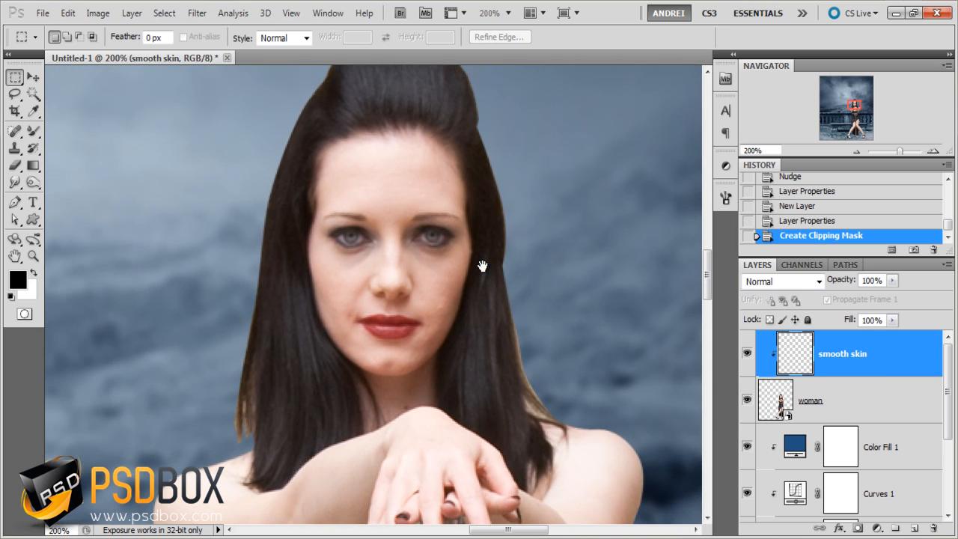
key("b")
right_click(511, 234)
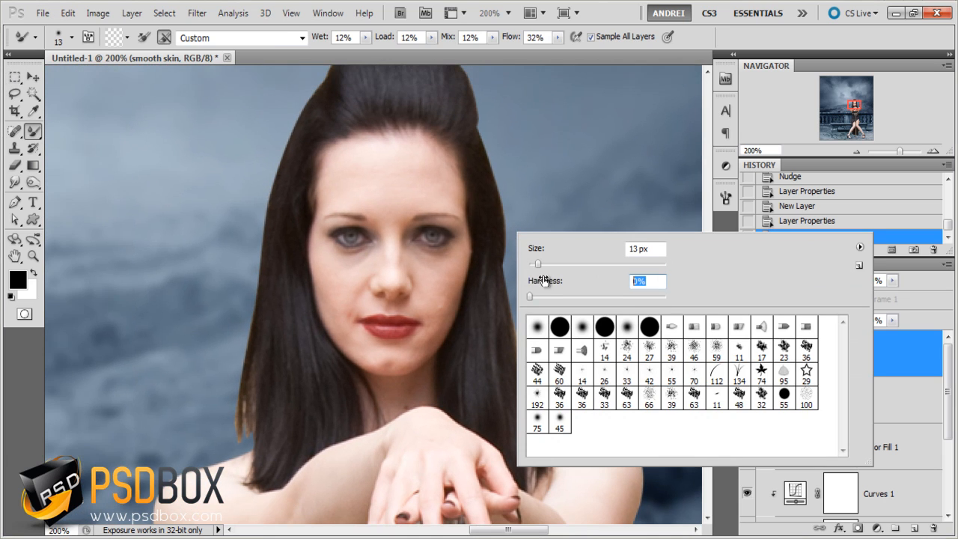
left_click(625, 248)
left_click(905, 353)
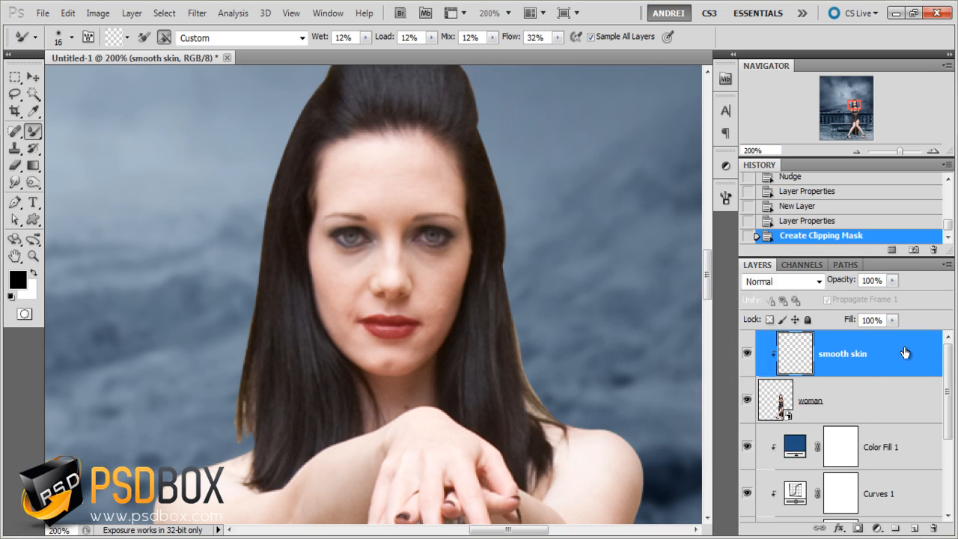
- Smooth the skin on the woman's forehead and face with Mixer Brush strokes, undoing the last stroke
mouse_move(436, 172)
left_mouse_down()
mouse_move(421, 166)
mouse_move(447, 162)
mouse_move(462, 217)
left_mouse_up()
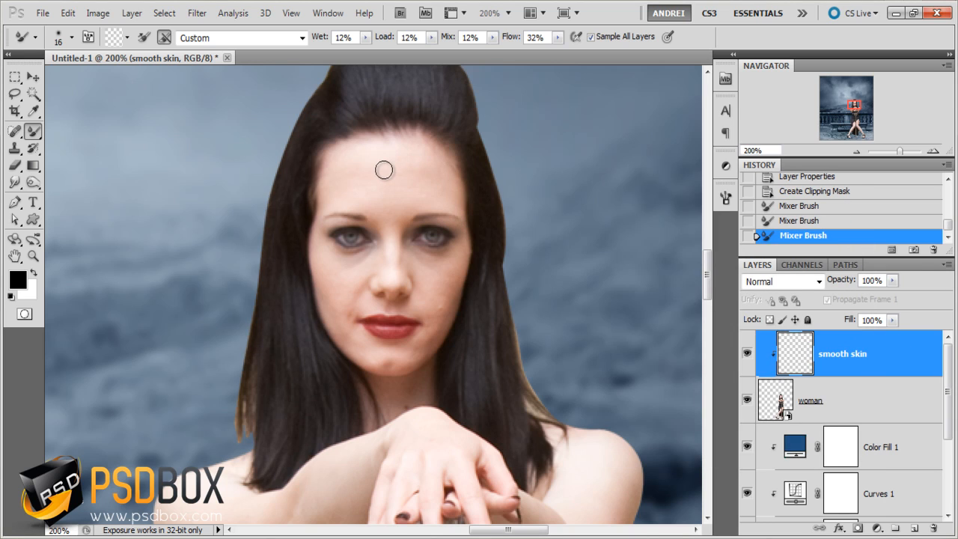
scroll(444, 336, "up", 1)
mouse_move(417, 329)
left_mouse_down()
mouse_move(404, 352)
mouse_move(418, 349)
mouse_move(460, 260)
mouse_move(468, 200)
left_mouse_up()
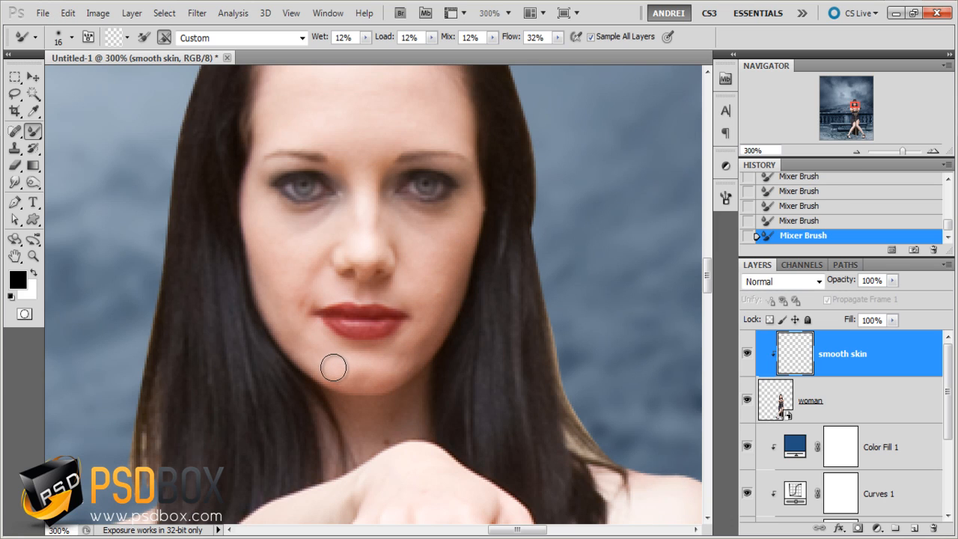
key("ctrl+z")
- Set the Mixer Brush size to 13 px and blend the skin on the woman's chin, cheeks and around her mouth
right_click(389, 352)
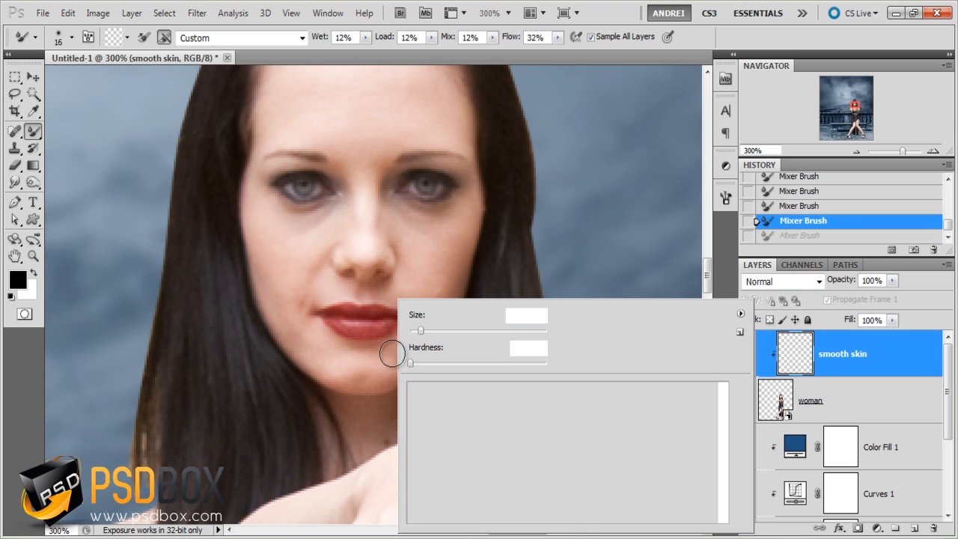
left_click(872, 348)
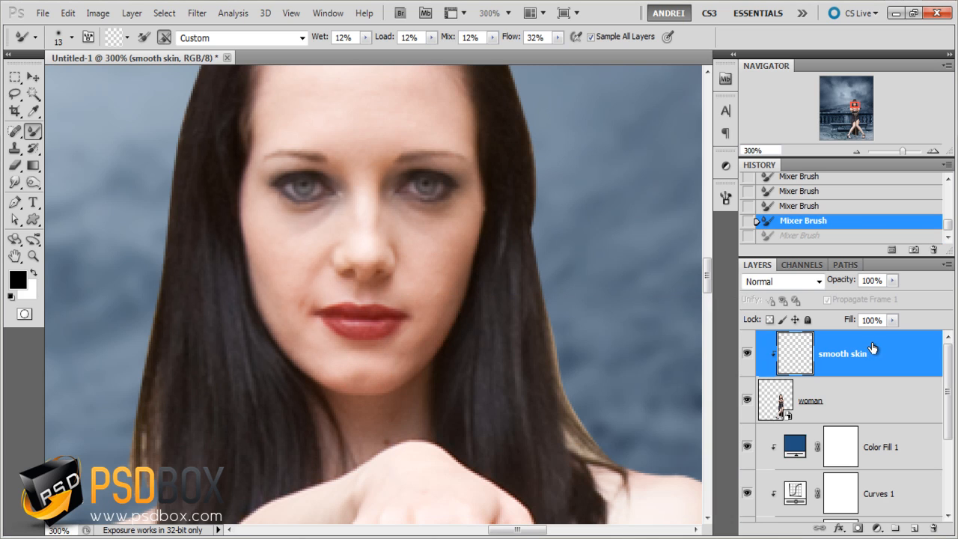
mouse_move(387, 338)
left_mouse_down()
mouse_move(348, 378)
mouse_move(342, 362)
mouse_move(379, 392)
mouse_move(406, 434)
left_mouse_up()
key("ctrl+z")
left_click_drag(354, 374, 374, 380)
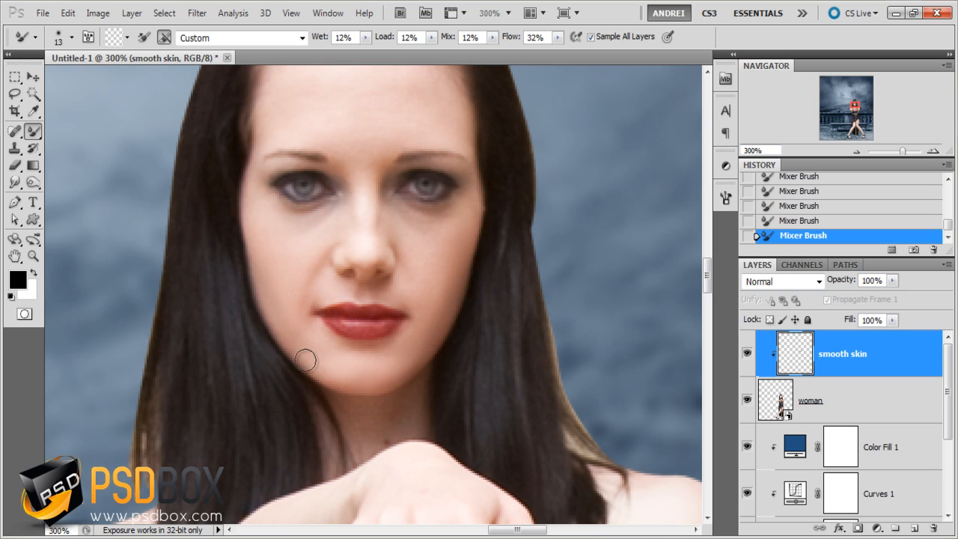
left_click_drag(303, 297, 310, 373)
- Blend the skin on the forehead, between the eyebrows and along the nose with the Mixer Brush, replacing one undone stroke
key("w")
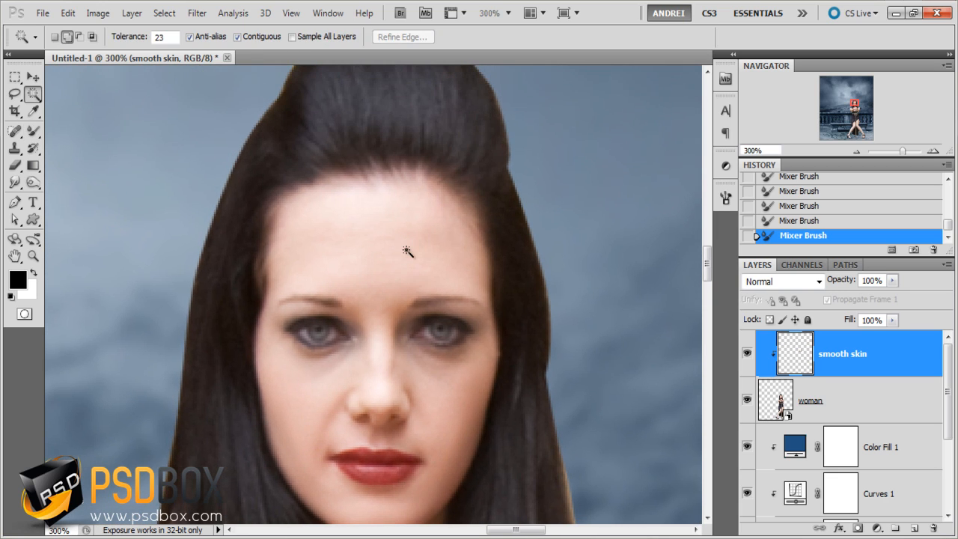
key("b")
key("w")
key("b")
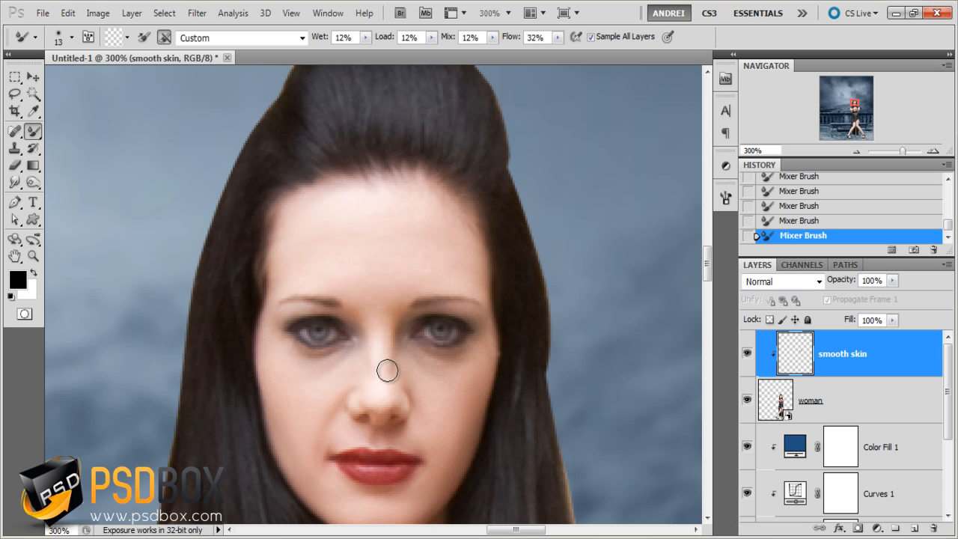
key("ctrl+z")
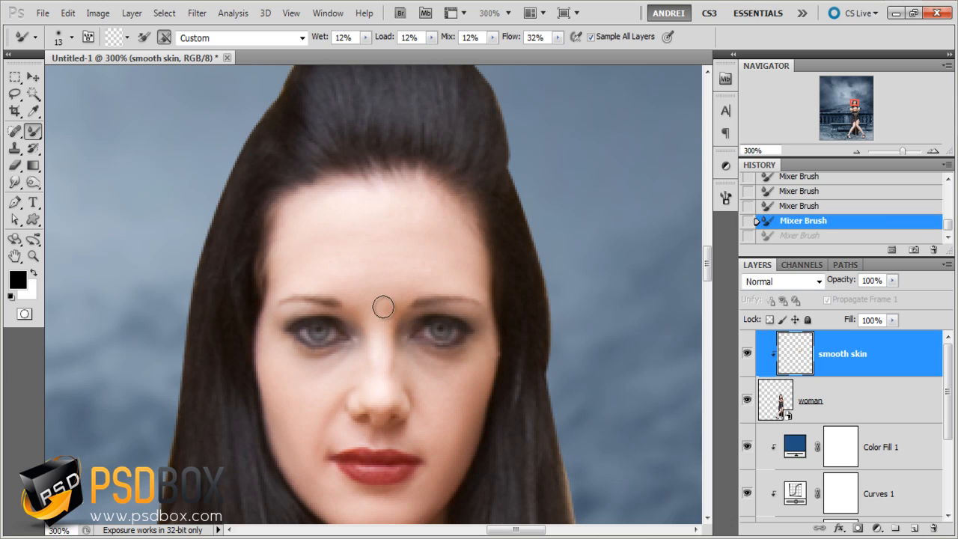
left_click_drag(383, 306, 379, 332)
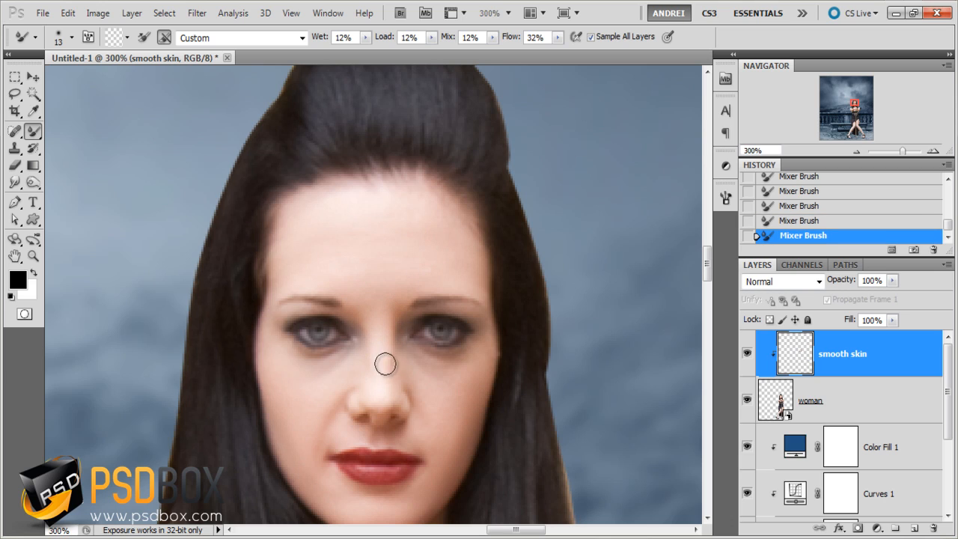
left_click_drag(396, 304, 400, 262)
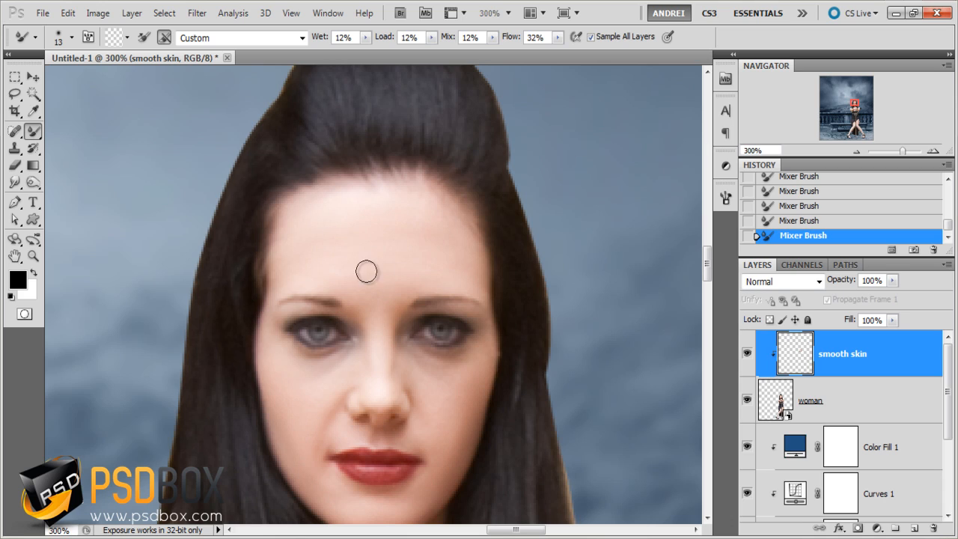
- Refine the skin along the lower cheeks, jaw and chin with the Mixer Brush on the smooth skin layer
key("space")
left_click_drag(449, 277, 441, 173)
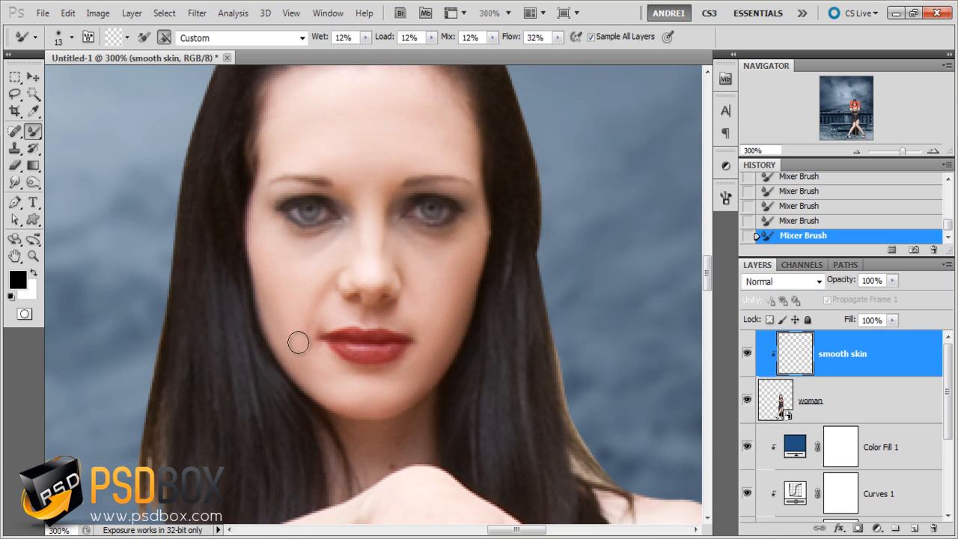
key("space")
left_click_drag(322, 300, 307, 187)
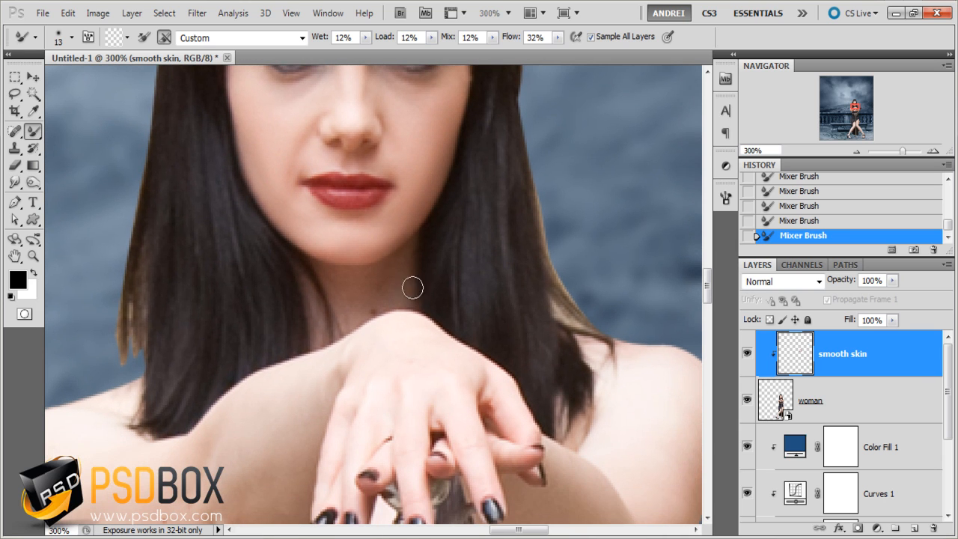
left_click_drag(372, 260, 374, 357)
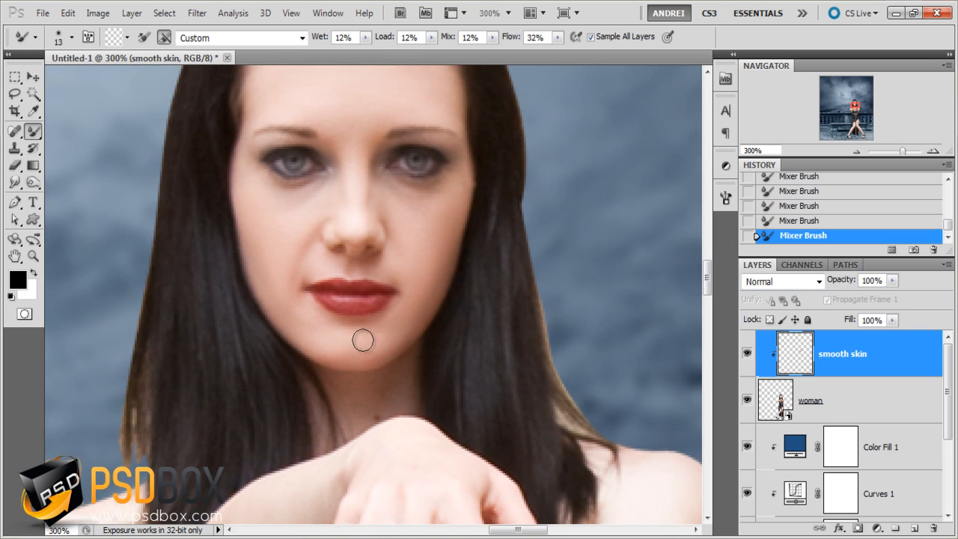
left_click_drag(404, 294, 406, 341)
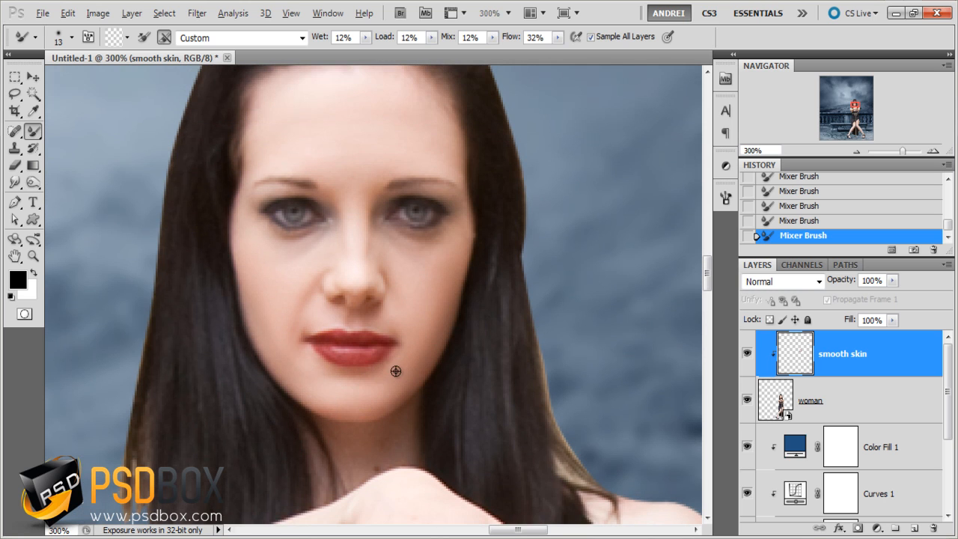
- Set the Mixer Brush size to 24 px and smooth the skin on the woman's shoulders and both arms
scroll(396, 371, "down", 1)
left_click_drag(420, 395, 401, 242)
left_click_drag(478, 313, 526, 267)
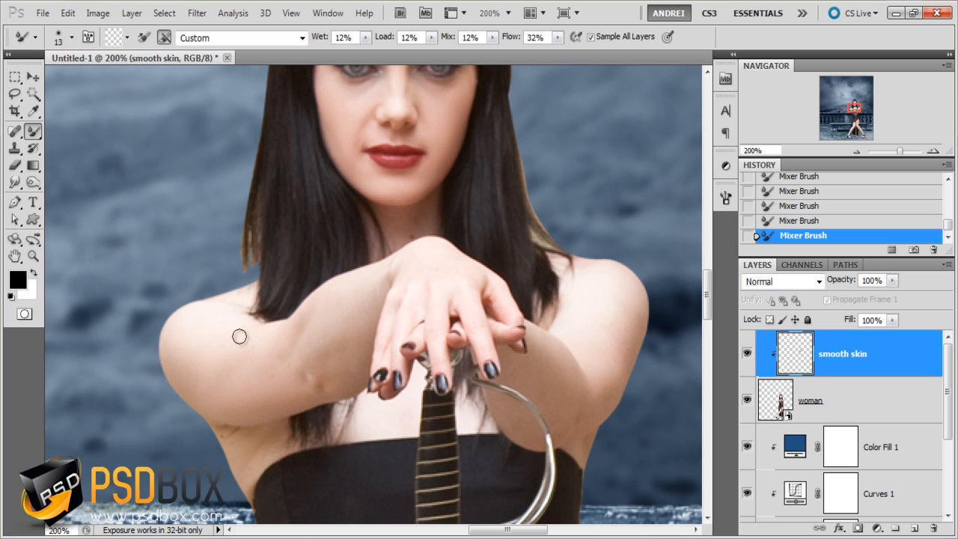
right_click(290, 348)
left_click_drag(359, 318, 494, 342)
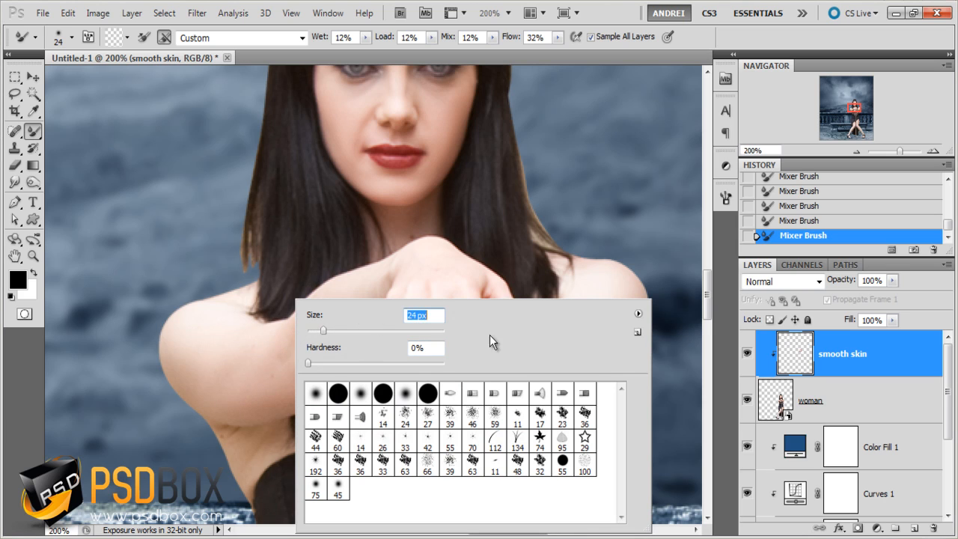
left_click(868, 354)
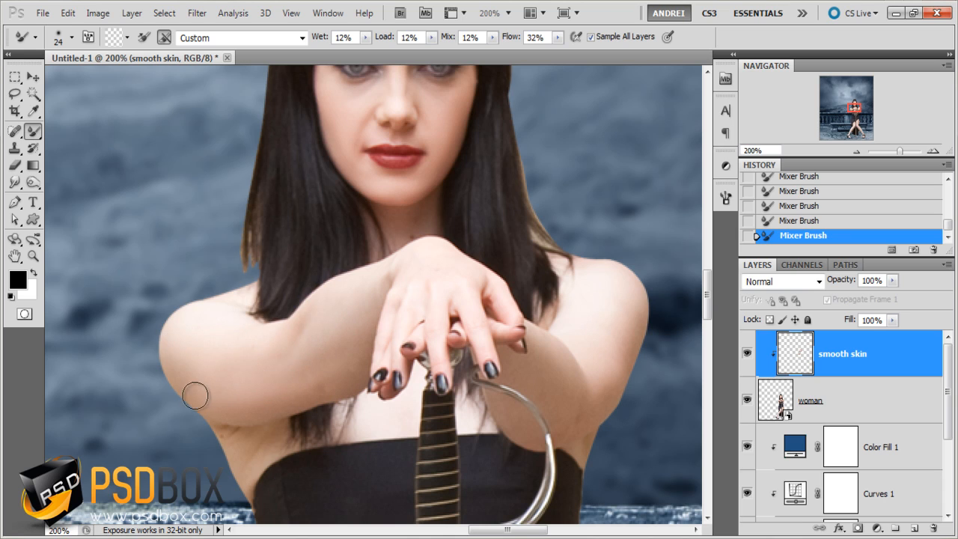
left_click_drag(524, 346, 350, 337)
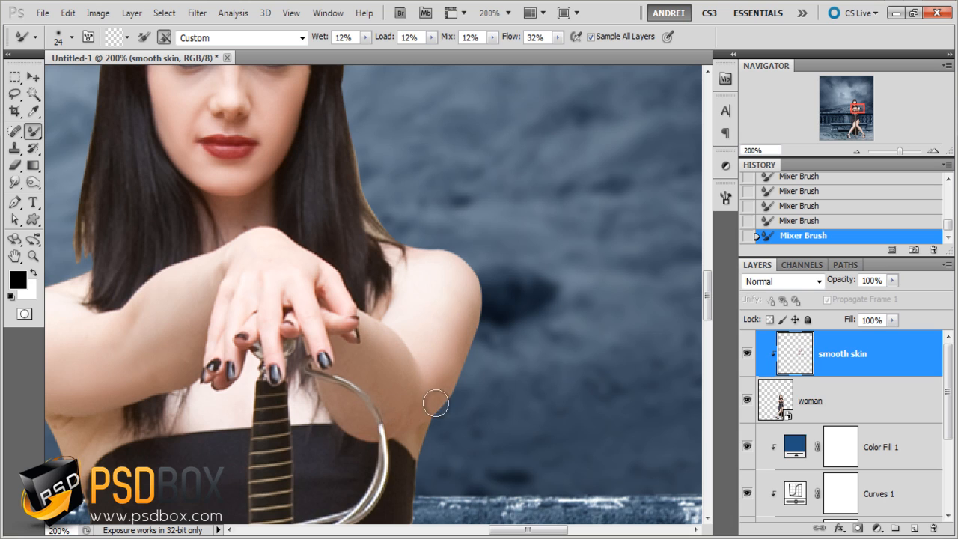
left_click_drag(412, 394, 529, 353)
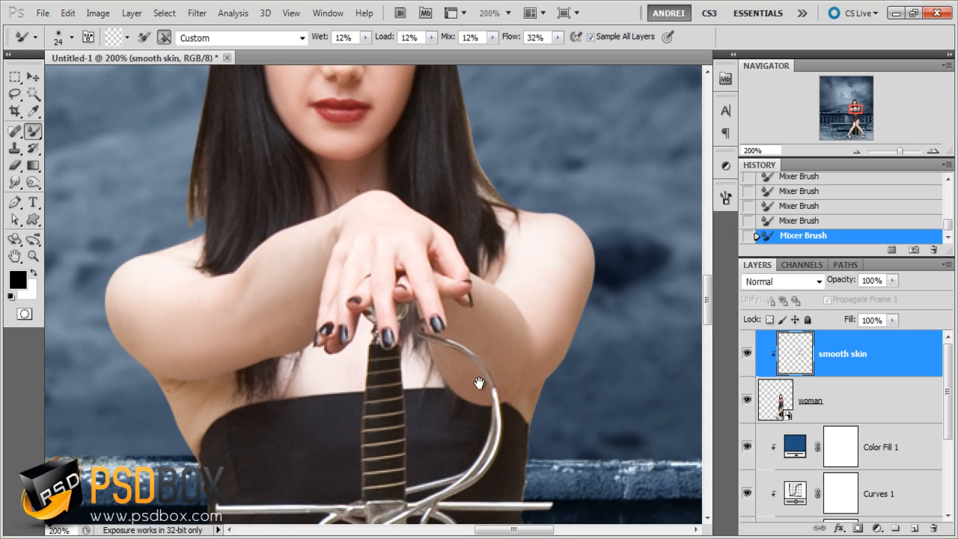
left_click_drag(369, 369, 404, 287)
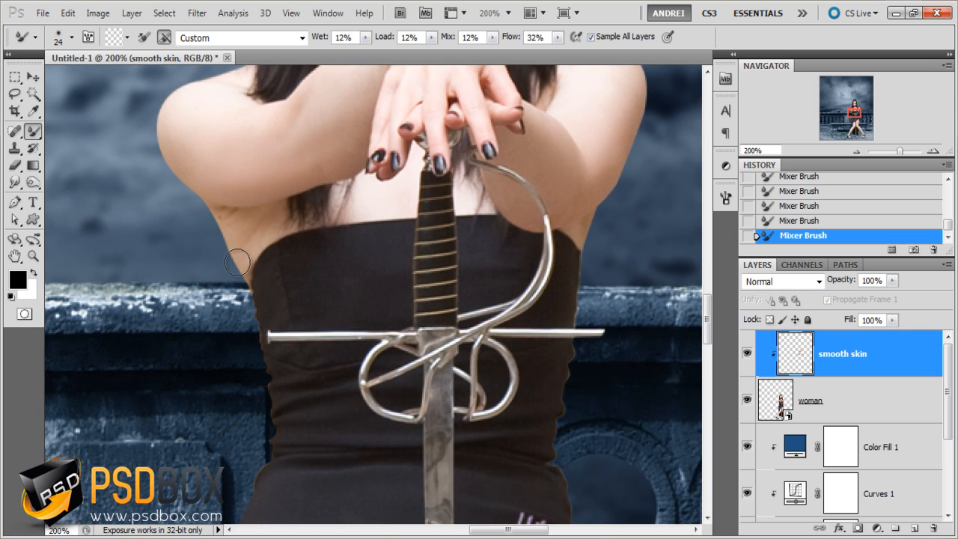
- Set the Mixer Brush size to 52 px and smooth the skin on the woman's thigh and knee beside the sword
left_click_drag(359, 384, 361, 162)
left_click_drag(395, 362, 367, 217)
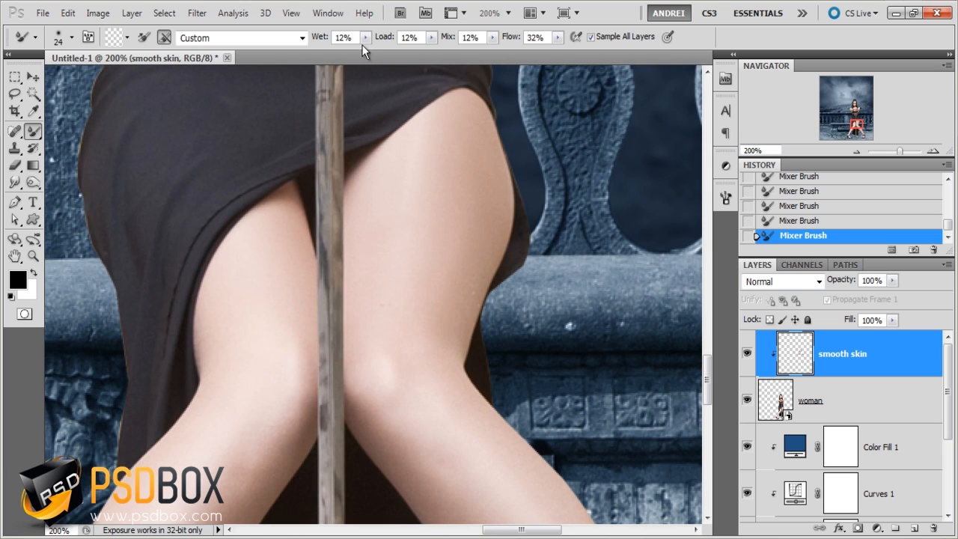
right_click(429, 255)
left_click_drag(459, 283, 478, 285)
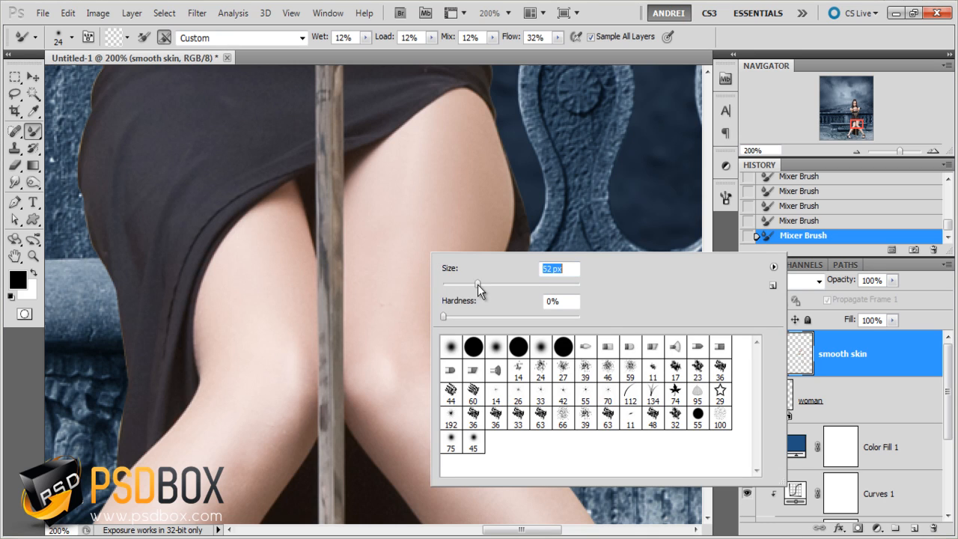
left_click(859, 345)
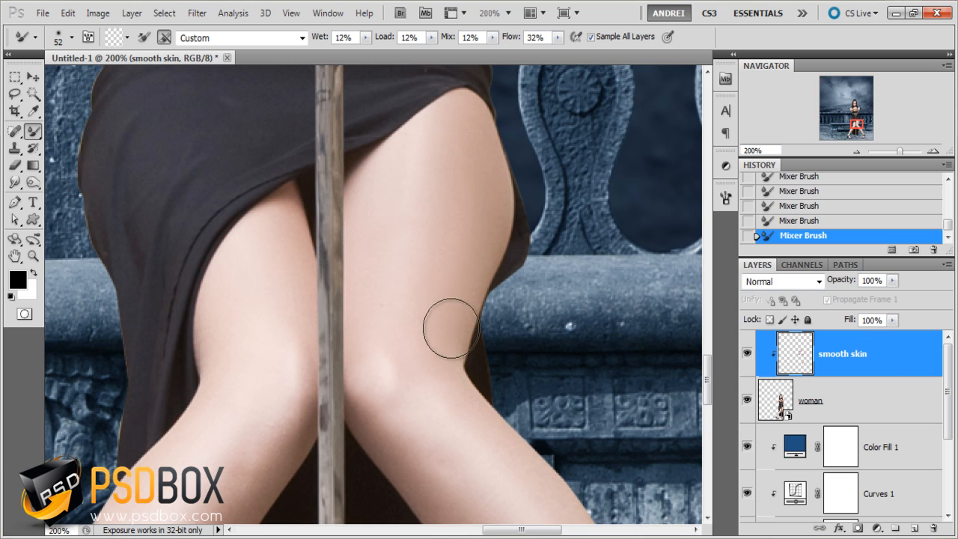
left_click_drag(448, 368, 419, 246)
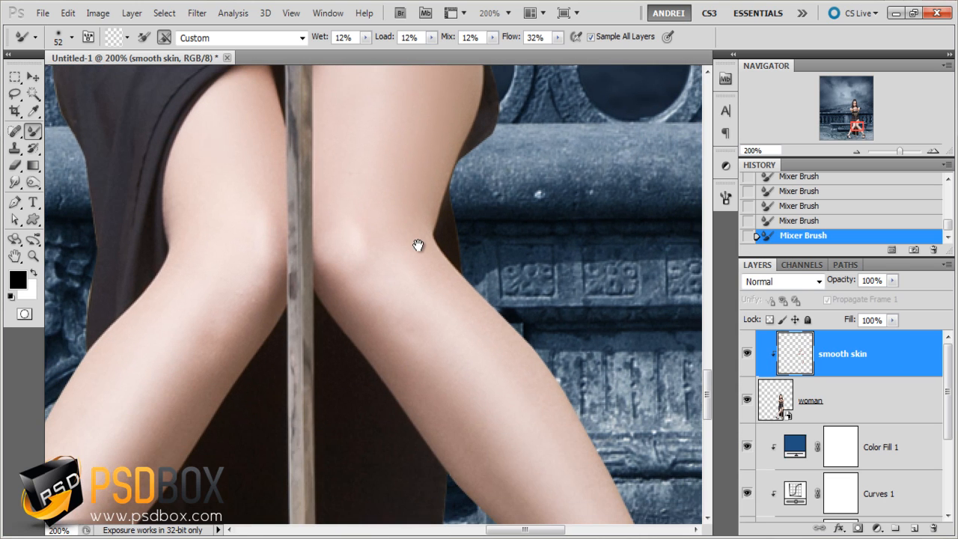
mouse_move(455, 372)
left_mouse_down()
mouse_move(486, 374)
mouse_move(449, 295)
mouse_move(458, 343)
left_mouse_up()
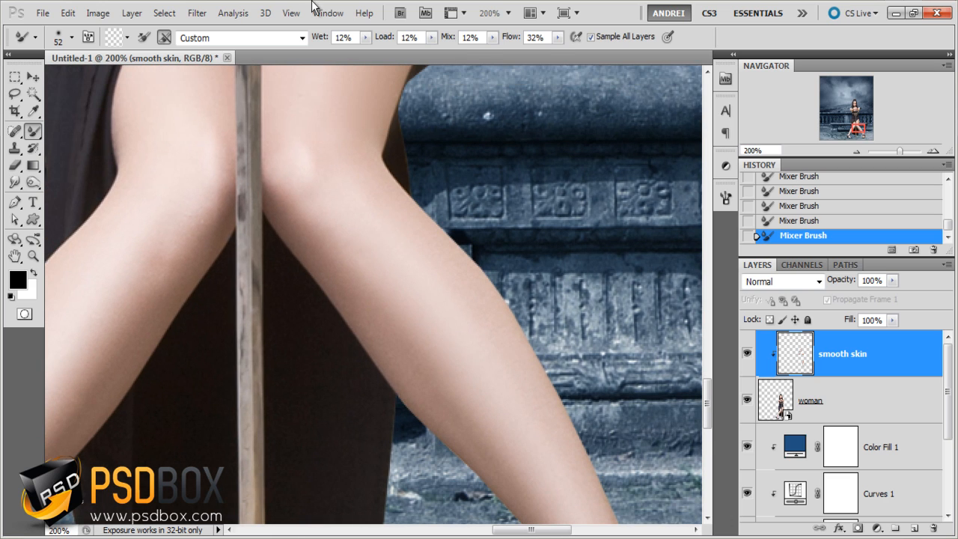
- Set the Mixer Brush size to 31 px and smooth the shin and calf of the leg on the right of the sword
right_click(597, 250)
left_click_drag(637, 282, 631, 285)
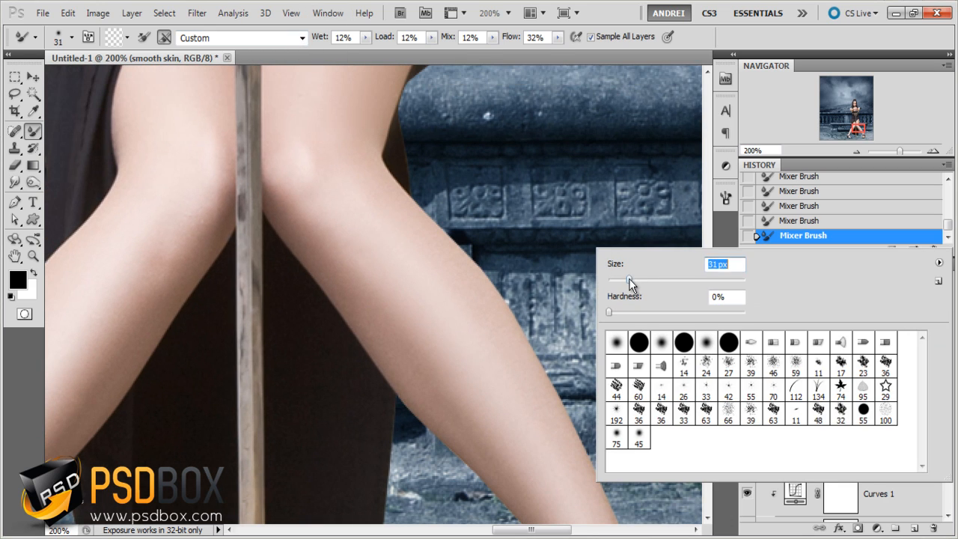
key("Return")
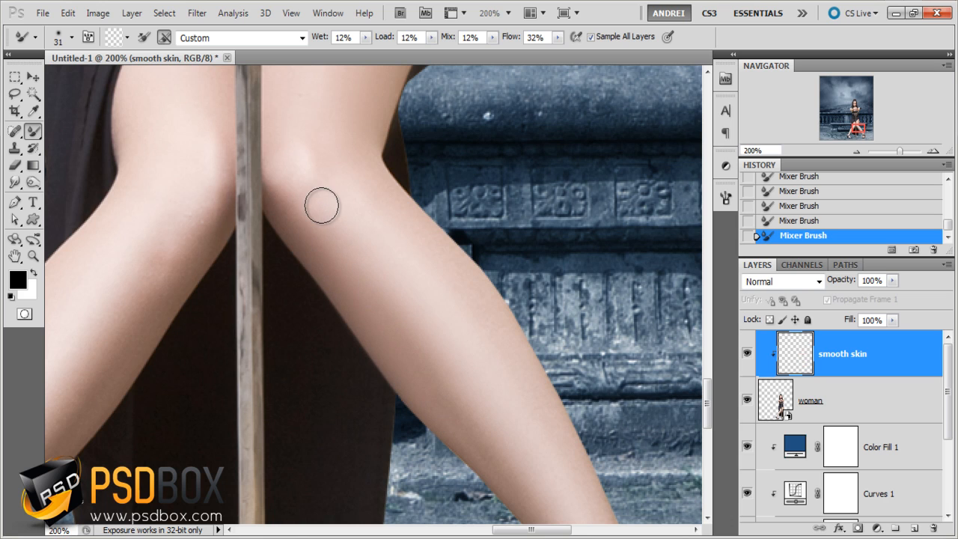
left_click_drag(500, 350, 442, 240)
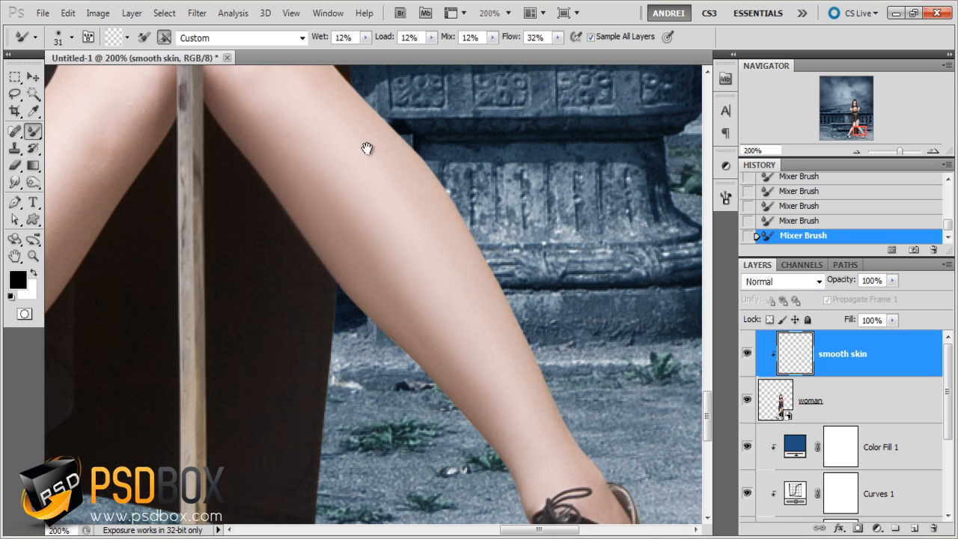
- Smooth the thigh, knee, shin and calf of the leg on the left of the sword with the Mixer Brush
mouse_move(367, 148)
left_mouse_down()
mouse_move(468, 342)
mouse_move(412, 332)
left_mouse_up()
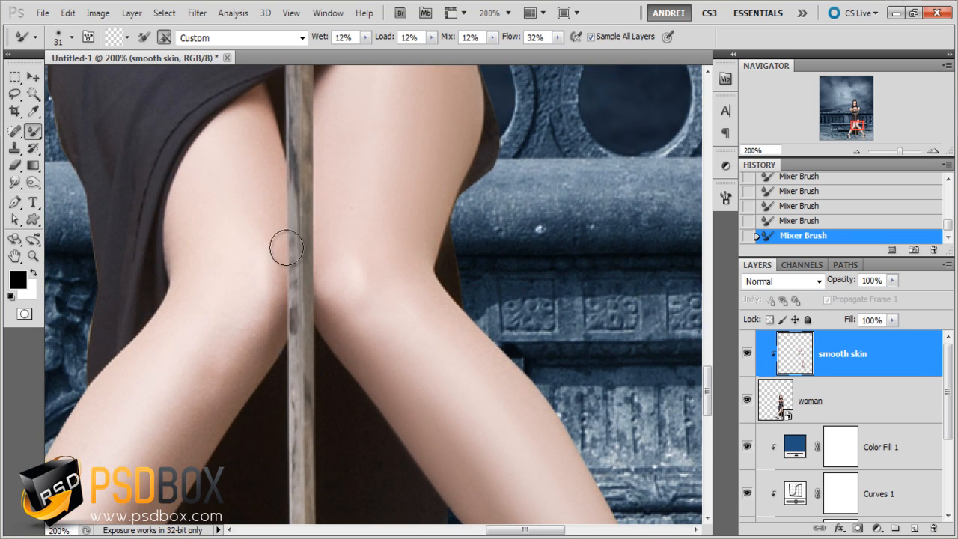
left_click_drag(235, 279, 320, 258)
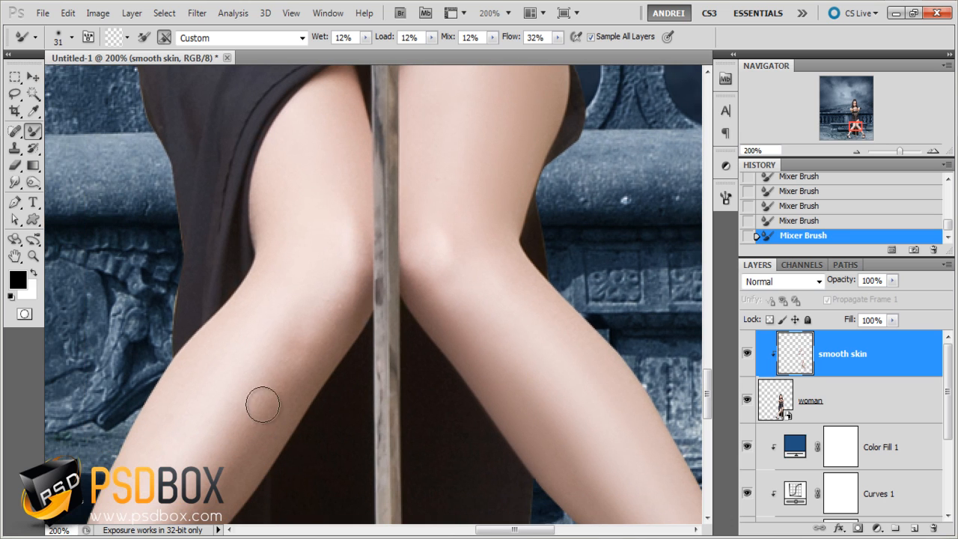
left_click_drag(327, 325, 414, 245)
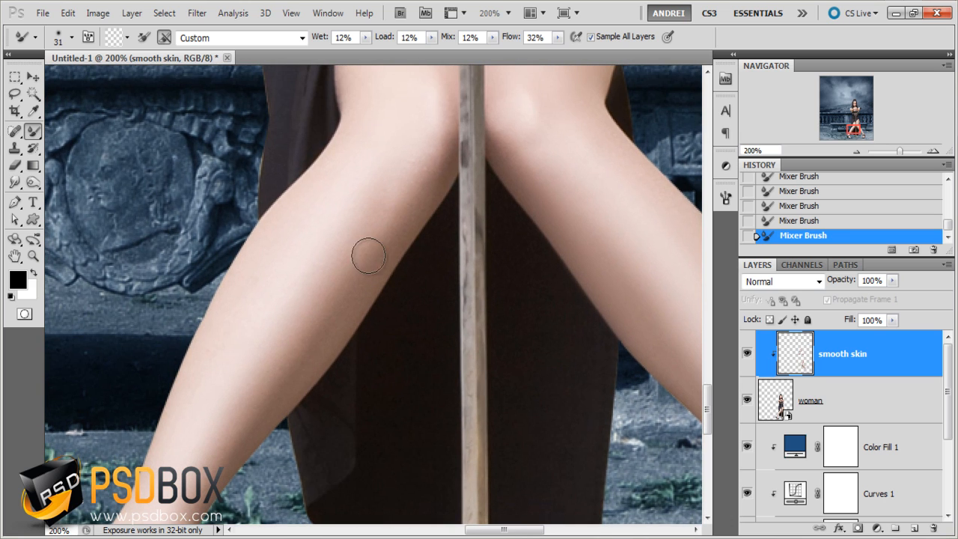
left_click_drag(245, 437, 359, 328)
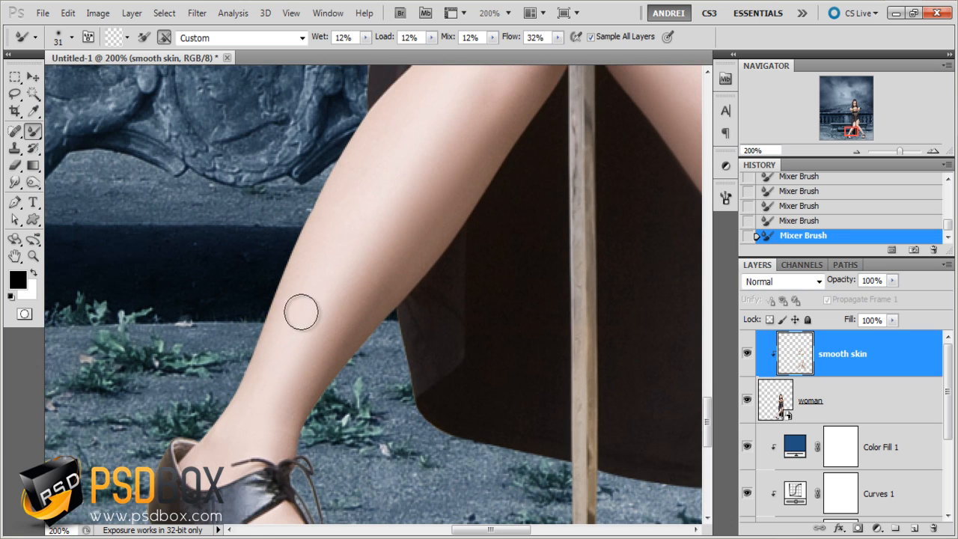
left_click_drag(393, 234, 289, 437)
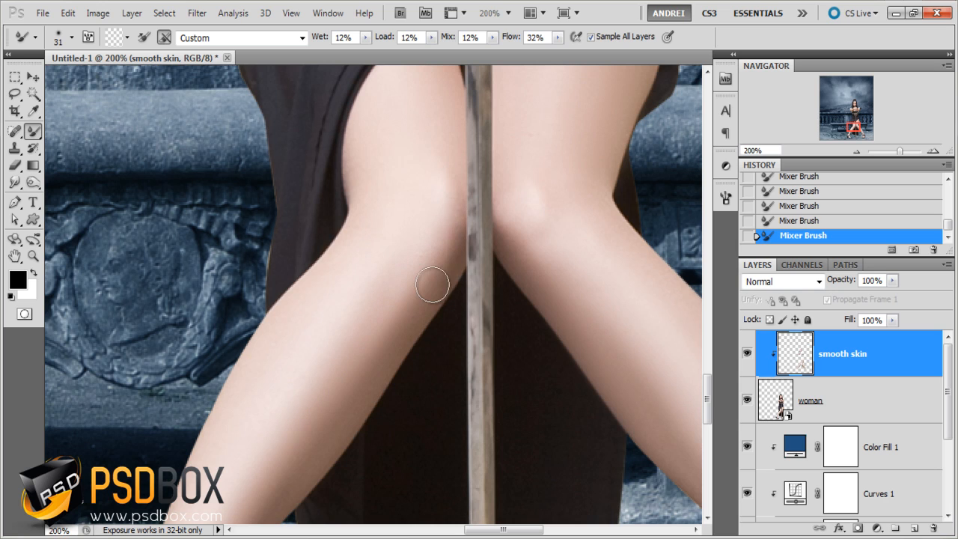
left_click_drag(441, 165, 449, 299)
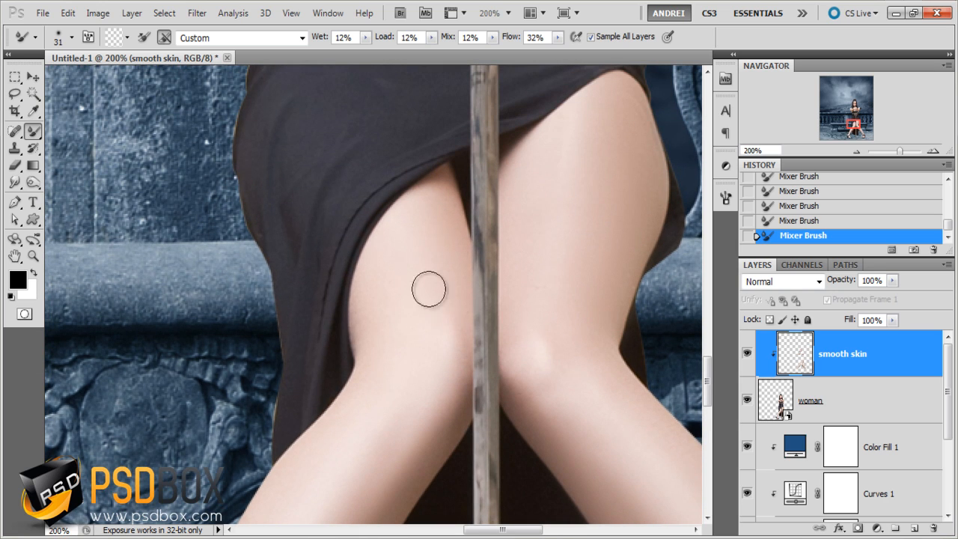
- Try smoothing the outer edge of the knee on the left of the sword, and undo the stroke
left_click_drag(360, 276, 359, 416)
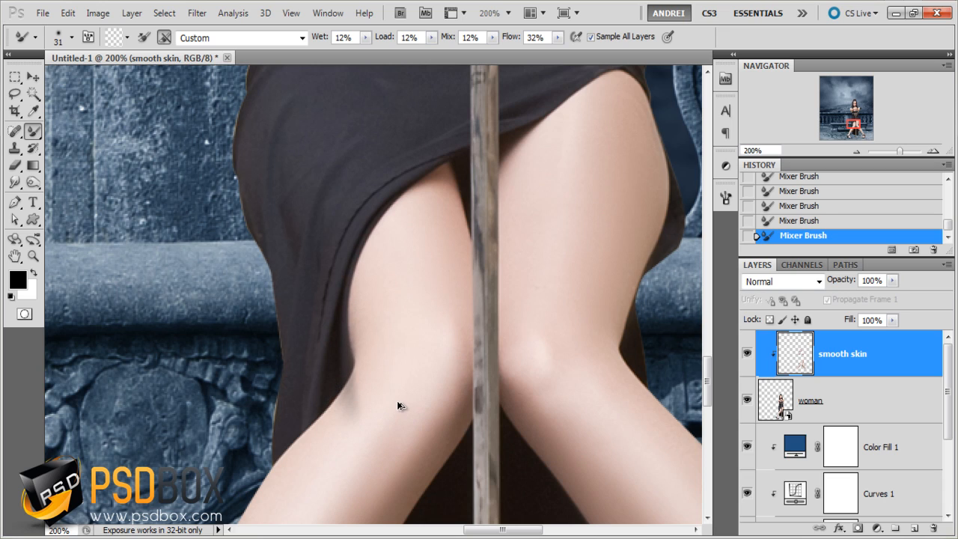
key("ctrl+z")
key("ctrl+z")
key("ctrl+z")
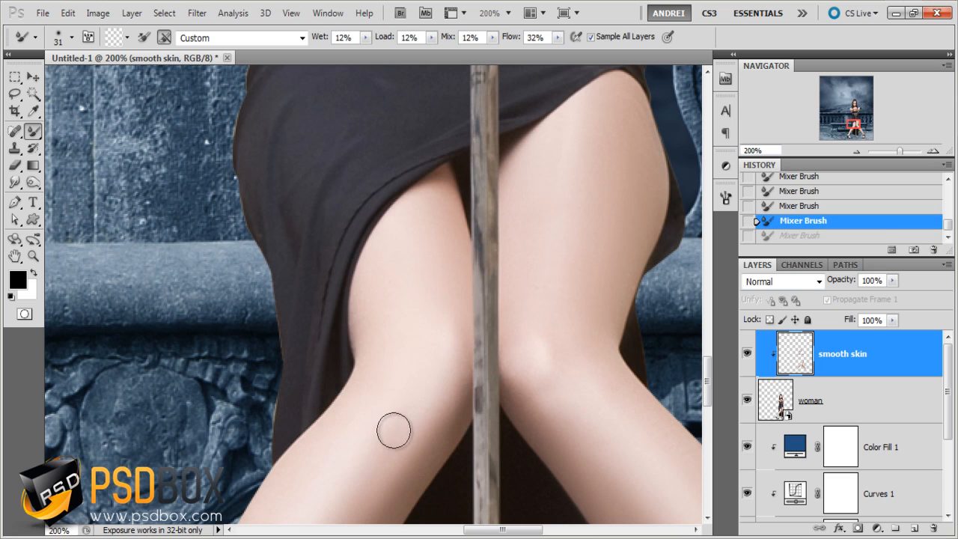
key("ctrl+z")
key("ctrl+z")
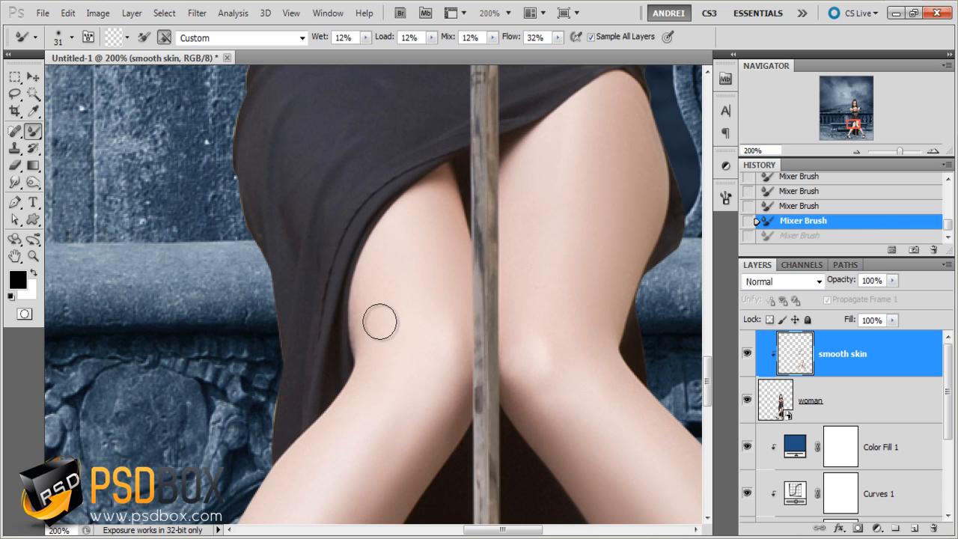
key("ctrl+z")
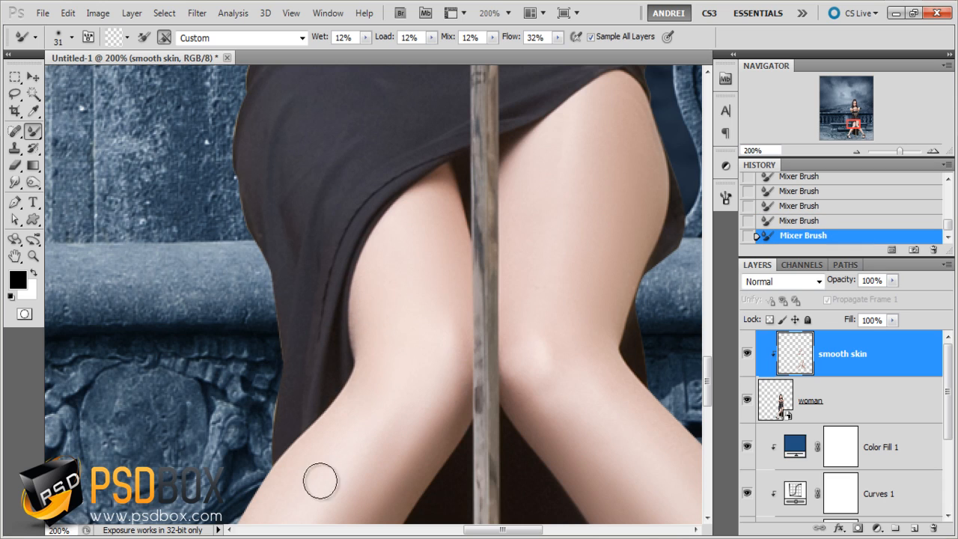
- Toggle the smooth skin layer's visibility to compare the woman's face and arms before and after the retouch
left_click_drag(443, 393, 438, 515)
left_click_drag(516, 482, 530, 141)
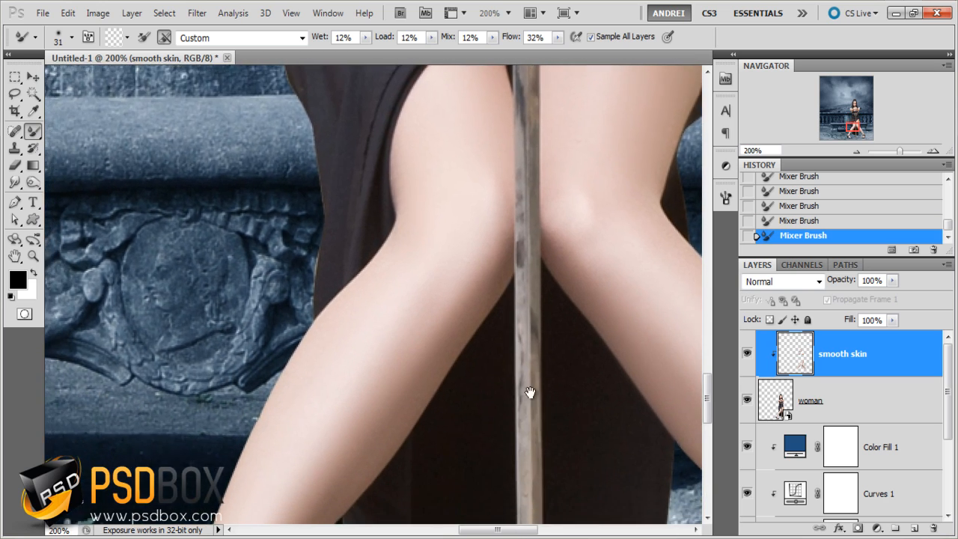
left_click_drag(531, 395, 494, 357)
left_click_drag(479, 251, 471, 381)
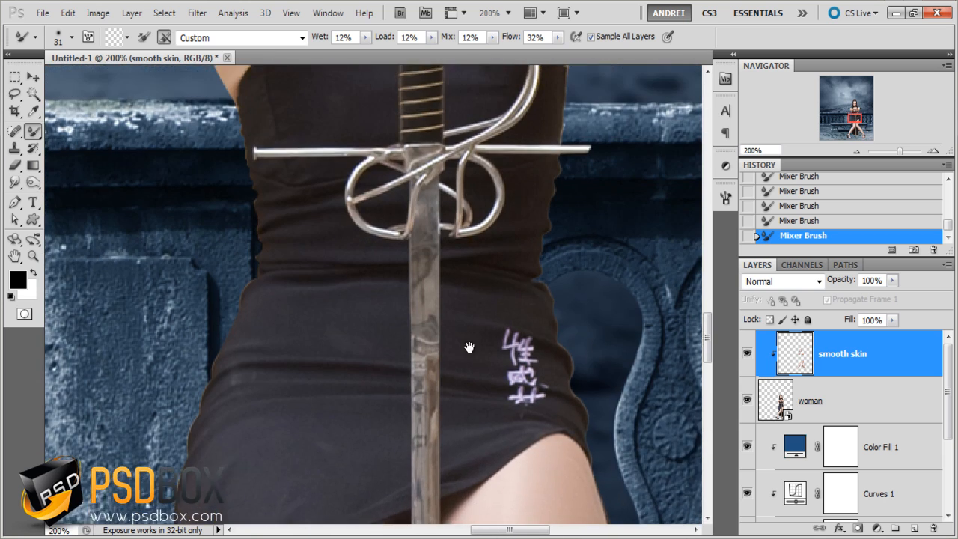
left_click_drag(469, 348, 509, 500)
left_click_drag(532, 327, 526, 374)
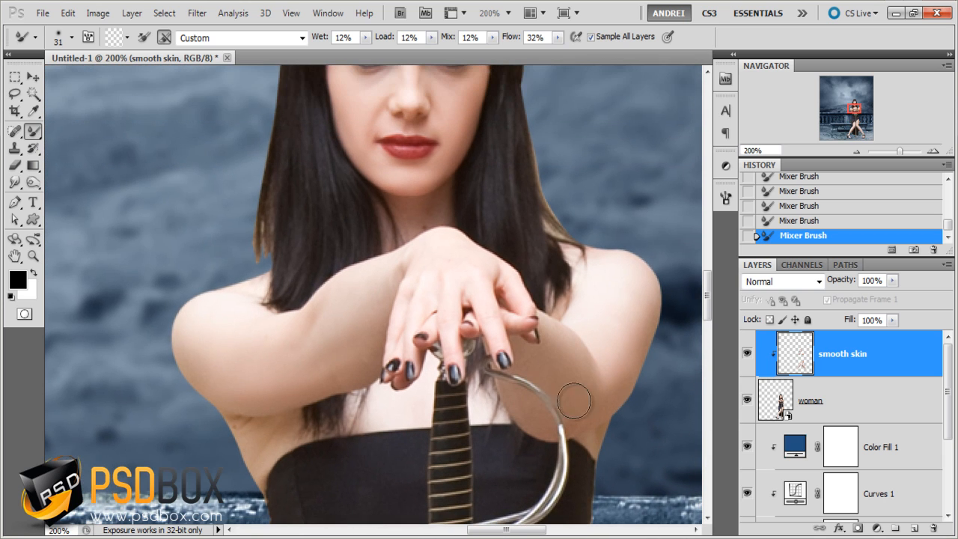
left_click_drag(512, 325, 516, 458)
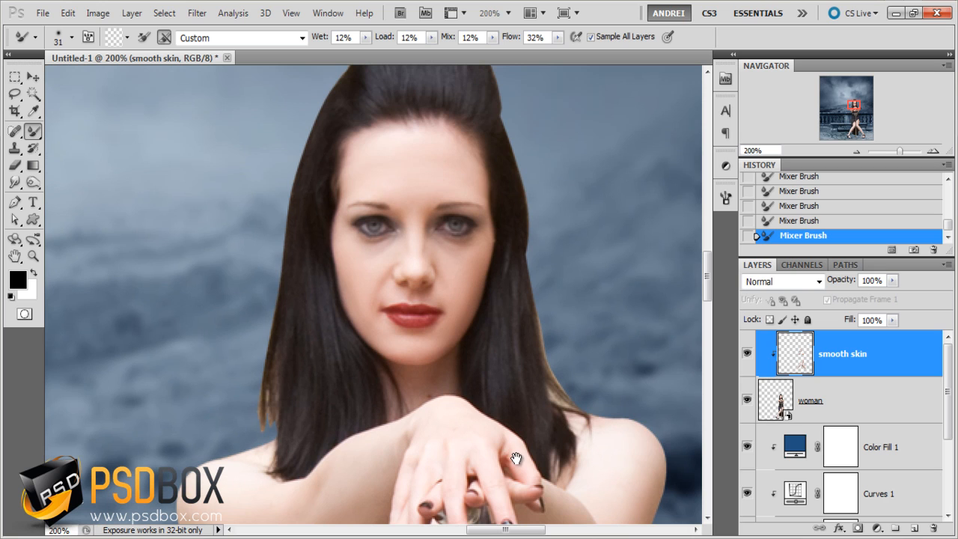
left_click(746, 351)
left_click(746, 352)
- Toggle the smooth skin layer's visibility to compare the woman's legs before and after the smoothing
scroll(512, 305, "down", 1)
left_click_drag(455, 295, 389, 104)
left_click_drag(479, 225, 432, 112)
left_click_drag(447, 369, 456, 212)
scroll(396, 283, "up", 1)
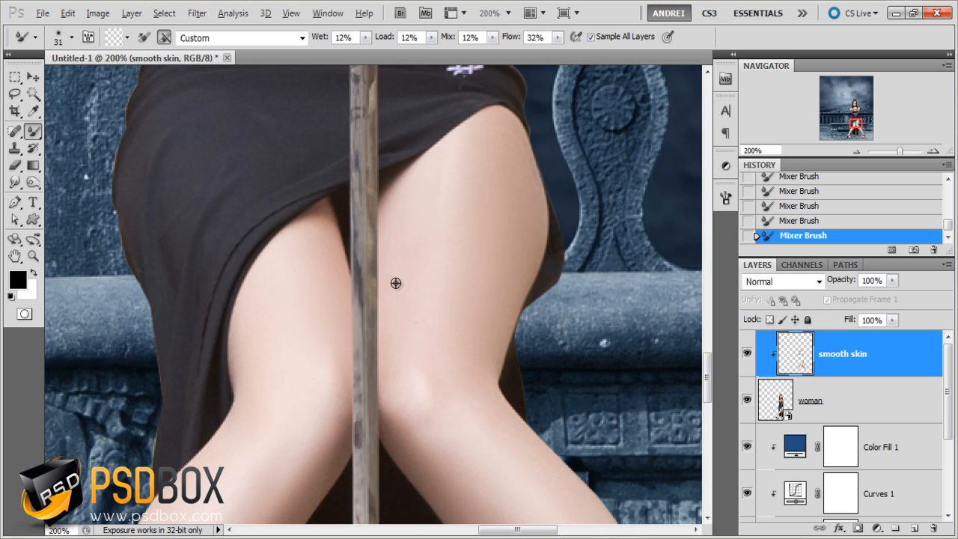
left_click(747, 353)
left_click(746, 353)
scroll(564, 264, "down", 2)
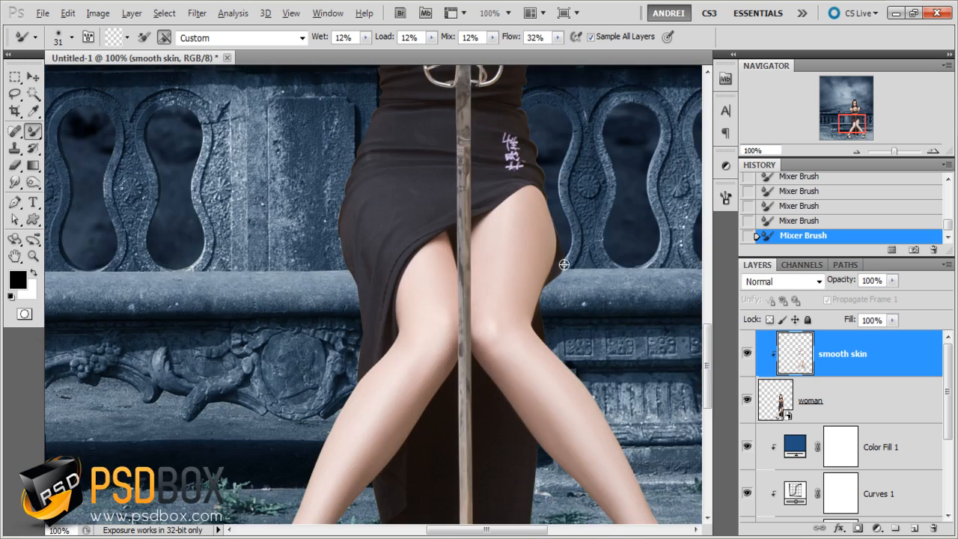
- Examine the retouched skin across the woman's whole figure, from the legs up to the face and shoulders
left_click_drag(601, 326, 548, 402)
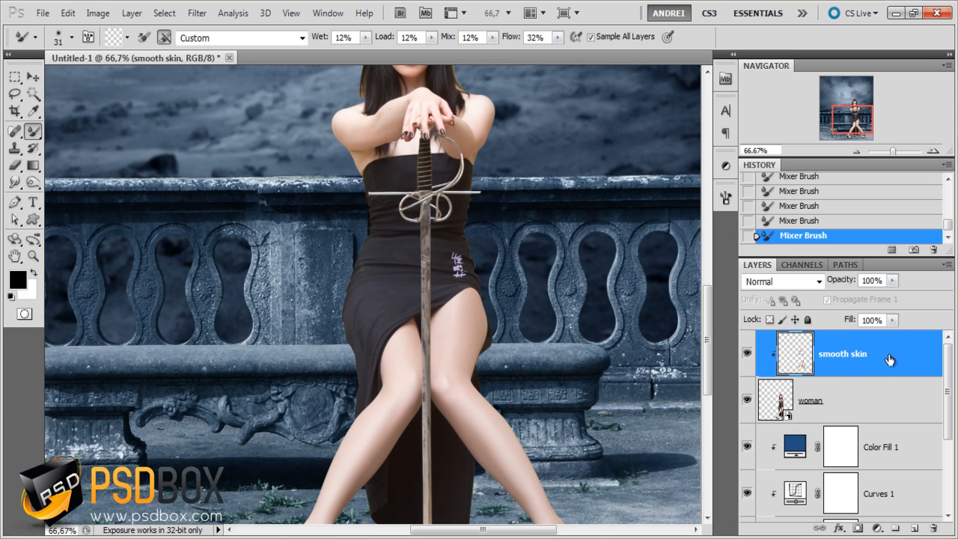
left_click_drag(488, 312, 503, 342)
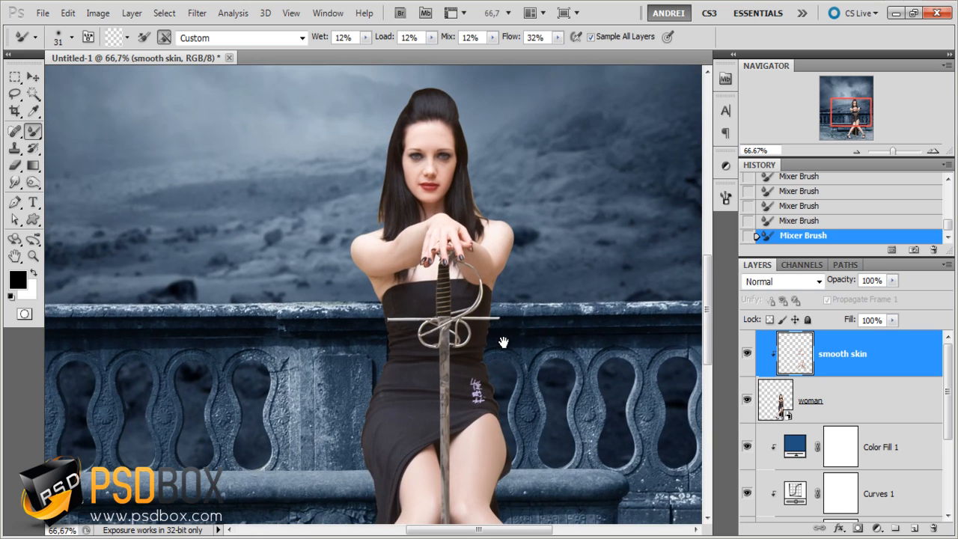
scroll(490, 271, "up", 1)
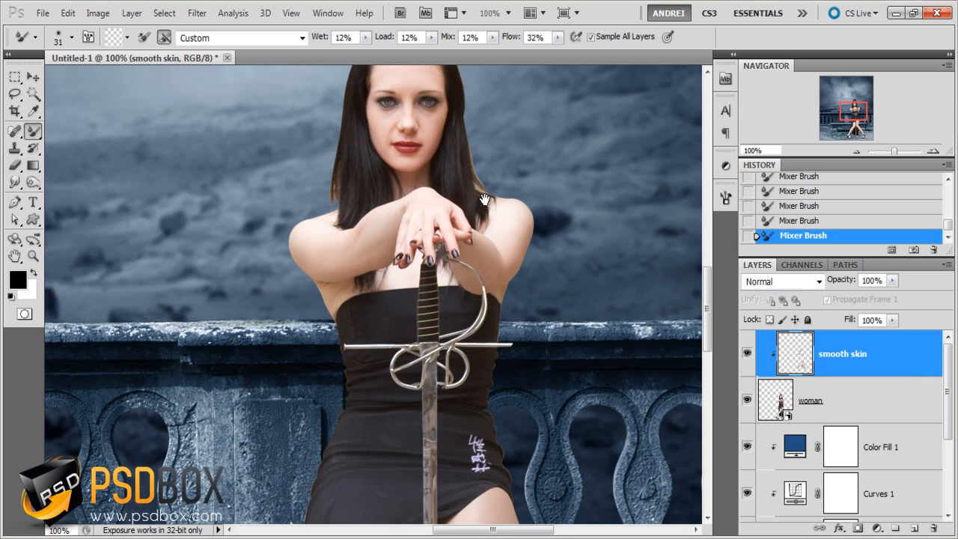
left_click_drag(485, 199, 503, 277)
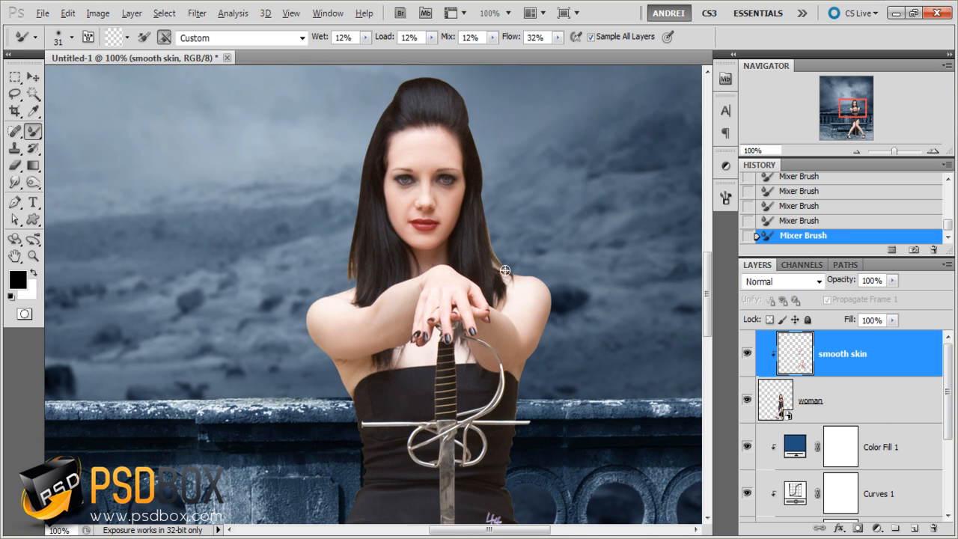
scroll(506, 271, "down", 1)
scroll(468, 212, "up", 1)
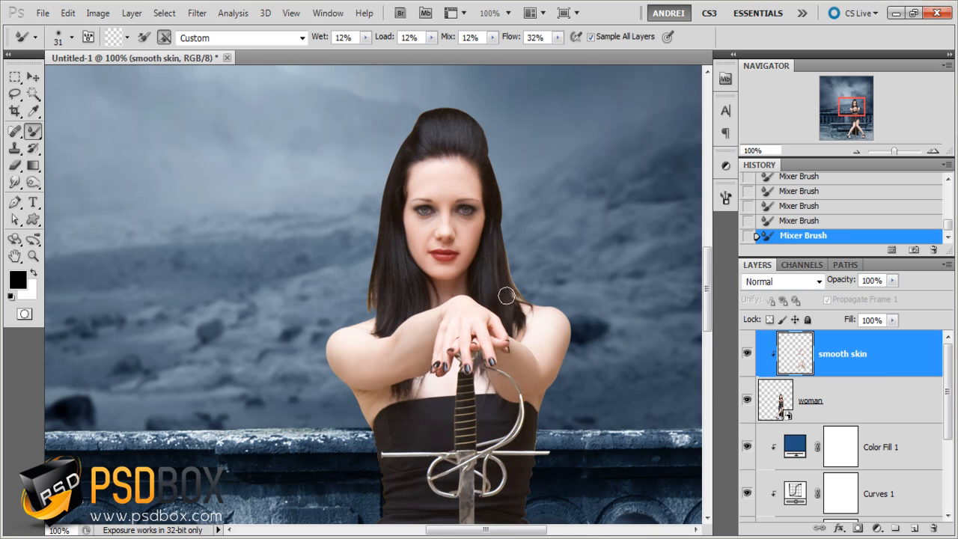
scroll(519, 347, "down", 2)
left_click_drag(563, 453, 534, 347)
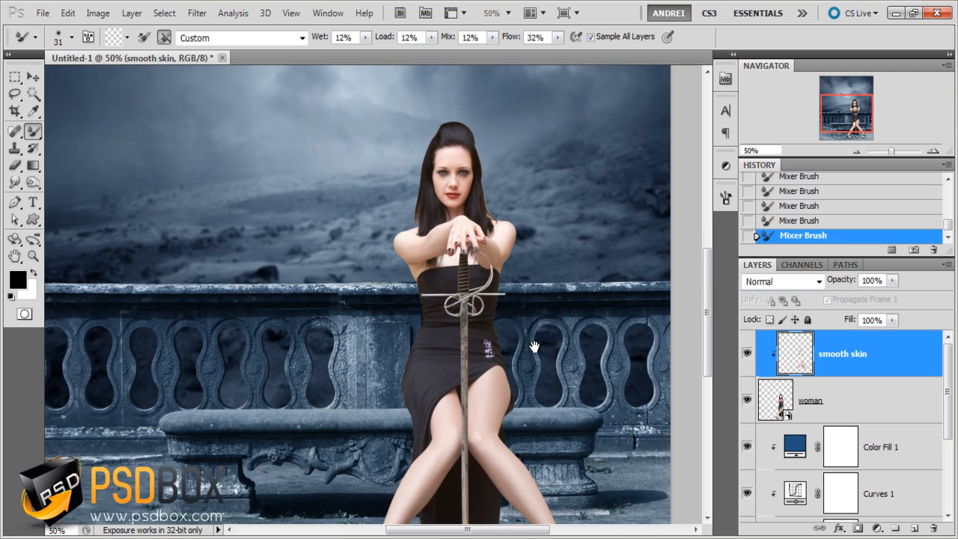
- Add a Hue/Saturation adjustment above the smooth skin layer, clip it to the woman and set its saturation to -27
left_click(877, 528)
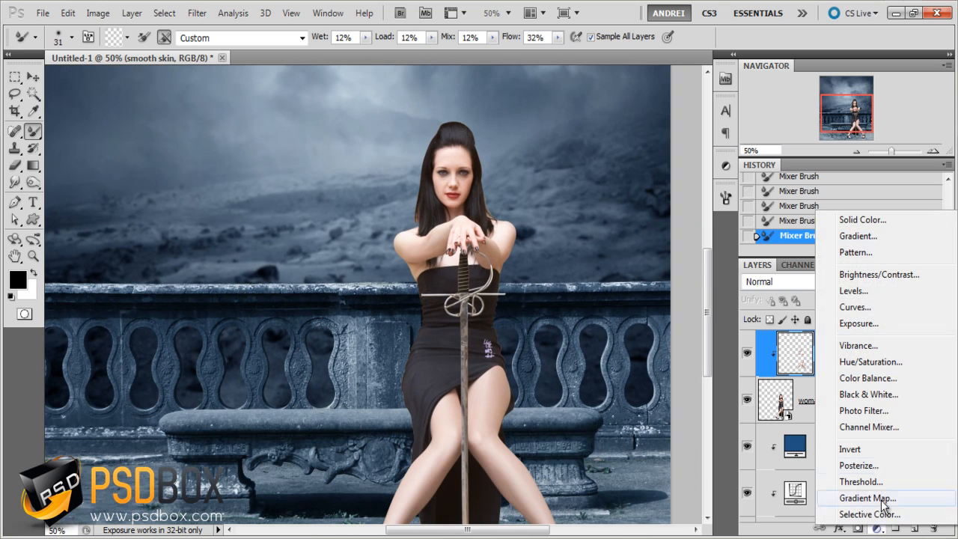
left_click(917, 363)
left_click(886, 376, "alt")
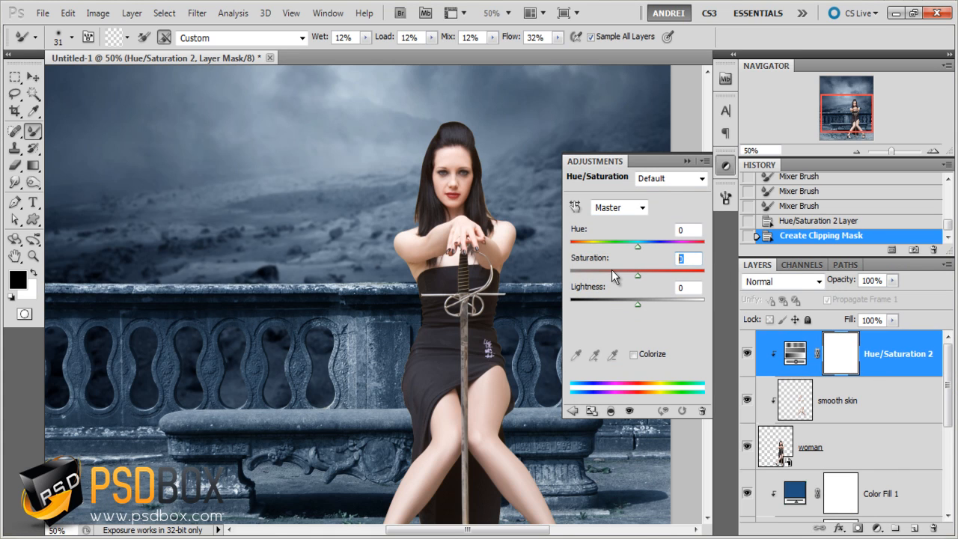
type("-27")
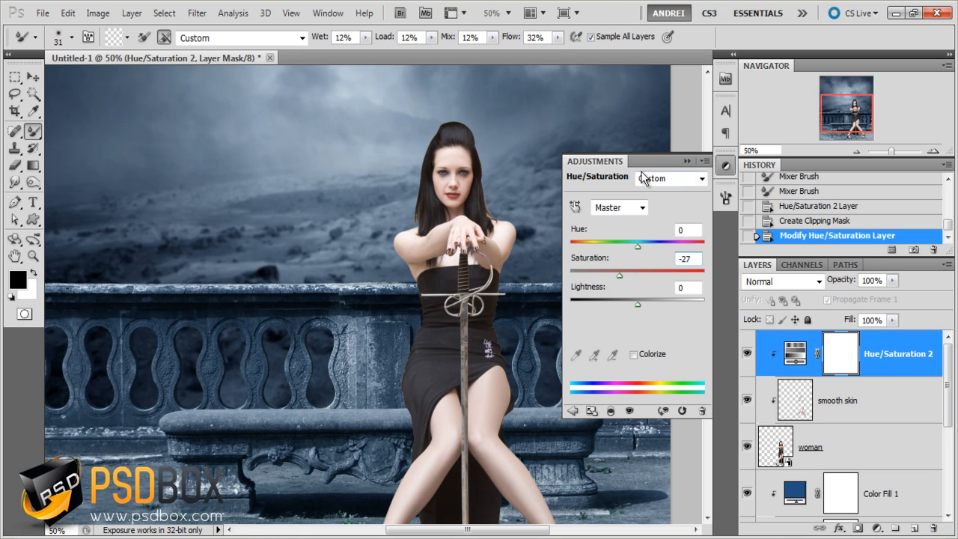
left_click(685, 161)
left_click(892, 344)
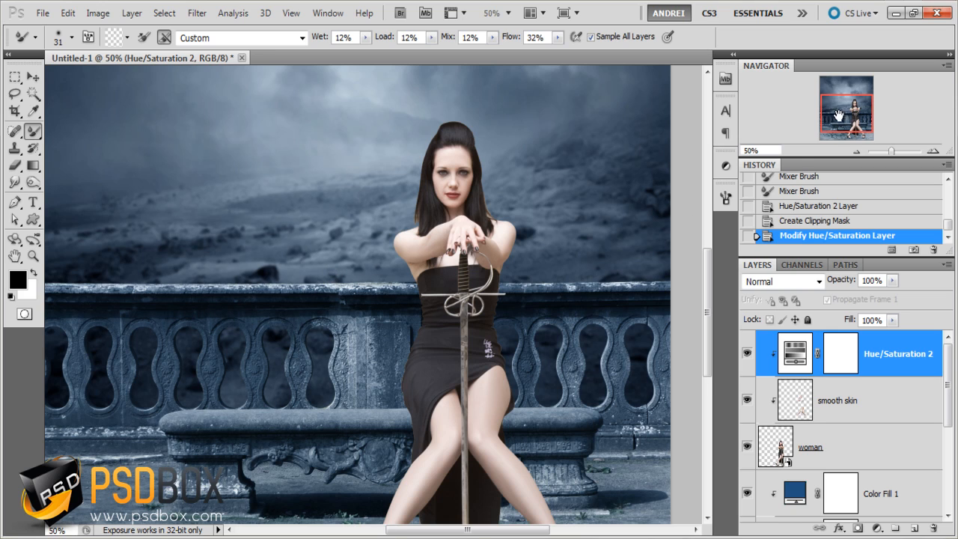
- Create a Solid Color fill layer with color #17496F above the woman's Hue/Saturation adjustment
left_click_drag(838, 115, 839, 94)
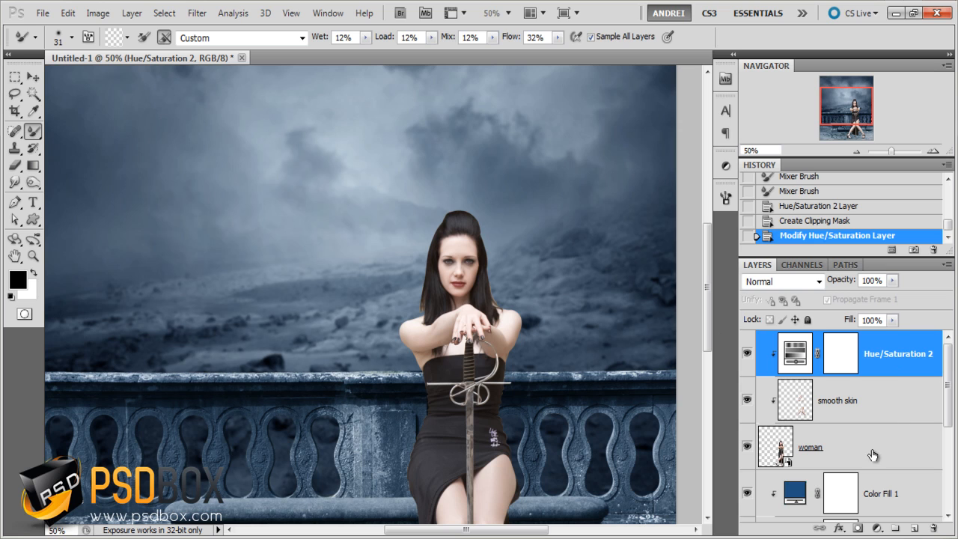
left_click(879, 529)
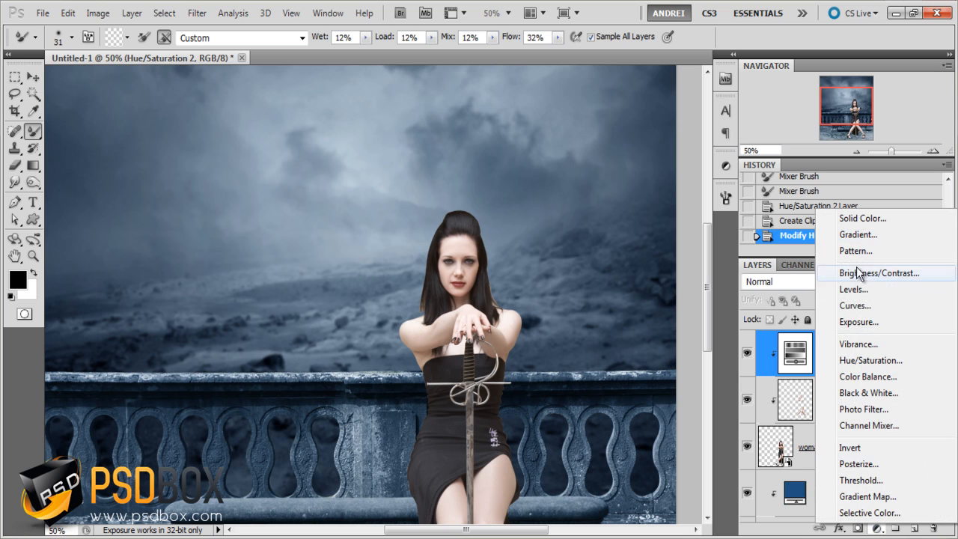
left_click(804, 218)
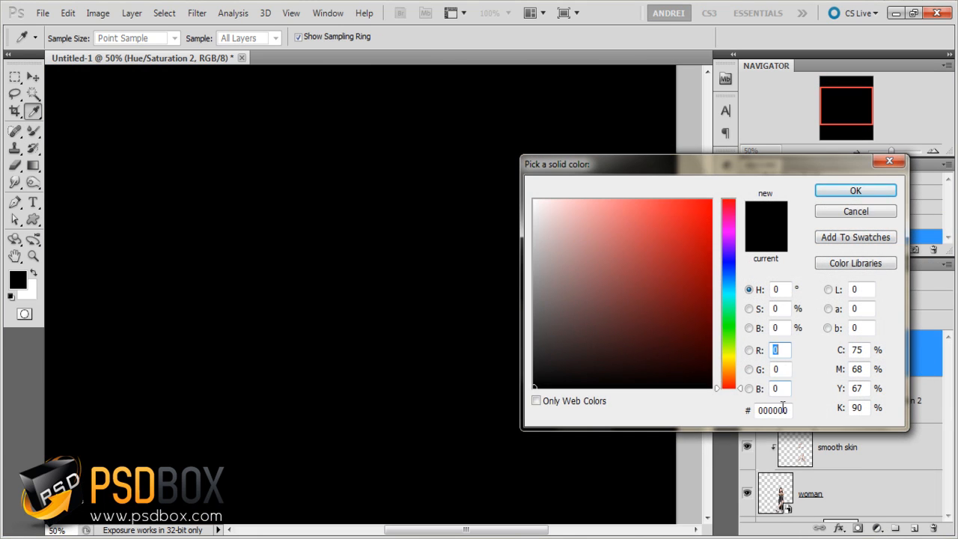
left_click(783, 408)
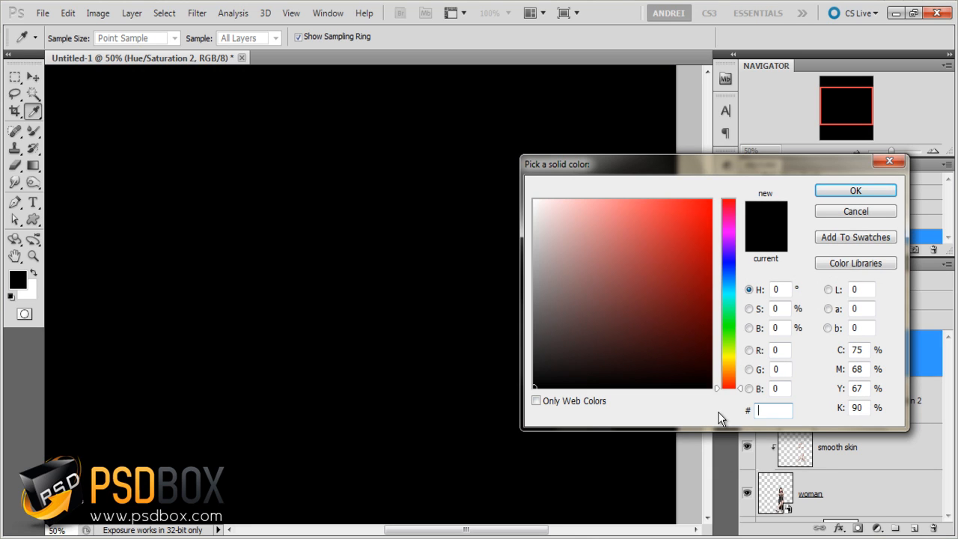
type("174")
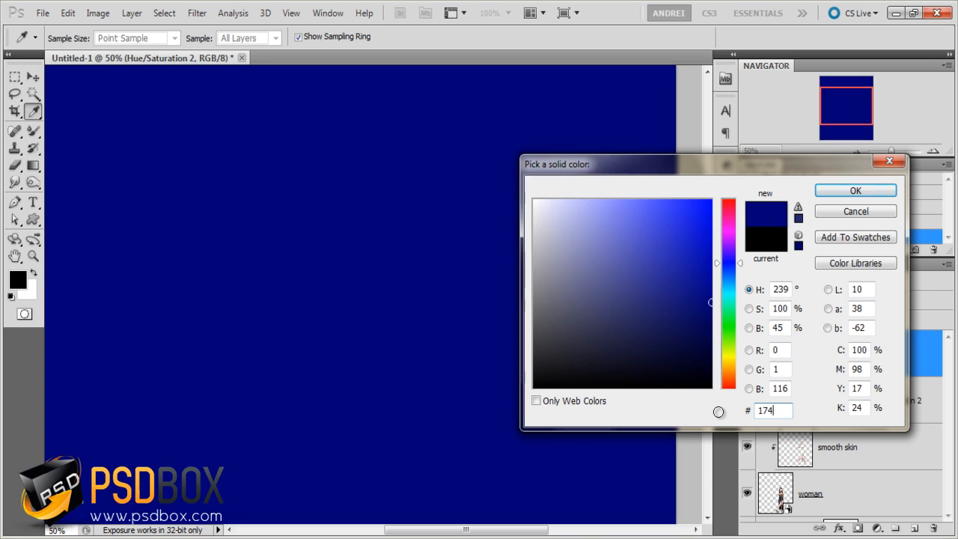
type("96f")
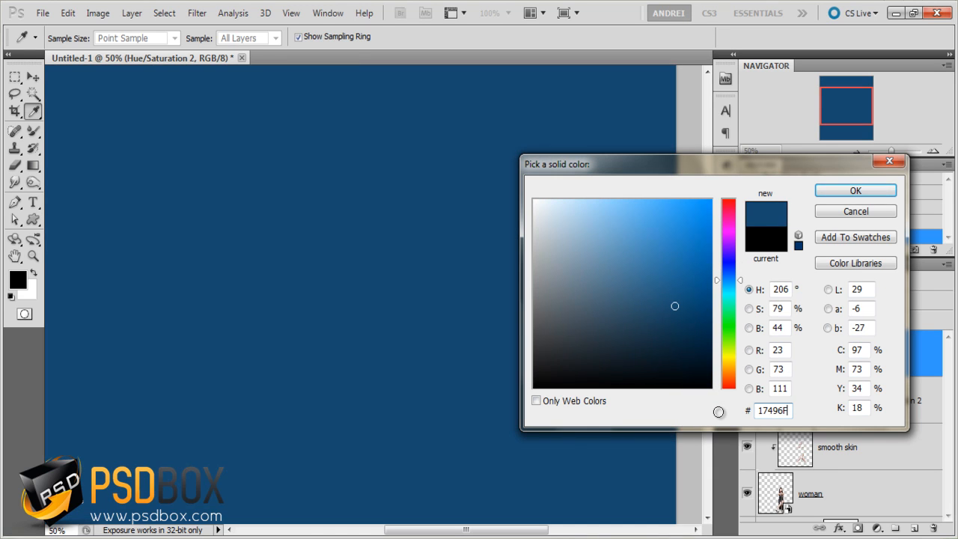
left_click(854, 191)
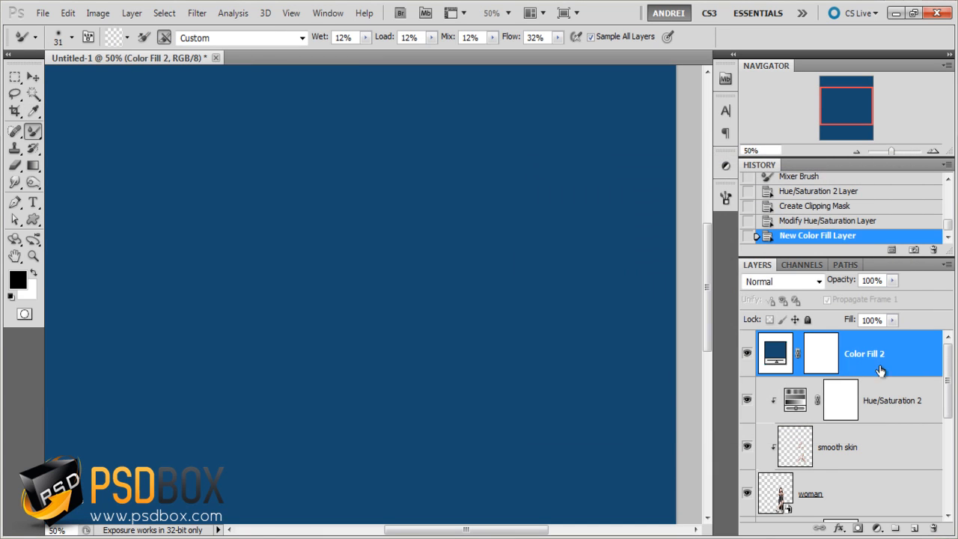
- Clip the new blue color fill layer to the woman and set its blending mode to Soft Light
left_click(896, 377, "alt")
left_click(786, 283)
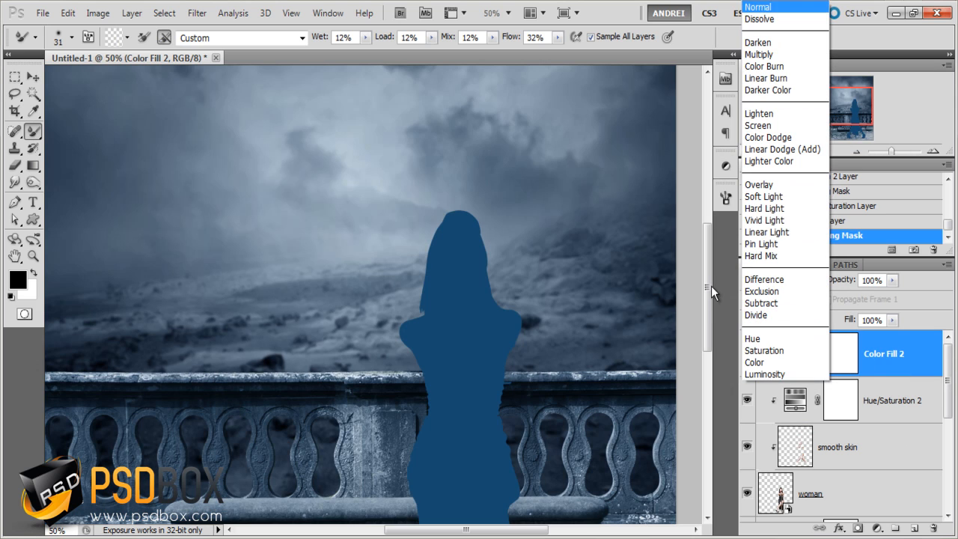
left_click(769, 199)
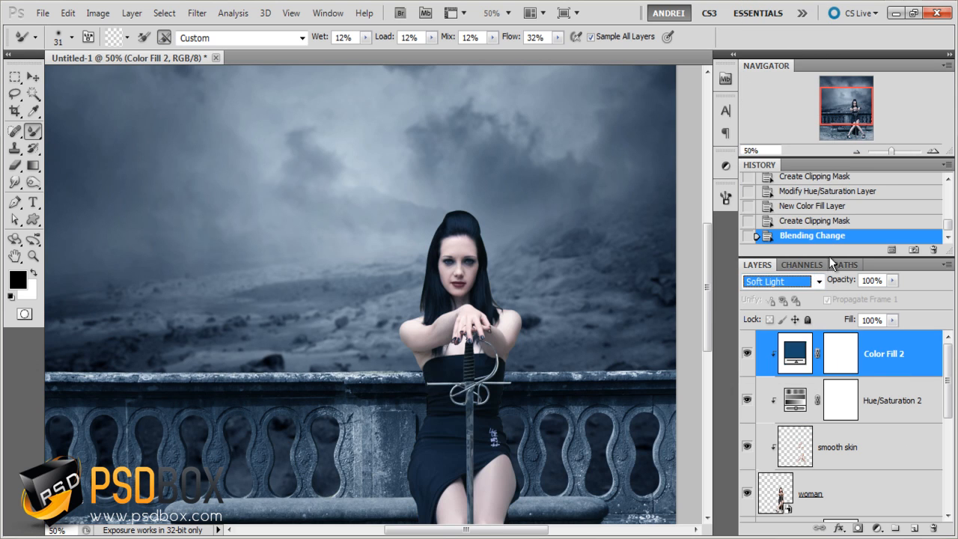
- Compare the woman's colors against the scene with and without the clipped blue color fill
left_click(911, 400)
key("m")
key("ctrl+minus")
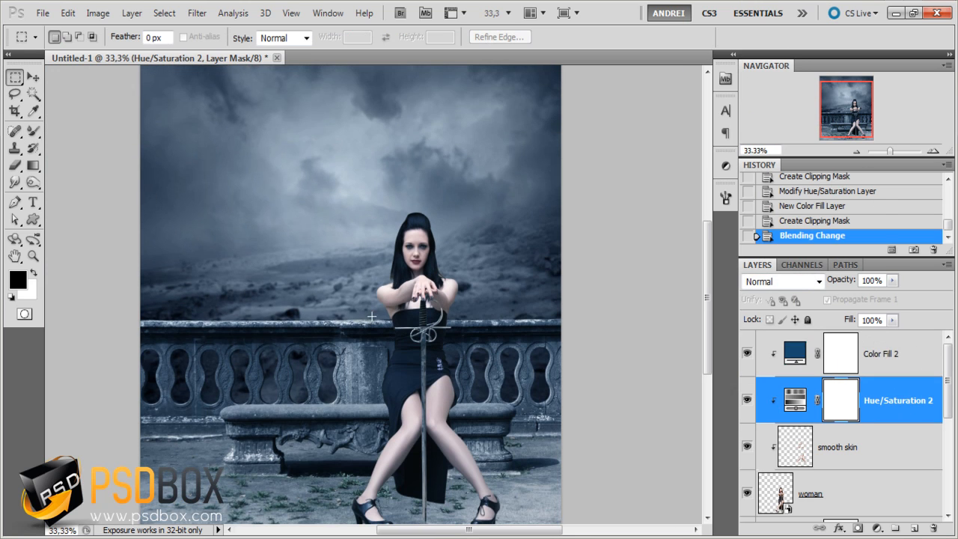
key("ctrl+plus")
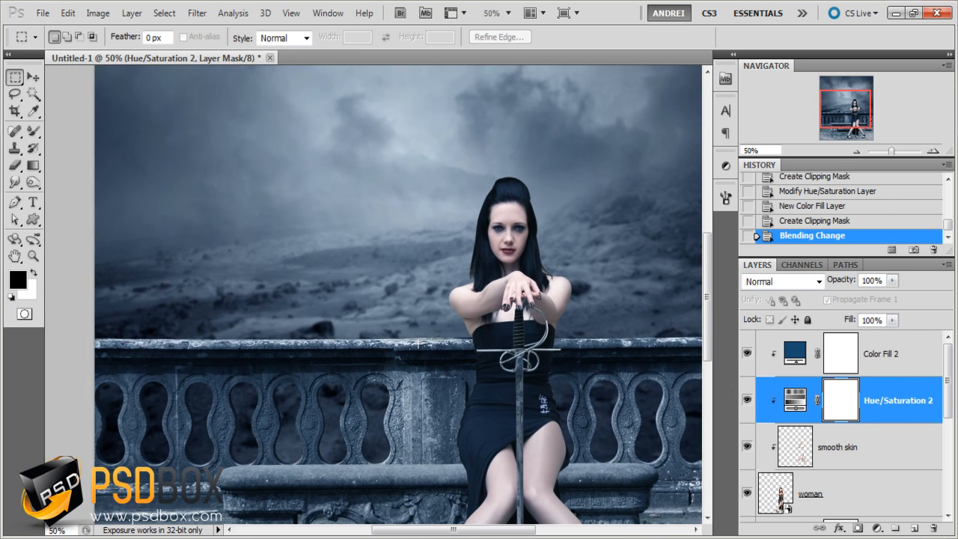
left_click_drag(594, 386, 573, 363)
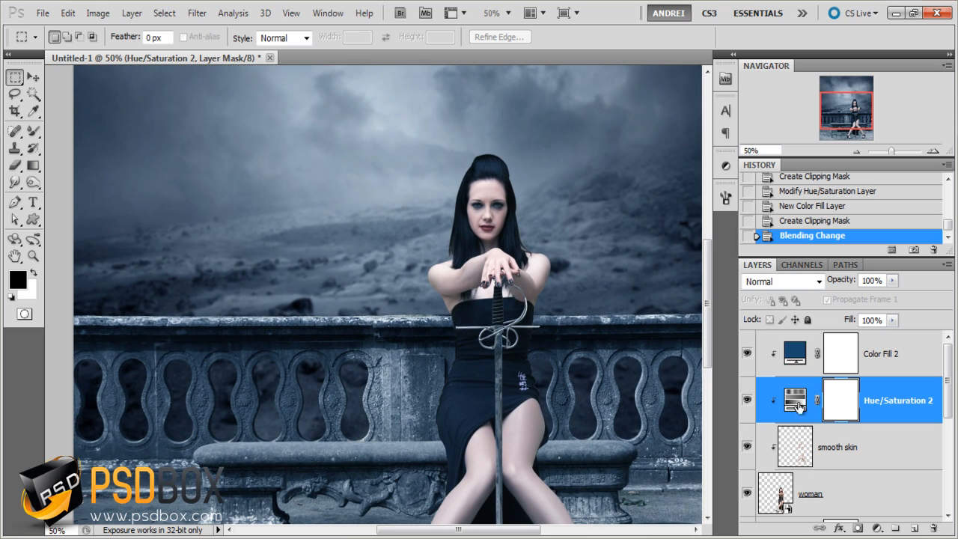
left_click(747, 354)
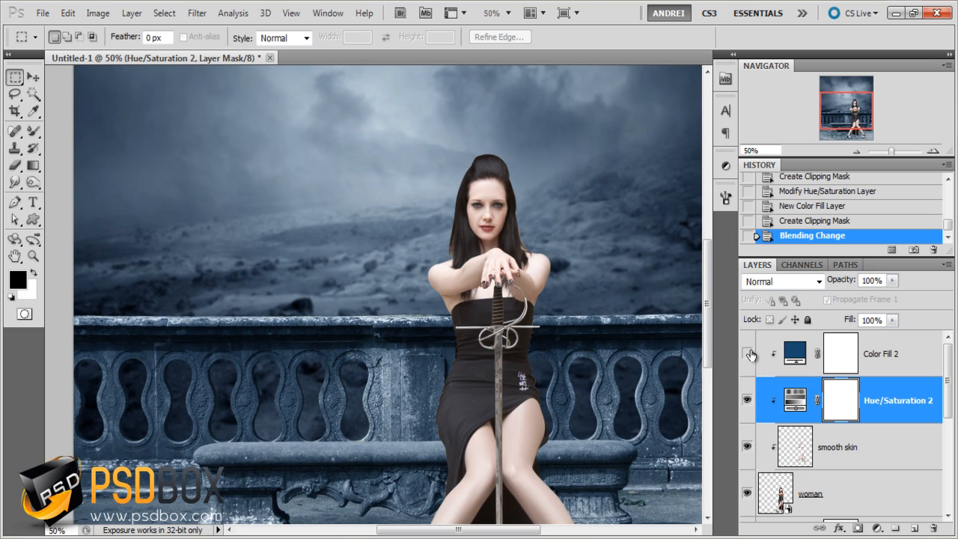
left_click(747, 353)
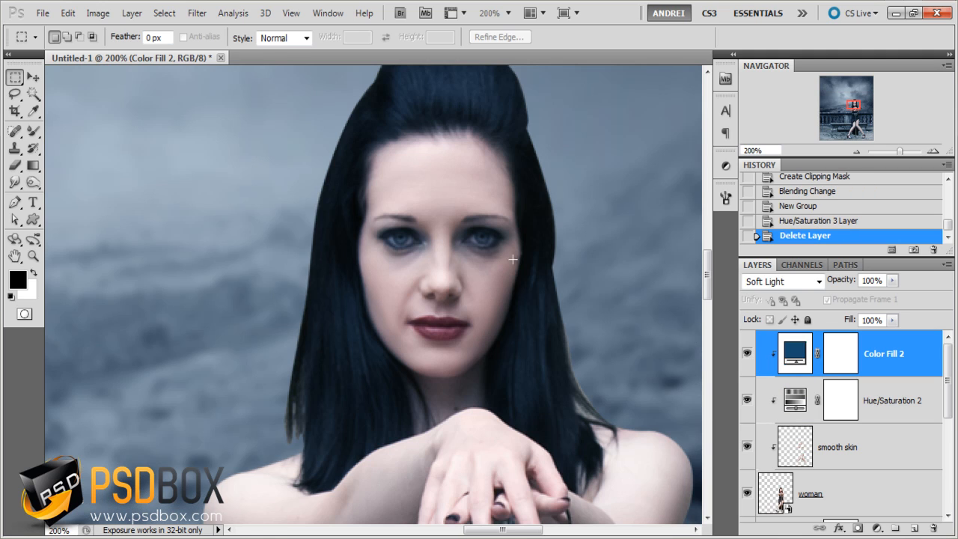
- Add a Hue/Saturation adjustment clipped to the woman with saturation +38 and fill its mask with black
left_click(876, 529)
left_click(878, 368)
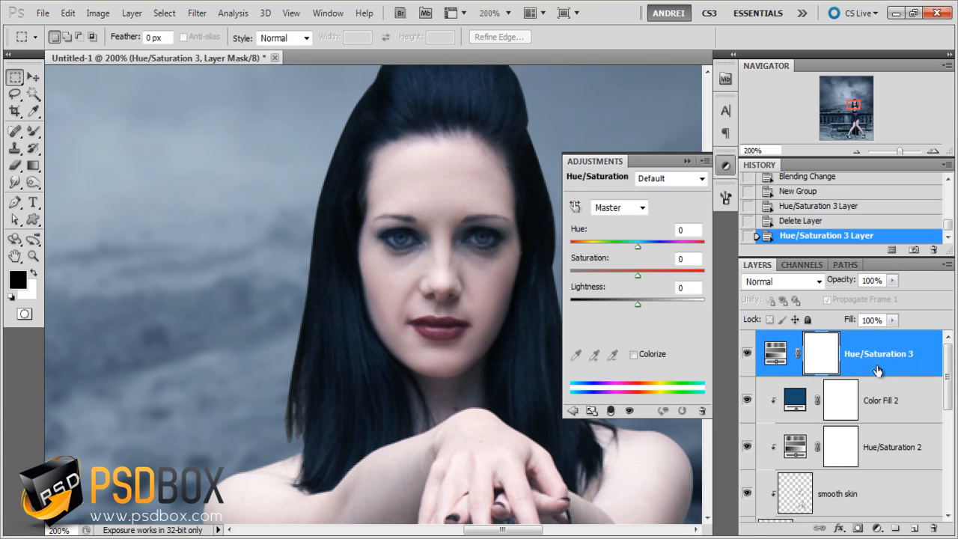
key("ctrl+alt+g")
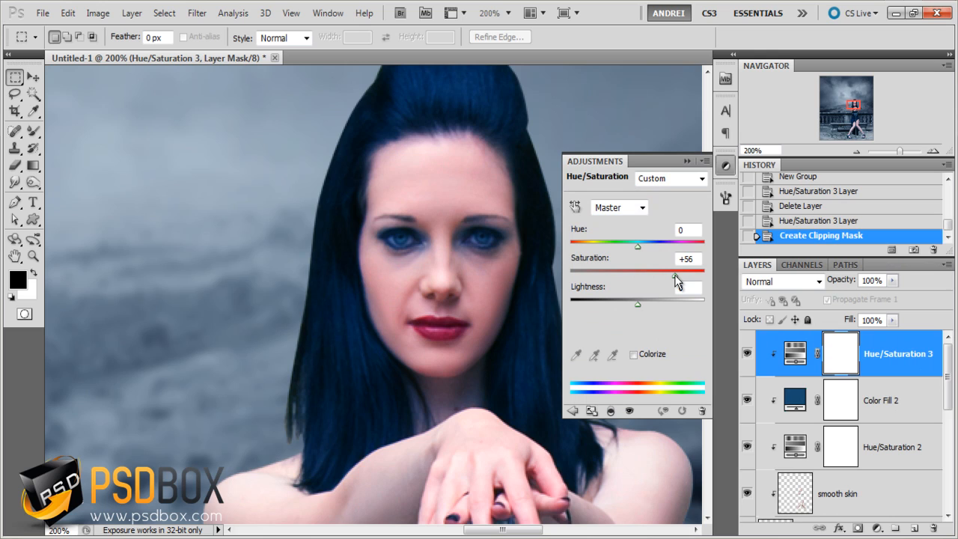
left_click_drag(674, 275, 663, 275)
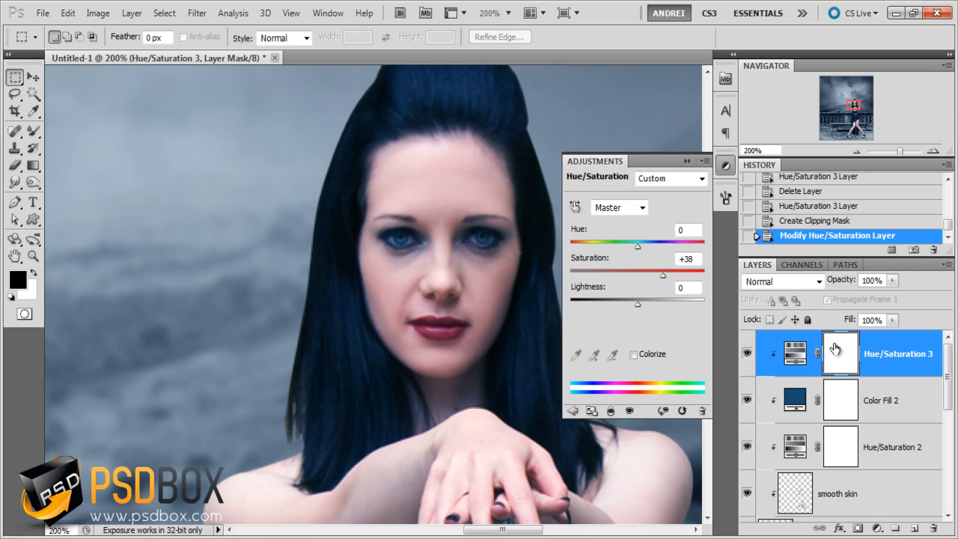
key("alt+BackSpace")
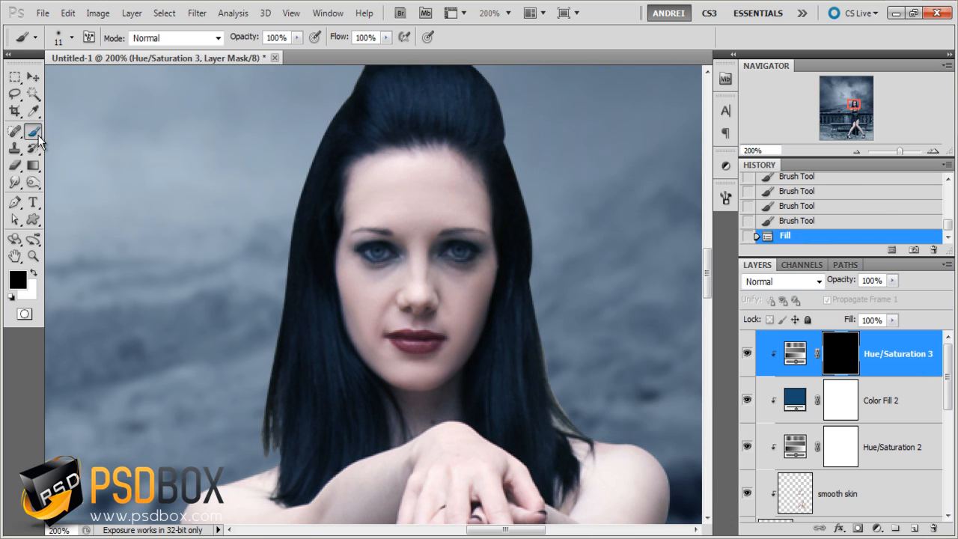
- Paint white over the woman's lips on the new adjustment's mask with a soft 10 px brush
right_click(335, 228)
left_click_drag(358, 259, 357, 260)
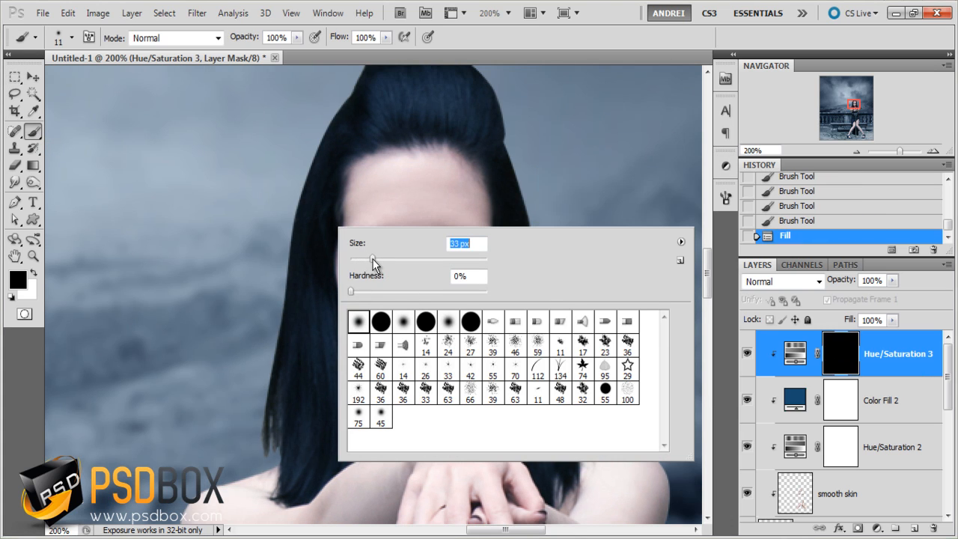
left_click(826, 356)
left_click(34, 273)
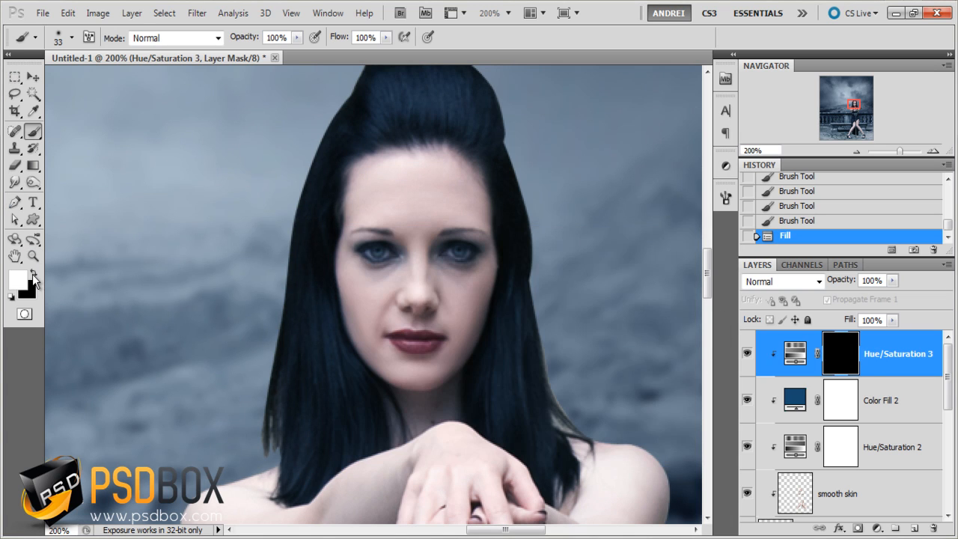
scroll(456, 335, "up", 2)
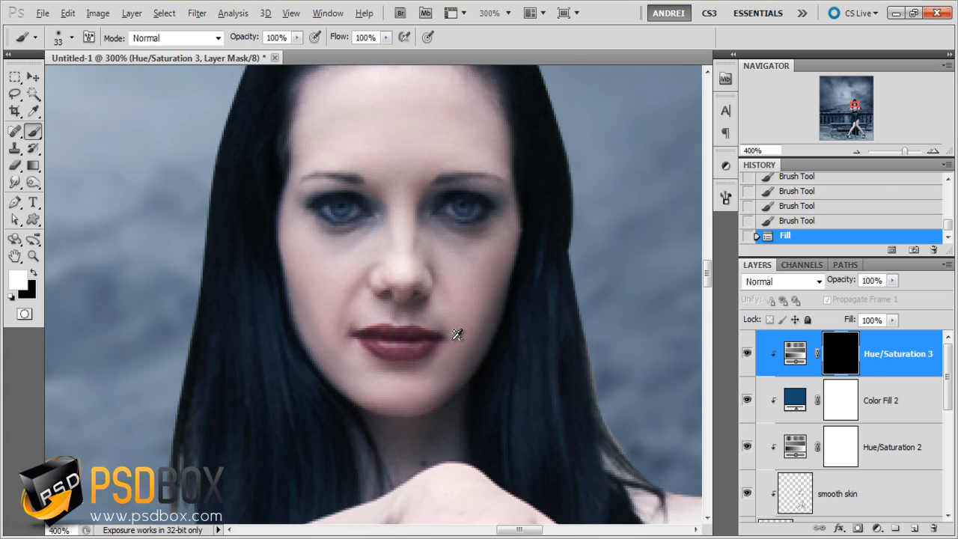
right_click(517, 300)
left_click(541, 332)
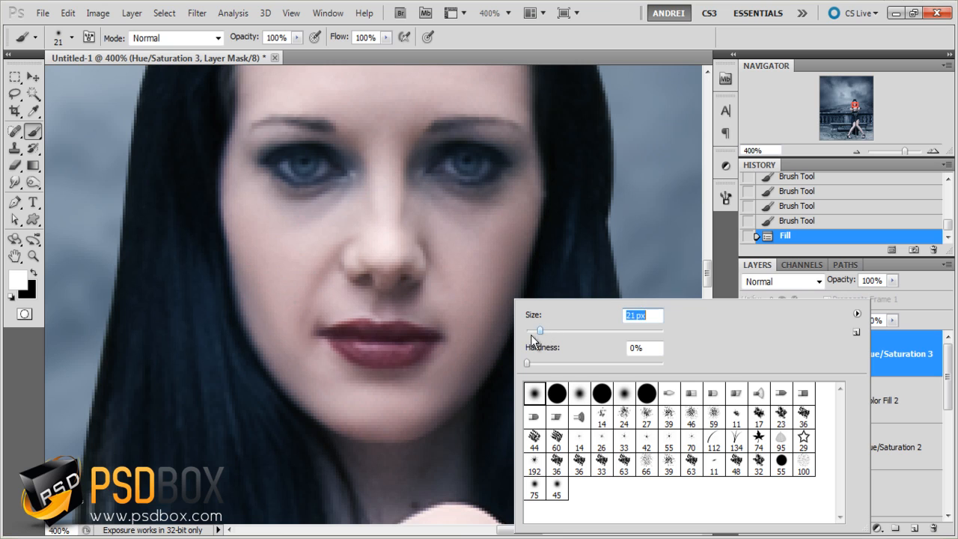
left_click_drag(533, 330, 528, 331)
mouse_move(337, 339)
left_mouse_down()
mouse_move(421, 334)
mouse_move(356, 326)
mouse_move(353, 348)
mouse_move(418, 357)
mouse_move(434, 340)
left_mouse_up()
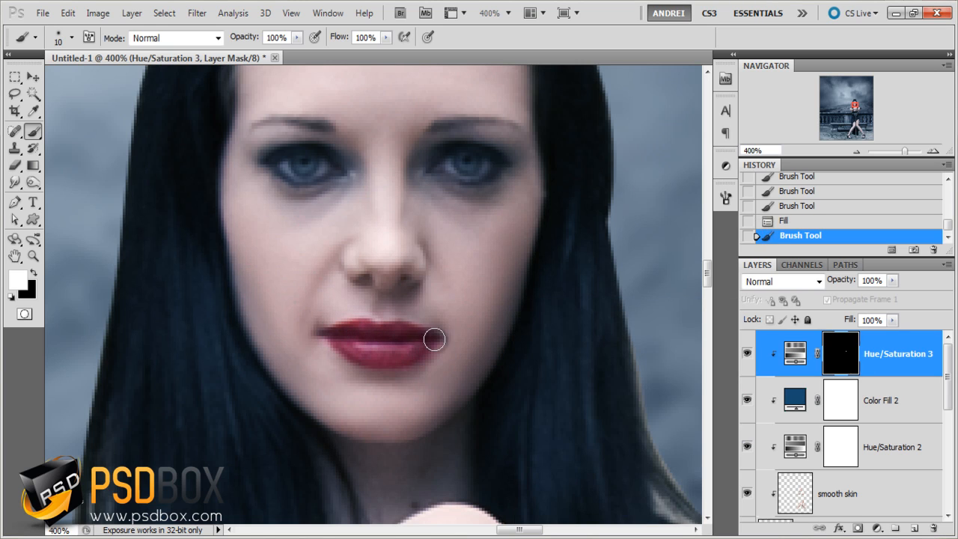
mouse_move(376, 346)
left_mouse_down()
mouse_move(432, 345)
mouse_move(430, 381)
mouse_move(445, 352)
mouse_move(380, 382)
left_mouse_up()
- Paint black on the mask around the edges of the lips to remove the saturation spill from the skin
key("x")
mouse_move(324, 347)
left_mouse_down()
mouse_move(357, 389)
mouse_move(359, 380)
left_mouse_up()
scroll(332, 276, "down", 2)
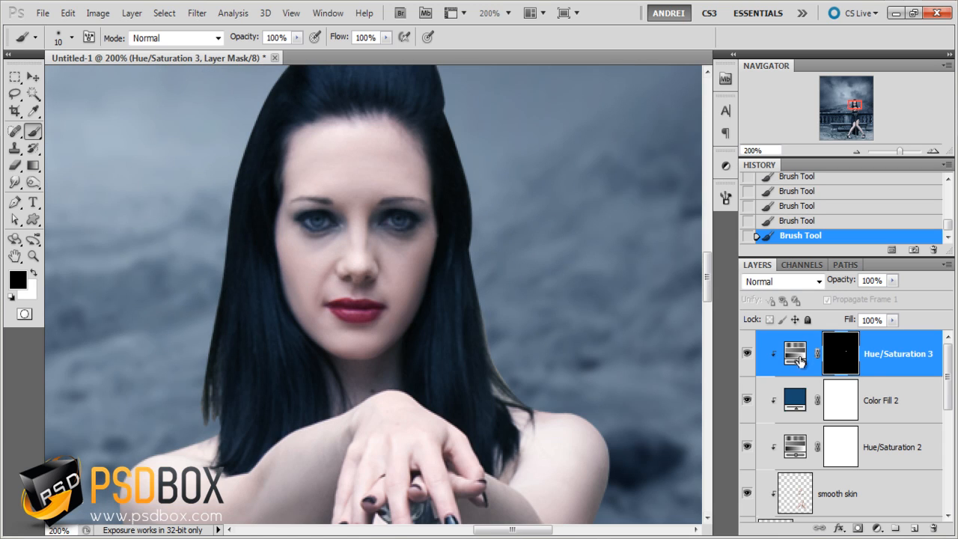
- Set the hue of the lips' Hue/Saturation adjustment to -13
double_click(800, 361)
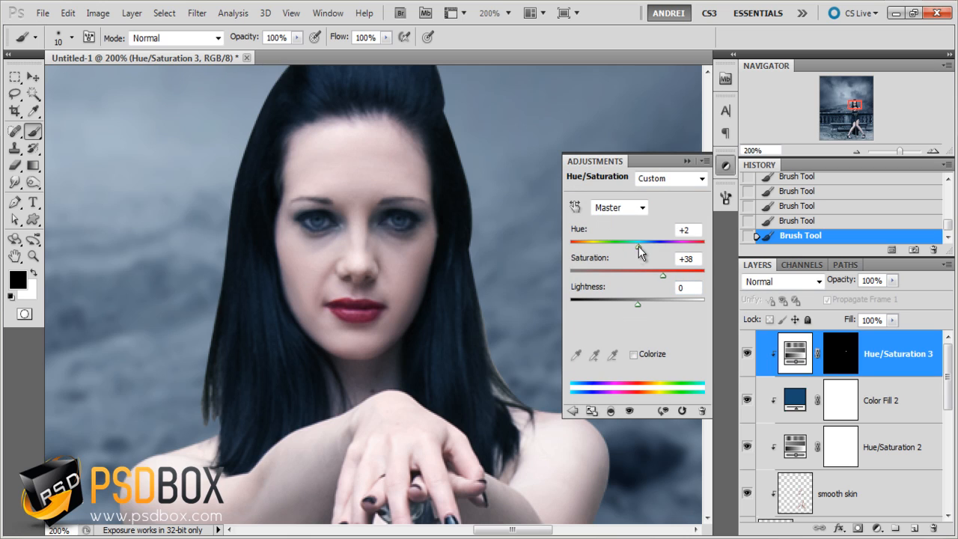
left_click_drag(639, 246, 629, 250)
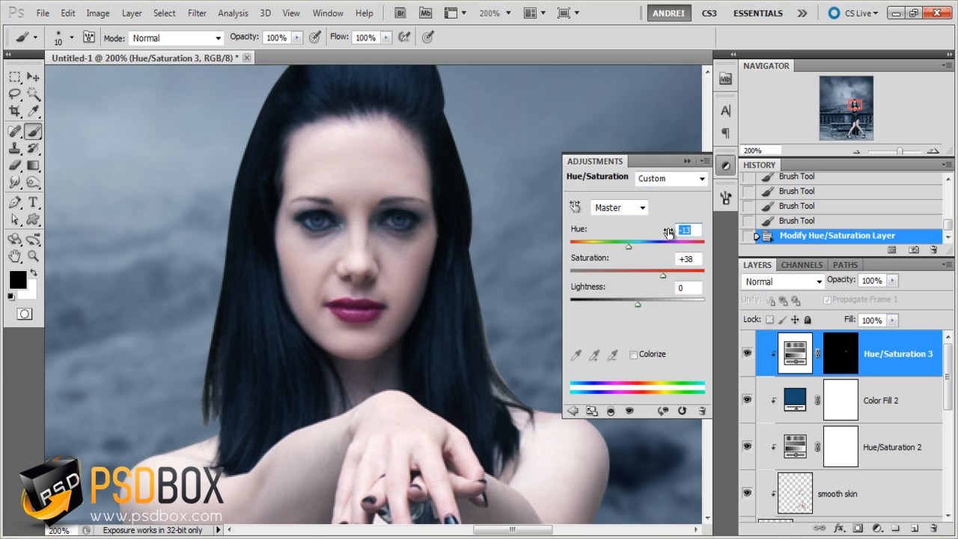
left_click(687, 161)
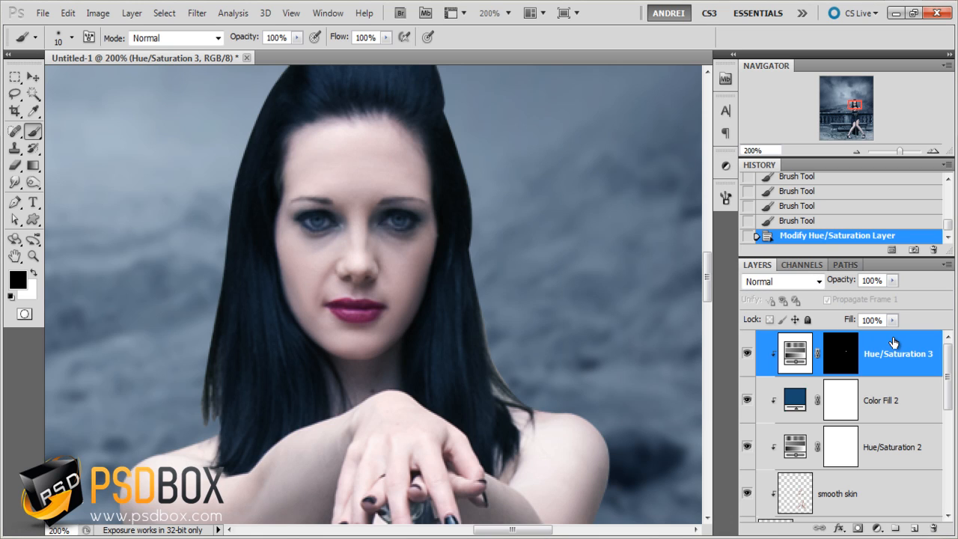
- Create an empty layer named "eyes shadows" above the lips adjustment and clip it to the woman
left_click(915, 528)
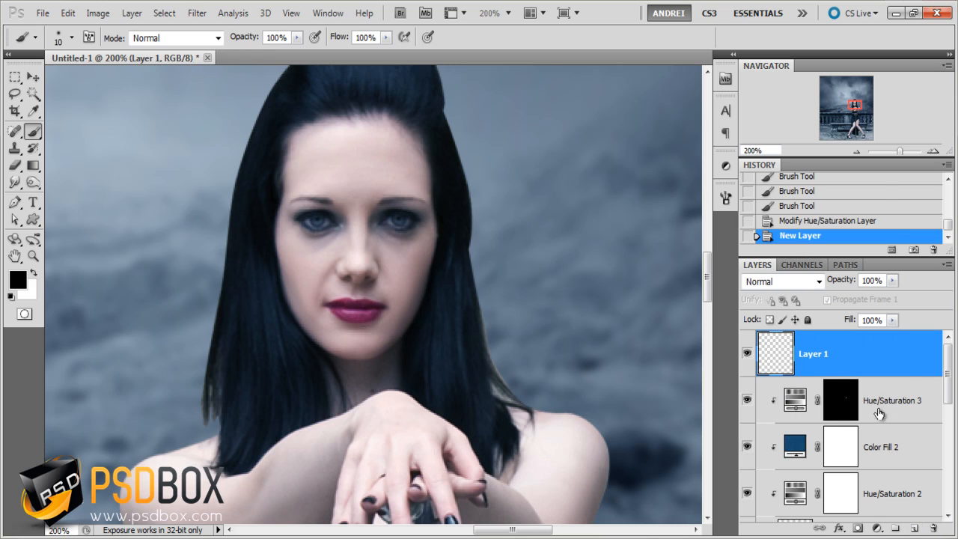
left_click(897, 376, "alt")
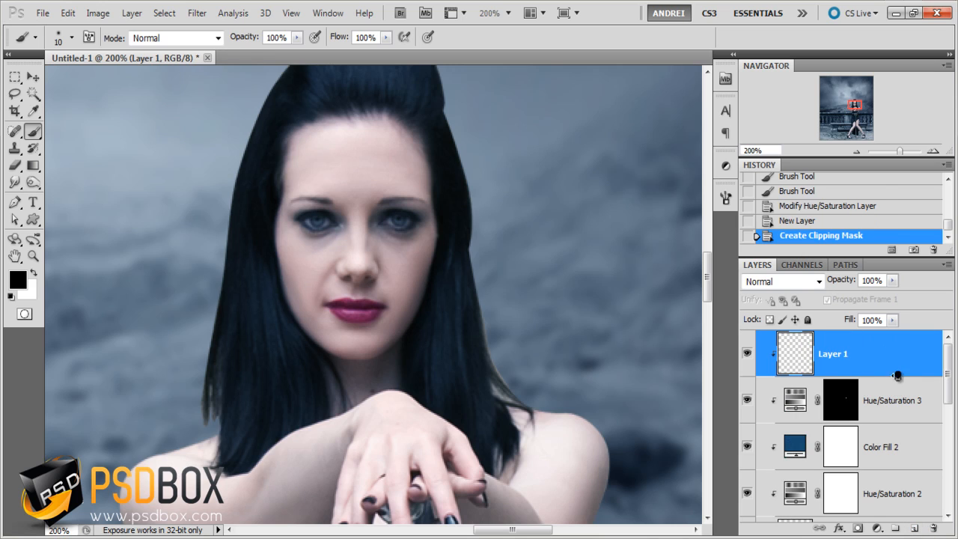
double_click(835, 357)
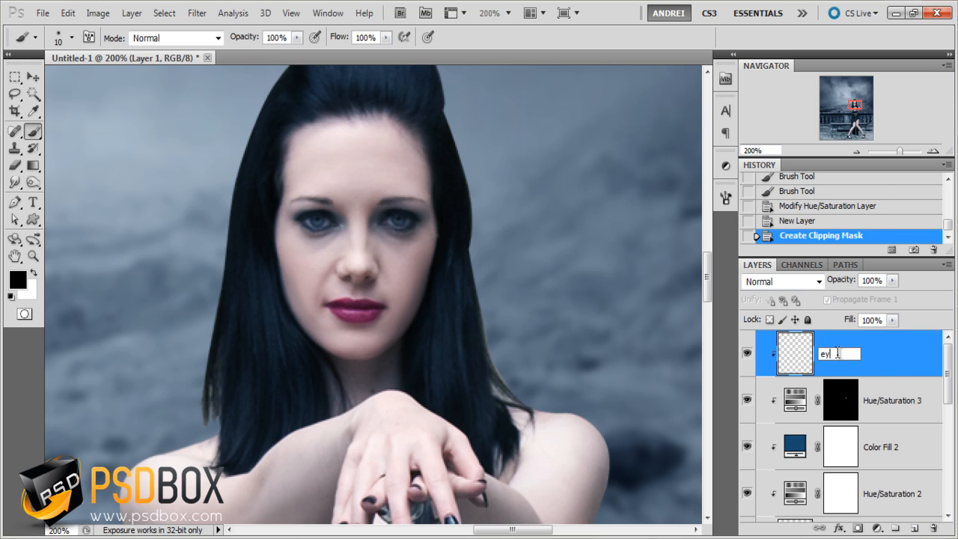
type("eyes shadows")
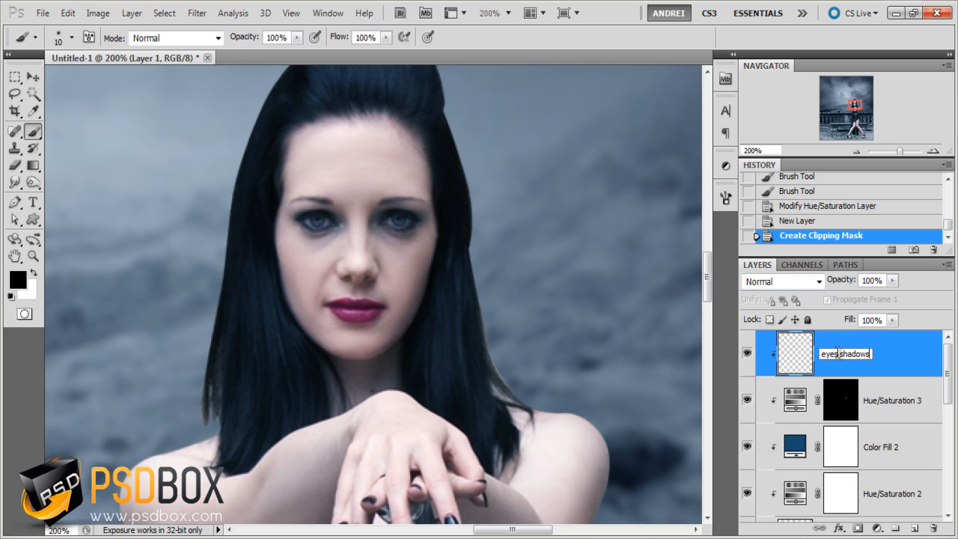
key("Return")
- Set the blending mode of the eyes shadows layer to Overlay
scroll(399, 203, "up", 1)
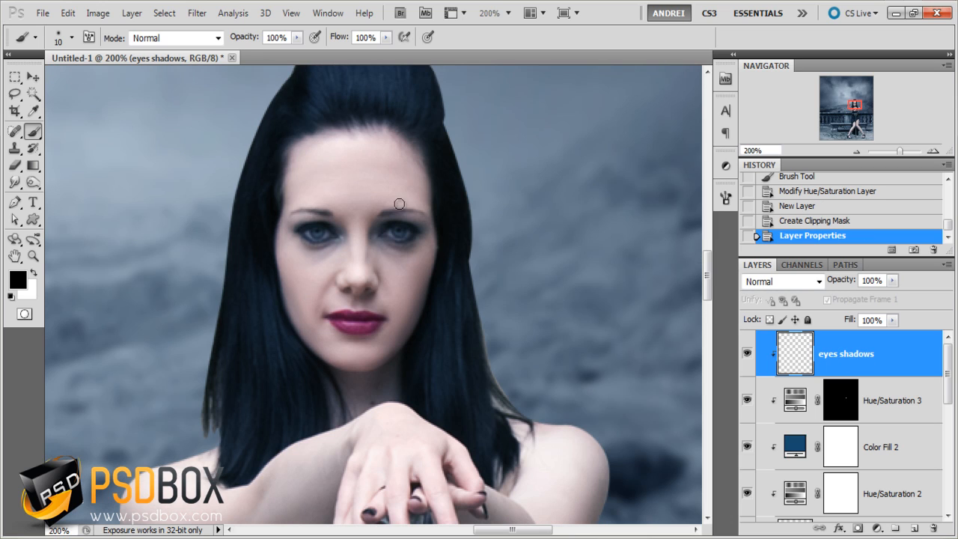
right_click(383, 223)
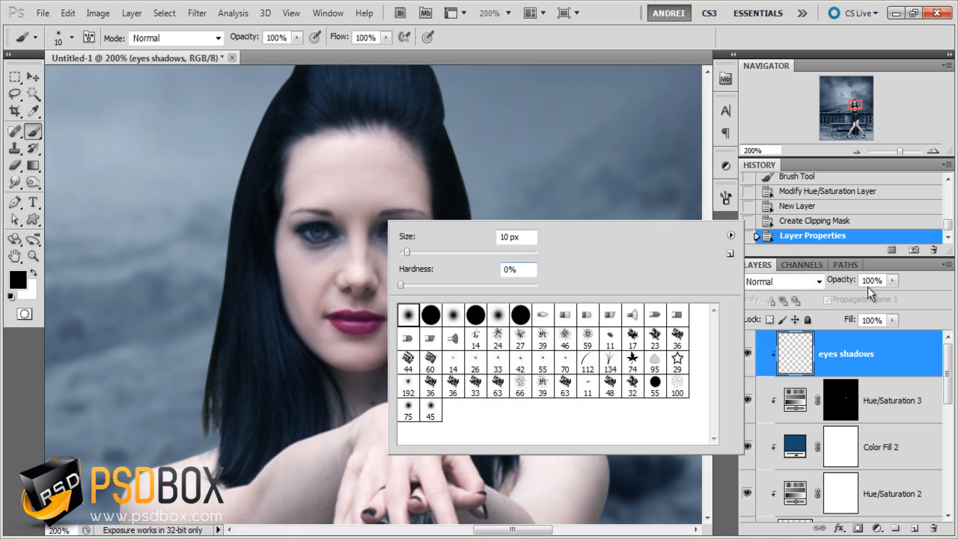
left_click(769, 284)
left_click(756, 182)
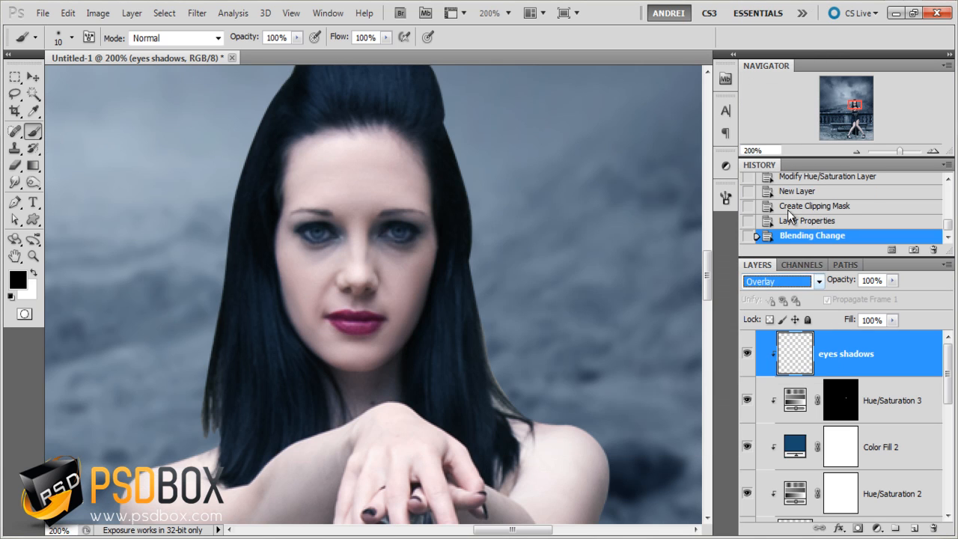
- Choose a medium blue foreground color for the eye shadow and enlarge the soft brush to 37 px
right_click(349, 192)
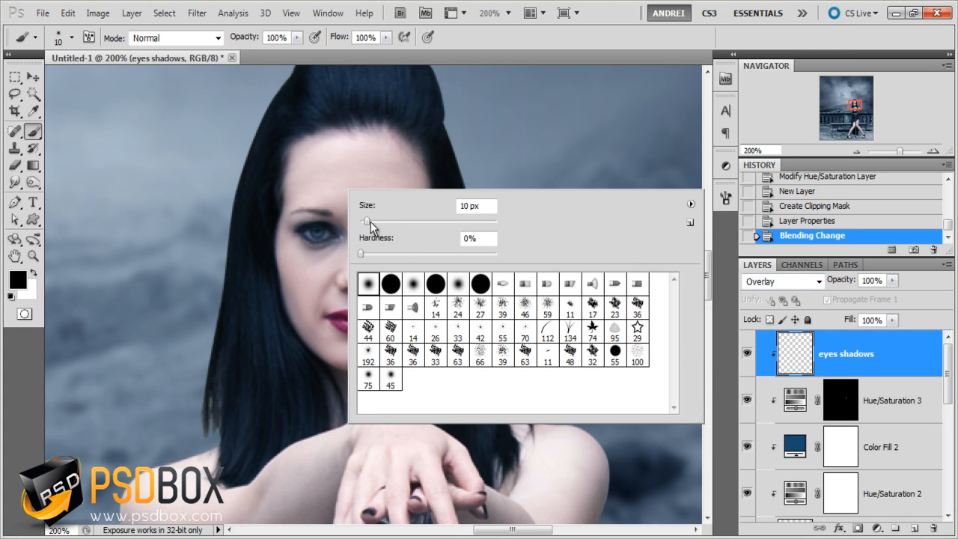
left_click(17, 279)
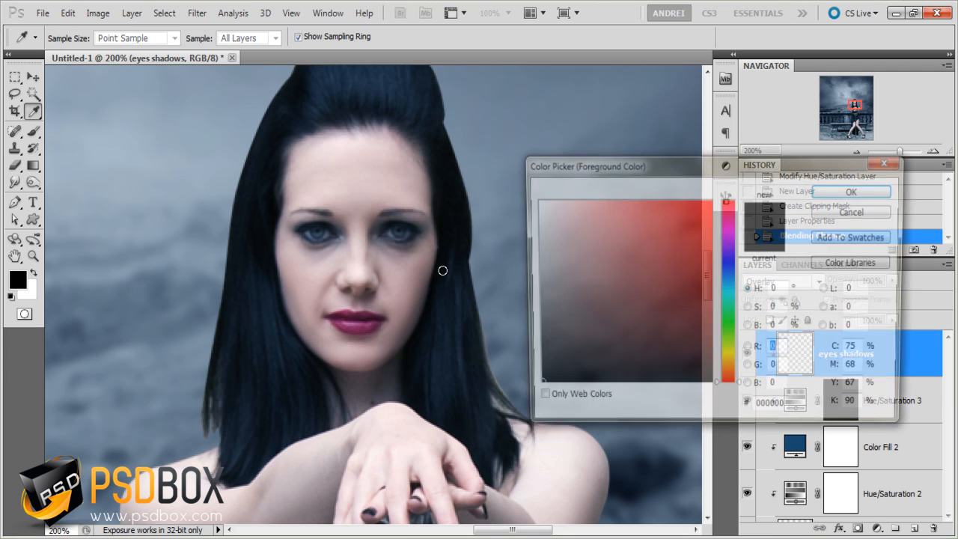
left_click(731, 288)
left_click_drag(646, 259, 652, 280)
left_click(855, 190)
key("b")
left_click(899, 392)
left_click(904, 368)
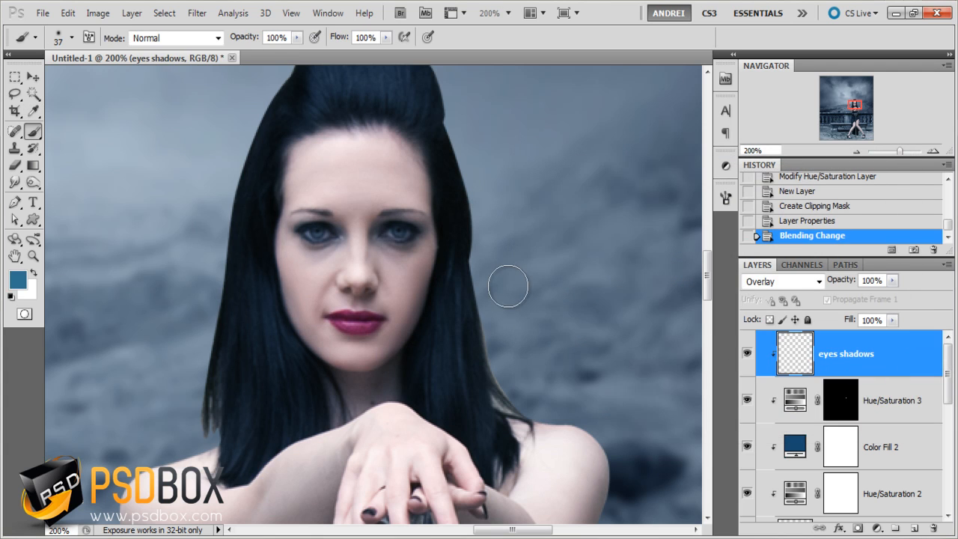
- Paint blue eye shadow over both of the woman's eyelids with a soft 20 px brush
scroll(385, 247, "up", 2)
scroll(338, 240, "down", 1)
right_click(309, 214)
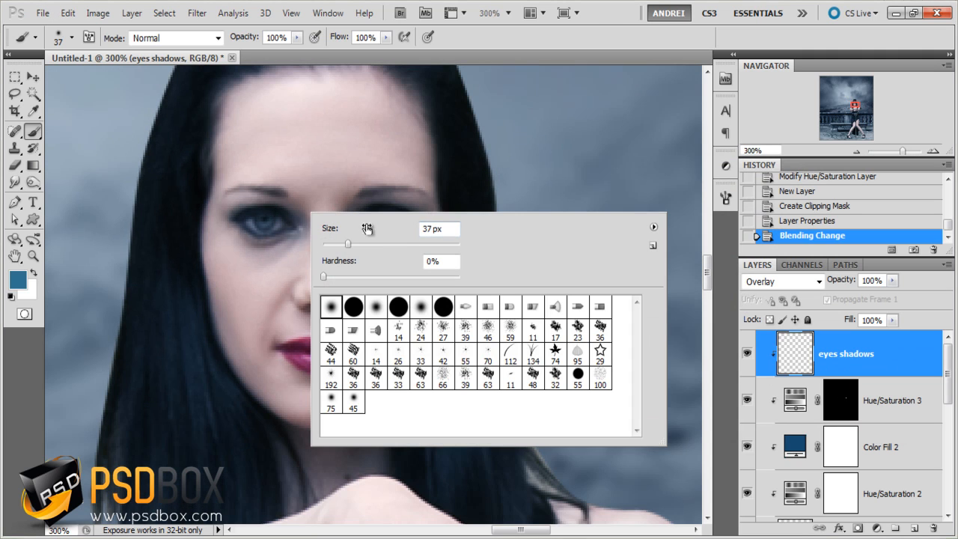
mouse_move(345, 242)
left_mouse_down()
mouse_move(283, 205)
mouse_move(224, 199)
left_mouse_up()
left_click(333, 243)
mouse_move(352, 204)
left_mouse_down()
mouse_move(381, 225)
mouse_move(376, 200)
mouse_move(421, 204)
left_mouse_up()
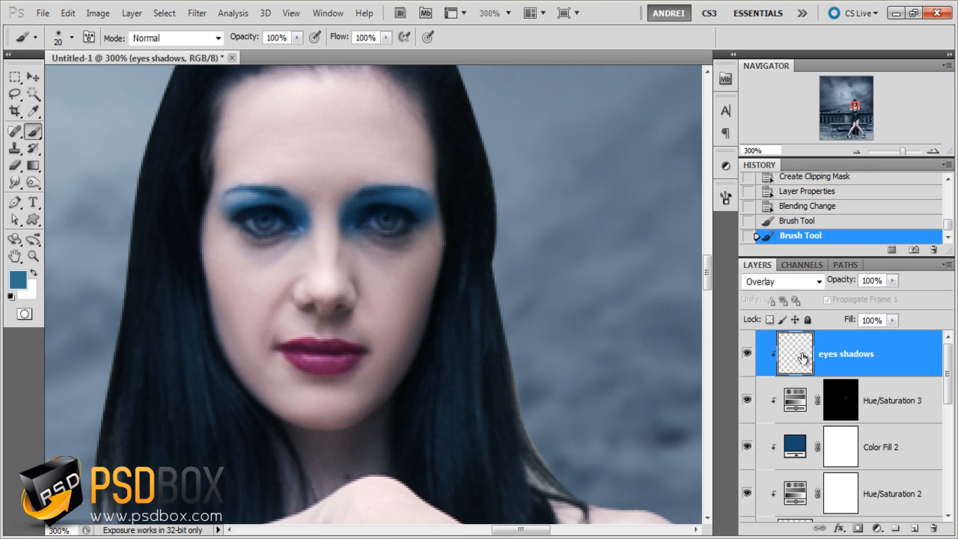
- Erase the blue spilling over the eyebrow on the image's right side with a soft eraser at 27 px and then 14 px
left_click(15, 166)
right_click(263, 155)
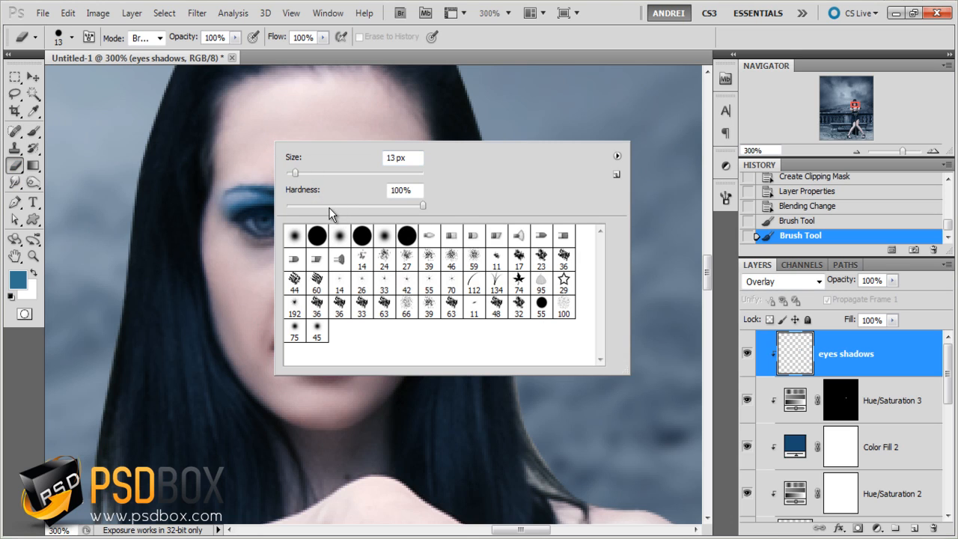
left_click_drag(298, 169, 305, 170)
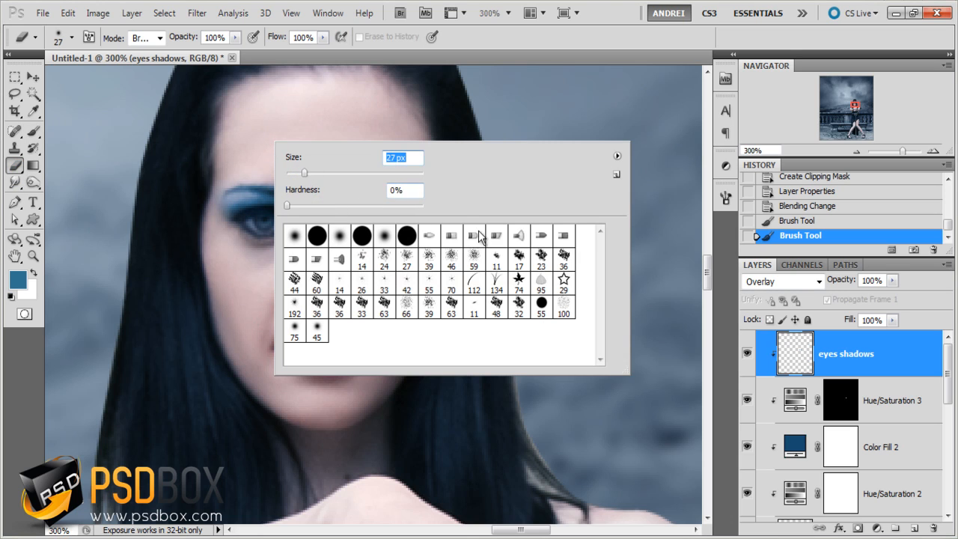
left_click(846, 357)
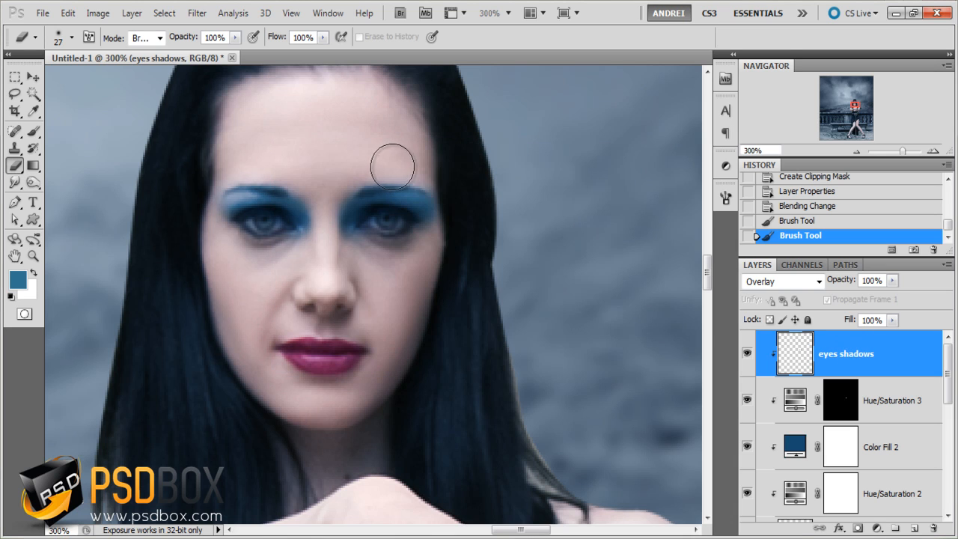
right_click(443, 168)
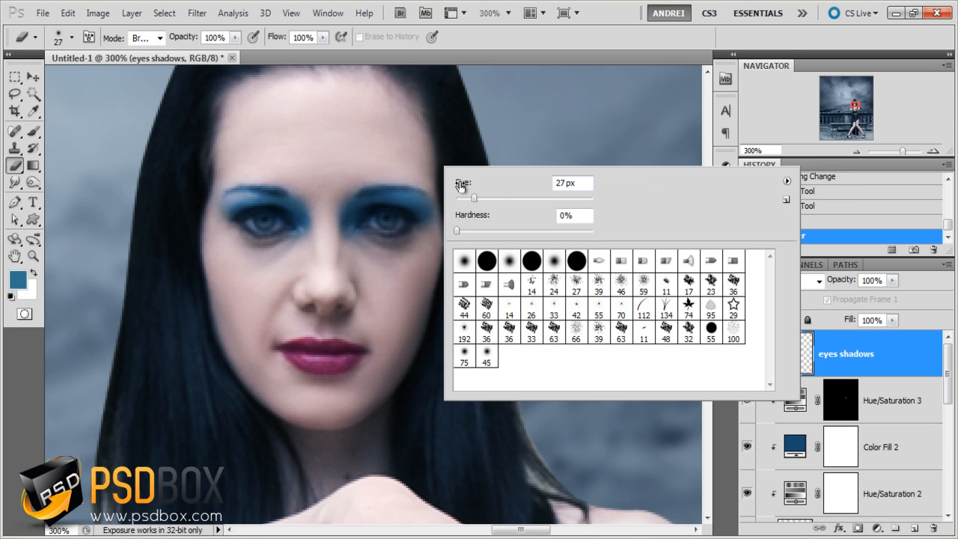
left_click_drag(472, 197, 346, 178)
mouse_move(420, 178)
left_mouse_down()
mouse_move(346, 180)
mouse_move(336, 189)
mouse_move(353, 181)
left_mouse_up()
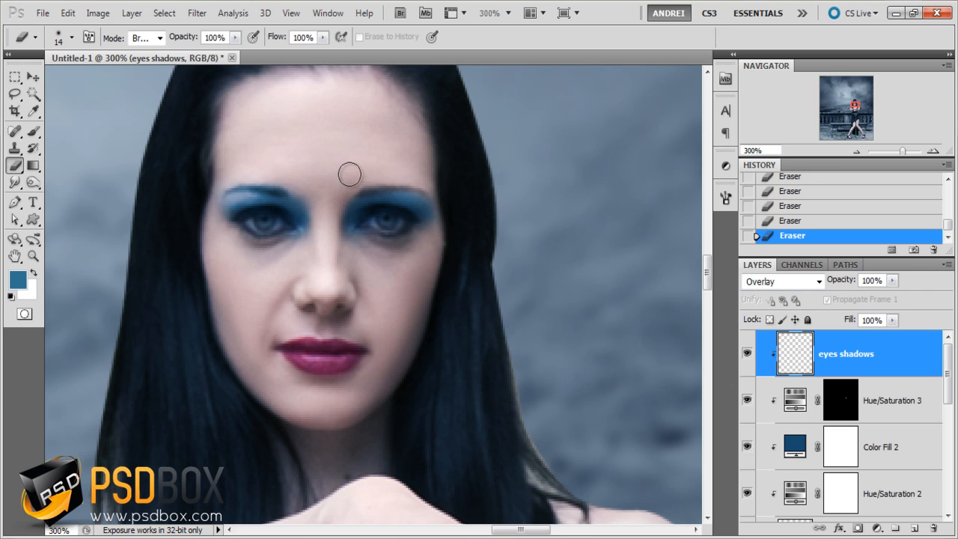
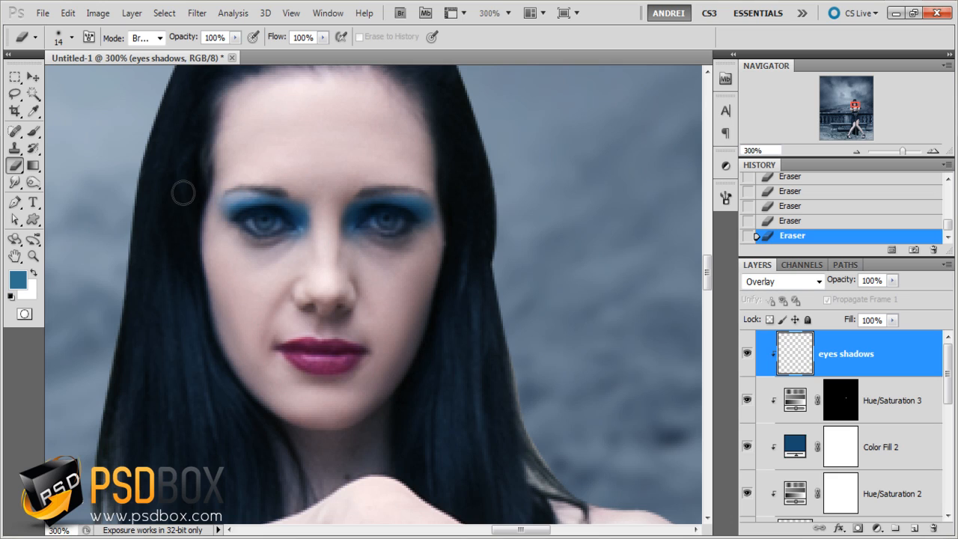
- Lower the opacity of the eyes shadows layer to 60%
left_click(893, 280)
left_click_drag(892, 297, 866, 300)
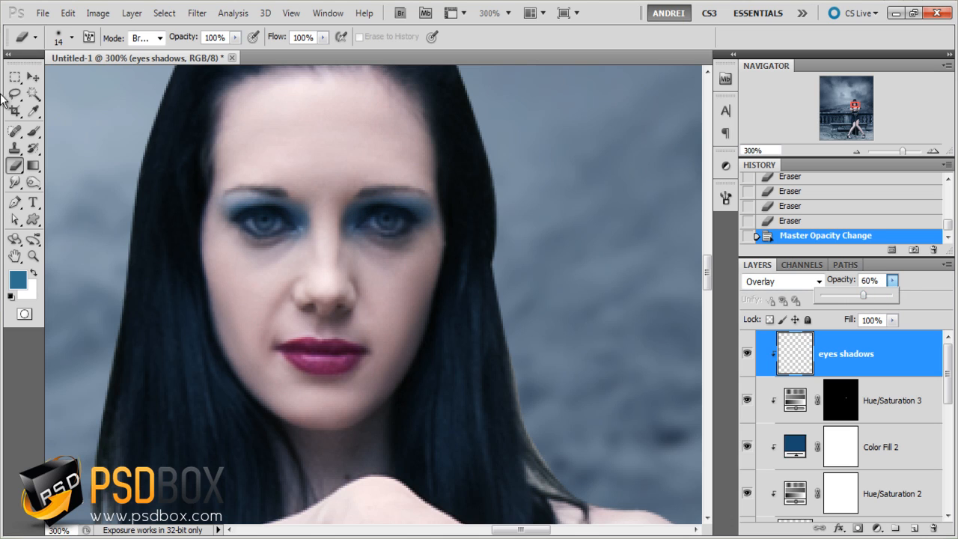
left_click(33, 76)
left_click(14, 76)
key("ctrl+1")
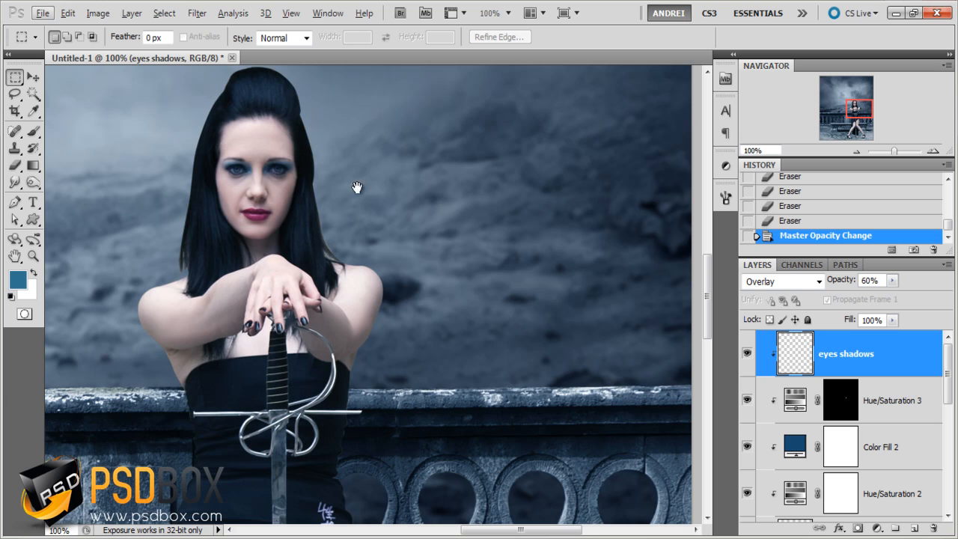
left_click_drag(357, 188, 426, 246)
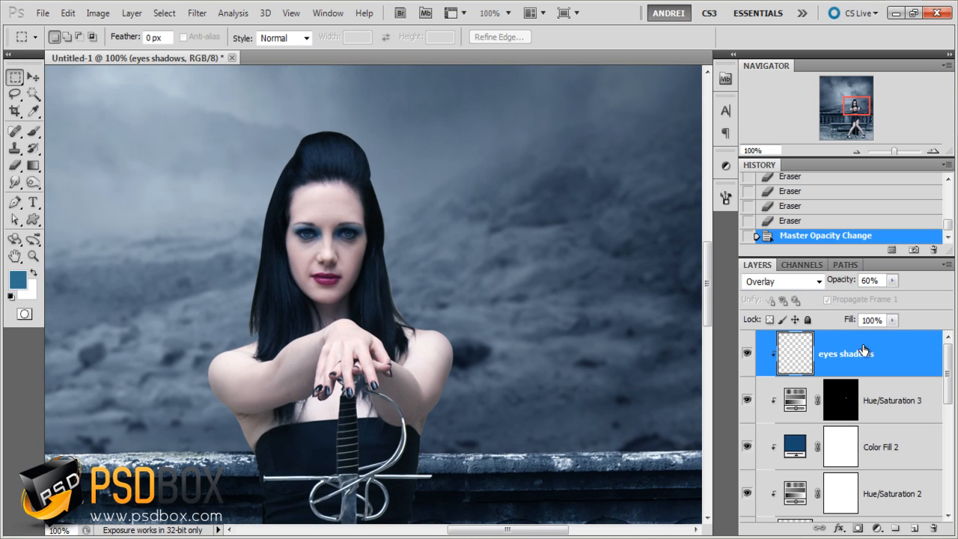
- Shift the eye shadow color on the eyes shadows layer with a Hue/Saturation adjustment, setting the hue to -16
key("ctrl+u")
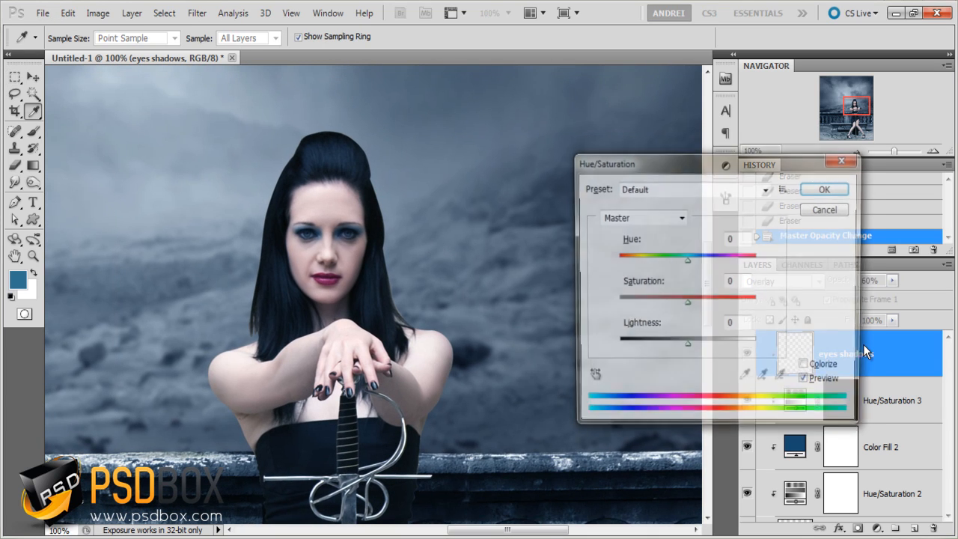
left_click_drag(638, 164, 544, 158)
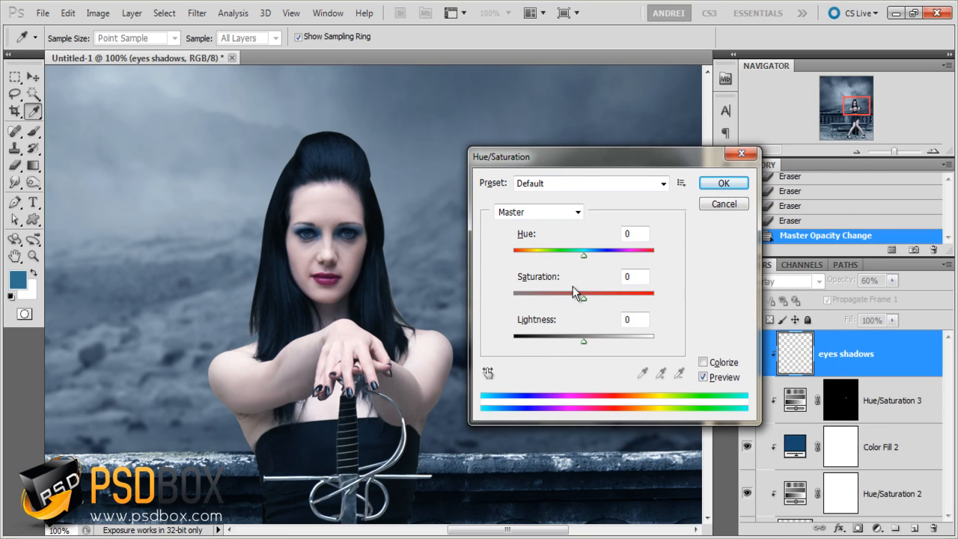
mouse_move(583, 255)
left_mouse_down()
mouse_move(545, 258)
mouse_move(611, 256)
mouse_move(574, 259)
left_mouse_up()
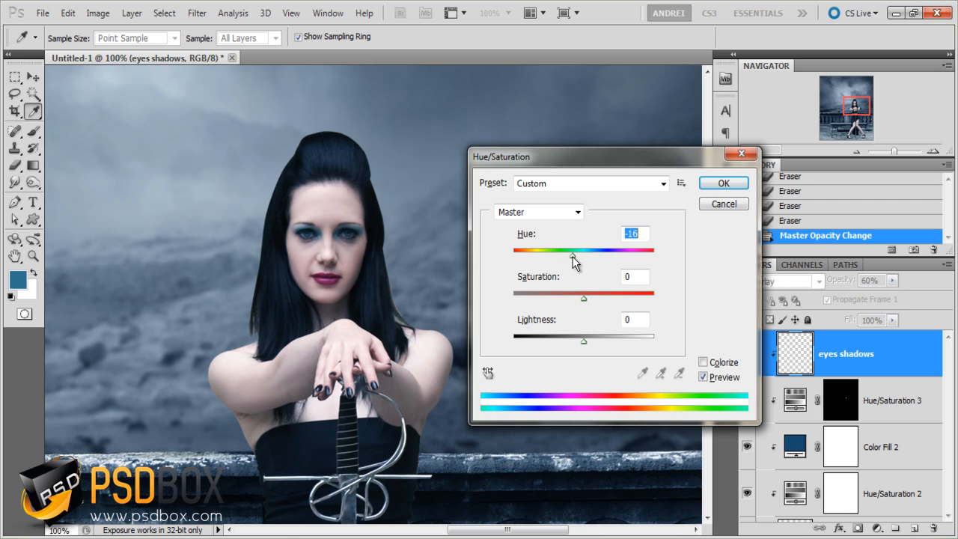
left_click(715, 184)
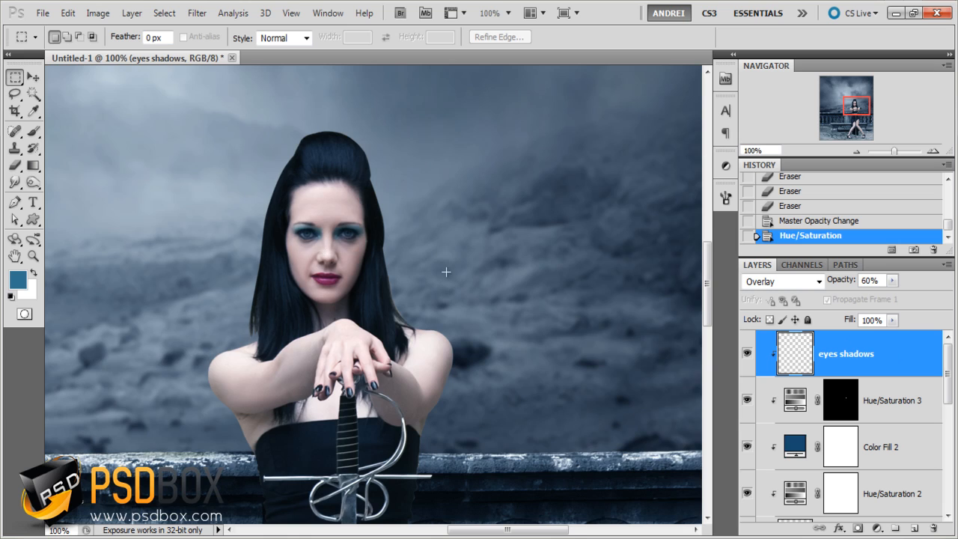
- Add a new layer directly above Color Fill 1, beneath the woman layer
scroll(446, 272, "down", 3)
left_click_drag(535, 405, 510, 383)
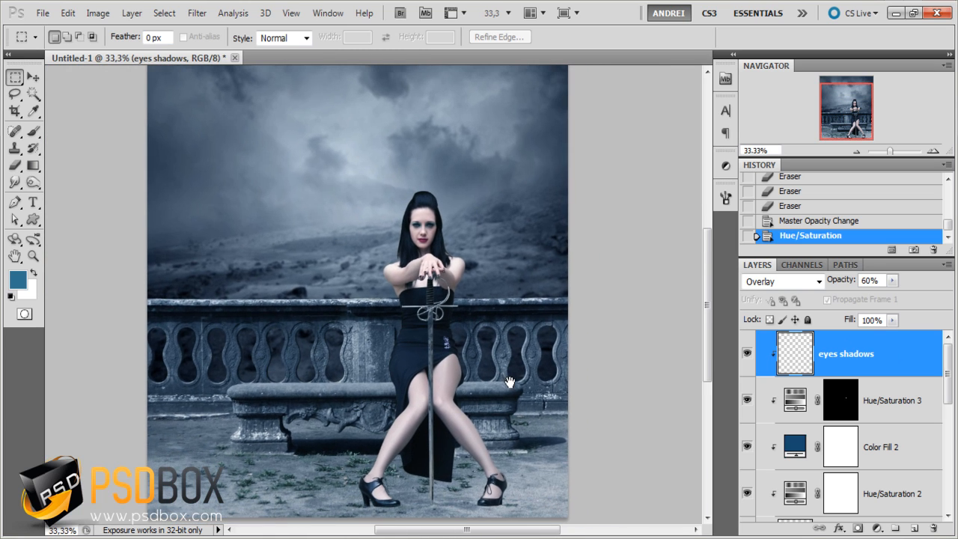
scroll(829, 436, "down", 3)
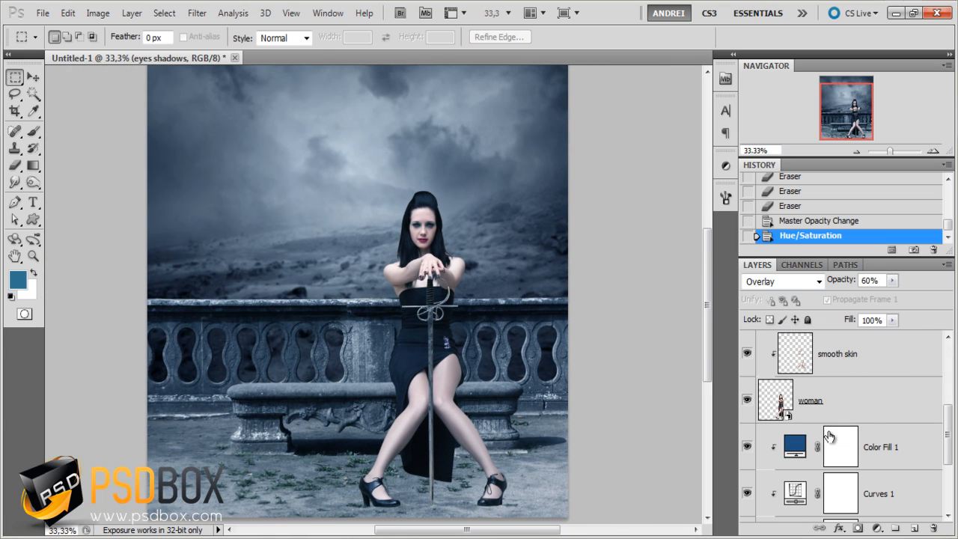
left_click(908, 450)
left_click(915, 529)
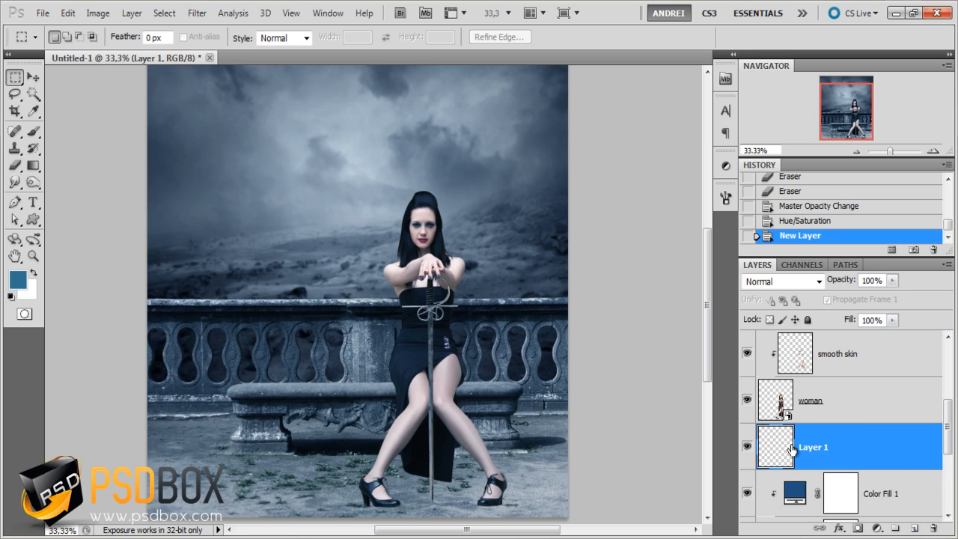
- Name the new layer "woman shadows"
double_click(814, 450)
type("woman sah")
type("ws")
key("Return")
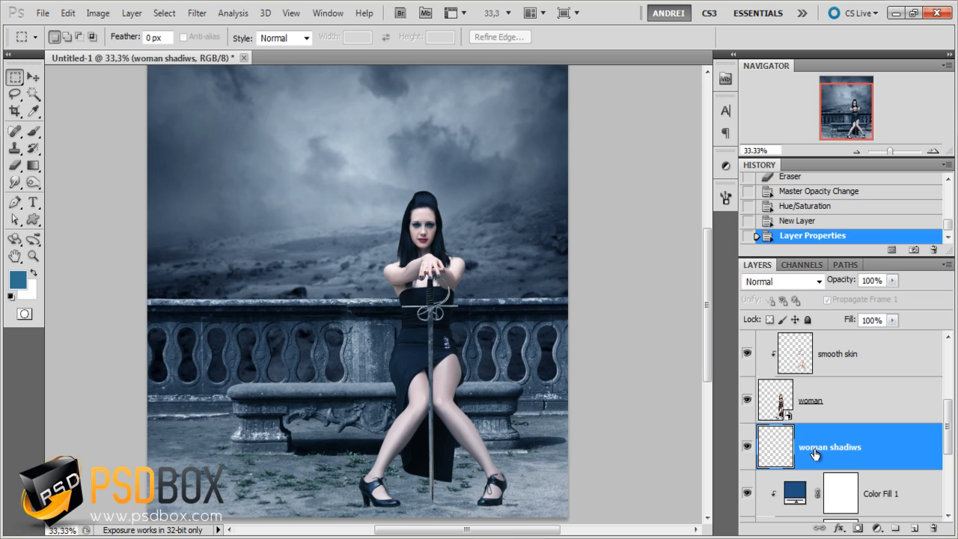
double_click(849, 447)
left_click(847, 446)
key("BackSpace")
type("o")
key("Return")
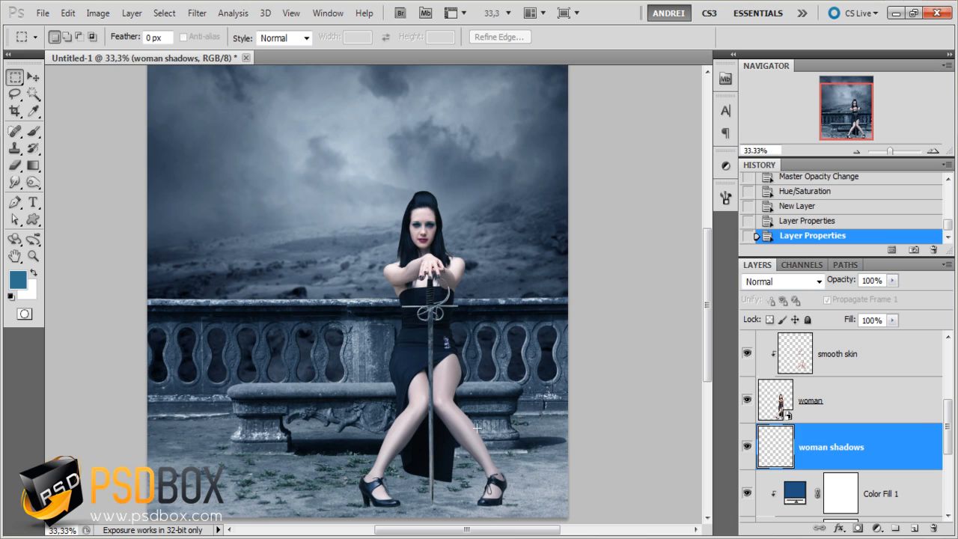
- Paint a faint black shadow under the shoe on the image's left with a soft 20 px brush at 20% opacity and flow
scroll(477, 428, "up", 2)
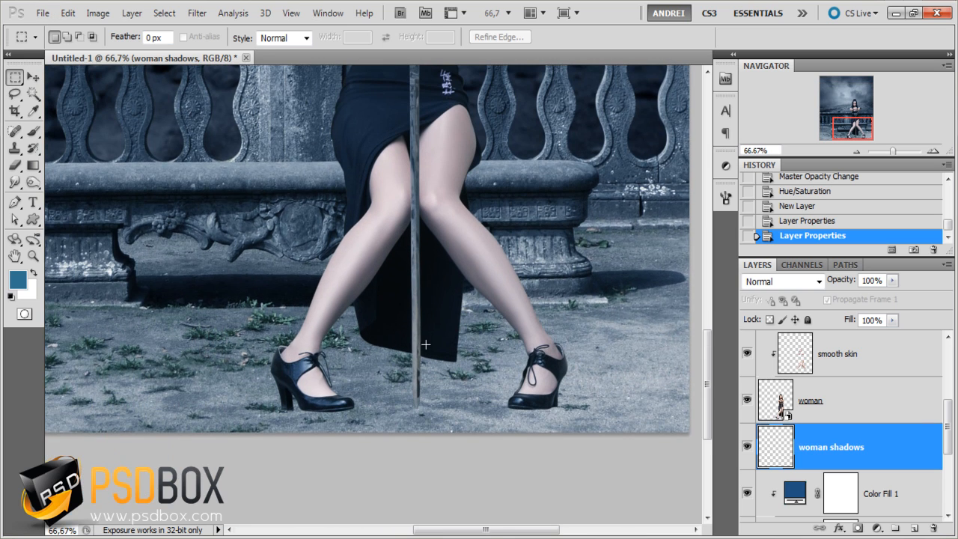
key("b")
left_click(12, 296)
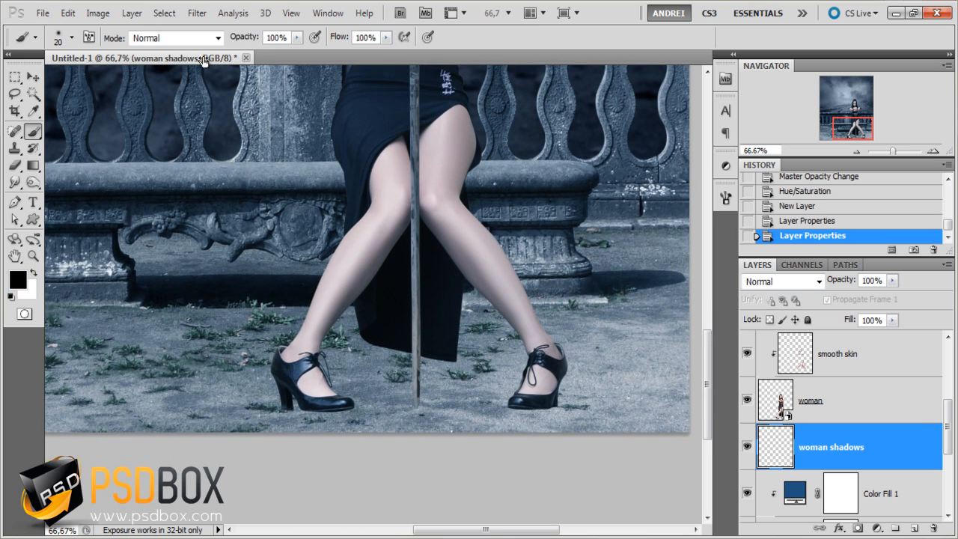
double_click(288, 40)
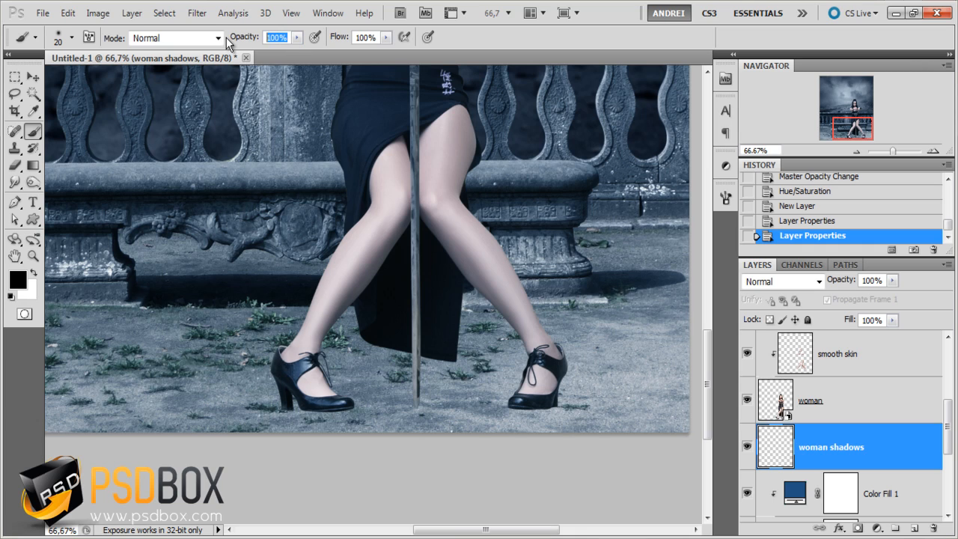
key("Tab")
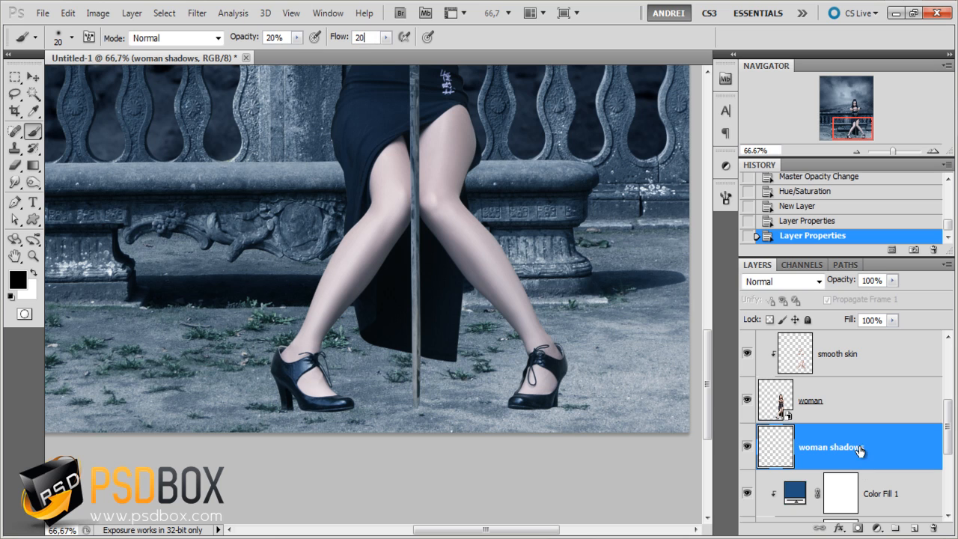
left_click(313, 394)
scroll(343, 409, "up", 3)
left_click_drag(334, 413, 459, 412)
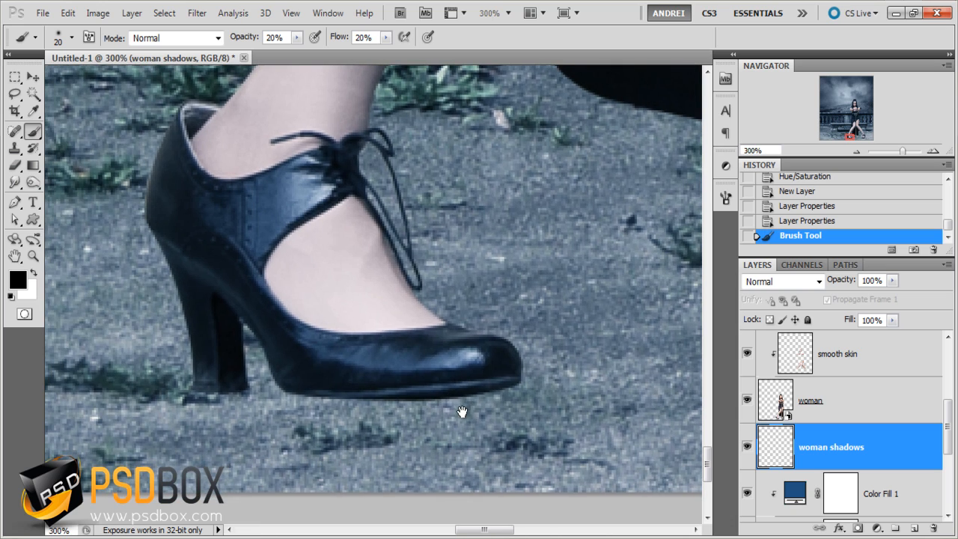
left_click_drag(495, 380, 266, 389)
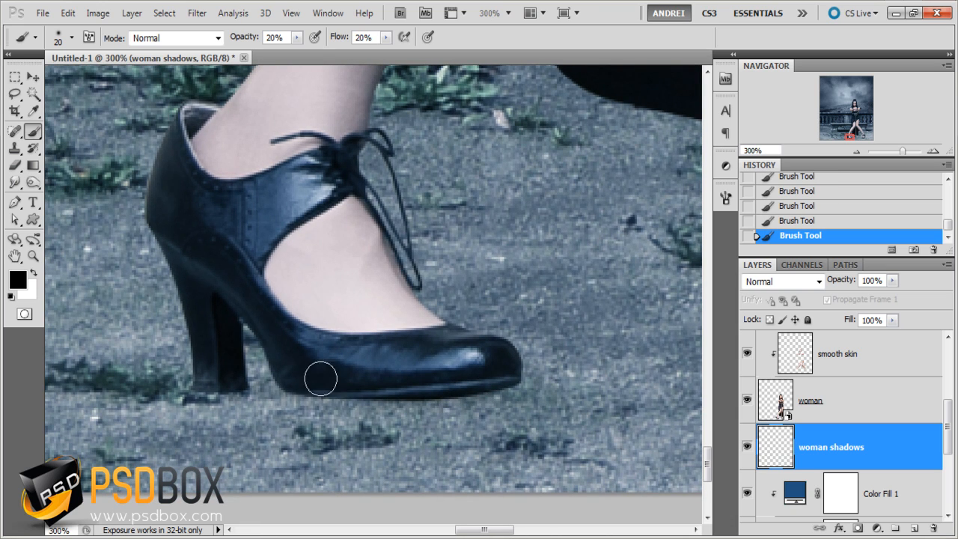
- Darken the contact shadow under the same shoe's sole and heel with an 11 px soft brush at 41% opacity and 38% flow
left_click(297, 37)
left_click(313, 52)
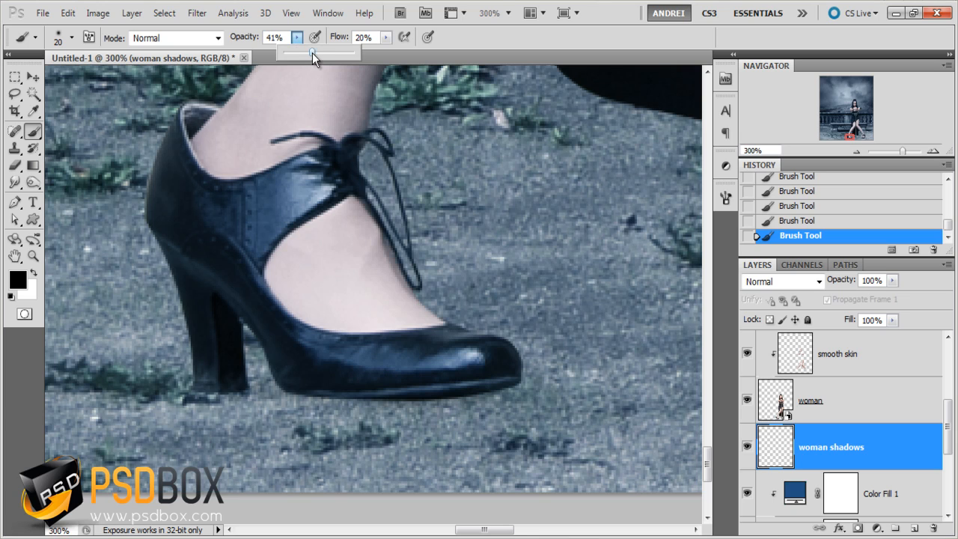
left_click(387, 38)
left_click(398, 52)
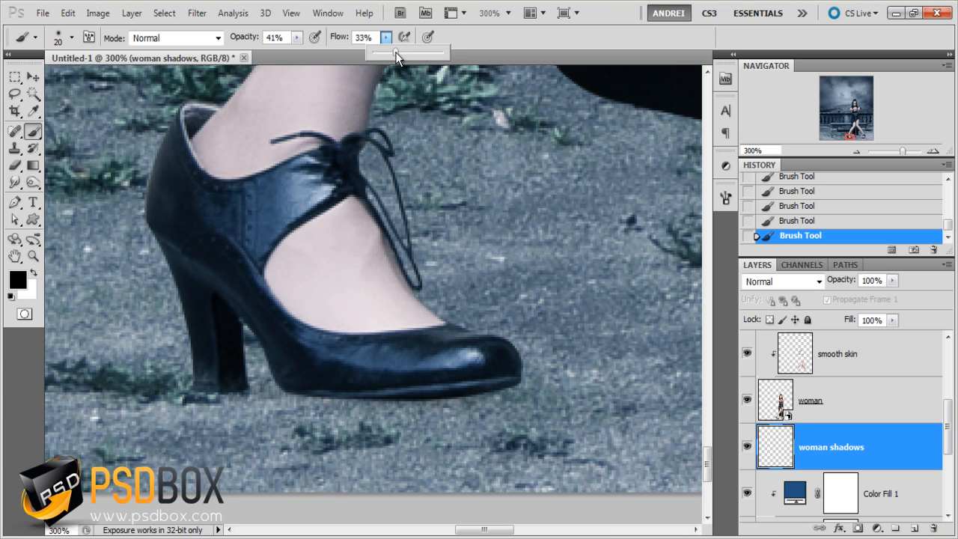
key("w")
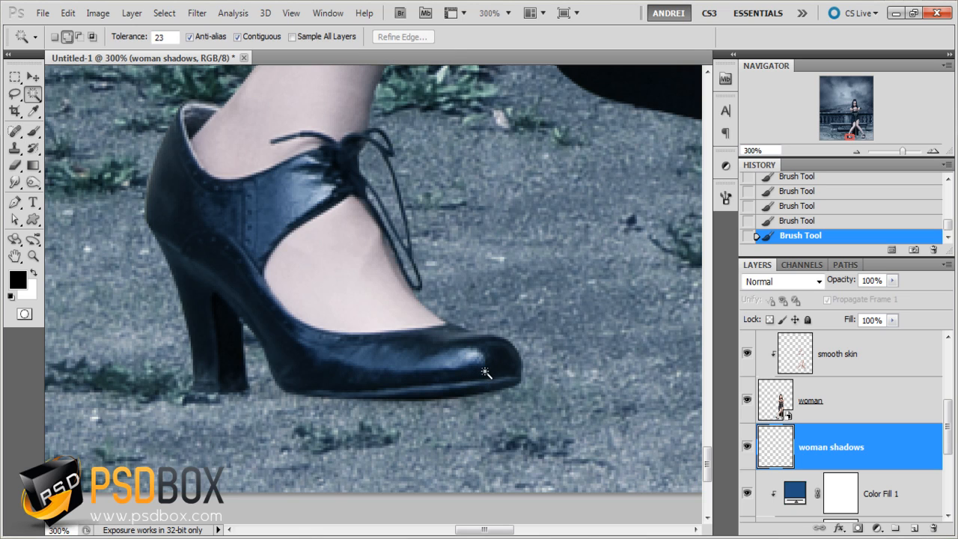
key("b")
right_click(495, 379)
left_click(520, 333)
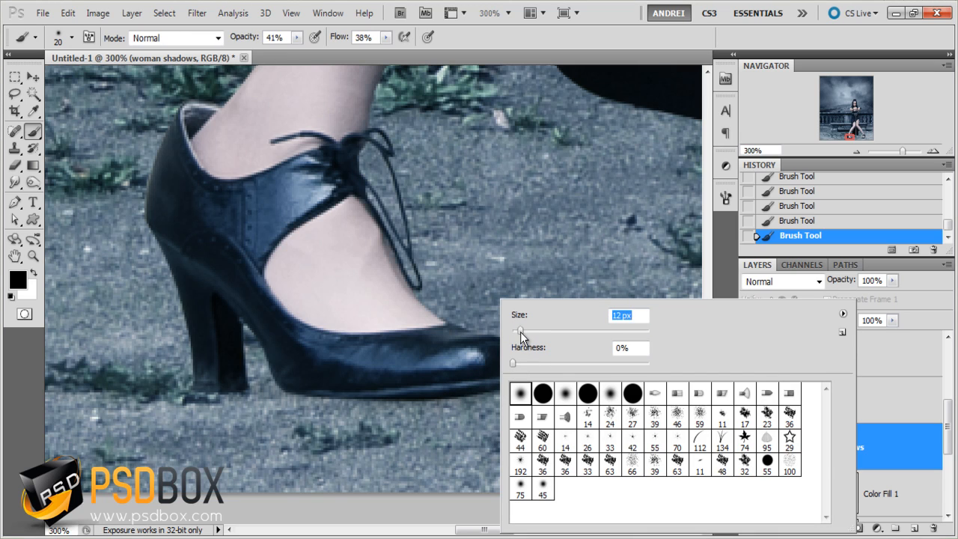
left_click(475, 390)
mouse_move(497, 391)
left_mouse_down()
mouse_move(336, 397)
mouse_move(399, 384)
mouse_move(323, 396)
mouse_move(215, 387)
mouse_move(239, 388)
left_mouse_up()
left_click_drag(240, 387, 178, 388)
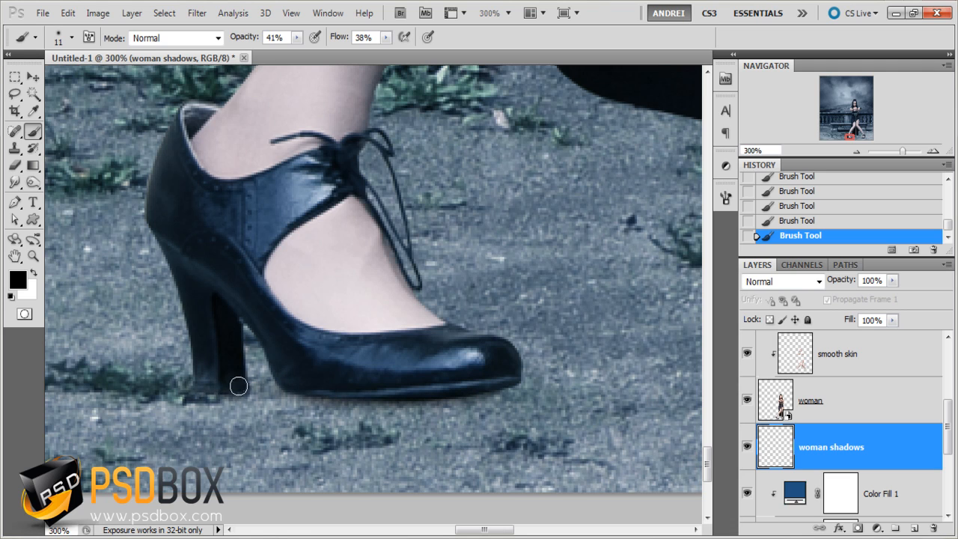
- Paint a matching black contact shadow beneath the sole and heel of the shoe on the image's right
key("ctrl+minus")
left_click_drag(589, 352, 214, 364)
left_click_drag(530, 380, 384, 374)
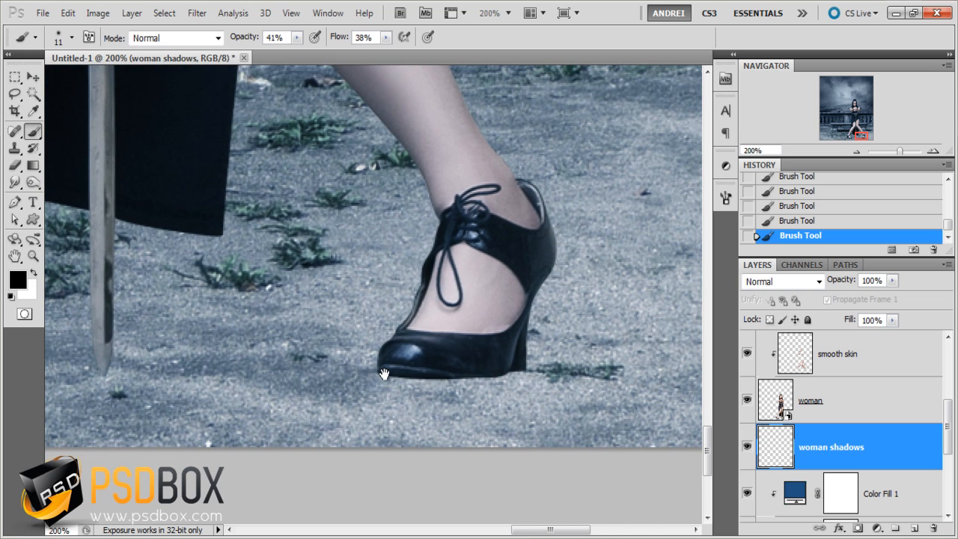
mouse_move(514, 367)
left_mouse_down()
mouse_move(506, 375)
mouse_move(387, 375)
mouse_move(477, 374)
left_mouse_up()
scroll(514, 358, "up", 1)
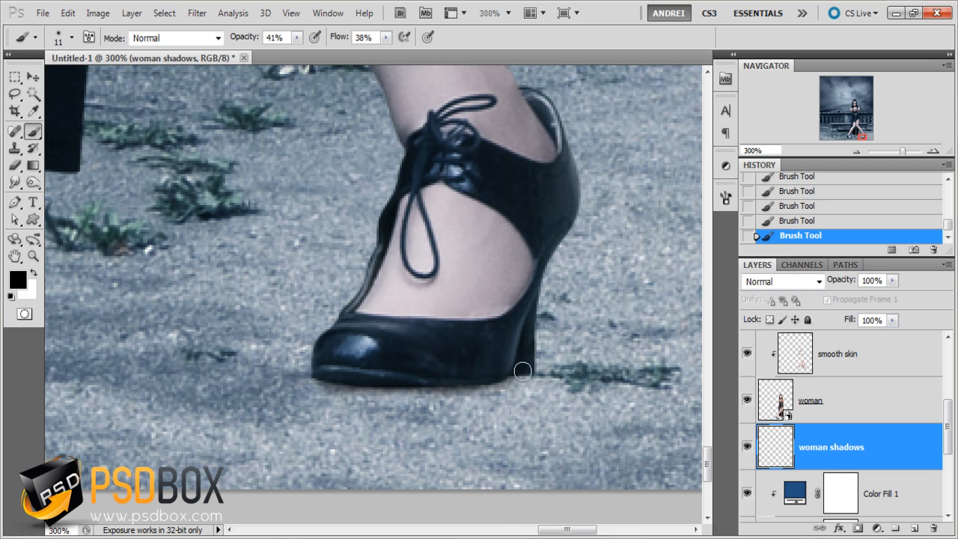
left_click_drag(522, 371, 523, 343)
- Paint wider, softer shadows on the ground around both shoes with a 58 px black brush at 20% opacity and 20% flow
left_click(242, 39)
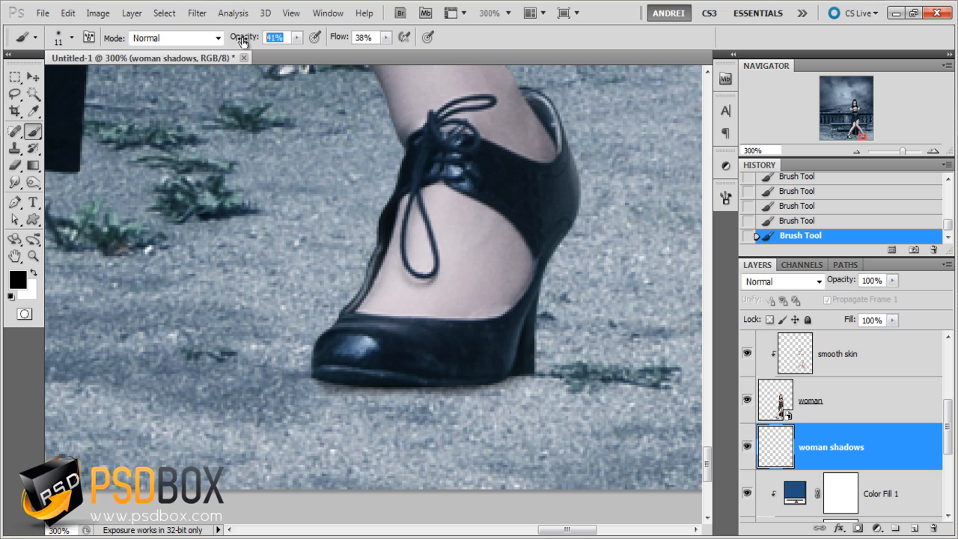
type("20")
key("Tab")
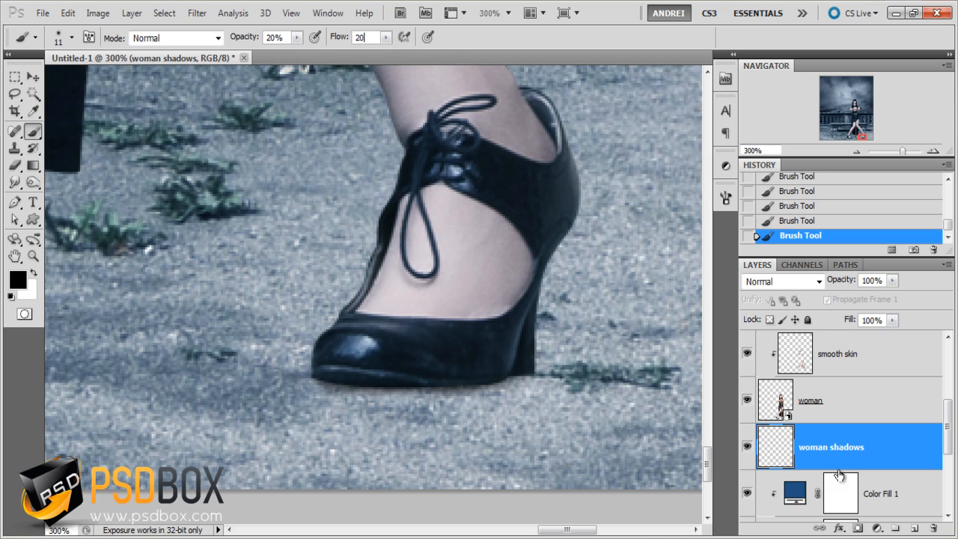
right_click(529, 301)
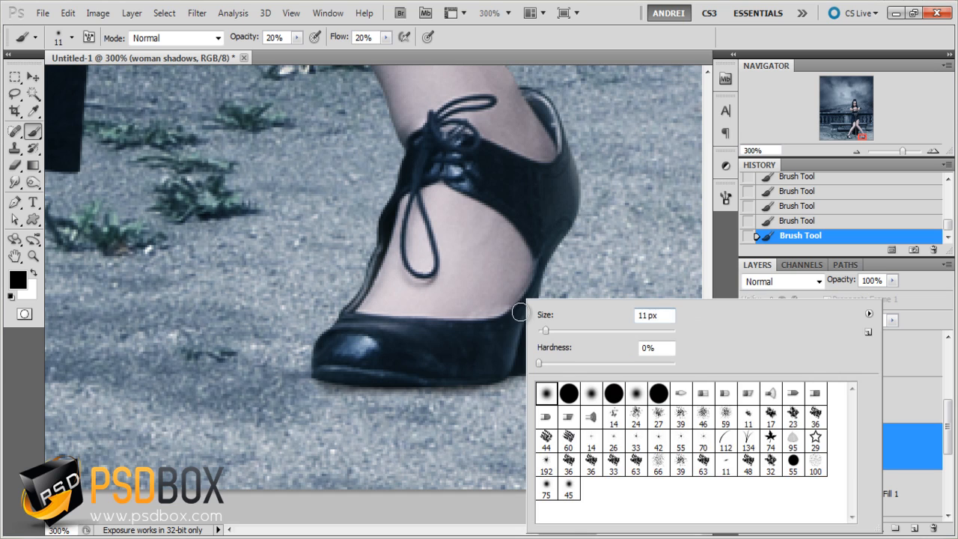
left_click(577, 330)
key("Return")
scroll(460, 348, "down", 1)
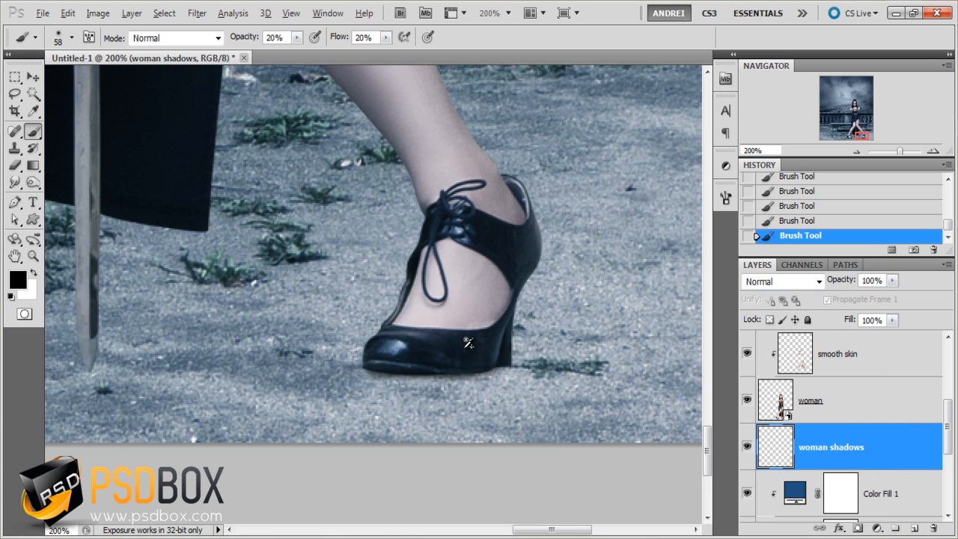
right_click(489, 300)
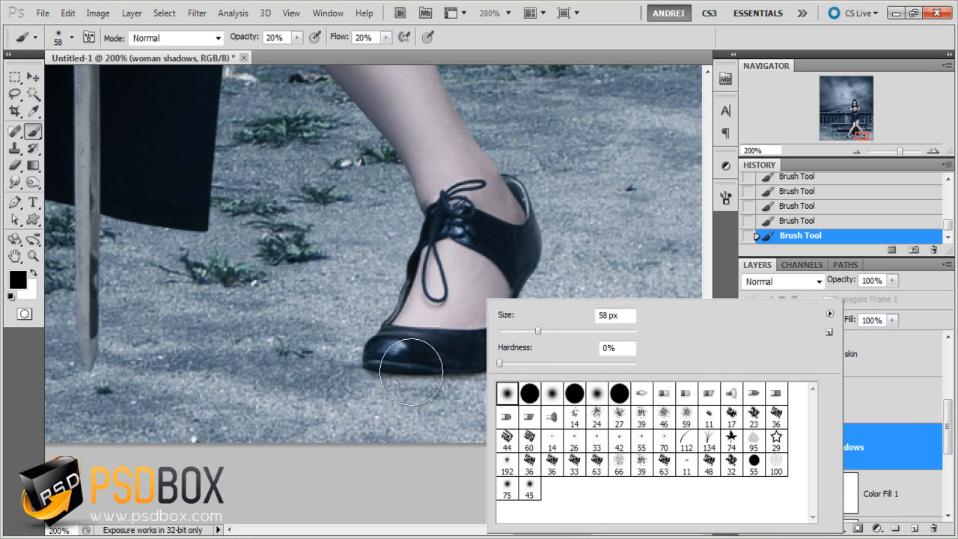
key("Return")
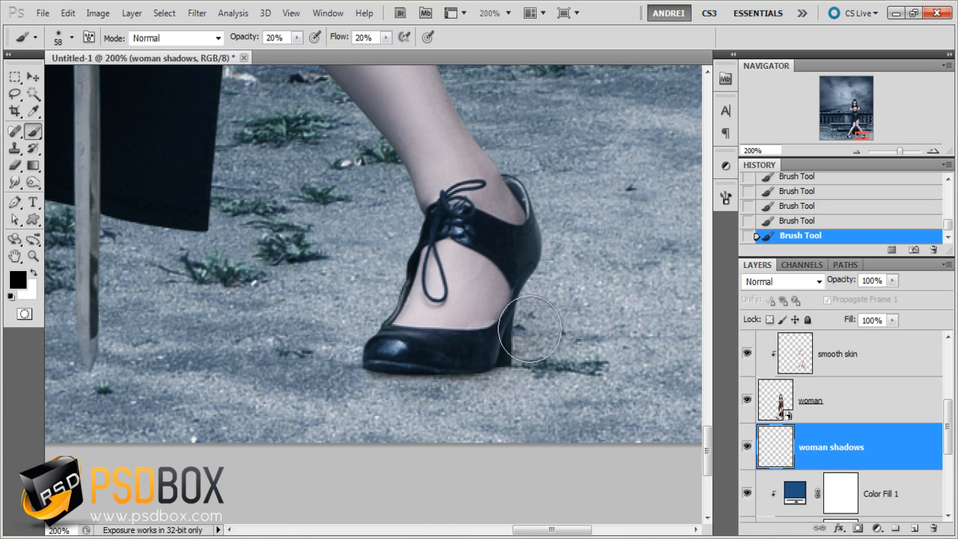
scroll(511, 333, "down", 1)
left_click_drag(506, 377, 556, 379)
mouse_move(478, 346)
left_mouse_down()
mouse_move(498, 347)
mouse_move(408, 345)
left_mouse_up()
mouse_move(172, 354)
left_mouse_down()
mouse_move(254, 353)
mouse_move(232, 334)
left_mouse_up()
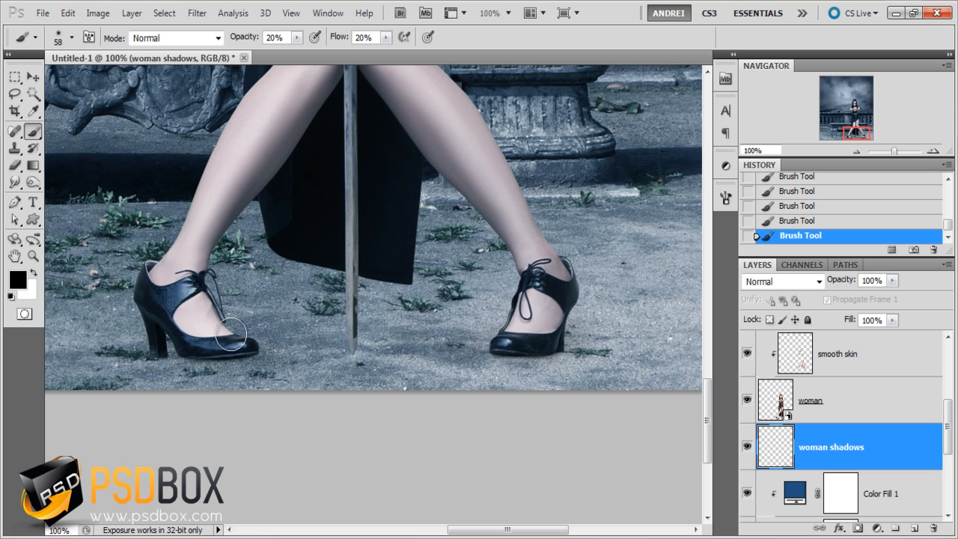
left_click_drag(147, 345, 259, 340)
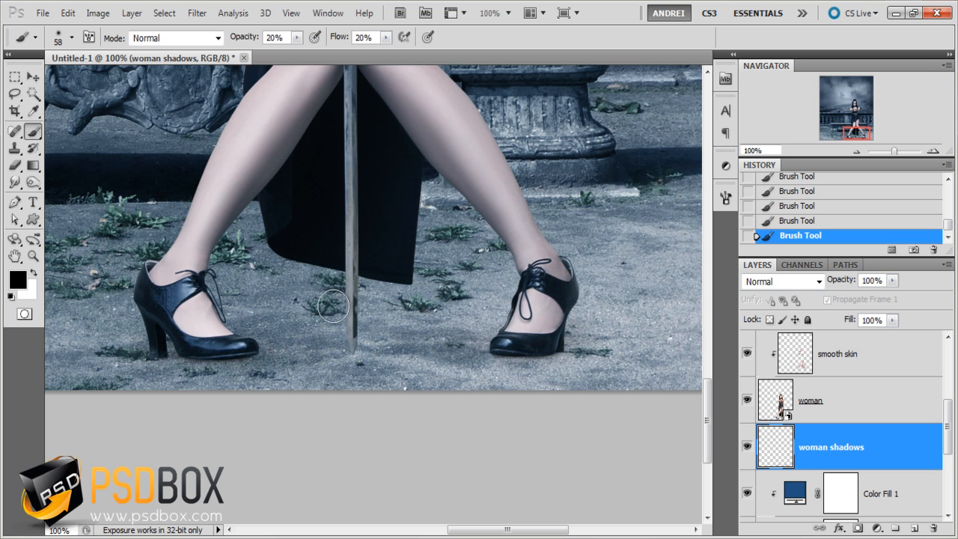
- Paint a faint black shadow on the ground along the dress's lower hem with a soft 26 px brush at 20% opacity and flow
scroll(258, 261, "up", 1)
right_click(398, 273)
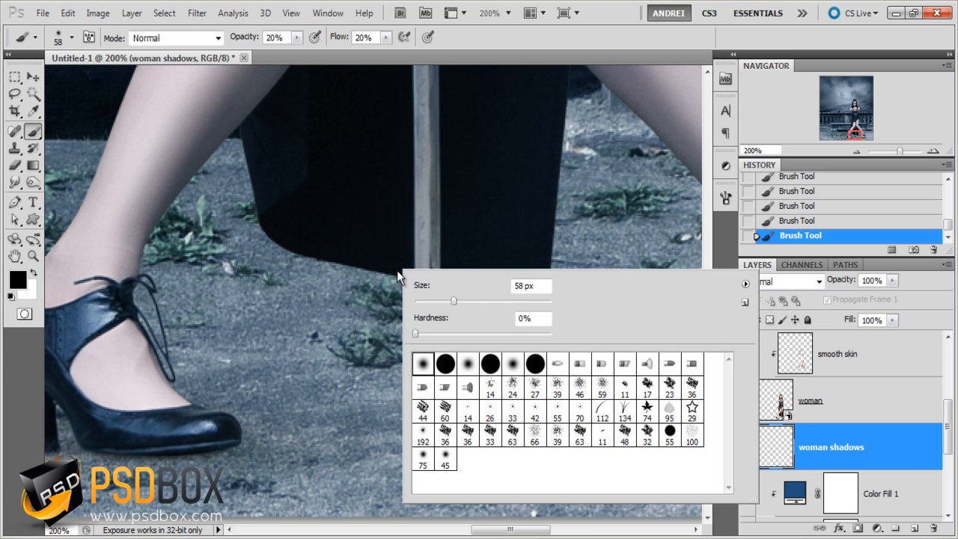
left_click(432, 302)
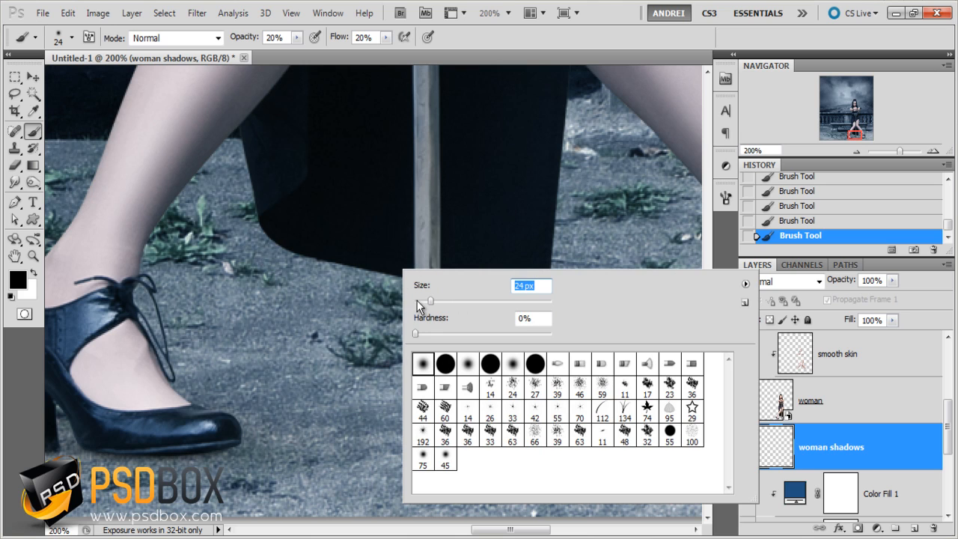
key("Return")
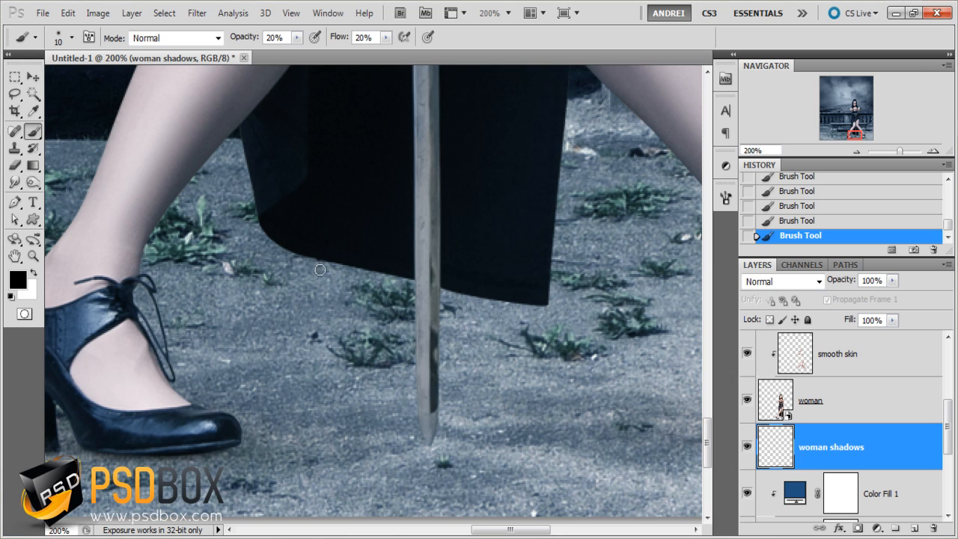
right_click(339, 275)
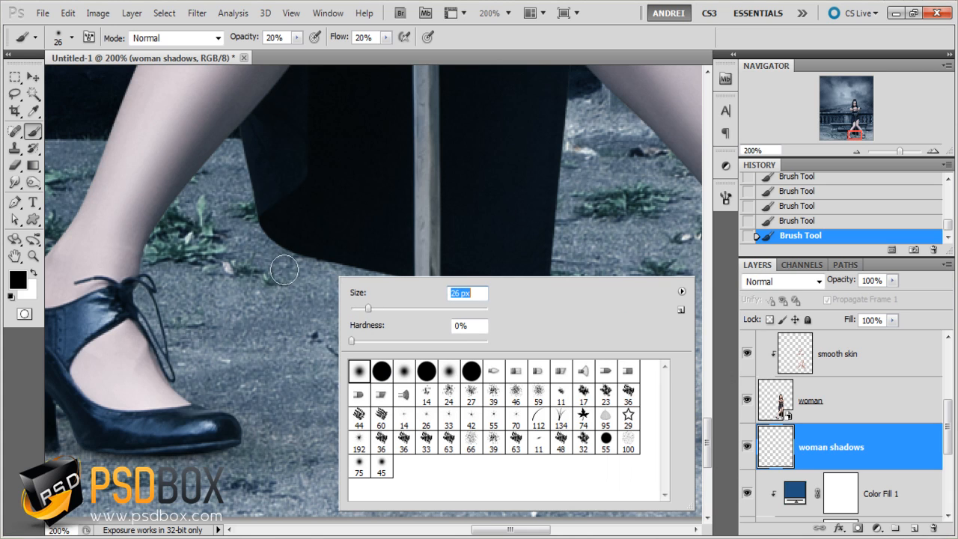
key("Return")
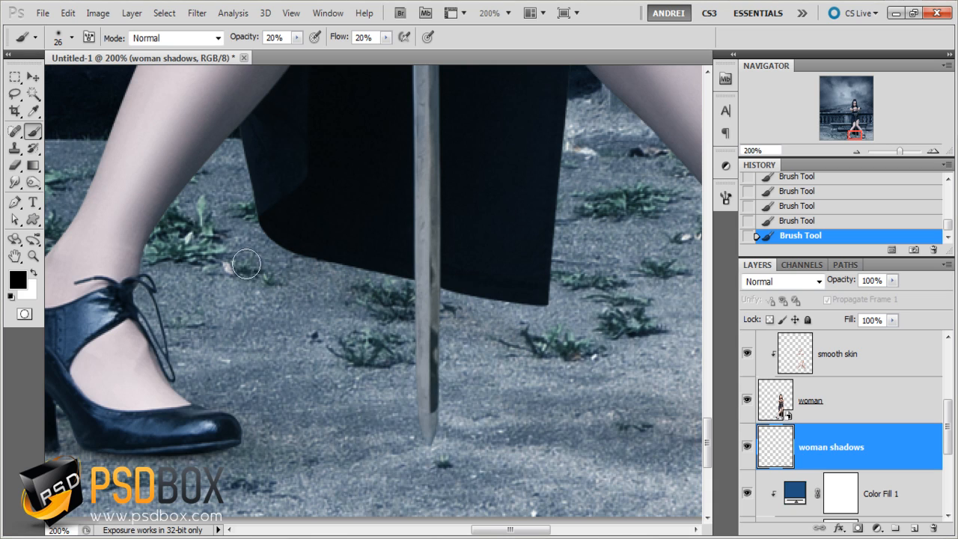
mouse_move(246, 264)
left_mouse_down()
mouse_move(547, 355)
mouse_move(288, 273)
left_mouse_up()
mouse_move(267, 235)
left_mouse_down()
mouse_move(511, 323)
mouse_move(265, 255)
mouse_move(590, 330)
mouse_move(464, 333)
left_mouse_up()
- Paint a broad, soft shadow on the ground beneath the dress and toward the shoe on the image's right with a 112 px brush
scroll(566, 332, "down", 1)
right_click(441, 330)
left_click(526, 331)
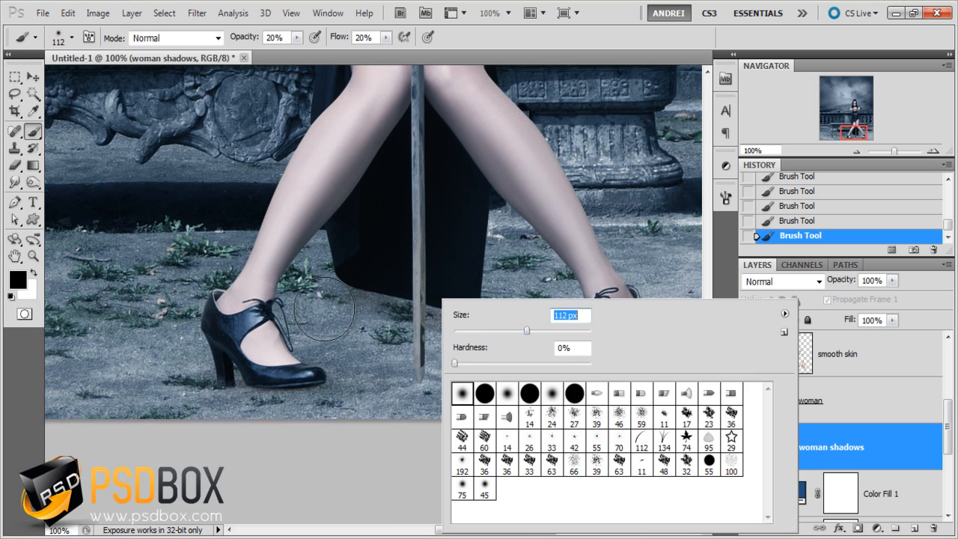
mouse_move(324, 309)
left_mouse_down()
mouse_move(459, 332)
mouse_move(581, 335)
mouse_move(507, 334)
left_mouse_up()
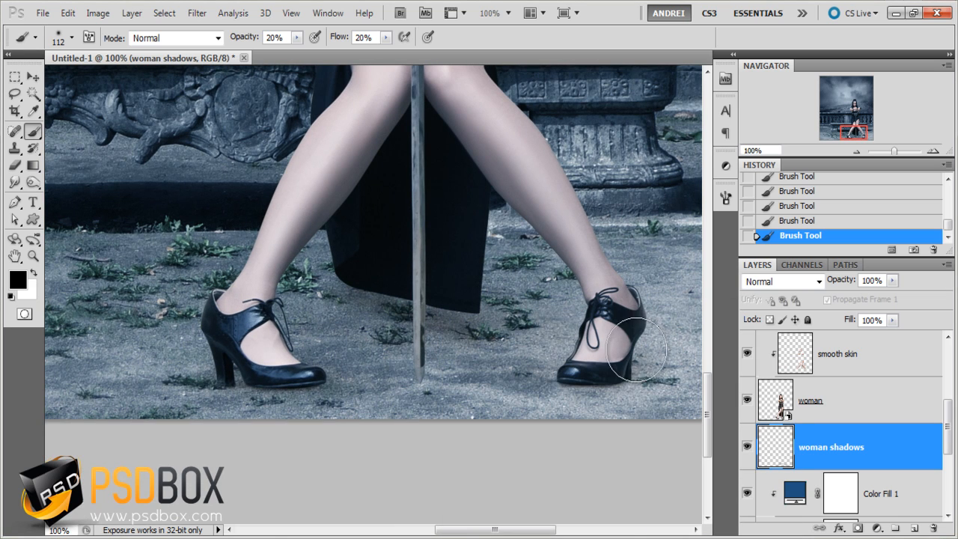
mouse_move(636, 349)
left_mouse_down()
mouse_move(310, 340)
mouse_move(381, 321)
mouse_move(262, 312)
mouse_move(229, 323)
mouse_move(512, 356)
mouse_move(637, 349)
left_mouse_up()
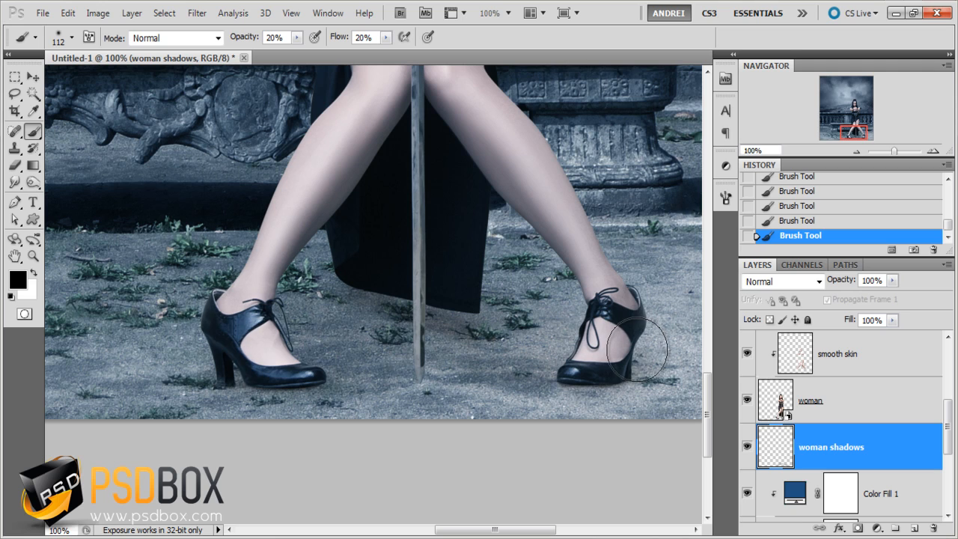
right_click(473, 300)
left_click(526, 327)
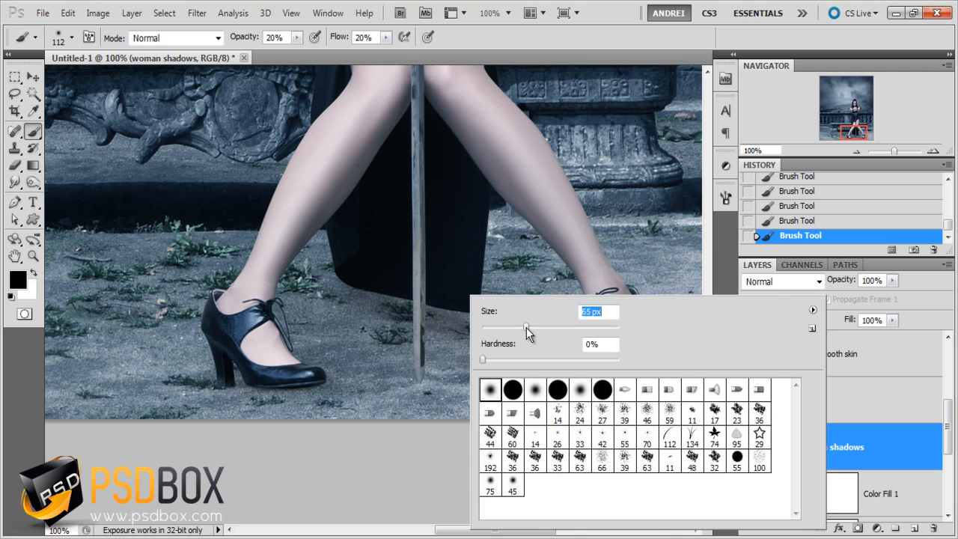
left_click_drag(526, 327, 512, 327)
type("ww")
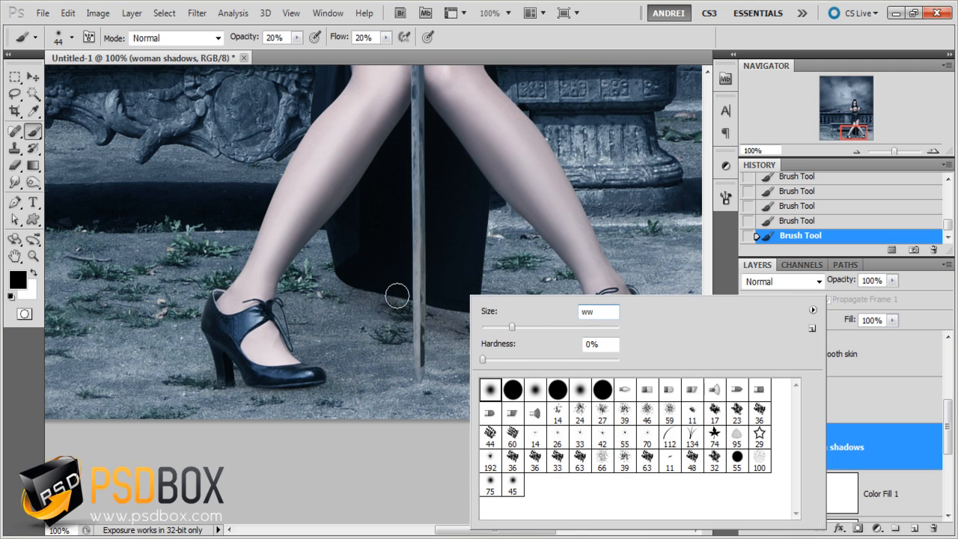
key("Return")
left_click(491, 328)
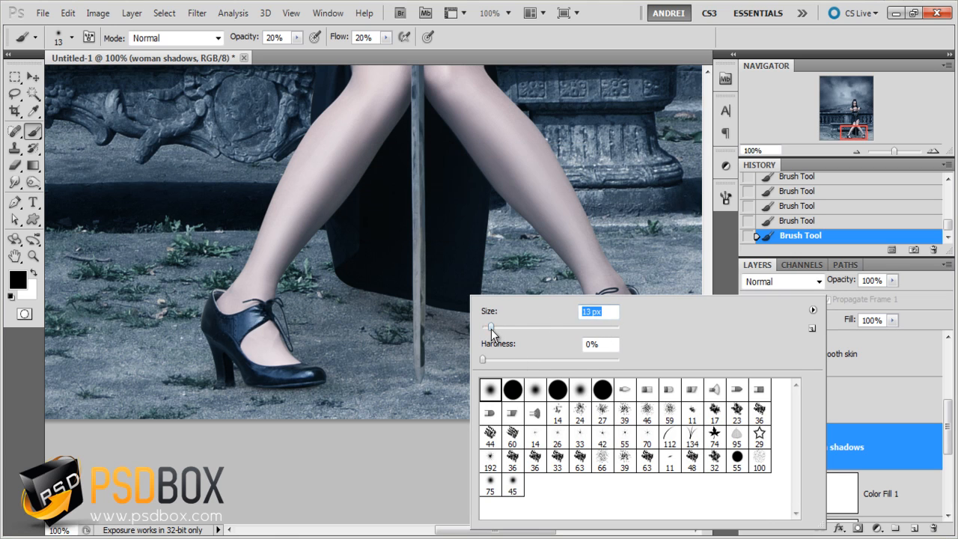
key("Return")
right_click(365, 290)
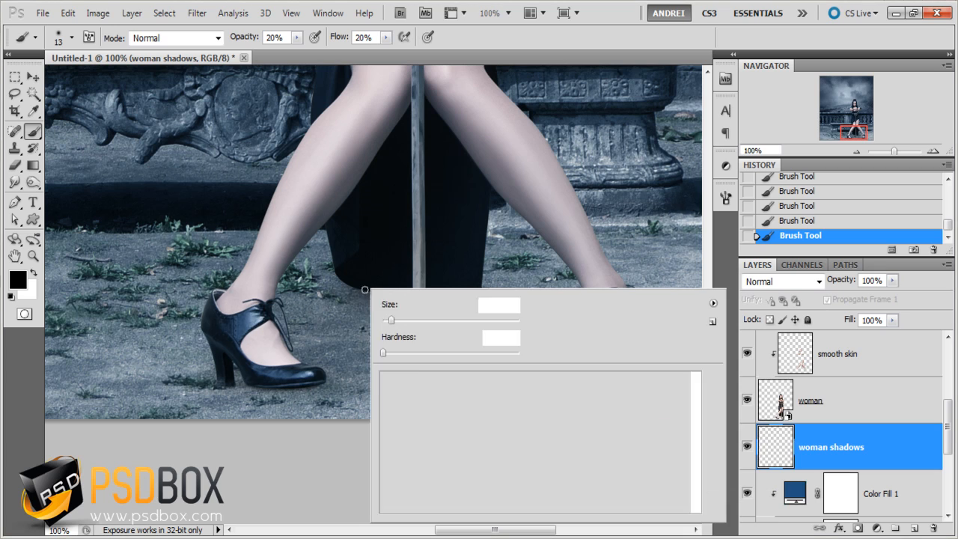
left_click(418, 321)
key("Return")
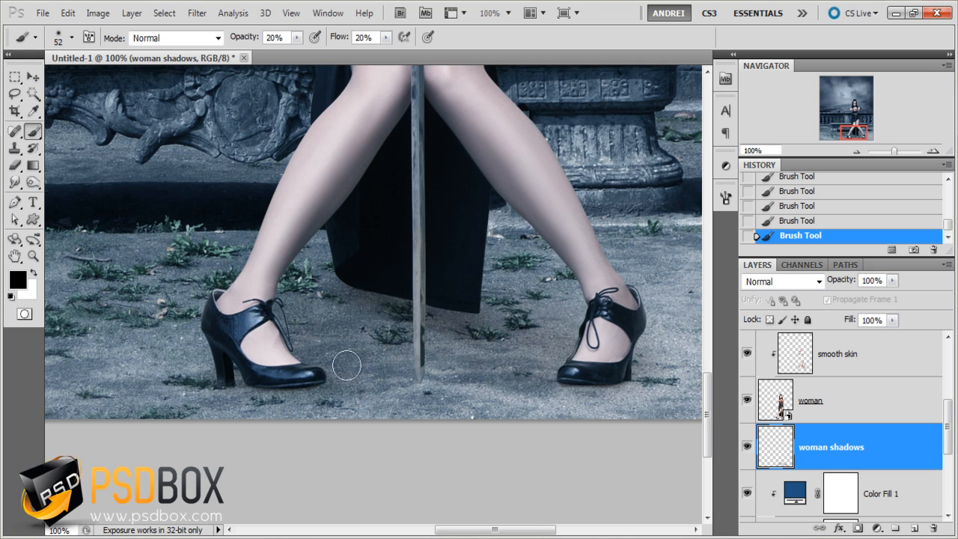
- Paint soft shadows on the ground between and around both shoes with a 77 px brush
key("ctrl+minus")
right_click(494, 333)
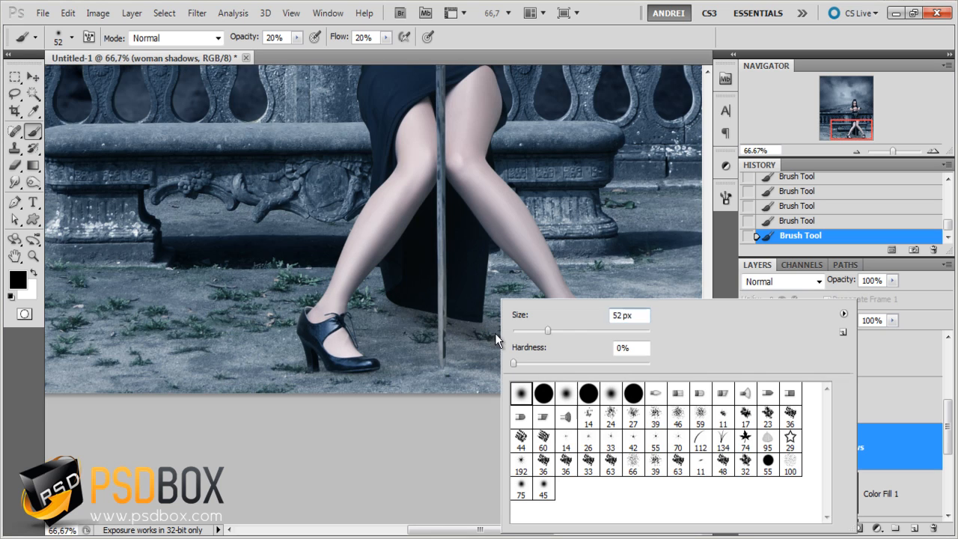
left_click(567, 331)
key("Return")
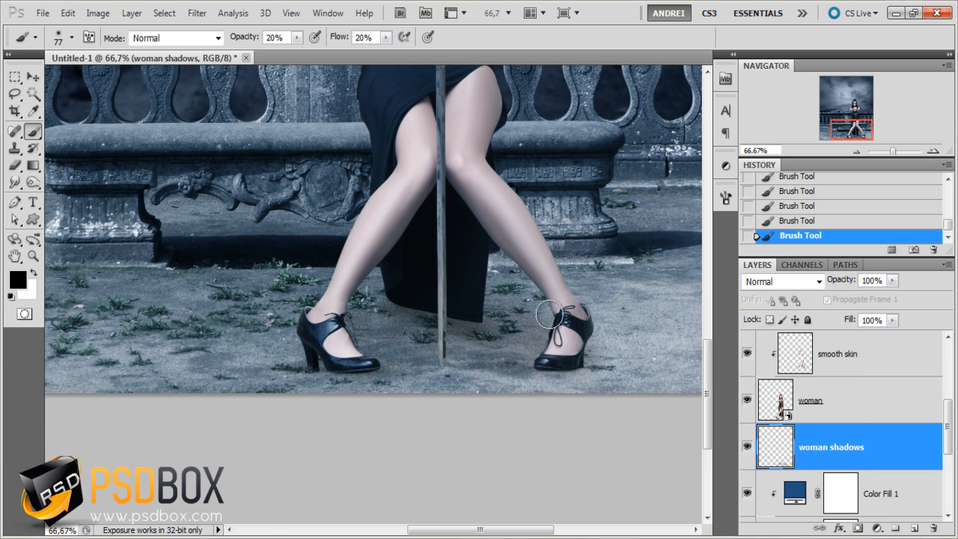
left_click_drag(308, 377, 581, 367)
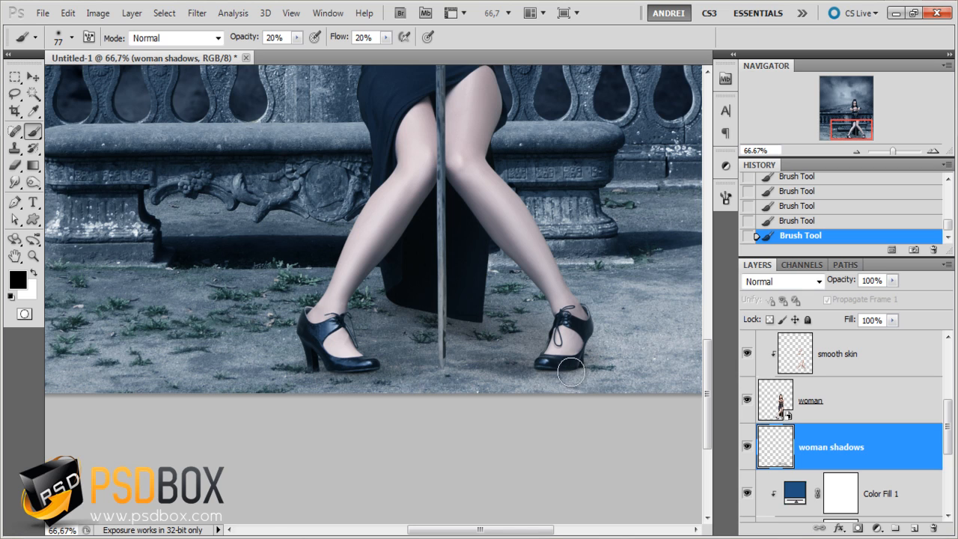
- Paint a shadow on the bench seat beside the thigh on the image's right with a 24 px brush at 20% opacity
left_click_drag(527, 287, 483, 374)
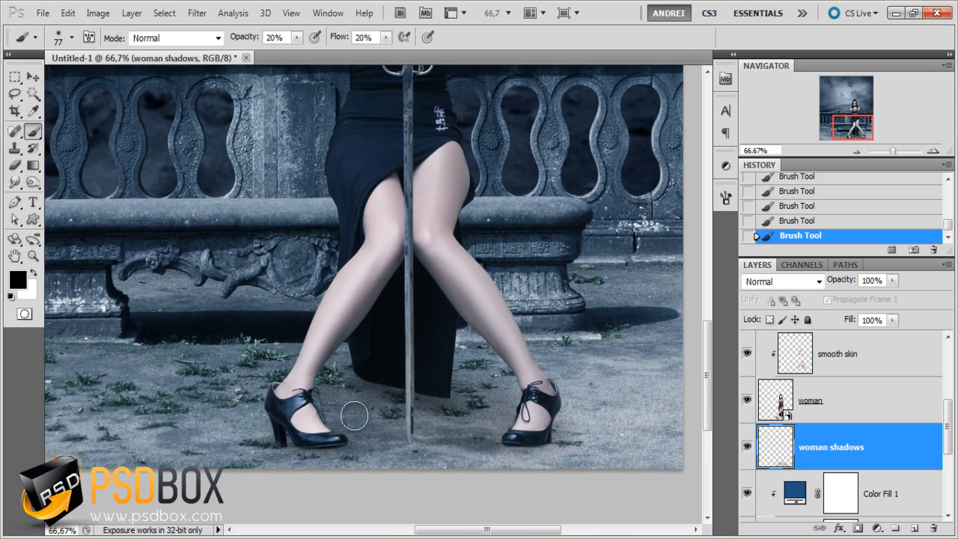
left_click_drag(409, 303, 400, 374)
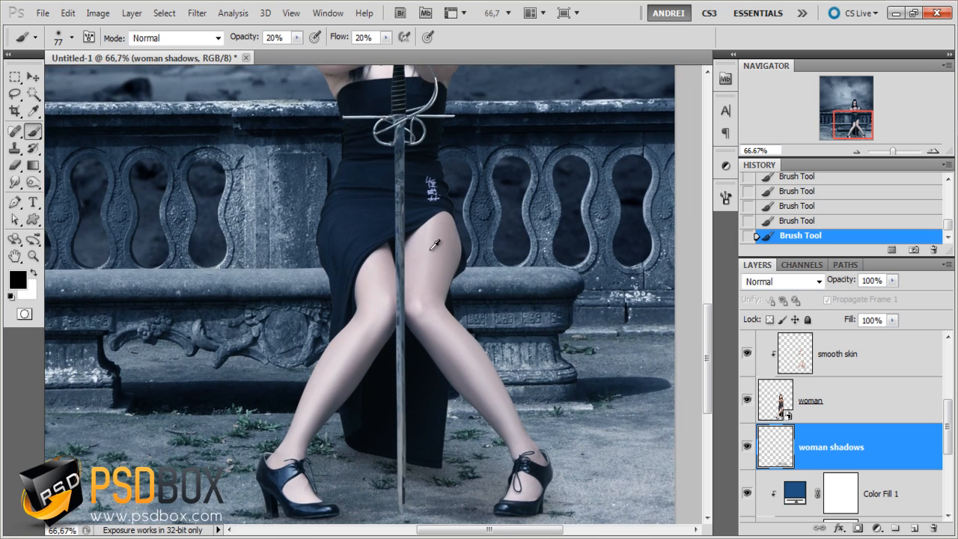
left_click(435, 276, "ctrl")
left_click(451, 273, "ctrl")
left_click_drag(534, 299, 475, 310)
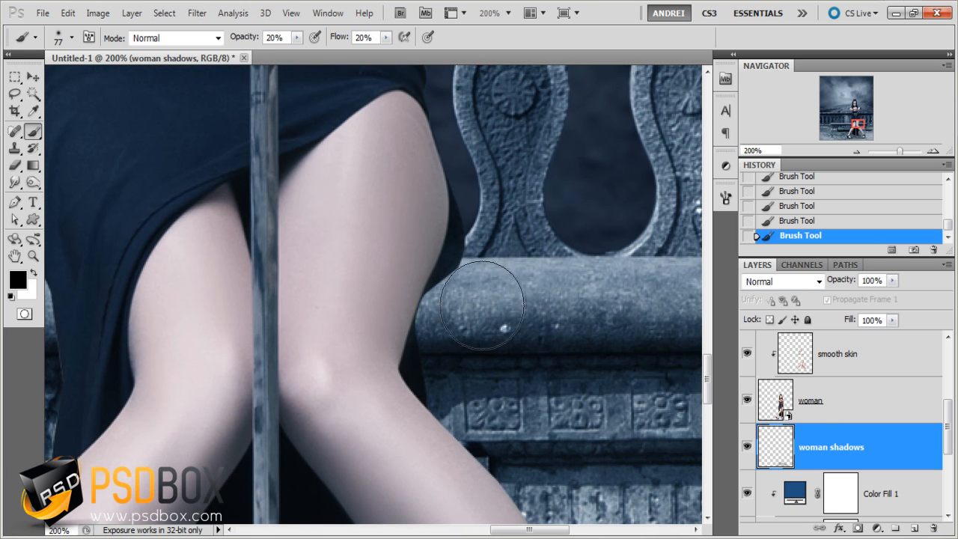
right_click(473, 276)
left_click(500, 304)
left_click(462, 268)
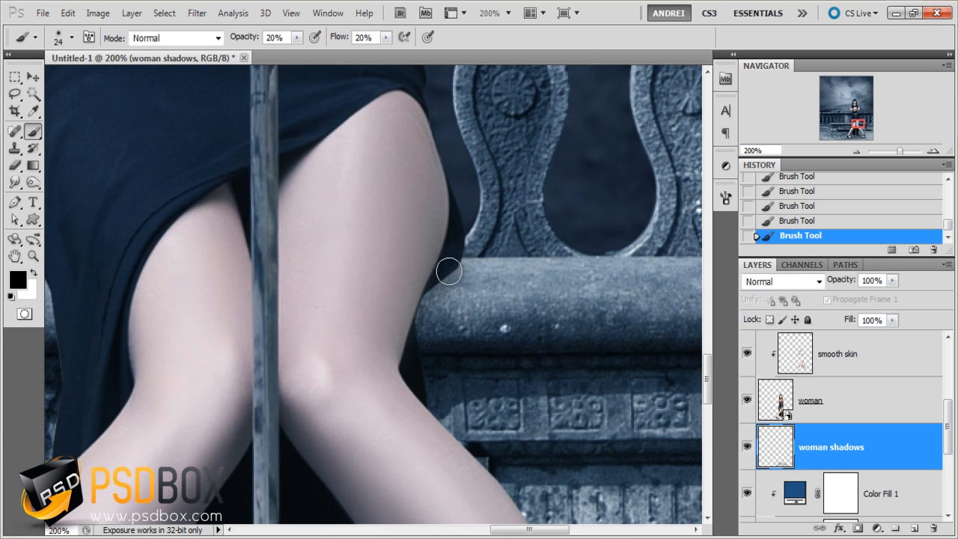
- Paint and rework a contact shadow on the bench along the dress's edge on the image's left with a 16 px, 12% hardness brush at 31% opacity
left_click_drag(443, 325, 658, 347)
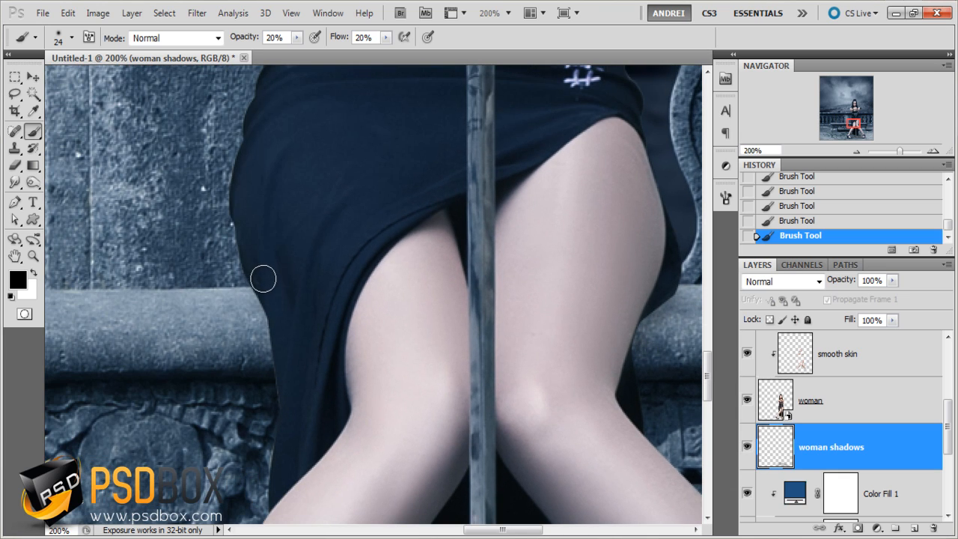
key("3")
key("1")
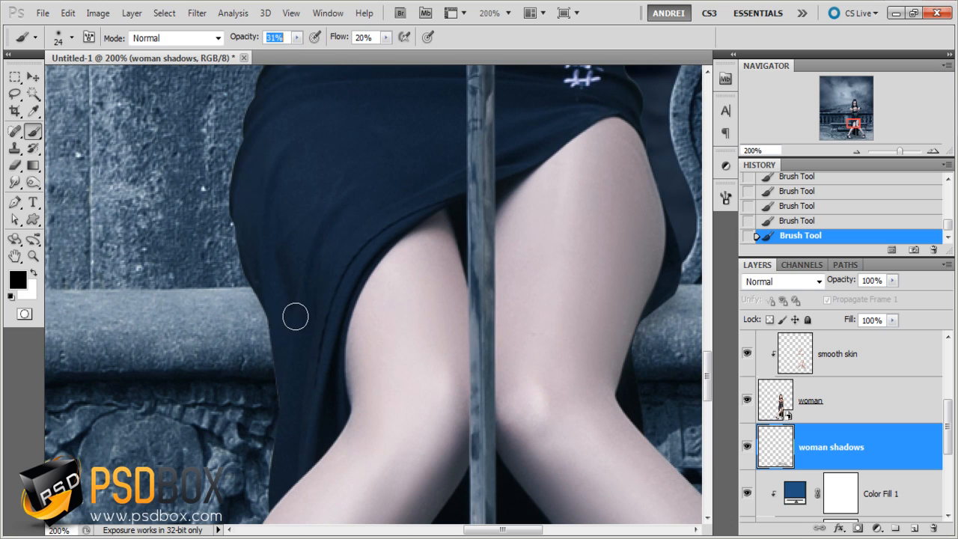
right_click(336, 330)
left_click_drag(333, 332, 330, 331)
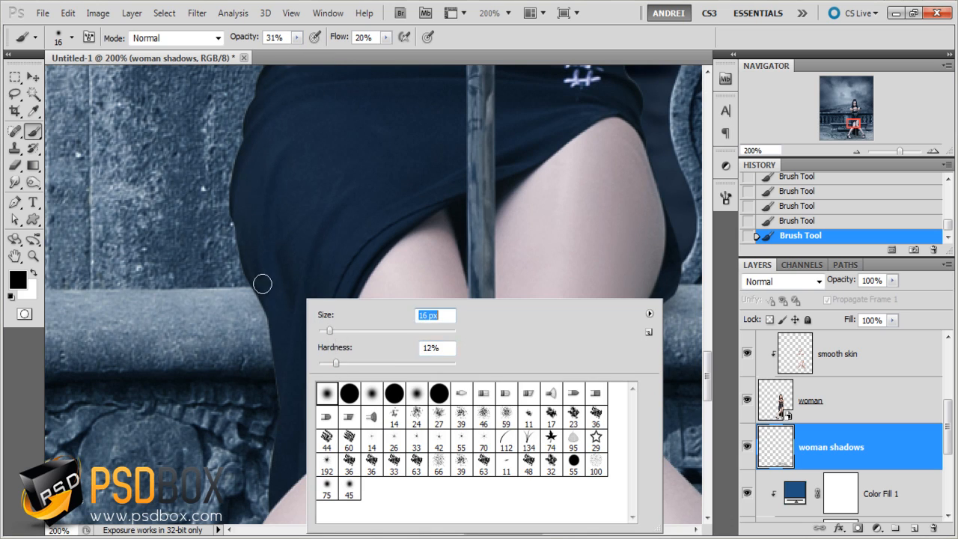
left_click(265, 298)
mouse_move(253, 290)
left_mouse_down()
mouse_move(277, 379)
mouse_move(260, 296)
mouse_move(276, 331)
mouse_move(292, 383)
left_mouse_up()
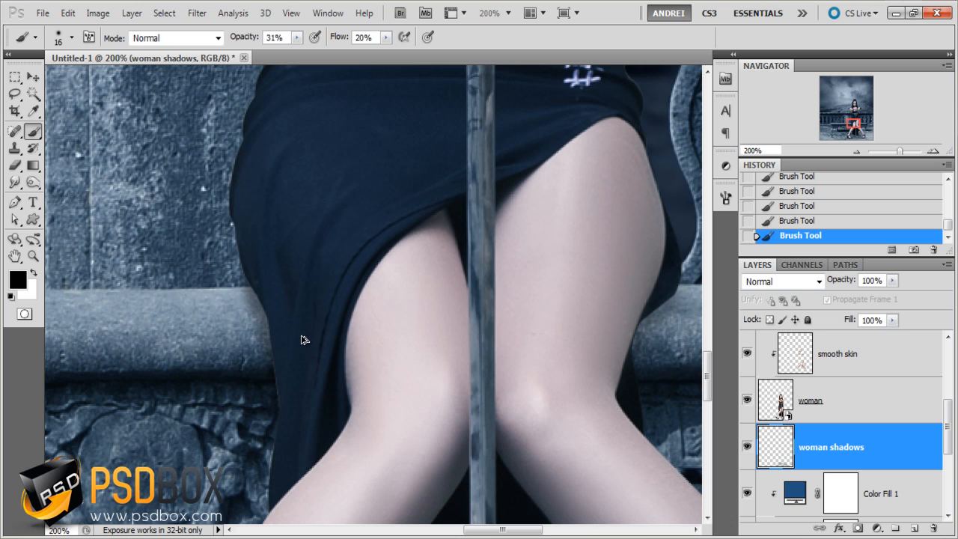
key("ctrl+alt+z")
key("ctrl+alt+z")
key("ctrl+alt+z")
left_click_drag(272, 346, 266, 315)
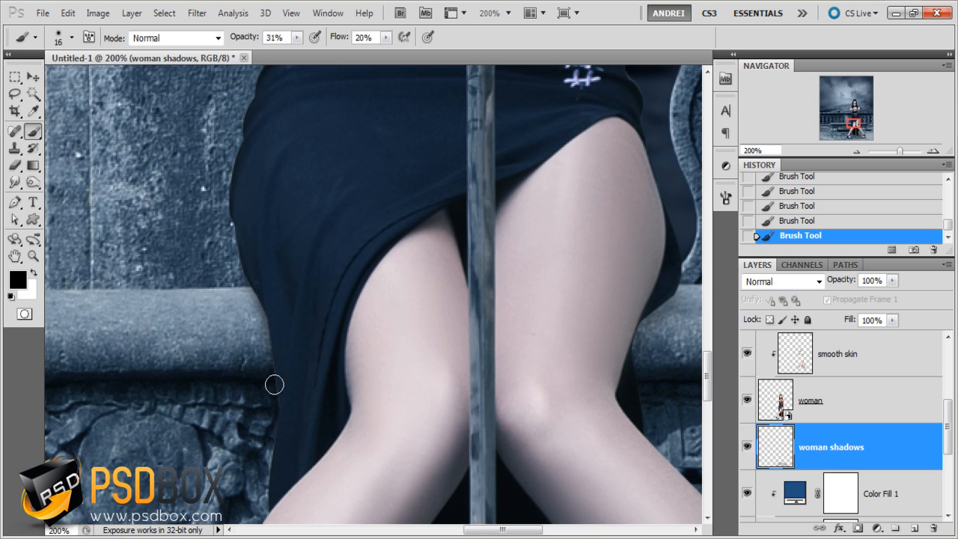
- Soften the bench shadow beside the thigh on the image's right with a 46 px brush at 14% opacity and 11% flow
left_click_drag(584, 366, 432, 348)
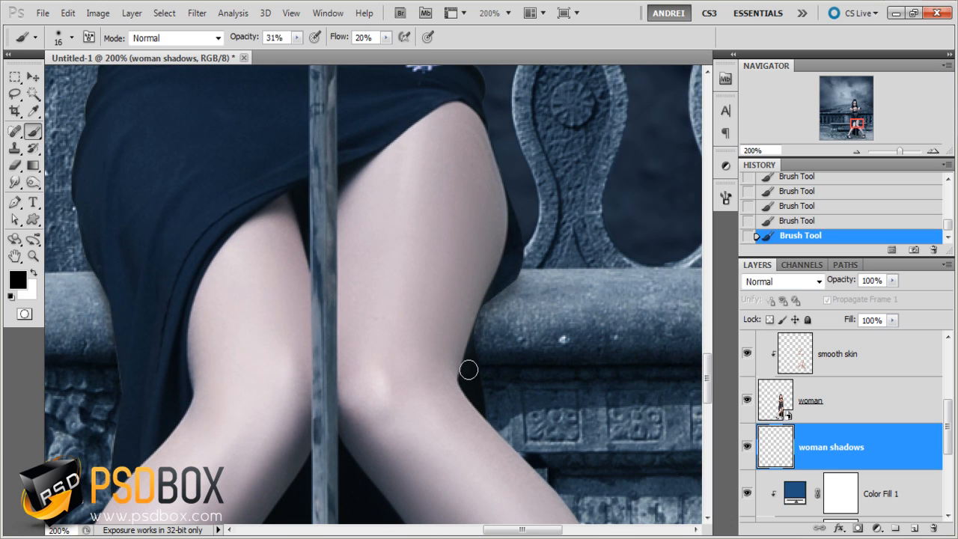
left_click(296, 37)
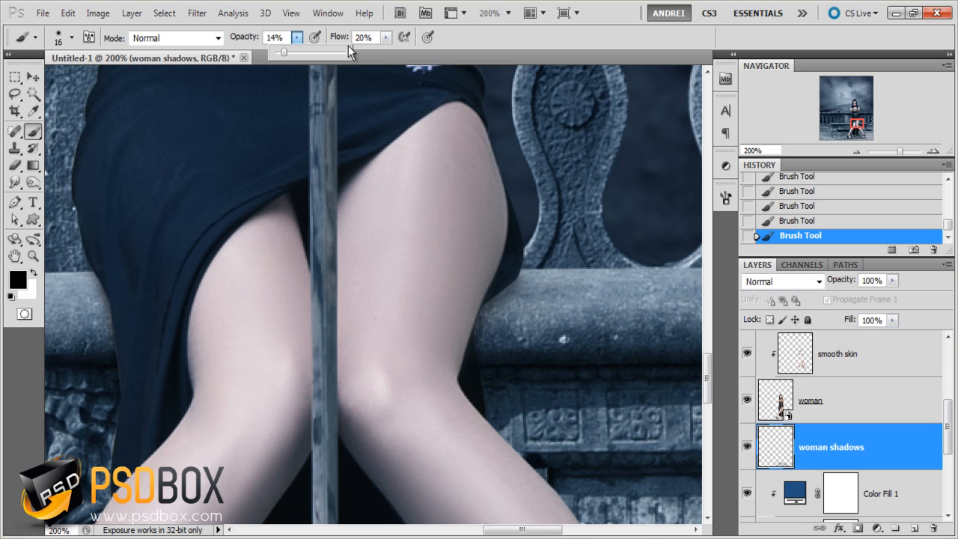
left_click(386, 38)
left_click_drag(385, 50, 380, 50)
right_click(517, 281)
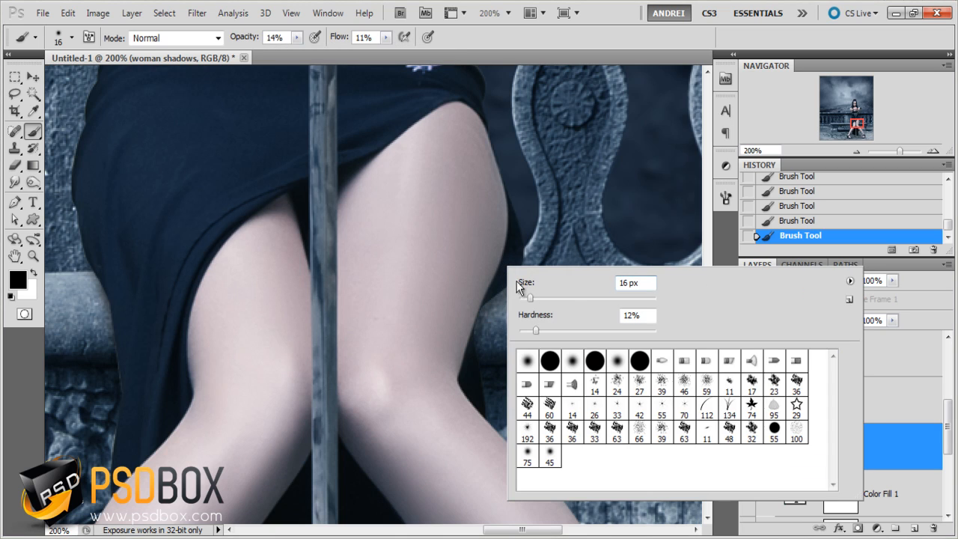
left_click(550, 299)
key("Return")
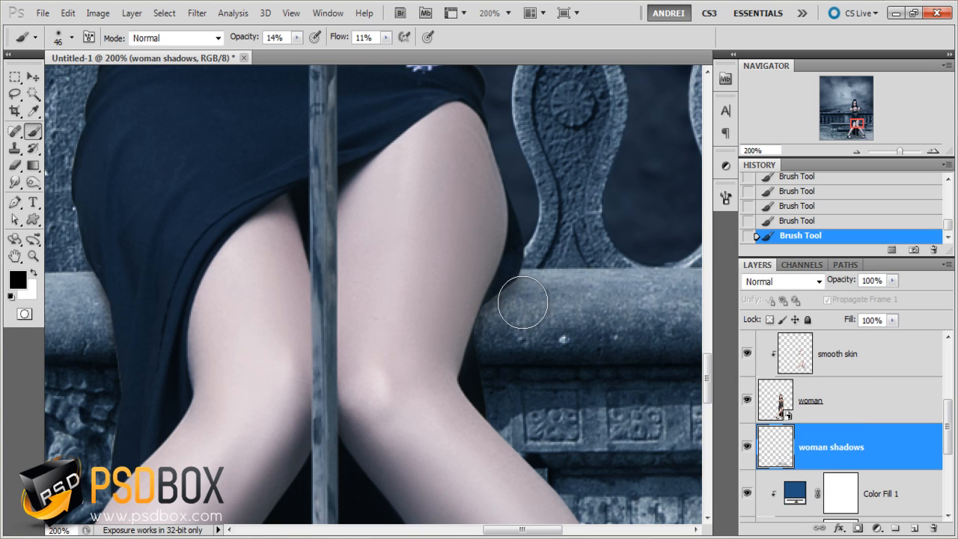
- Paint a wider, fainter shadow on the bench seat next to the dress's edge on the image's left
scroll(514, 307, "down", 1)
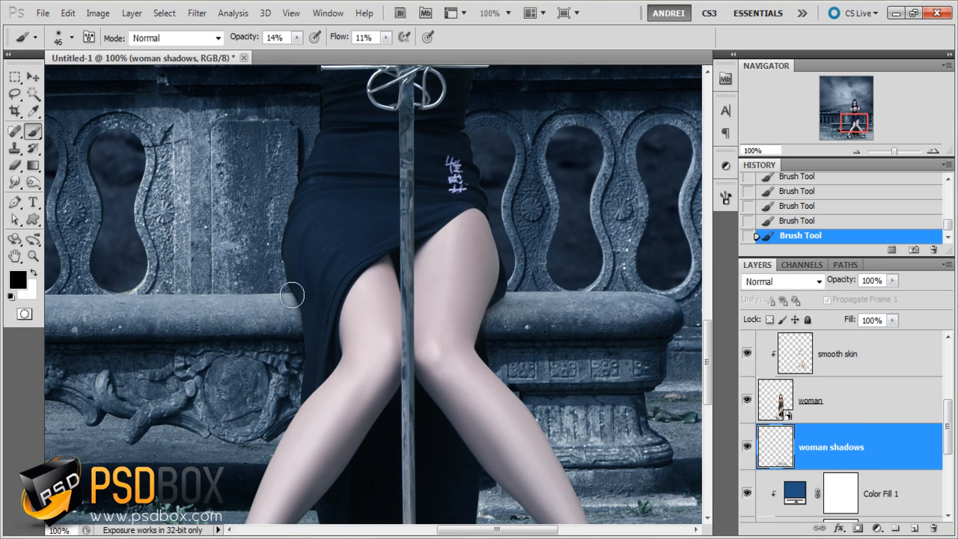
scroll(228, 329, "up", 1)
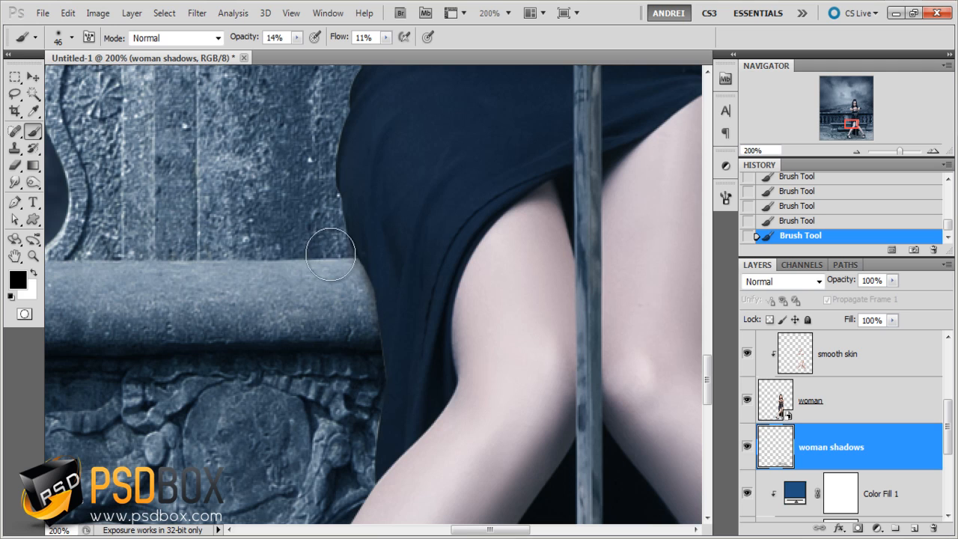
mouse_move(349, 324)
left_mouse_down()
mouse_move(289, 311)
mouse_move(365, 302)
mouse_move(223, 297)
mouse_move(371, 290)
mouse_move(339, 280)
left_mouse_up()
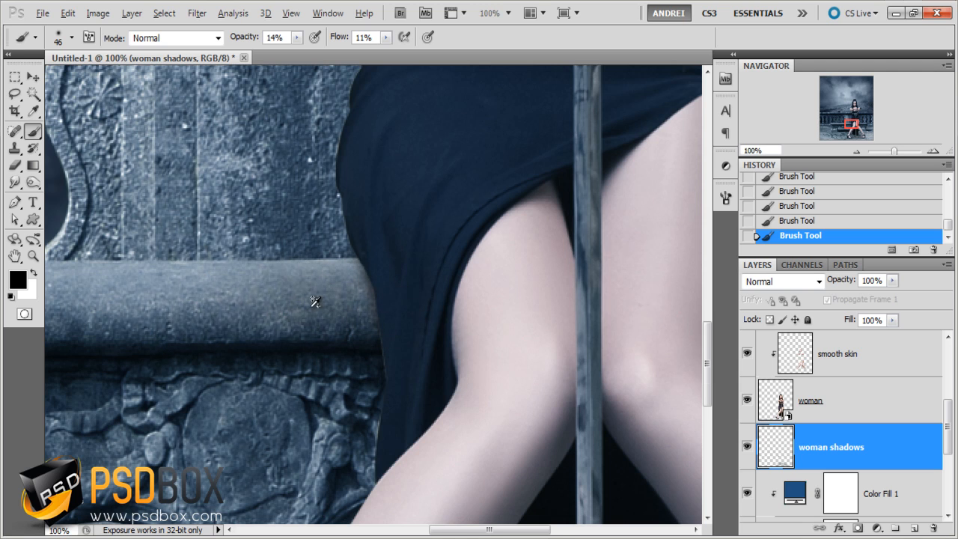
- Darken the ground around the dress's hem and behind the legs with a 71 px brush at 14% opacity and 11% flow
key("ctrl+minus")
key("ctrl+minus")
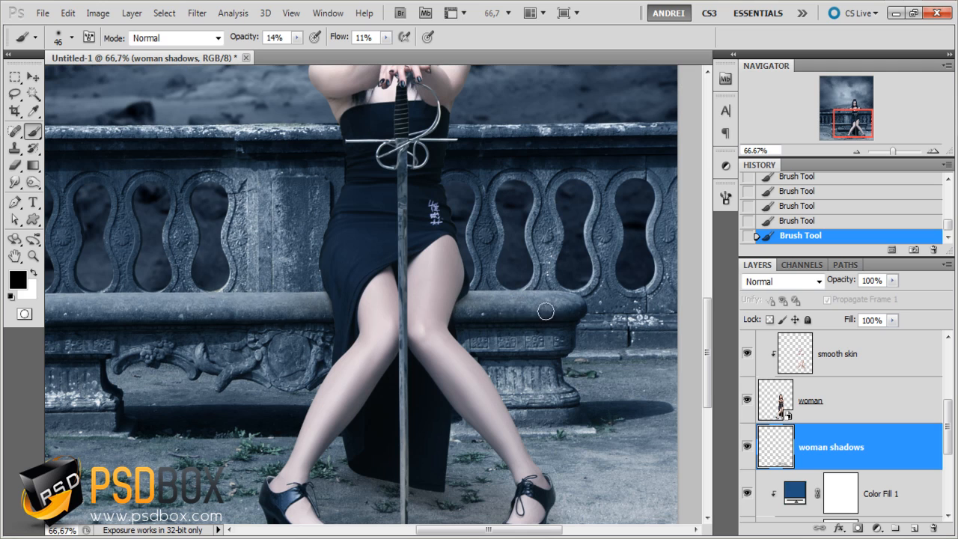
right_click(502, 345)
left_click_drag(543, 330, 548, 330)
key("Return")
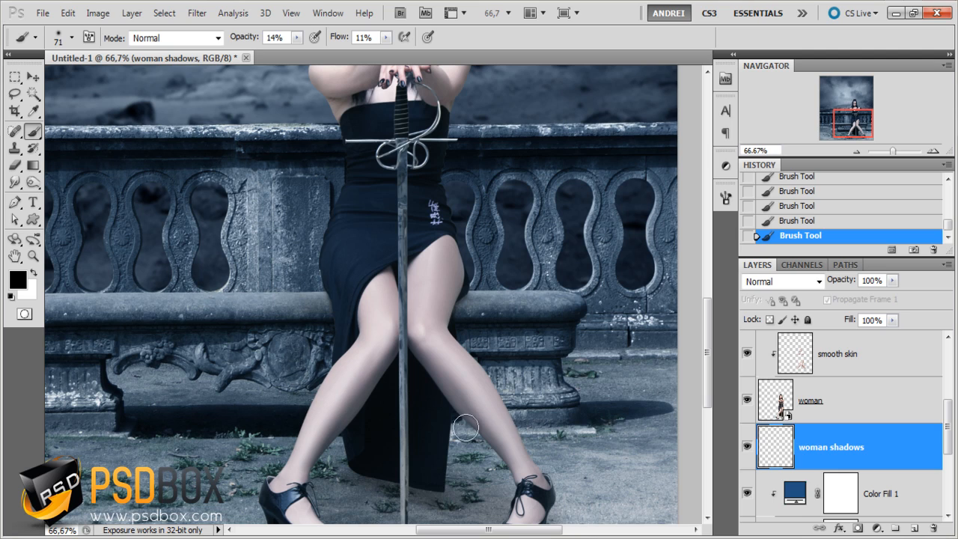
mouse_move(485, 466)
left_mouse_down()
mouse_move(492, 469)
mouse_move(430, 462)
mouse_move(512, 478)
mouse_move(506, 457)
mouse_move(492, 468)
left_mouse_up()
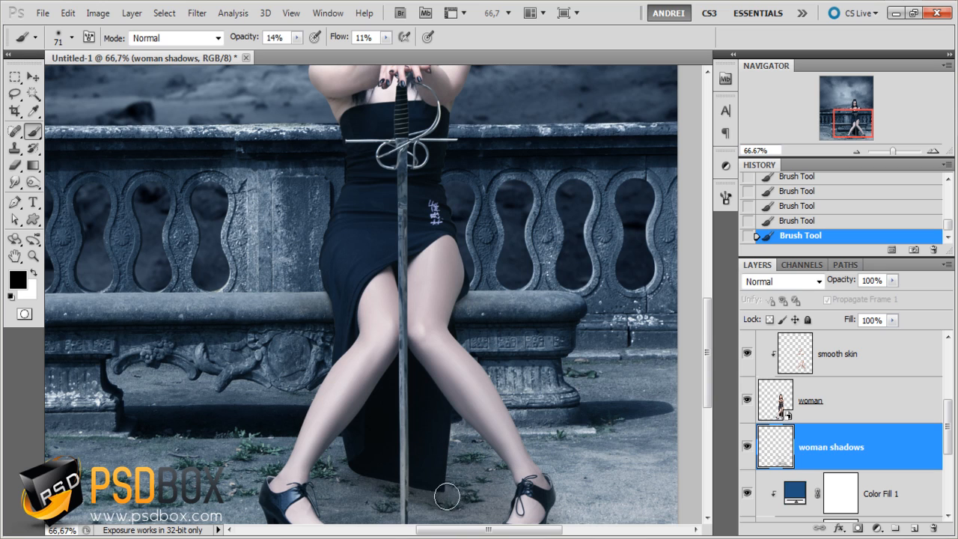
left_click_drag(445, 494, 432, 436)
left_click_drag(369, 427, 373, 419)
left_click_drag(280, 449, 305, 455)
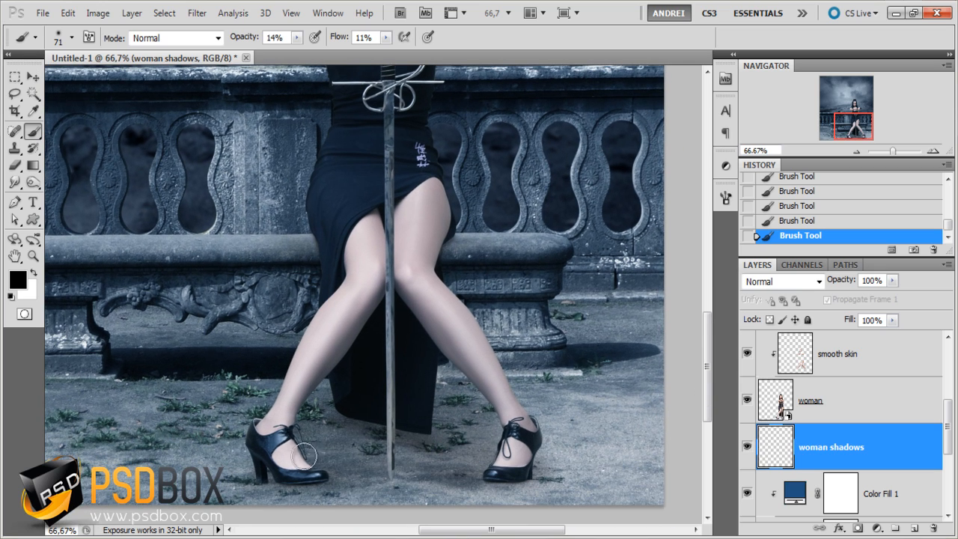
- Blend broad, faint shadows across the ground between the shoes and beneath the dress with a 133 px brush
right_click(377, 347)
left_click_drag(481, 330, 515, 330)
left_click_drag(351, 435, 274, 444)
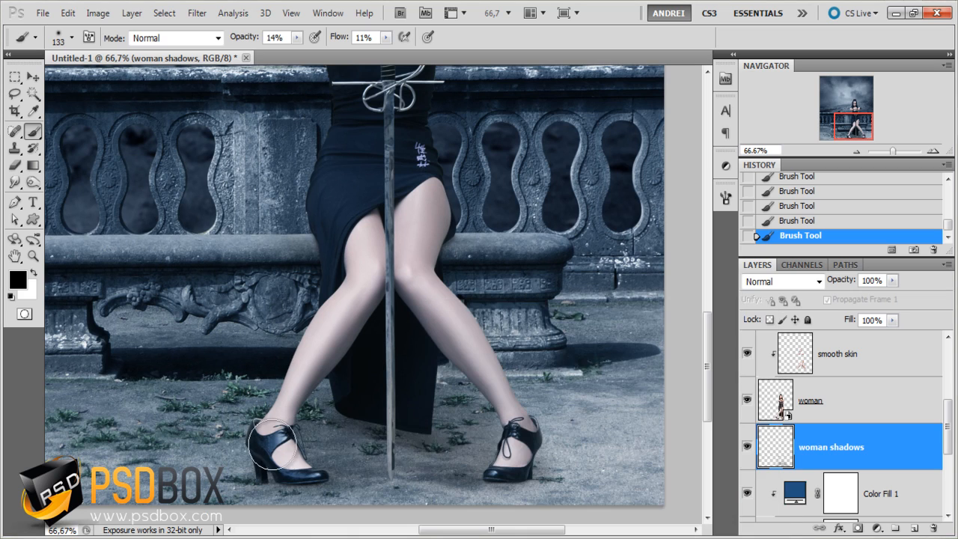
mouse_move(401, 384)
left_mouse_down()
mouse_move(411, 405)
mouse_move(499, 426)
left_mouse_up()
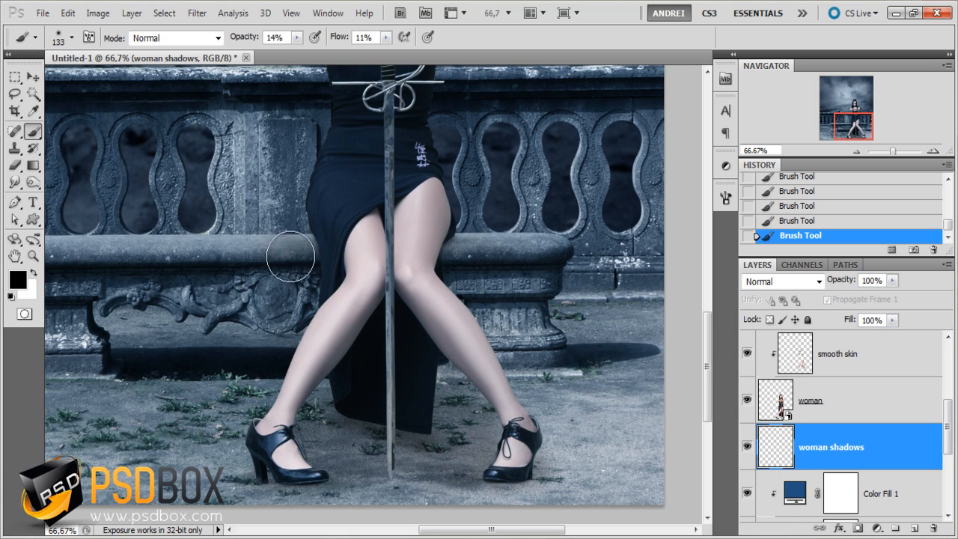
- Compare the bench and ground around the woman with the woman shadows layer hidden and shown
left_click_drag(291, 256, 277, 370)
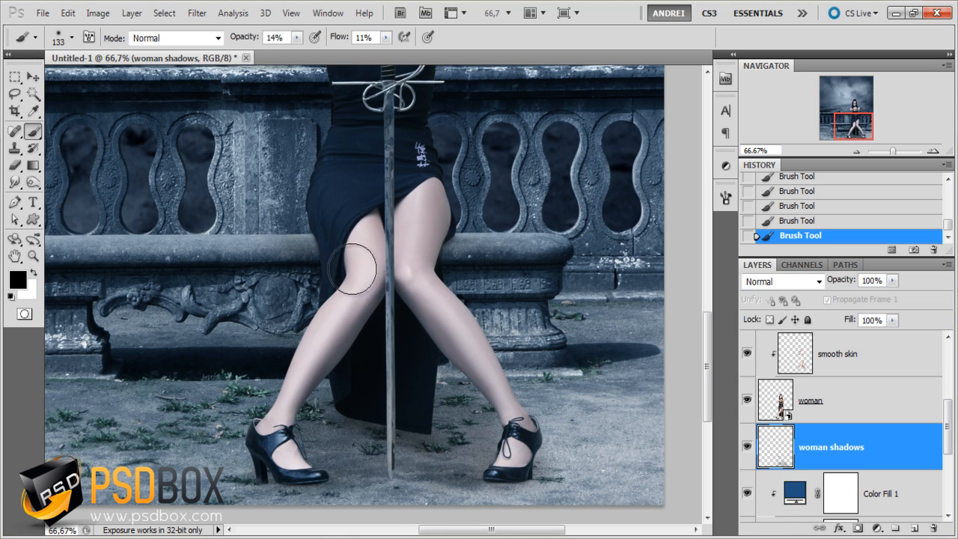
left_click(747, 447)
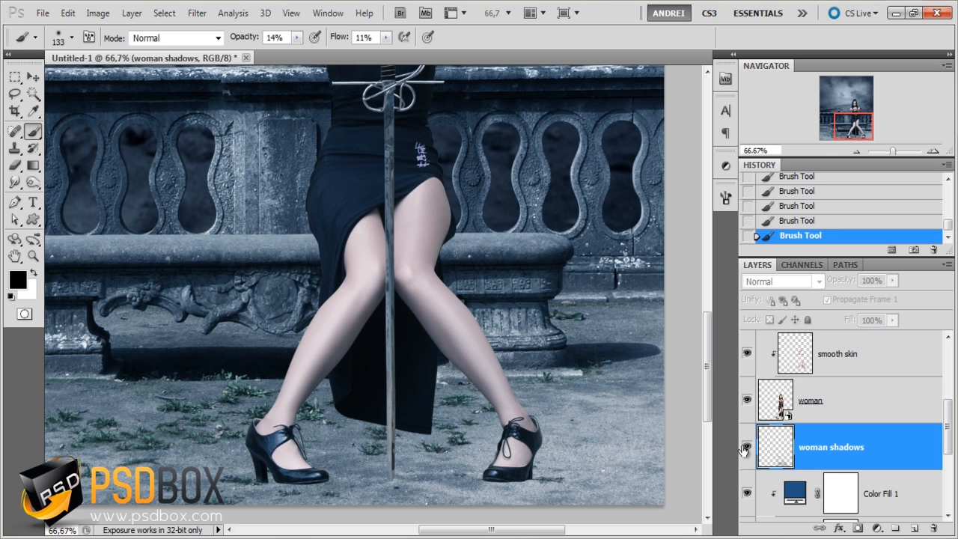
left_click(746, 448)
left_click_drag(461, 309, 454, 353)
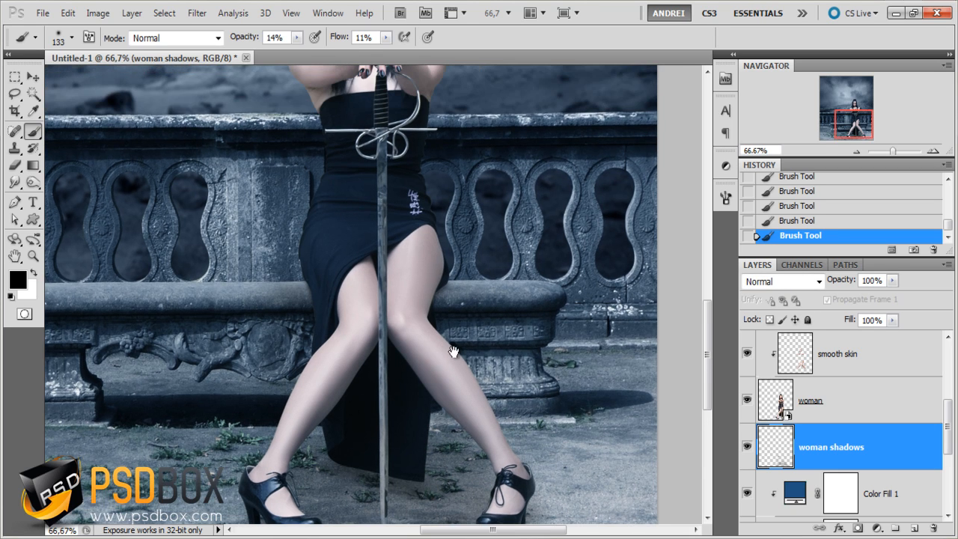
scroll(457, 347, "down", 1)
scroll(458, 408, "up", 1)
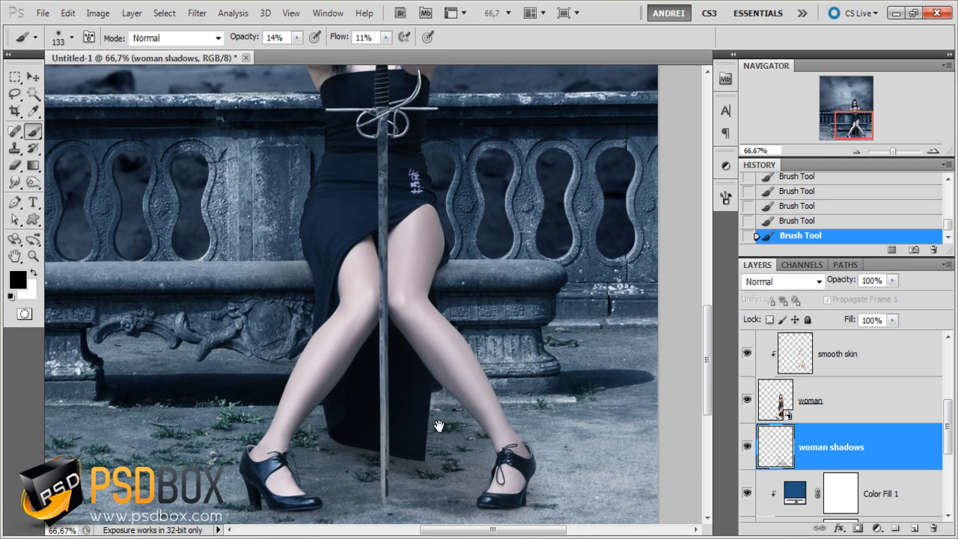
left_click_drag(455, 413, 447, 388)
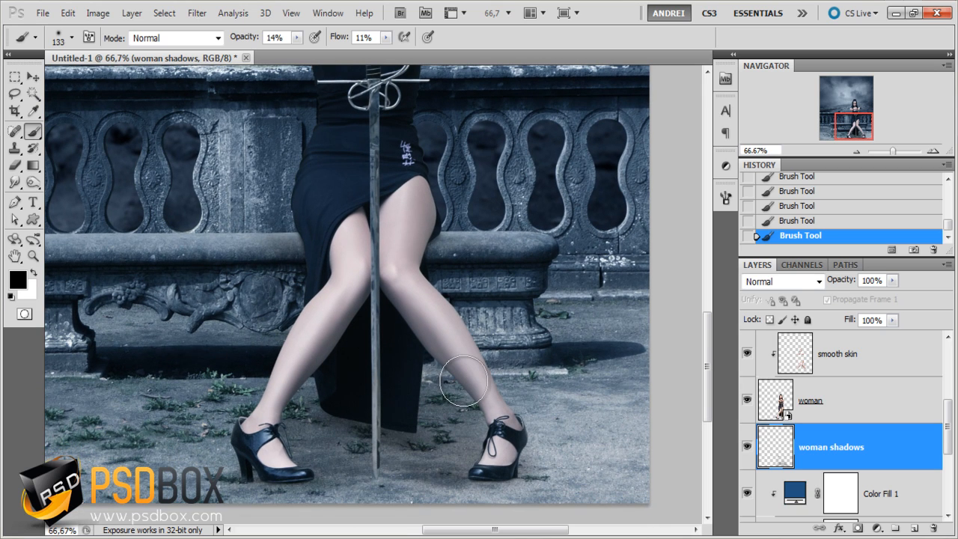
- Colorize the woman shadows layer with Hue/Saturation at hue 191, saturation 56 and lightness +3
key("ctrl+u")
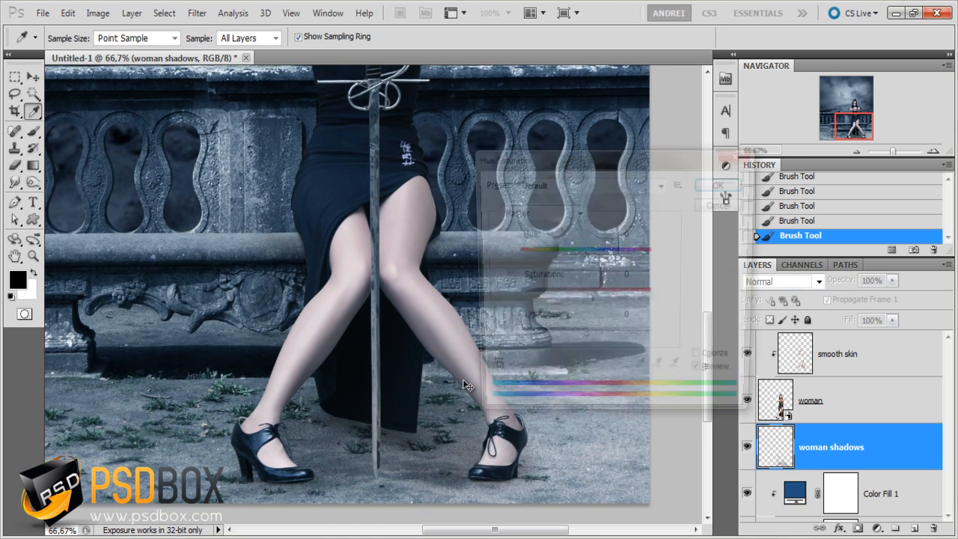
left_click(702, 362)
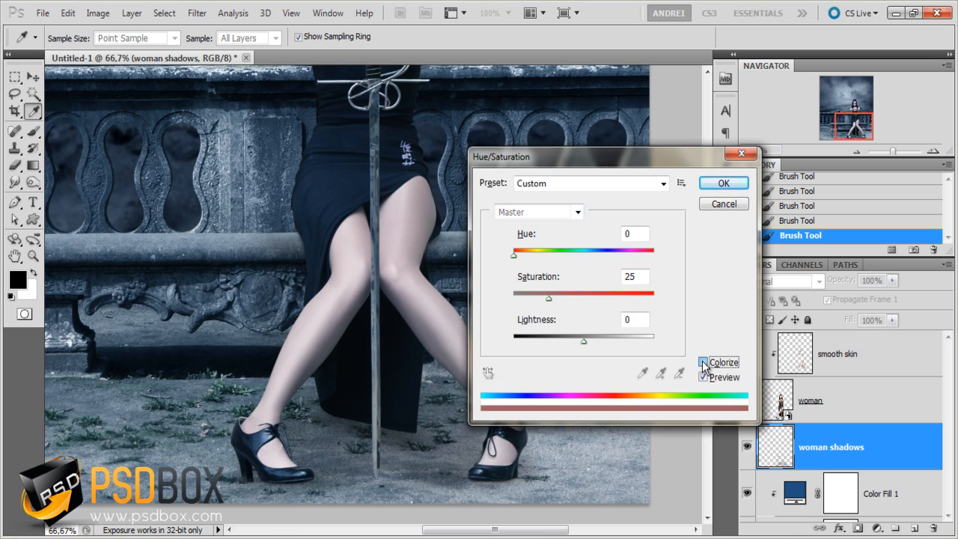
left_click_drag(583, 341, 593, 341)
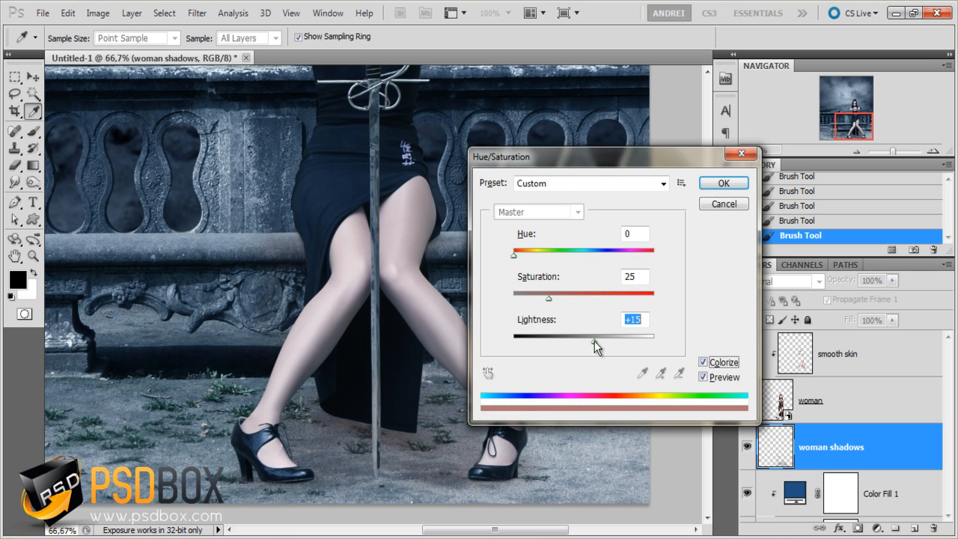
left_click_drag(550, 298, 639, 302)
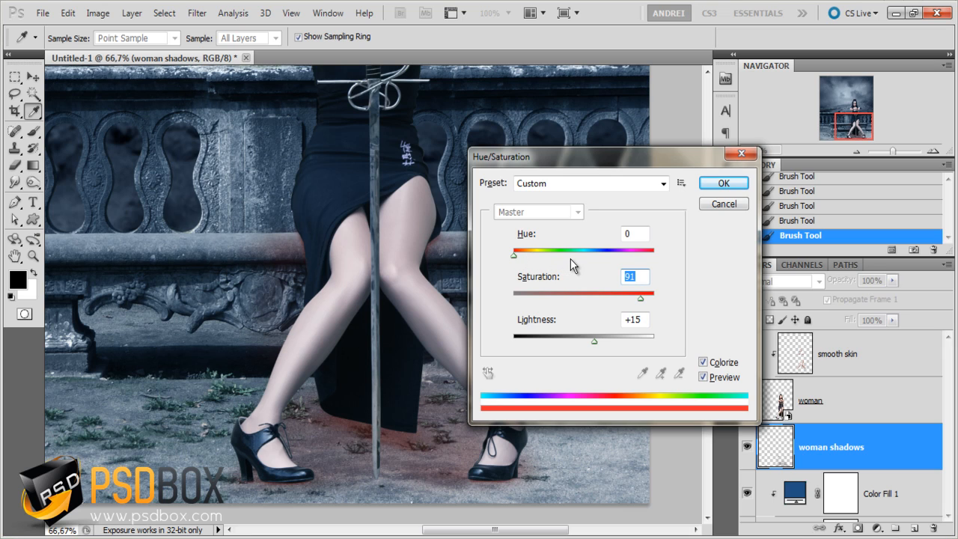
left_click_drag(514, 254, 588, 257)
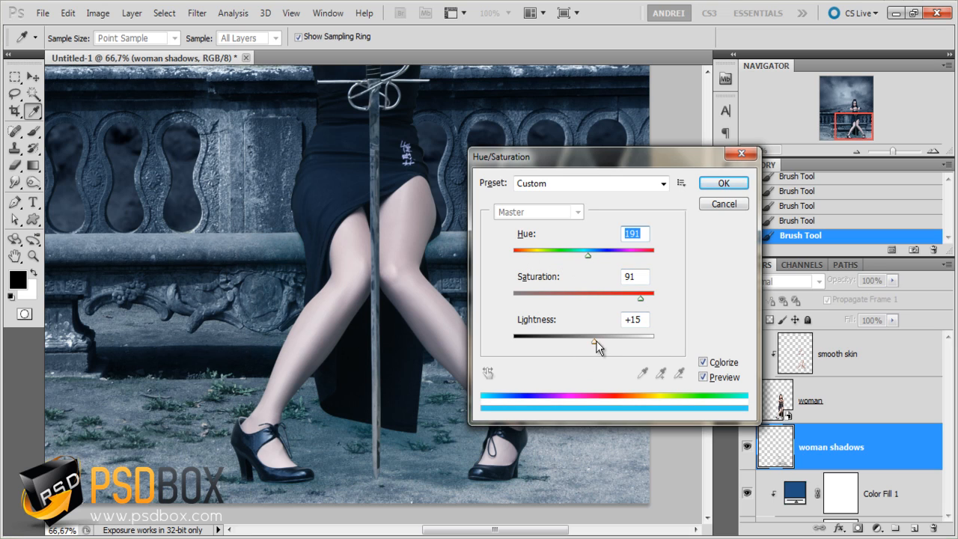
left_click_drag(594, 340, 587, 341)
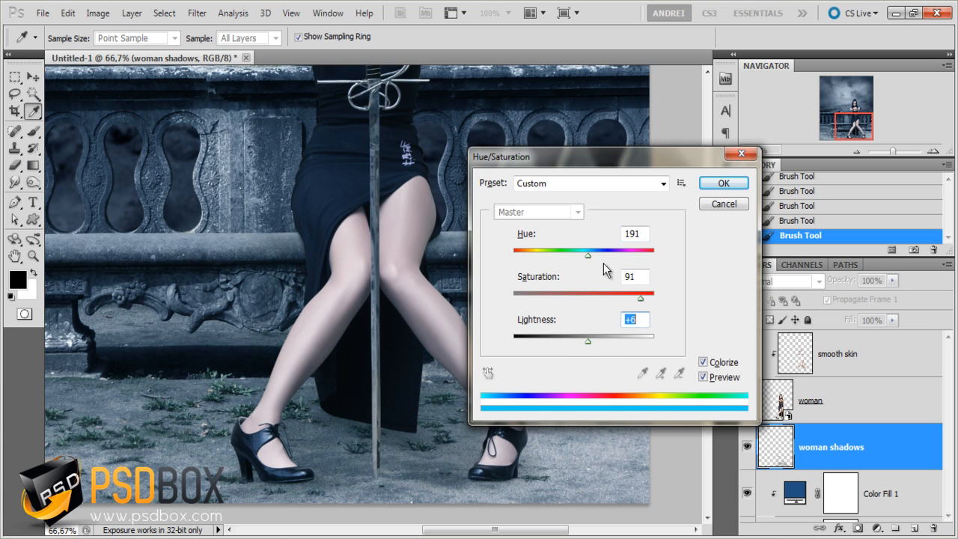
left_click_drag(610, 296, 592, 297)
left_click(585, 341)
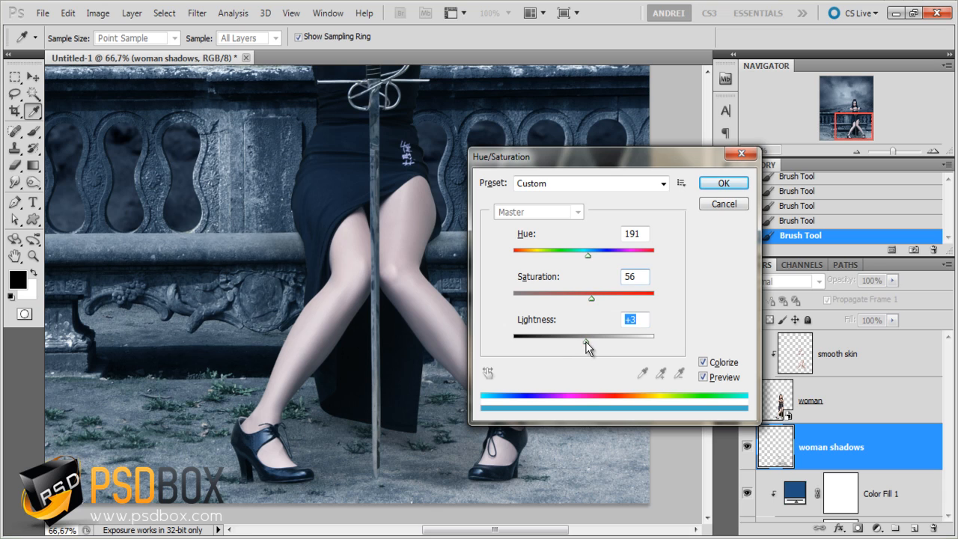
left_click(704, 377)
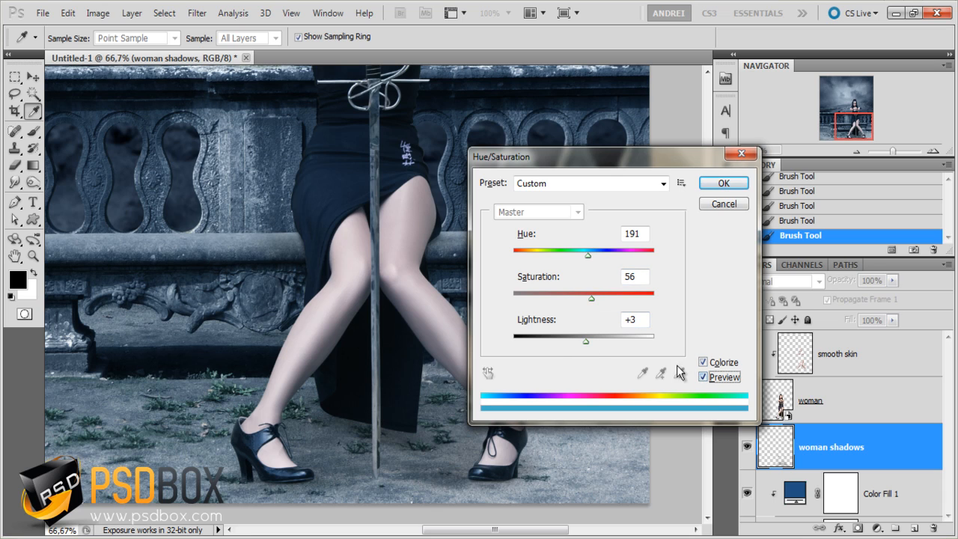
left_click(723, 184)
- Examine the shadows in the overall composite, and the woman's face and upper body up close
left_click(15, 77)
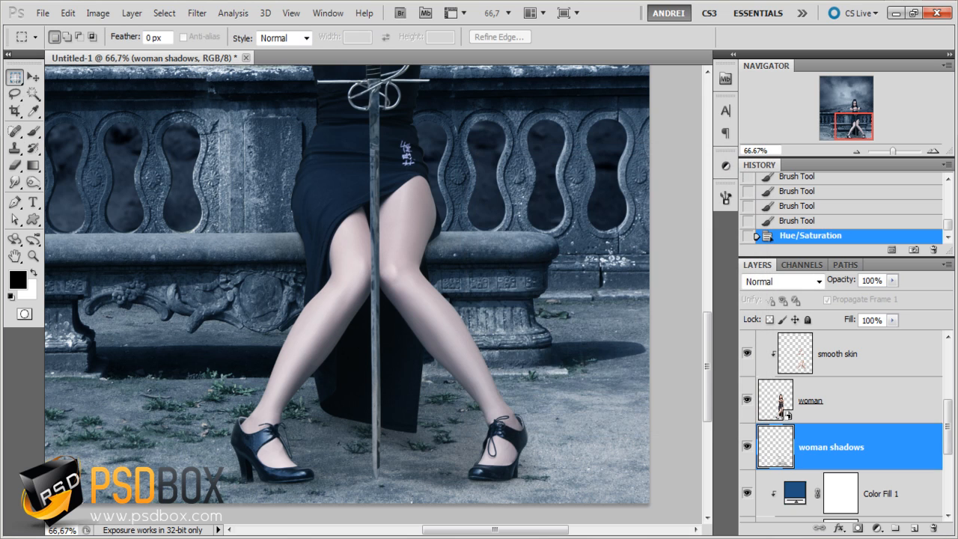
scroll(349, 217, "up", 1)
scroll(349, 217, "down", 2)
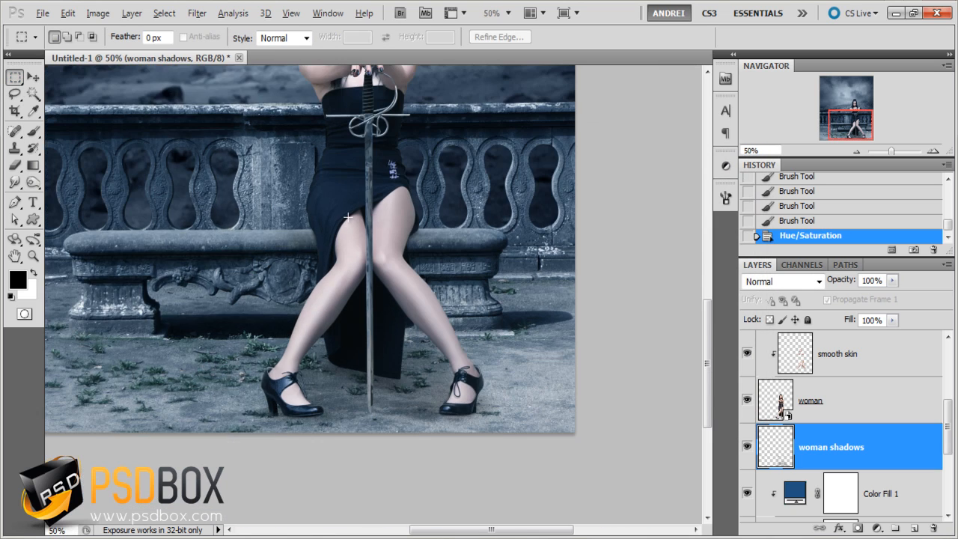
scroll(349, 217, "down", 1)
left_click_drag(448, 200, 438, 304)
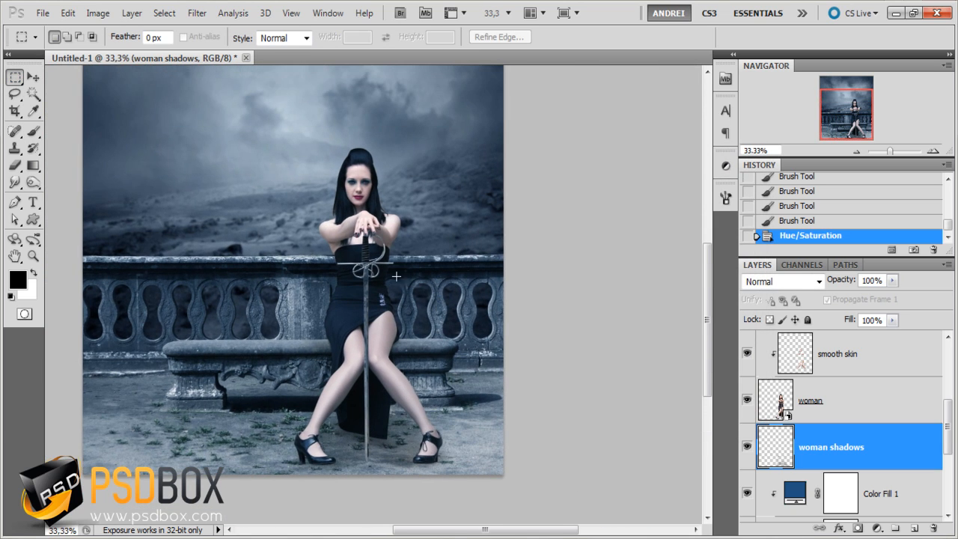
scroll(387, 255, "up", 1)
left_click_drag(403, 250, 422, 266)
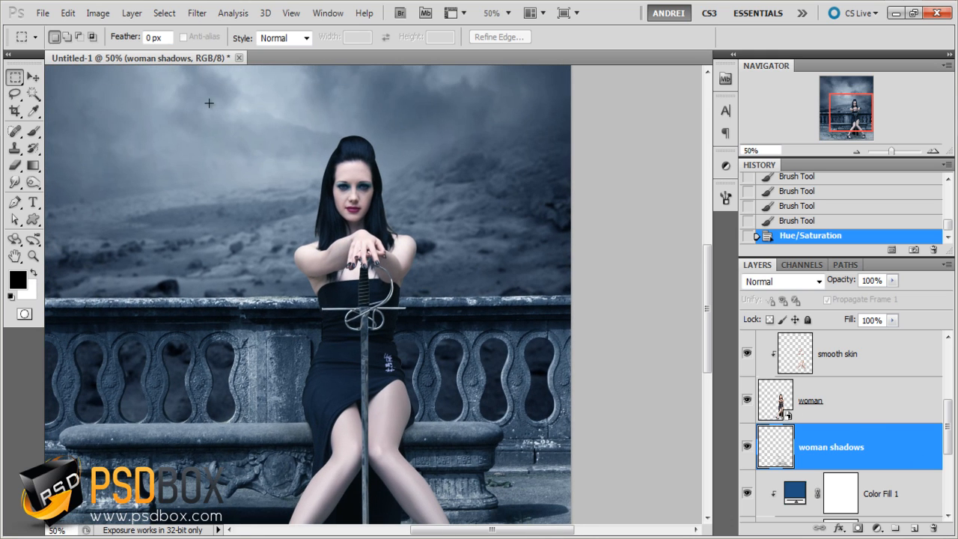
scroll(345, 200, "up", 1)
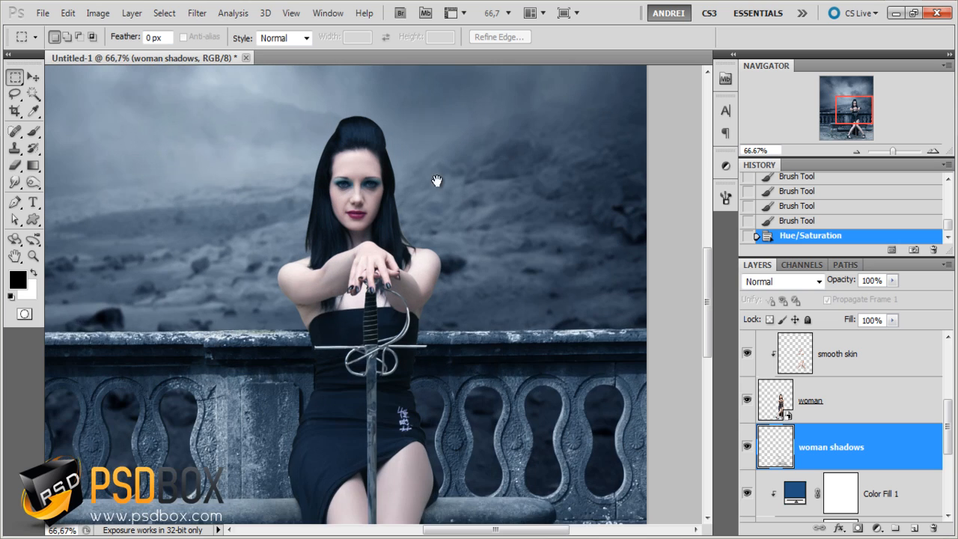
left_click_drag(436, 179, 459, 218)
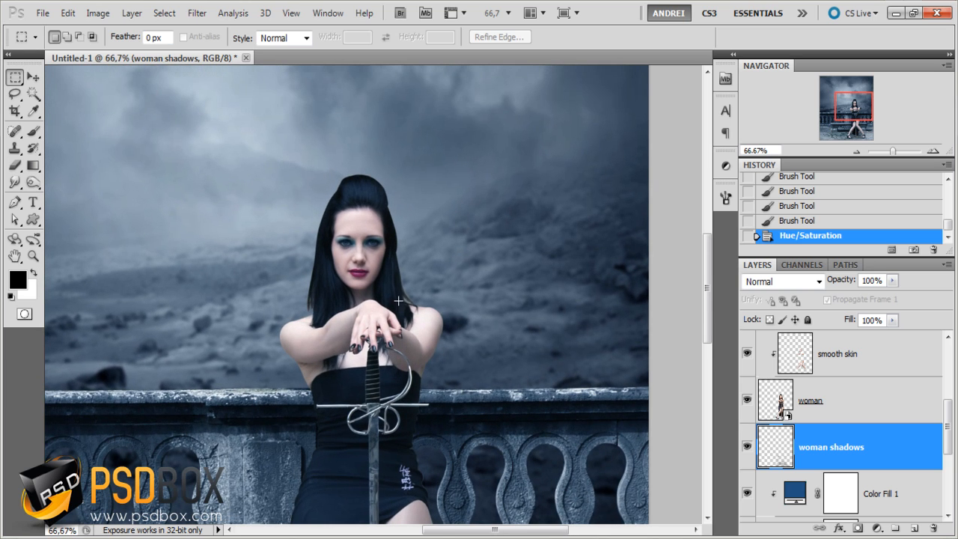
scroll(377, 299, "up", 1)
scroll(442, 247, "down", 1)
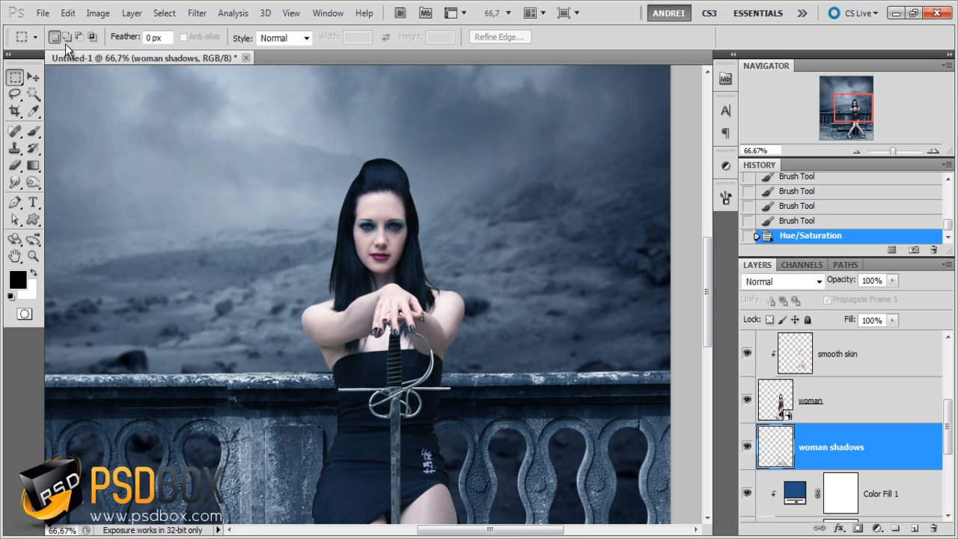
left_click_drag(361, 273, 373, 237)
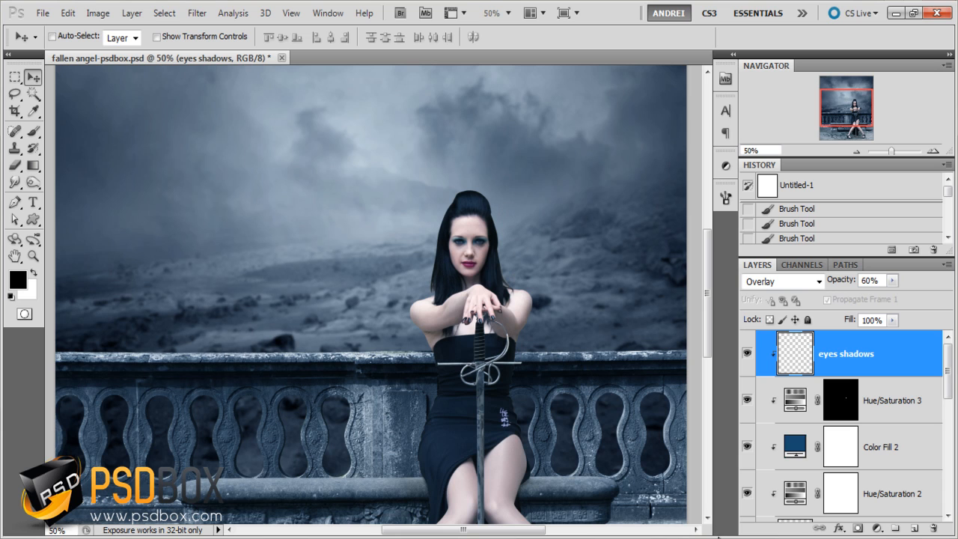
- Switch to the stock folder in Windows Explorer and open the hair stocks PSD in Photoshop
mouse_move(730, 537)
left_click(703, 483)
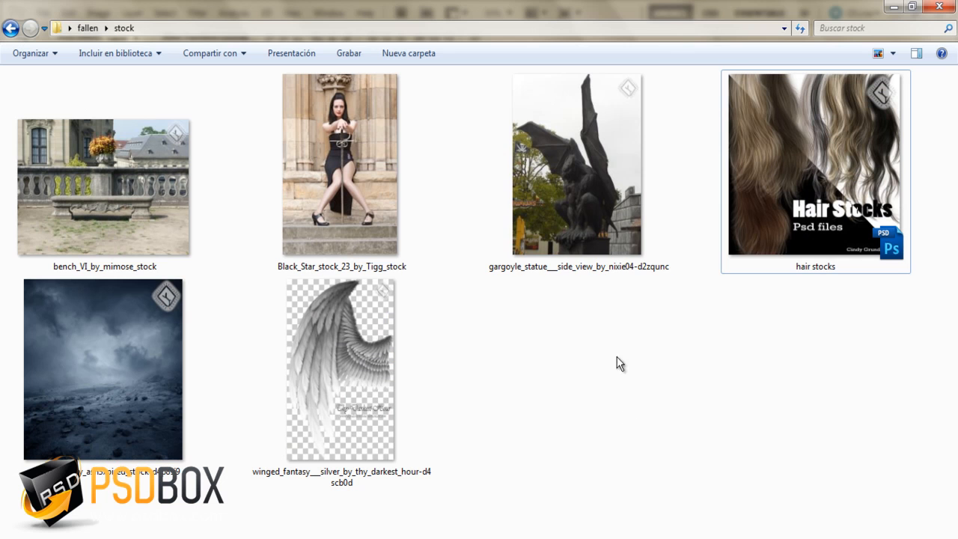
double_click(834, 192)
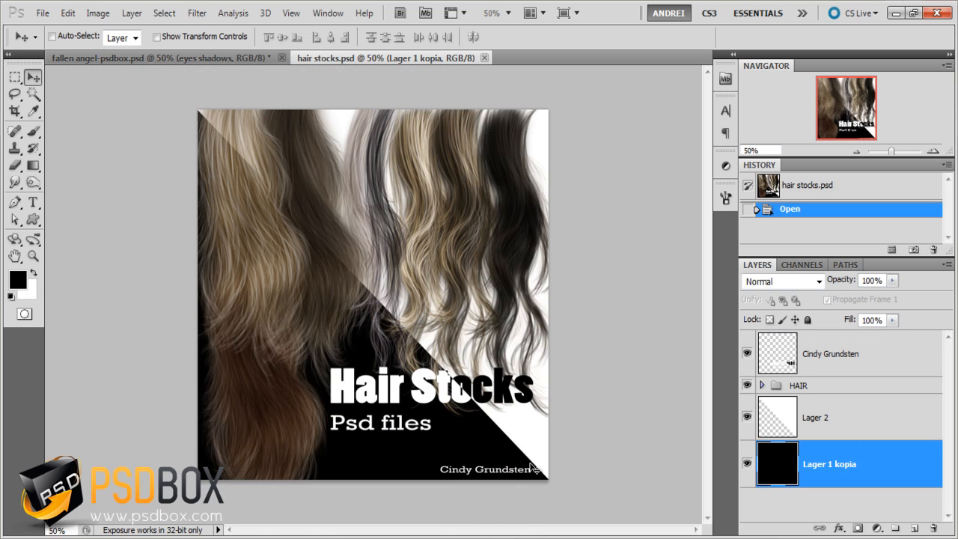
- Hide the title text layer and the background layers Lager 2 and Lager 1 kopia in hair stocks.psd
left_click(849, 353)
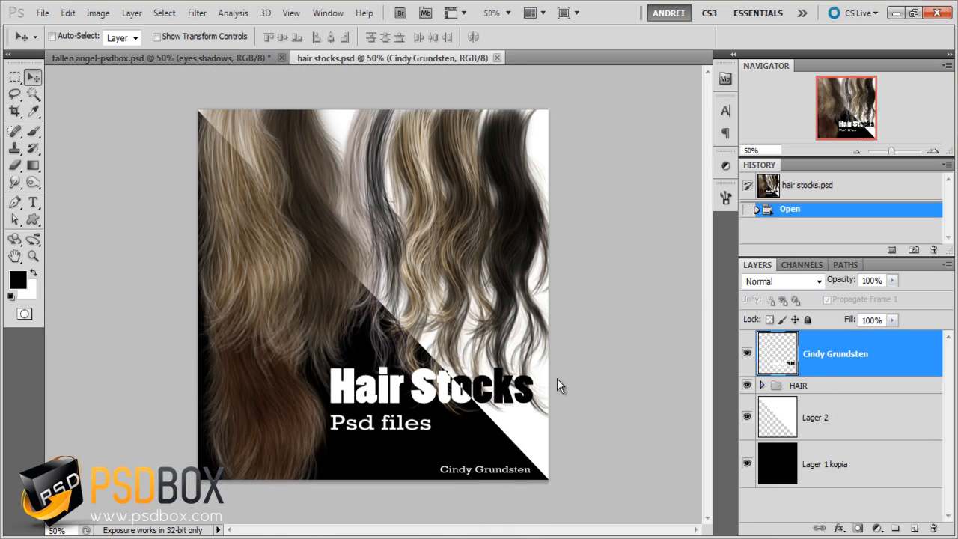
scroll(477, 321, "up", 1)
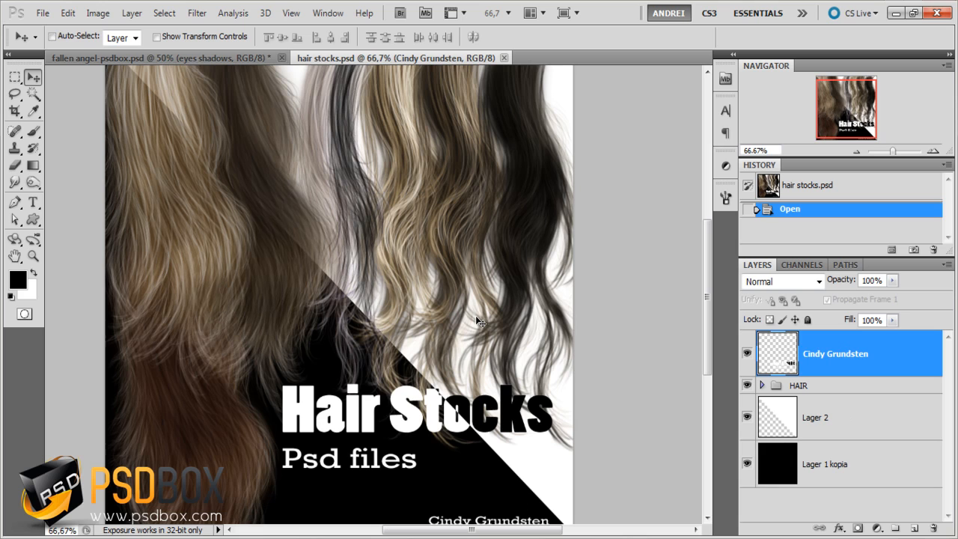
left_click(747, 353)
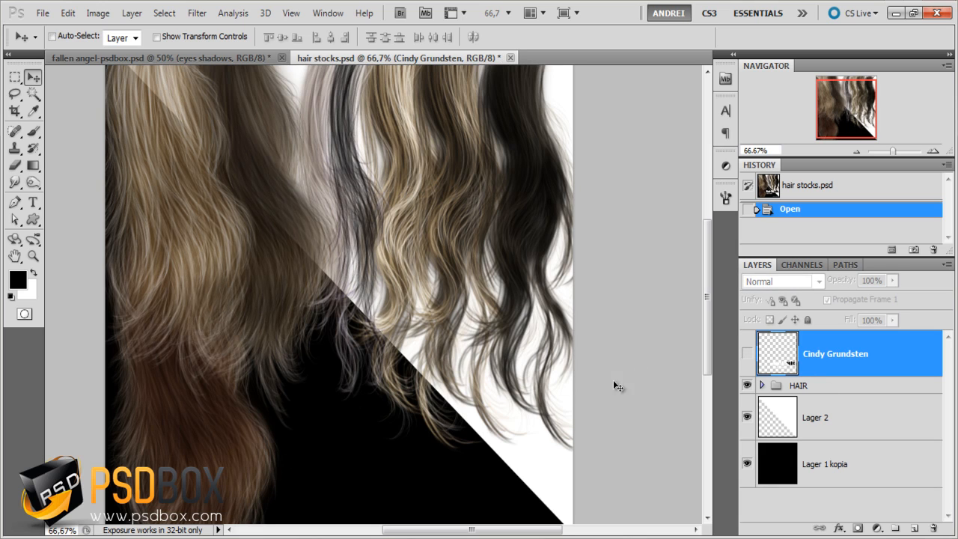
scroll(470, 344, "down", 1)
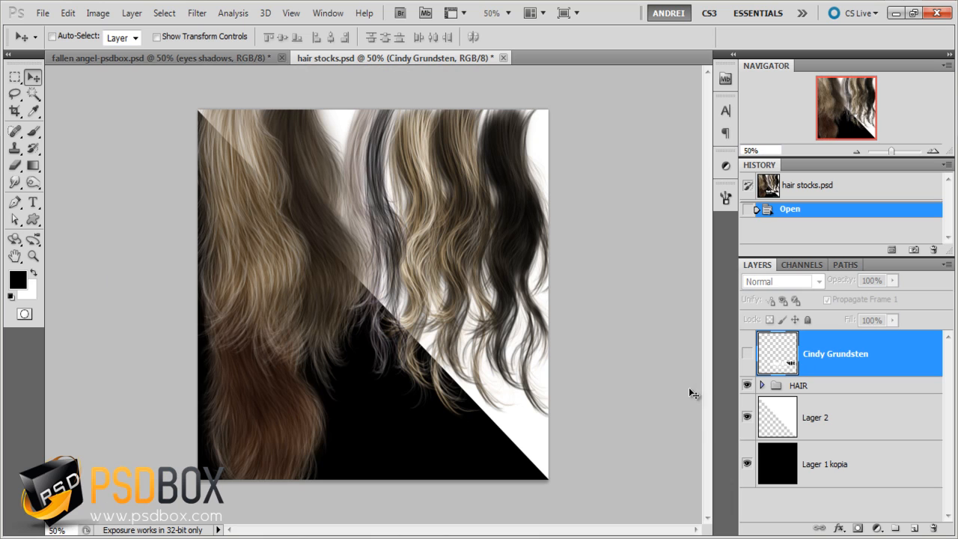
left_click(746, 419)
left_click(747, 463)
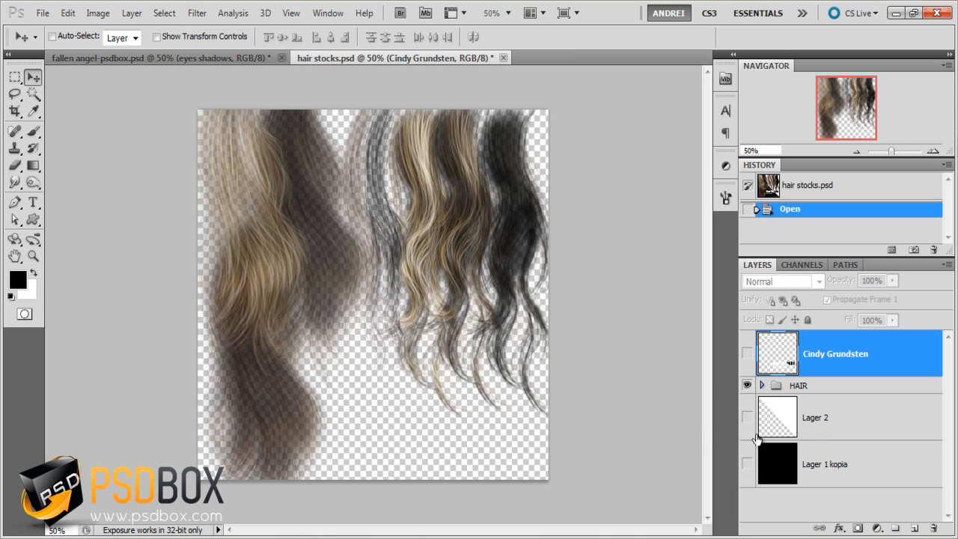
left_click(847, 413)
- Expand the HAIR group and isolate the thick wavy BLACK strand layer at the canvas's right edge
left_click(760, 385)
scroll(851, 419, "down", 5)
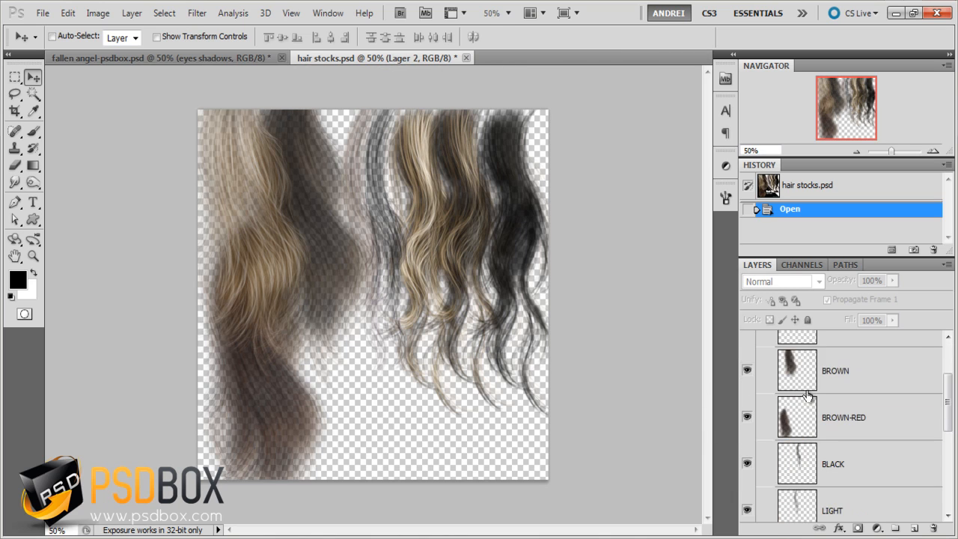
scroll(861, 423, "down", 1)
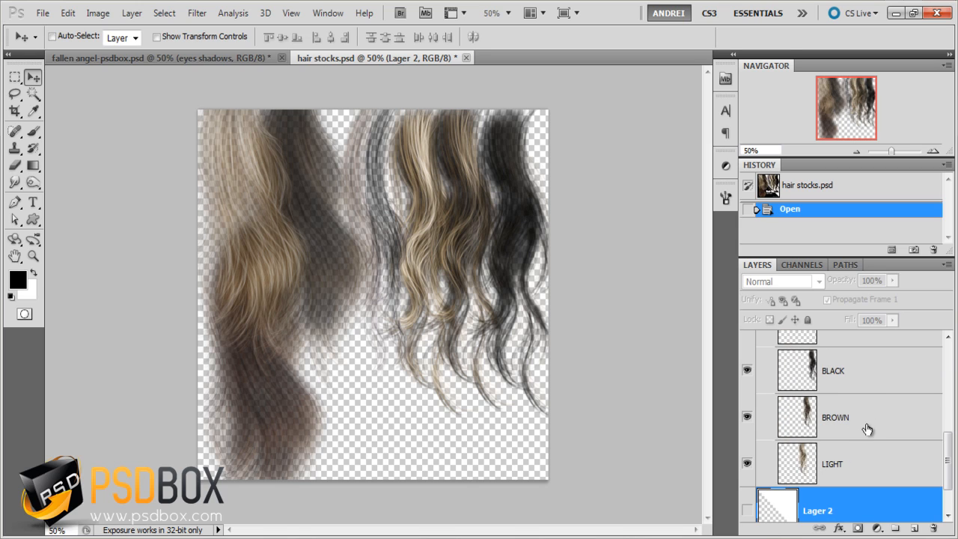
left_click(867, 429)
left_click(860, 459)
scroll(868, 438, "up", 1)
left_click(871, 418)
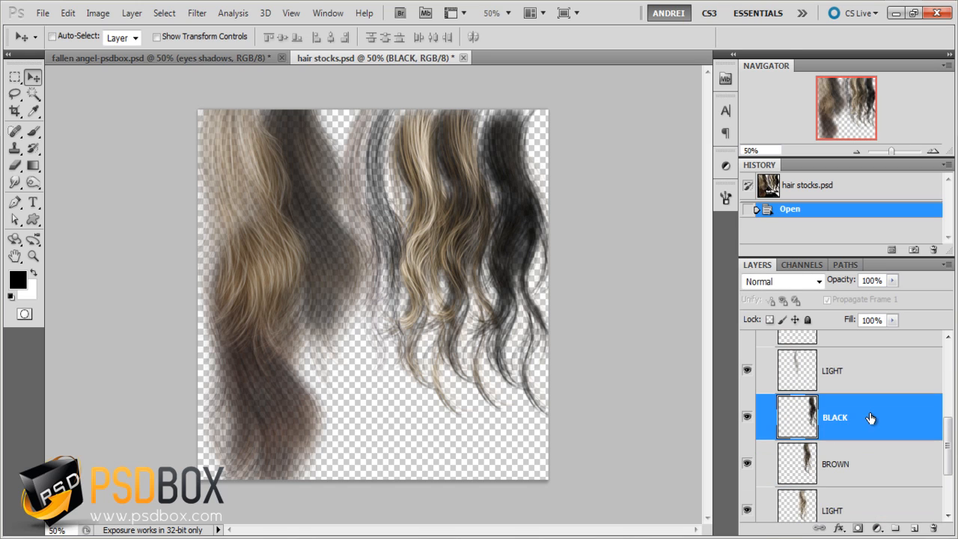
left_click(746, 417, "alt")
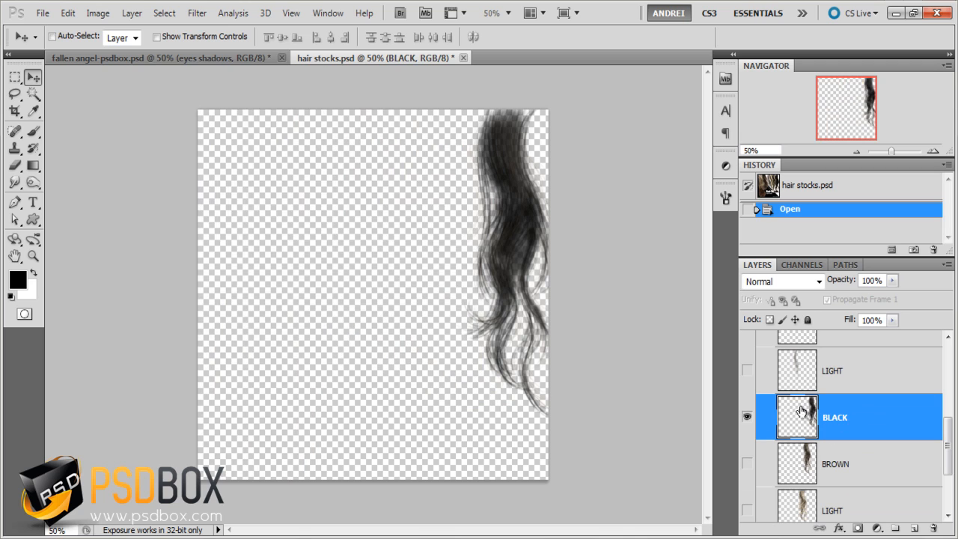
- Move the black strand fully inside its canvas, copy it and paste it into fallen angel-psdbox.psd
left_click_drag(419, 239, 361, 267)
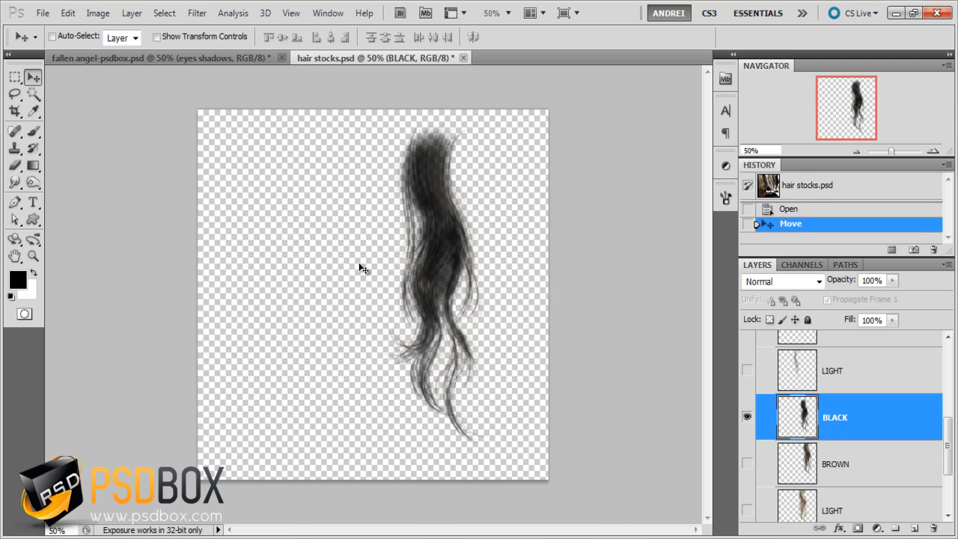
key("ctrl+a")
key("ctrl+c")
left_click(232, 57)
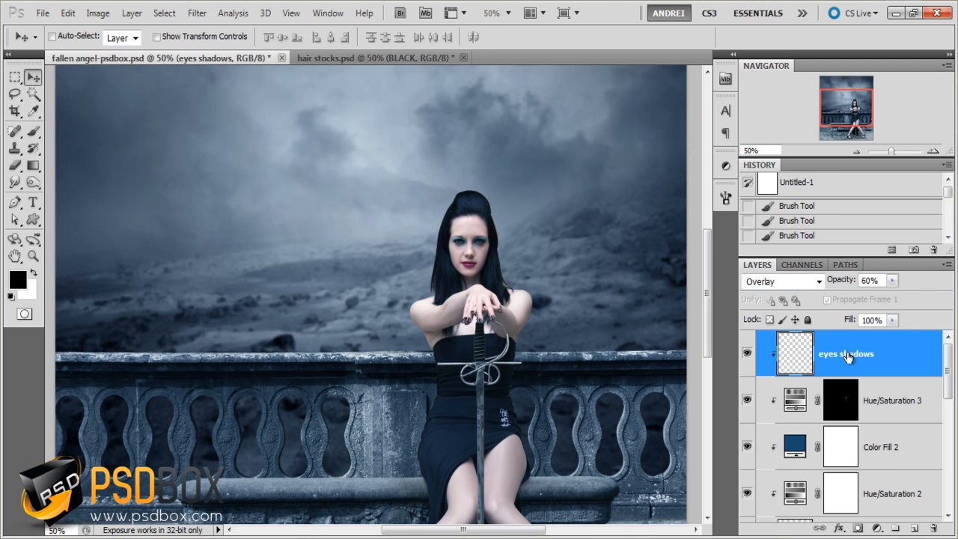
key("ctrl+v")
- Scale the pasted hair strand to about 29%, rotate it about 6° and place it over the hair beside the woman's right cheek
key("ctrl+t")
left_click_drag(429, 131, 382, 269)
left_click_drag(353, 323, 462, 215)
scroll(462, 215, "up", 2)
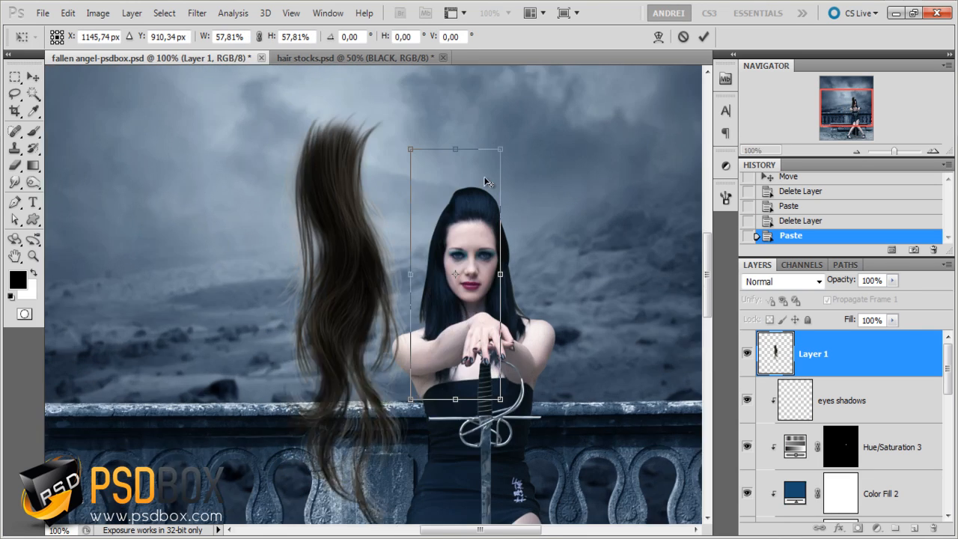
left_click_drag(520, 120, 449, 243)
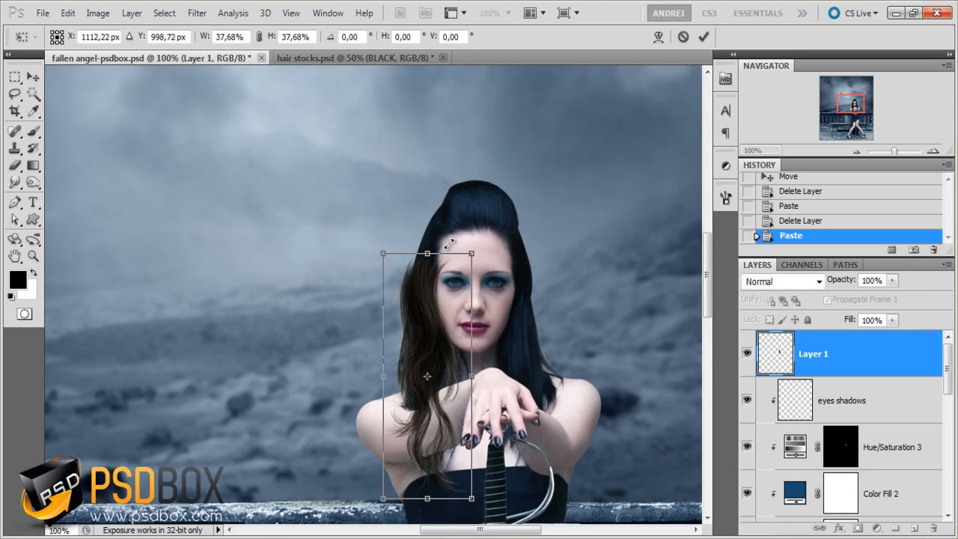
left_click_drag(432, 320, 437, 275)
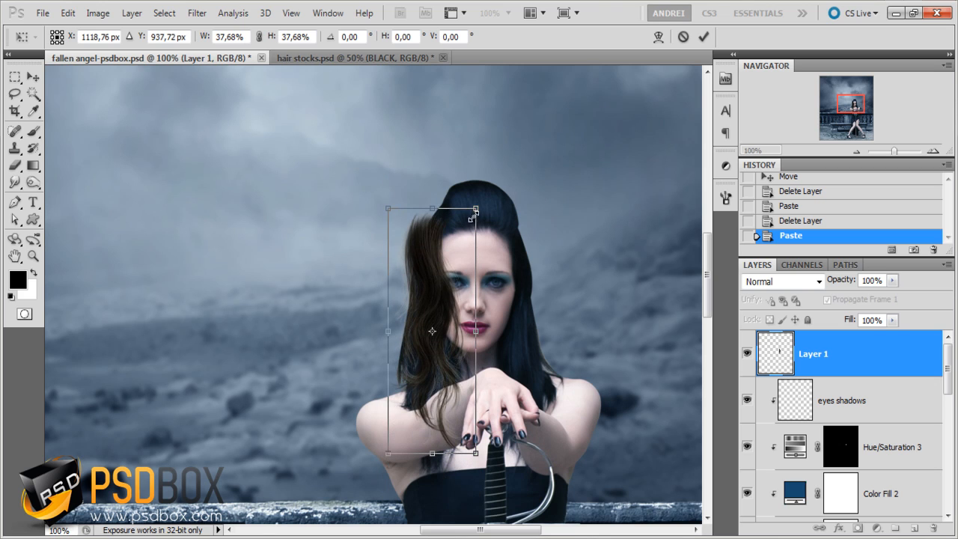
left_click_drag(476, 208, 452, 277)
left_click_drag(427, 321, 432, 273)
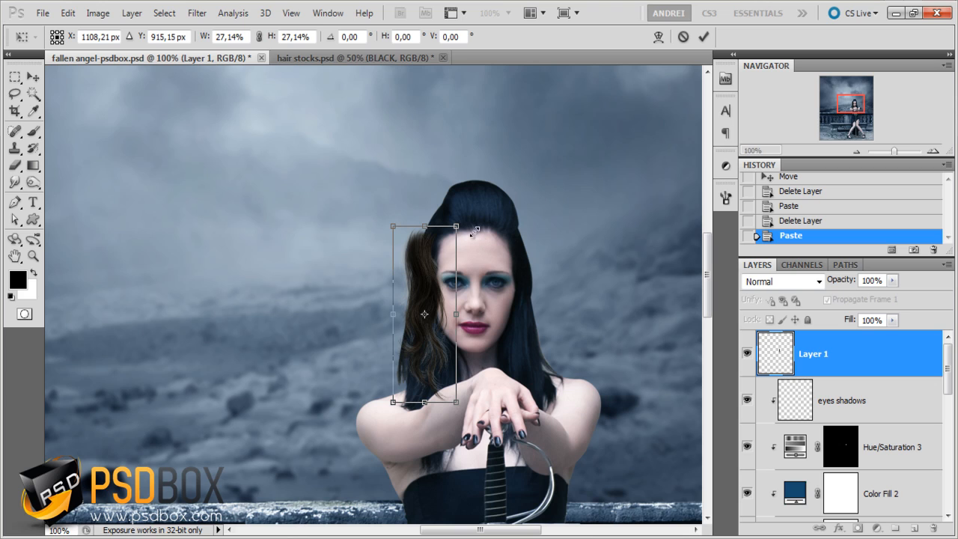
left_click_drag(457, 226, 488, 222)
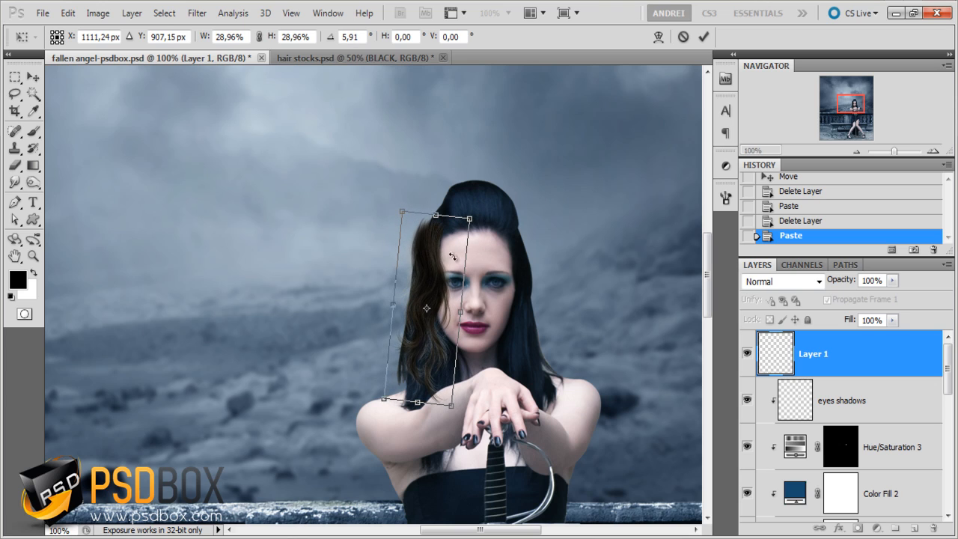
mouse_move(438, 272)
left_mouse_down()
mouse_move(435, 281)
mouse_move(444, 280)
left_mouse_up()
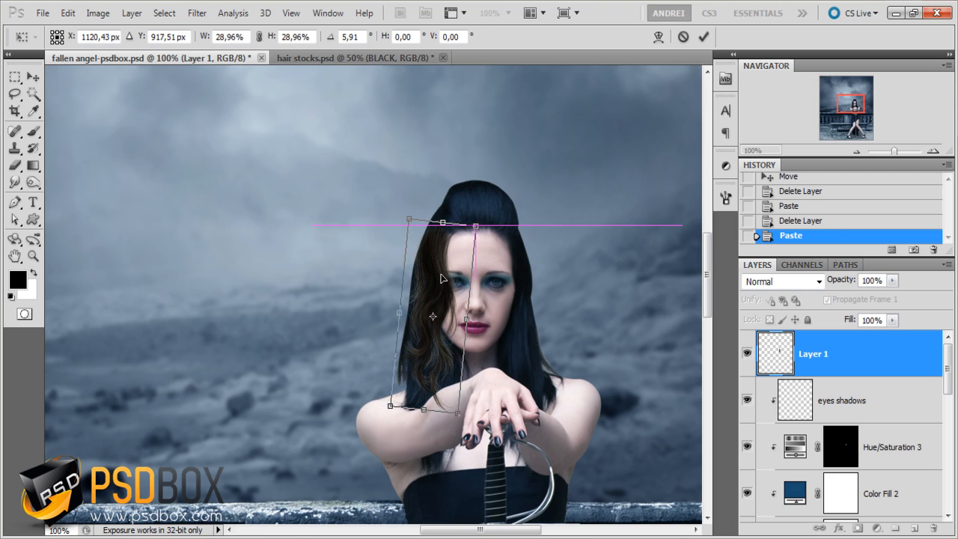
key("Return")
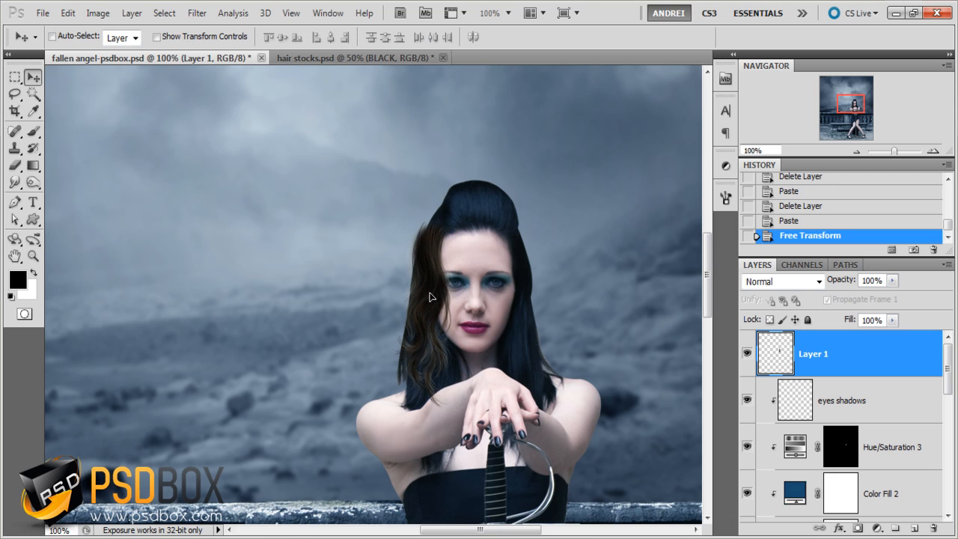
- Nudge the strand toward the face and warp it to follow the outline of the woman's hair
left_click_drag(430, 297, 430, 297)
scroll(445, 310, "up", 1)
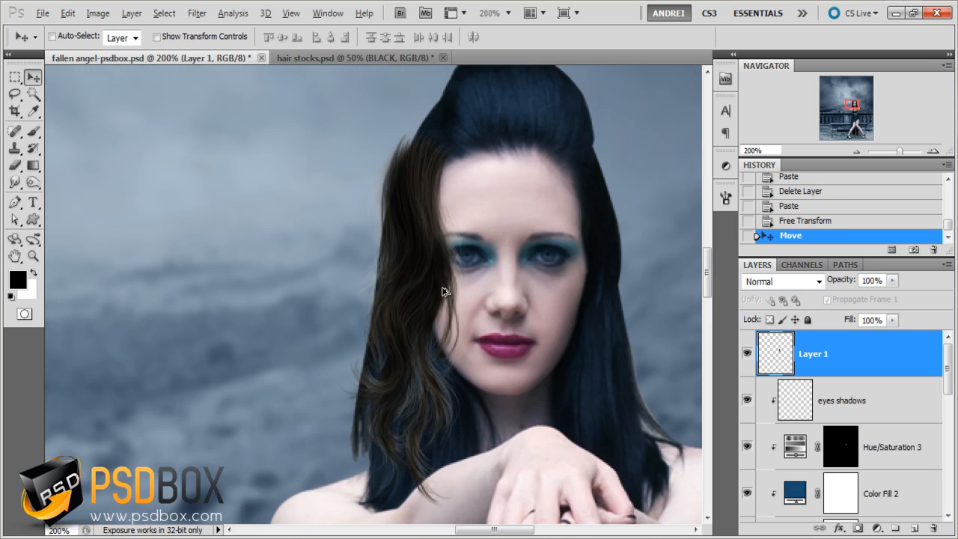
left_click_drag(420, 249, 428, 247)
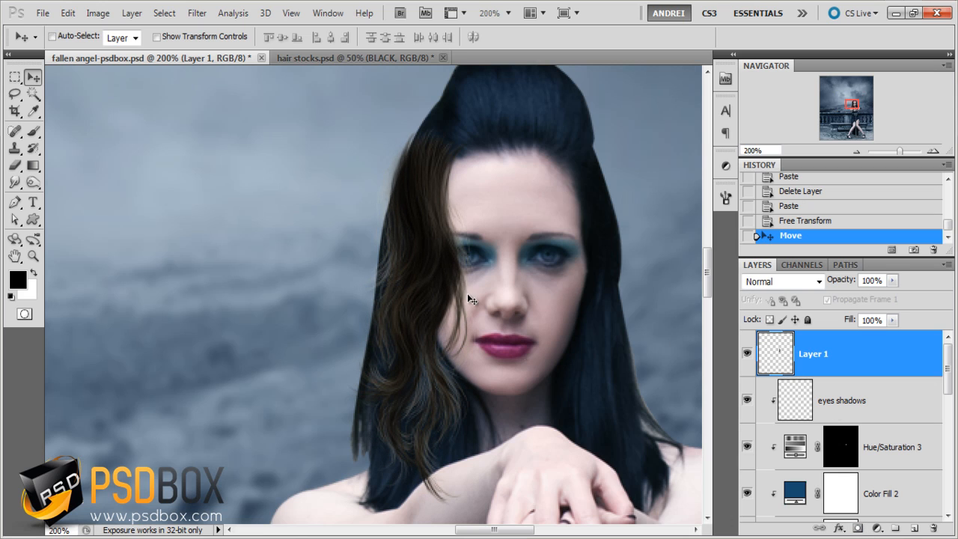
key("ctrl+t")
right_click(453, 223)
left_click(497, 334)
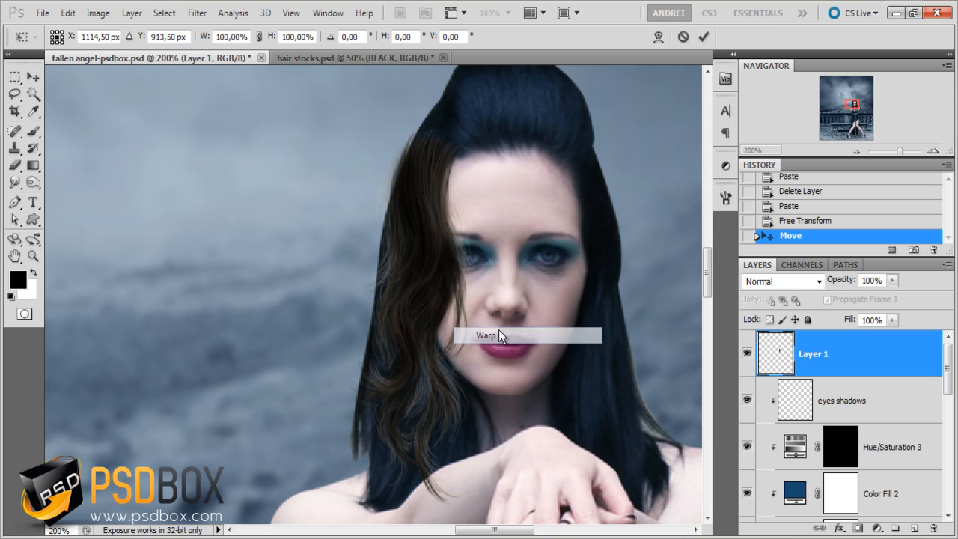
mouse_move(419, 145)
left_mouse_down()
mouse_move(390, 128)
mouse_move(426, 176)
mouse_move(432, 154)
left_mouse_up()
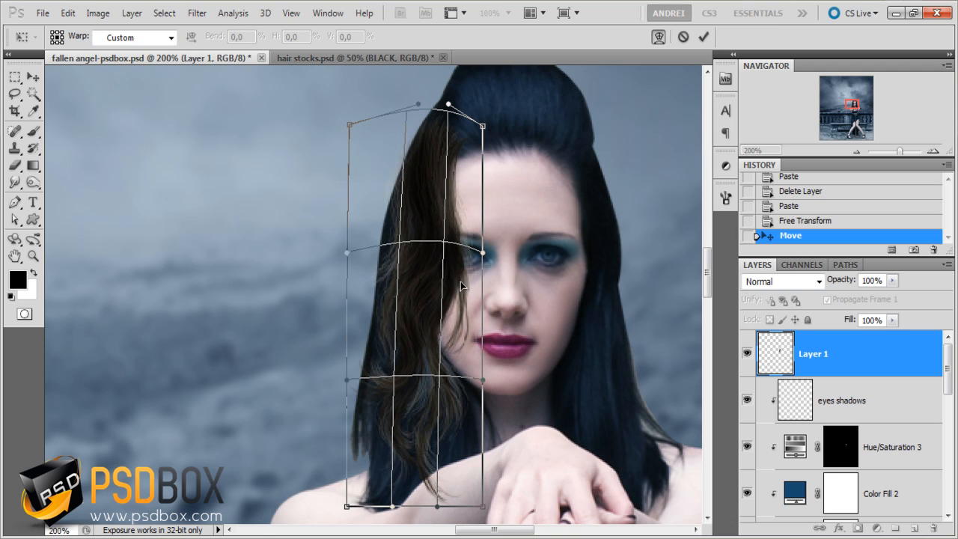
left_click_drag(461, 285, 443, 281)
left_click_drag(378, 260, 370, 261)
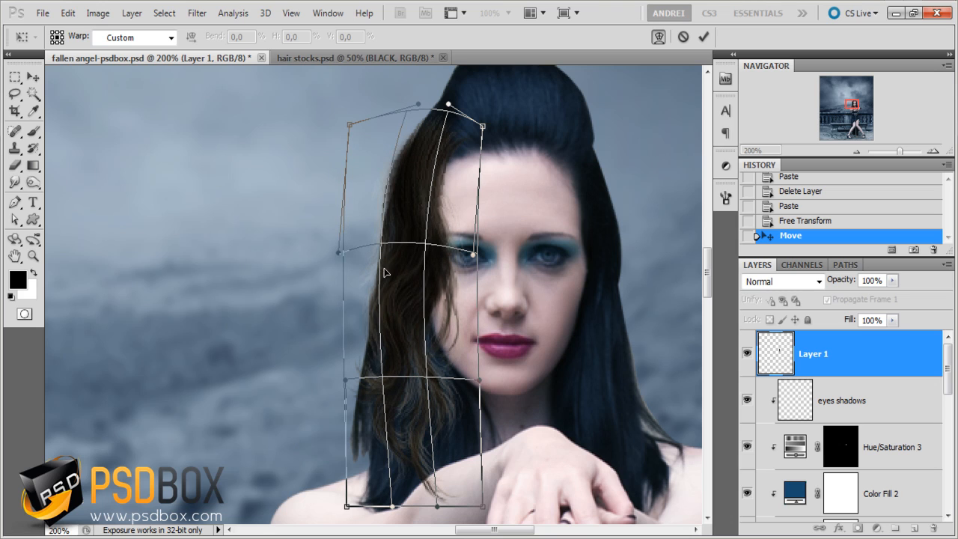
key("Return")
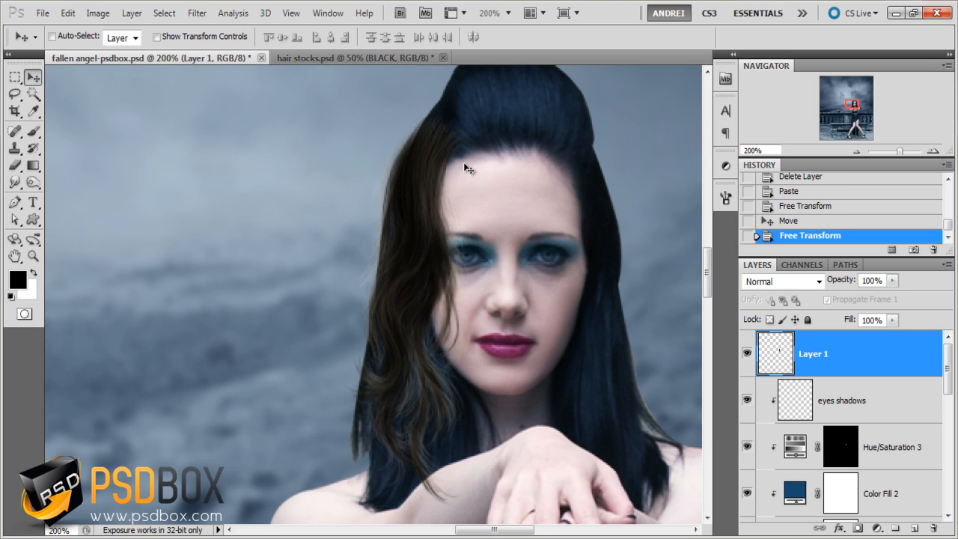
- Add a layer mask to the hair strand's Layer 1
left_click(860, 520)
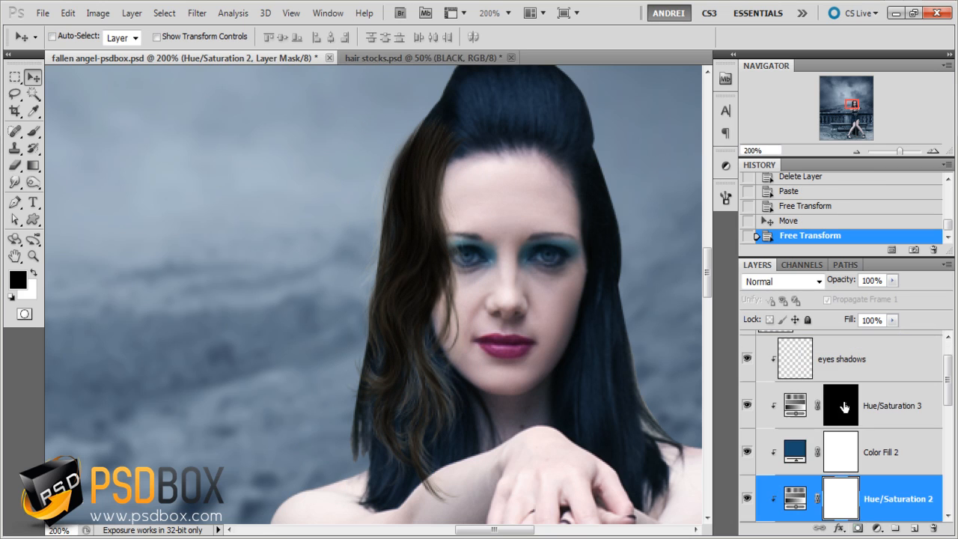
scroll(842, 345, "up", 1)
left_click(841, 347)
left_click(858, 528)
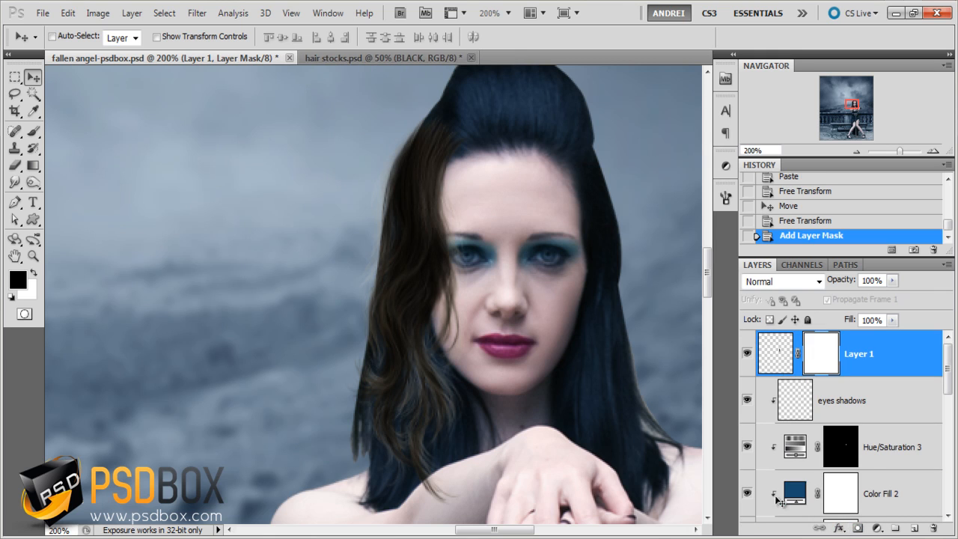
- Paint black on the mask at the strand's upper end with a soft 91 px brush at 14% opacity and 11% flow
key("b")
right_click(475, 136)
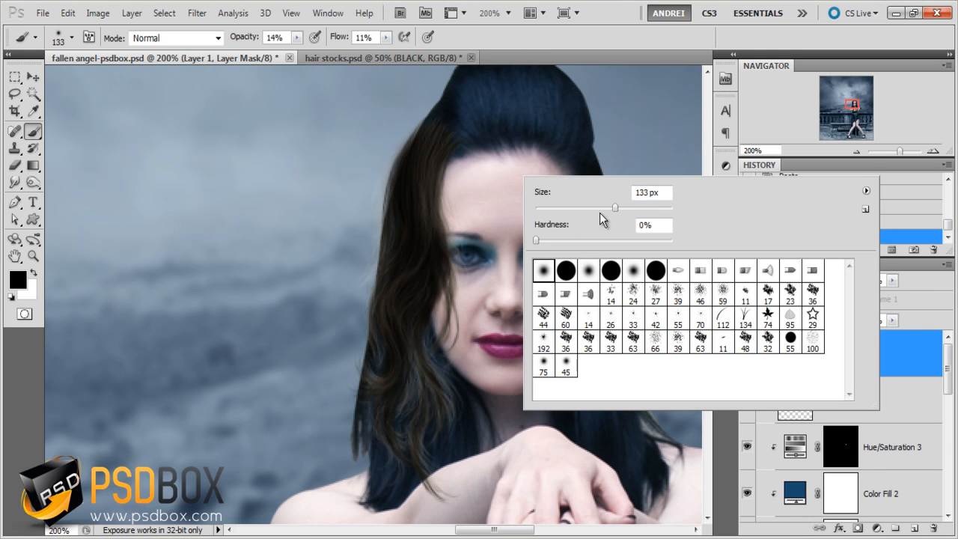
left_click(596, 208)
left_click_drag(509, 133, 473, 124)
left_click_drag(469, 122, 457, 130)
left_click(455, 131)
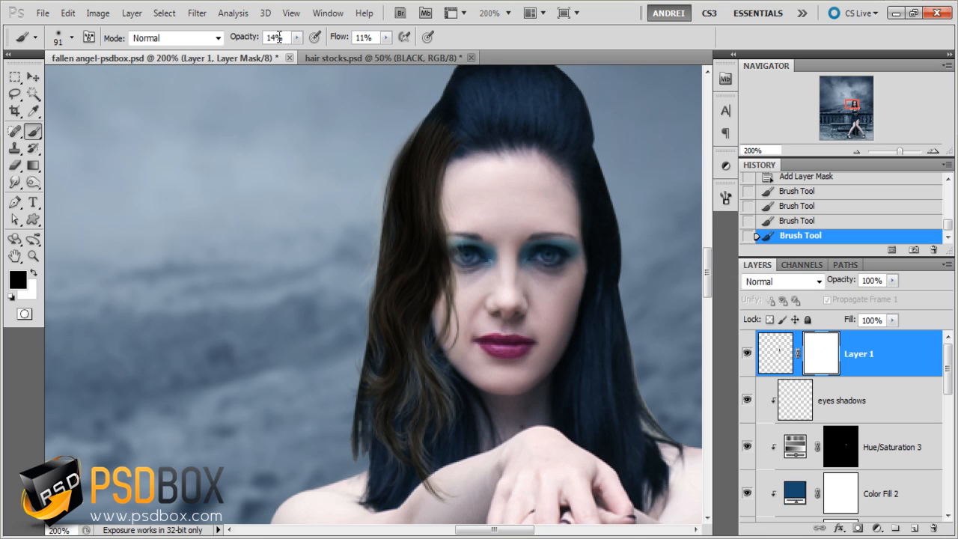
- Set the brush to 100% flow, 100% opacity and 71 px, and mask out the strand's upper end near the hairline
left_click_drag(386, 37, 515, 57)
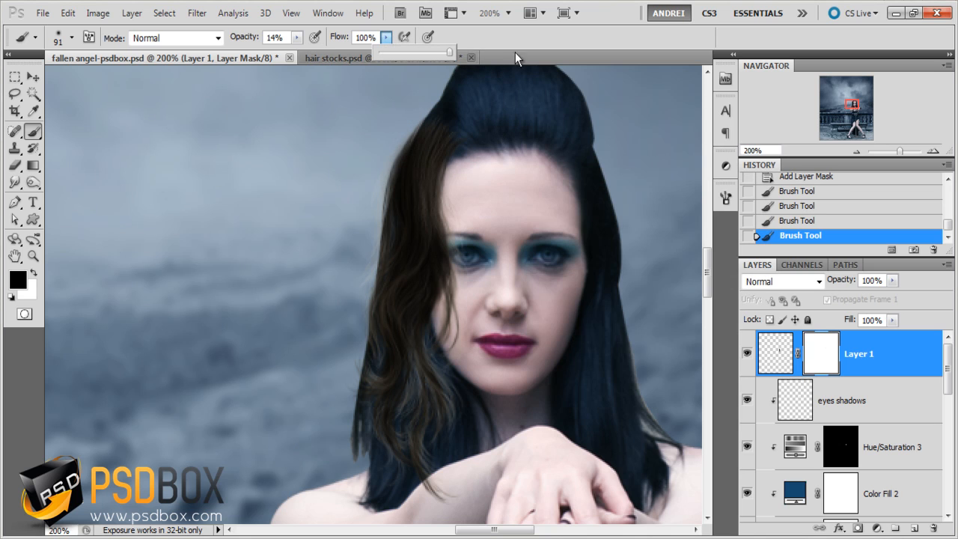
left_click(298, 39)
left_click(298, 40)
left_click_drag(296, 40, 404, 67)
left_click_drag(485, 130, 455, 120)
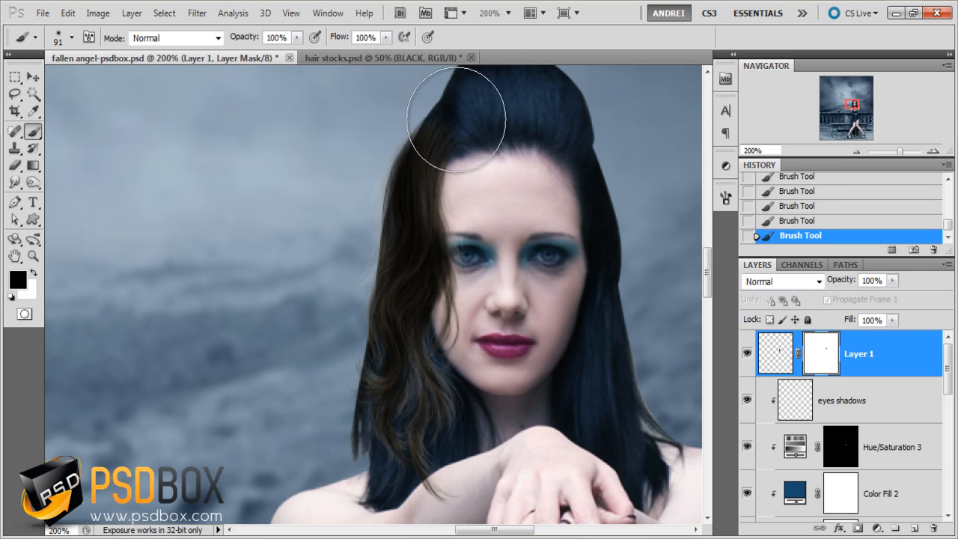
key("ctrl+z")
right_click(522, 157)
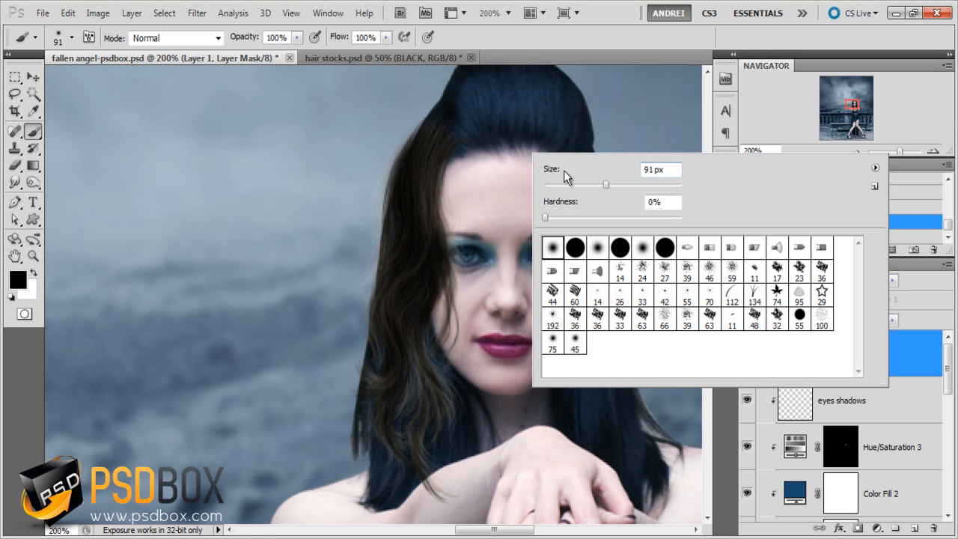
left_click_drag(468, 151, 514, 126)
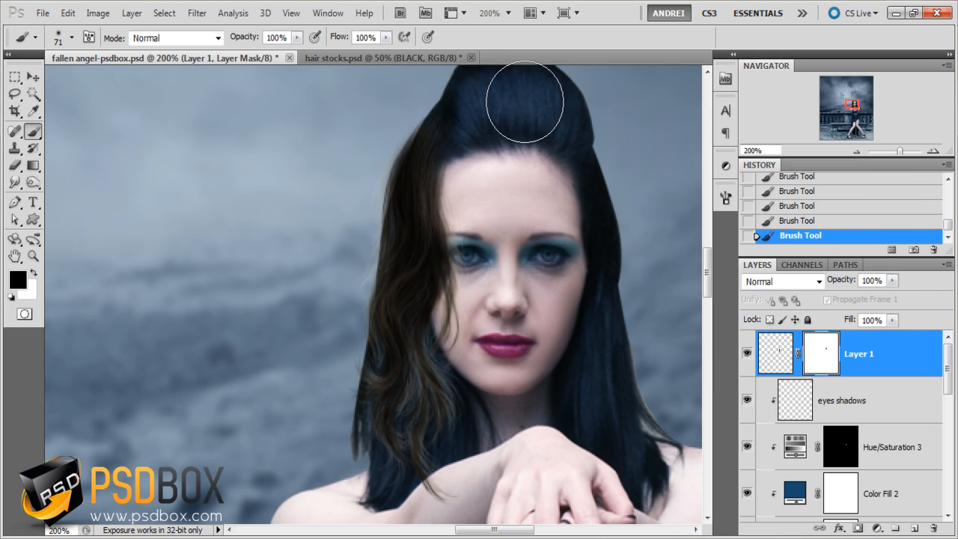
- Target the strand layer's image instead of its mask and desaturate the brown hair with Hue/Saturation
left_click(775, 354)
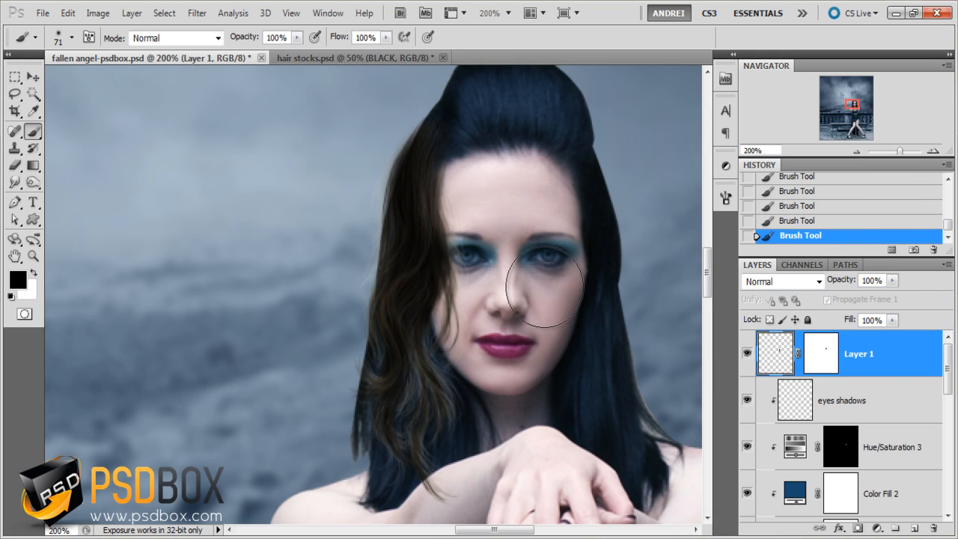
key("ctrl+alt+0")
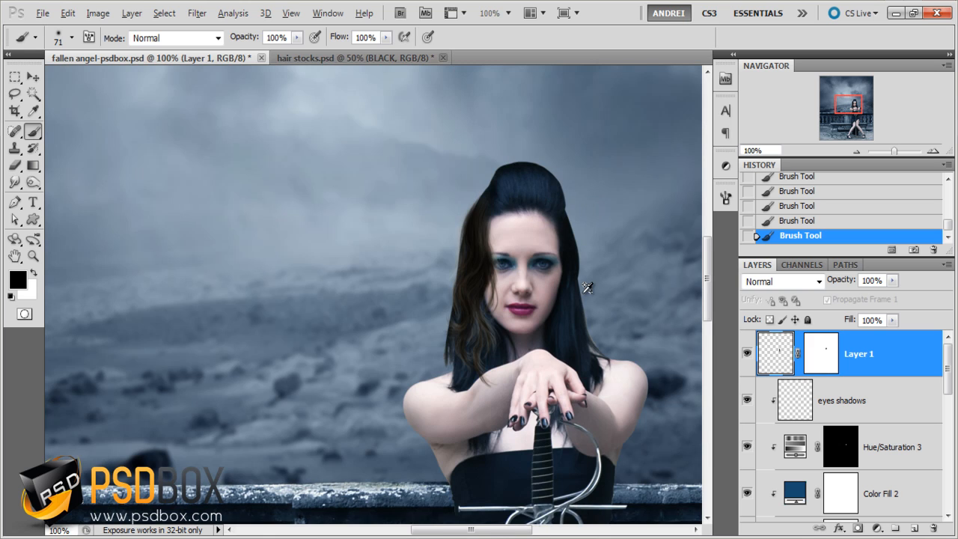
scroll(587, 289, "up", 1)
left_click_drag(571, 250, 584, 279)
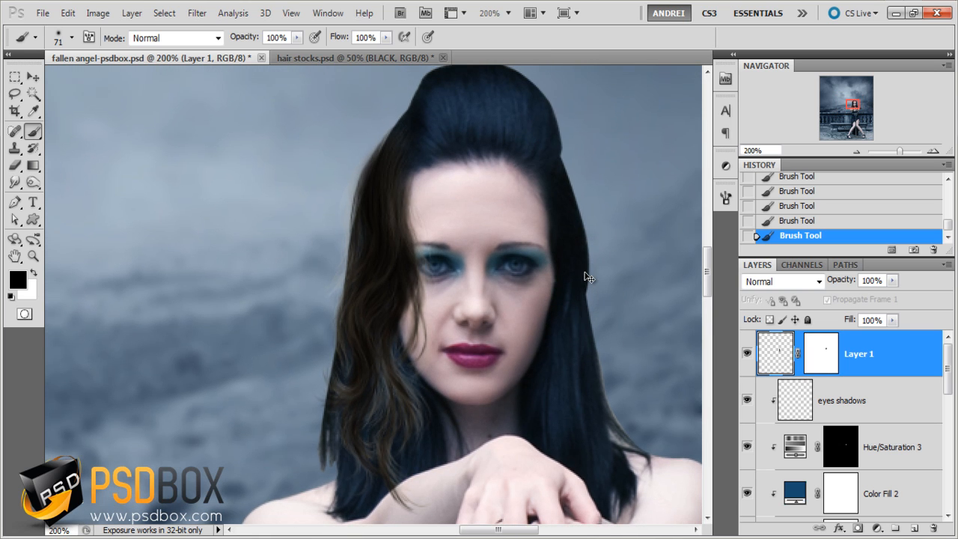
key("ctrl+u")
left_click_drag(584, 299, 431, 302)
key("Return")
- Adjust the hair strand's highlights and midtones with Levels to blend it with the woman's dark hair
key("ctrl+l")
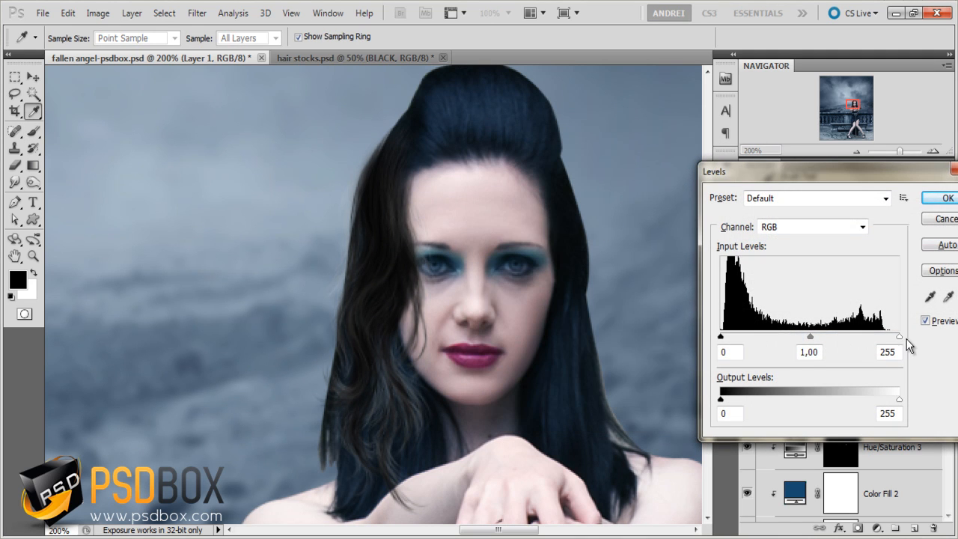
left_click_drag(894, 335, 890, 335)
left_click(815, 334)
left_click(942, 198)
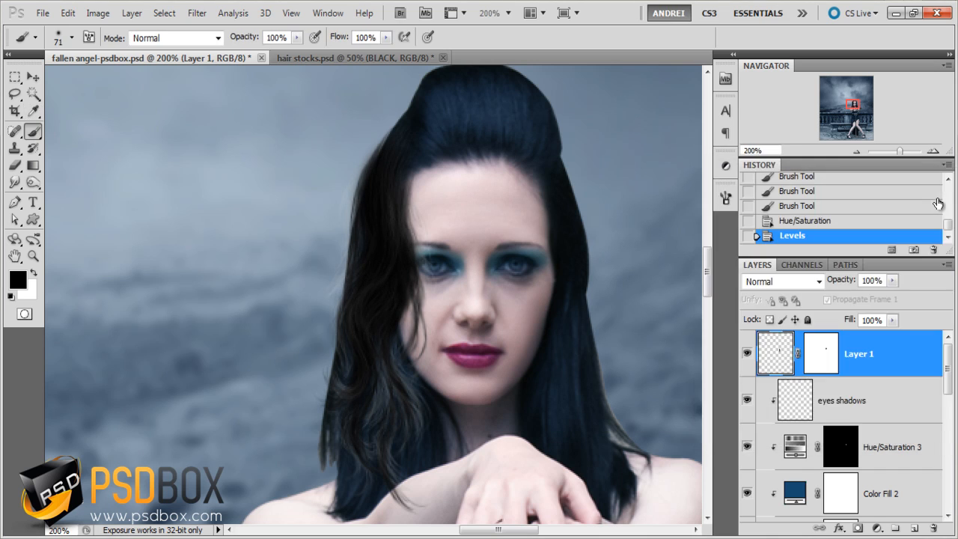
- Colorize the strand blue with Hue/Saturation, using Hue 212, Saturation about 18 and Lightness +2
key("ctrl+u")
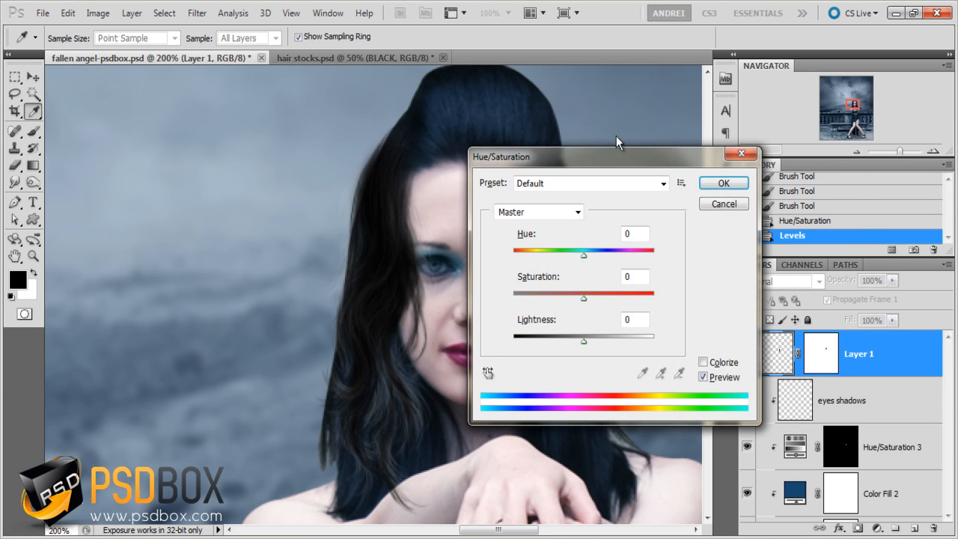
left_click_drag(620, 161, 711, 162)
left_click(801, 364)
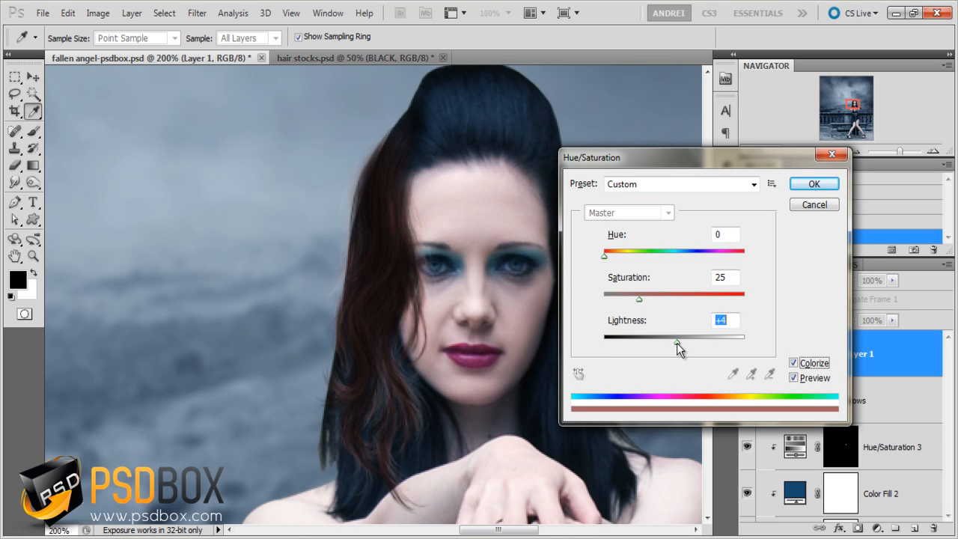
left_click_drag(676, 343, 676, 343)
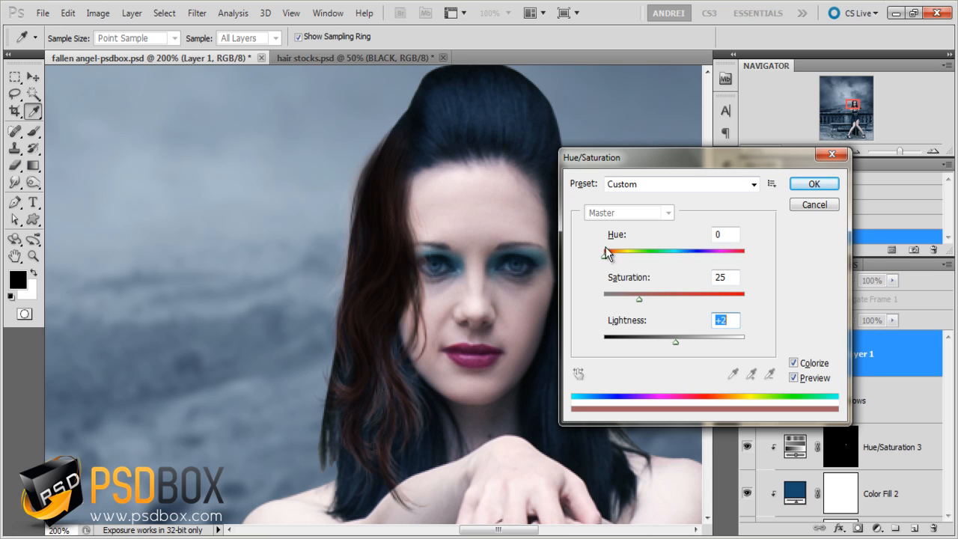
left_click_drag(618, 257, 688, 266)
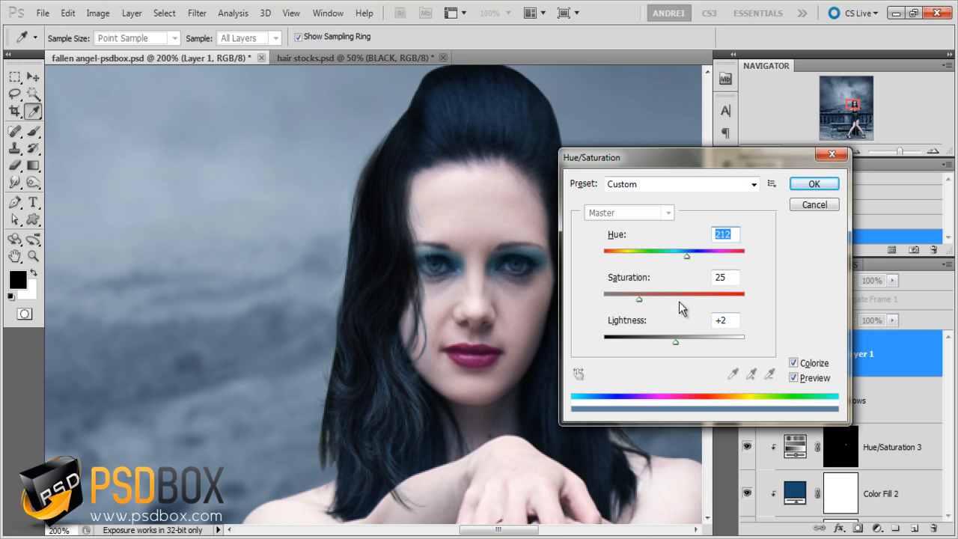
left_click_drag(638, 299, 629, 299)
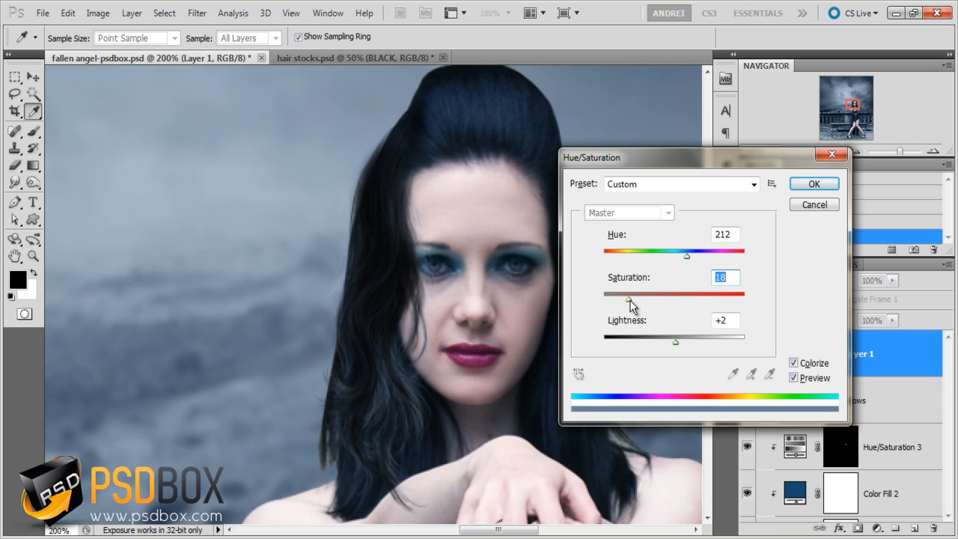
mouse_move(627, 299)
left_mouse_down()
mouse_move(618, 300)
mouse_move(641, 300)
mouse_move(630, 301)
left_mouse_up()
left_click(814, 183)
key("b")
key("ctrl+minus")
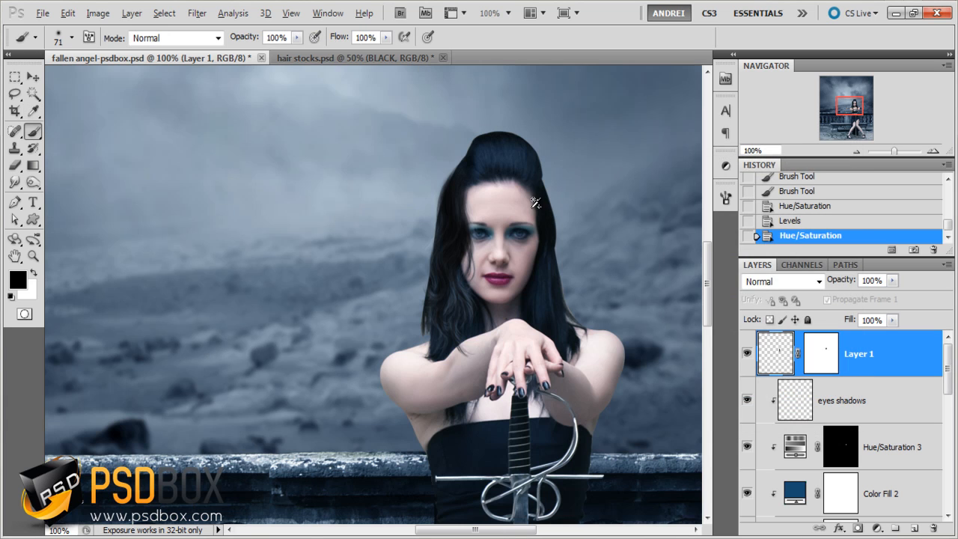
- Switch to hair stocks.psd, hide the BLACK strand layer and show the BROWN strand layer below it, with the Move tool active
left_click(359, 57)
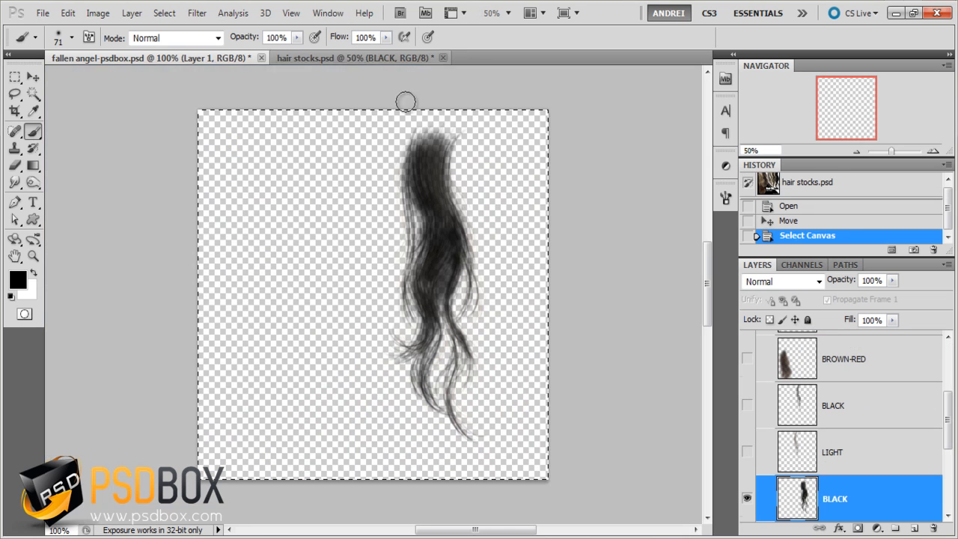
left_click(746, 498)
scroll(763, 464, "down", 2)
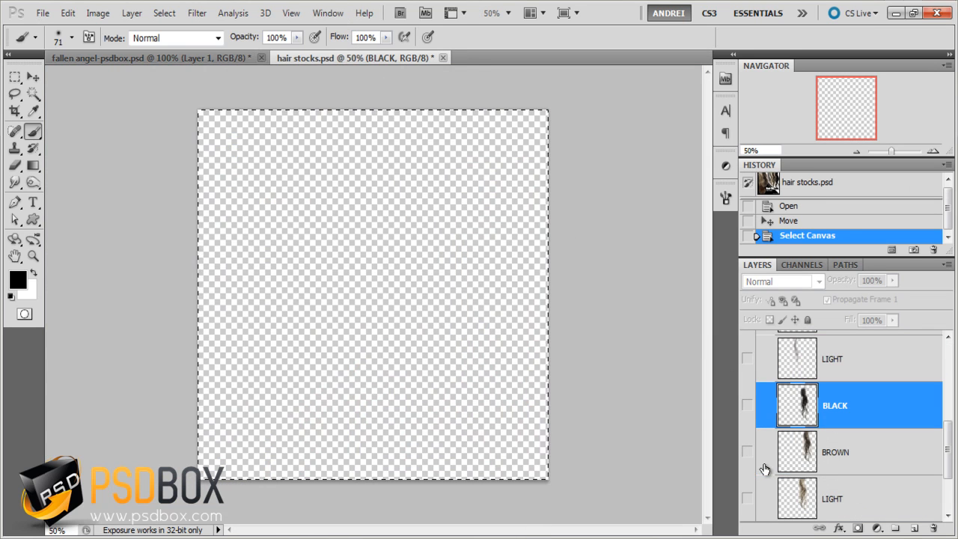
left_click(747, 452)
left_click(32, 77)
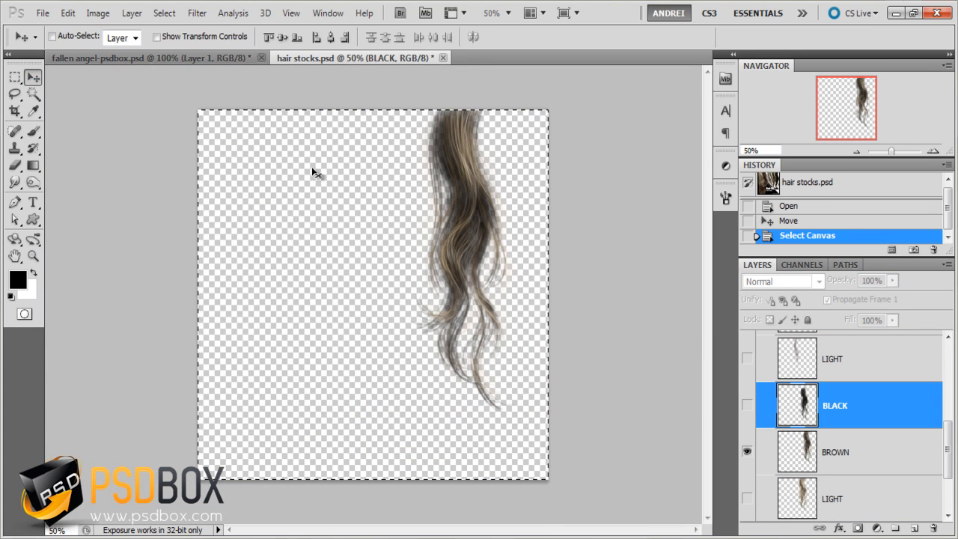
- Clear the selection, move the brown strand fully inside the canvas and make the BROWN layer active
left_click(318, 200)
left_click(485, 216)
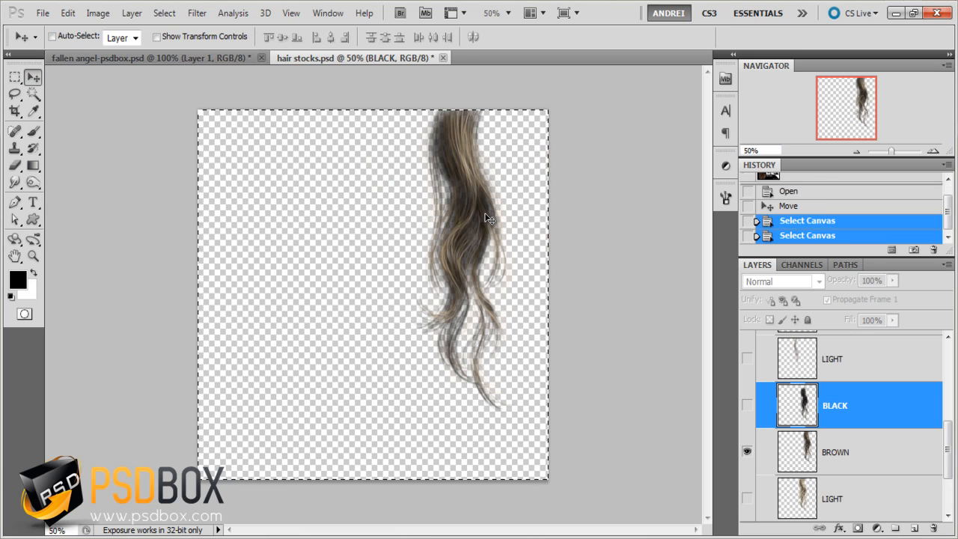
key("ctrl+d")
left_click_drag(444, 242, 396, 287)
left_click(835, 434)
- Copy the whole BROWN strand layer and paste it into fallen angel-psdbox.psd
key("ctrl+a")
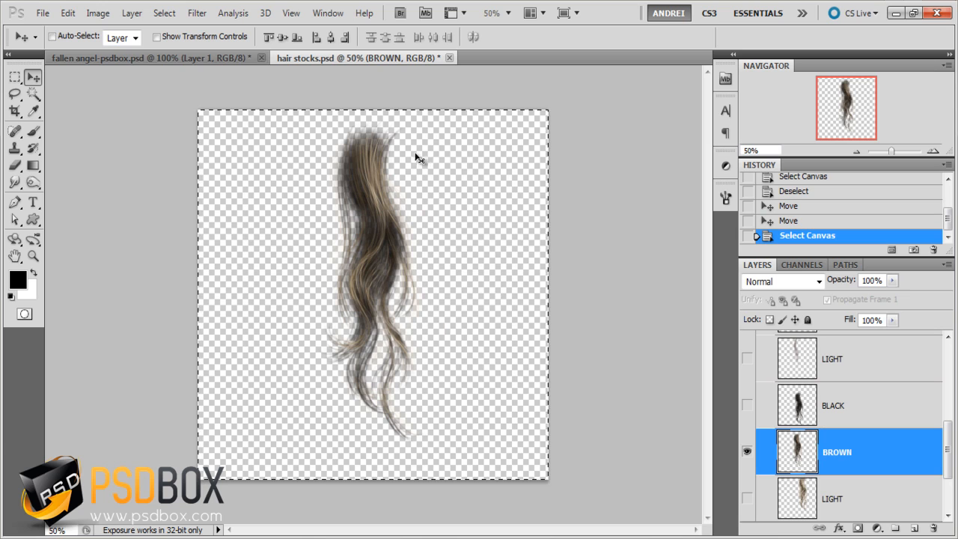
key("ctrl+c")
left_click(224, 58)
key("ctrl+v")
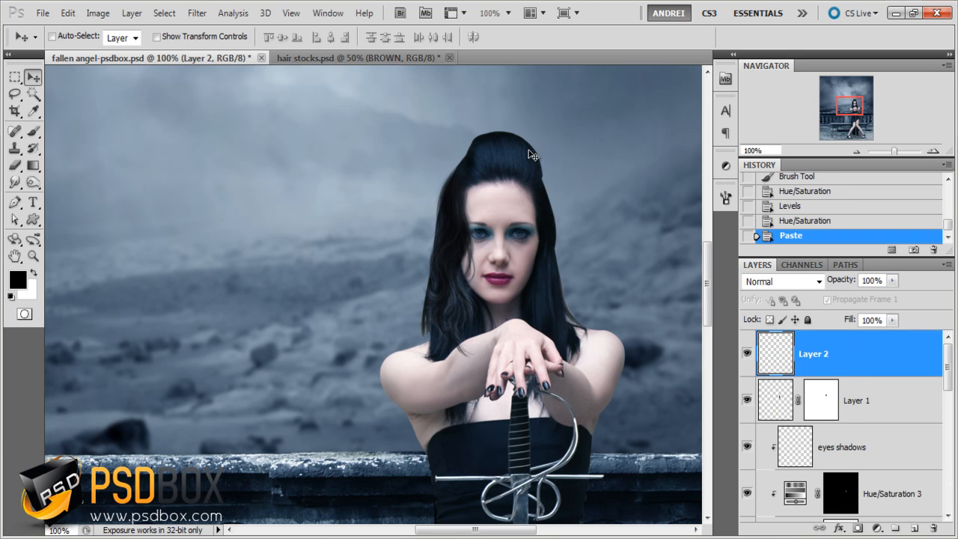
- Free-transform the pasted strand proportionally to 20%, enlarge it to about 26.7% and flip it horizontally
key("ctrl+t")
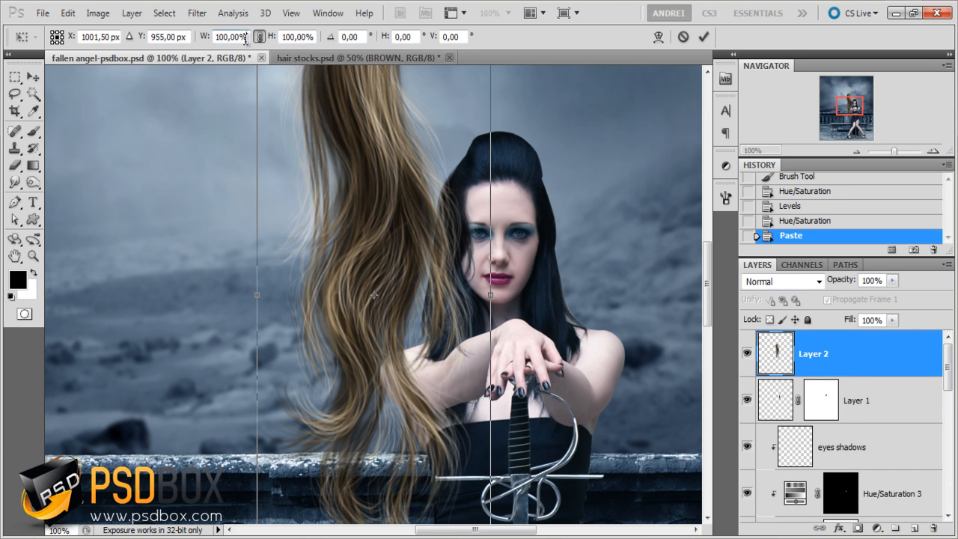
left_click(244, 38)
type("20")
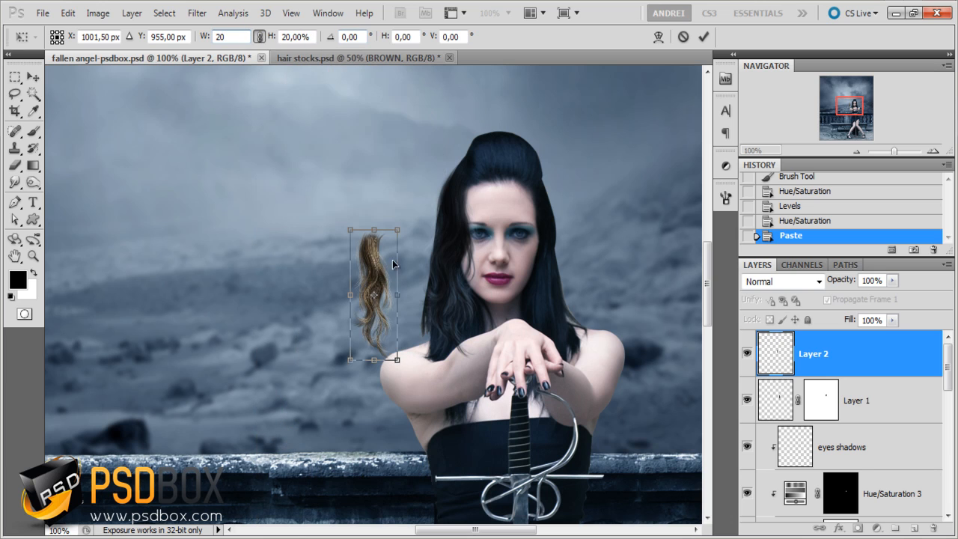
left_click_drag(397, 229, 412, 186)
right_click(399, 244)
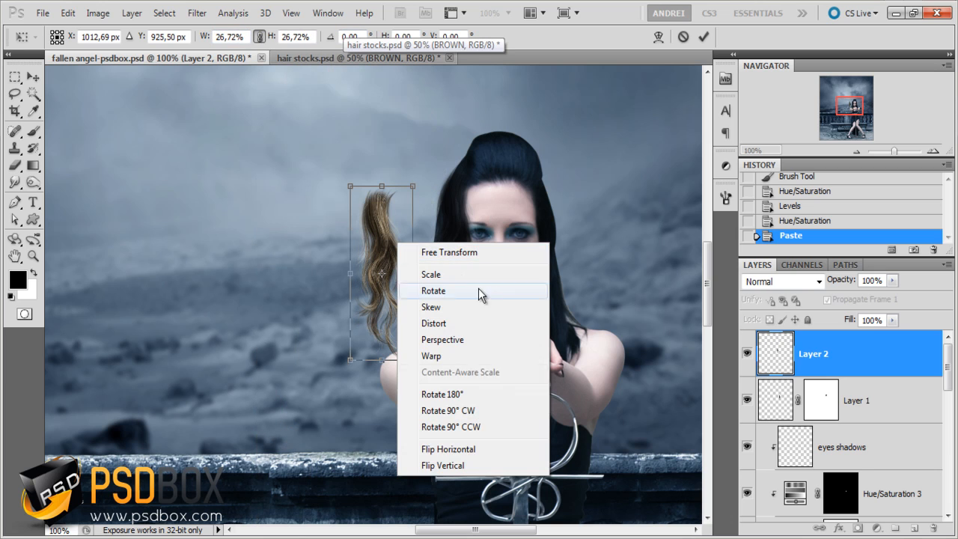
left_click(453, 450)
- Fit the strand over the woman's hair on the image's right side, scaled to about 28.7% and rotated about -9.6°
left_click_drag(397, 320, 567, 311)
left_click_drag(597, 160, 574, 159)
left_click_drag(553, 204, 552, 211)
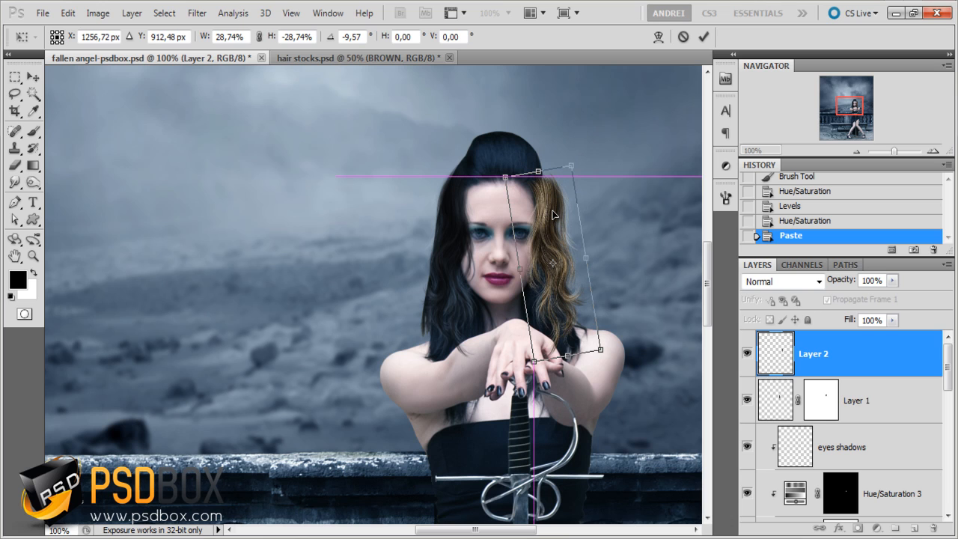
key("Left")
key("Left")
key("Left")
key("Left")
key("Left")
key("Left")
key("Left")
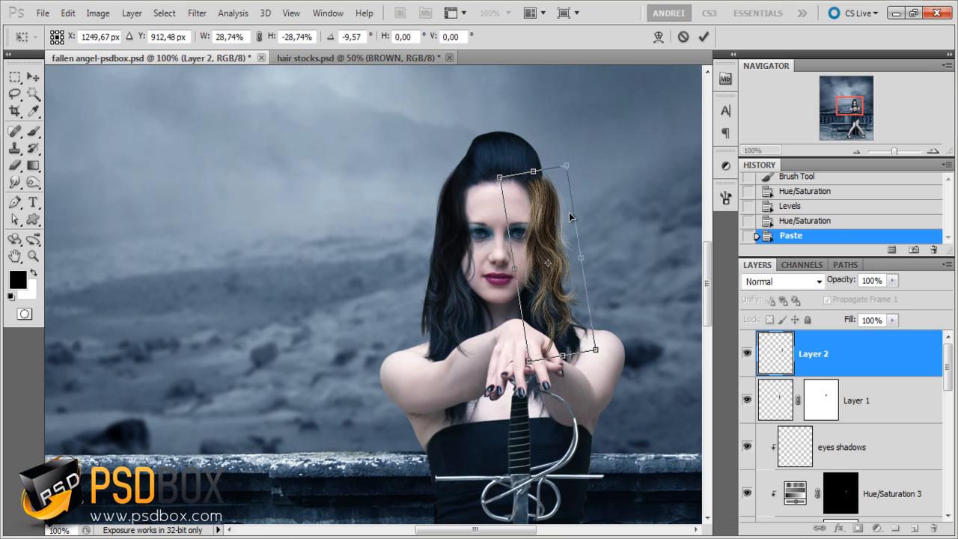
key("Return")
- Warp the upper part of the brown strand so it follows the outline of the woman's hair, and apply the transform
key("ctrl+plus")
key("ctrl+plus")
key("ctrl+t")
right_click(543, 294)
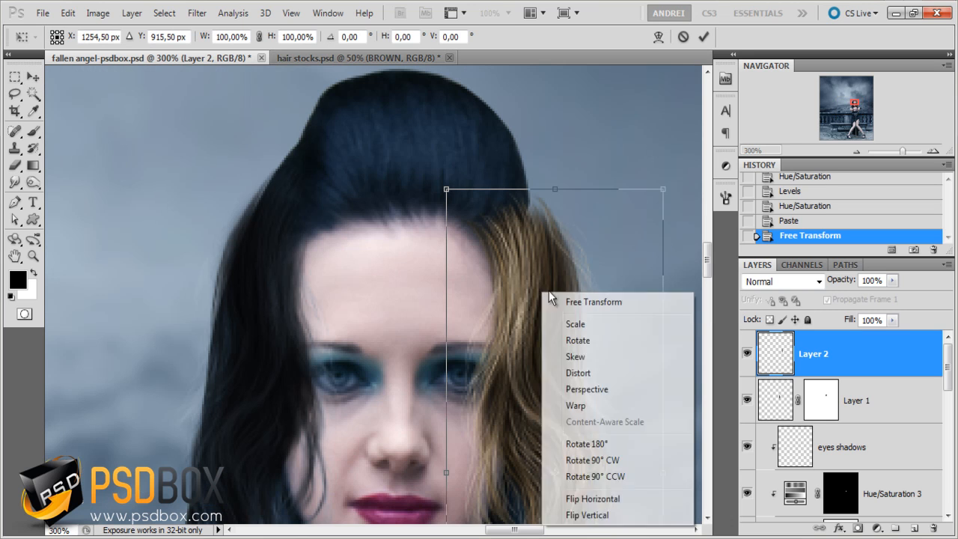
left_click(587, 412)
left_click_drag(578, 192, 562, 197)
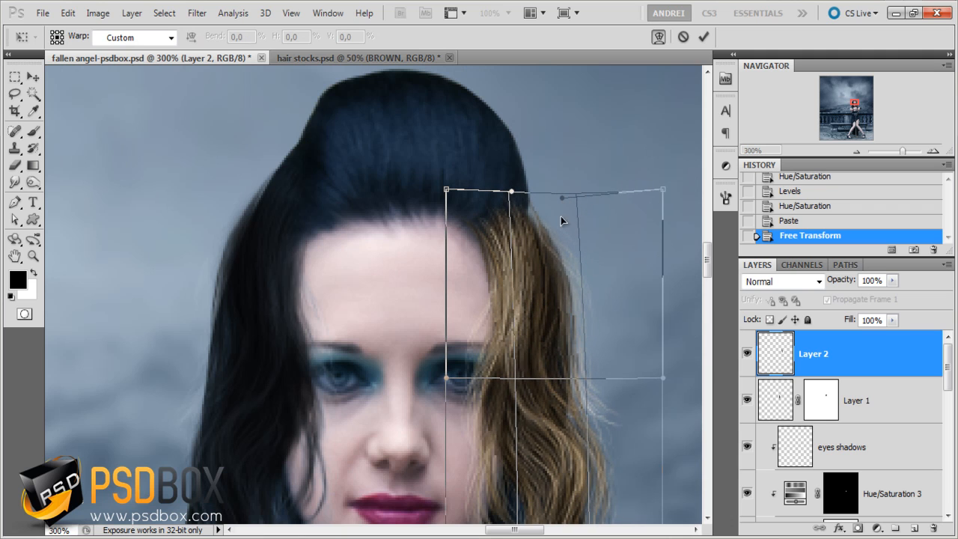
left_click_drag(597, 323, 610, 300)
left_click_drag(544, 192, 538, 193)
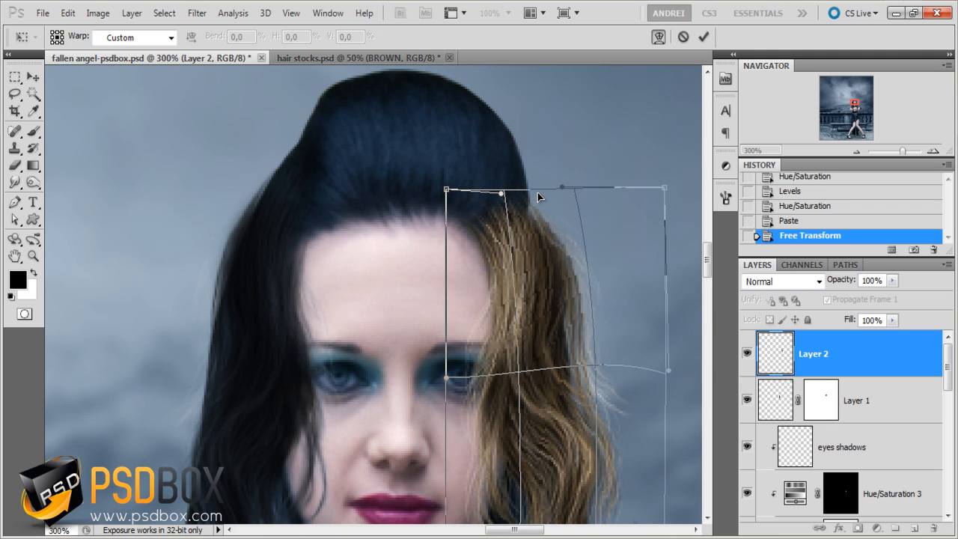
key("Return")
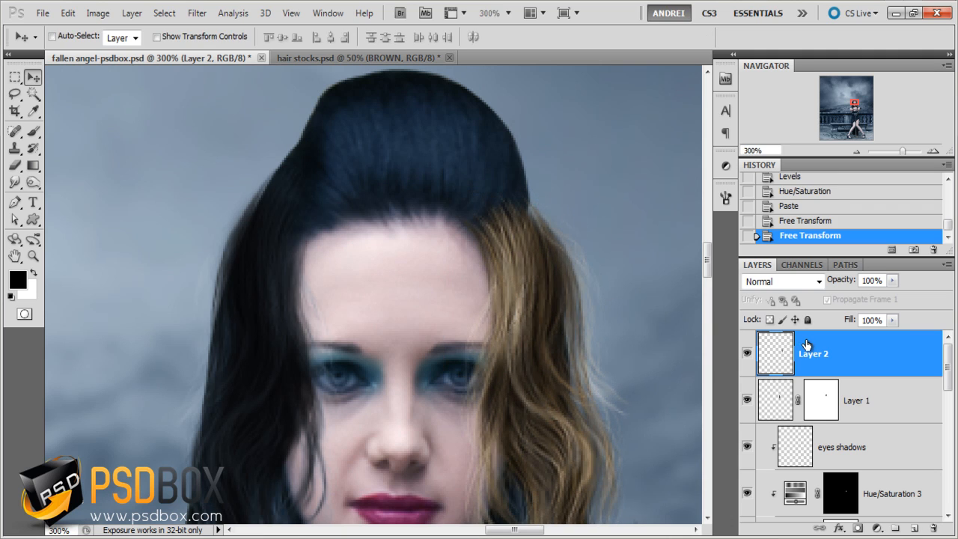
- Fully desaturate the new strand with Hue/Saturation, setting Saturation to -100
key("ctrl+u")
left_click_drag(668, 302, 563, 303)
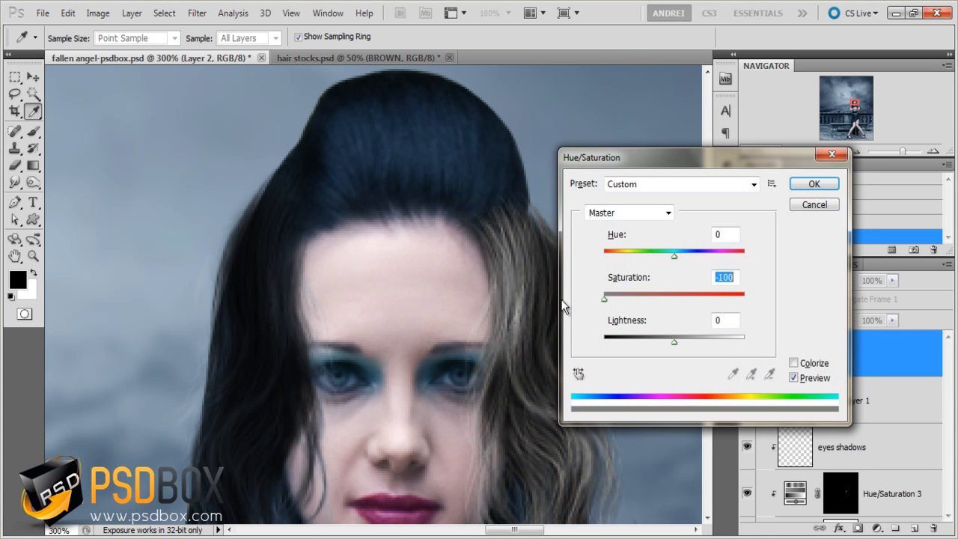
key("Return")
- Darken the strand with Levels, using input black 15, midtones 0.74 and output white 189
key("ctrl+minus")
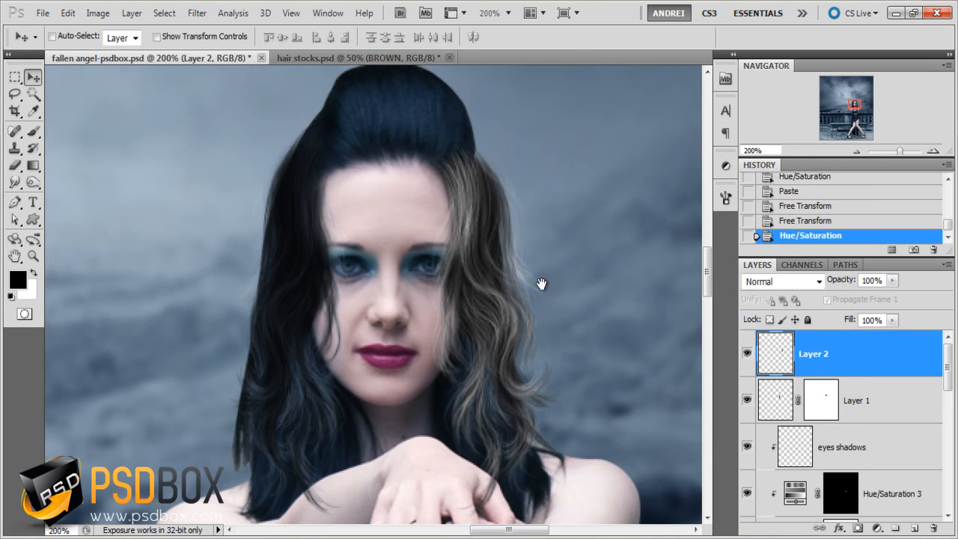
left_click_drag(541, 283, 520, 278)
key("ctrl+l")
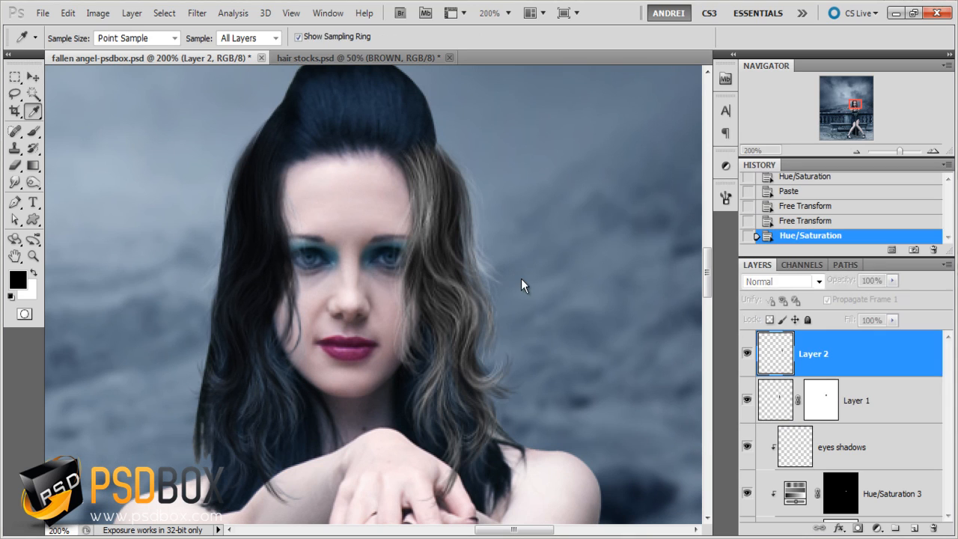
key("Escape")
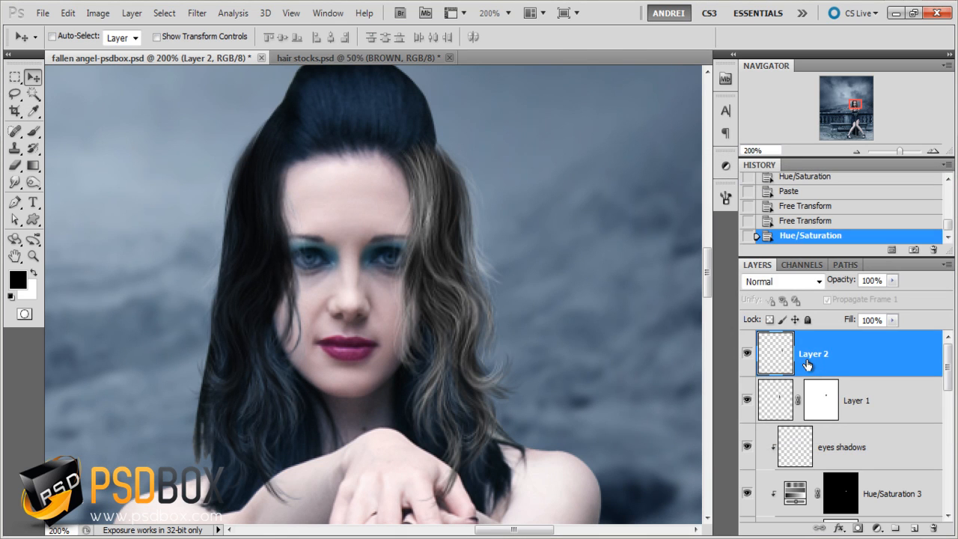
left_click(830, 396)
left_click(882, 365)
key("ctrl+l")
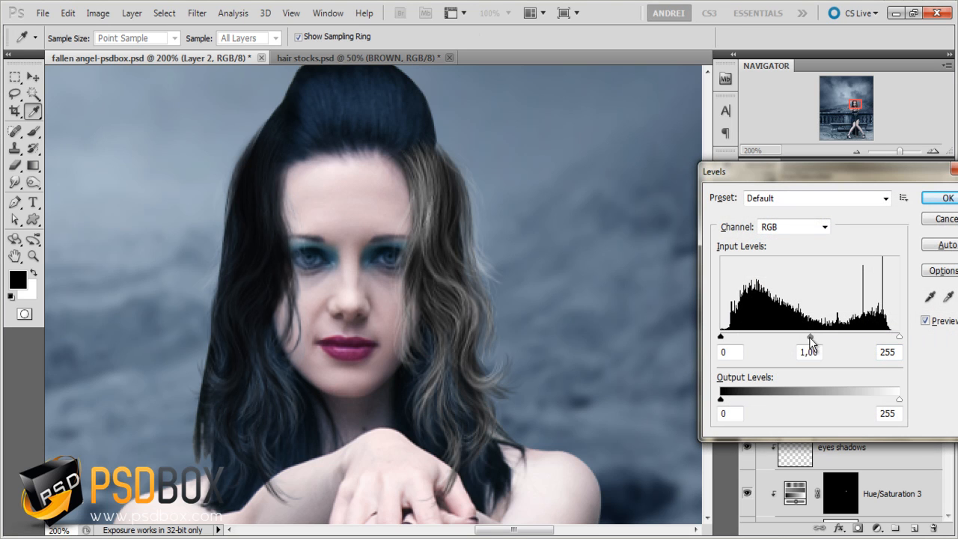
left_click_drag(809, 337, 819, 337)
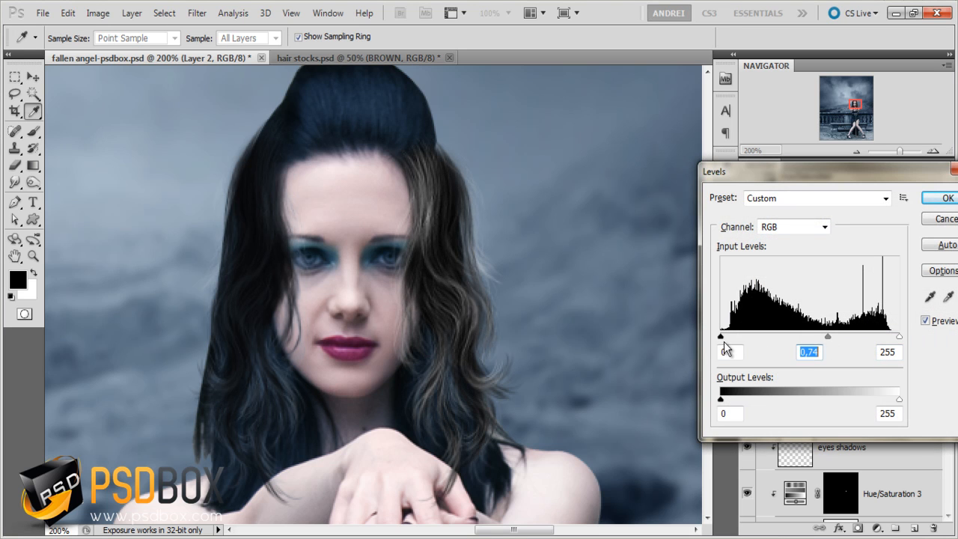
left_click_drag(728, 338, 731, 338)
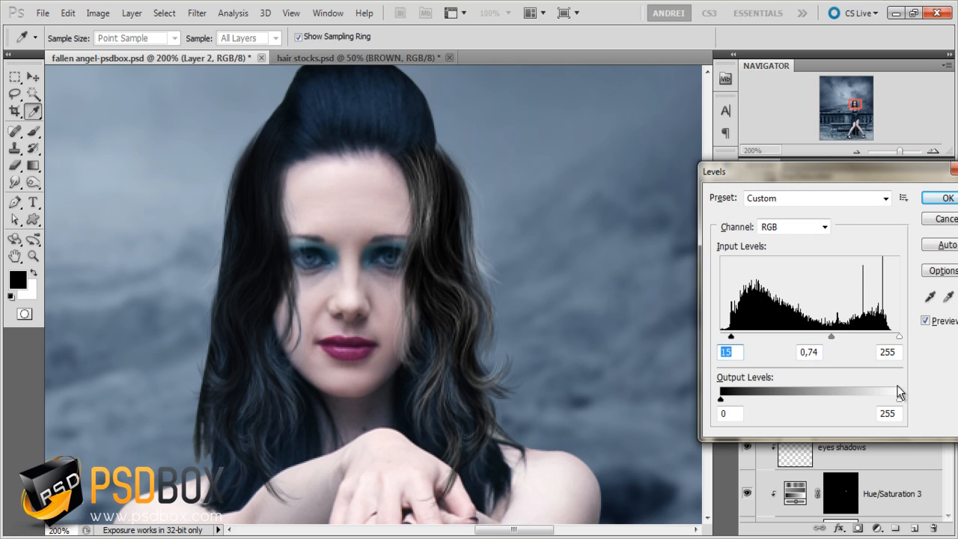
left_click(887, 413)
left_click_drag(901, 400, 852, 399)
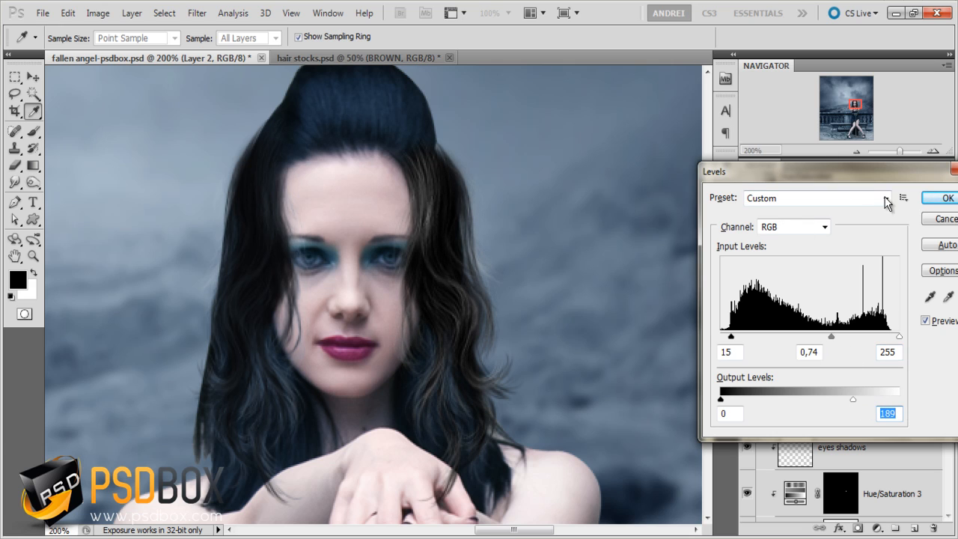
left_click(945, 197)
- Shift the darkened strand slightly with the Move tool to refine its fit against the hairline
key("v")
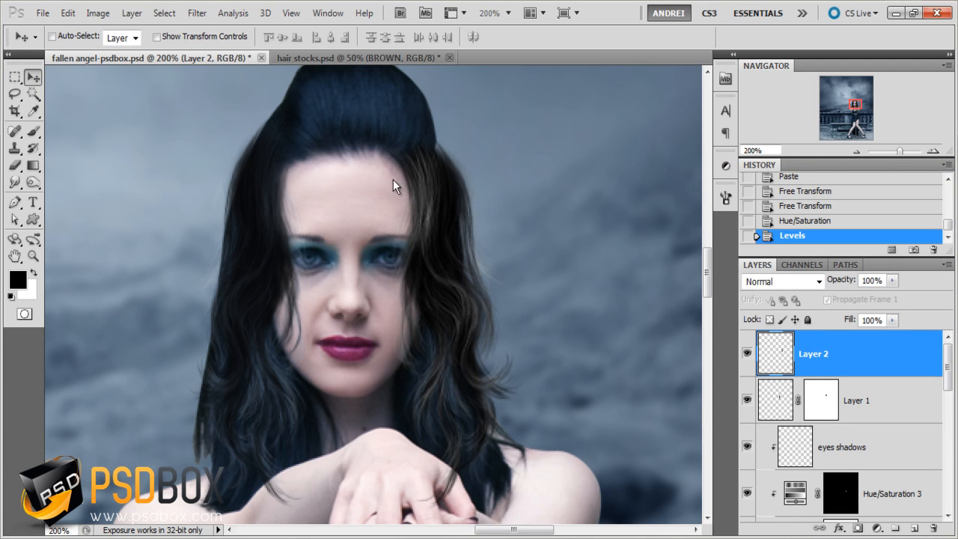
left_click_drag(393, 185, 393, 177)
scroll(441, 219, "down", 2)
scroll(446, 217, "up", 2)
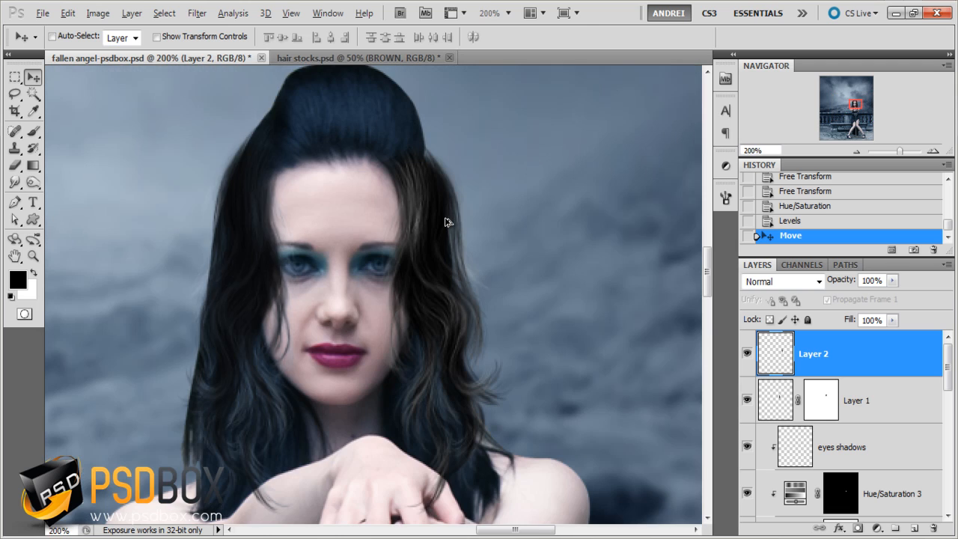
- Colorize the strand blue with Hue/Saturation, using Hue 218, Saturation 25 and Lightness -28
key("ctrl+u")
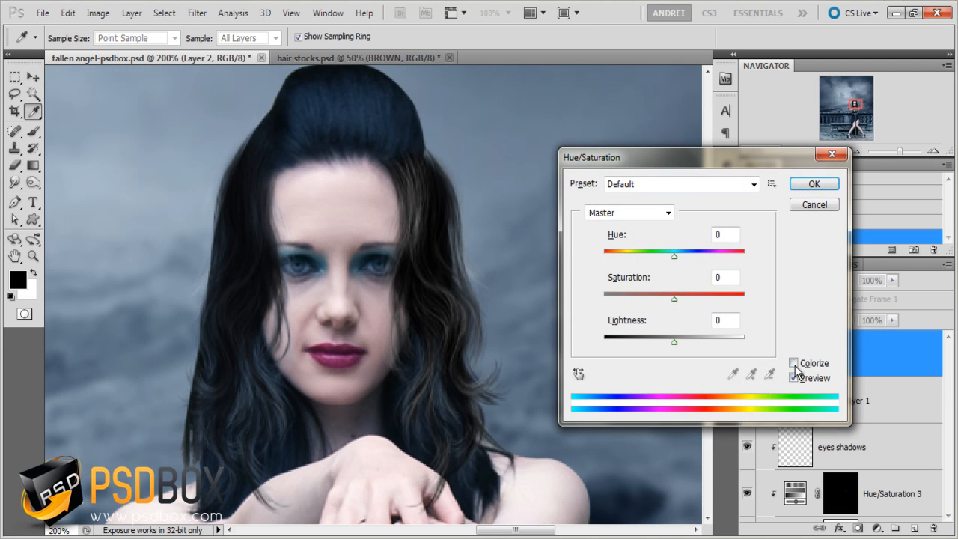
left_click(794, 364)
left_click_drag(605, 255, 688, 255)
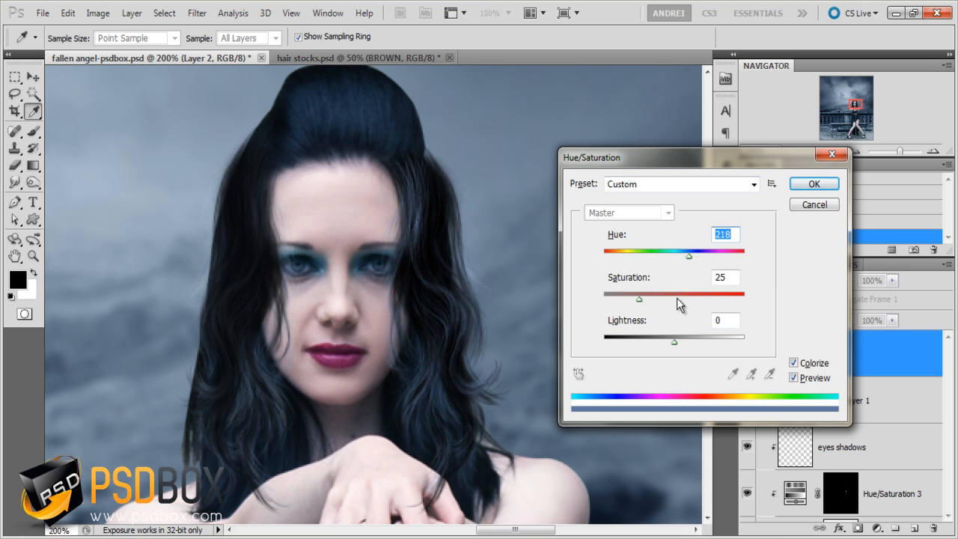
left_click_drag(671, 341, 654, 342)
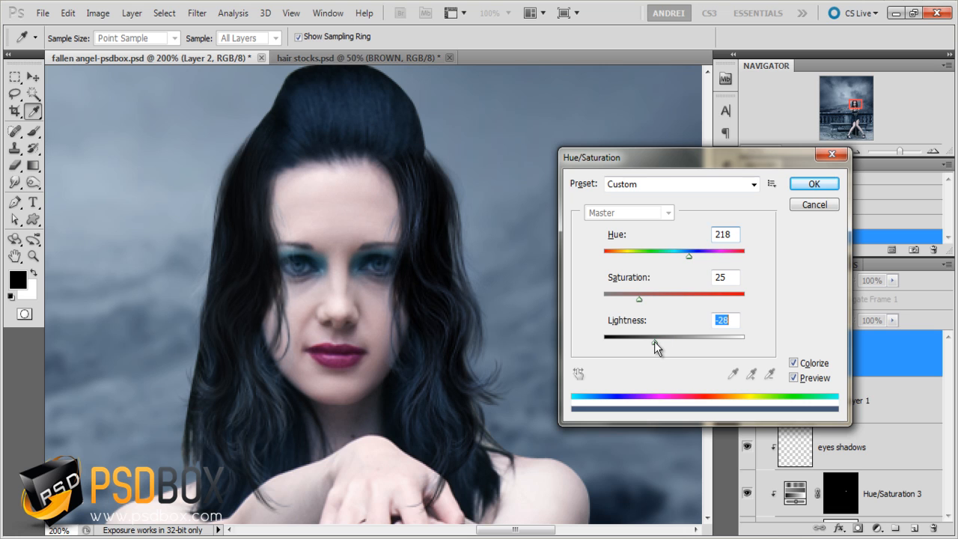
left_click(816, 187)
scroll(478, 170, "down", 3)
scroll(470, 180, "up", 2)
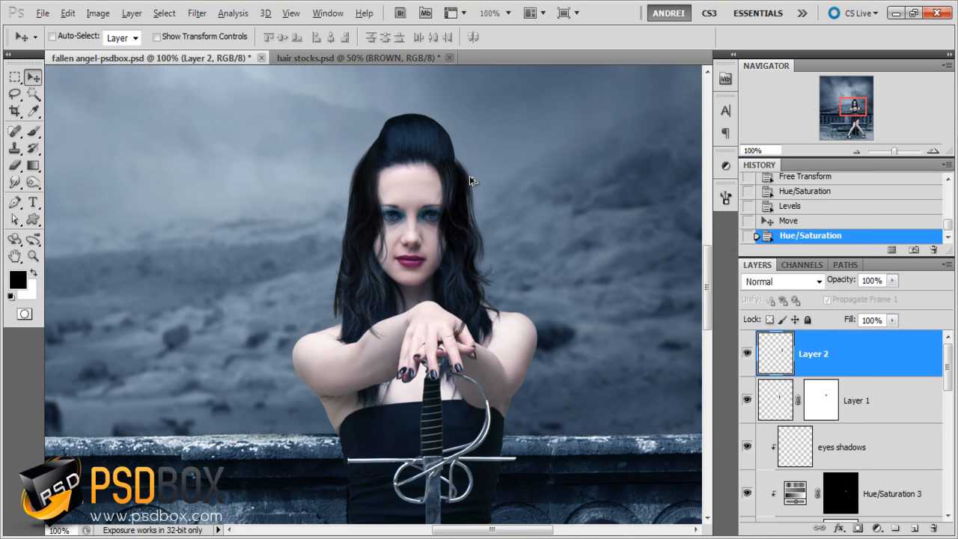
- Switch to hair stocks.psd, hide the BROWN strand layer, and show and select the BLACK layer above it
left_click(351, 58)
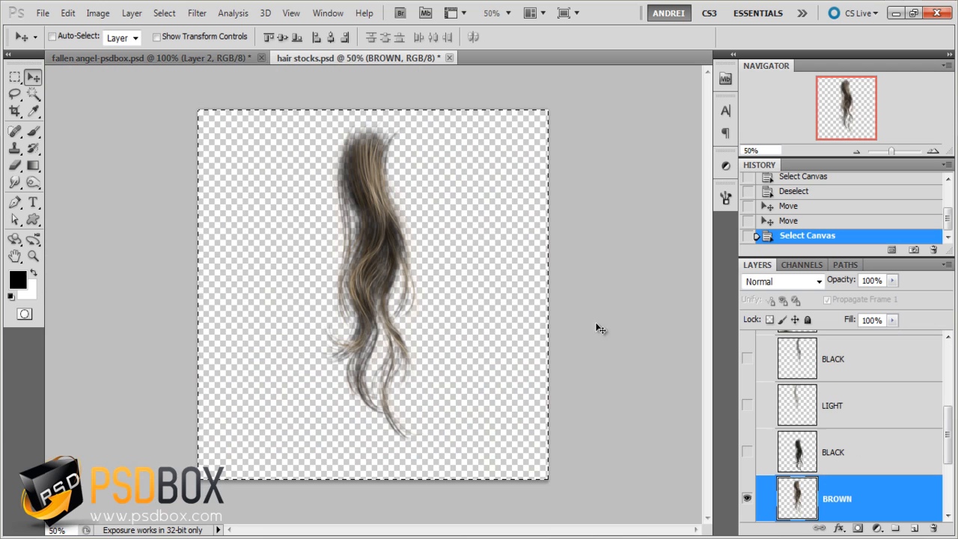
left_click(747, 498)
left_click(747, 452)
left_click(760, 458)
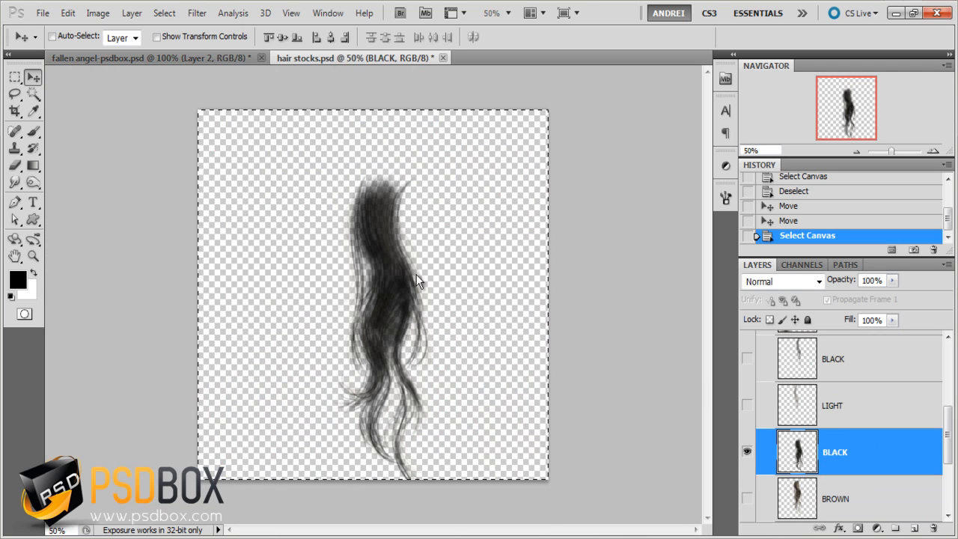
- Paste the copied black strand into fallen angel-psdbox.psd directly above the eyes shadows layer, beneath Layer 1
left_click(147, 56)
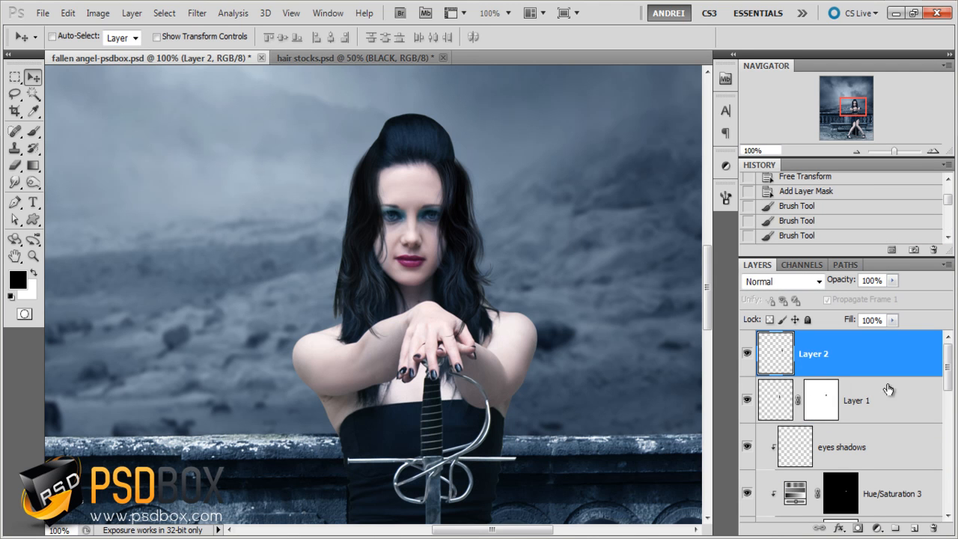
left_click(877, 432)
key("ctrl+v")
- Scale the black strand to 30%, rotate it slightly and place it over the woman's hair on the image's left side
key("ctrl+t")
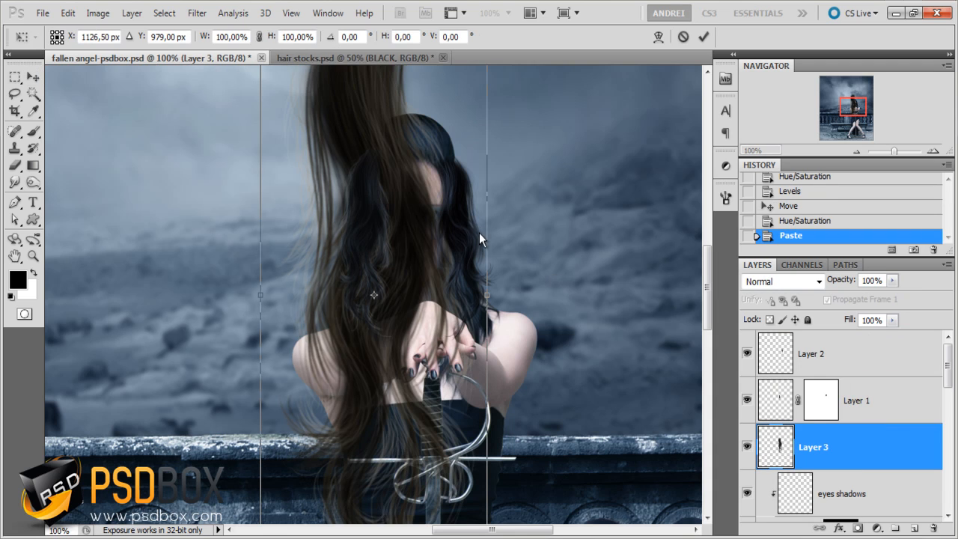
left_click(259, 36)
left_click(222, 35)
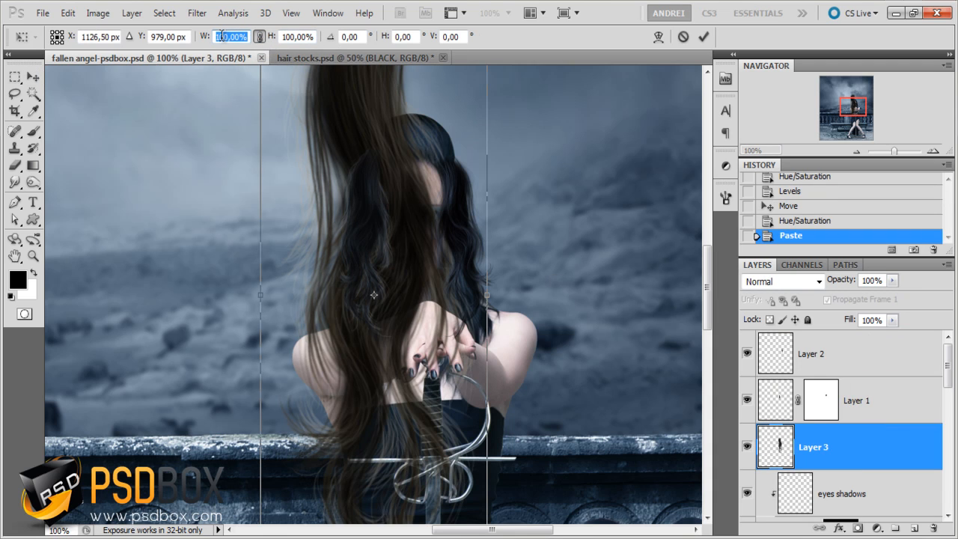
type("30")
left_click_drag(386, 243, 376, 200)
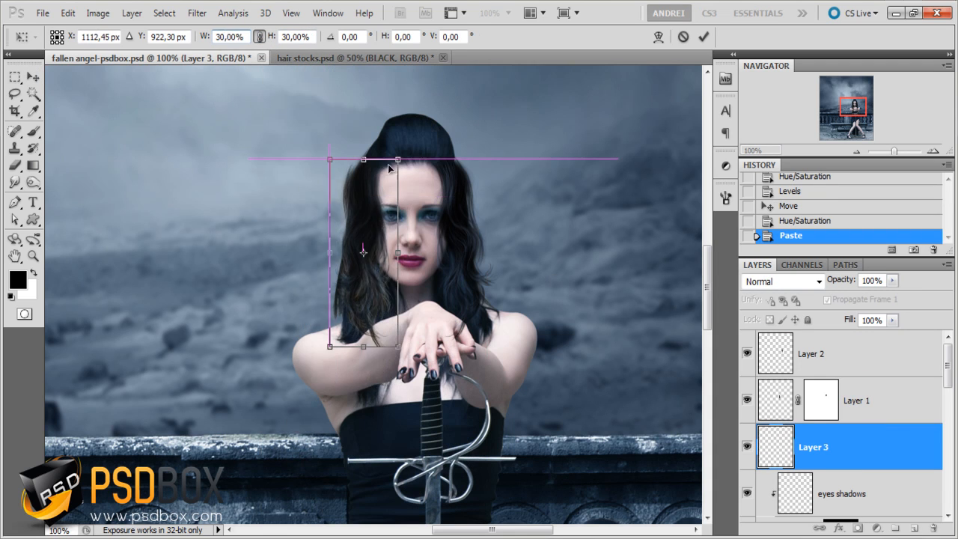
left_click_drag(411, 129, 422, 135)
left_click_drag(372, 211, 377, 214)
key("Return")
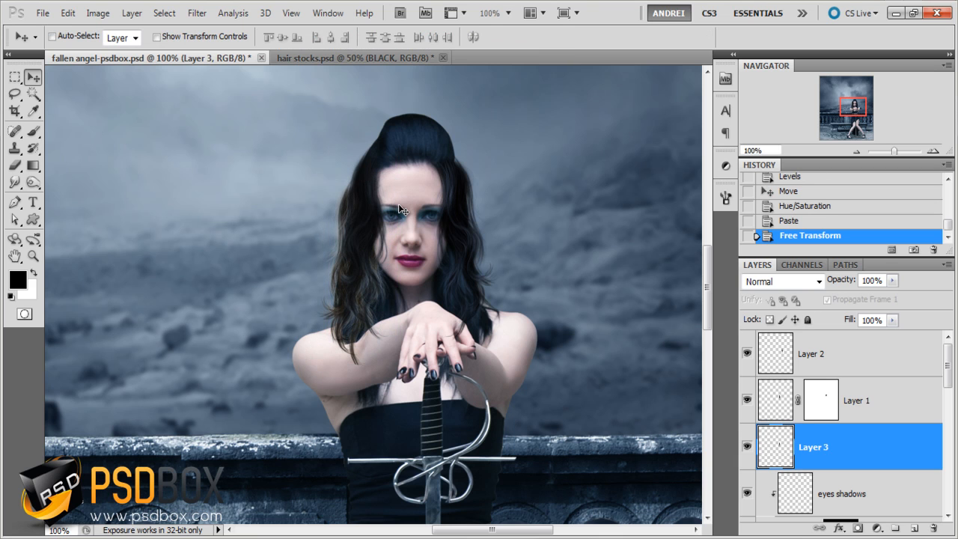
- Lower the saturation of the black strand on Layer 3 with Hue/Saturation and shift the strand slightly down and inward
scroll(332, 181, "up", 1)
left_click_drag(427, 257, 369, 199)
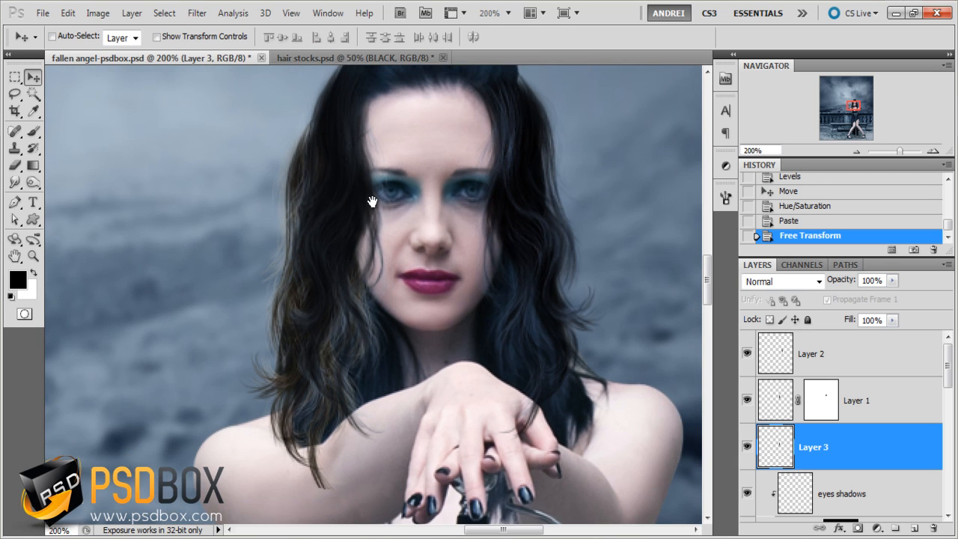
key("ctrl+u")
left_click_drag(674, 299, 662, 299)
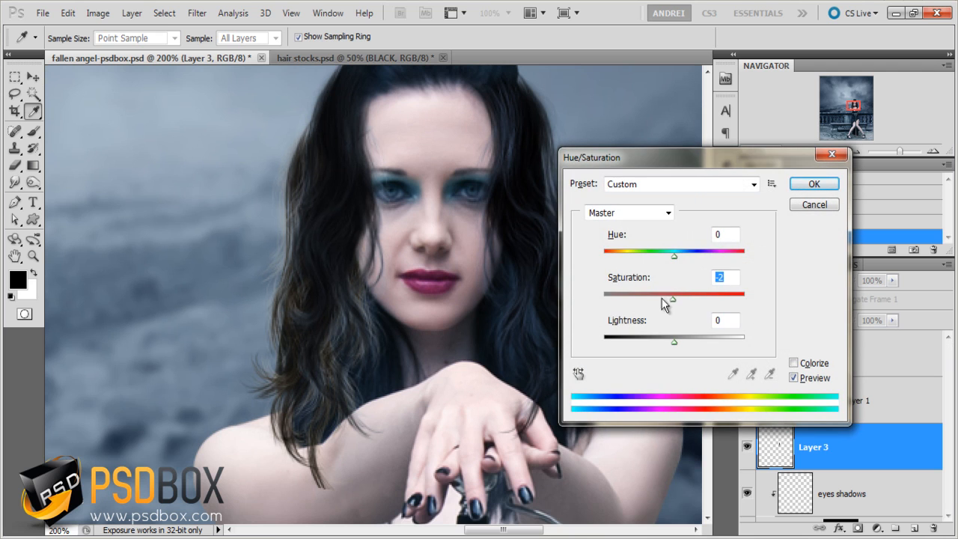
key("Return")
scroll(464, 271, "down", 1)
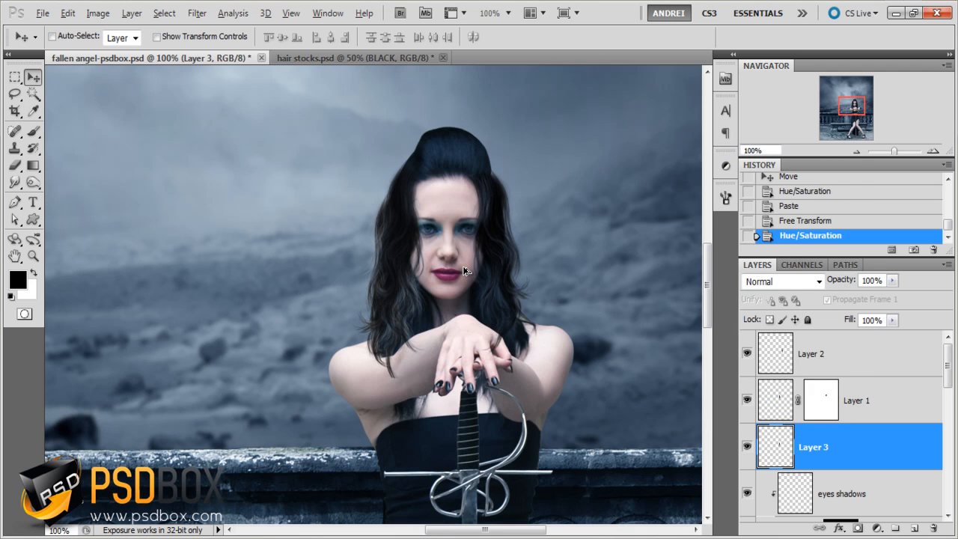
mouse_move(388, 294)
left_mouse_down()
mouse_move(400, 301)
mouse_move(395, 308)
left_mouse_up()
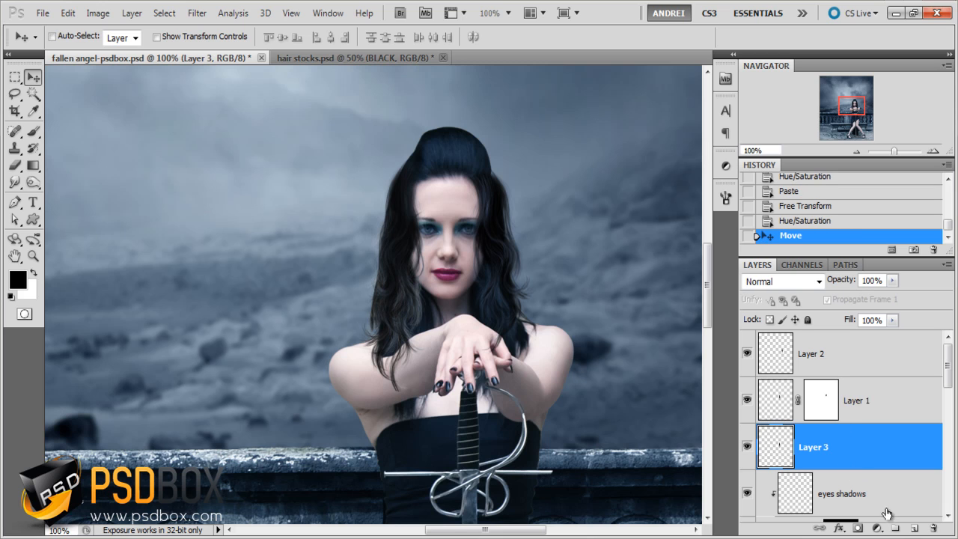
- Add a layer mask to Layer 3 and paint black with the 71 px brush over the strand's upper part beside the forehead
left_click(857, 527)
key("b")
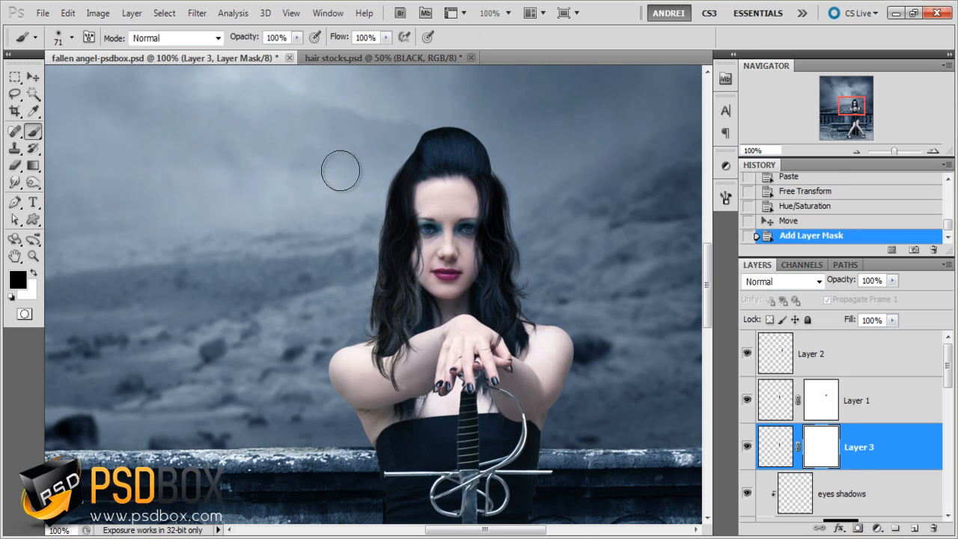
mouse_move(411, 195)
left_mouse_down()
mouse_move(432, 235)
mouse_move(423, 202)
mouse_move(430, 226)
left_mouse_up()
left_click_drag(428, 226, 429, 210)
left_click_drag(430, 206, 436, 180)
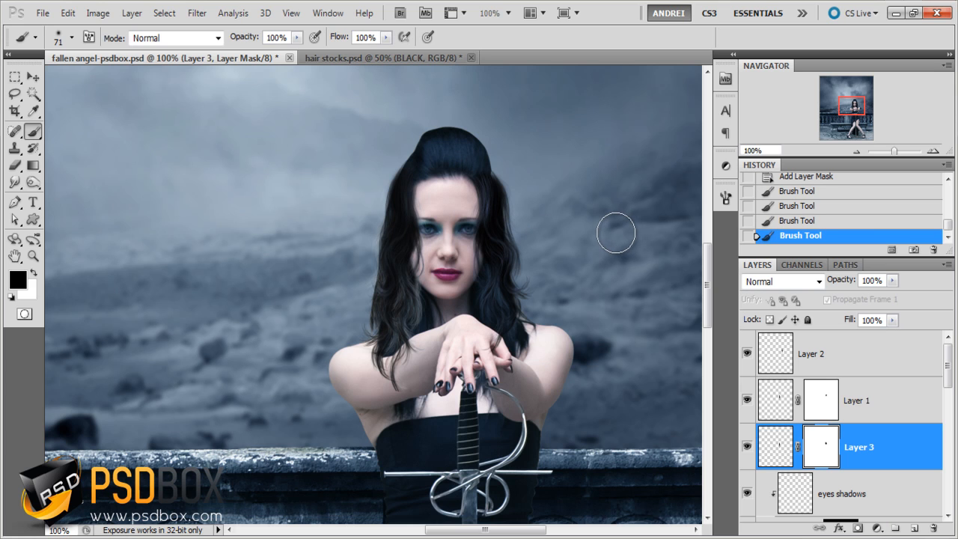
- Paste the copied black strand again, directly above the woman shadows layer so it sits behind the woman
left_click(417, 58)
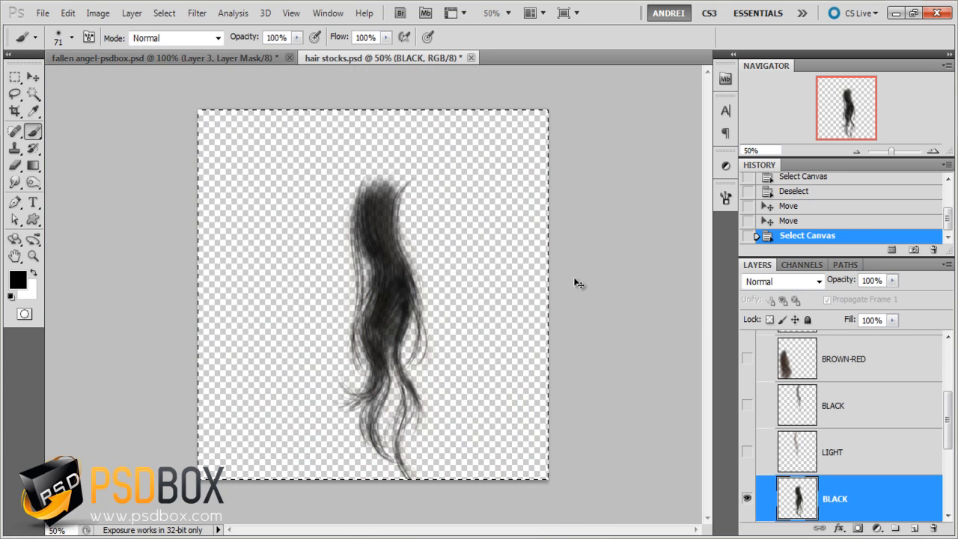
left_click(206, 59)
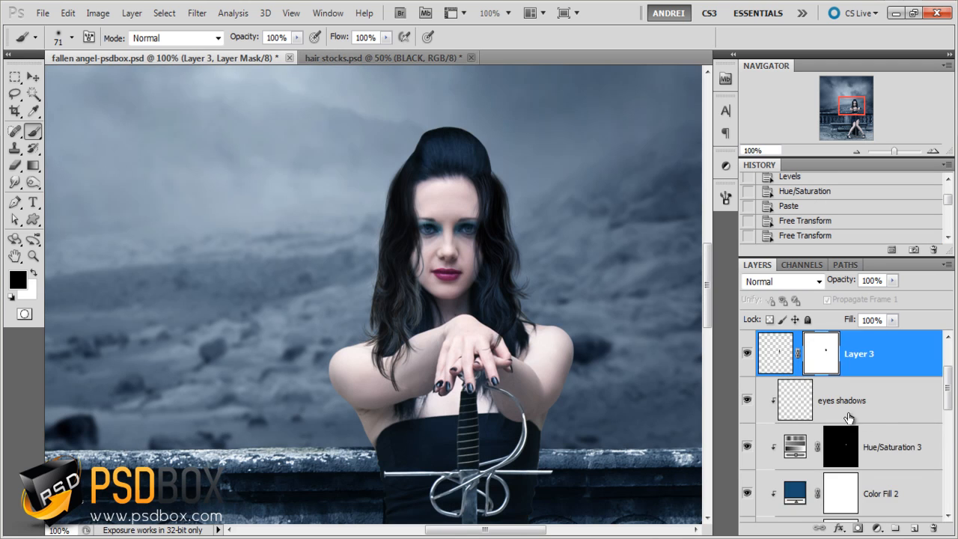
scroll(848, 417, "down", 5)
left_click(847, 434)
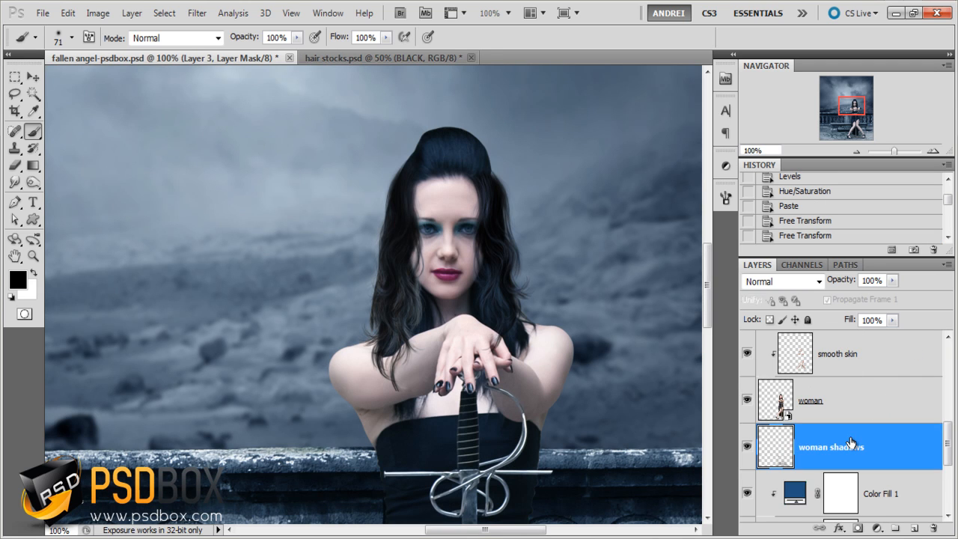
key("ctrl+v")
key("ctrl+minus")
key("ctrl+minus")
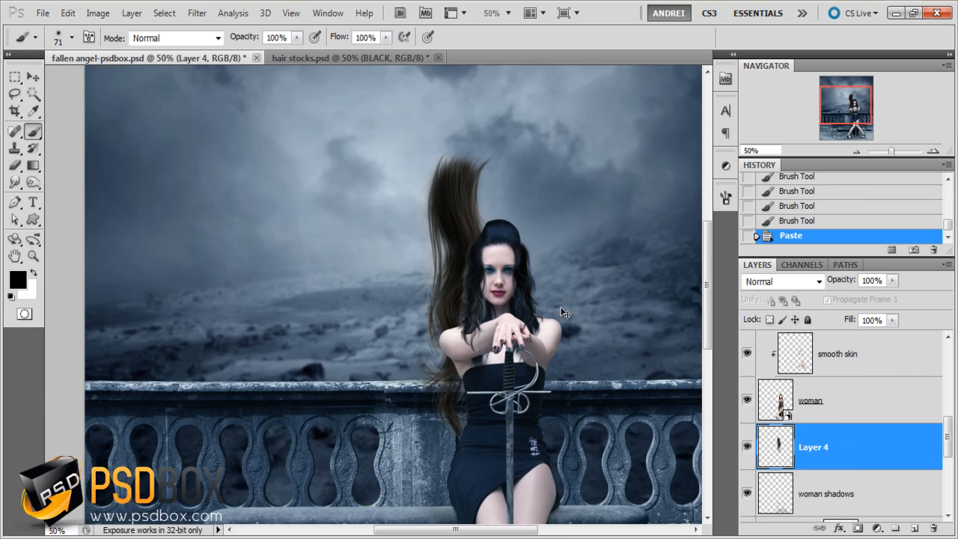
- Flip the pasted strand vertically, scale it to 63.49%, rotate it 8.12° and place it behind the woman on the image's left side
key("ctrl+t")
left_click_drag(524, 149, 520, 229)
left_click_drag(463, 292, 491, 296)
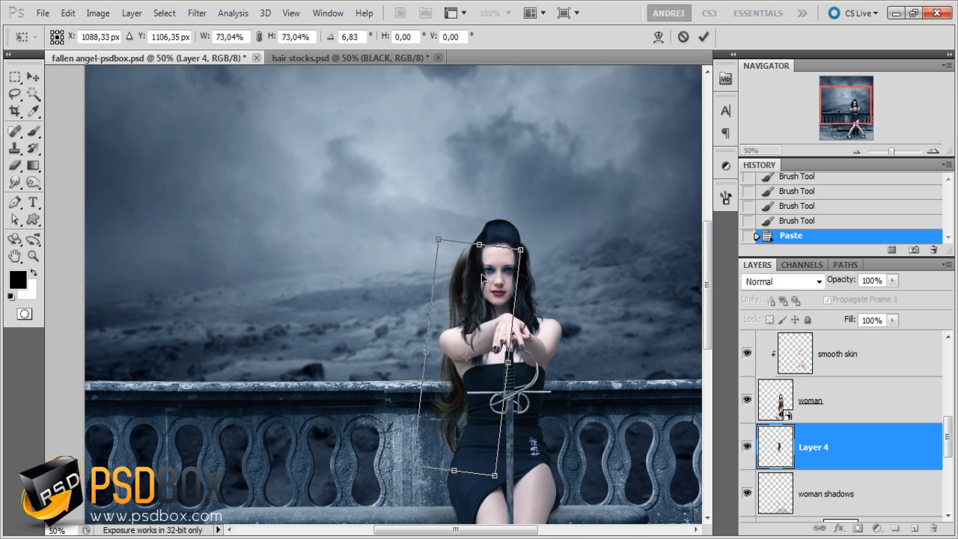
right_click(481, 291)
left_click(557, 494)
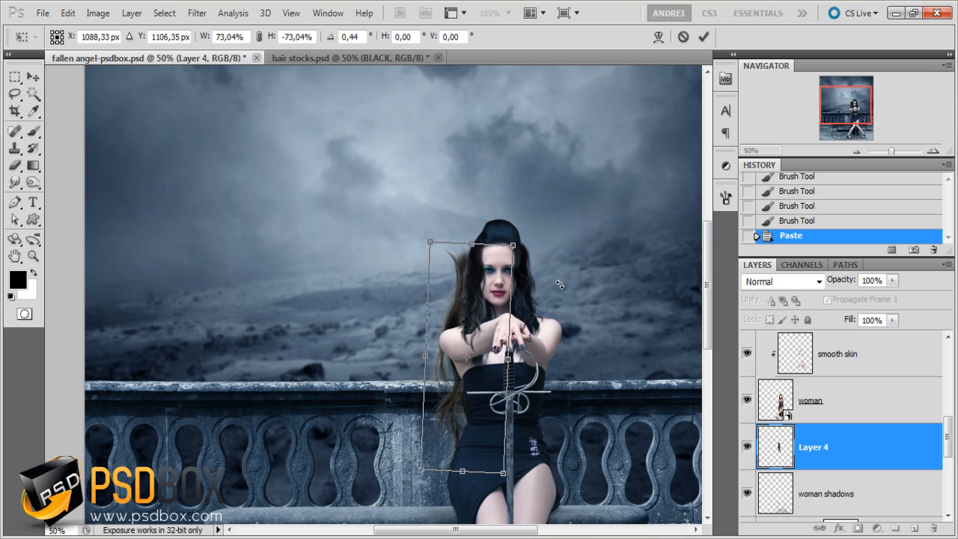
left_click_drag(560, 285, 574, 308)
left_click_drag(452, 237, 455, 269)
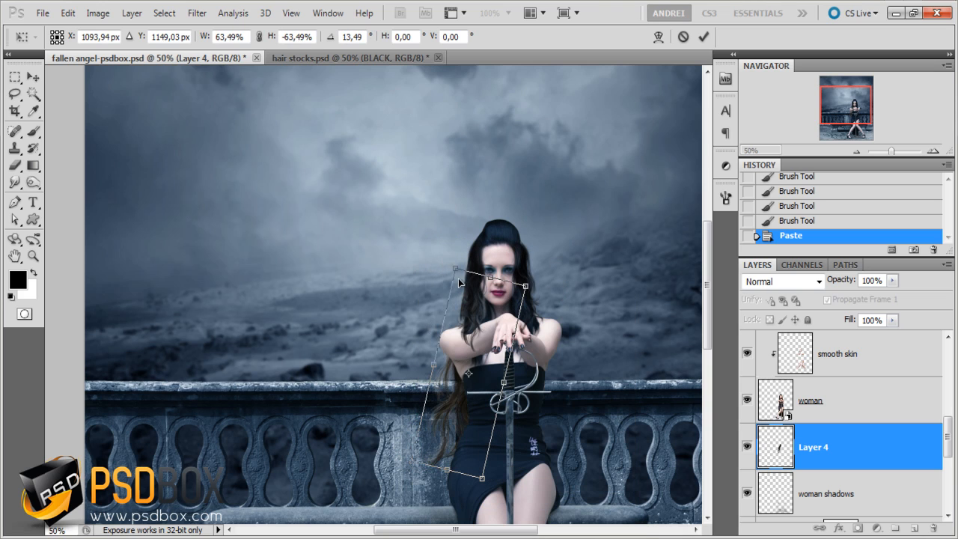
left_click_drag(474, 338, 476, 318)
mouse_move(557, 269)
left_mouse_down()
mouse_move(540, 254)
mouse_move(549, 261)
left_mouse_up()
left_click_drag(503, 286, 504, 299)
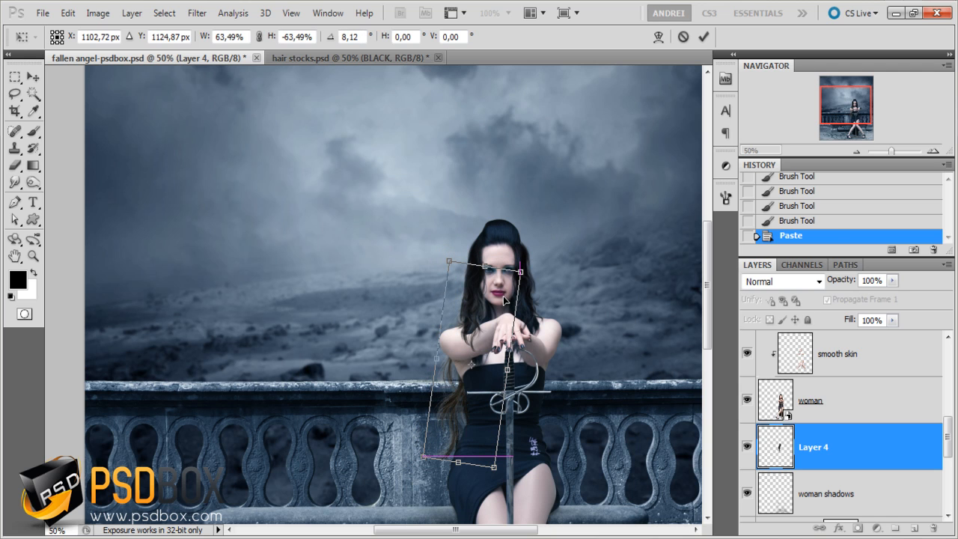
key("Return")
- Desaturate the strand behind the woman on Layer 4 with Hue/Saturation
key("b")
scroll(500, 379, "up", 3)
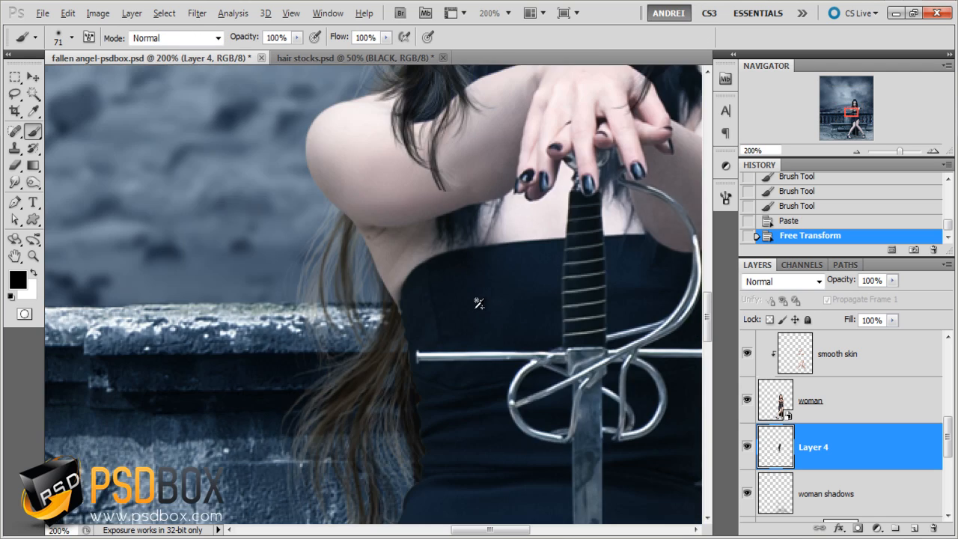
key("ctrl+i")
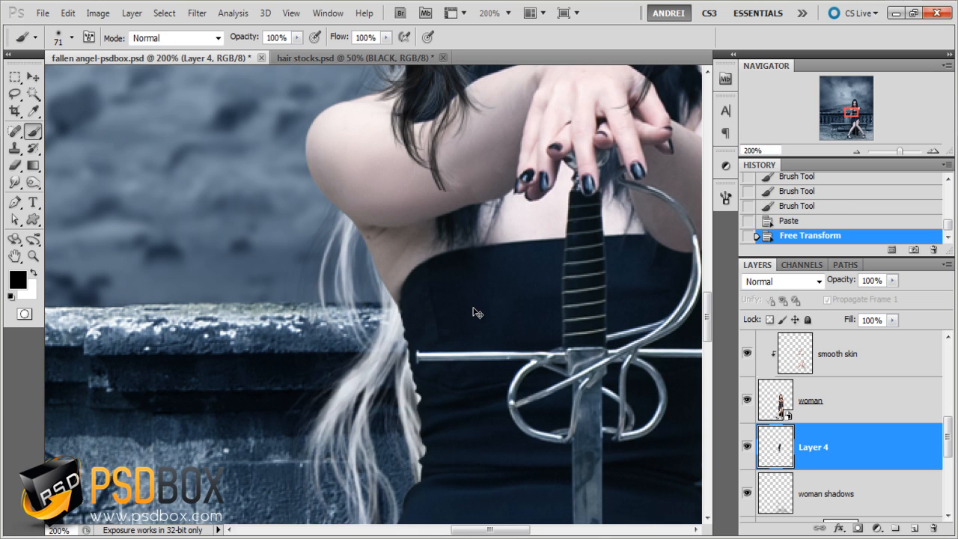
key("ctrl+z")
key("i")
key("ctrl+u")
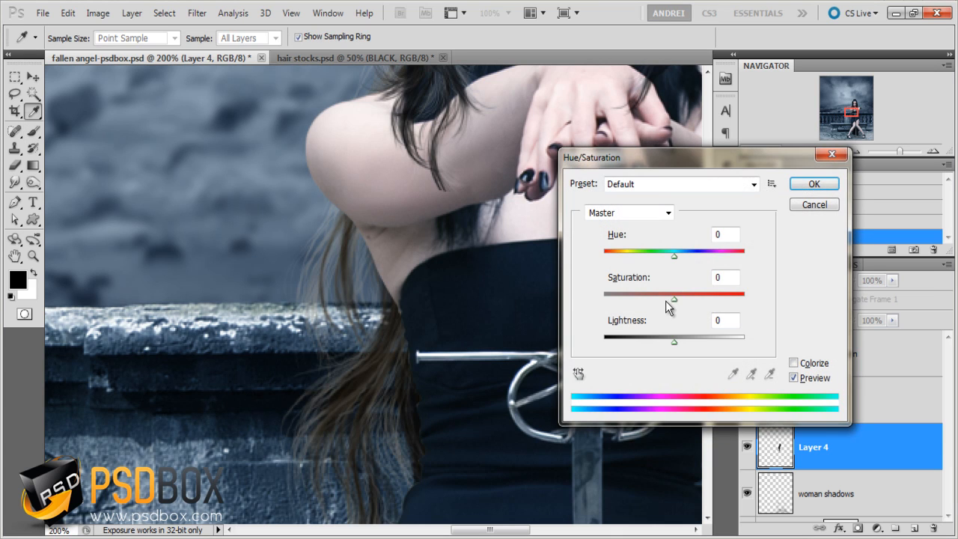
left_click_drag(666, 302, 557, 295)
key("Return")
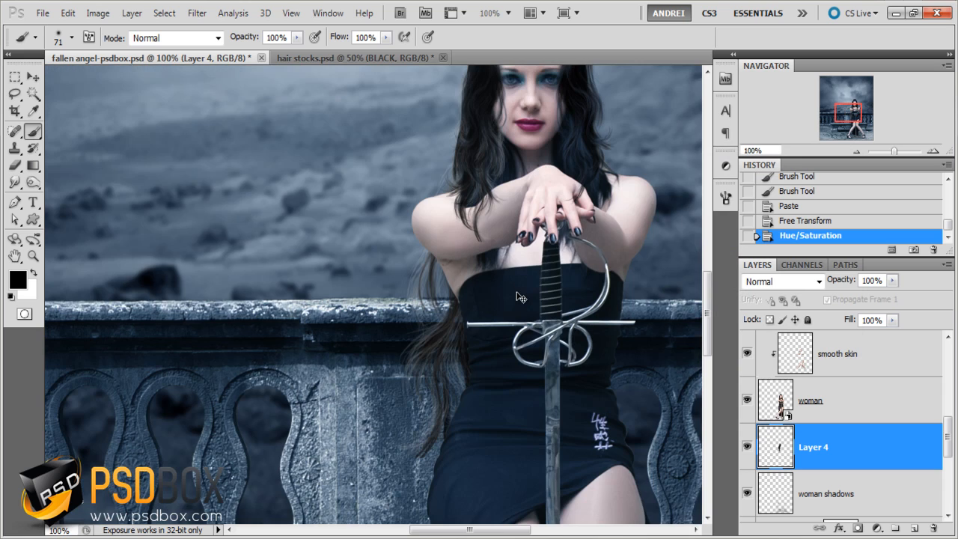
- Darken the Layer 4 strand's midtones slightly with Levels and compare the image with the layer hidden and shown
key("i")
key("ctrl+l")
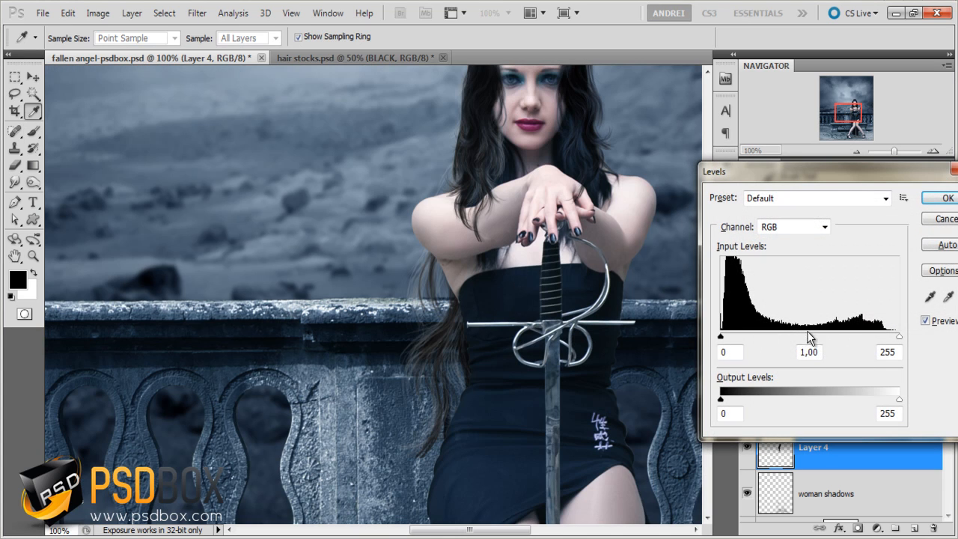
left_click_drag(819, 336, 819, 336)
key("Return")
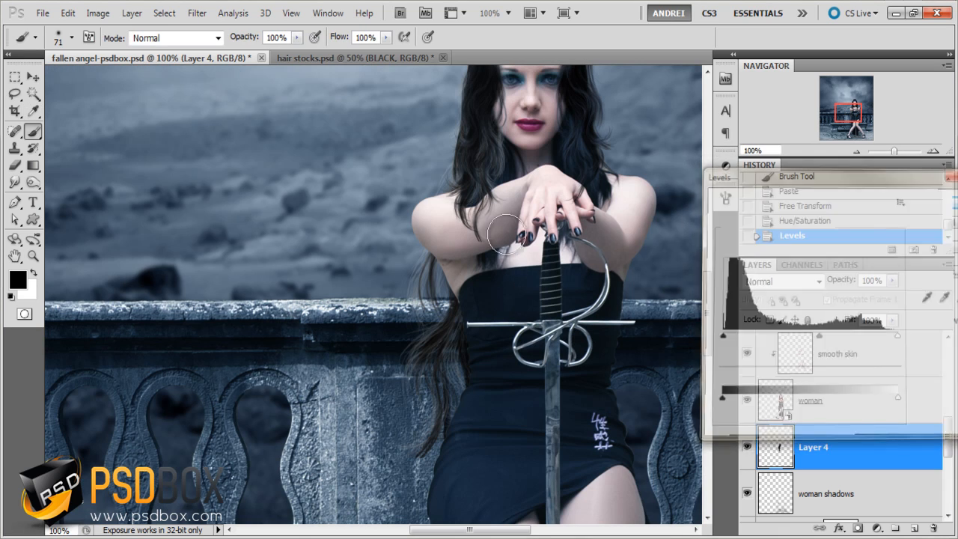
left_click_drag(502, 200, 441, 340)
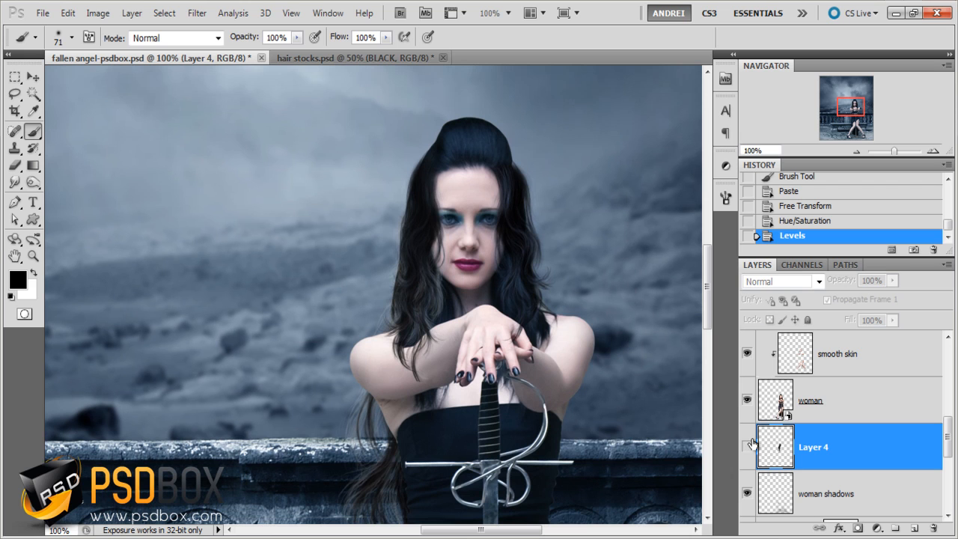
scroll(487, 339, "down", 1)
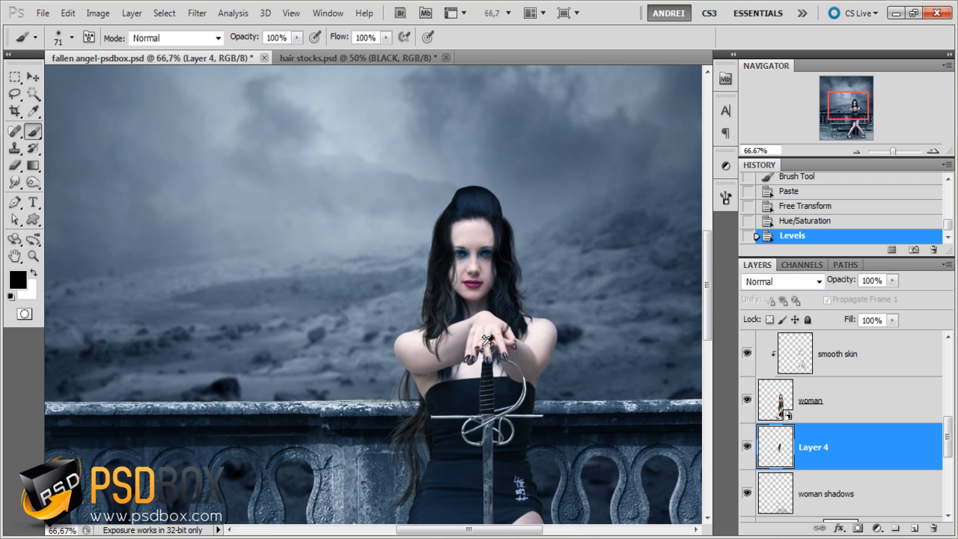
- In hair stocks.psd, hide the BLACK layer, show the LIGHT layer, move its strand fully inside the canvas and select the whole canvas
left_click(354, 58)
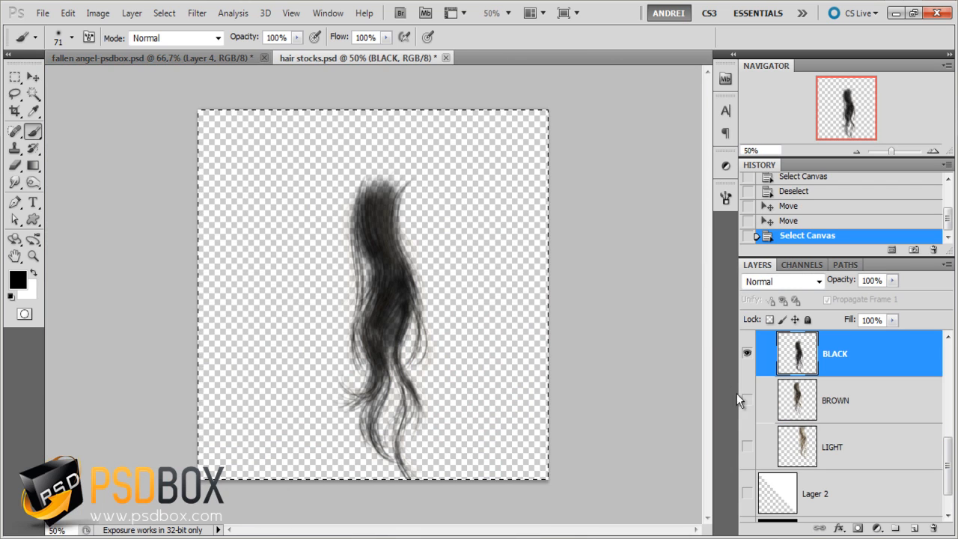
left_click(747, 353)
left_click(816, 449)
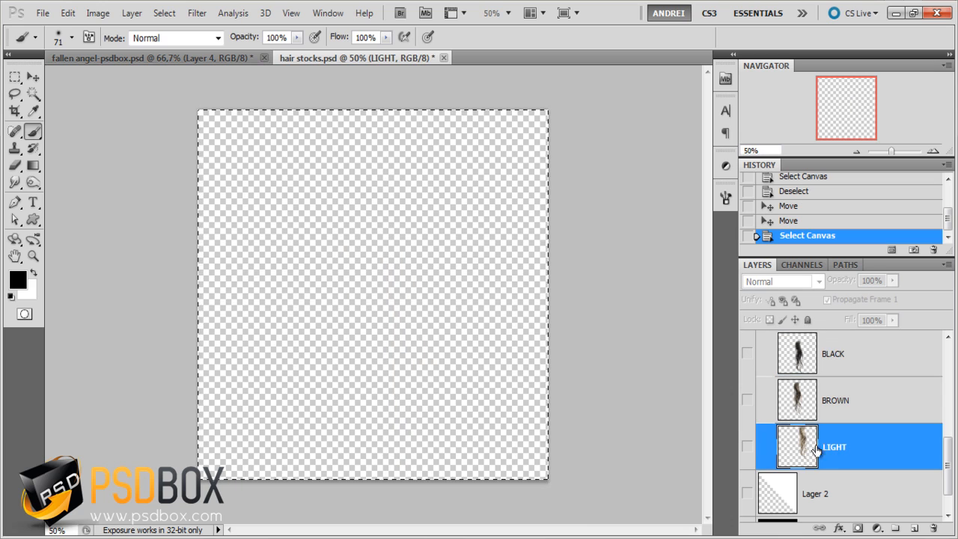
left_click(747, 446)
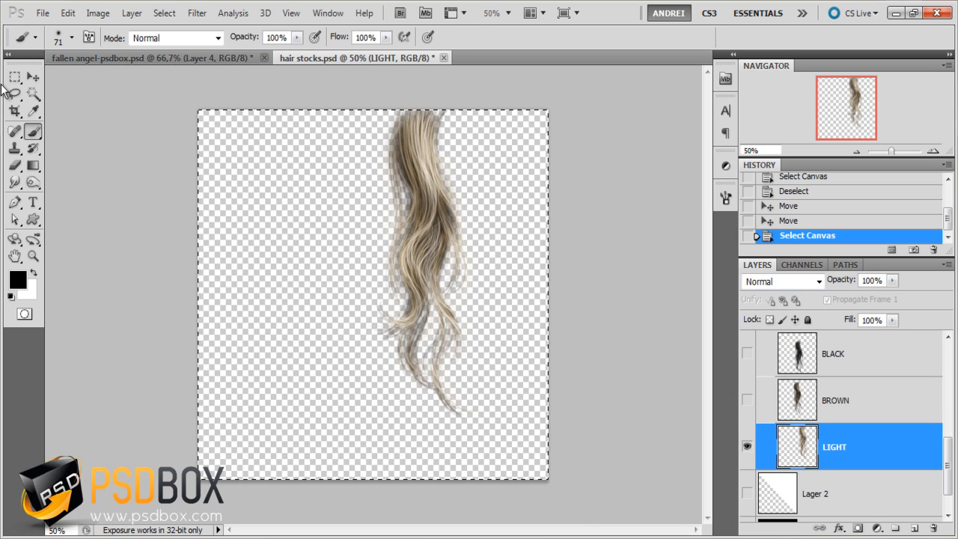
key("ctrl+d")
left_click(33, 76)
left_click_drag(315, 177, 288, 197)
key("ctrl+a")
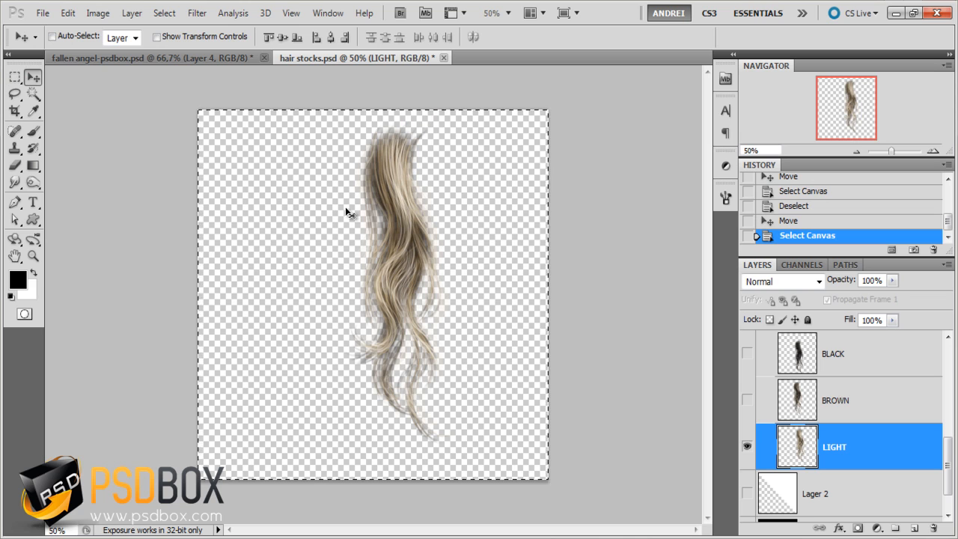
- Paste the LIGHT strand into fallen angel-psdbox.psd directly above Layer 4, beneath the woman layer
left_click(213, 55)
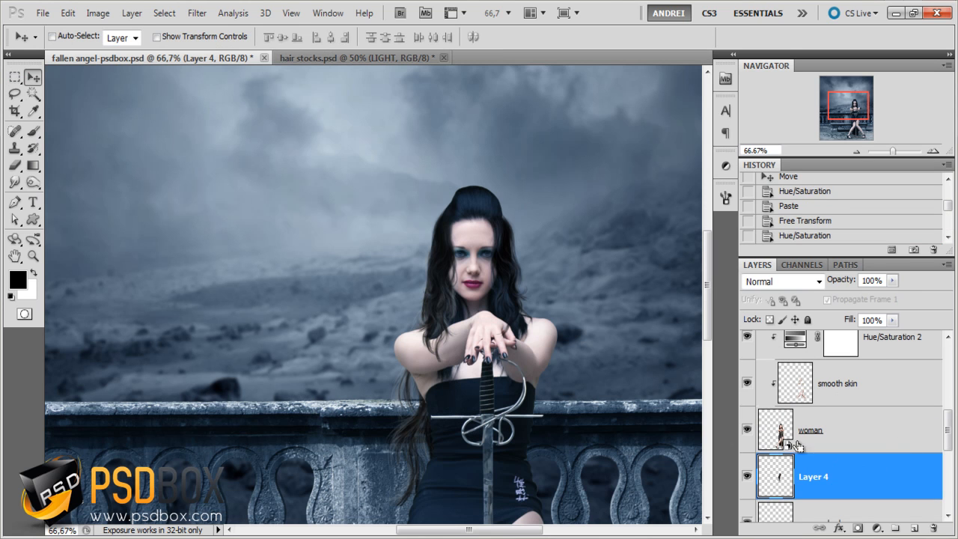
key("ctrl+v")
- Try flipping the blond strand horizontally and placing it at full size behind the woman on the image's right side
key("ctrl+t")
right_click(376, 274)
left_click(450, 480)
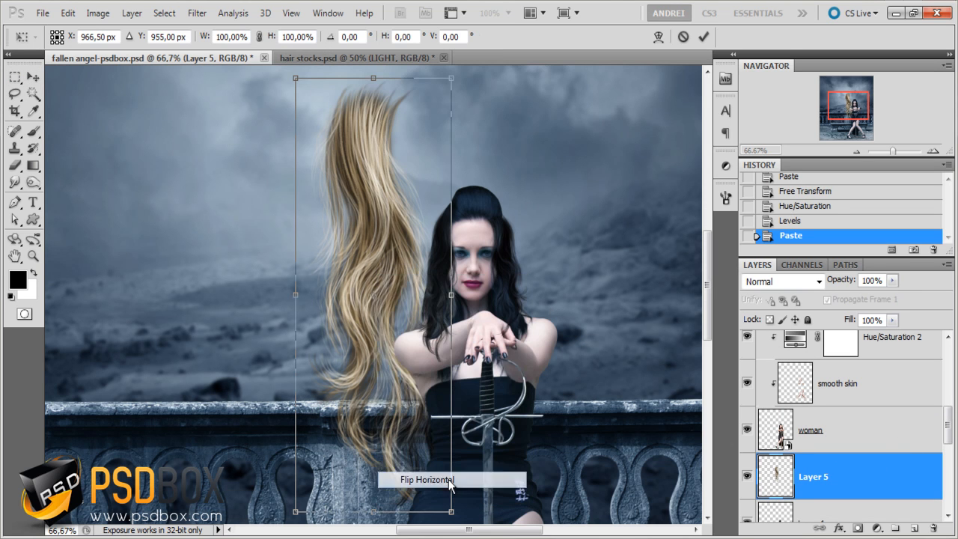
left_click_drag(357, 293, 502, 383)
key("Return")
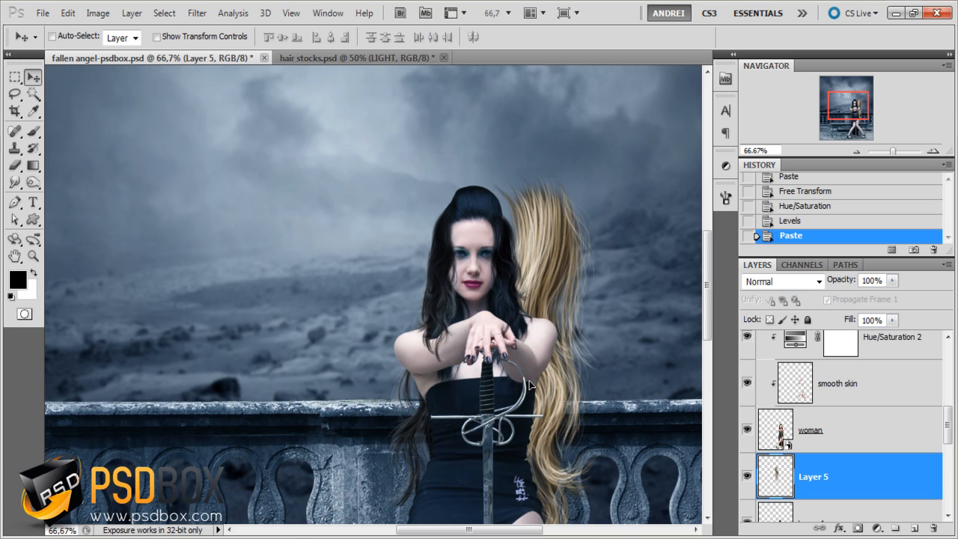
key("ctrl+z")
- Scale the blond strand to 78.70%, rotate it -11.01° and place it behind the woman on the image's right side
key("ctrl+minus")
key("ctrl+t")
left_click_drag(430, 247, 580, 344)
left_click_drag(595, 226, 572, 275)
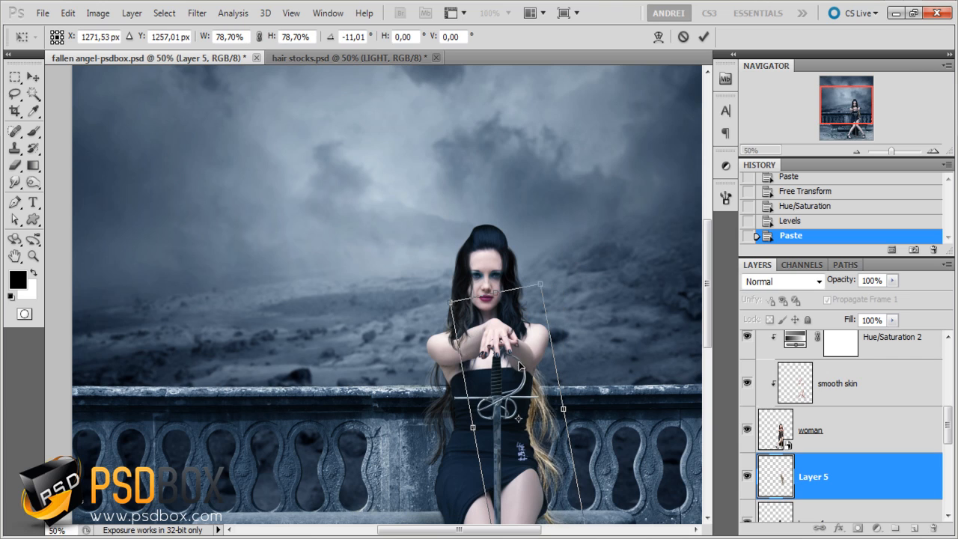
left_click_drag(520, 364, 511, 314)
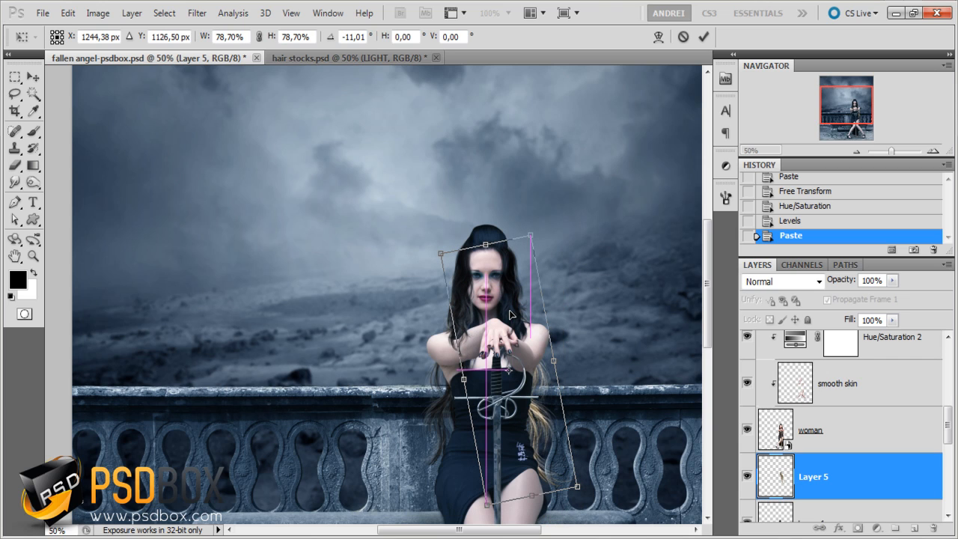
key("Return")
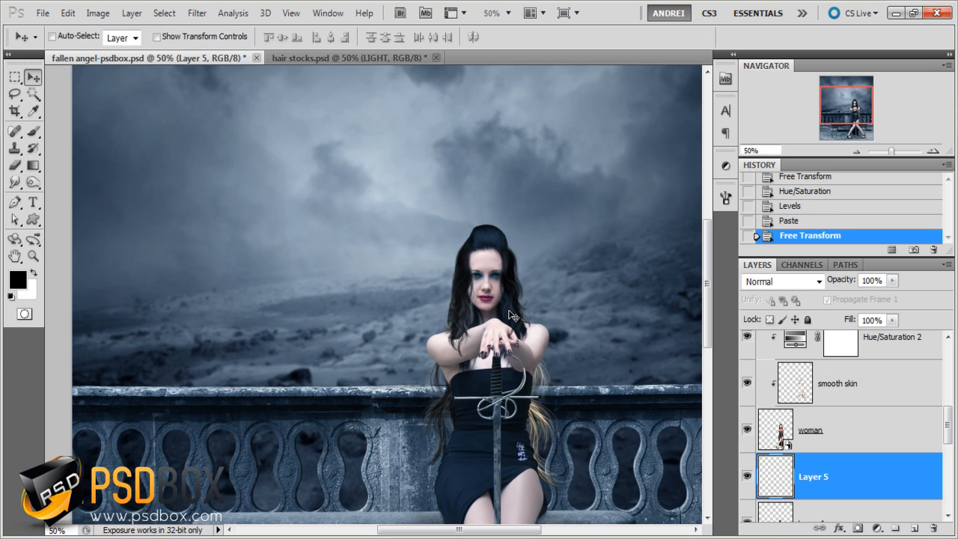
- Desaturate the blond strand on Layer 5 with Hue/Saturation, setting Saturation to -100
key("ctrl+plus")
key("ctrl+plus")
left_click_drag(672, 345, 496, 229)
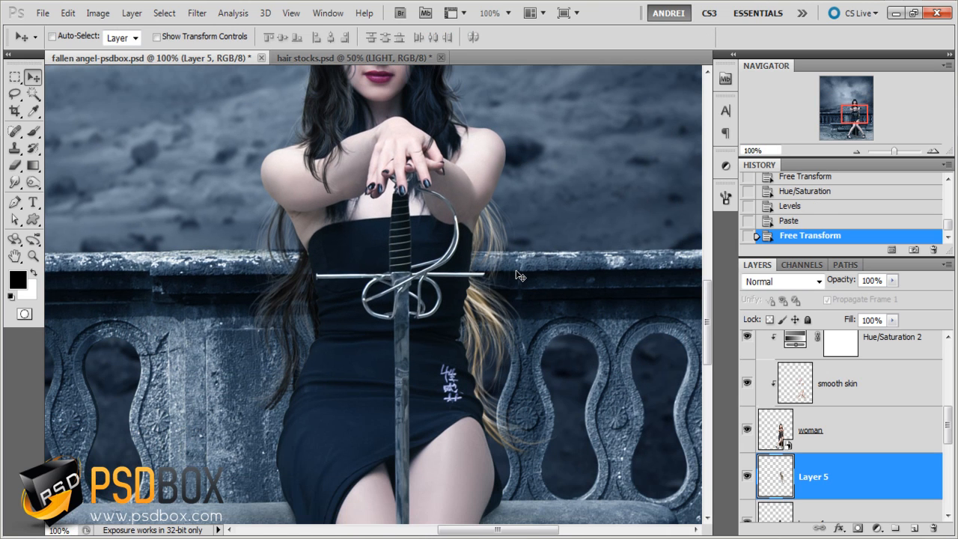
key("i")
key("ctrl+u")
left_click_drag(675, 299, 536, 298)
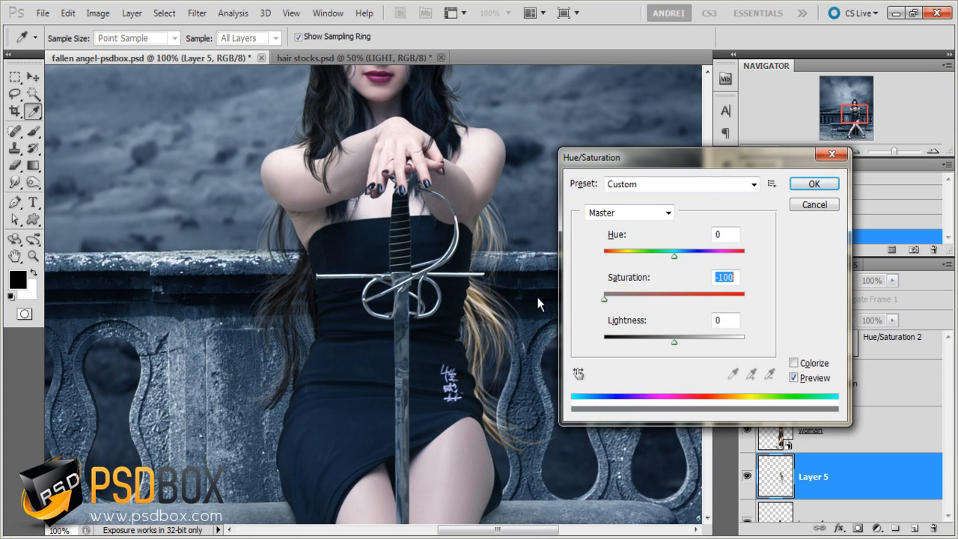
key("Return")
- Darken the desaturated strand on Layer 5 with Levels, using a midtone input of 0.40 and a white output of 114
key("ctrl+l")
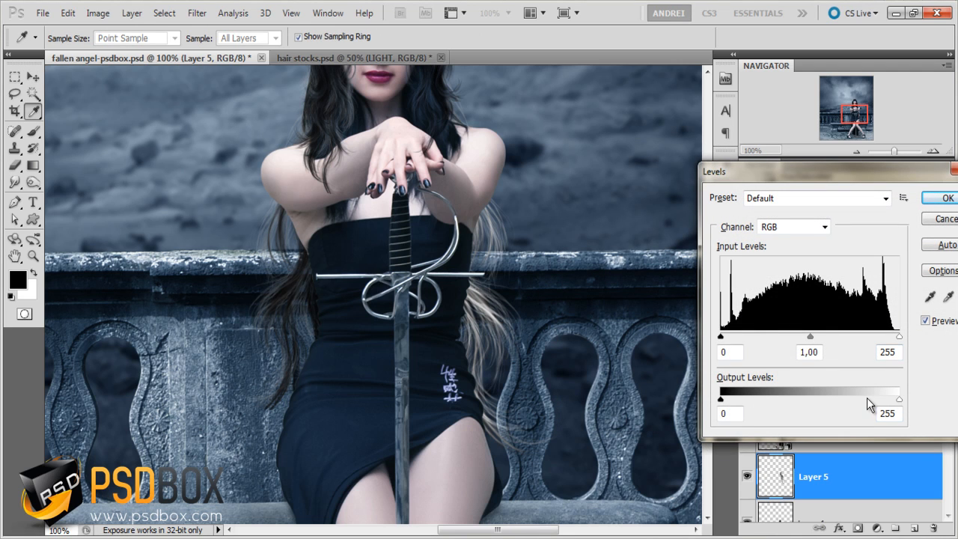
left_click_drag(897, 399, 875, 401)
left_click_drag(810, 336, 838, 337)
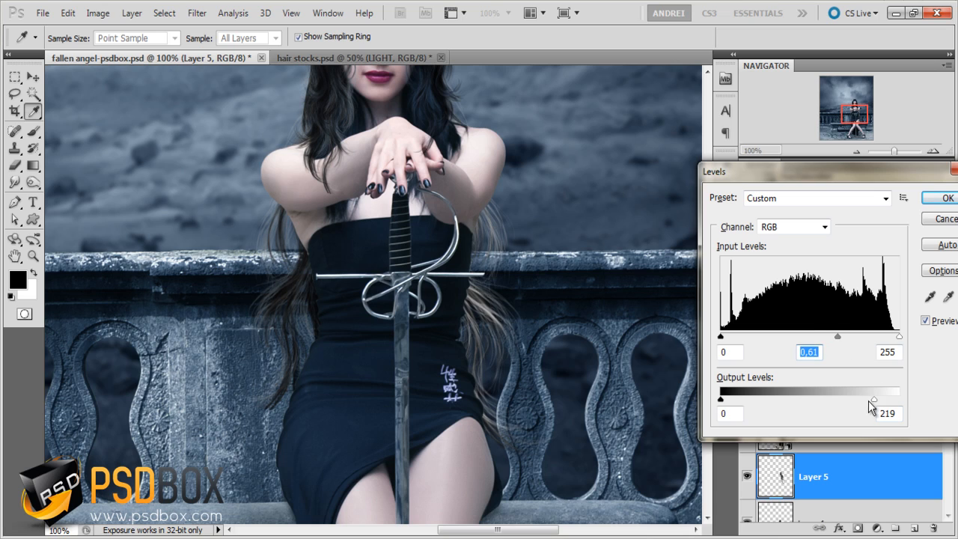
left_click_drag(837, 399, 801, 400)
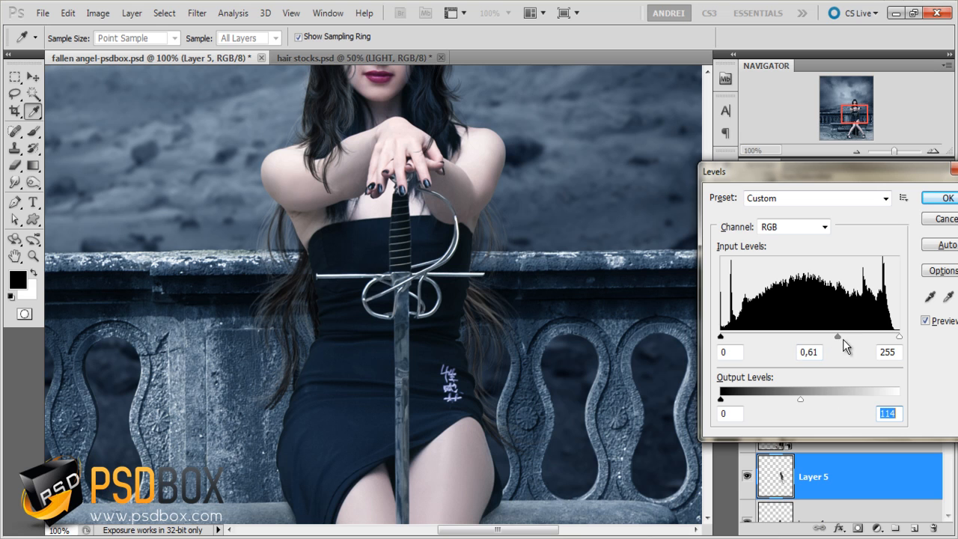
left_click_drag(852, 343, 861, 343)
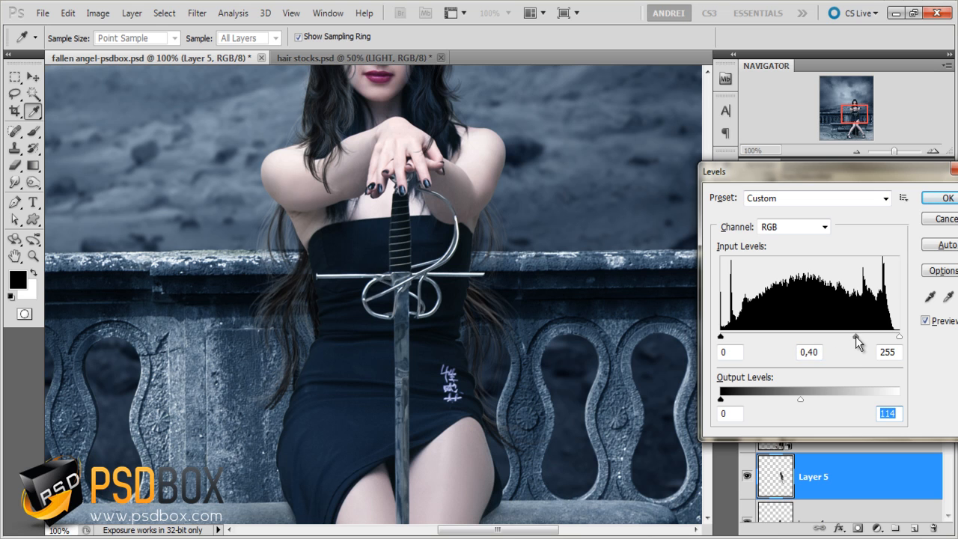
left_click(948, 197)
- Free-transform the hair on Layer 3 so it extends further outward on the image's left side of the woman's head
scroll(534, 198, "down", 2)
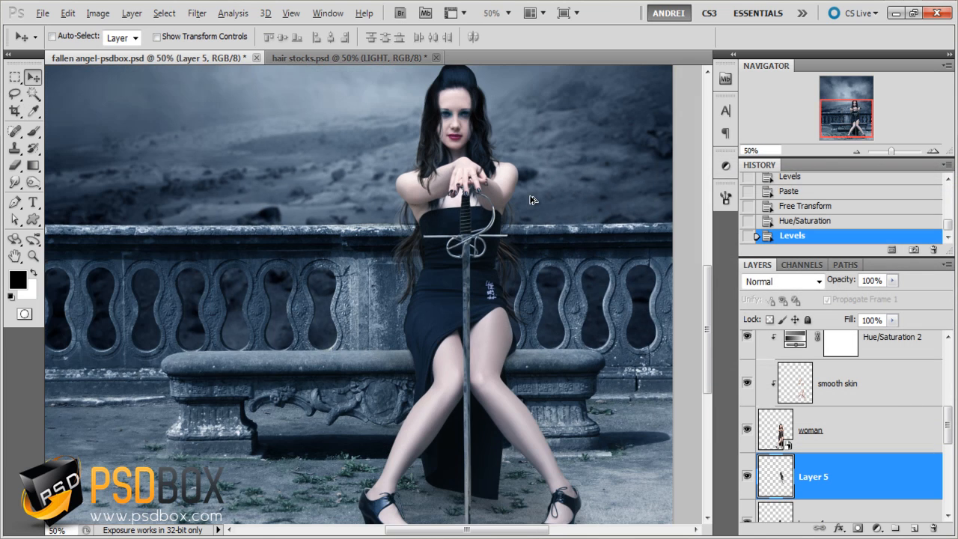
left_click_drag(573, 169, 557, 297)
scroll(465, 252, "up", 1)
scroll(455, 251, "up", 1)
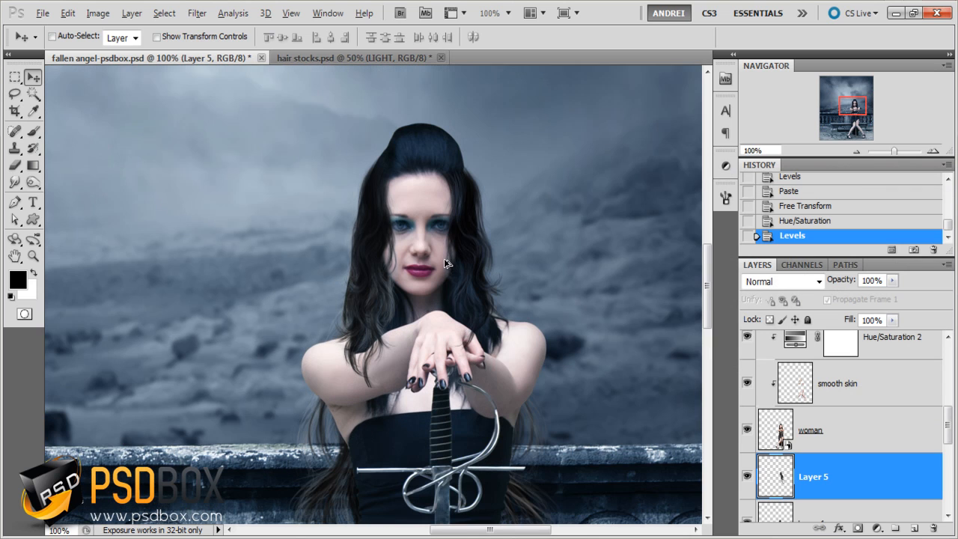
scroll(835, 438, "up", 3)
left_click(890, 447)
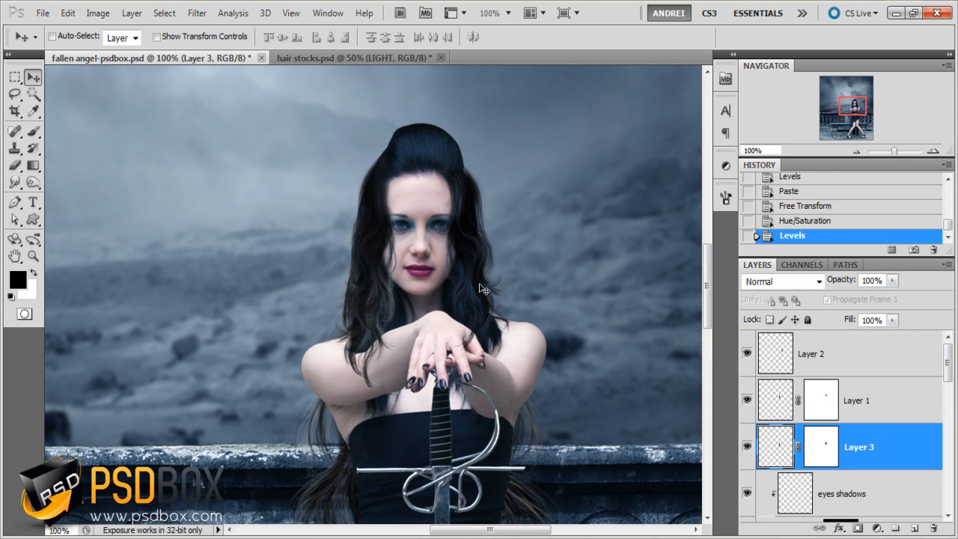
key("ctrl+t")
left_click_drag(408, 187, 432, 200)
left_click_drag(376, 267, 352, 187)
key("Return")
scroll(347, 163, "up", 1)
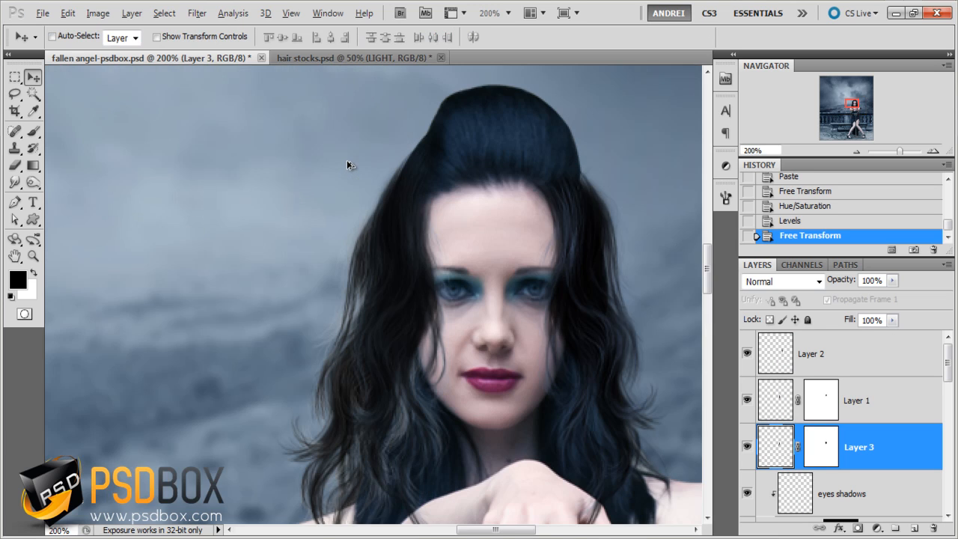
- Colorize the Layer 3 hair blue with Hue/Saturation, setting Hue to 225 and Saturation to 22
scroll(379, 188, "down", 1)
key("ctrl+u")
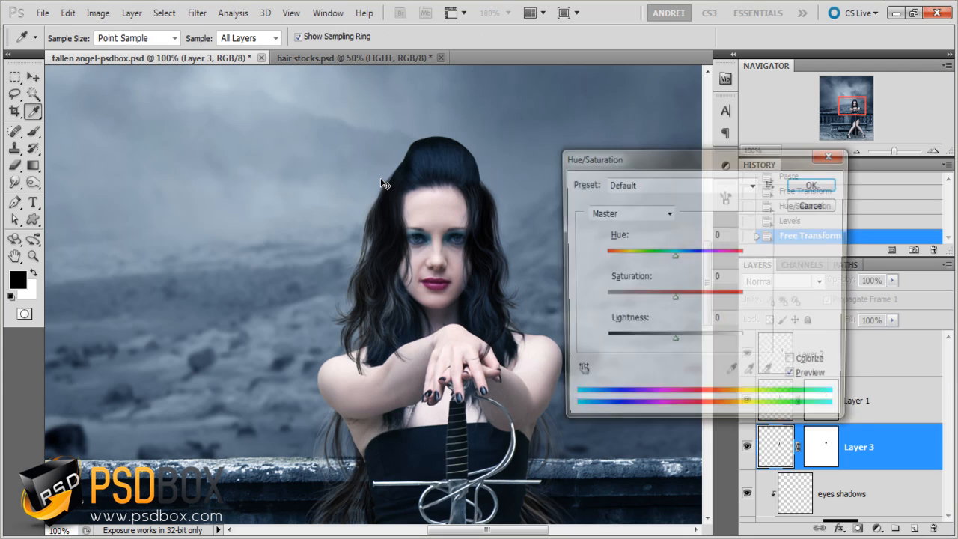
left_click(795, 363)
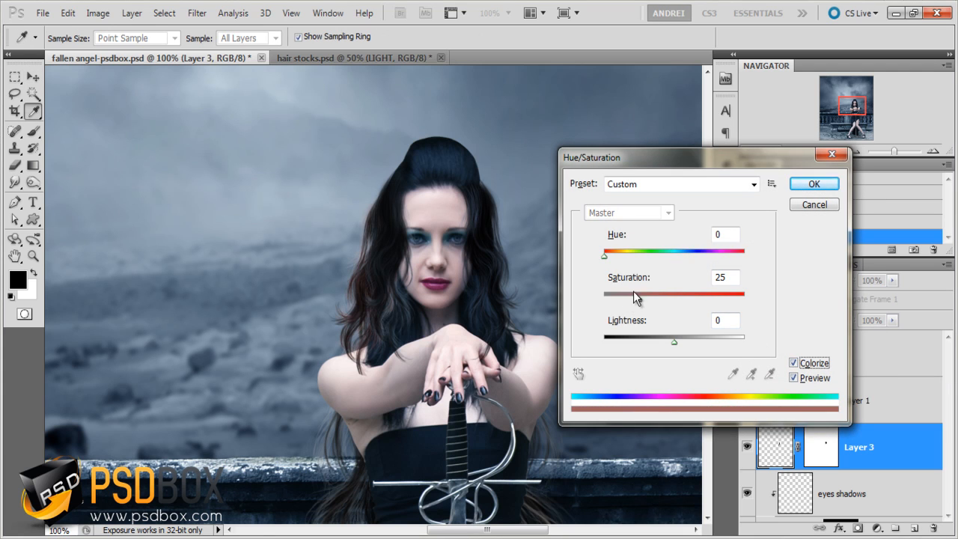
left_click_drag(608, 252, 692, 255)
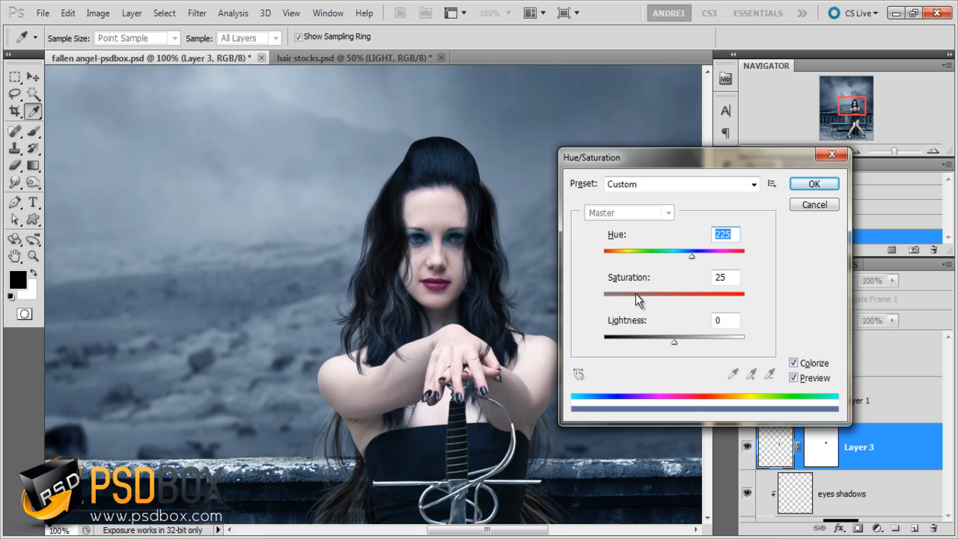
left_click(635, 299)
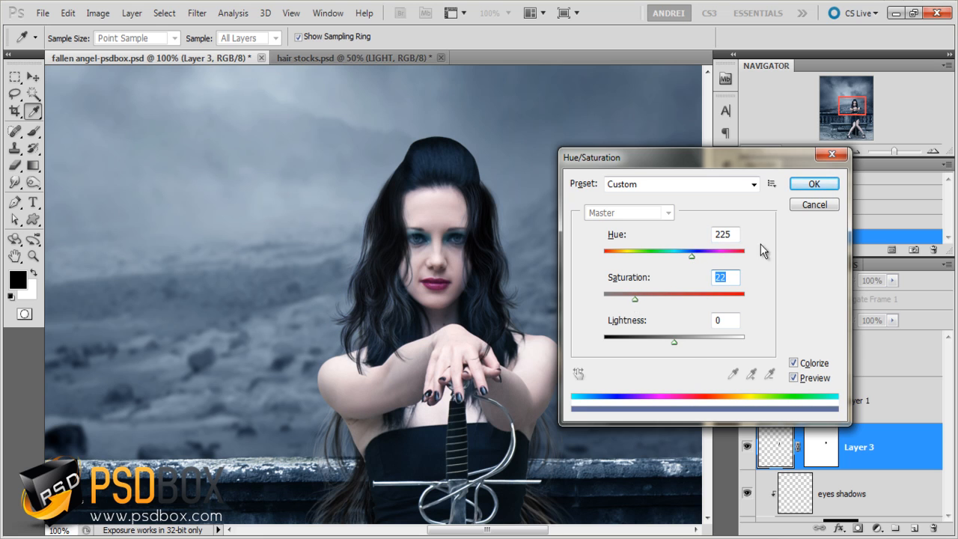
left_click(813, 184)
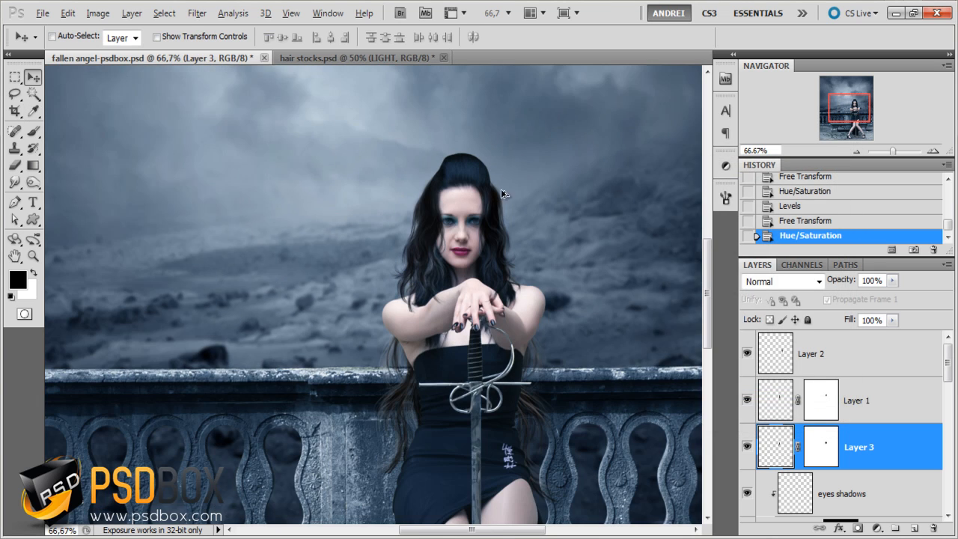
- Nudge the Layer 3 hair slightly to the right, closer to the woman's head
key("Right")
key("Right")
key("Right")
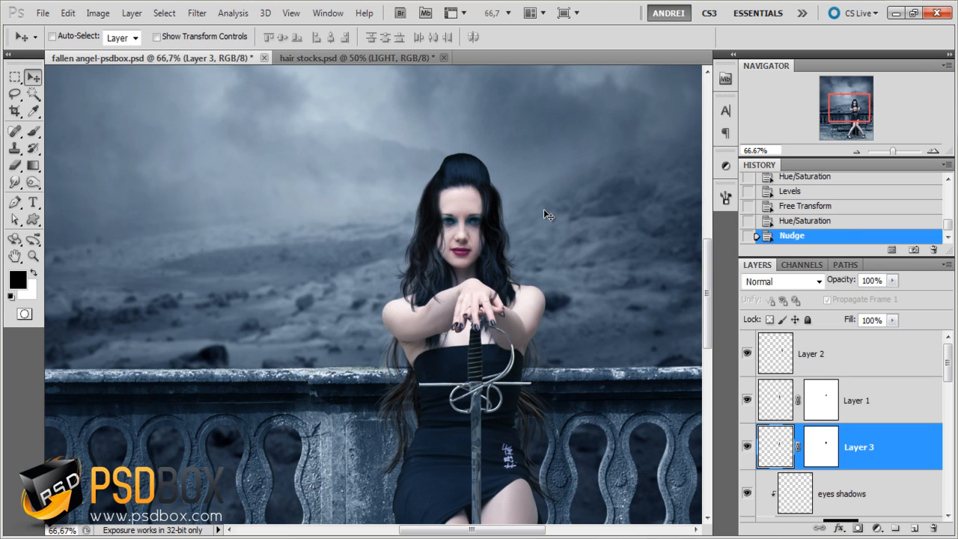
- Group Layer 2, Layer 1 and Layer 3 and name the group hair
left_click(879, 370, "shift")
key("ctrl+g")
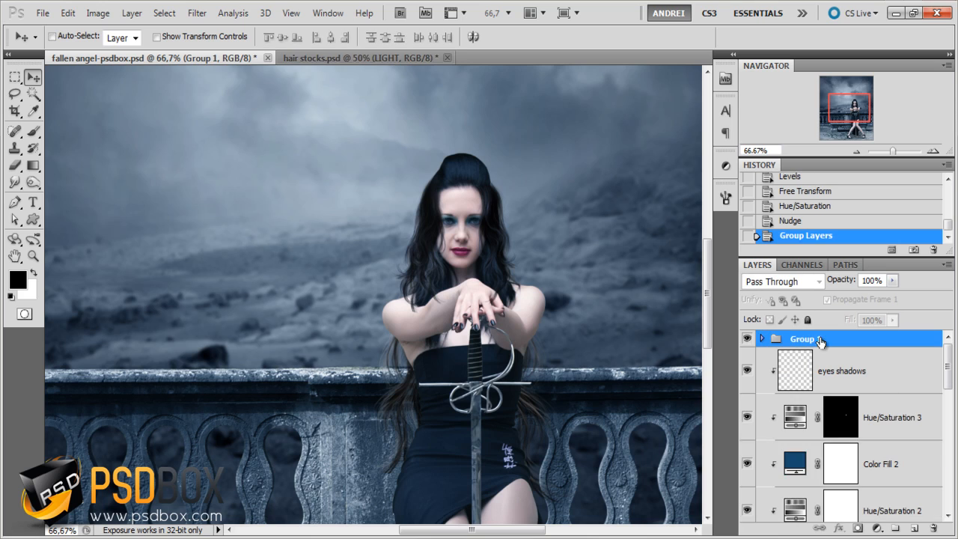
double_click(816, 339)
type("hair")
key("Return")
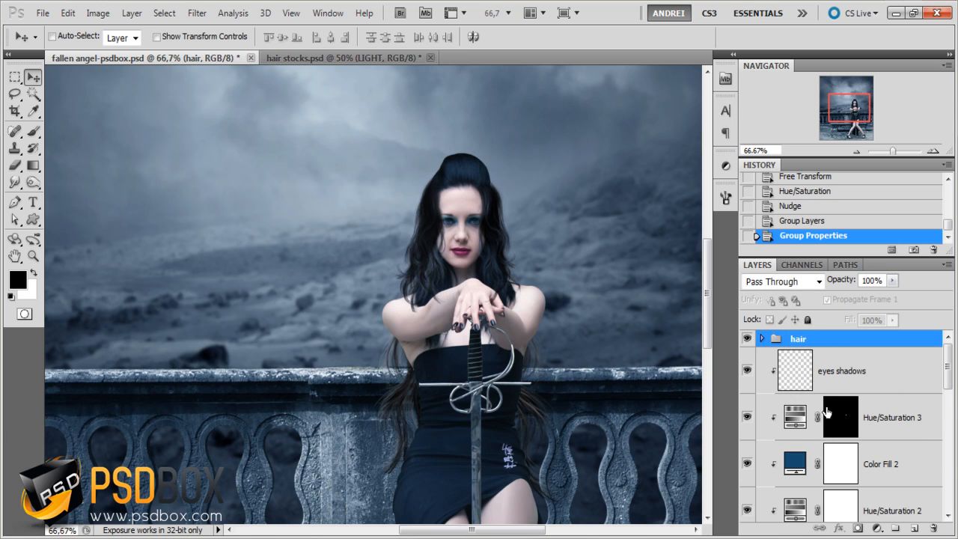
- Group Layer 5 and Layer 4 beneath the woman layer and name that group hair
scroll(826, 412, "down", 6)
left_click(852, 421)
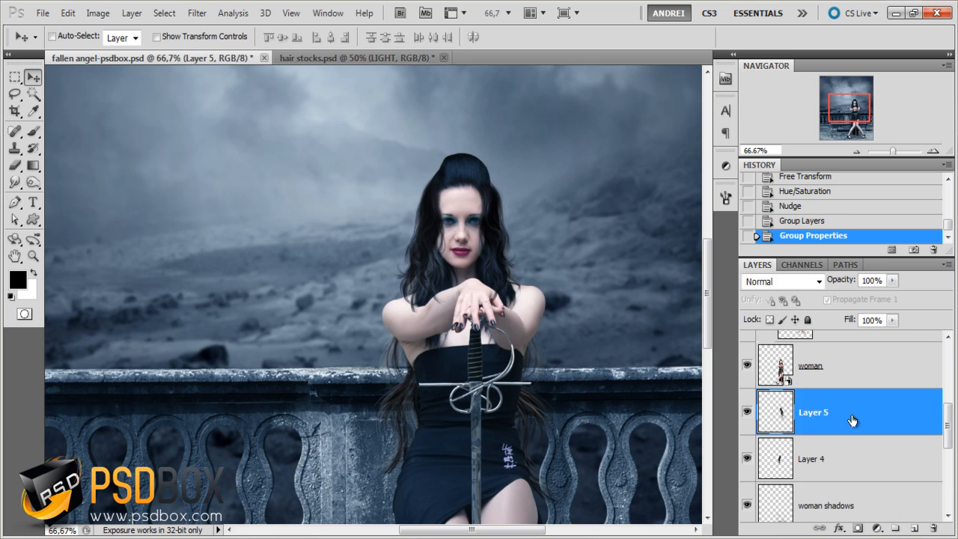
left_click(852, 445, "shift")
key("ctrl+g")
double_click(806, 395)
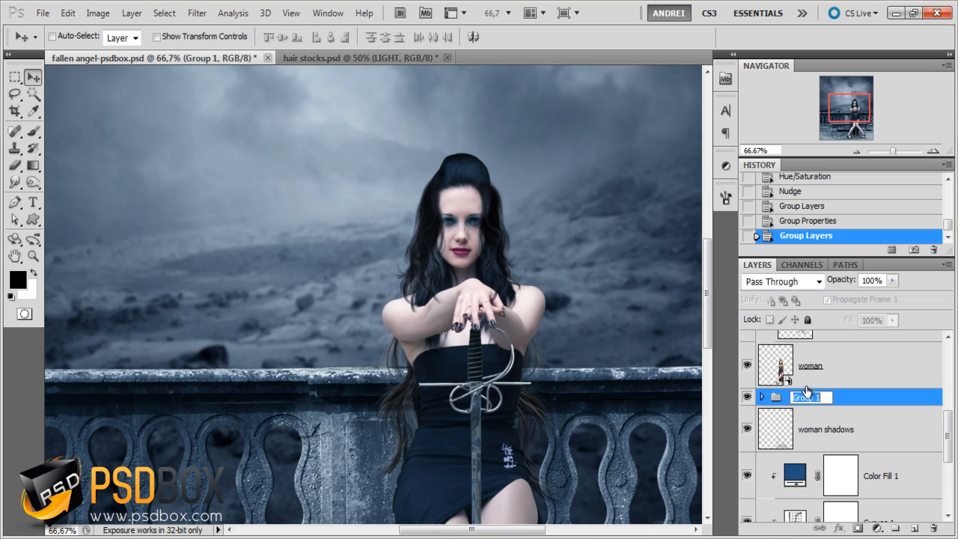
type("hair")
key("Return")
scroll(535, 300, "down", 1)
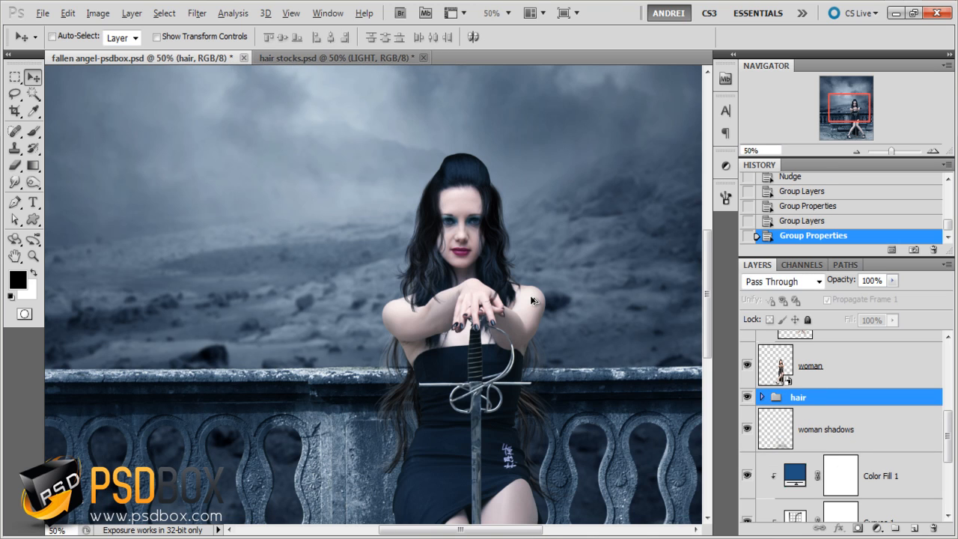
scroll(535, 300, "up", 1)
left_click_drag(561, 373, 533, 361)
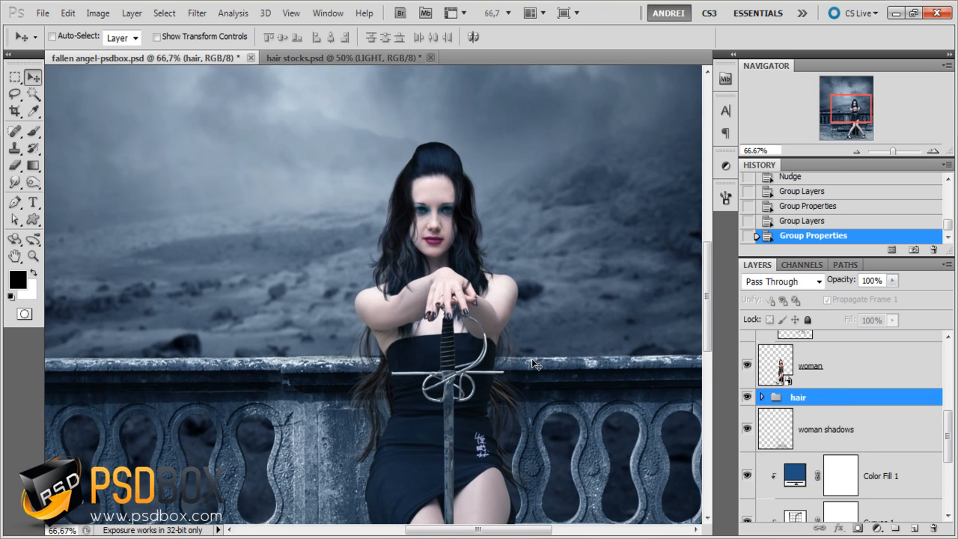
scroll(477, 216, "down", 1)
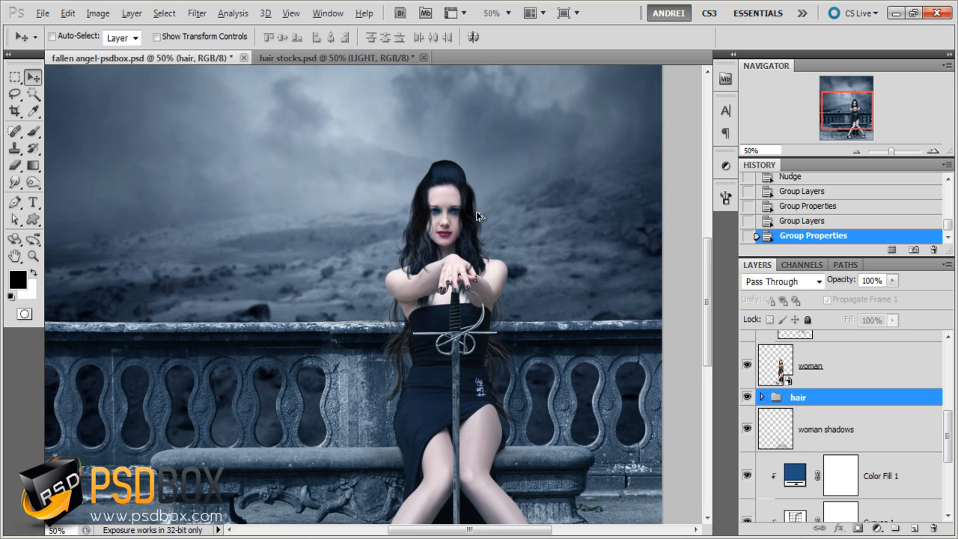
scroll(478, 215, "down", 1)
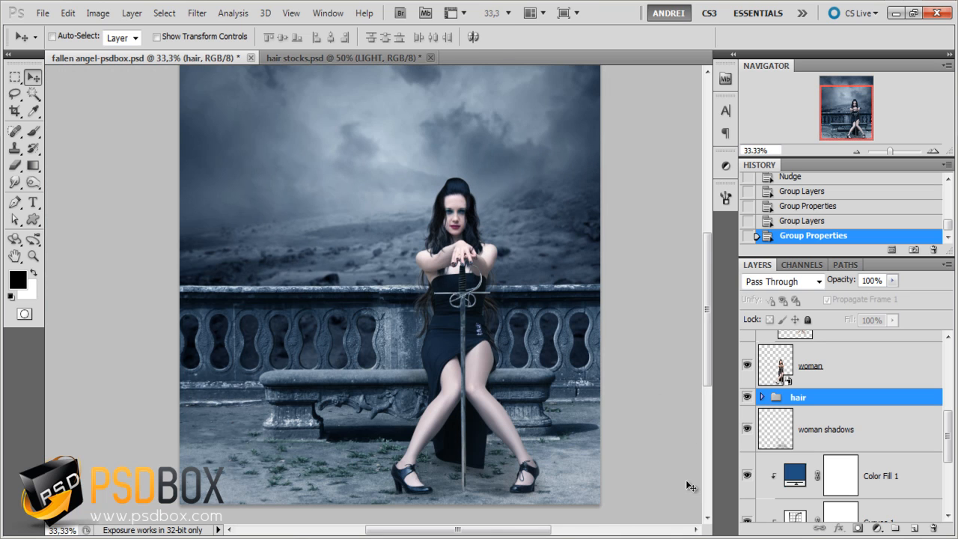
- Close hair stocks.psd without saving and open the winged_fantasy silver wing image from the stock folder in Photoshop
left_click(432, 58)
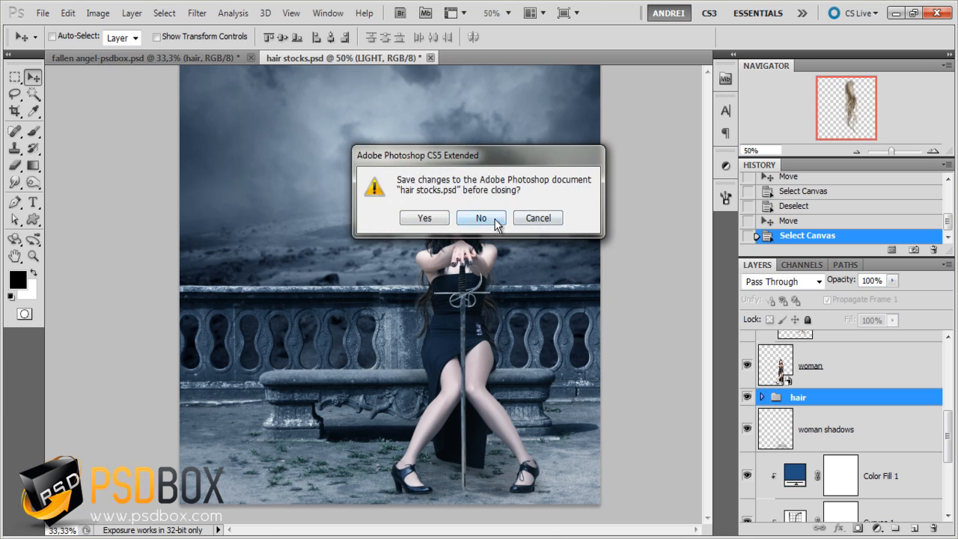
left_click(489, 217)
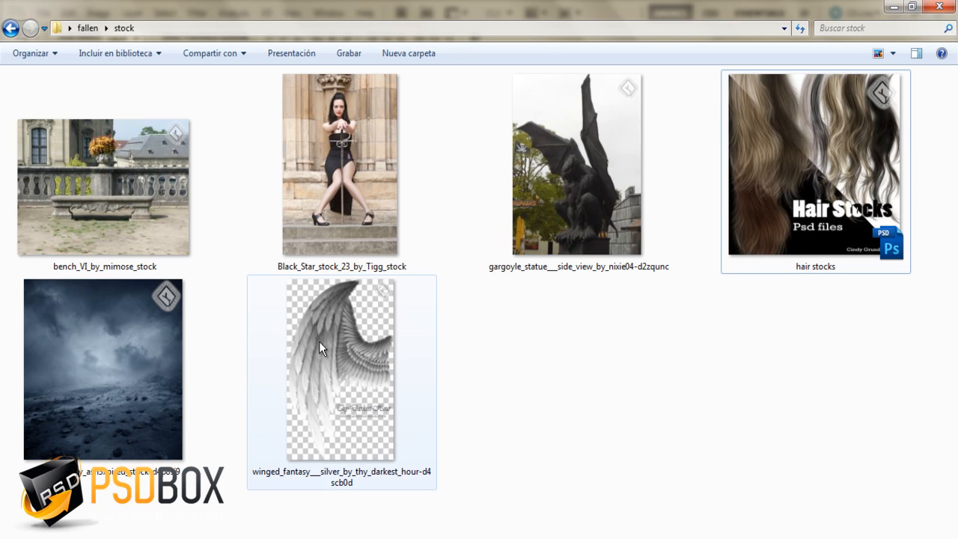
right_click(318, 342)
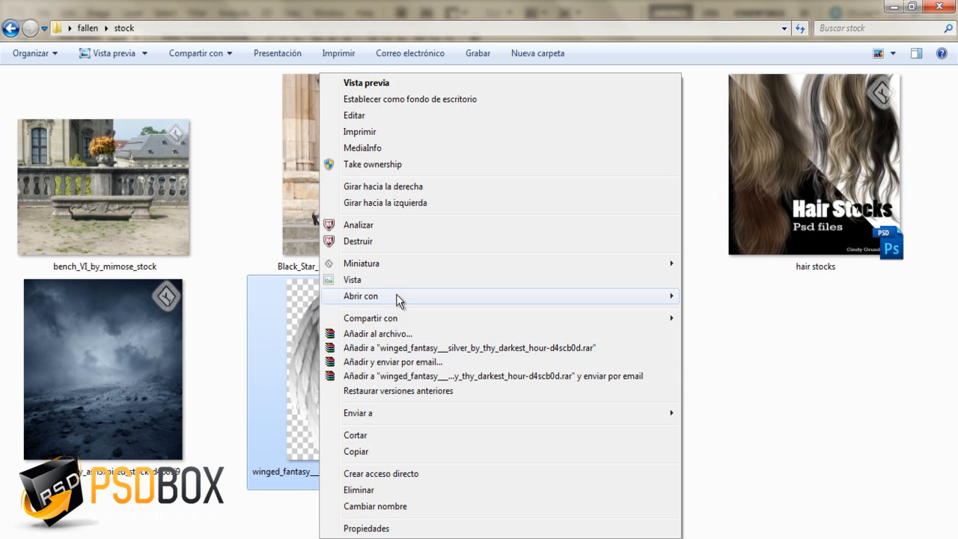
mouse_move(622, 295)
left_click(730, 293)
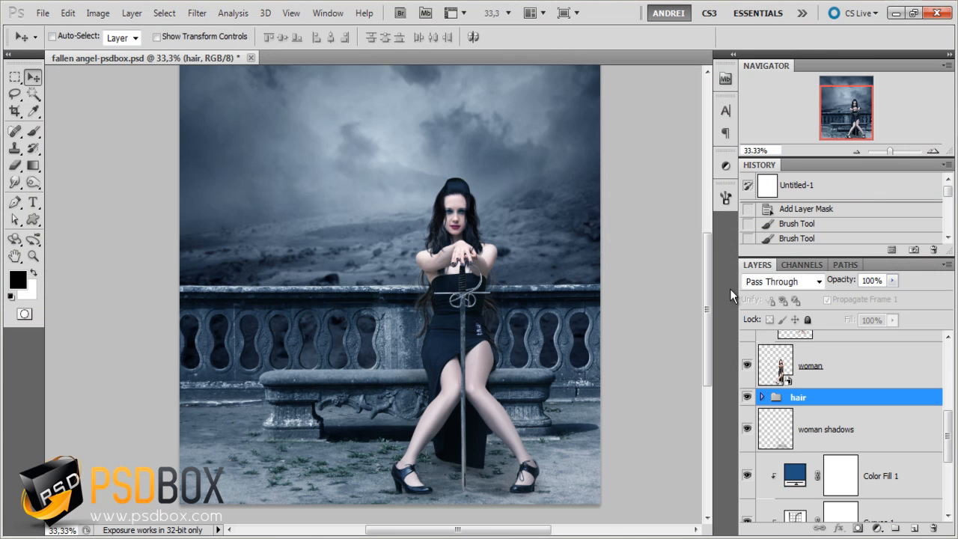
- Marquee-select the Thy-Darkest-Hour text and web address below the wing, delete them and clear the selection
scroll(404, 420, "up", 2)
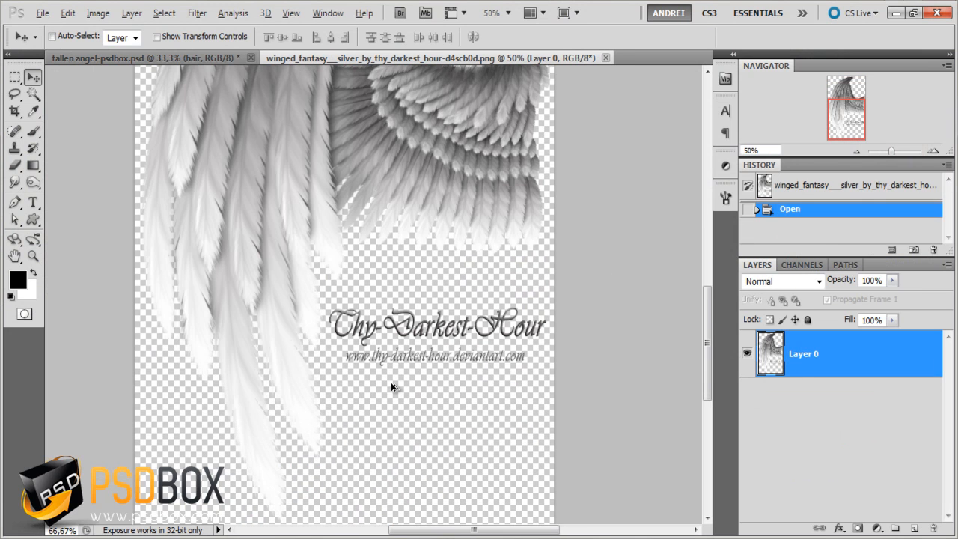
scroll(392, 381, "up", 1)
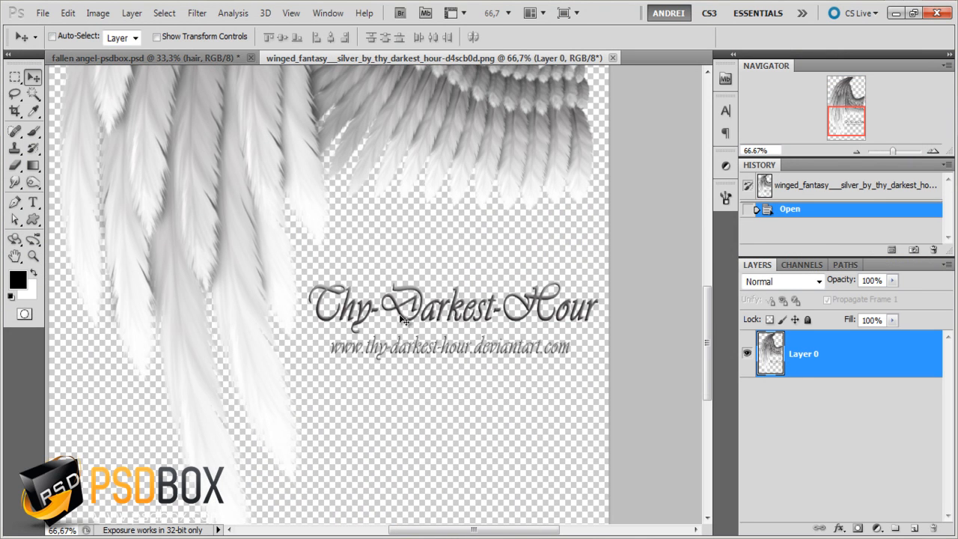
left_click(15, 77)
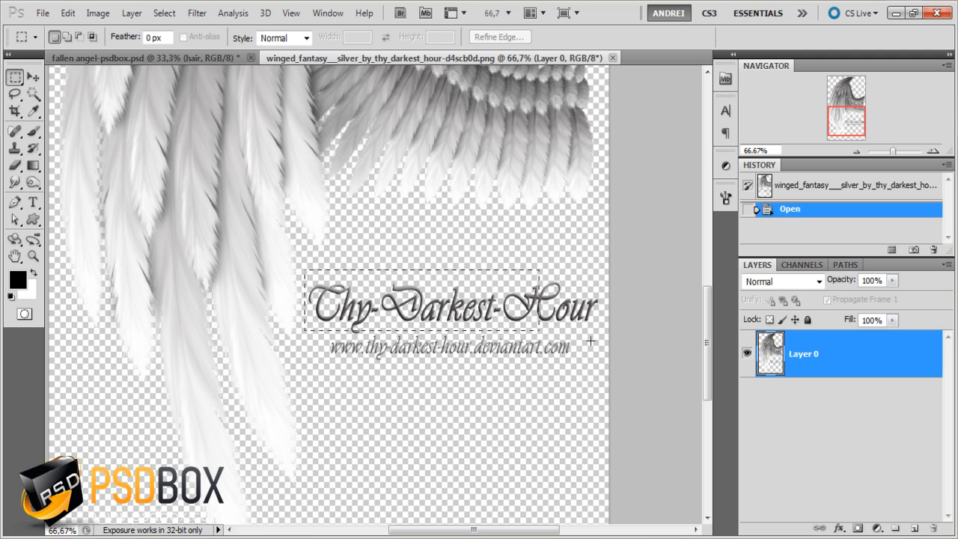
left_click_drag(591, 341, 614, 381)
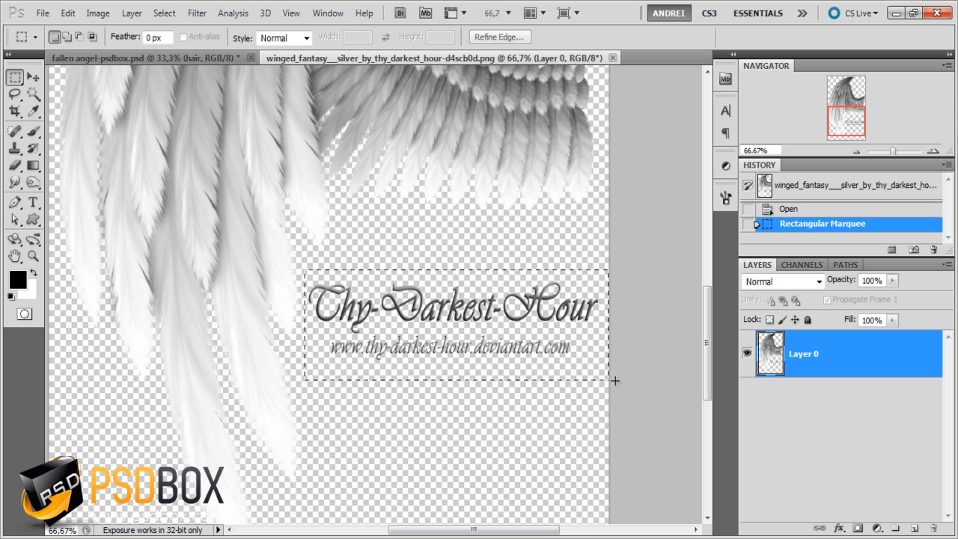
key("Delete")
key("ctrl+d")
- Copy the entire wing image and paste it into fallen angel-psdbox.psd directly above the woman shadows layer
scroll(418, 267, "down", 2)
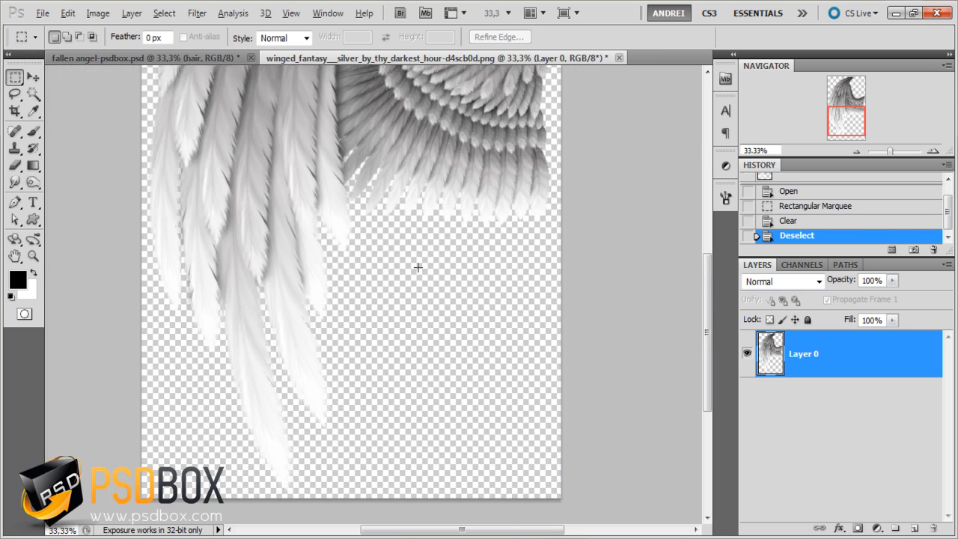
scroll(418, 267, "down", 1)
key("ctrl+a")
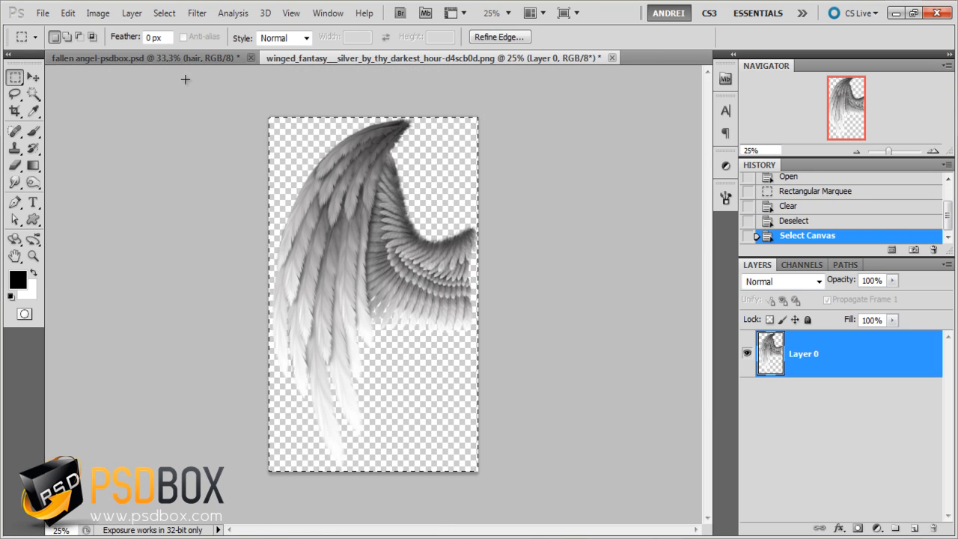
left_click(194, 59)
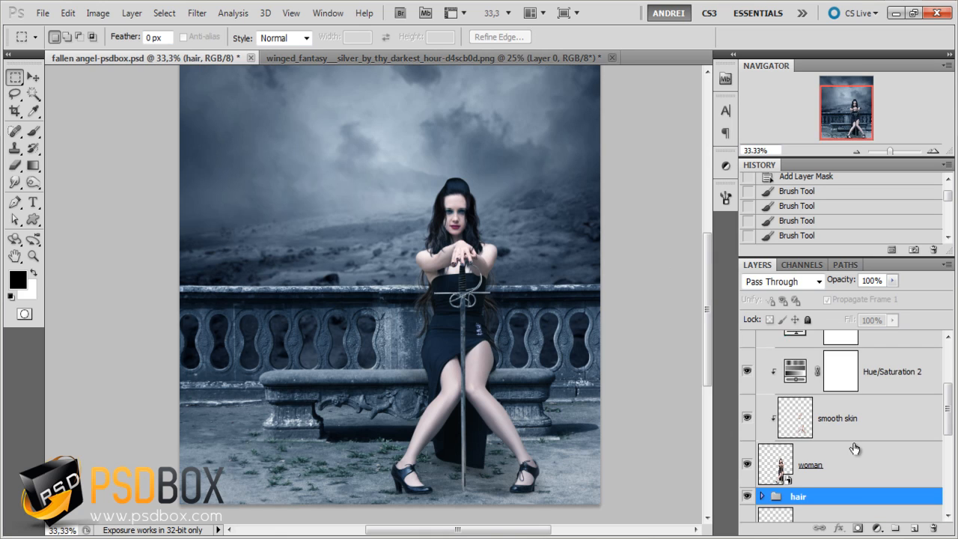
scroll(854, 448, "down", 3)
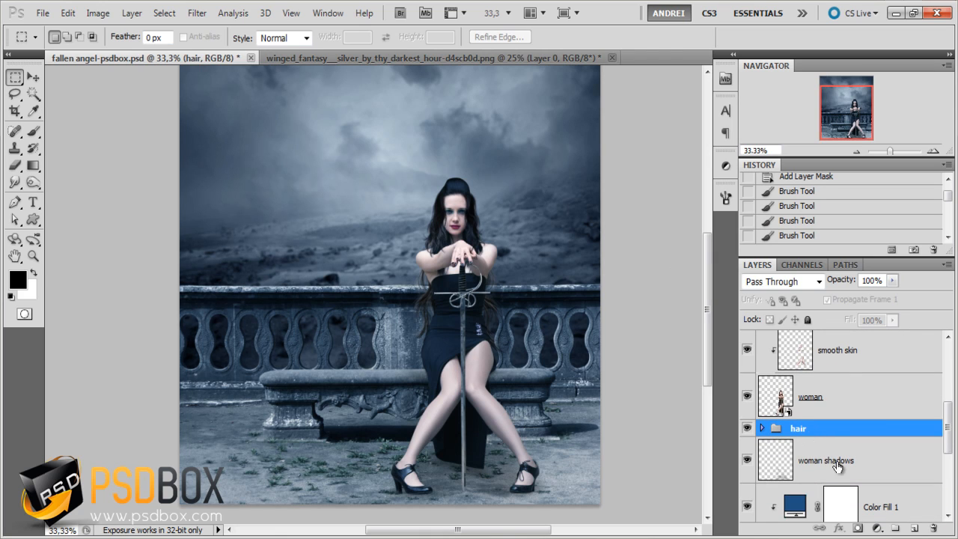
left_click(838, 464)
key("ctrl+v")
- Scale the pasted wing to about 49.56% and position it behind the woman's shoulder on the image's left side
key("ctrl+t")
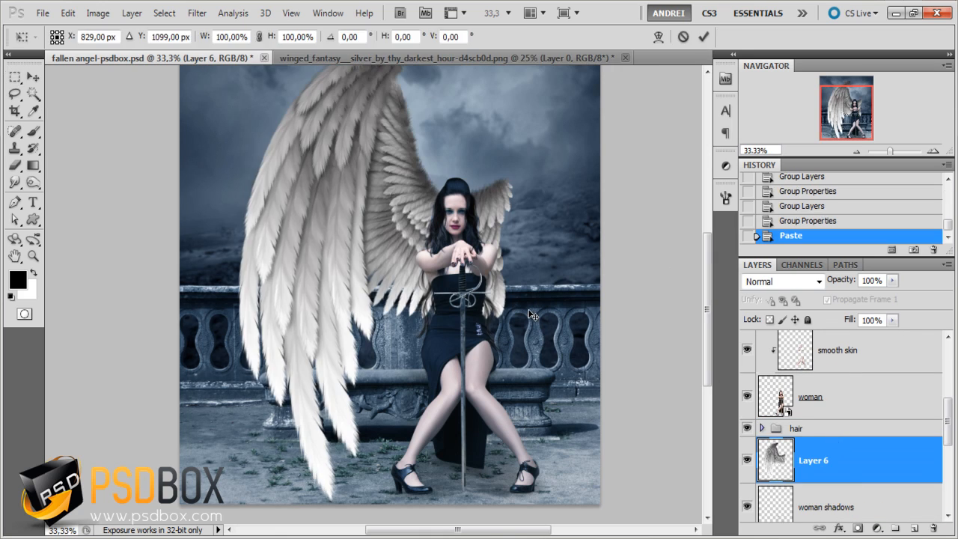
key("ctrl+minus")
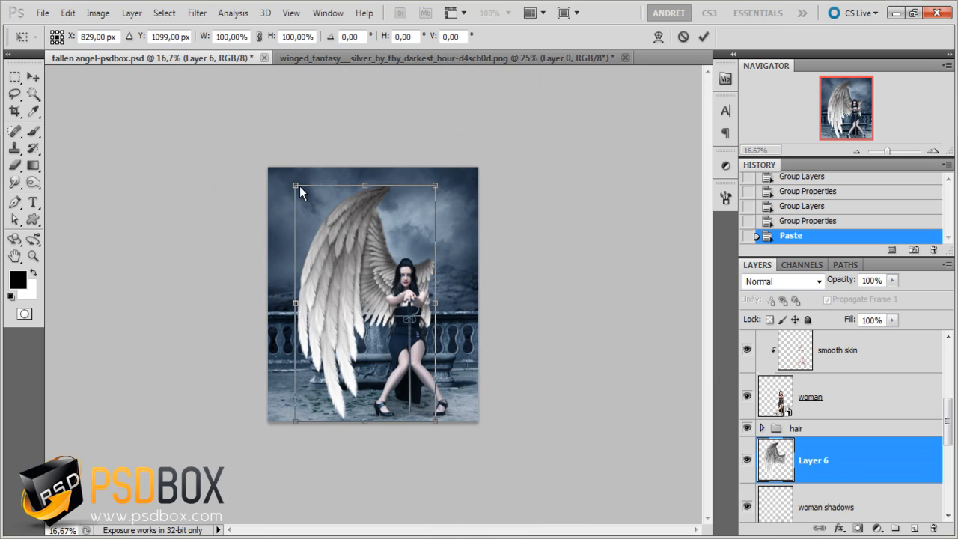
left_click_drag(291, 182, 361, 301)
key("ctrl+plus")
key("ctrl+plus")
key("ctrl+plus")
left_click_drag(430, 374, 427, 277)
key("ctrl+minus")
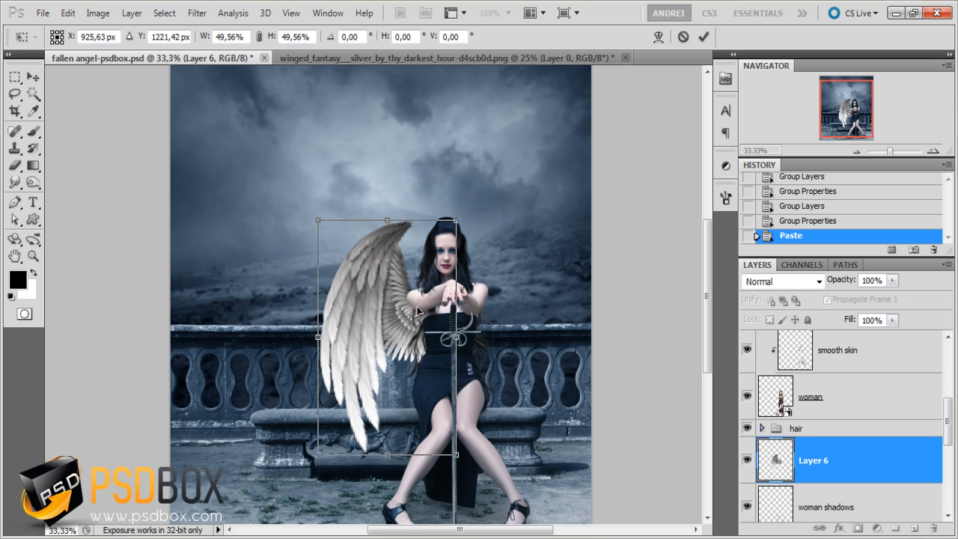
key("Return")
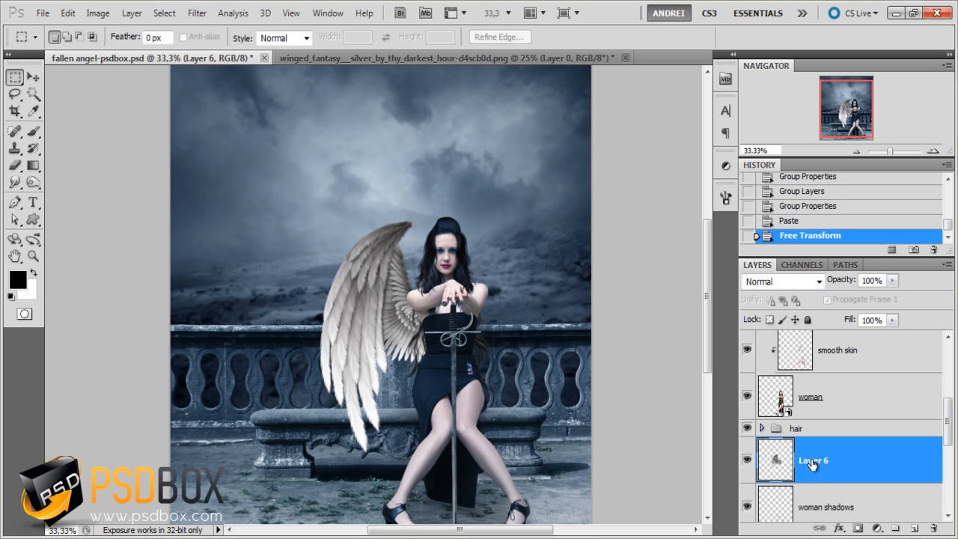
- Rename the pasted wing layer L wing and duplicate it
double_click(813, 462)
type("L wing")
key("Return")
key("ctrl+j")
- Flip the wing copy horizontally, place it behind the woman's opposite shoulder and rotate it about -1.84 degrees
key("ctrl+t")
right_click(419, 275)
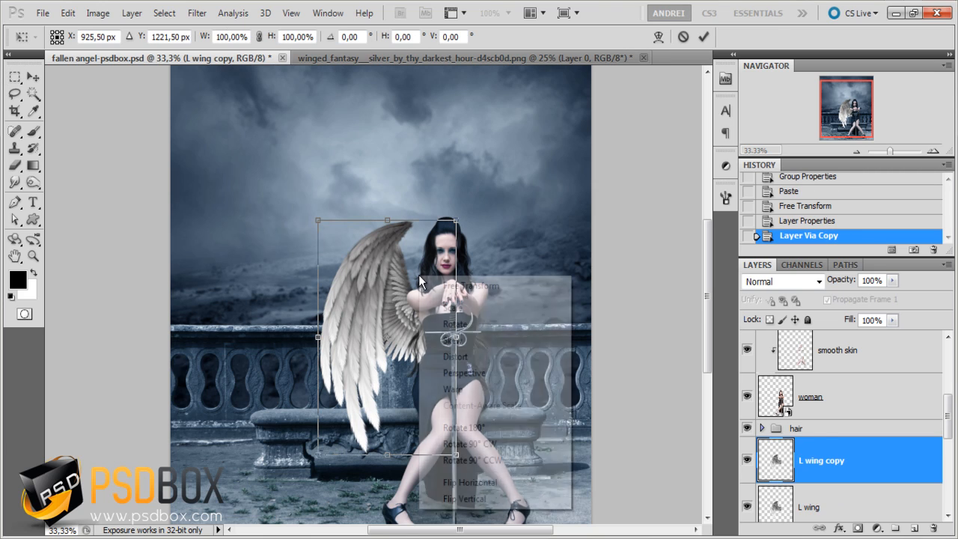
left_click(488, 483)
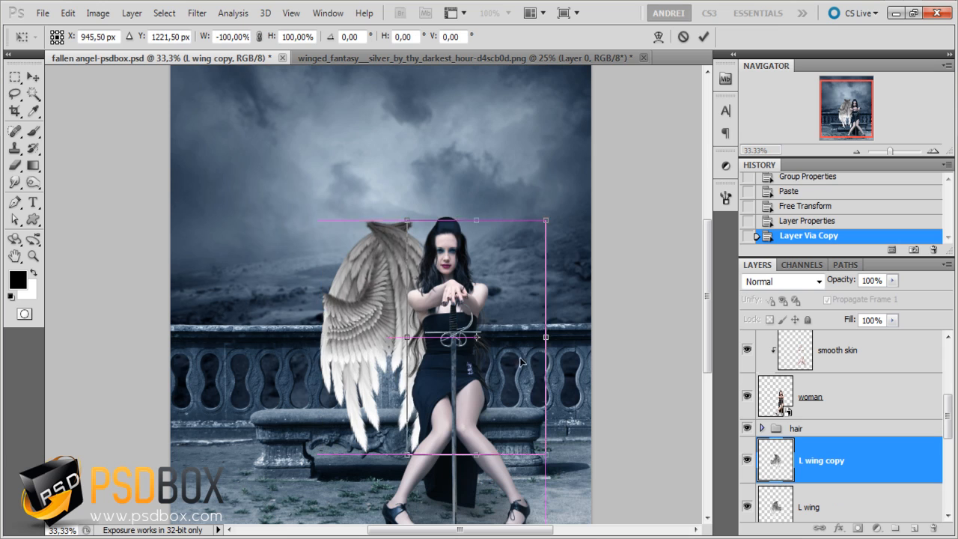
left_click_drag(519, 357, 537, 292)
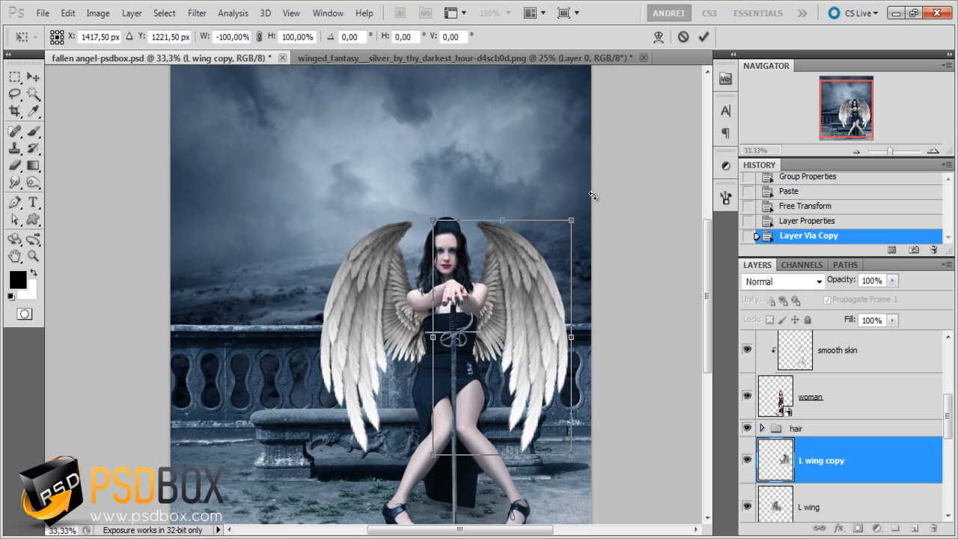
left_click_drag(593, 196, 592, 192)
left_click_drag(528, 323, 527, 322)
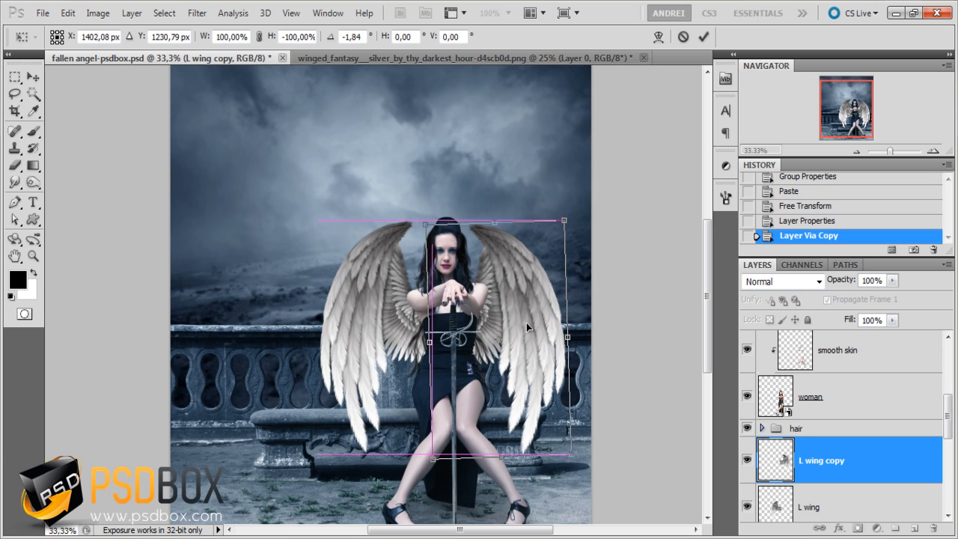
scroll(521, 293, "up", 1)
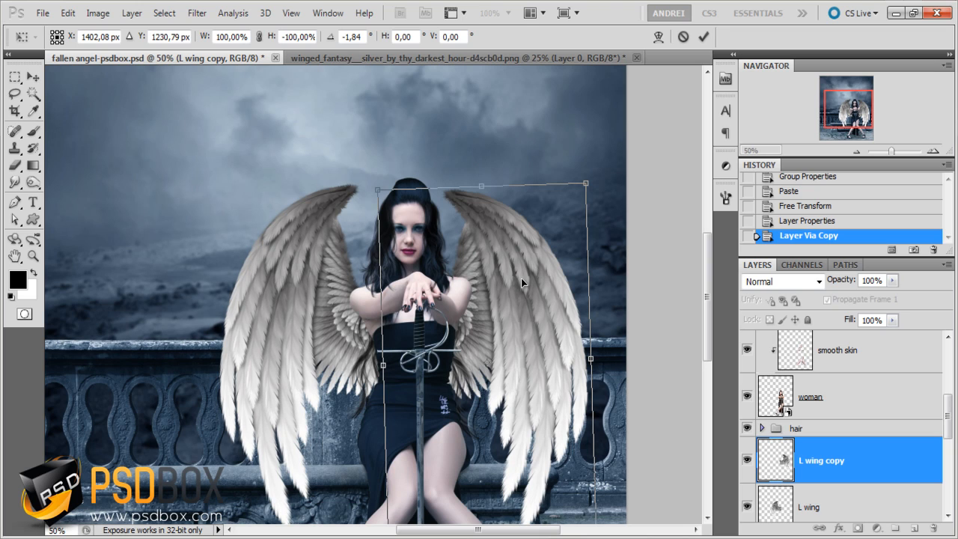
key("Return")
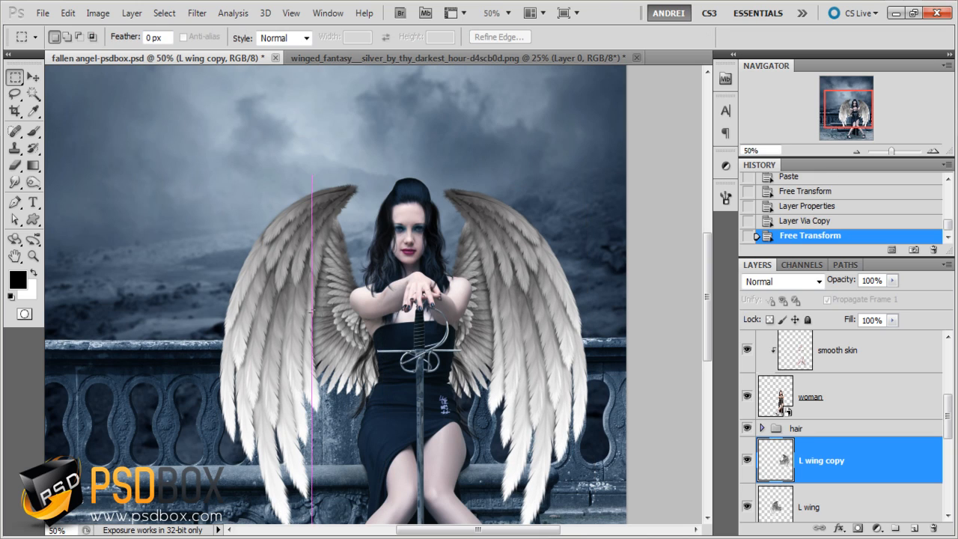
- Clear any marquee selection and move the L wing copy layer slightly outward from the woman
left_click_drag(311, 310, 325, 313)
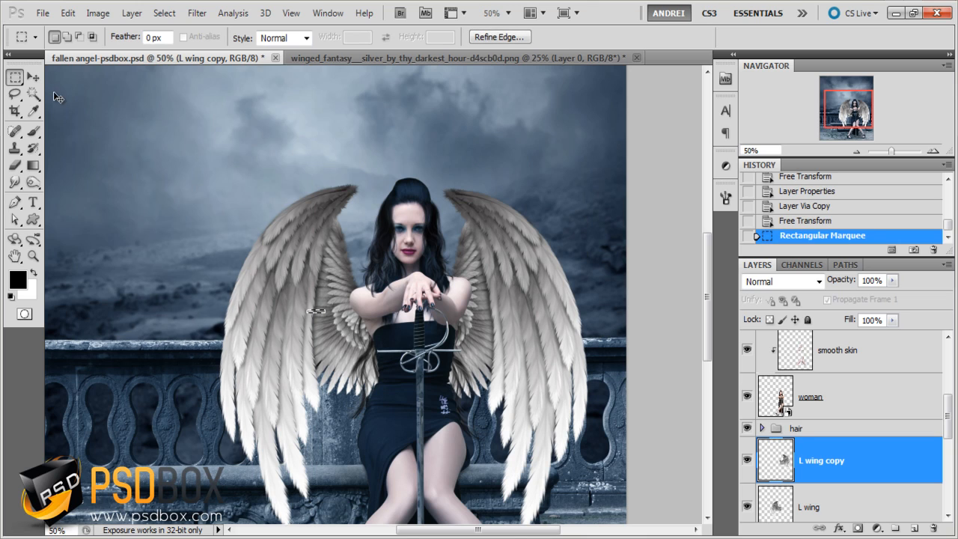
key("ctrl+d")
left_click(41, 76)
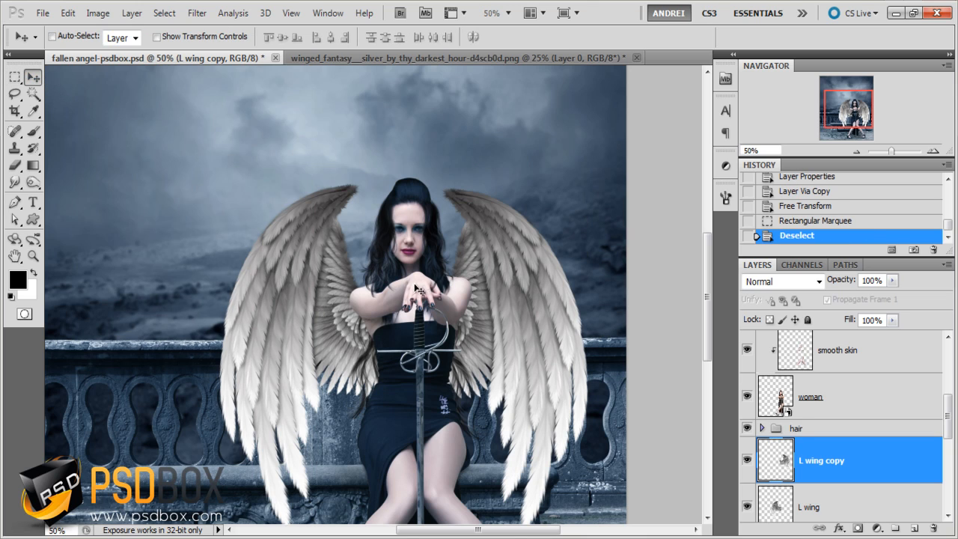
left_click_drag(325, 280, 324, 291)
left_click_drag(510, 287, 512, 281)
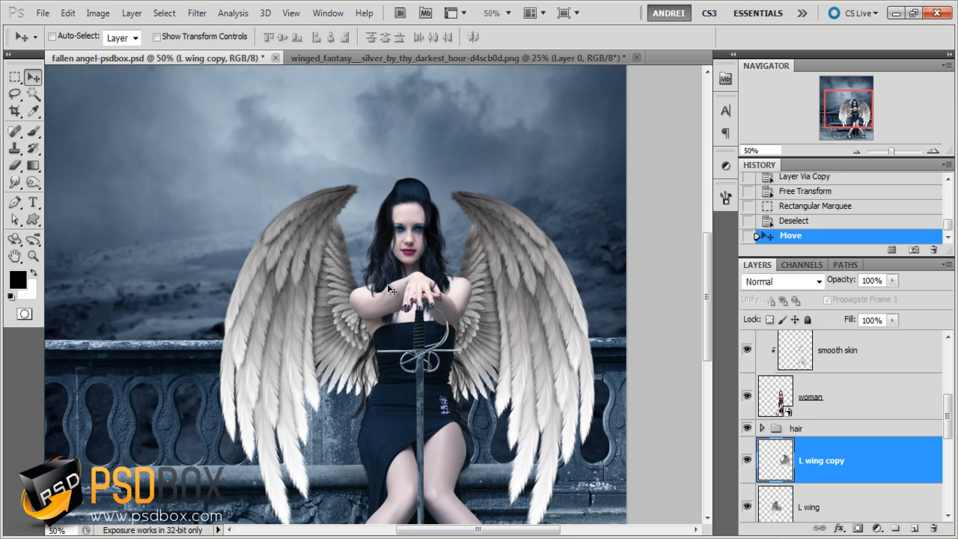
- Warp the L wing copy slightly with a custom warp to refine its shape behind the shoulder
key("ctrl+t")
right_click(539, 319)
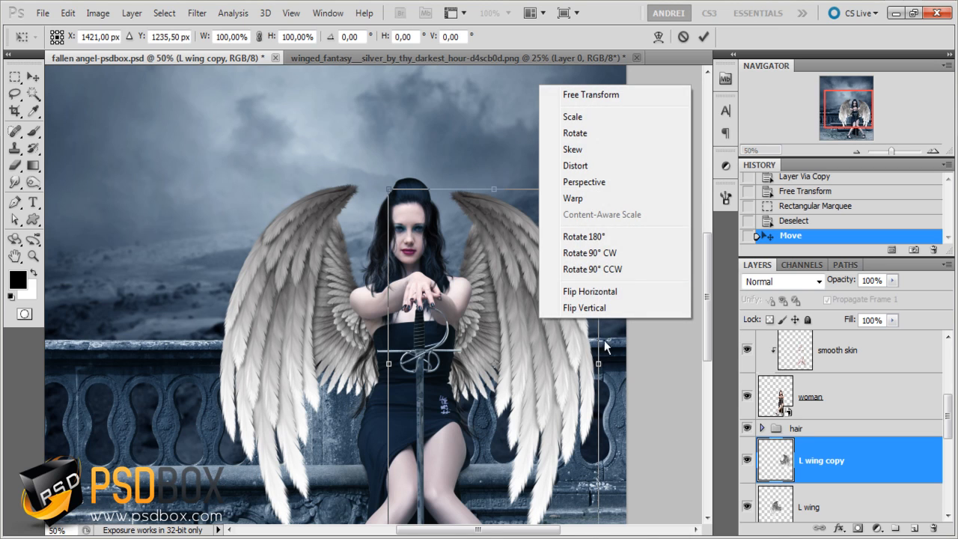
left_click(573, 199)
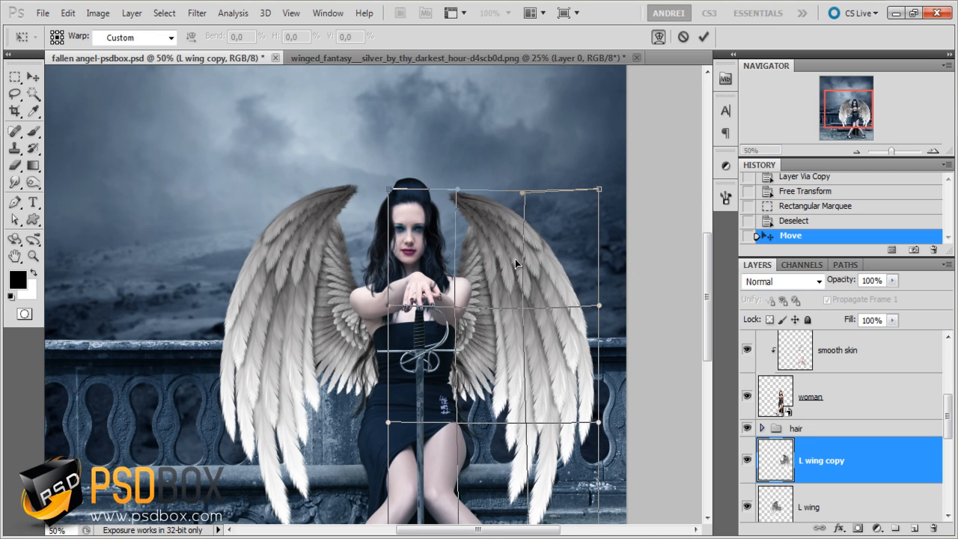
key("Return")
key("ctrl+minus")
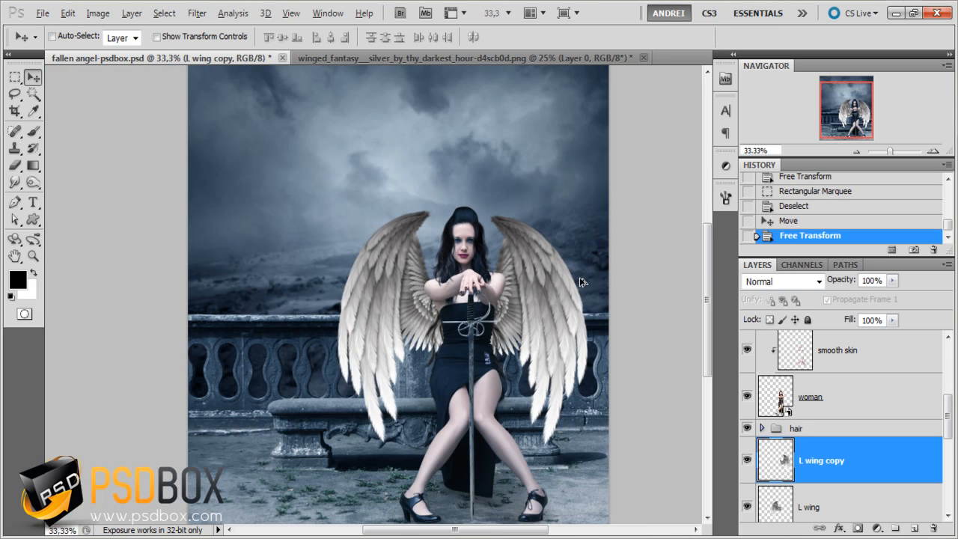
key("ctrl+plus")
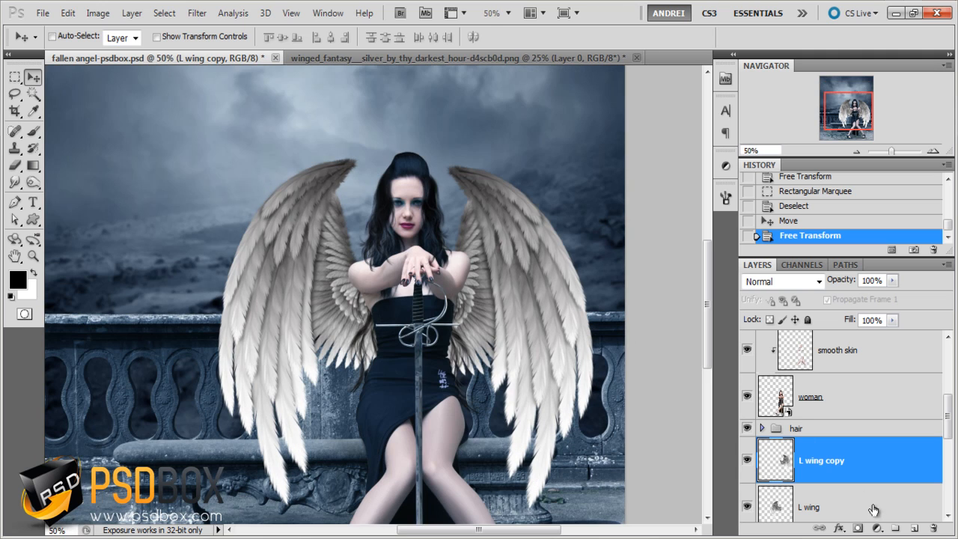
- Convert the L wing and L wing copy layers into one smart object and name it wings
left_click(872, 507, "shift")
right_click(880, 467)
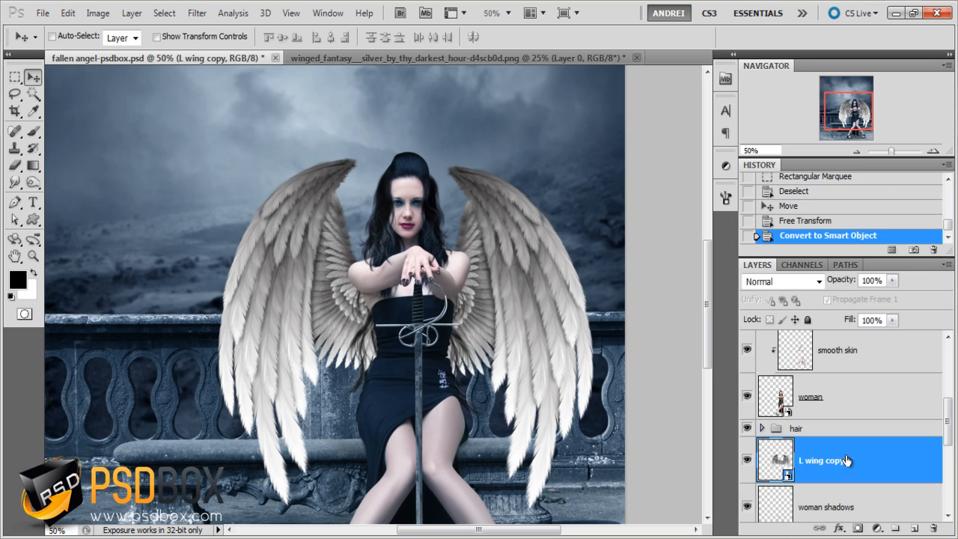
double_click(808, 462)
type("wings")
key("Return")
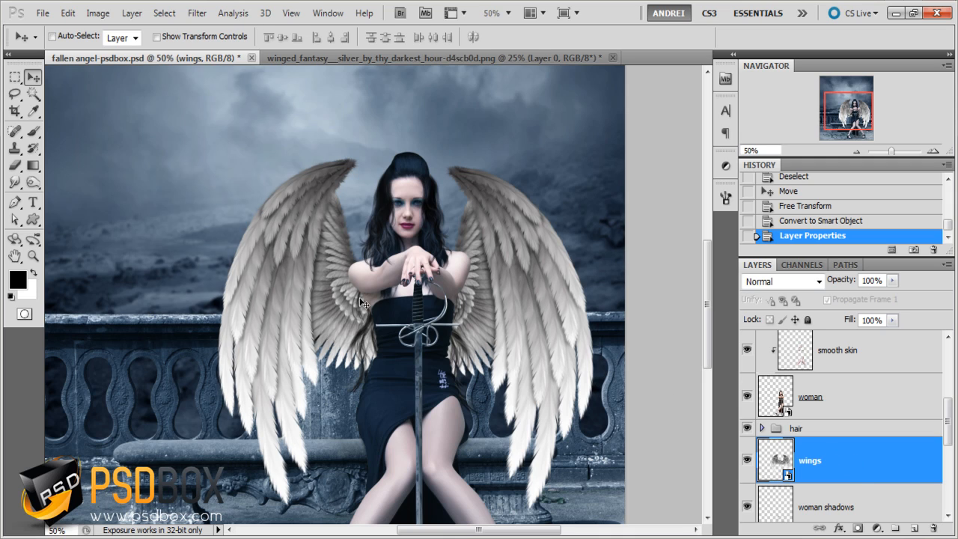
- Add a new layer above the wings layer, clip it to wings and name it shadows
left_click(33, 131)
right_click(367, 273)
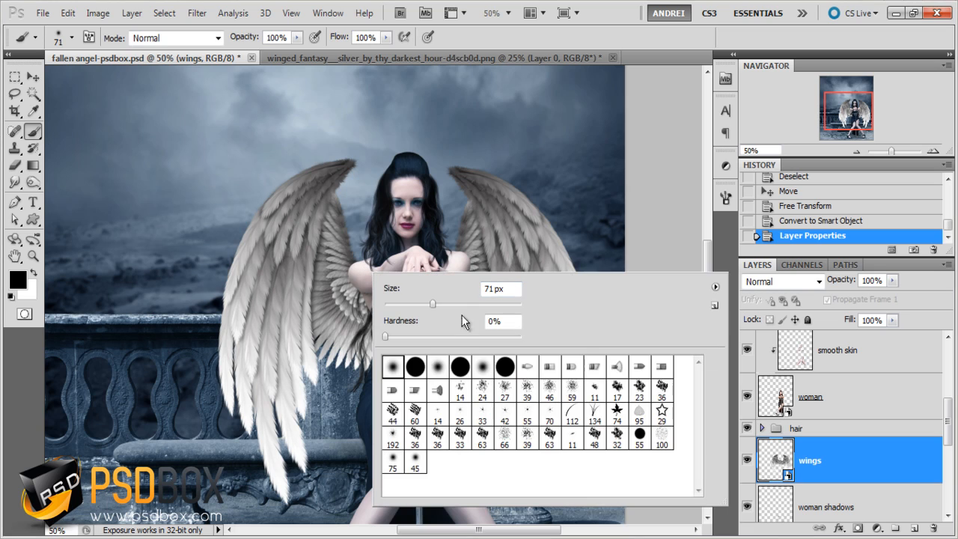
left_click(845, 456)
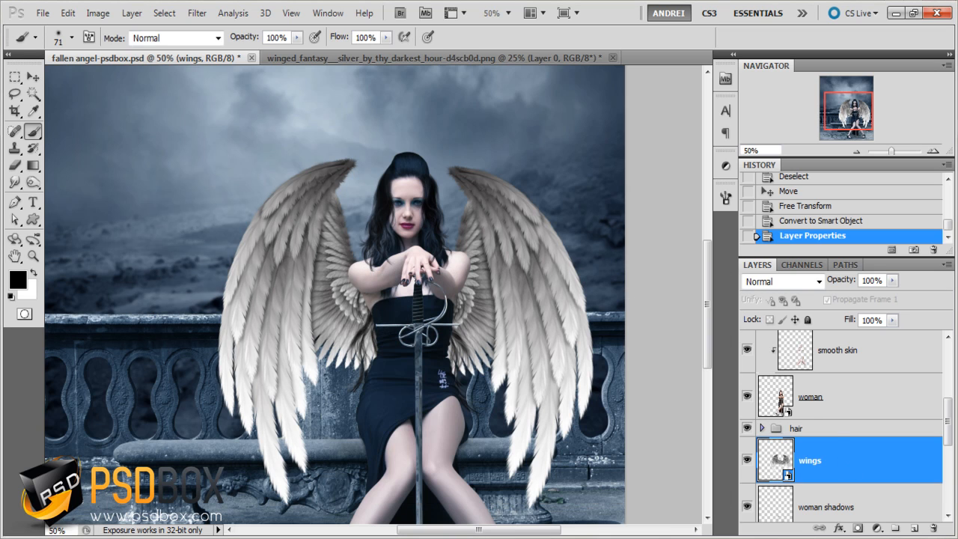
left_click(913, 530)
left_click(850, 484, "alt")
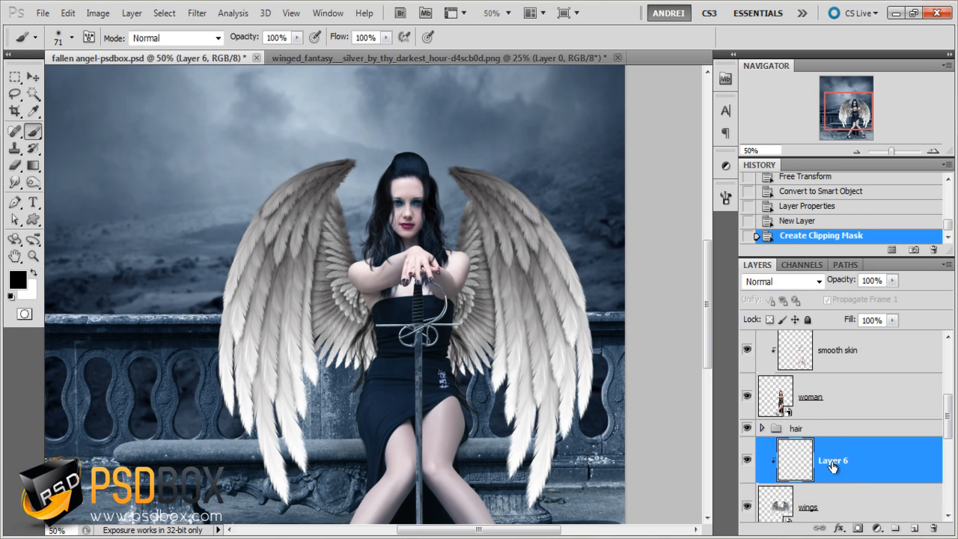
double_click(833, 461)
type("shadows")
key("Return")
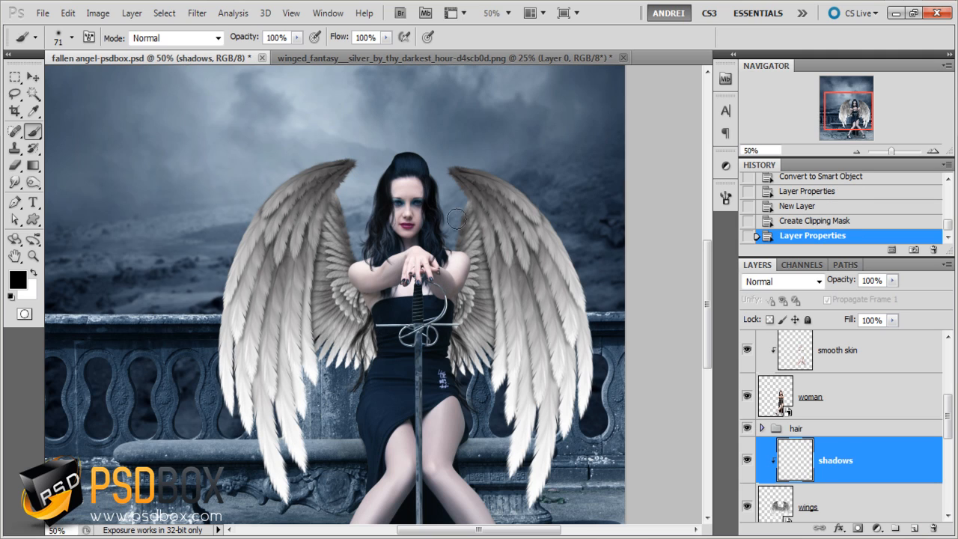
- Paint soft black shading on the inner wings around the woman's body with a 442 px, 0% hardness brush
right_click(341, 247)
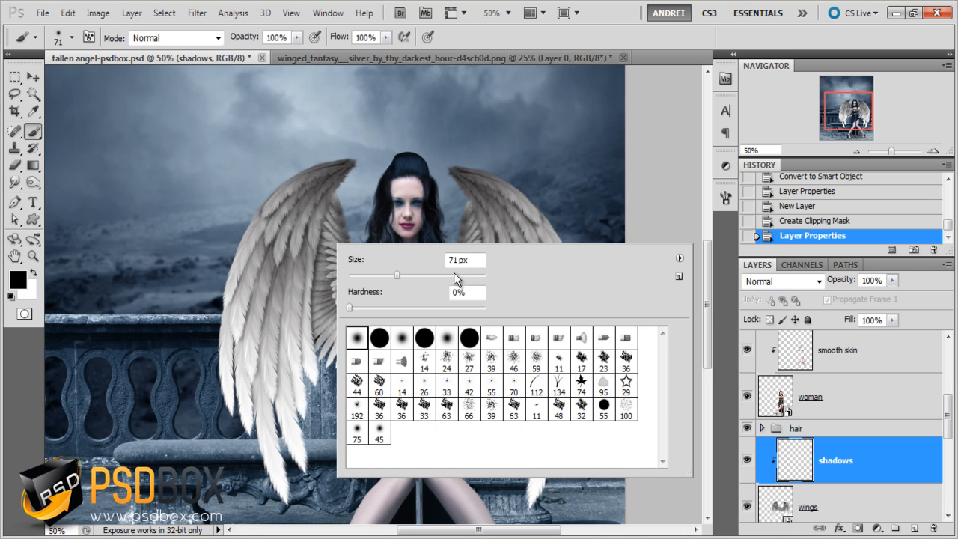
left_click(454, 275)
left_click(297, 38)
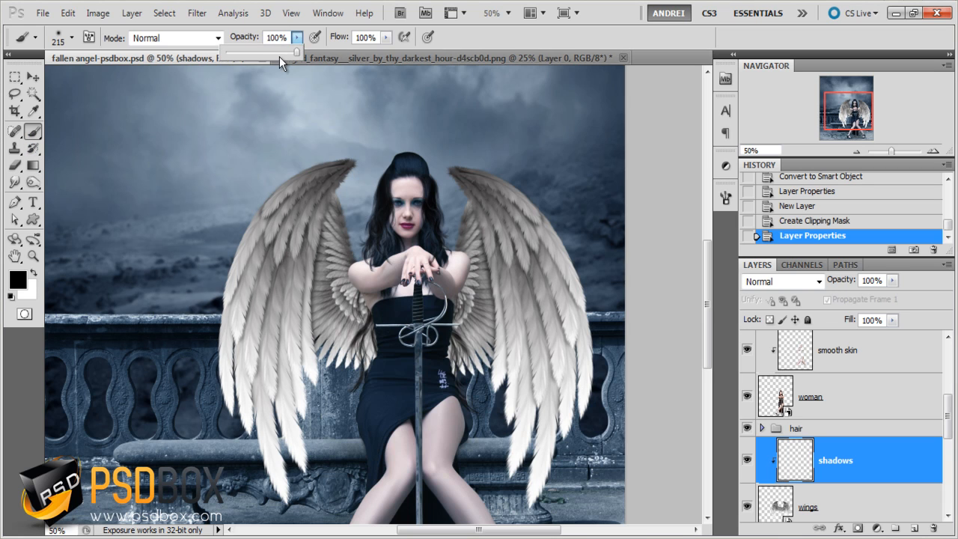
right_click(432, 300)
mouse_move(552, 335)
left_mouse_down()
mouse_move(575, 335)
mouse_move(563, 335)
left_mouse_up()
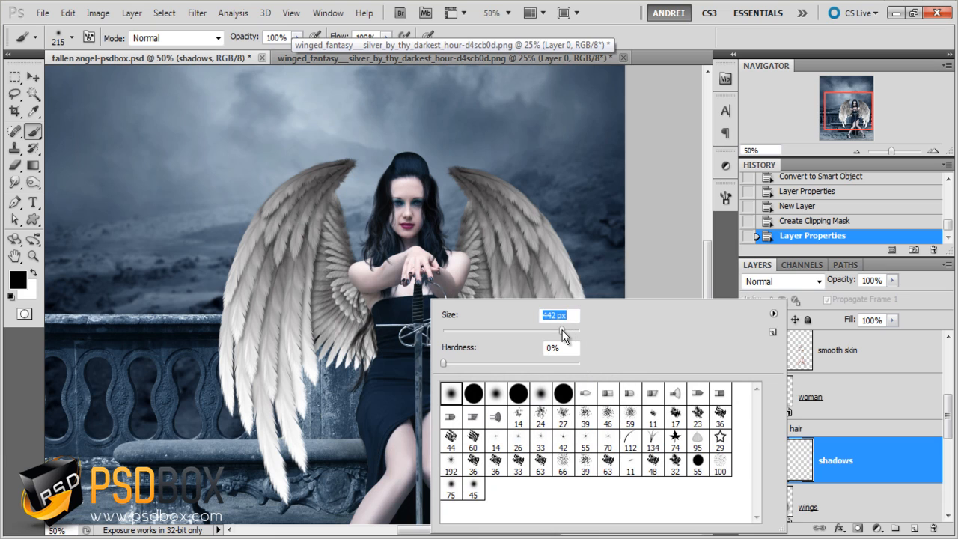
left_click(876, 470)
left_click(420, 319)
left_click(395, 320)
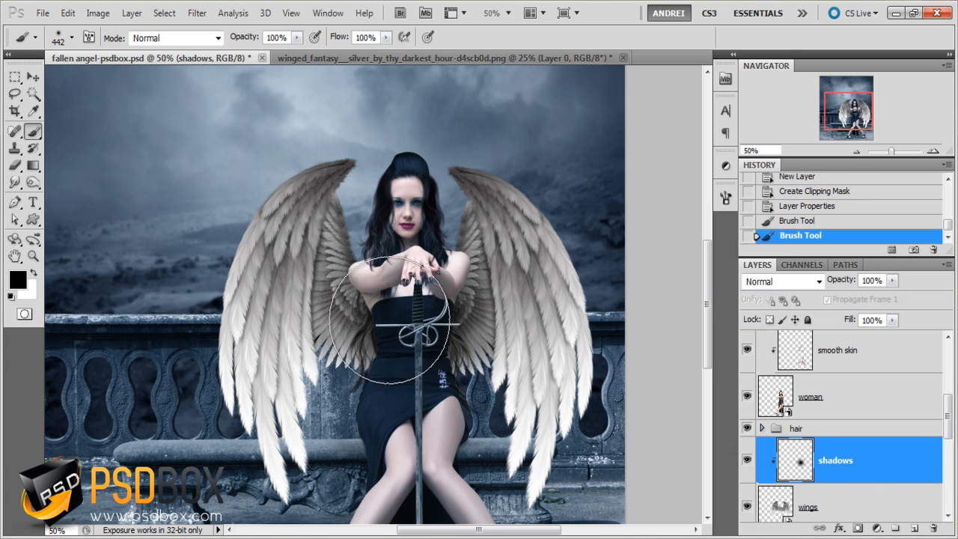
left_click(418, 282)
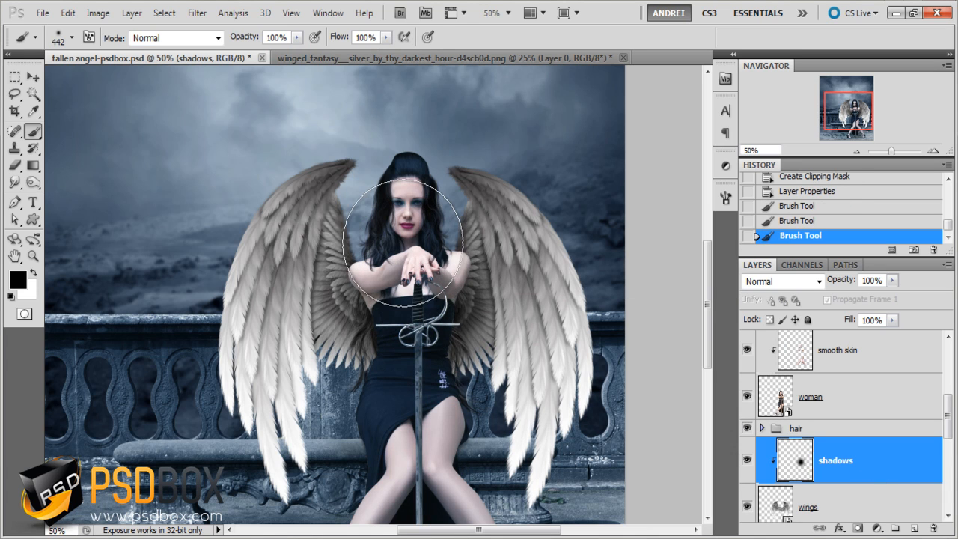
left_click(402, 243)
left_click(406, 349)
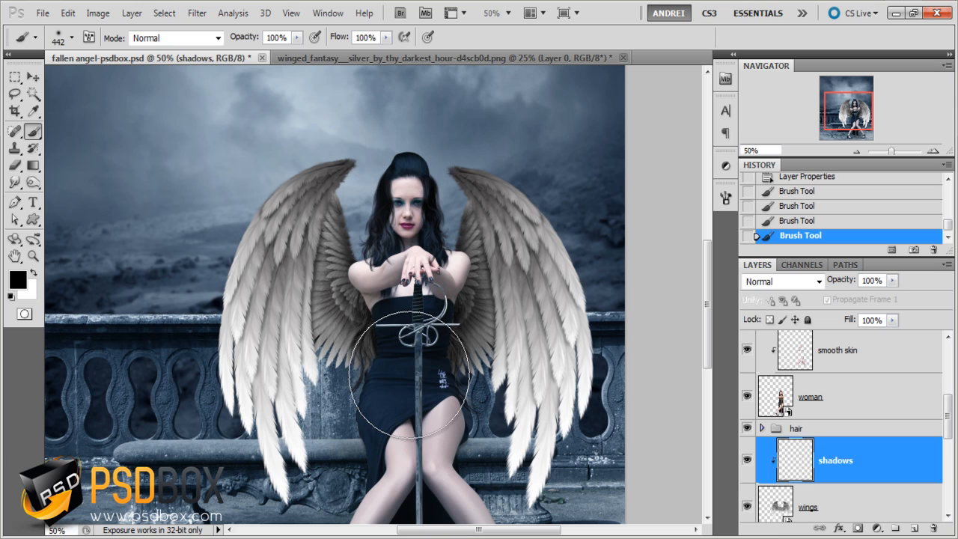
- Lower the shadows layer's opacity to 81% and compare the wings with and without the shading
left_click(892, 280)
mouse_move(894, 296)
left_mouse_down()
mouse_move(878, 302)
mouse_move(884, 305)
left_mouse_up()
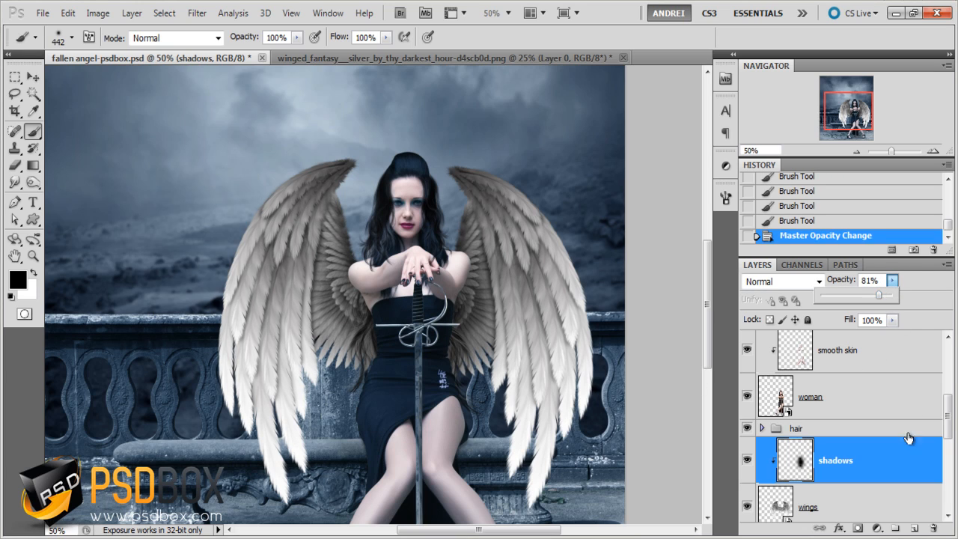
left_click(745, 460)
left_click(745, 460)
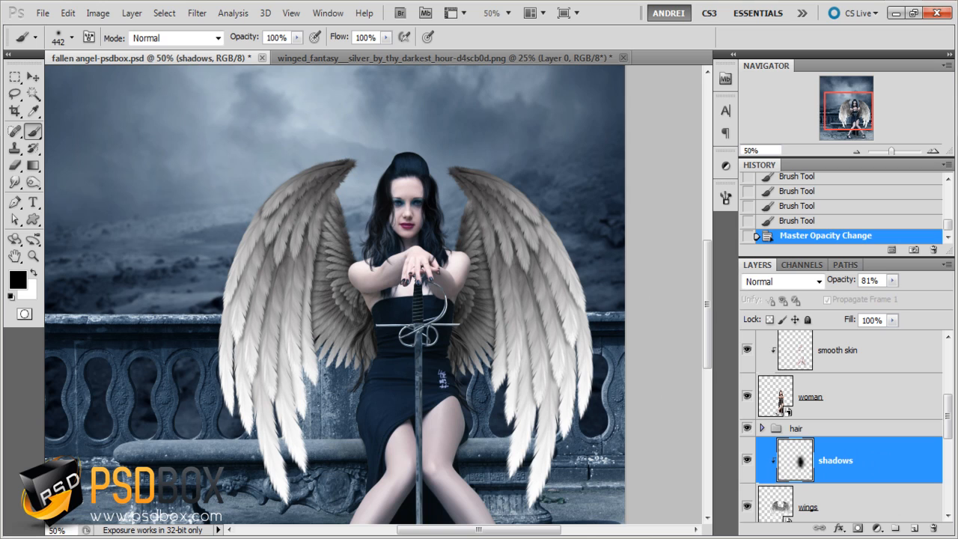
- Add a Levels adjustment layer above the shadows layer and clip it to the wings
left_click(877, 528)
left_click(854, 297)
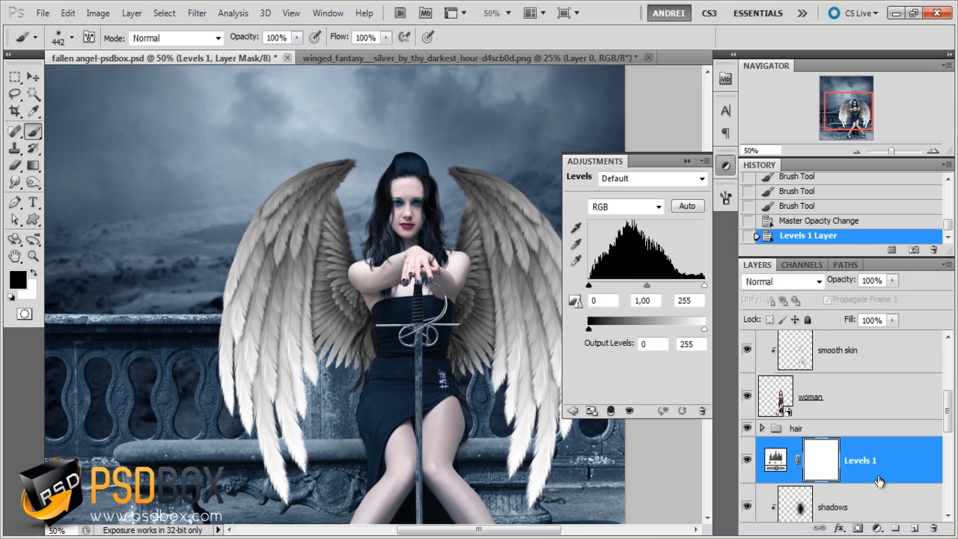
left_click(888, 486, "alt")
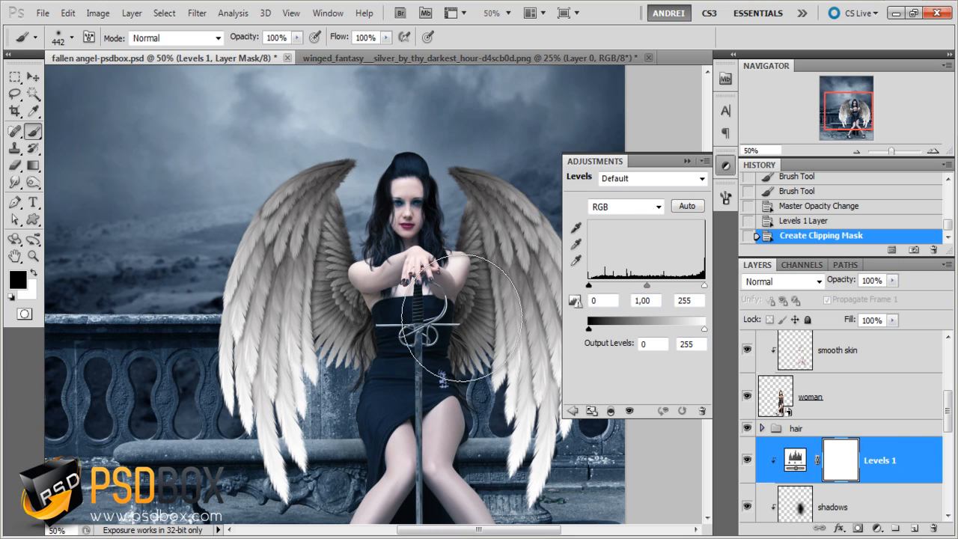
- Set the Levels output white level to 224 and compare the wings with and without the adjustment
left_click(575, 244)
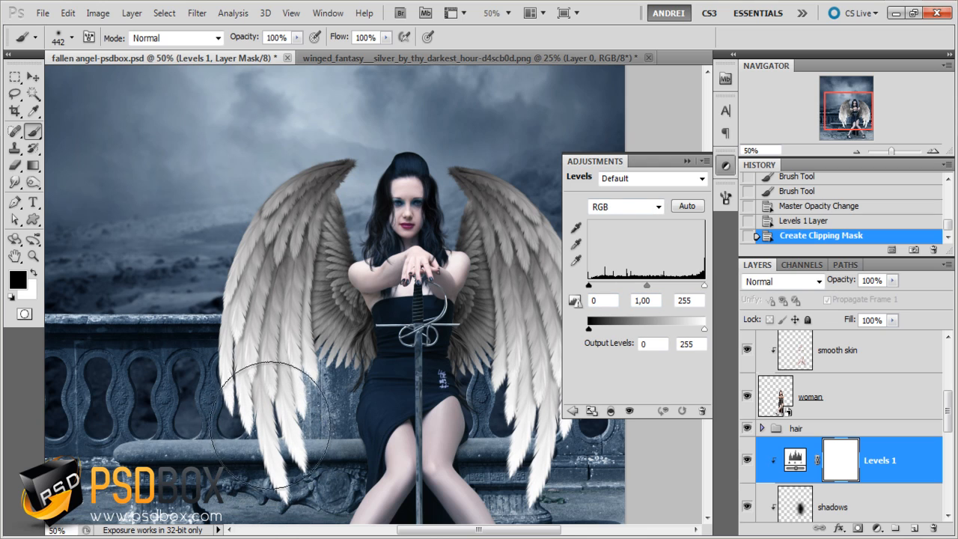
left_click(687, 344)
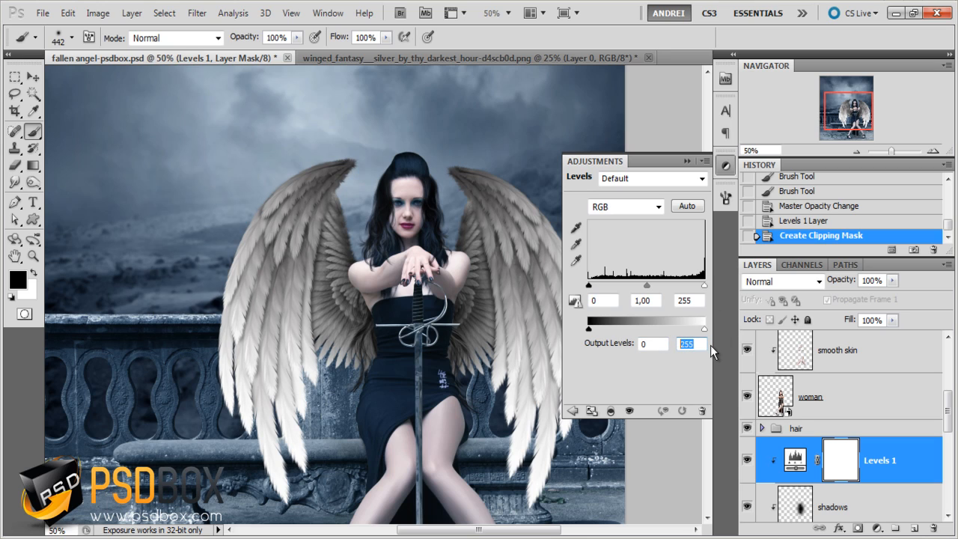
type("224")
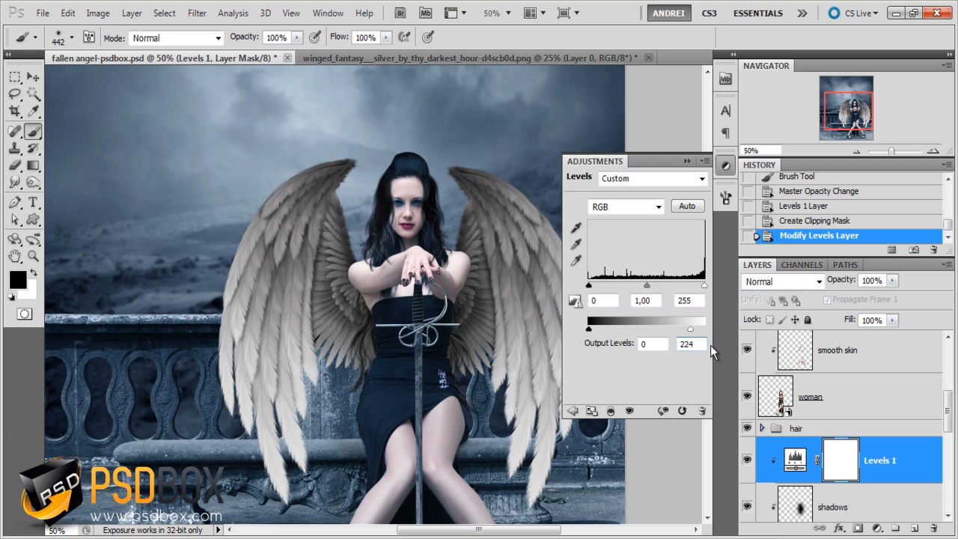
left_click(688, 161)
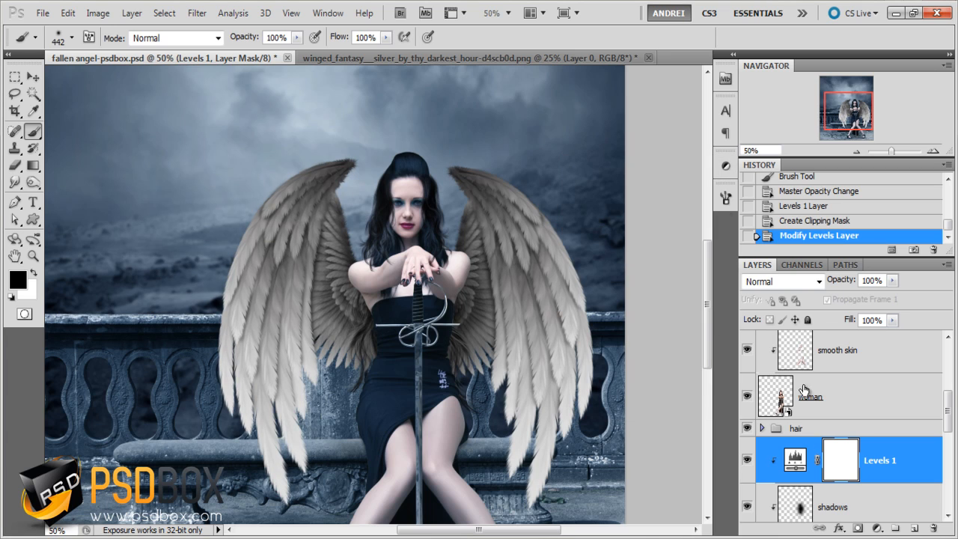
left_click(741, 455)
left_click(746, 461)
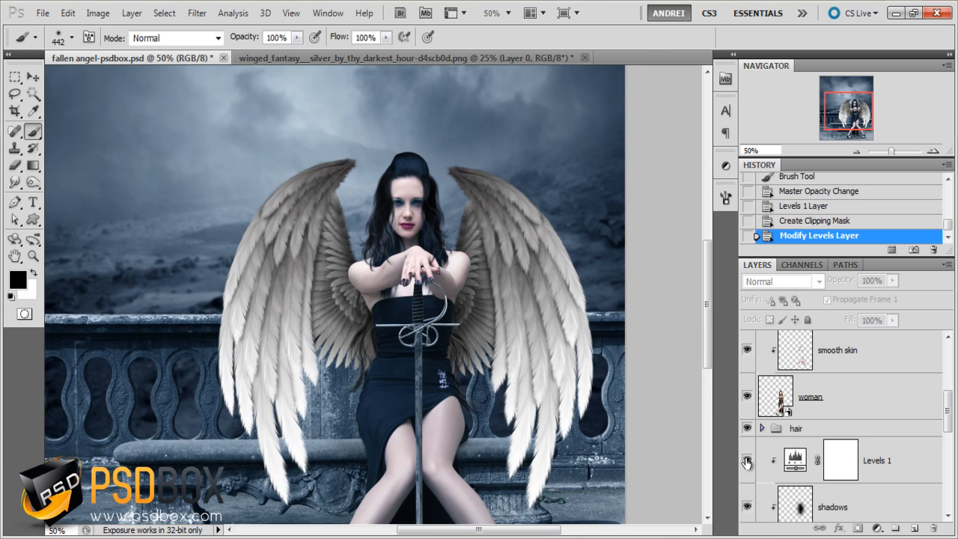
left_click(746, 461)
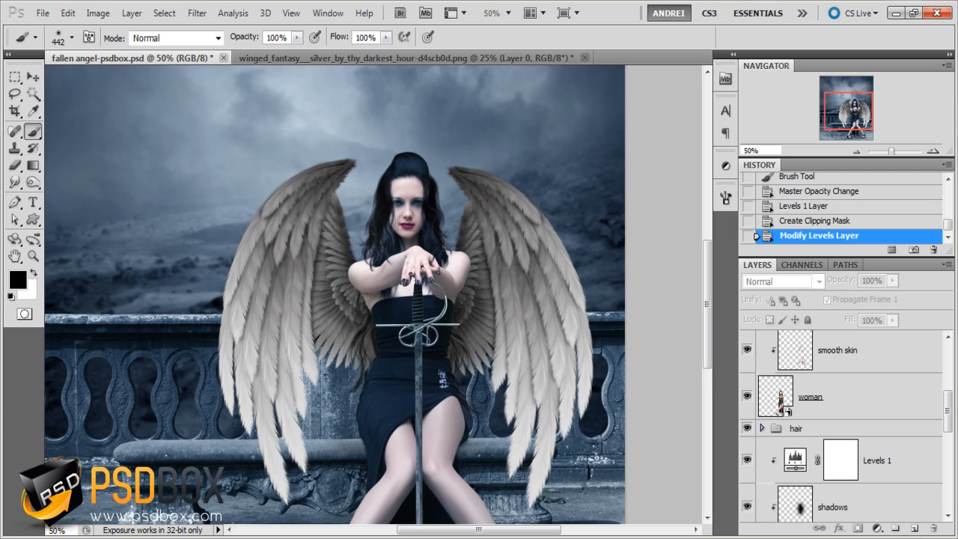
- Add a Gradient Map adjustment layer above Levels 1 and clip it to the wings
left_click(898, 479)
left_click(877, 527)
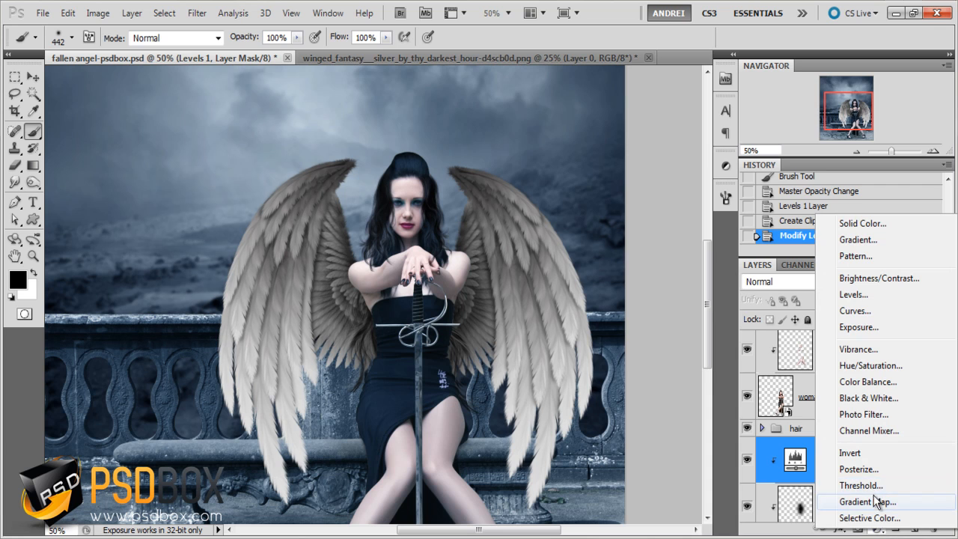
left_click(868, 502)
left_click(904, 484, "alt")
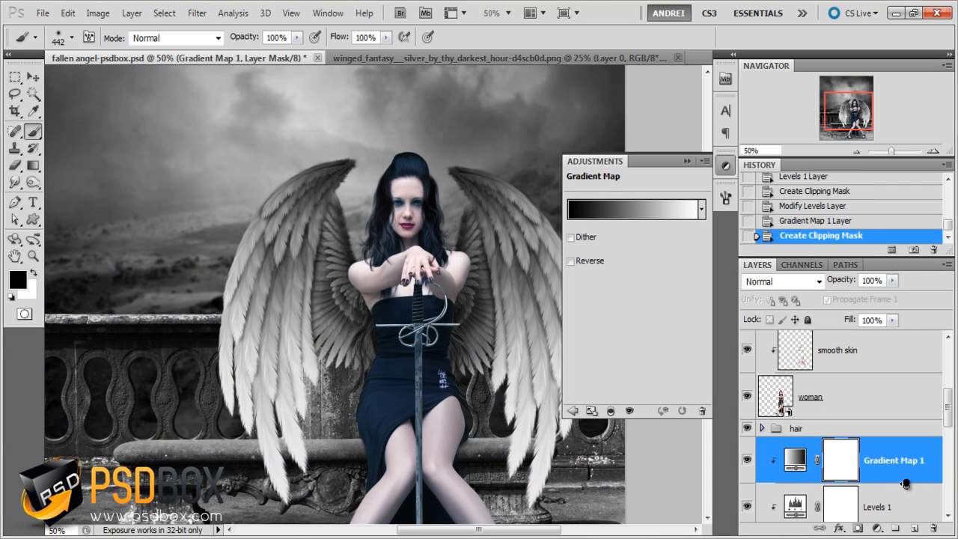
- Set the gradient map's dark color stop to hex 183855
left_click(624, 208)
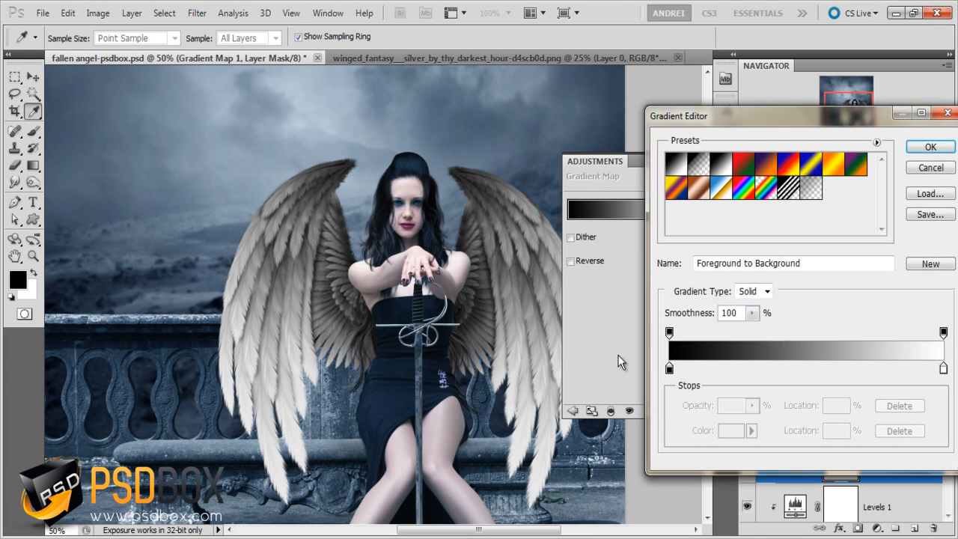
left_click(670, 368)
left_click(725, 430)
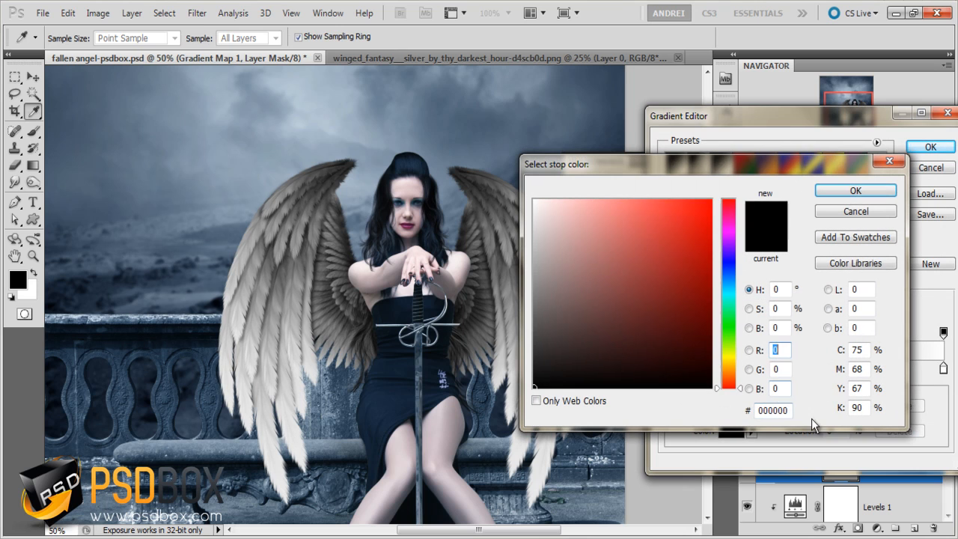
double_click(784, 411)
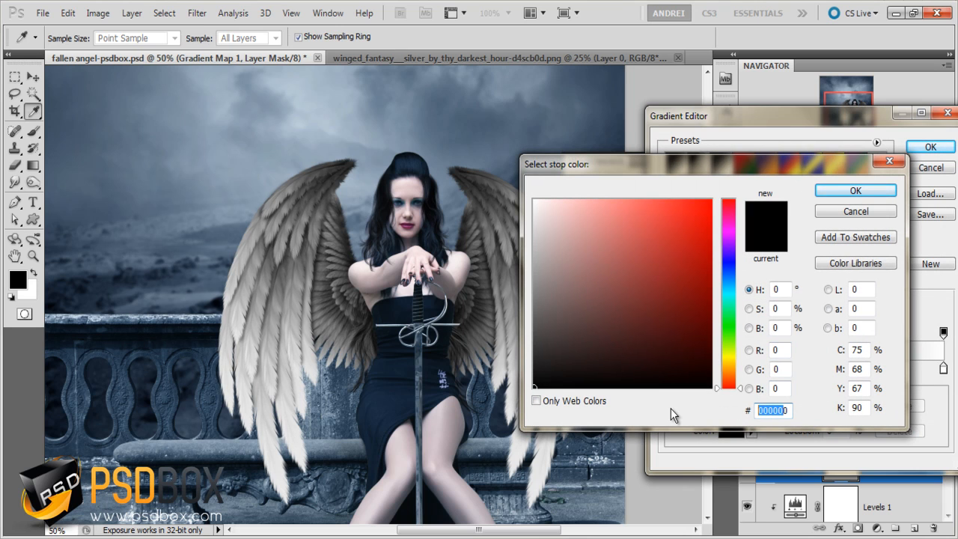
type("183")
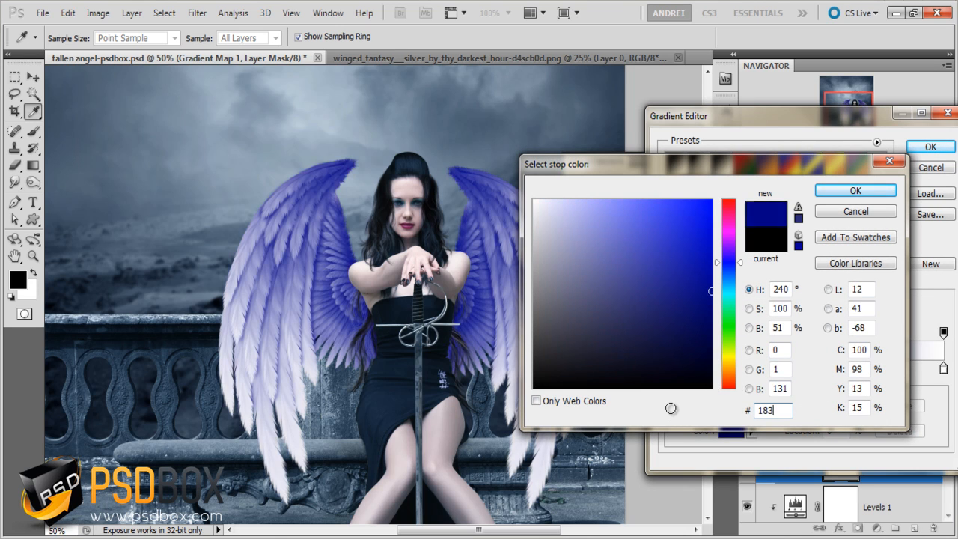
type("855")
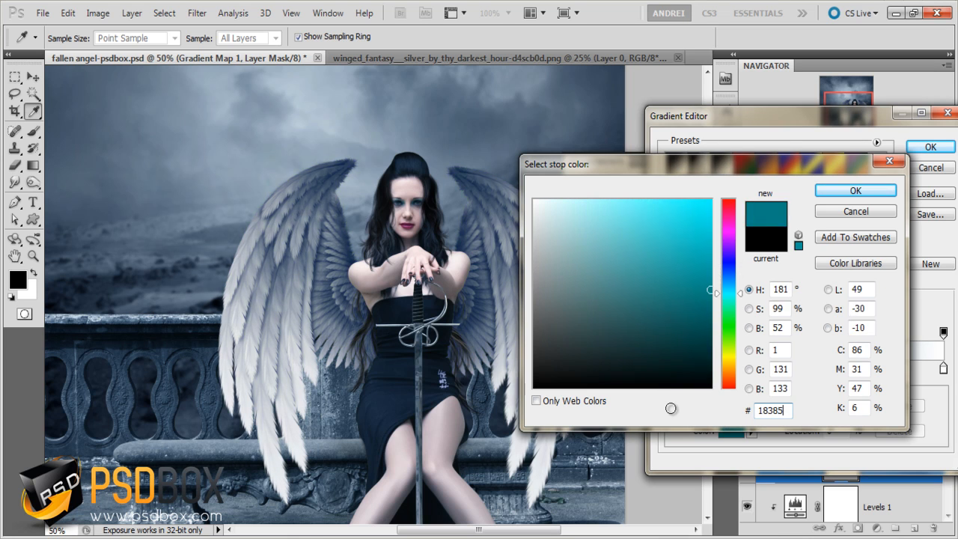
left_click(886, 187)
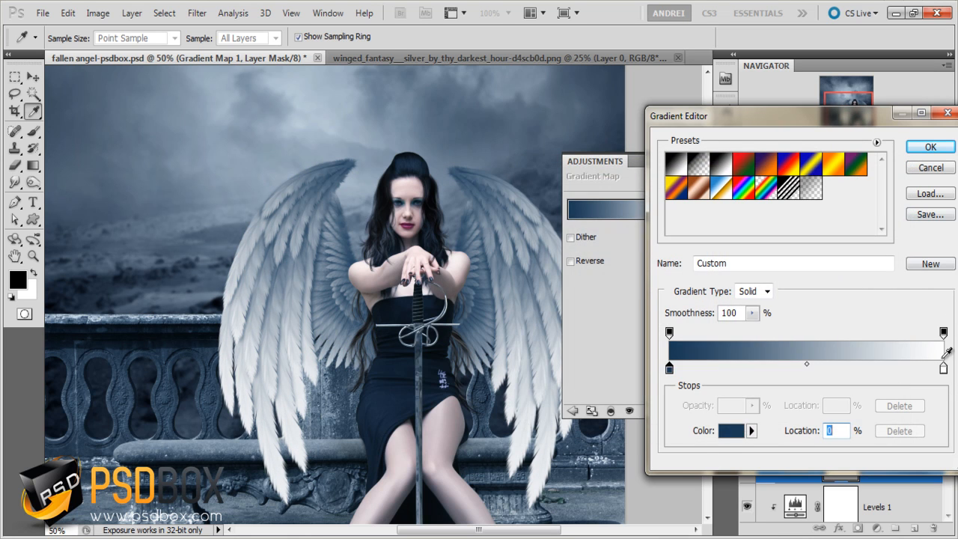
- Set the gradient map's light color stop to hex 558fcb and apply the edited gradient
left_click(943, 368)
left_click(741, 432)
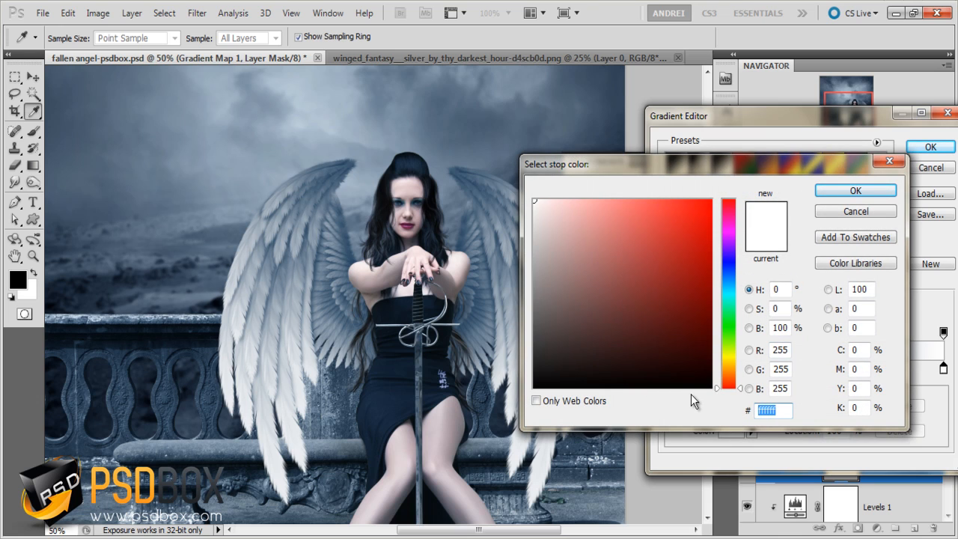
type("558fcb")
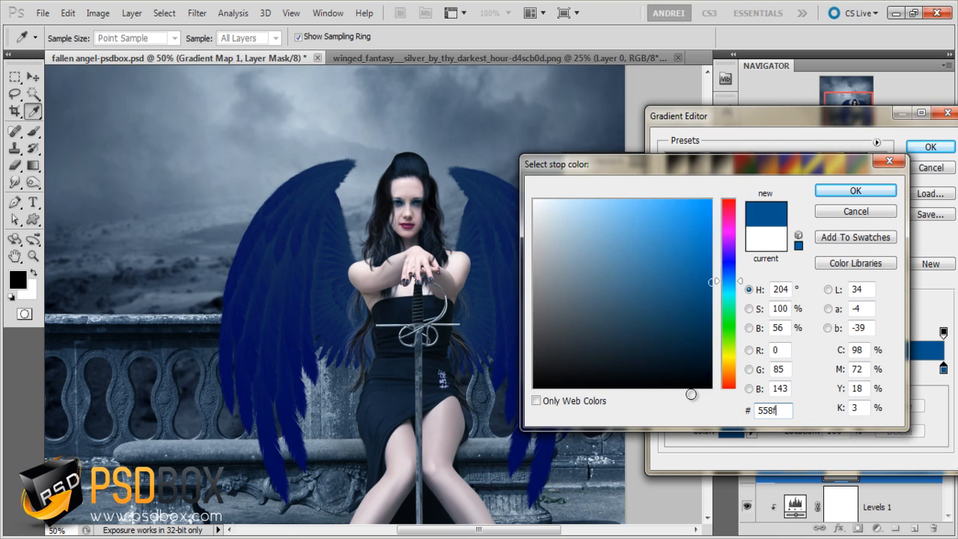
left_click(856, 191)
left_click(931, 146)
left_click(686, 162)
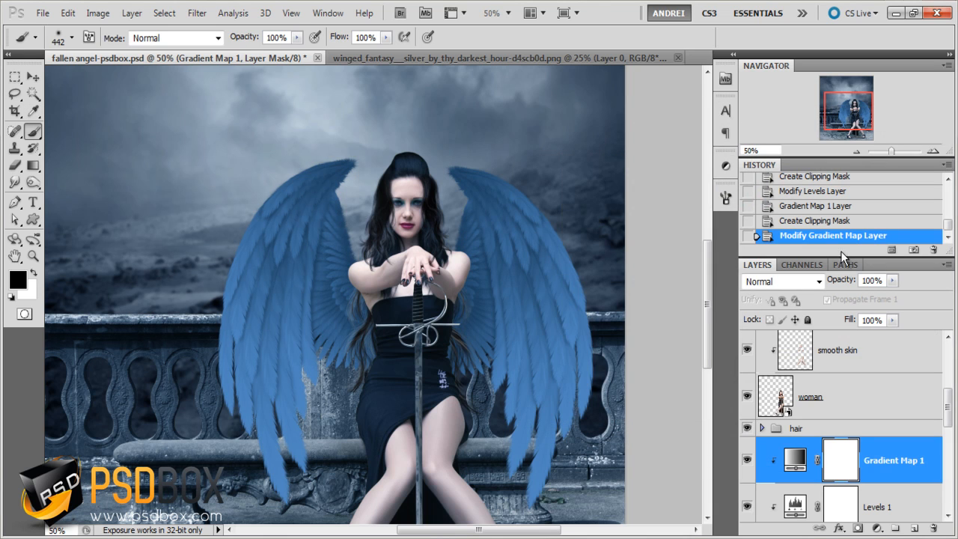
- Set the Gradient Map 1 layer to Soft Light blending at 80% opacity
left_click(768, 290)
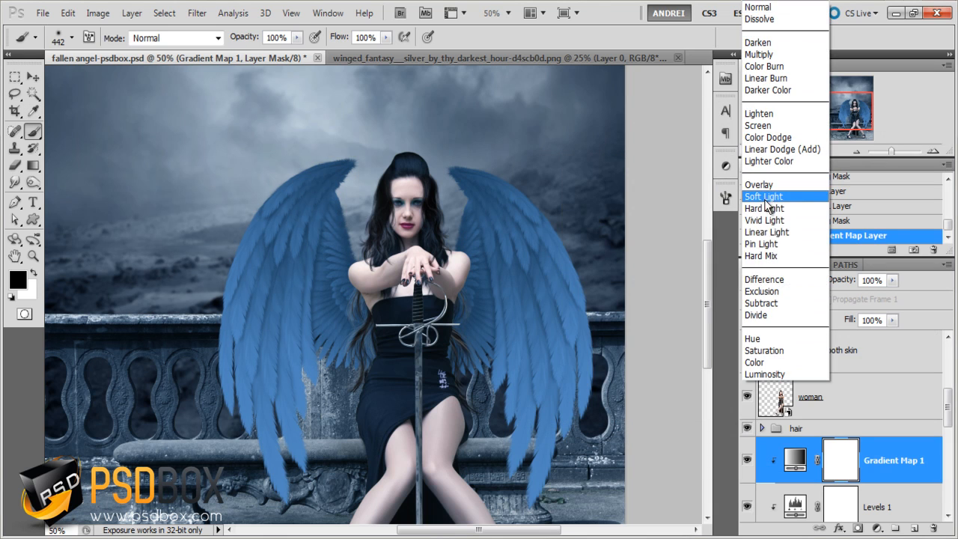
left_click(767, 196)
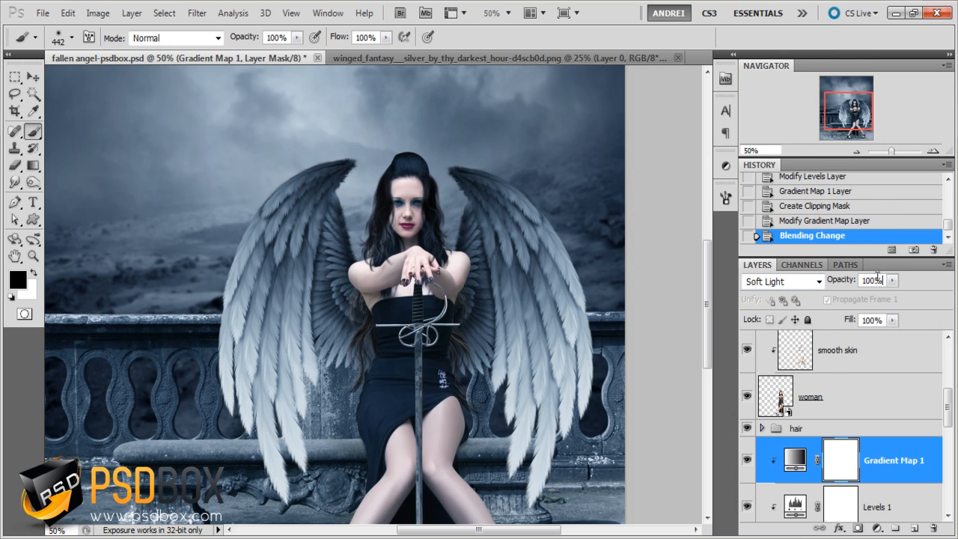
left_click(876, 280)
type("80")
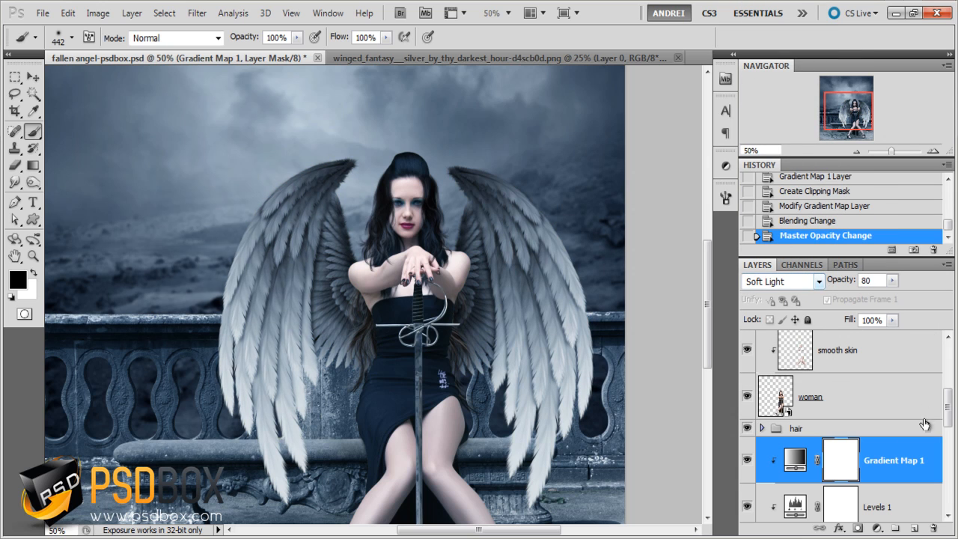
left_click(16, 77)
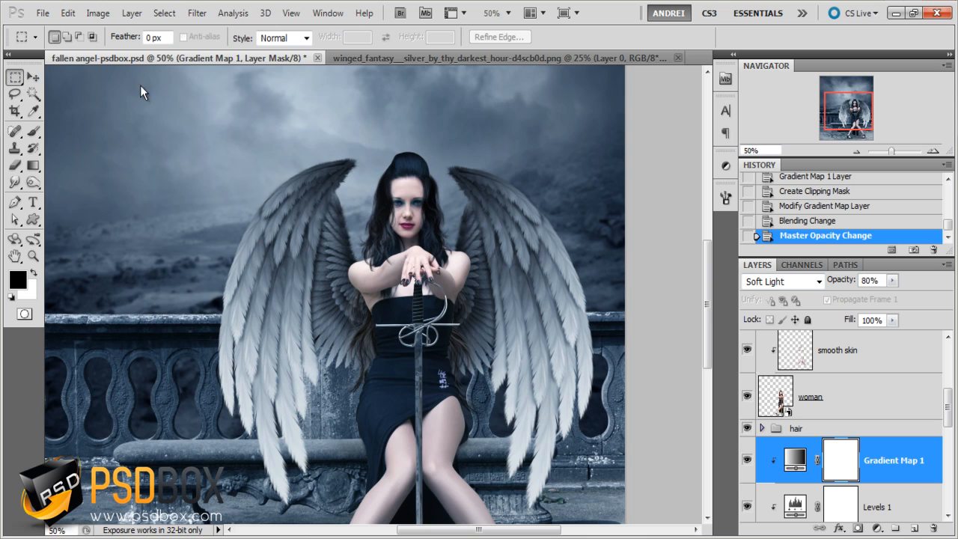
scroll(245, 222, "down", 1)
left_click_drag(343, 268, 384, 339)
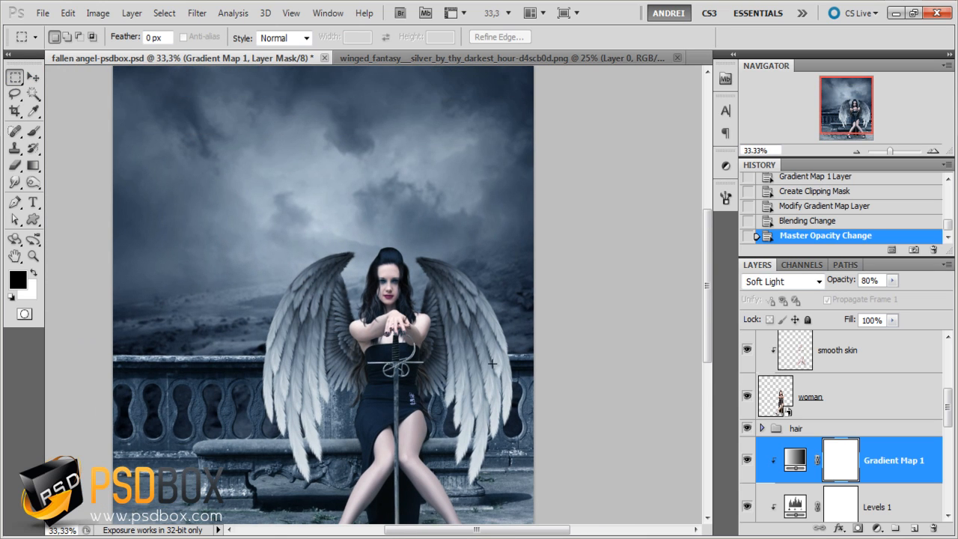
left_click_drag(480, 456, 515, 404)
left_click_drag(541, 338, 535, 385)
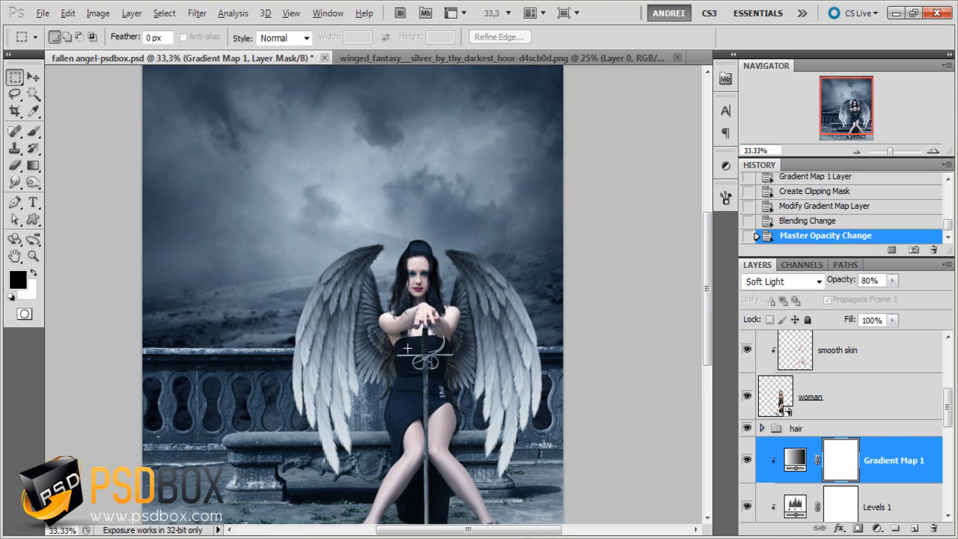
key("ctrl+plus")
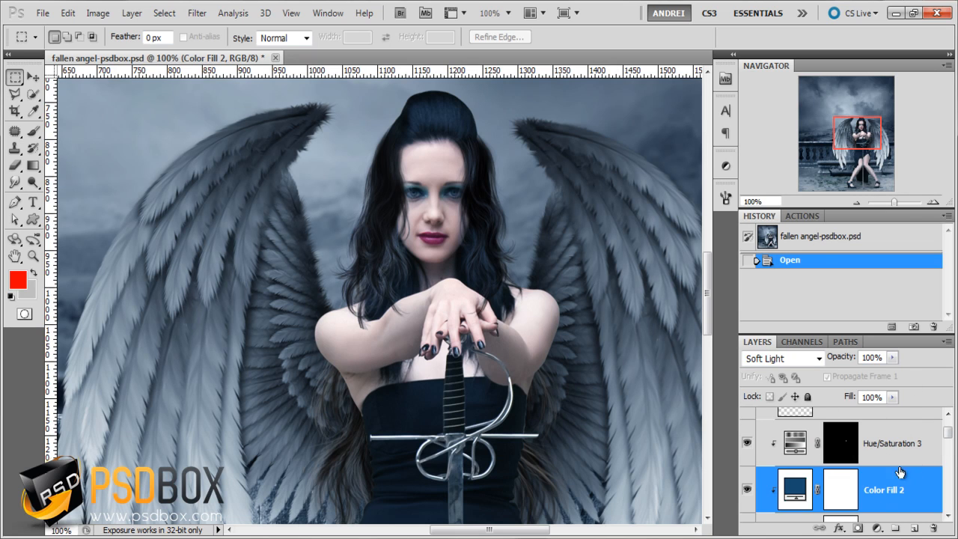
- Add a new empty layer directly above Color Fill 2 in the clipped stack and name it shadows
left_click(914, 528)
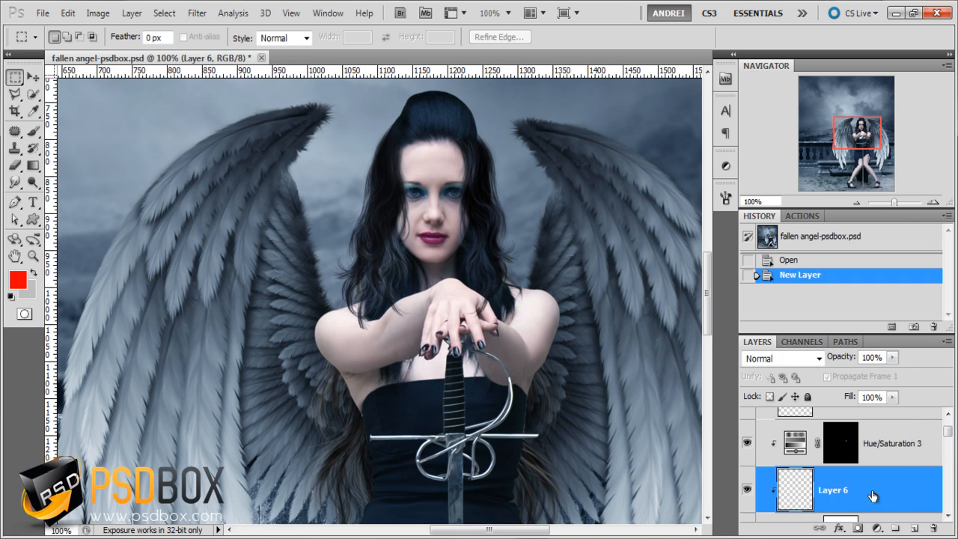
scroll(854, 479, "down", 1)
double_click(840, 476)
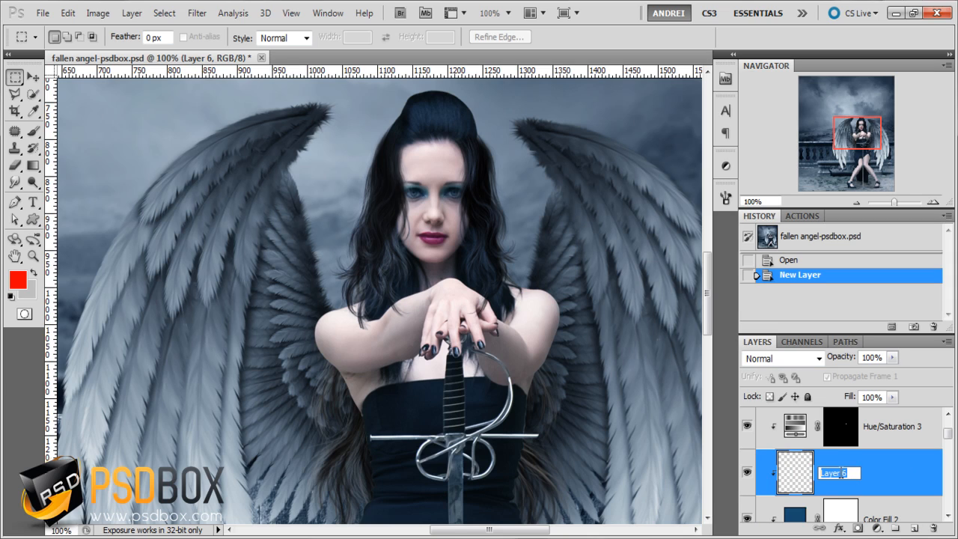
type("shadows")
key("Return")
- Set up a black soft round brush at 154 px with 0% hardness for painting on the shadows layer
left_click(33, 131)
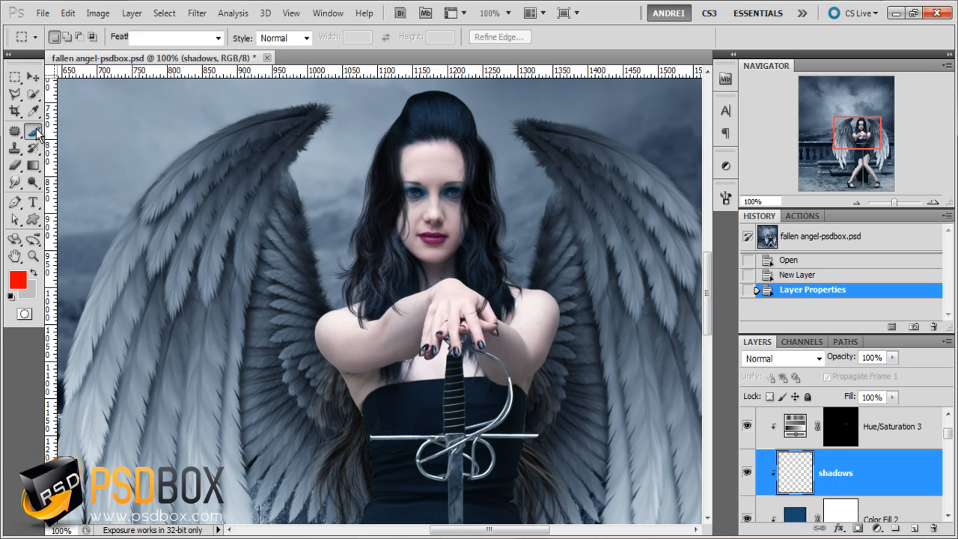
left_click(10, 297)
right_click(464, 283)
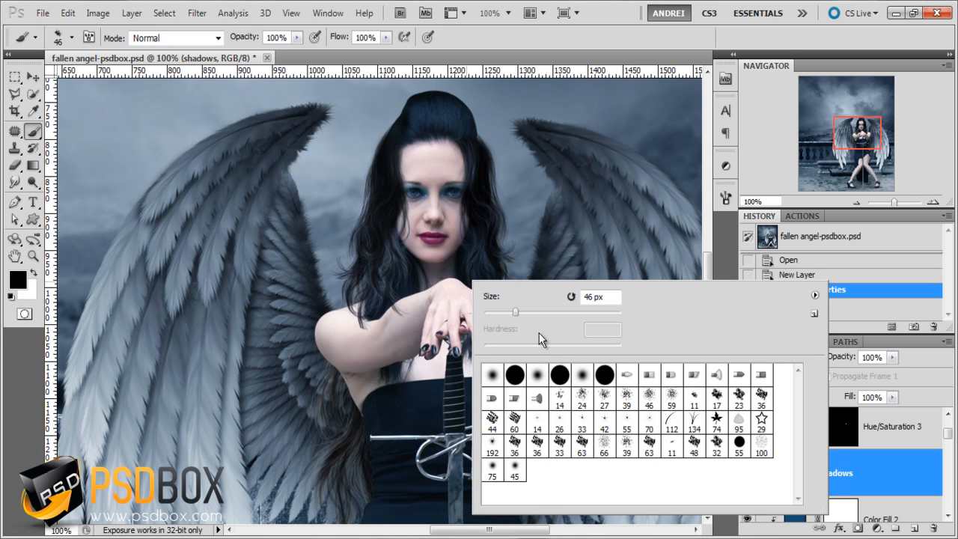
left_click(501, 379)
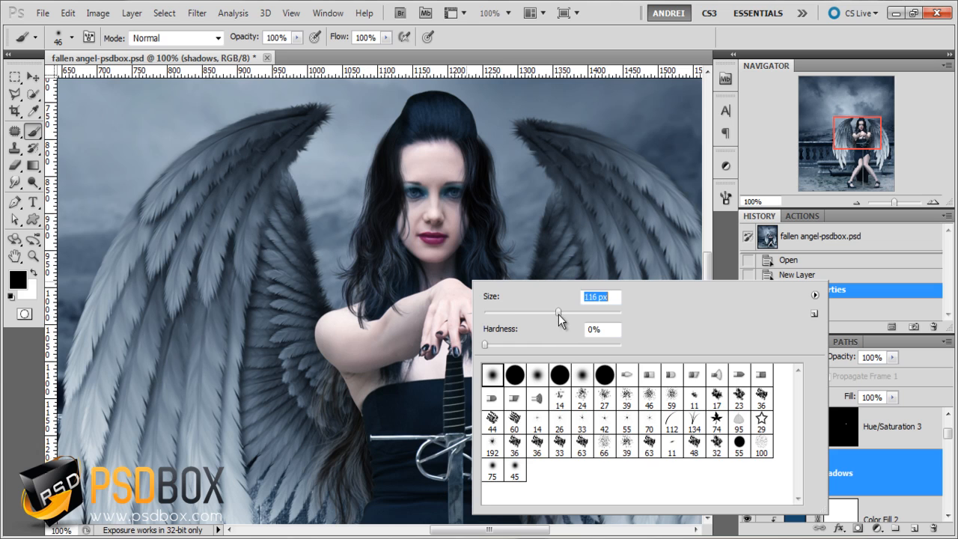
mouse_move(558, 315)
left_mouse_down()
mouse_move(572, 315)
mouse_move(579, 397)
mouse_move(591, 378)
left_mouse_up()
left_click(886, 470)
key("ctrl+z")
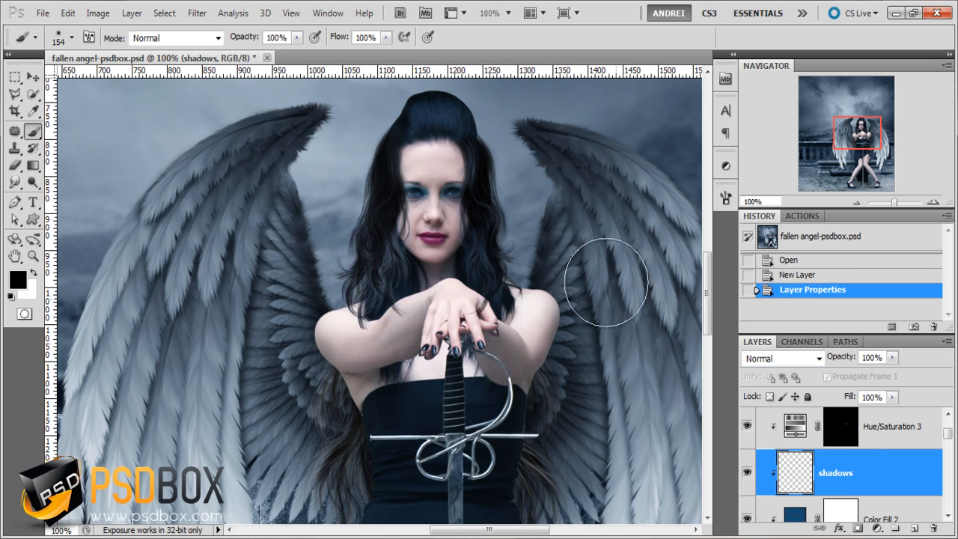
- Paint soft shadows along the outer shoulder and arm on the image's right side, lowering the brush to 49% opacity and 64% flow
left_click(298, 36)
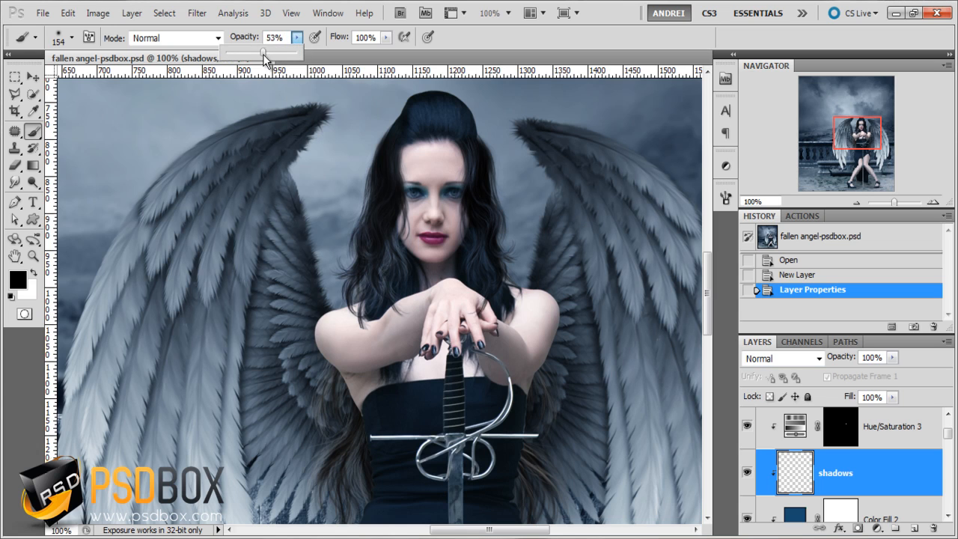
mouse_move(599, 246)
left_mouse_down()
mouse_move(619, 281)
mouse_move(599, 353)
left_mouse_up()
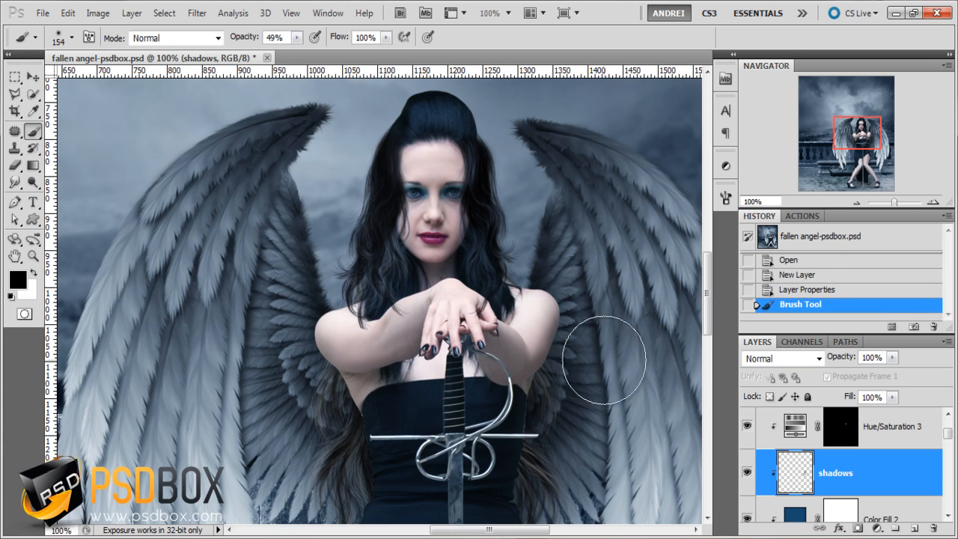
left_click(568, 221)
left_click(386, 37)
left_click_drag(384, 55, 361, 57)
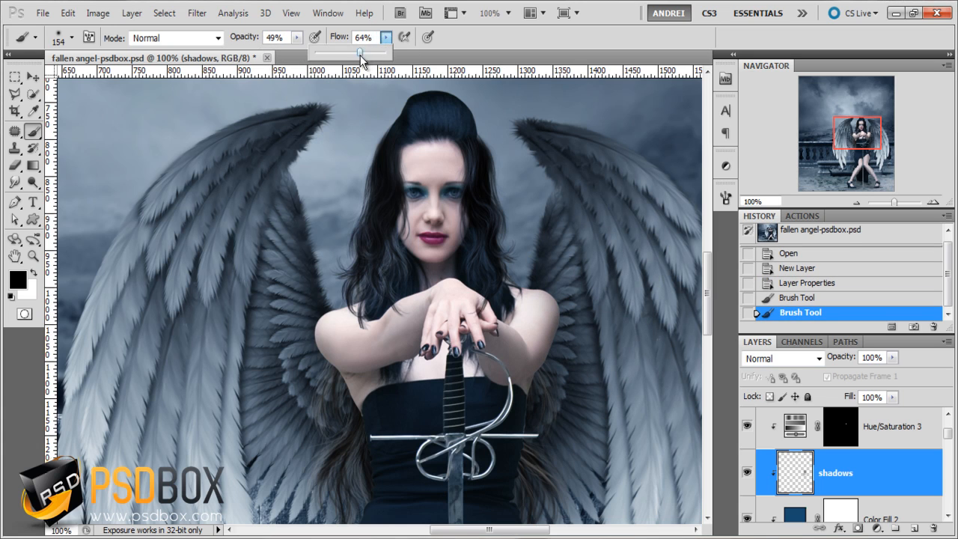
left_click(554, 253)
left_click_drag(554, 253, 580, 307)
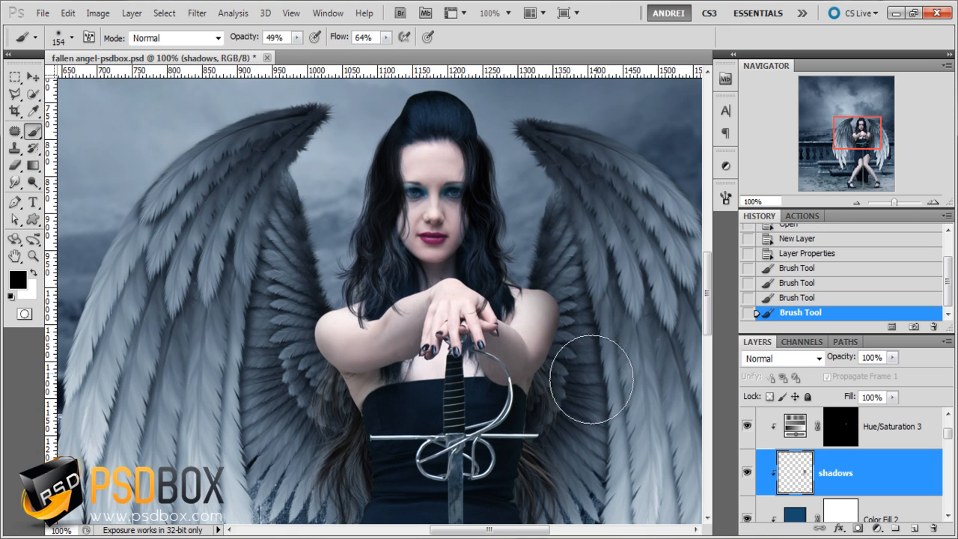
left_click_drag(588, 374, 570, 414)
- Paint matching soft shadows along the outer arm, waist and hair edge on the image's left side
mouse_move(316, 411)
left_mouse_down()
mouse_move(322, 421)
mouse_move(286, 336)
left_mouse_up()
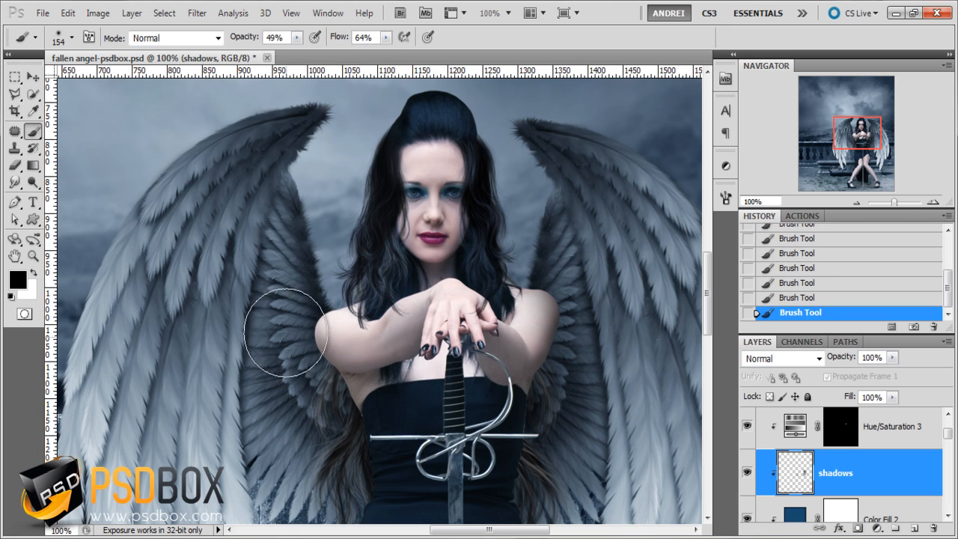
left_click_drag(316, 279, 296, 293)
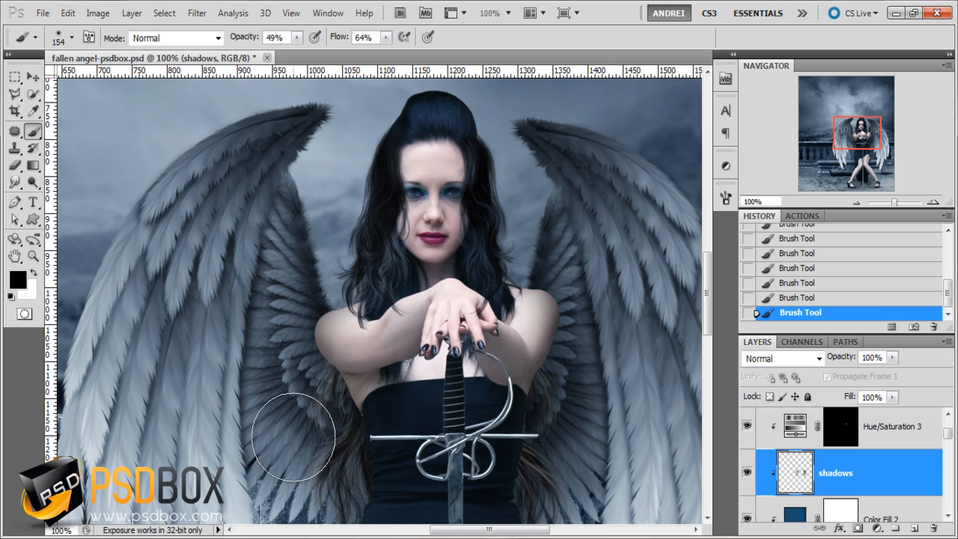
left_click_drag(322, 419, 312, 428)
mouse_move(354, 271)
left_mouse_down()
mouse_move(350, 254)
mouse_move(372, 281)
left_mouse_up()
- Compare the woman's body and arms with and without the last brush stroke and the shadows layer
mouse_move(574, 393)
left_mouse_down()
mouse_move(544, 417)
mouse_move(565, 323)
mouse_move(544, 198)
left_mouse_up()
key("space")
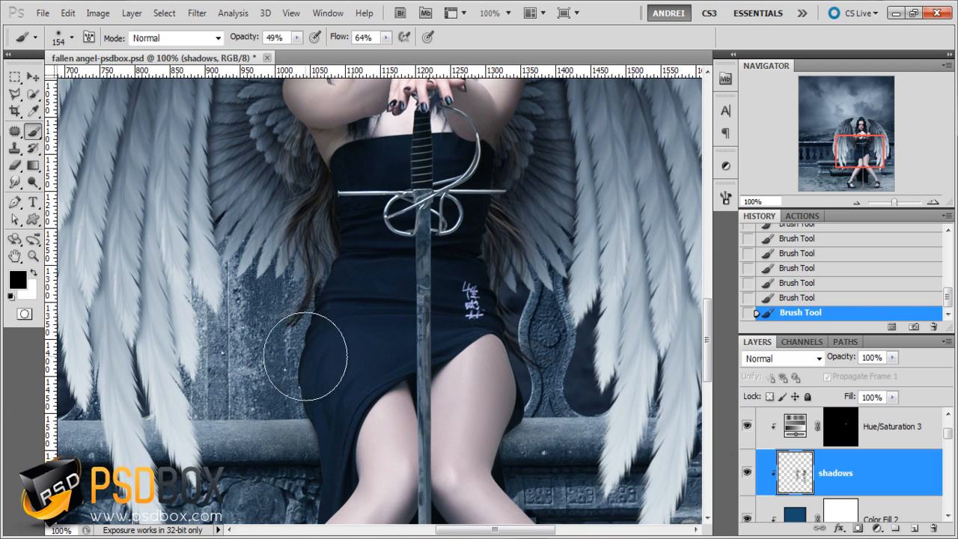
key("ctrl+z")
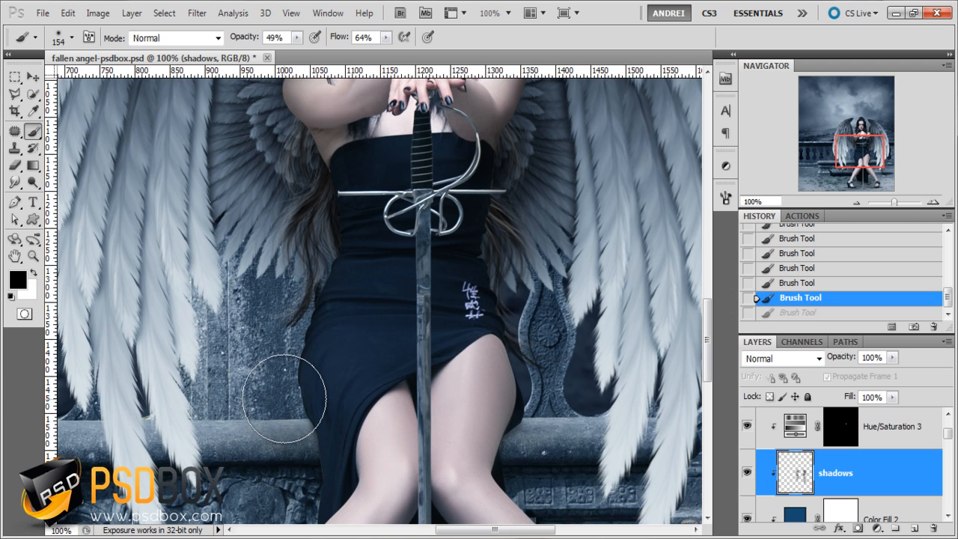
key("ctrl+z")
left_click_drag(280, 276, 257, 436)
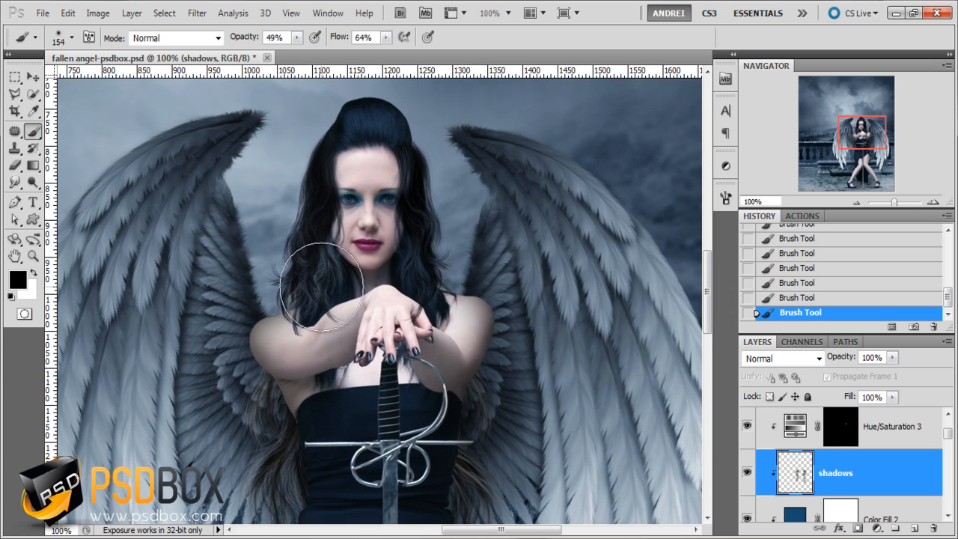
left_click(749, 473)
left_click(748, 473)
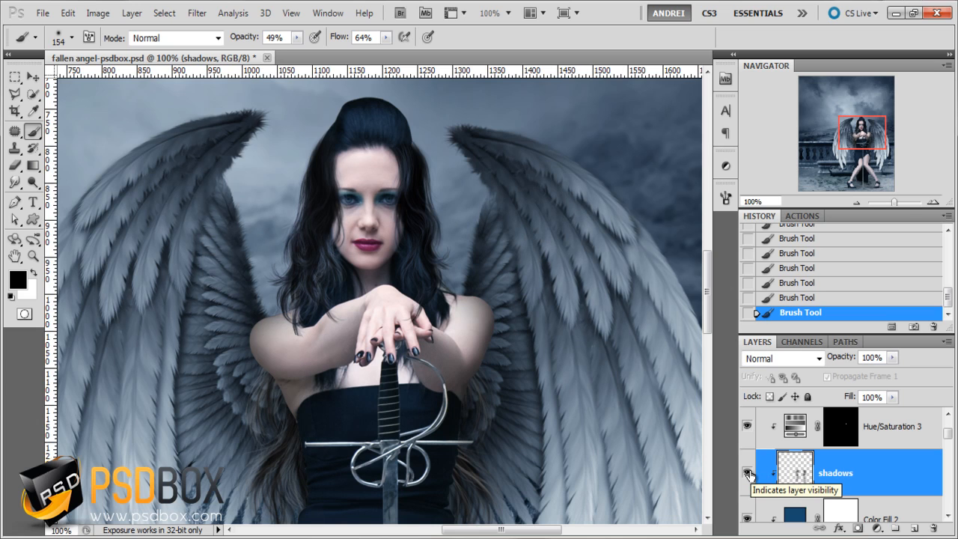
left_click(748, 473)
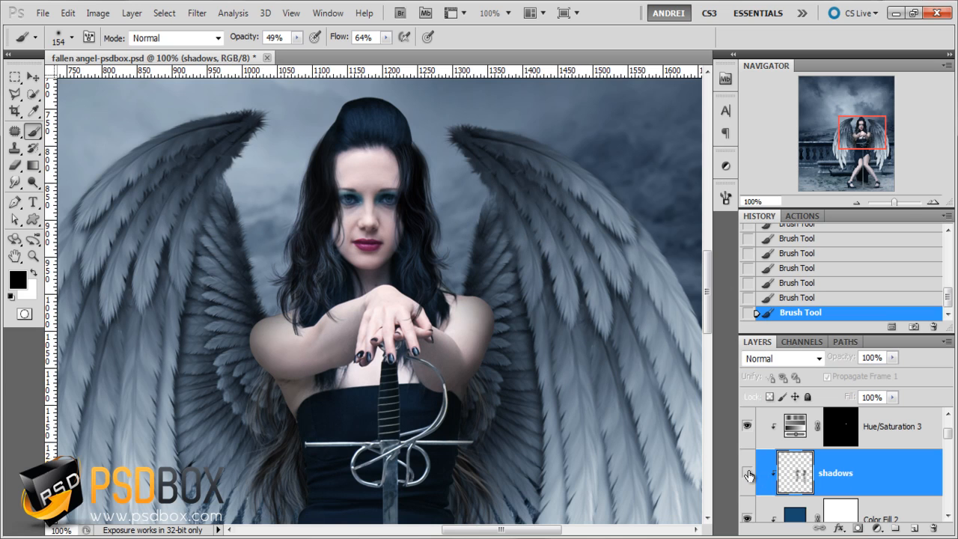
left_click(748, 473)
- Refine the brush for shading around the face: 33% flow, 30% opacity and a 77 px size
scroll(439, 208, "up", 1)
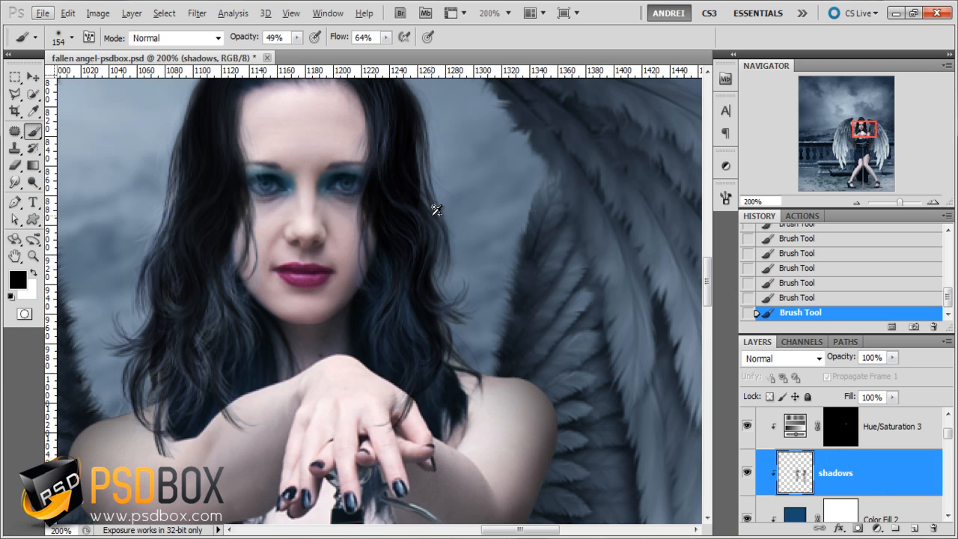
left_click(386, 37)
left_click_drag(387, 54, 364, 58)
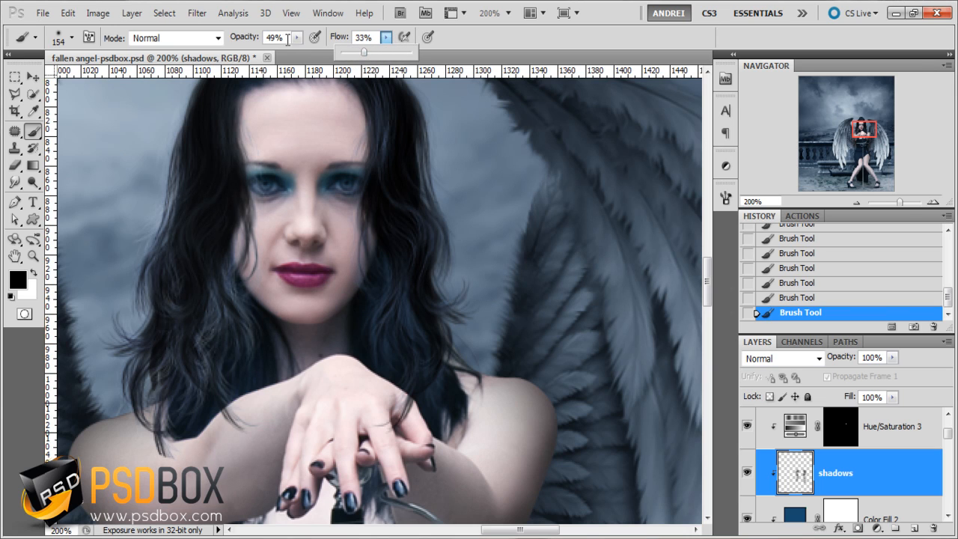
left_click(297, 36)
left_click_drag(284, 52, 282, 53)
right_click(486, 210)
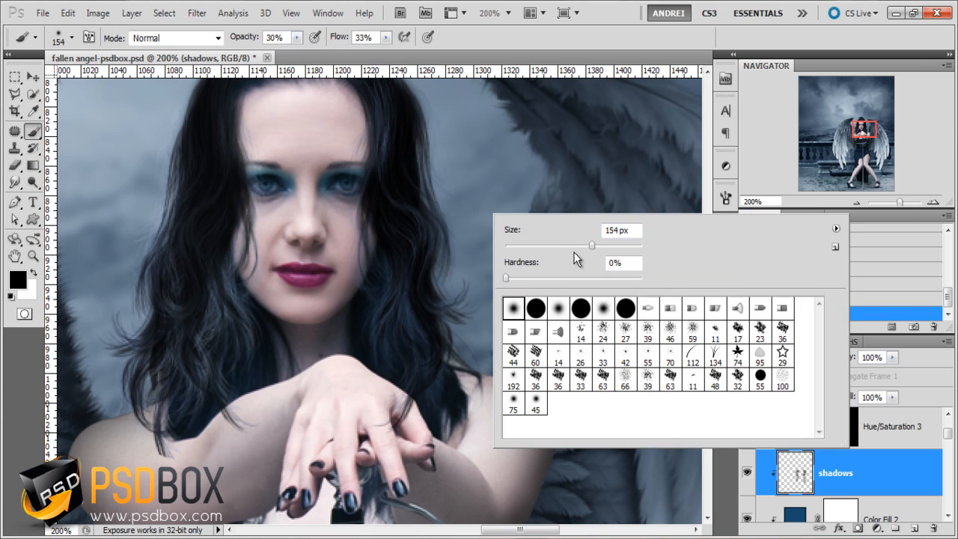
left_click(577, 245)
left_click(878, 484)
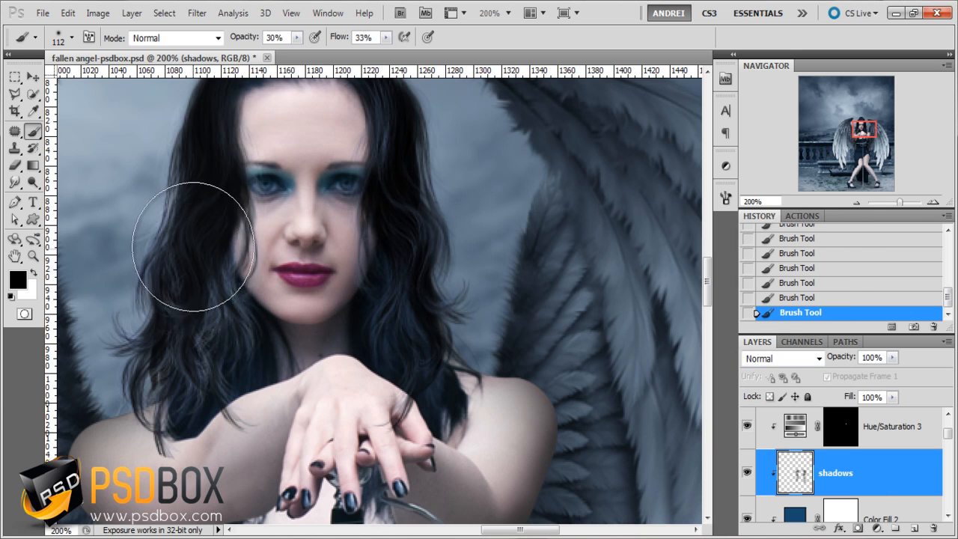
right_click(210, 268)
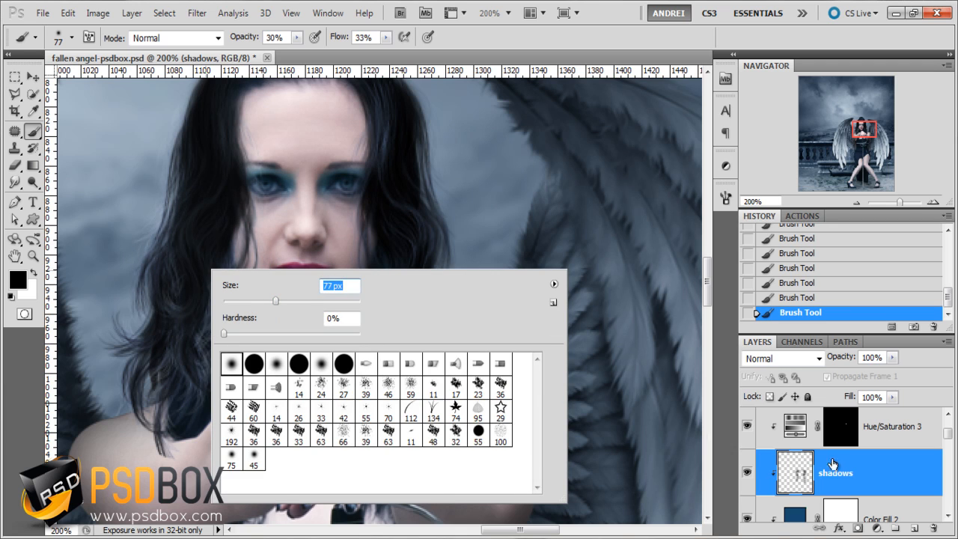
key("Return")
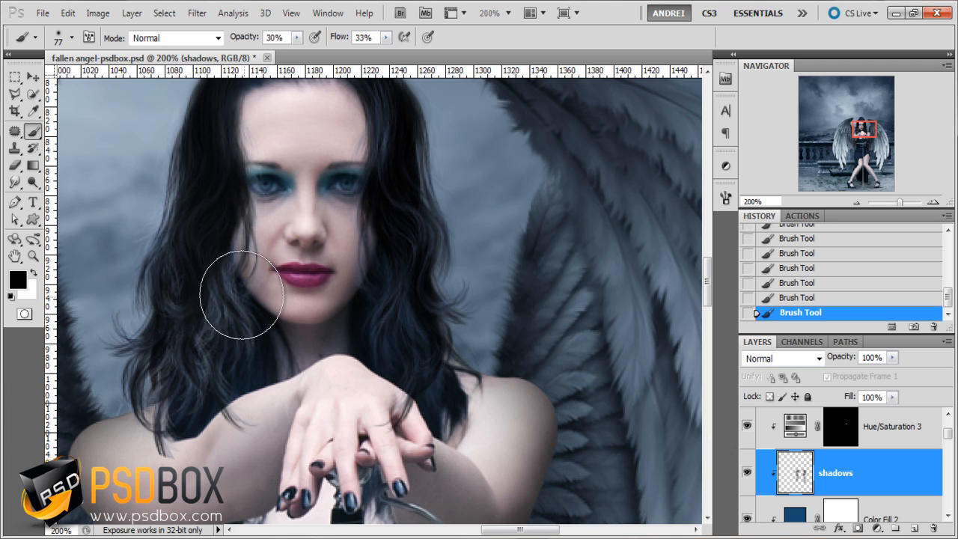
- Paint soft black shadows over the hair on both sides of the woman's face
scroll(197, 214, "up", 3)
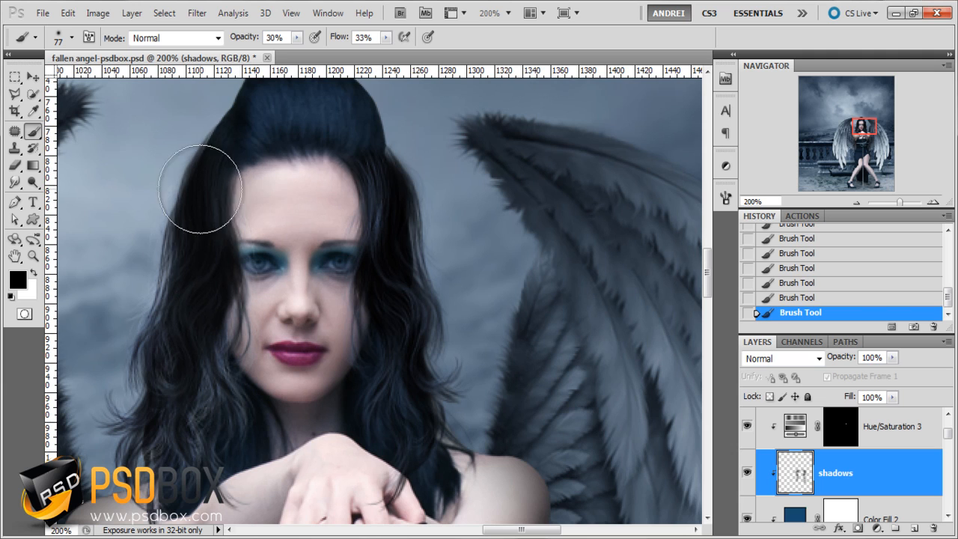
left_click_drag(374, 105, 418, 209)
mouse_move(327, 115)
left_mouse_down()
mouse_move(360, 119)
mouse_move(400, 235)
left_mouse_up()
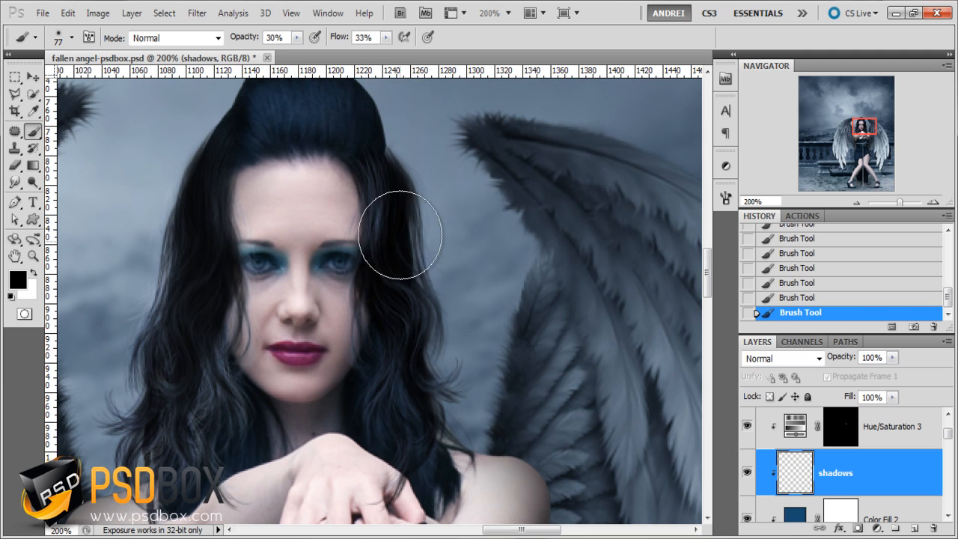
mouse_move(380, 172)
left_mouse_down()
mouse_move(408, 241)
mouse_move(396, 163)
mouse_move(414, 321)
mouse_move(362, 383)
left_mouse_up()
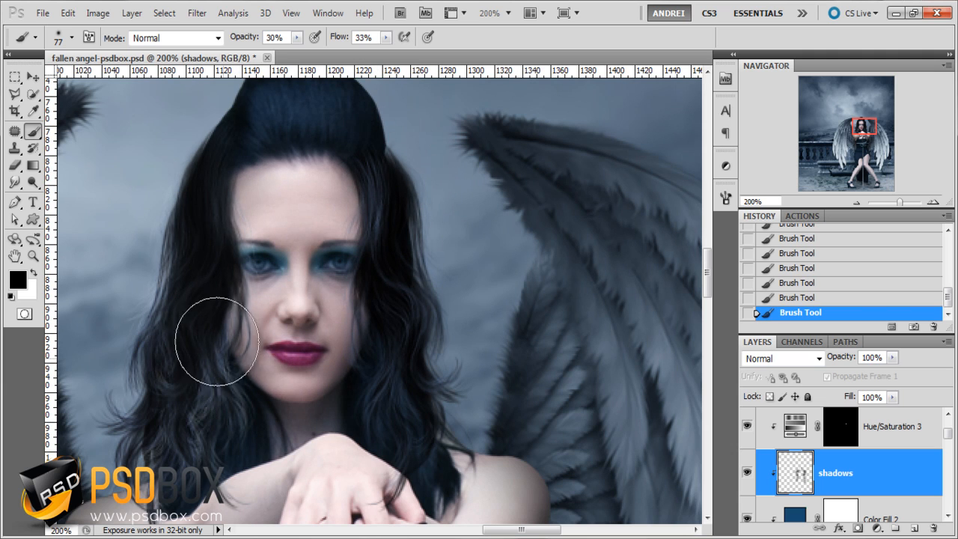
mouse_move(217, 341)
left_mouse_down()
mouse_move(190, 248)
mouse_move(213, 224)
mouse_move(192, 346)
mouse_move(208, 309)
left_mouse_up()
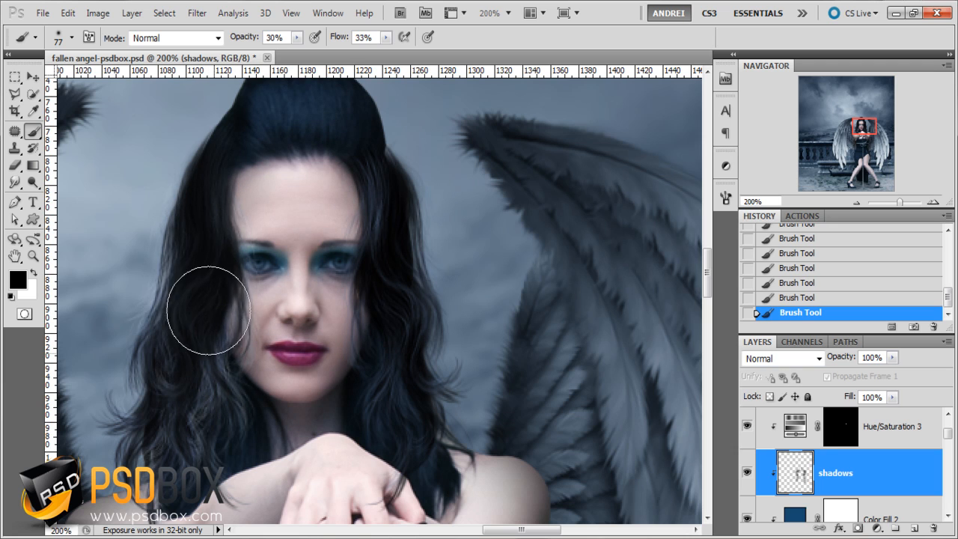
- Deepen the shadows in the hair framing the face and compare the image with the shadows layer hidden and shown
scroll(207, 272, "down", 1)
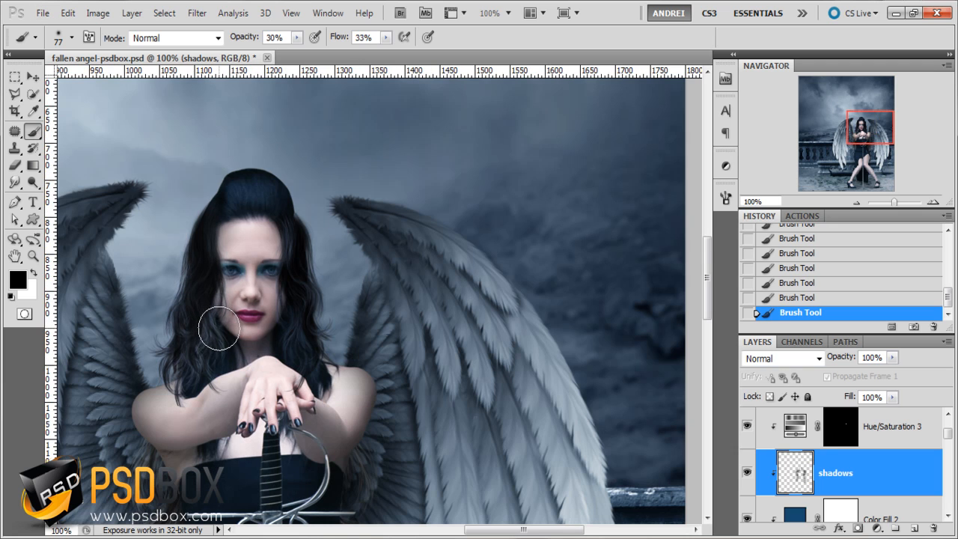
scroll(180, 300, "up", 1)
left_click(747, 472)
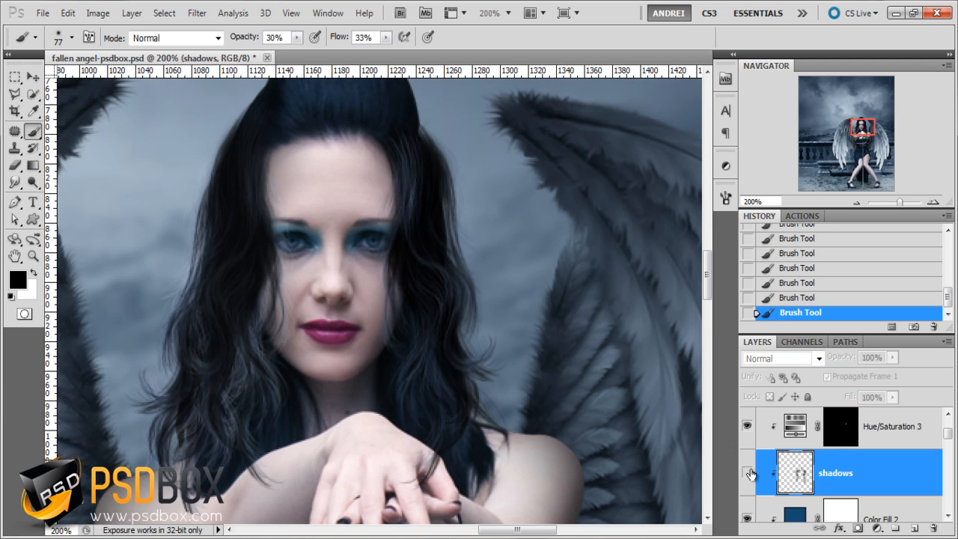
left_click(747, 472)
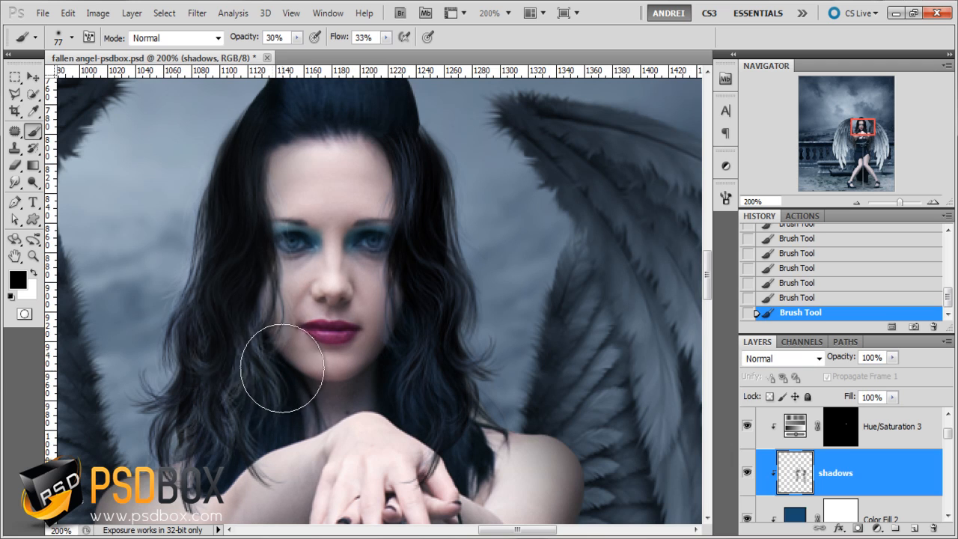
left_click_drag(254, 159, 298, 163)
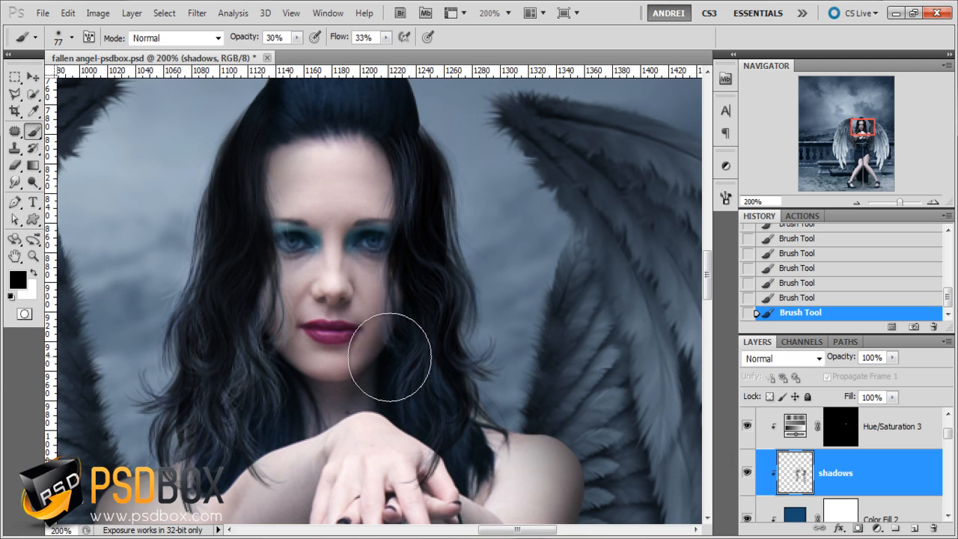
left_click(747, 472)
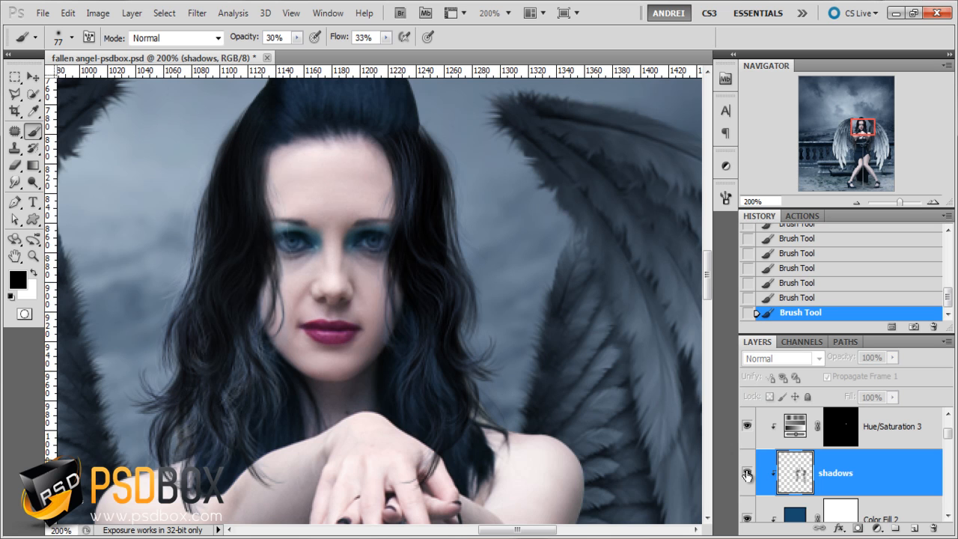
left_click(747, 472)
scroll(461, 325, "down", 2)
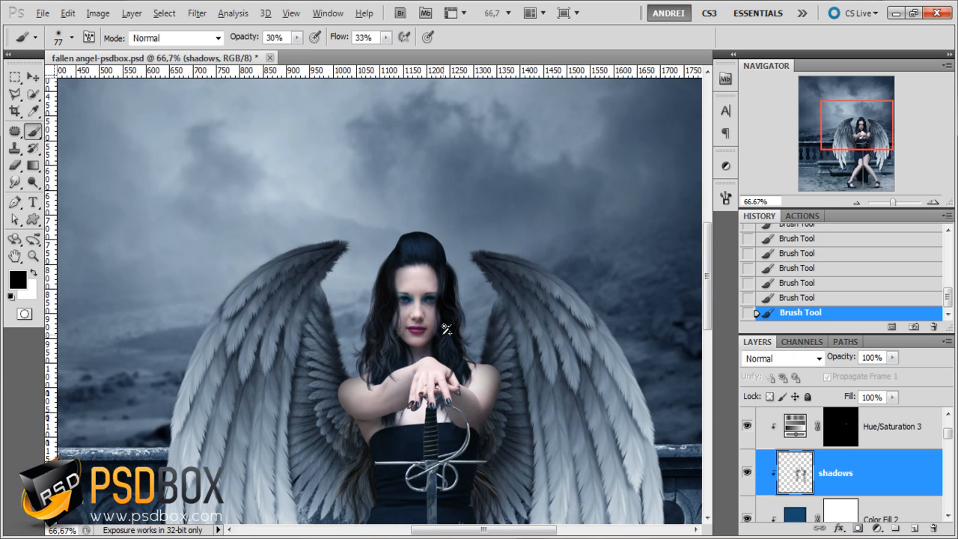
scroll(446, 330, "up", 2)
scroll(353, 281, "down", 1)
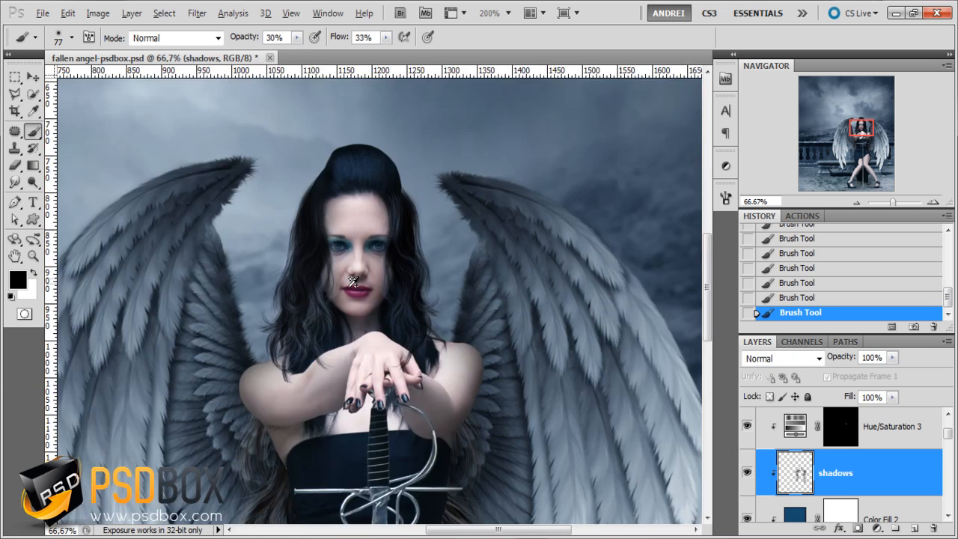
scroll(352, 282, "down", 1)
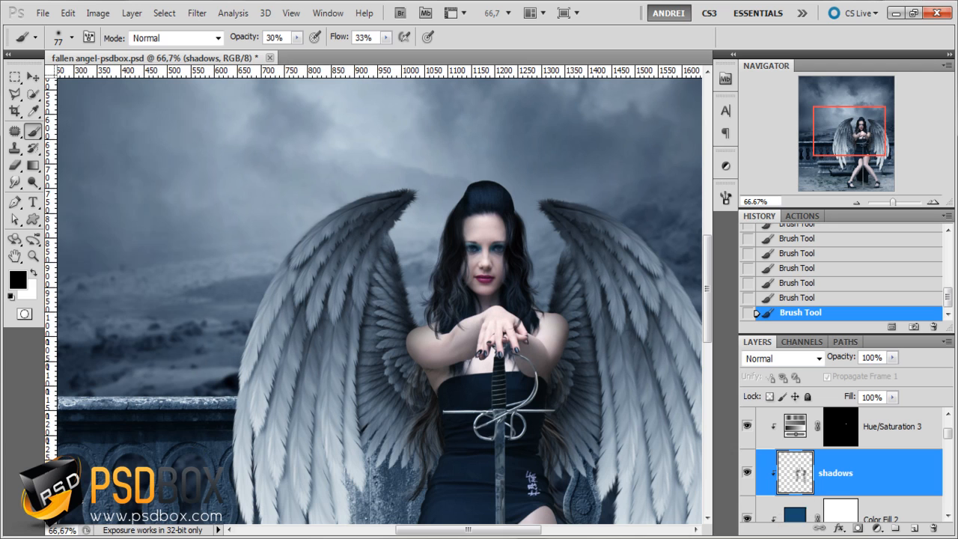
- Switch to the fallen folder in Windows Explorer and open the cut-out statue image in Photoshop
left_click(709, 538)
left_click(427, 101)
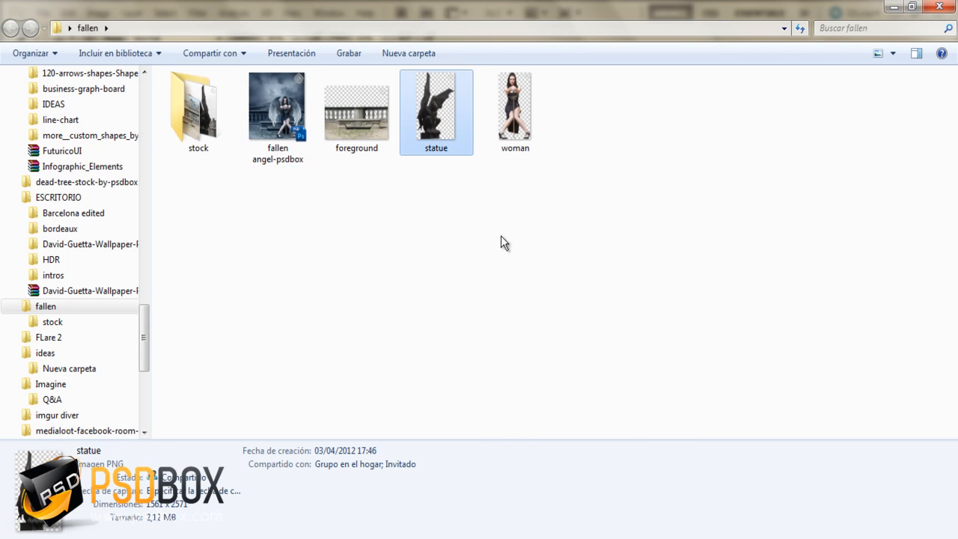
right_click(426, 95)
mouse_move(539, 285)
left_click(689, 285)
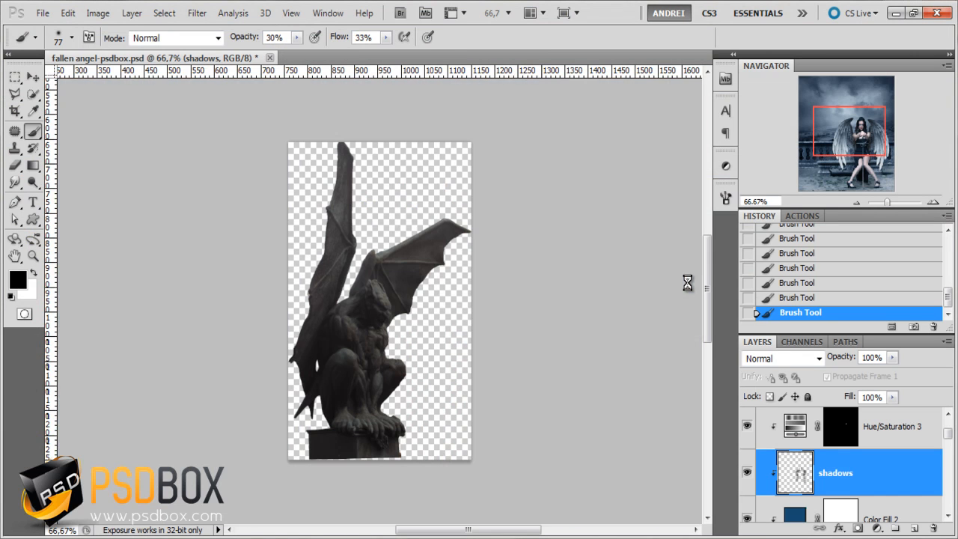
scroll(404, 314, "up", 2)
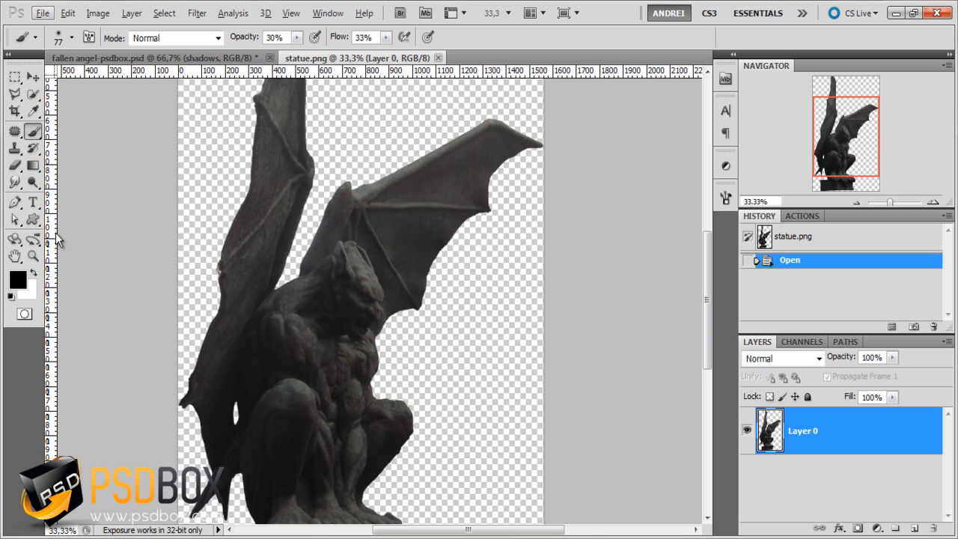
left_click(14, 202)
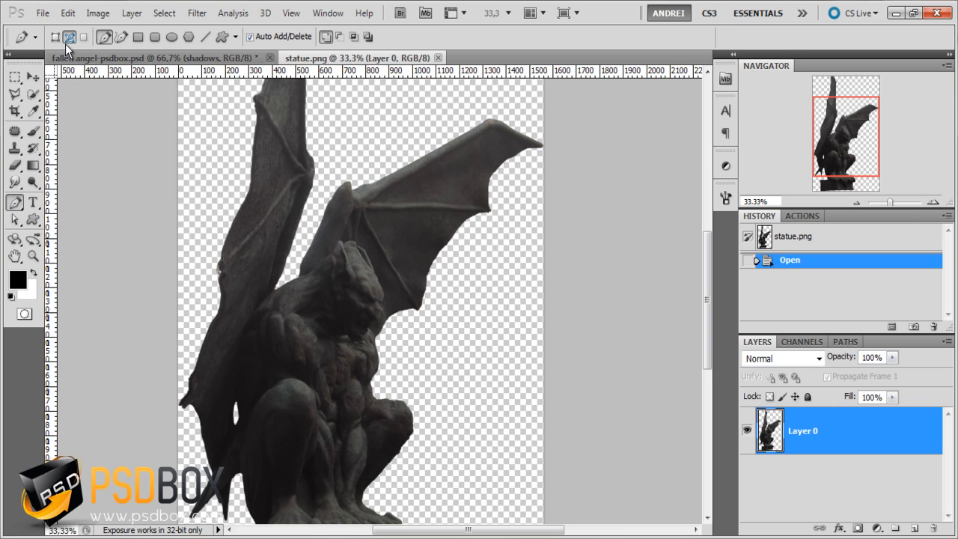
scroll(378, 258, "up", 1)
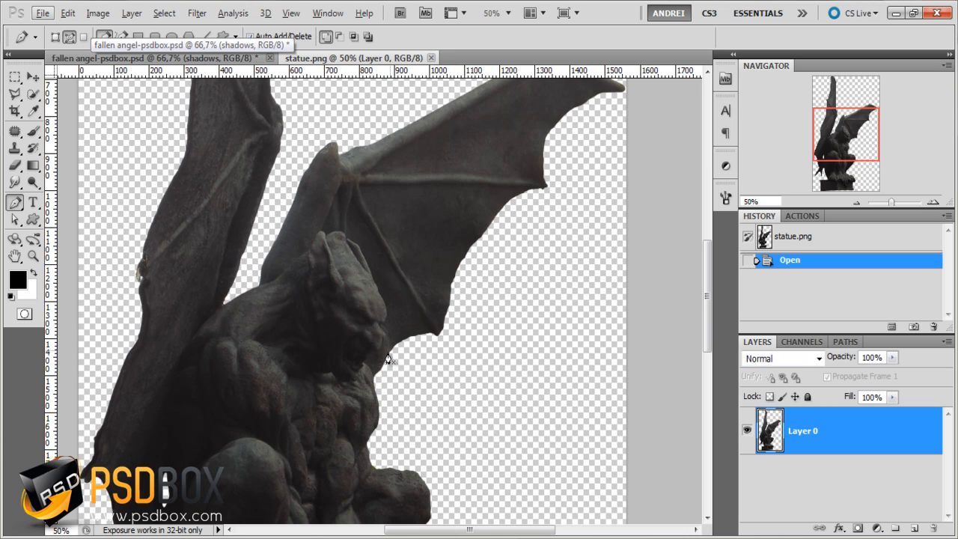
left_click_drag(372, 416, 347, 326)
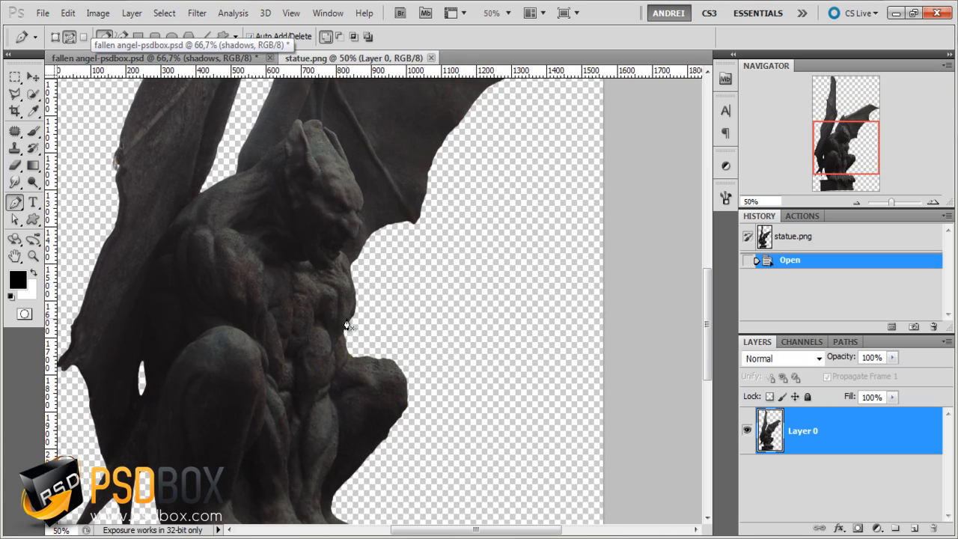
right_click(338, 296)
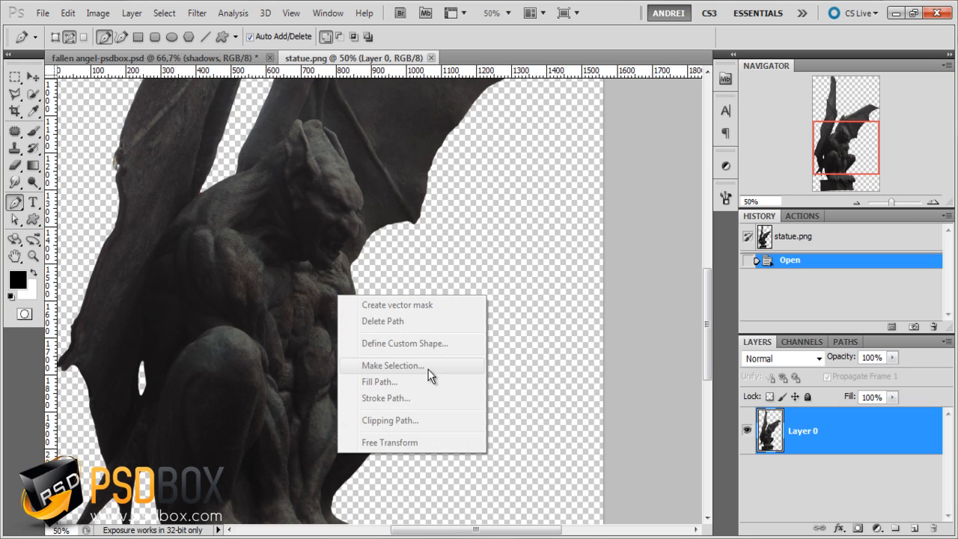
left_click(852, 437)
key("ctrl+minus")
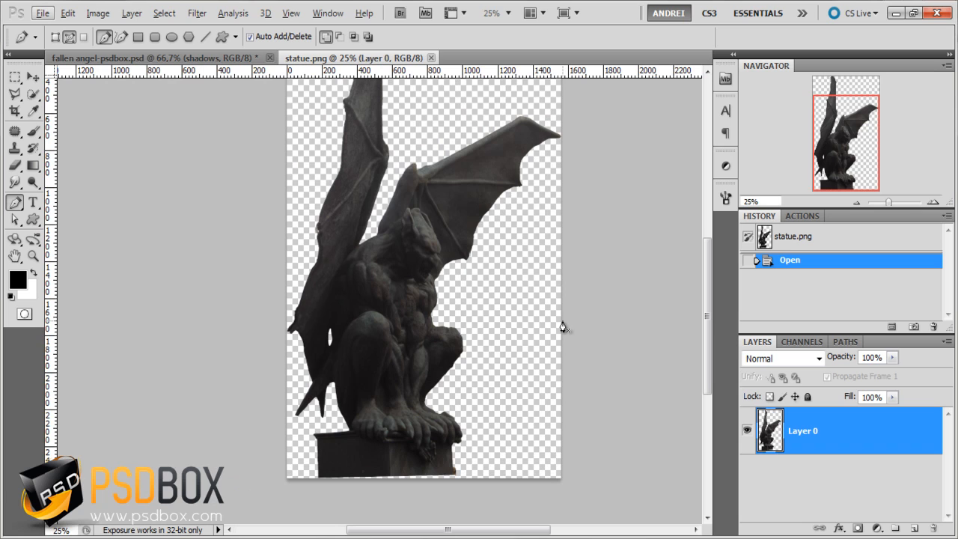
- Copy the entire statue image and paste it into the fallen angel document as a new layer above the hair group
left_click(37, 77)
key("ctrl+a")
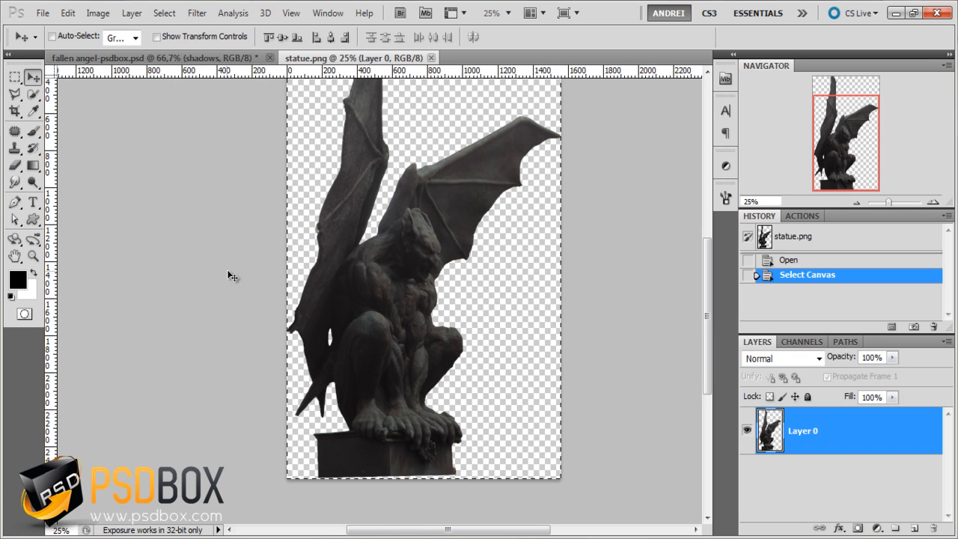
left_click(199, 52)
scroll(840, 432, "down", 1)
scroll(840, 432, "up", 2)
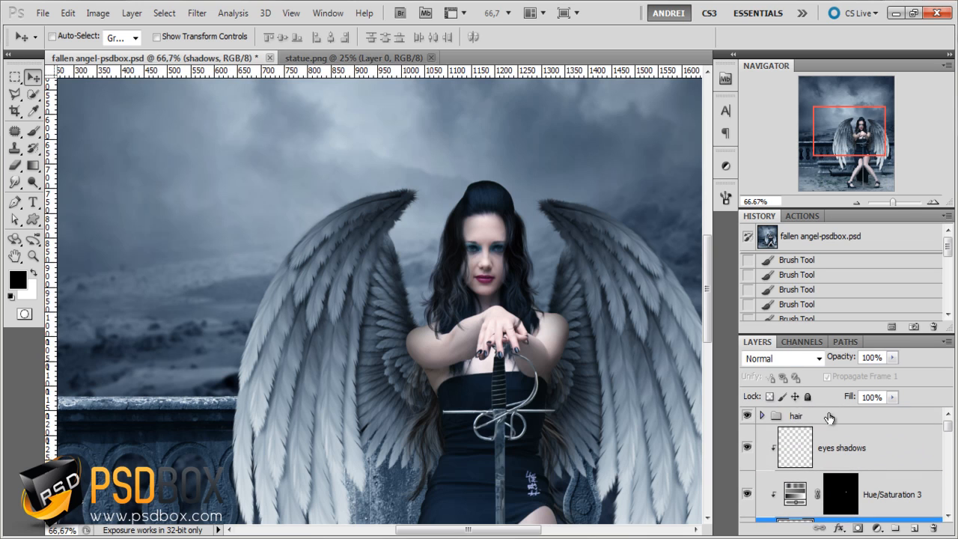
left_click(829, 417)
key("ctrl+v")
key("ctrl+minus")
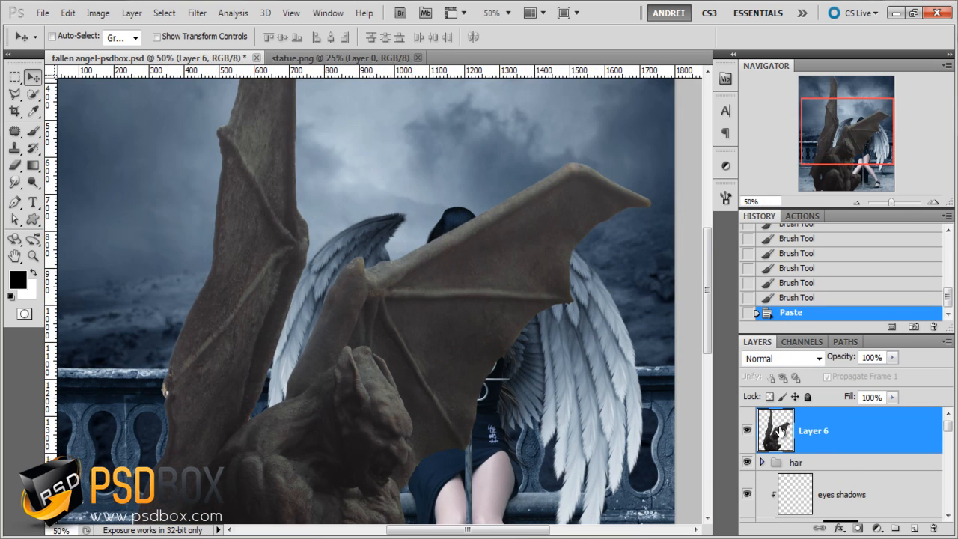
- Rename the pasted gargoyle layer as statue
double_click(819, 431)
type("stat")
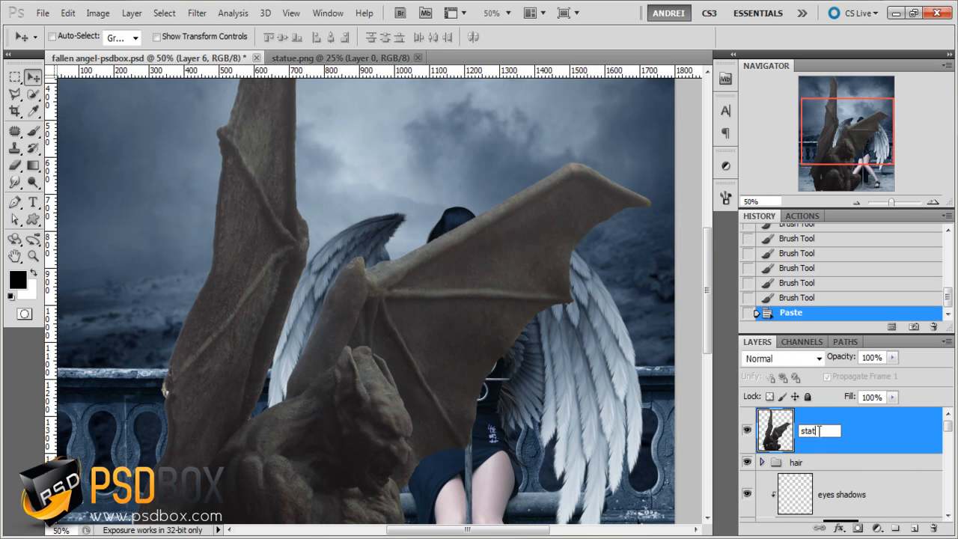
type("ur")
key("Return")
double_click(818, 434)
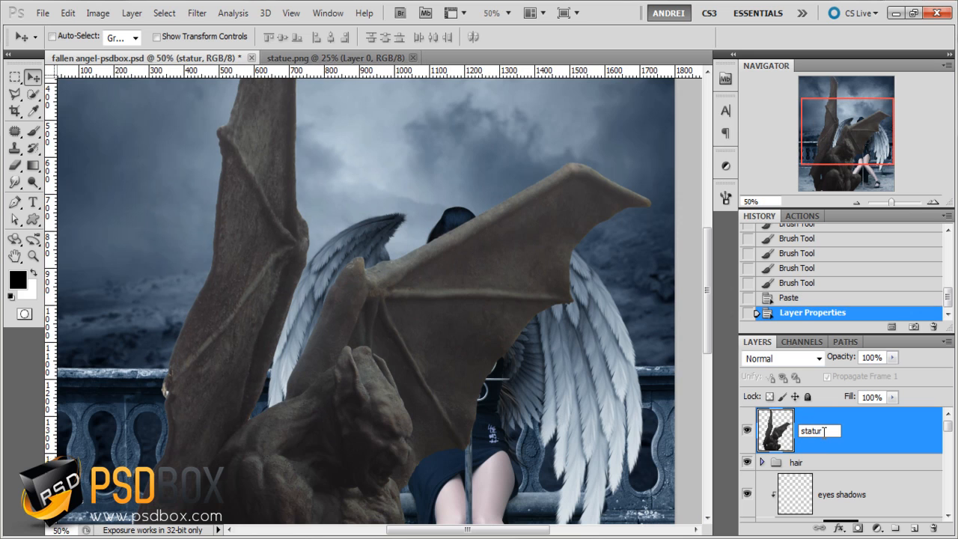
type("statue")
key("Return")
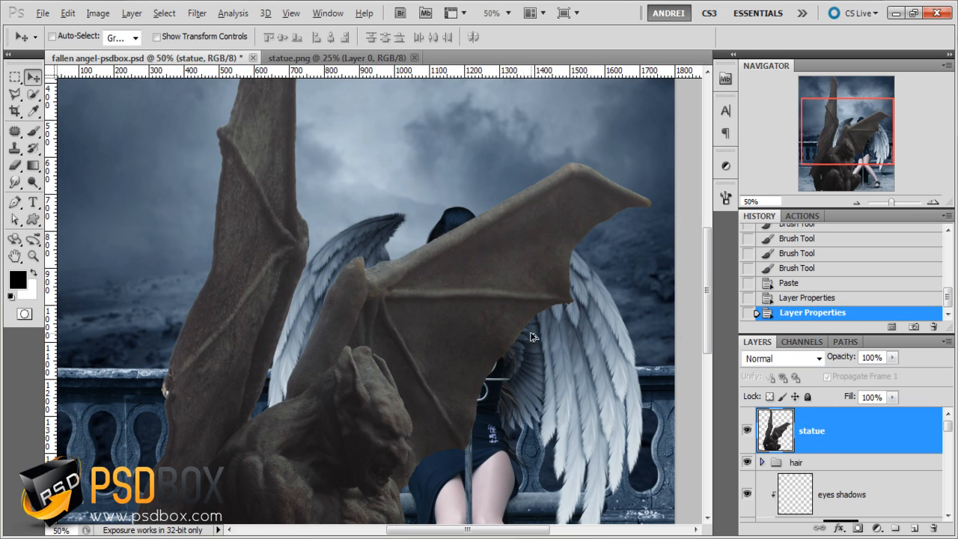
- Convert the statue layer to a smart object
key("ctrl+minus")
key("ctrl+minus")
right_click(861, 419)
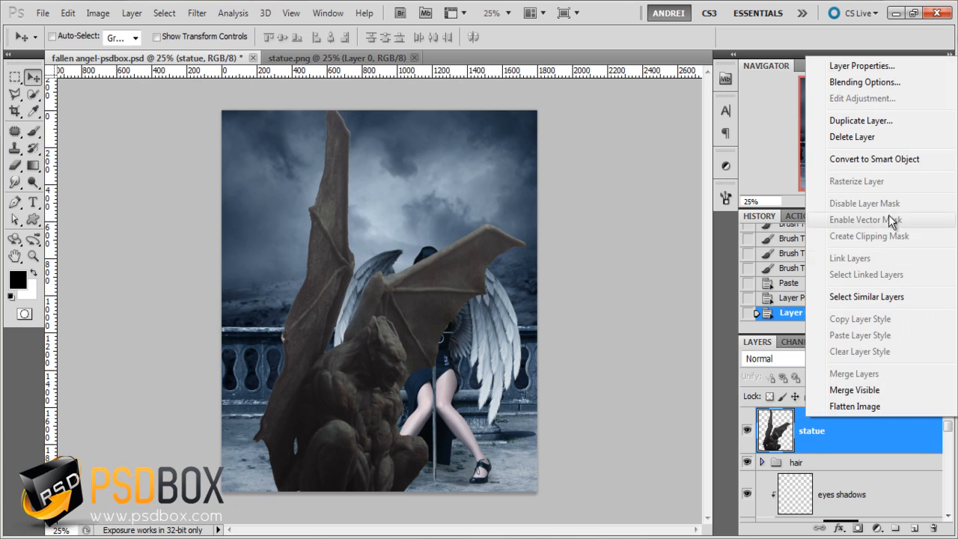
left_click(891, 159)
- Scale the statue down proportionally and place it on the balustrade at the left edge of the image
key("ctrl+t")
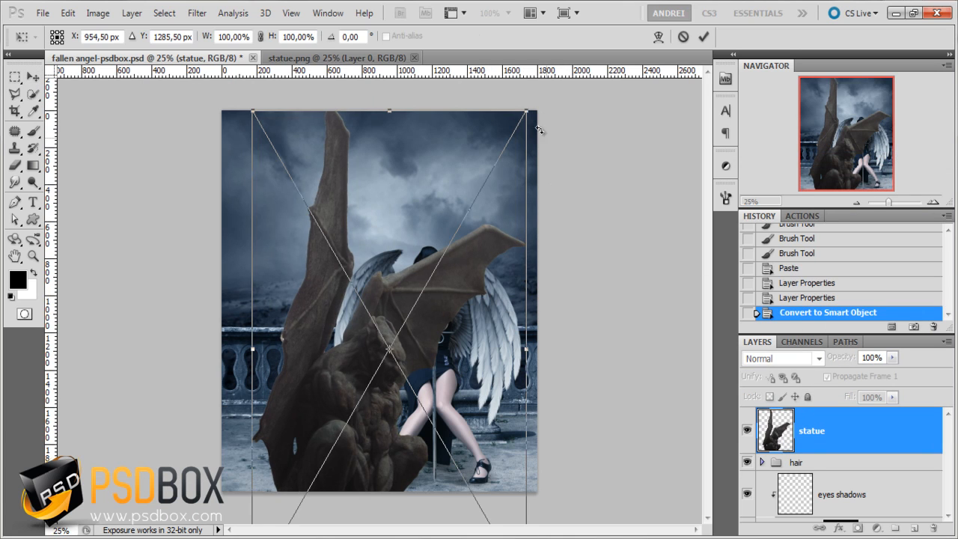
left_click_drag(536, 111, 423, 290)
left_click_drag(360, 472, 310, 274)
key("Return")
- Add a layer mask to the statue layer and target the mask for painting with the Brush tool
scroll(193, 358, "up", 2)
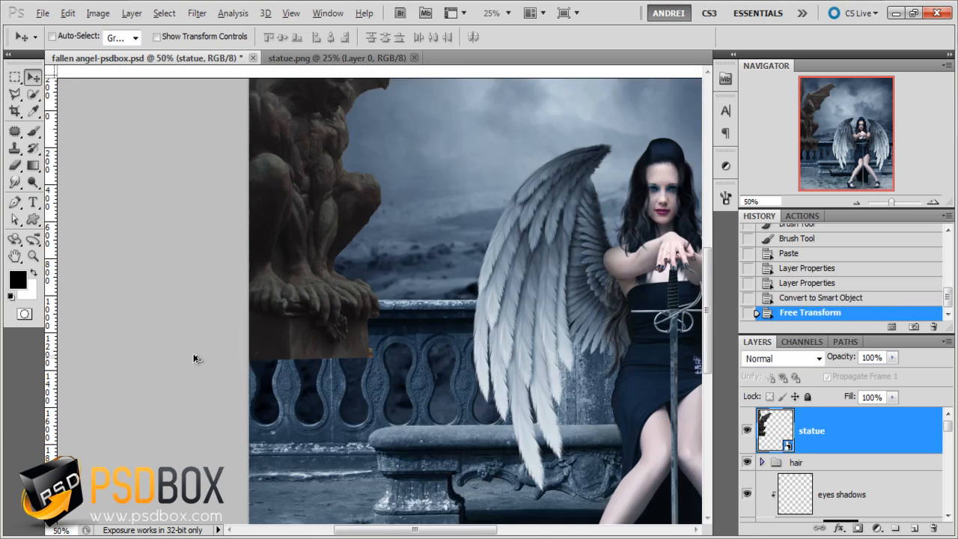
scroll(193, 358, "up", 1)
left_click_drag(431, 342, 430, 367)
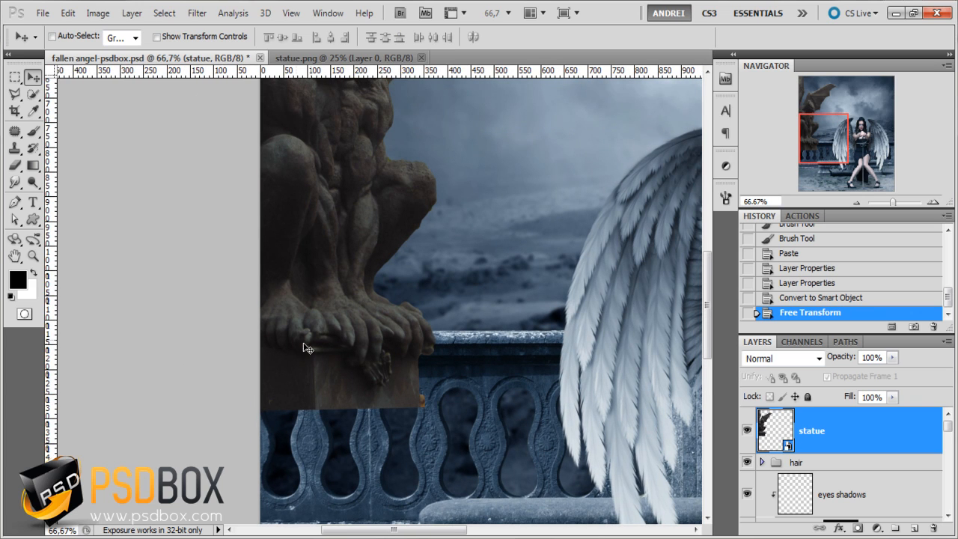
left_click(857, 529)
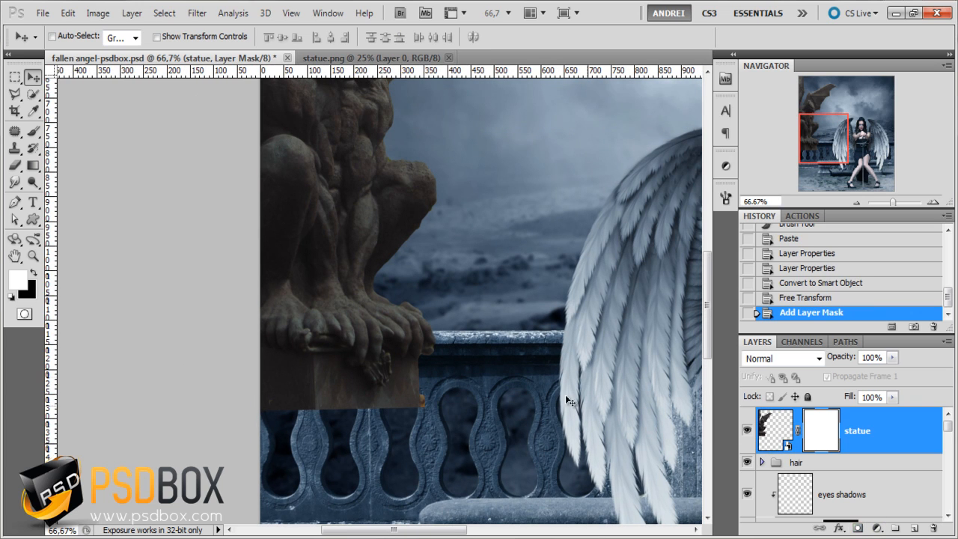
key("b")
scroll(464, 274, "up", 1)
key("x")
scroll(464, 274, "up", 1)
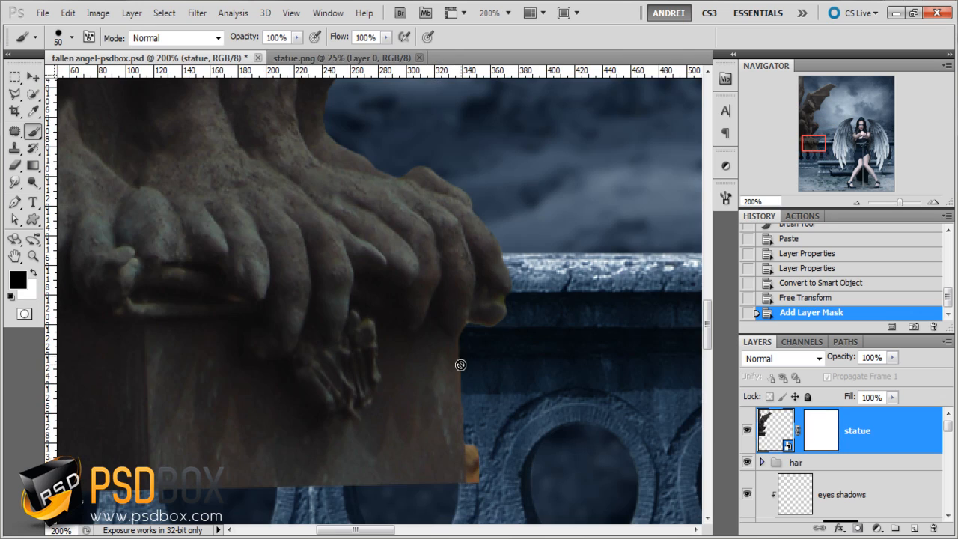
left_click(812, 435)
key("x")
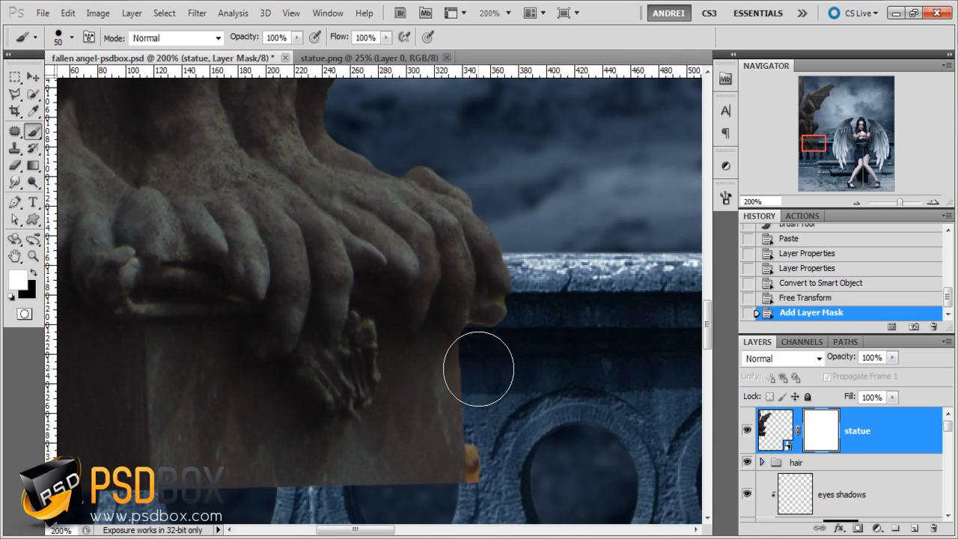
- Hide the stone pedestal below the statue's claws by painting black on its mask with a 25 px brush
right_click(487, 361)
mouse_move(465, 350)
left_mouse_down()
mouse_move(446, 352)
mouse_move(436, 376)
mouse_move(444, 388)
left_mouse_up()
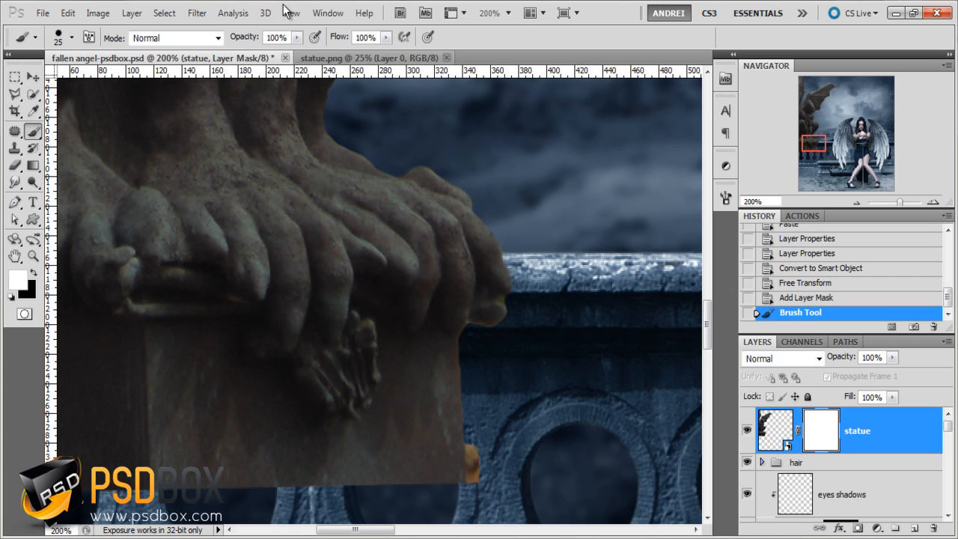
left_click(33, 274)
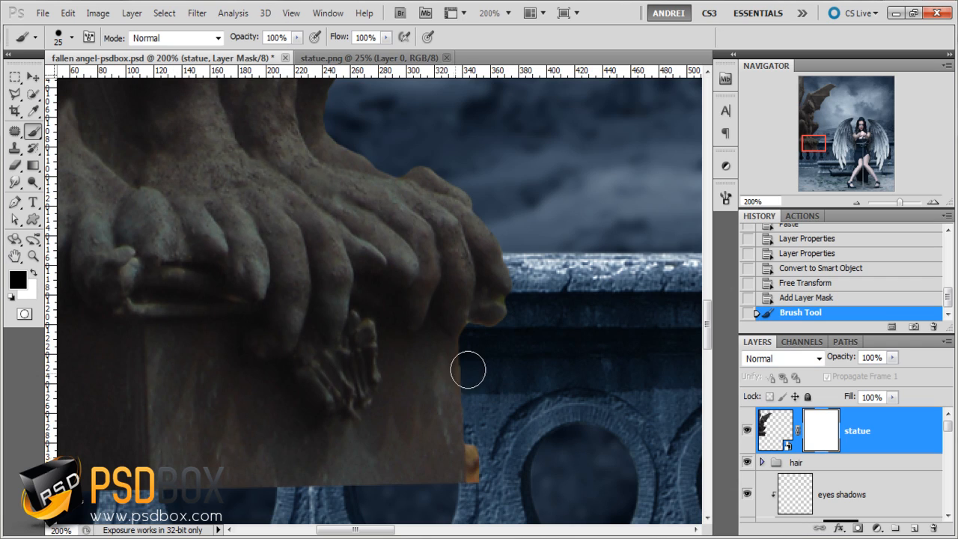
mouse_move(468, 368)
left_mouse_down()
mouse_move(441, 358)
mouse_move(433, 347)
mouse_move(447, 373)
mouse_move(443, 478)
mouse_move(464, 495)
mouse_move(353, 473)
mouse_move(394, 472)
mouse_move(437, 440)
mouse_move(408, 364)
left_mouse_up()
- Create a new layer above the statue, clip it to the statue layer and name it soft
scroll(367, 383, "down", 4)
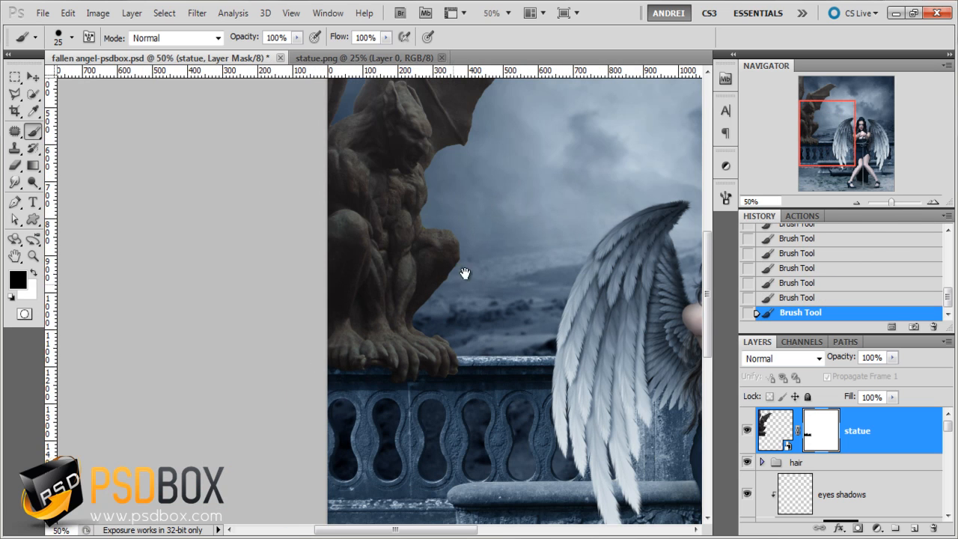
mouse_move(465, 273)
left_mouse_down()
mouse_move(441, 291)
mouse_move(426, 280)
left_mouse_up()
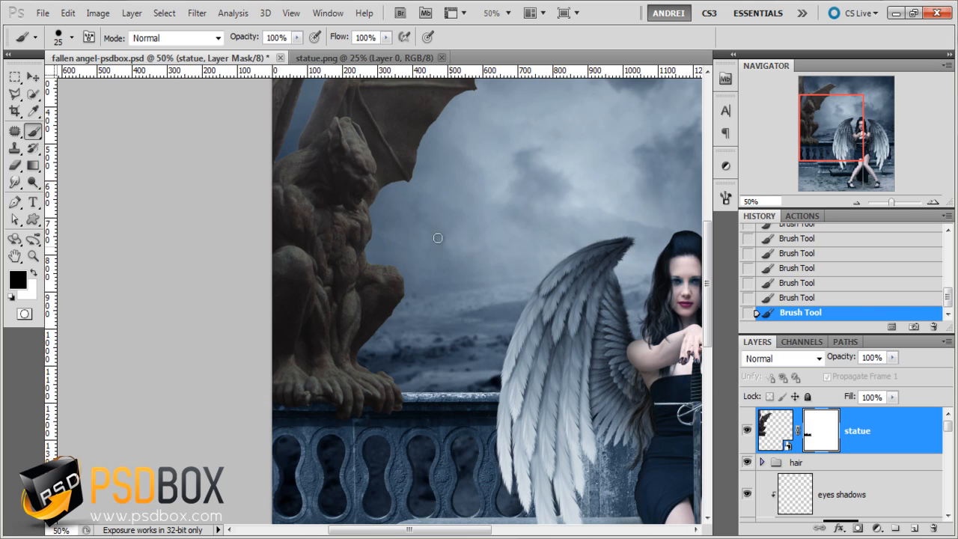
scroll(320, 214, "up", 1)
scroll(342, 292, "up", 1)
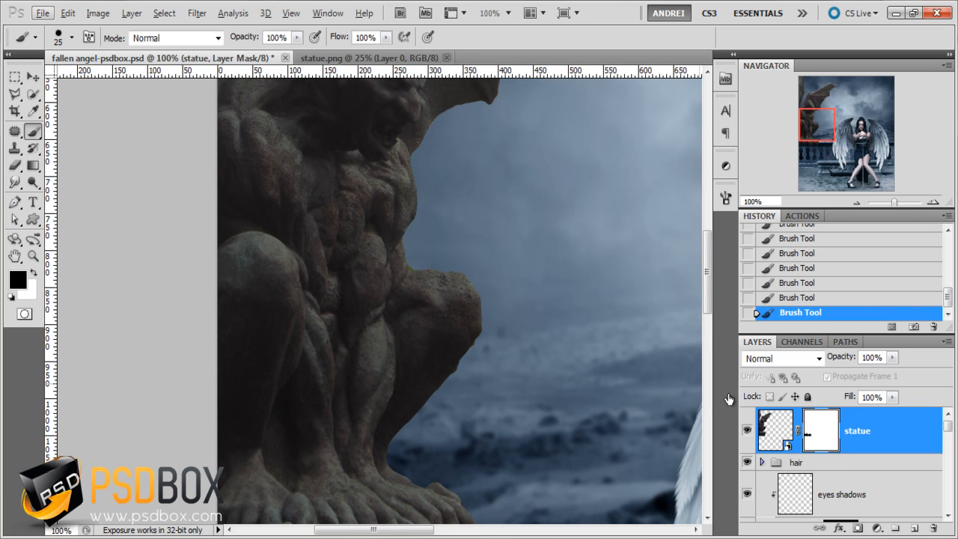
left_click(915, 528)
left_click(884, 454, "alt")
double_click(822, 430)
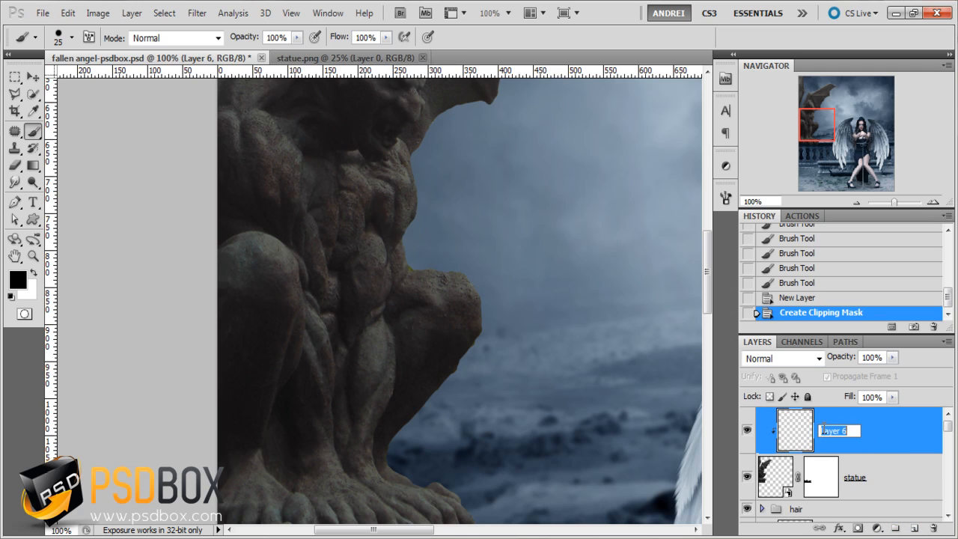
key("Return")
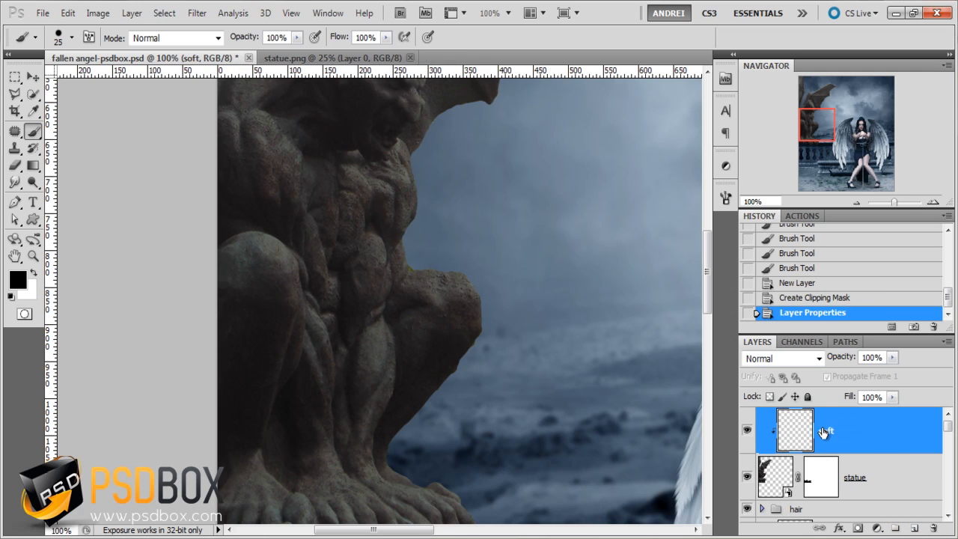
- Choose the Mixer Brush Tool for working on the statue's surface in the soft layer
left_click(33, 183)
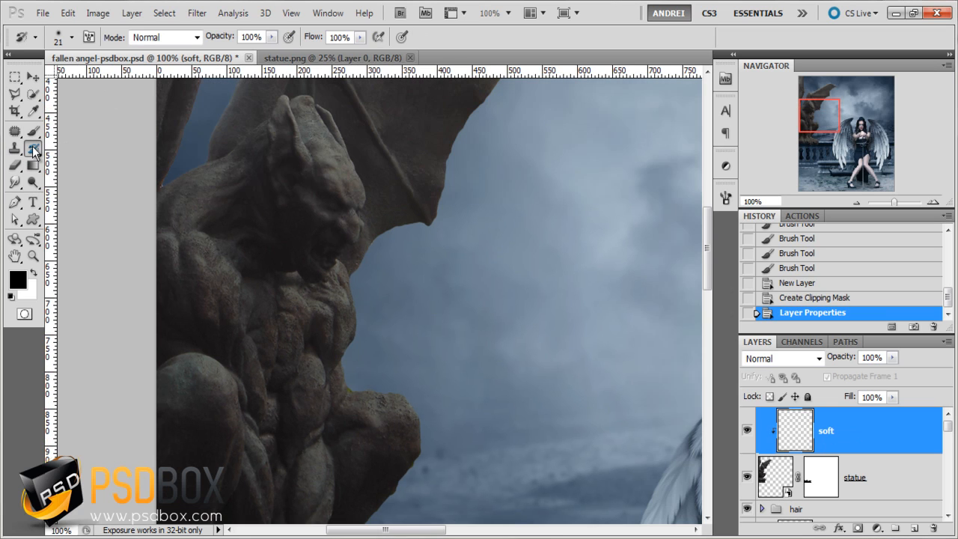
left_click(33, 150)
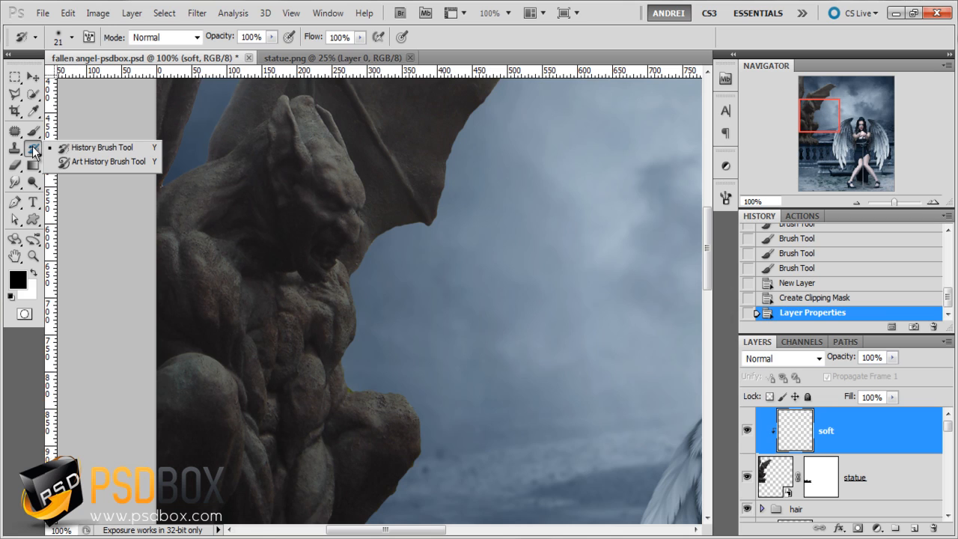
left_click(33, 131)
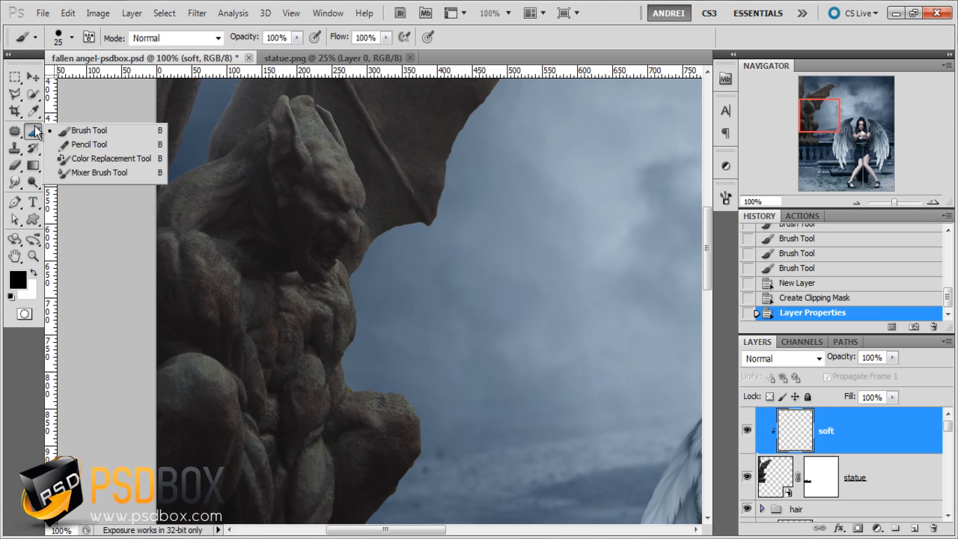
left_click(90, 172)
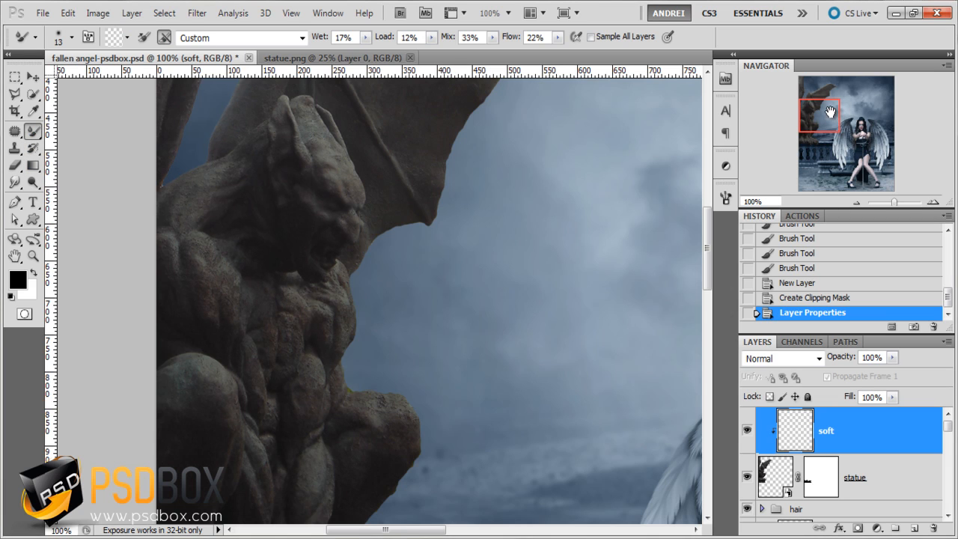
left_click_drag(830, 111, 839, 118)
left_click_drag(314, 304, 389, 312)
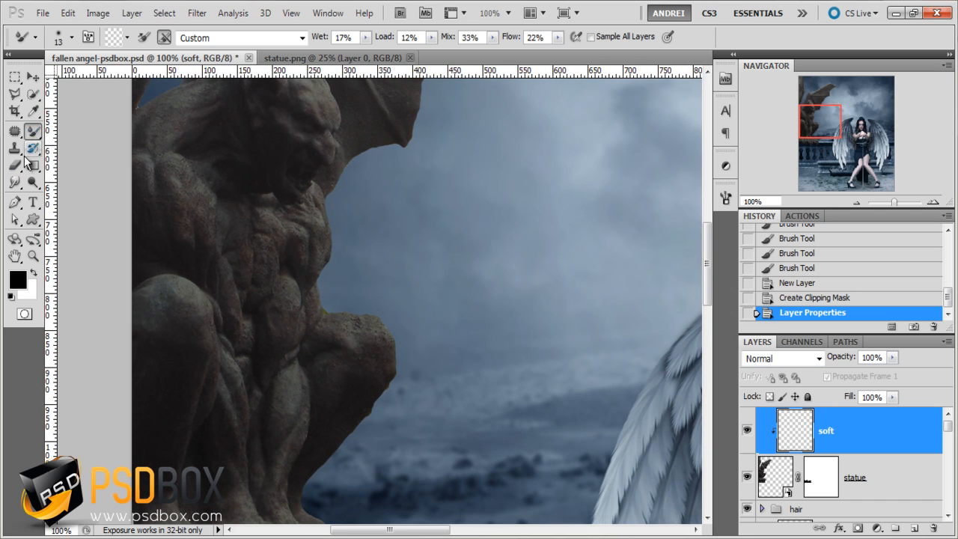
- Switch to the Smudge Tool with strength 11% and sampling from all layers, keeping the soft layer active
left_click(14, 182)
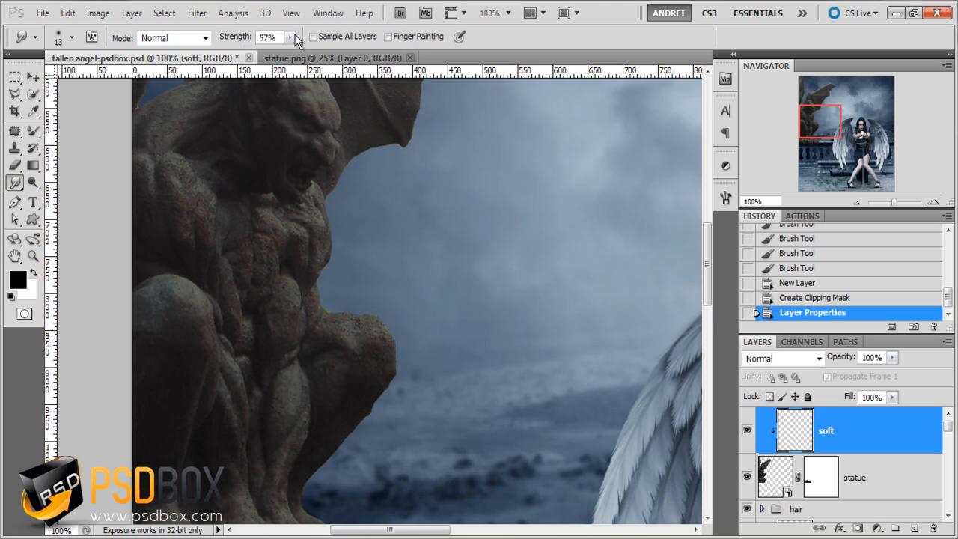
left_click(294, 36)
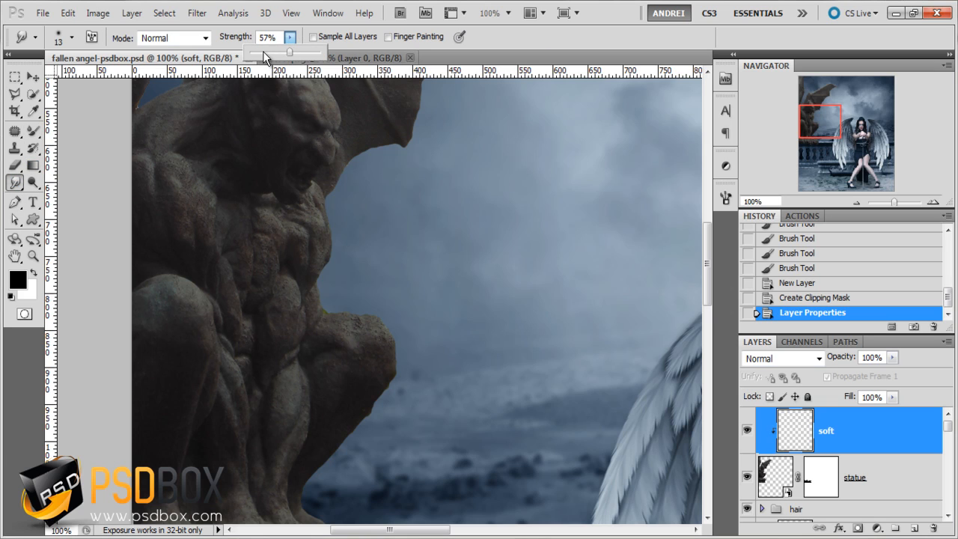
left_click(840, 428)
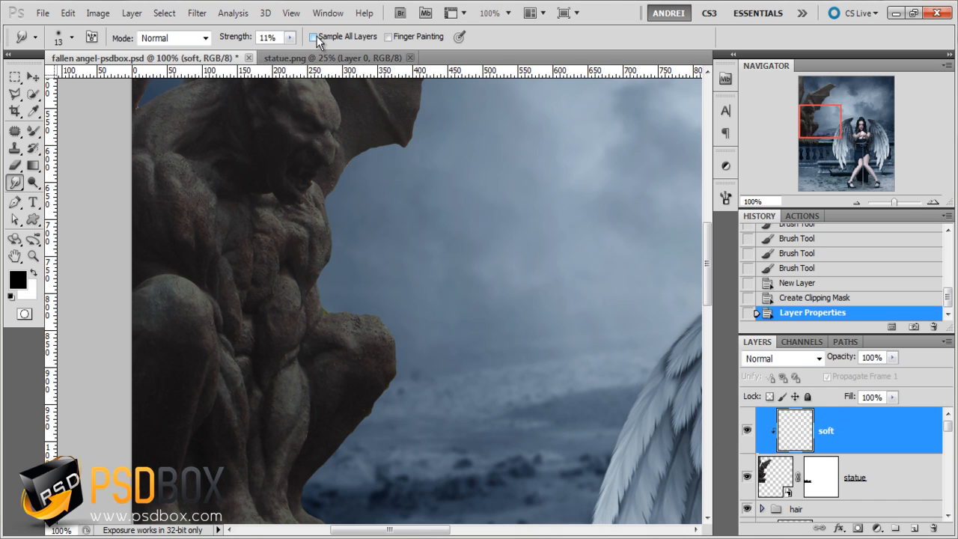
left_click(313, 37)
scroll(218, 351, "up", 2)
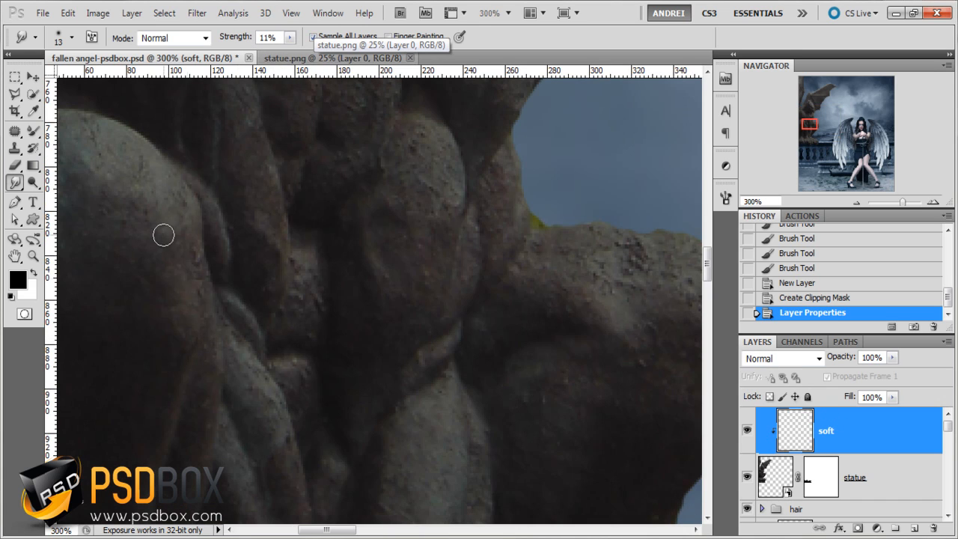
- Smudge the rough stone texture along the edge of the statue's left-hand knee and thigh on the soft layer
left_click_drag(184, 234, 200, 338)
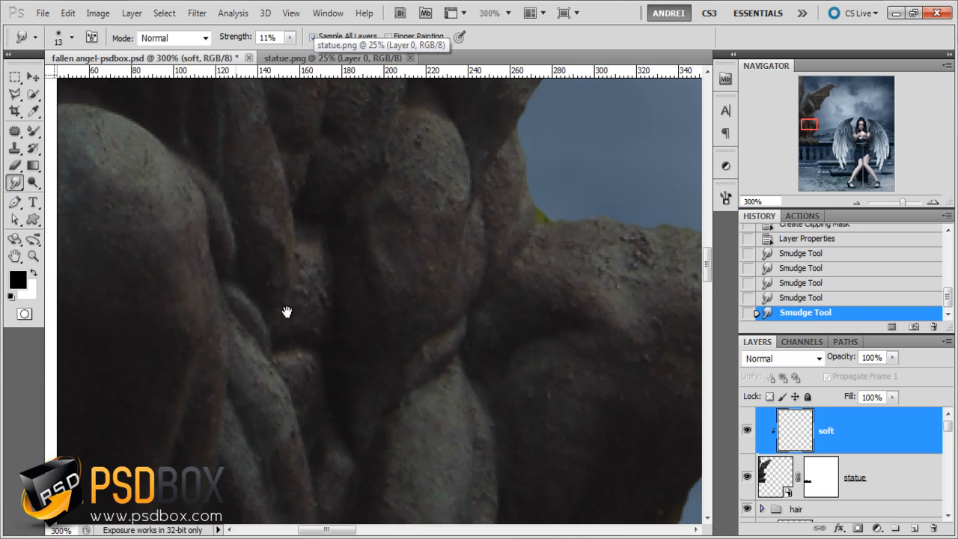
left_click_drag(286, 312, 357, 206)
mouse_move(286, 245)
left_mouse_down()
mouse_move(262, 149)
mouse_move(245, 248)
mouse_move(237, 150)
left_mouse_up()
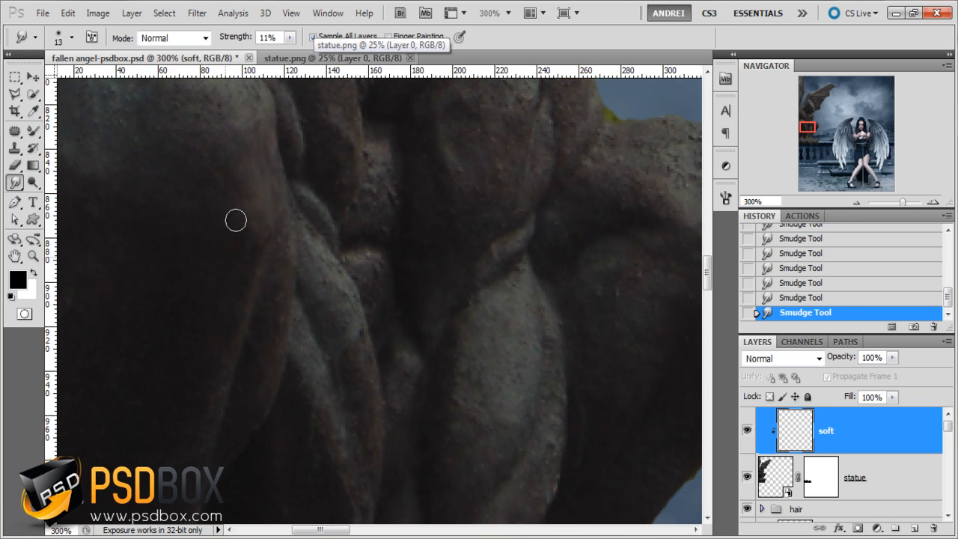
left_click_drag(261, 394, 267, 336)
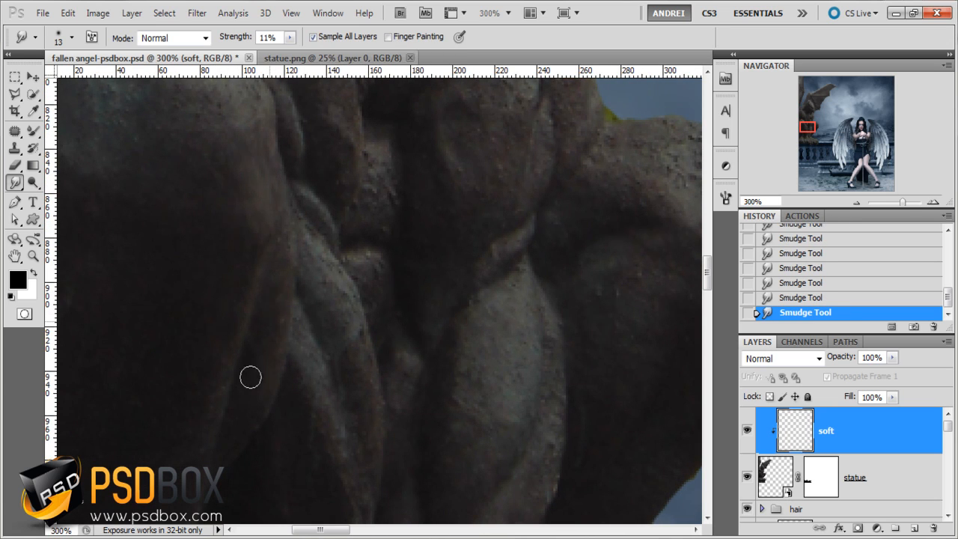
mouse_move(238, 424)
left_mouse_down()
mouse_move(282, 303)
mouse_move(271, 262)
left_mouse_up()
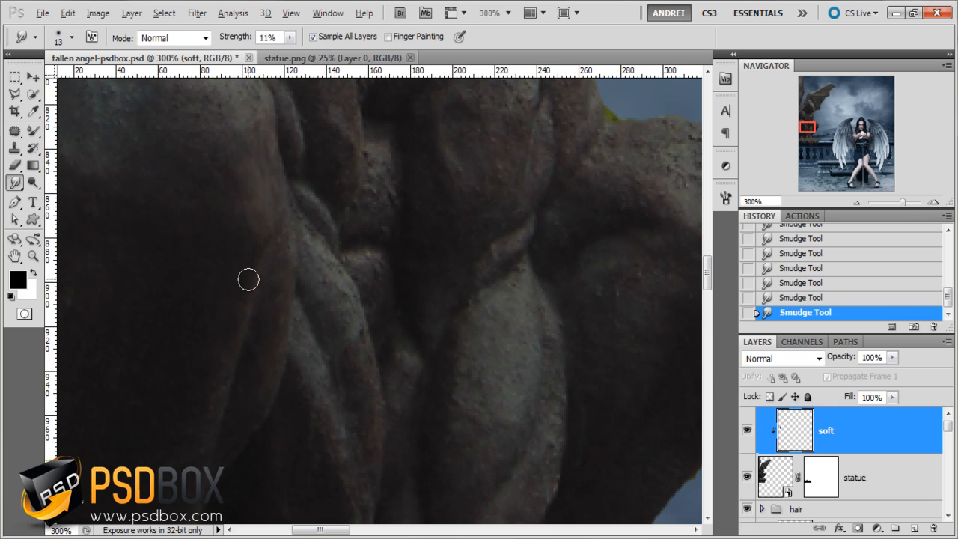
scroll(246, 277, "down", 1)
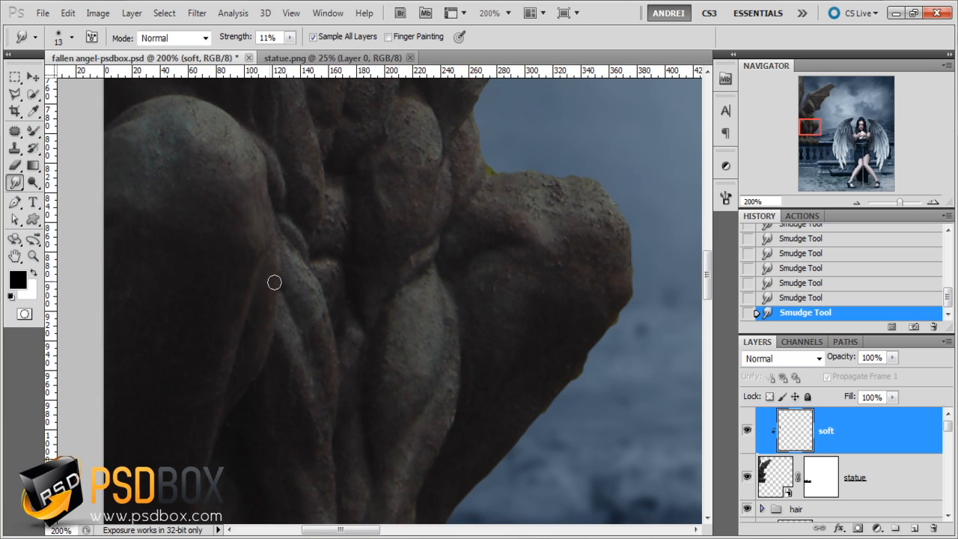
- Hide the soft layer and try a Surface Blur on the statue layer with radius 3 pixels and threshold 18 levels
left_click(746, 431)
left_click(792, 472)
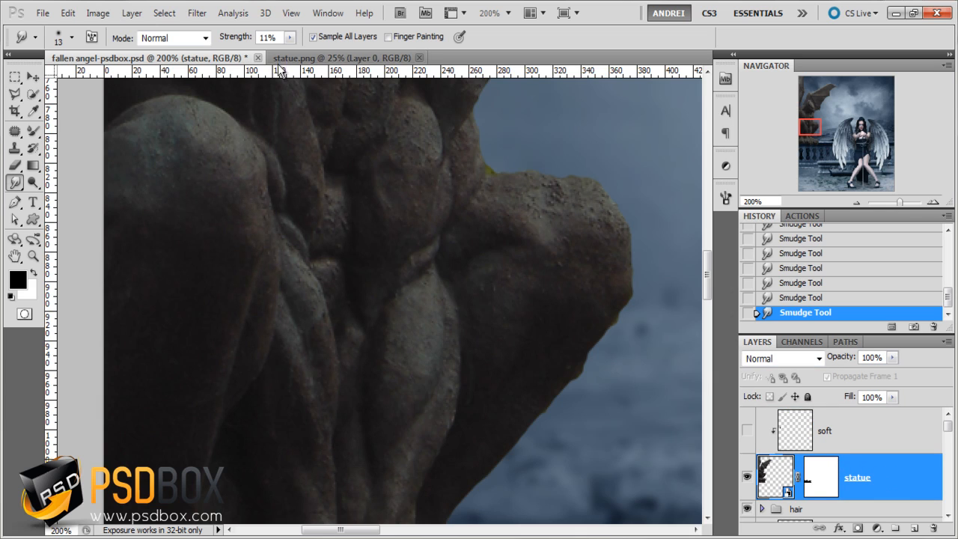
left_click(196, 12)
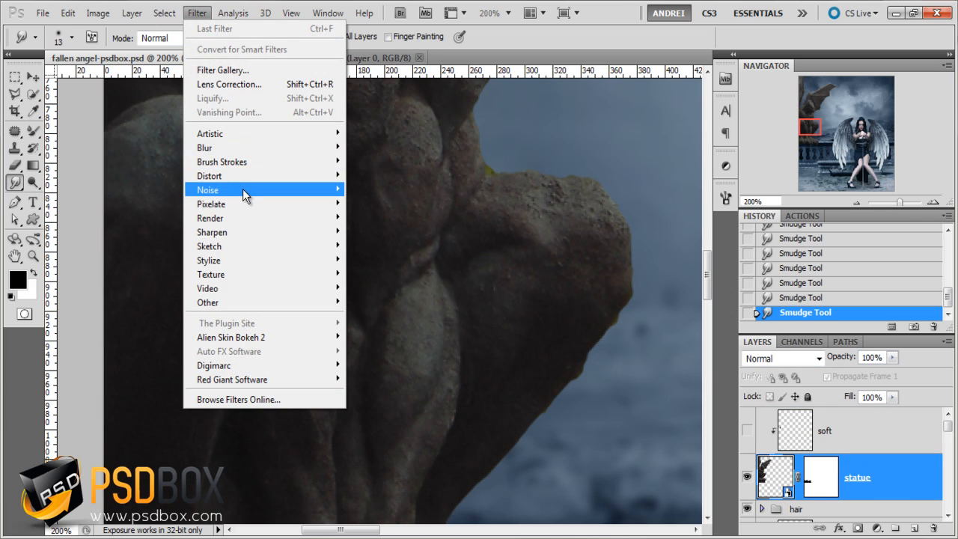
mouse_move(228, 147)
left_click(411, 292)
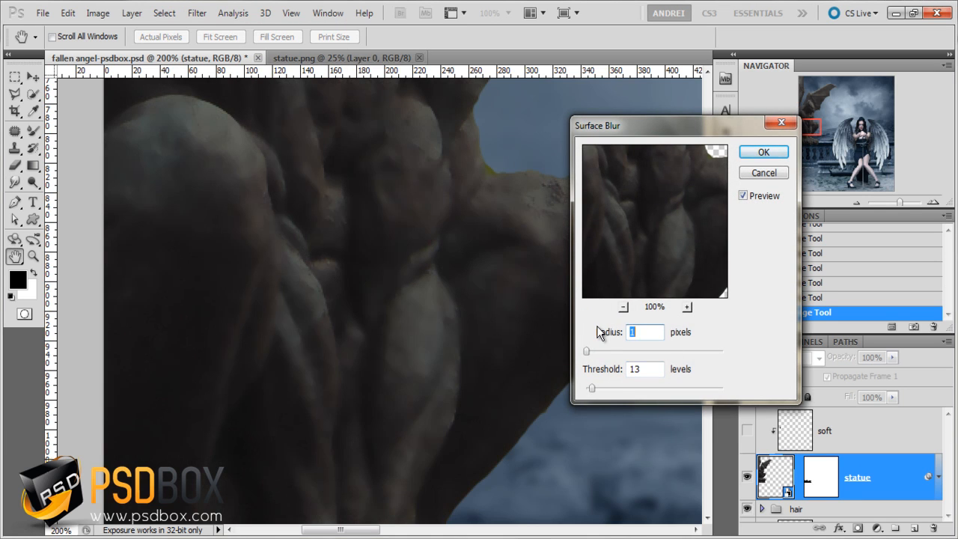
key("Up")
key("Up")
key("Up")
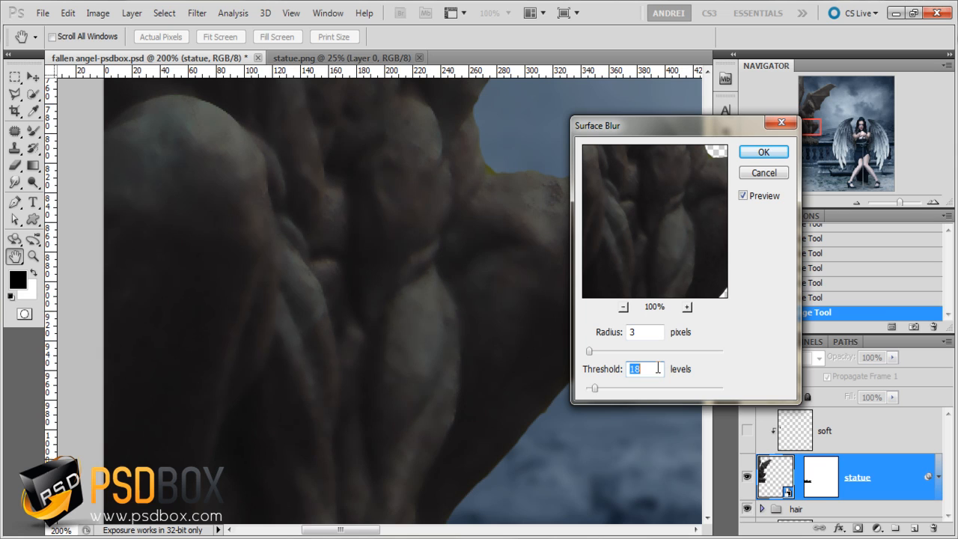
left_click(764, 152)
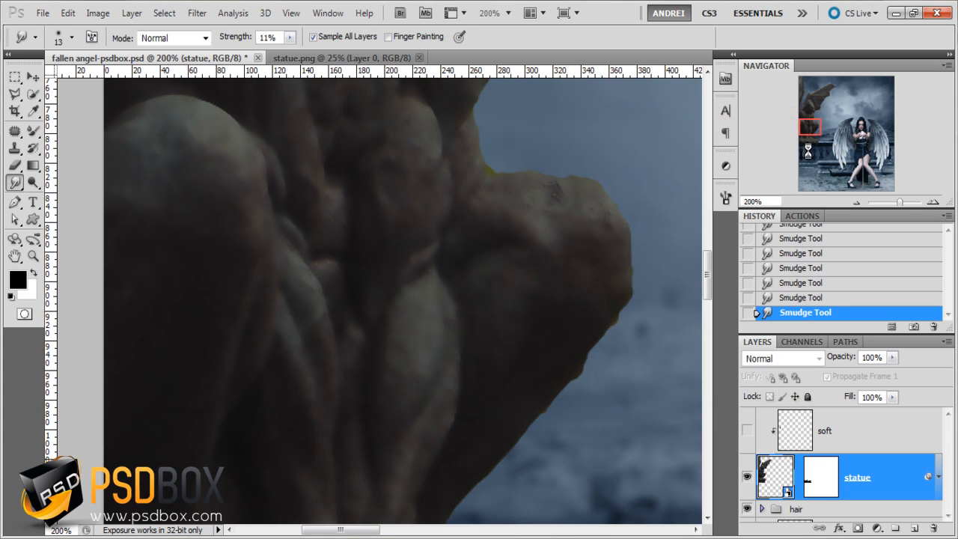
- Check the statue's face, revert the Surface Blur and turn the soft layer's visibility back on
left_click(808, 114)
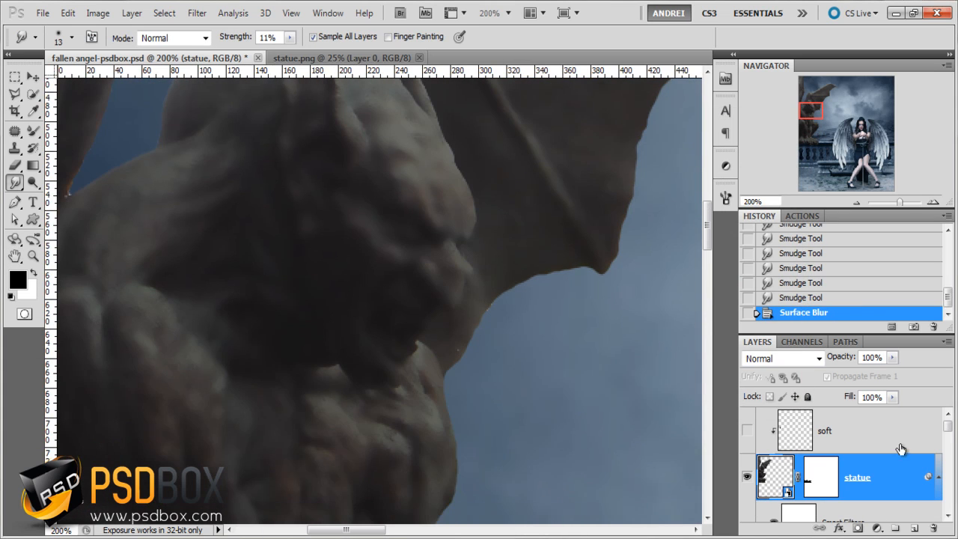
left_click(795, 298)
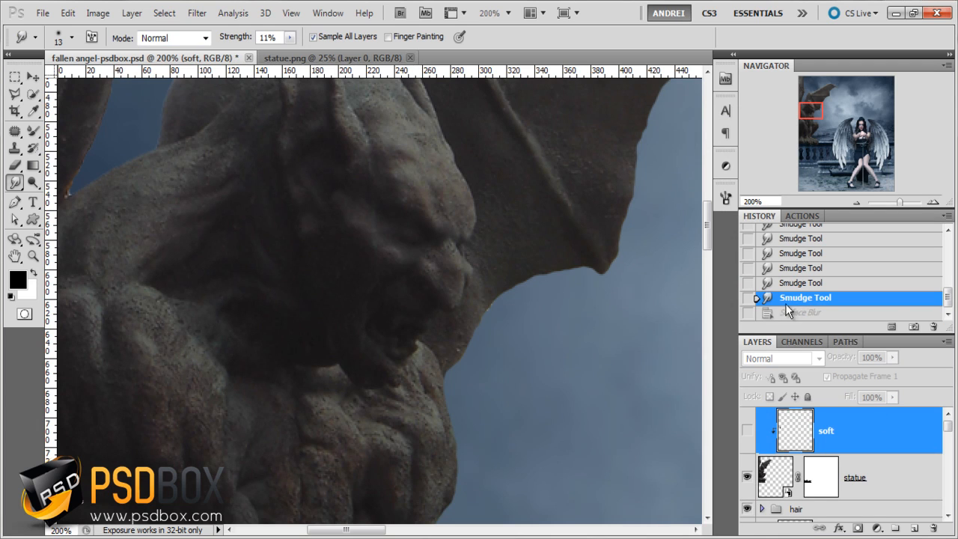
left_click(744, 435)
- Blend the rough top of the statue's right-hand knee with the Mixer Brush, sampling all layers on the soft layer
left_click_drag(497, 284, 607, 197)
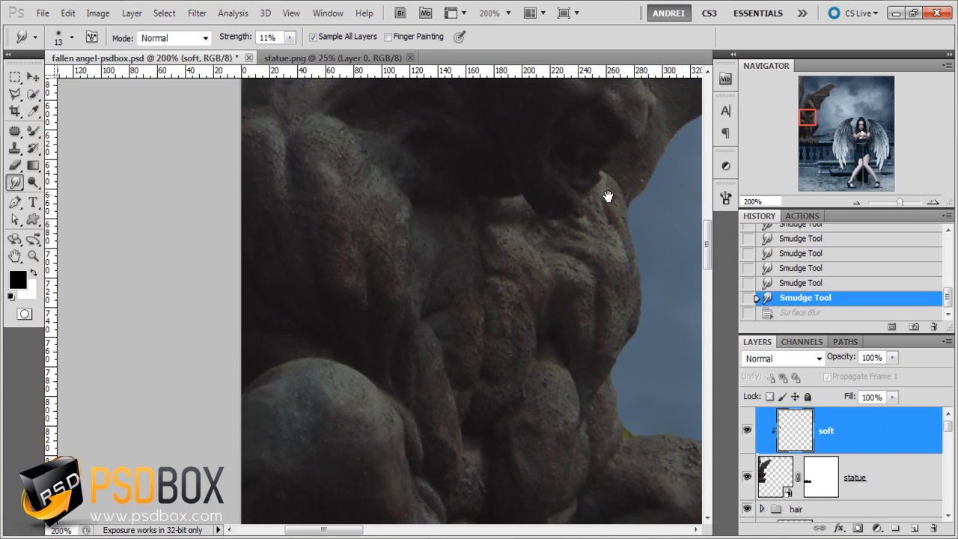
key("b")
left_click_drag(402, 325, 367, 164)
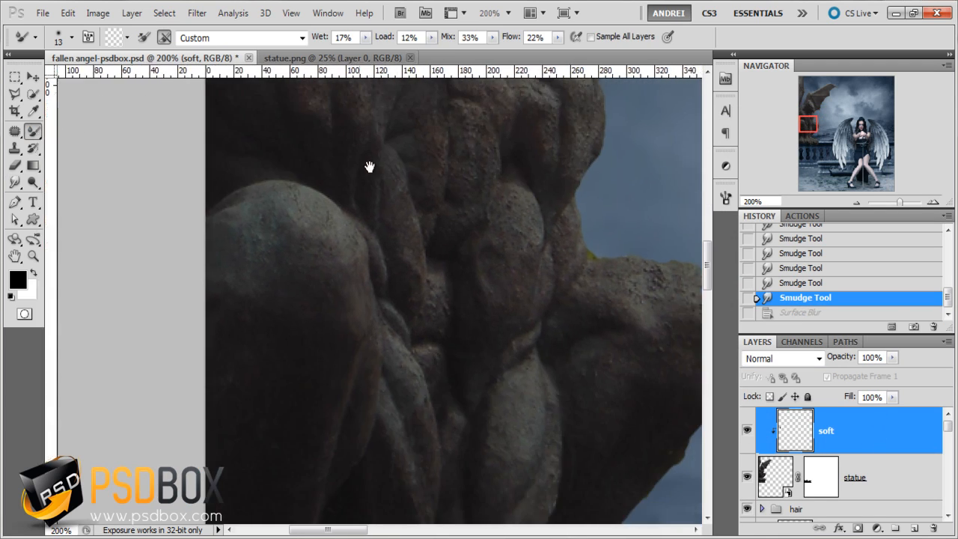
left_click_drag(606, 332, 479, 286)
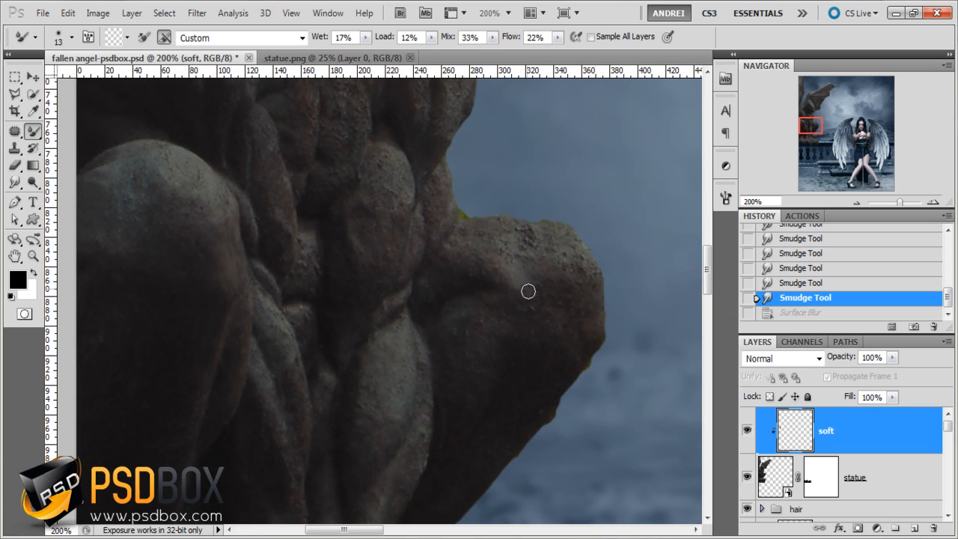
left_click_drag(539, 240, 550, 259)
mouse_move(502, 222)
left_mouse_down()
mouse_move(543, 245)
mouse_move(507, 235)
mouse_move(573, 279)
left_mouse_up()
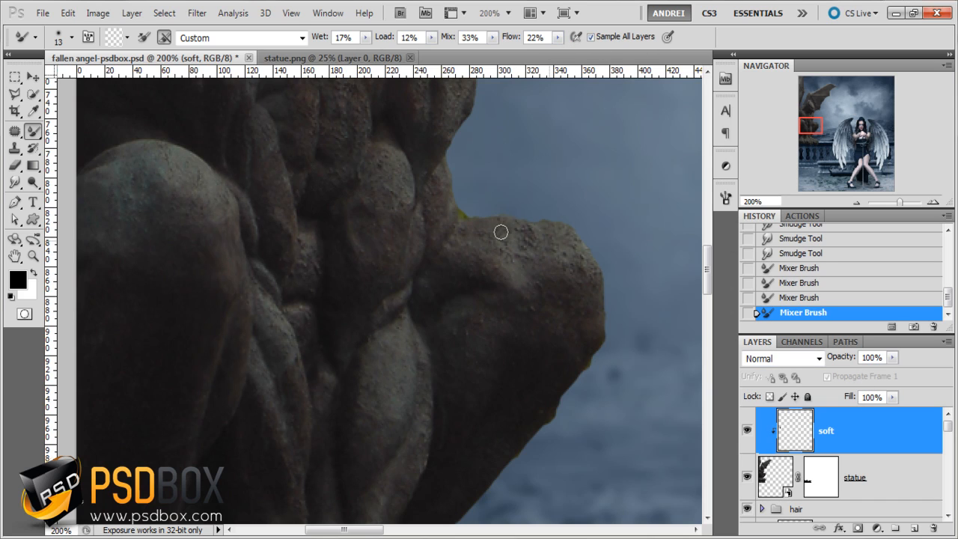
- Set the Mixer Brush size to 20 px and smooth the right-hand knee, its outer edge, the thigh and the central leg
right_click(567, 255)
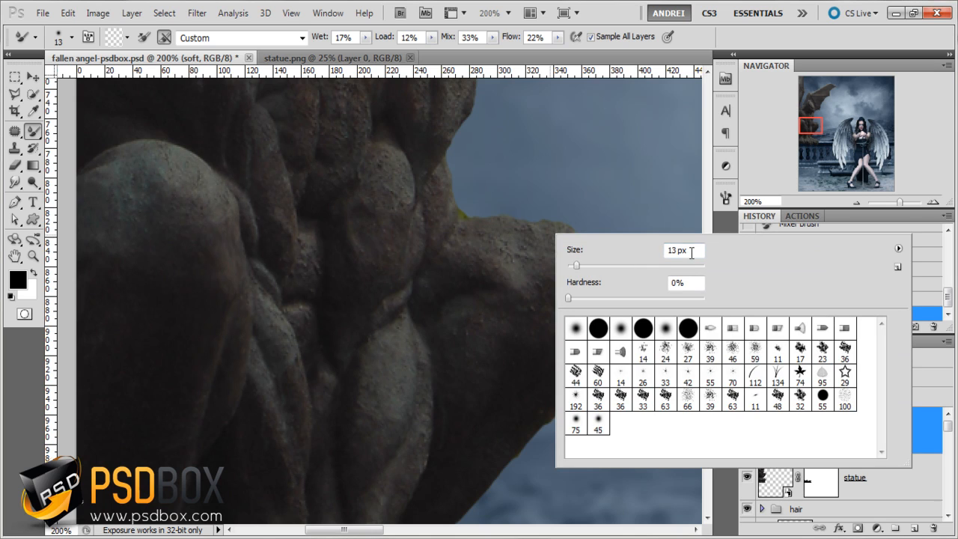
double_click(692, 253)
type("20")
key("Return")
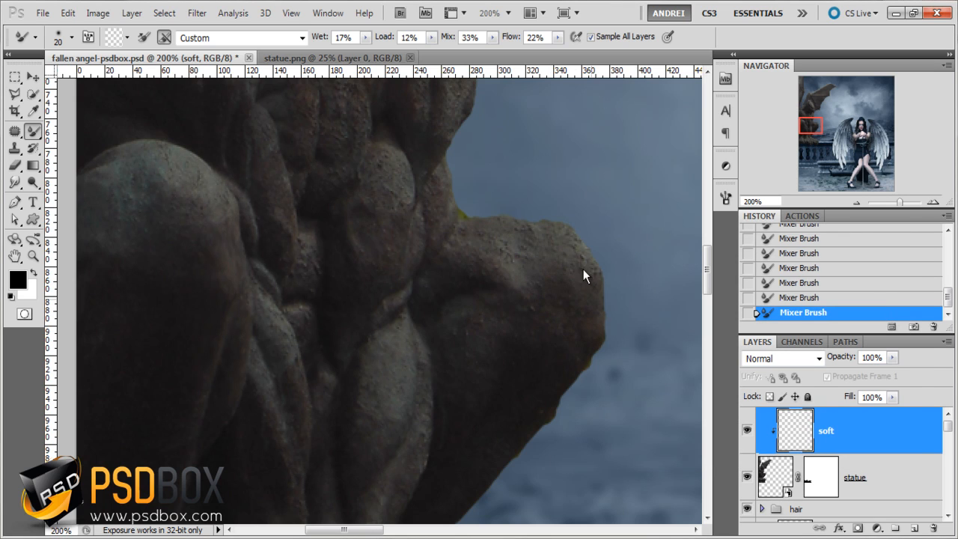
mouse_move(505, 236)
left_mouse_down()
mouse_move(535, 258)
mouse_move(462, 239)
mouse_move(523, 267)
mouse_move(493, 243)
mouse_move(522, 281)
left_mouse_up()
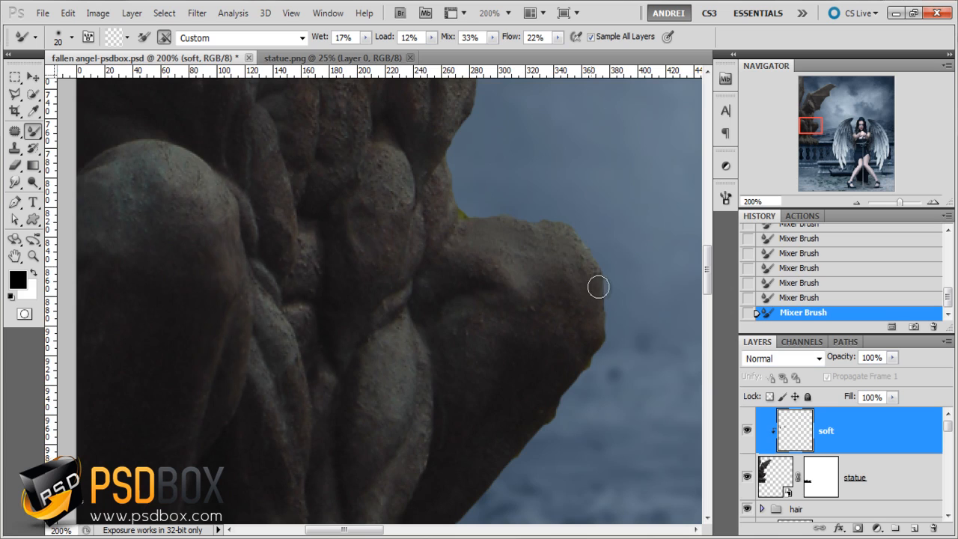
left_click_drag(598, 286, 588, 325)
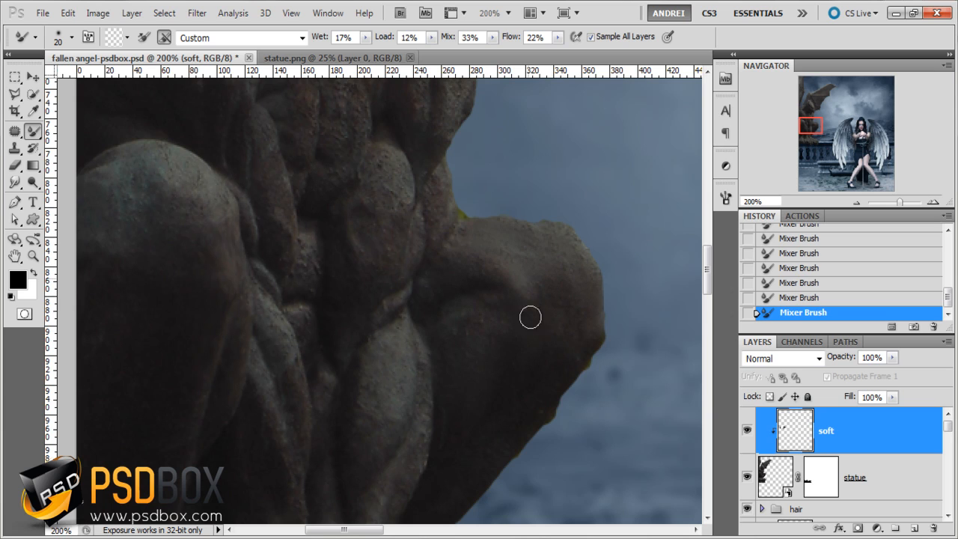
left_click_drag(525, 372, 556, 289)
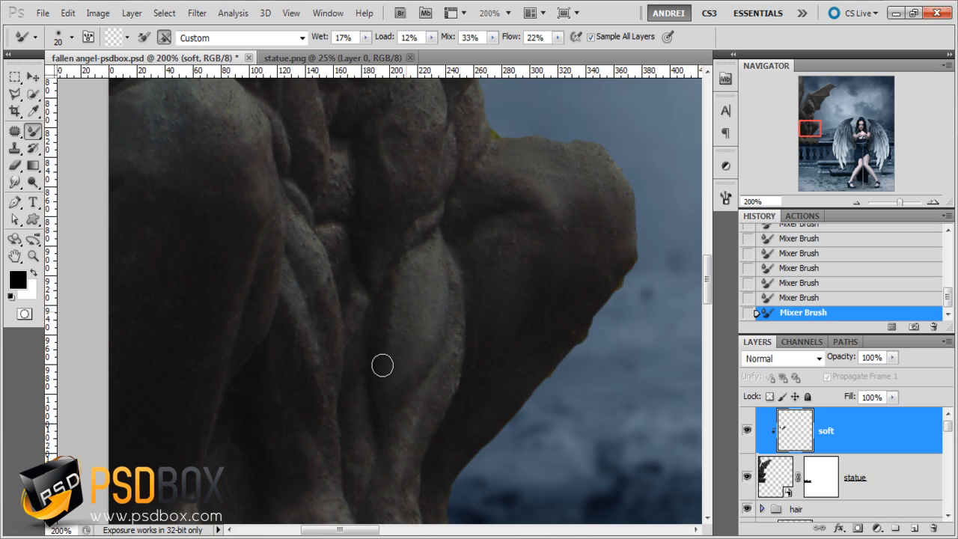
- Examine the softened areas of the statue from its head and torso down to its legs
scroll(473, 318, "down", 1)
scroll(450, 355, "up", 1)
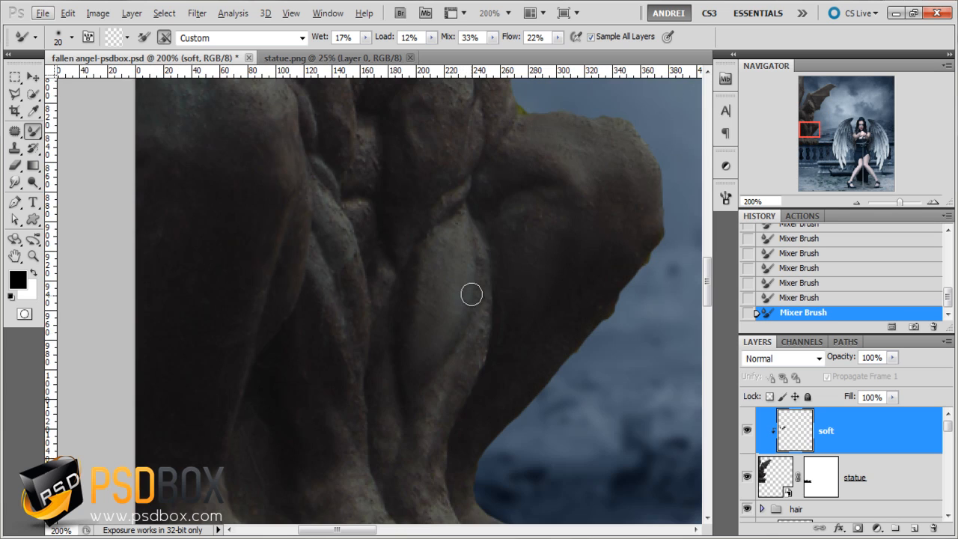
scroll(451, 235, "down", 2)
left_click_drag(534, 203, 500, 261)
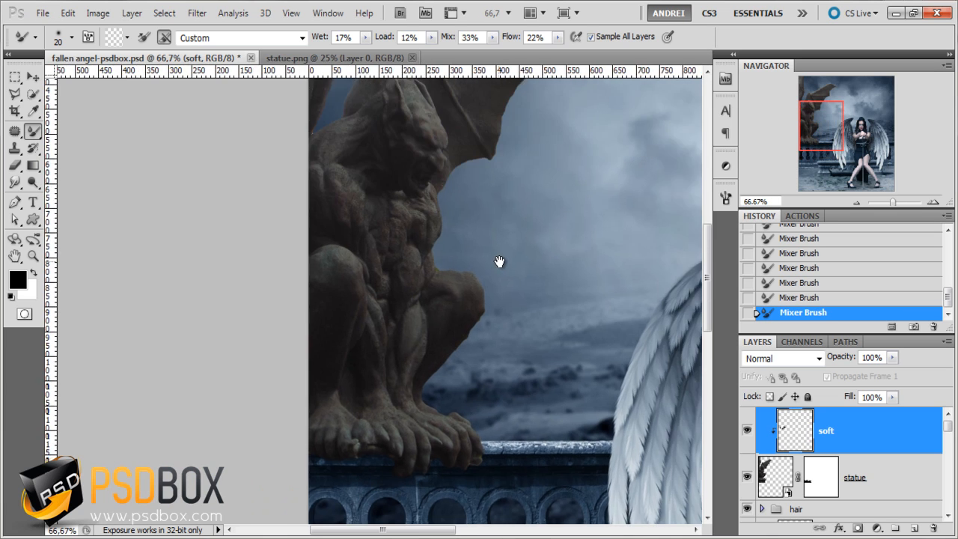
left_click_drag(534, 327, 474, 402)
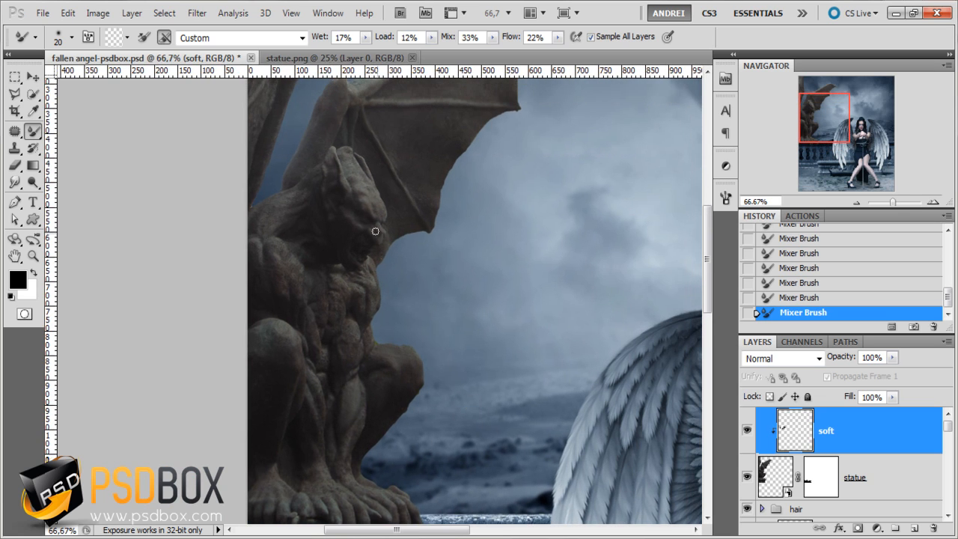
scroll(375, 230, "up", 3)
scroll(367, 262, "down", 2)
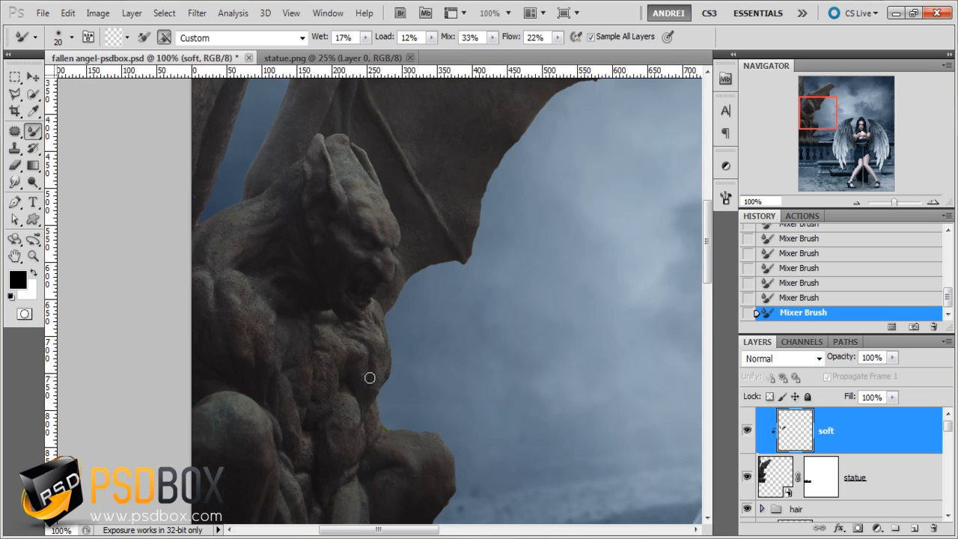
scroll(382, 367, "down", 1)
left_click_drag(518, 384, 518, 322)
scroll(375, 413, "up", 2)
left_click_drag(587, 398, 537, 373)
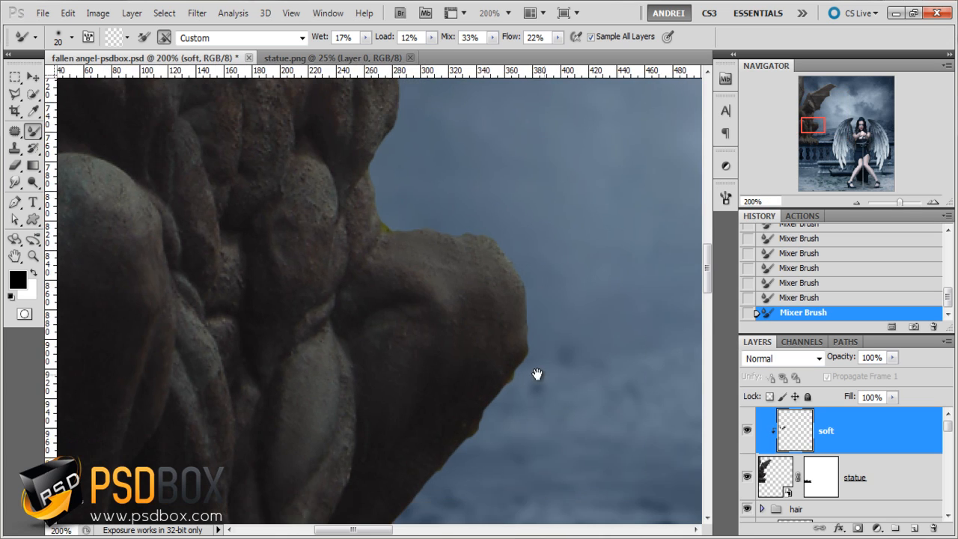
- Compare the statue with and without the soft layer, then review it within the whole composition
left_click(748, 430)
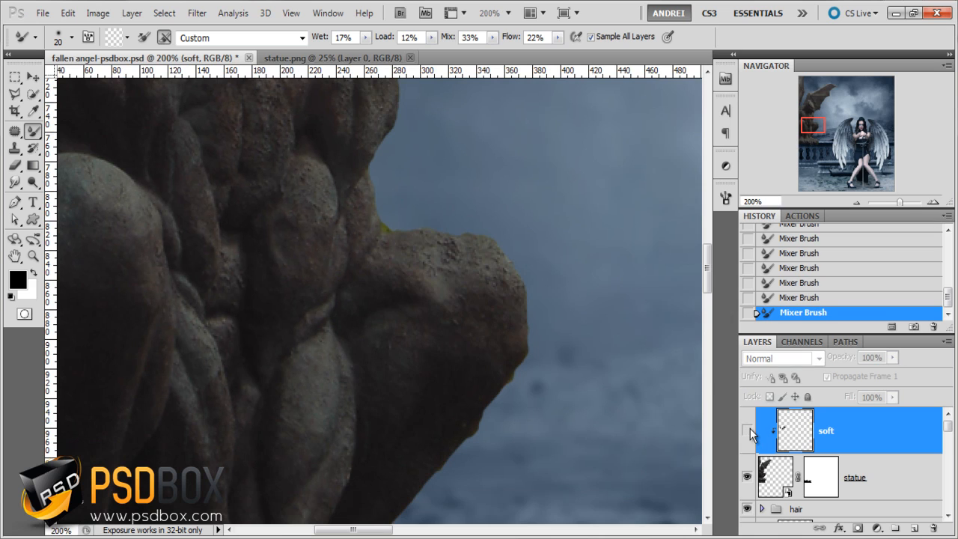
left_click(750, 430)
left_click(750, 430)
left_click(750, 429)
key("ctrl+minus")
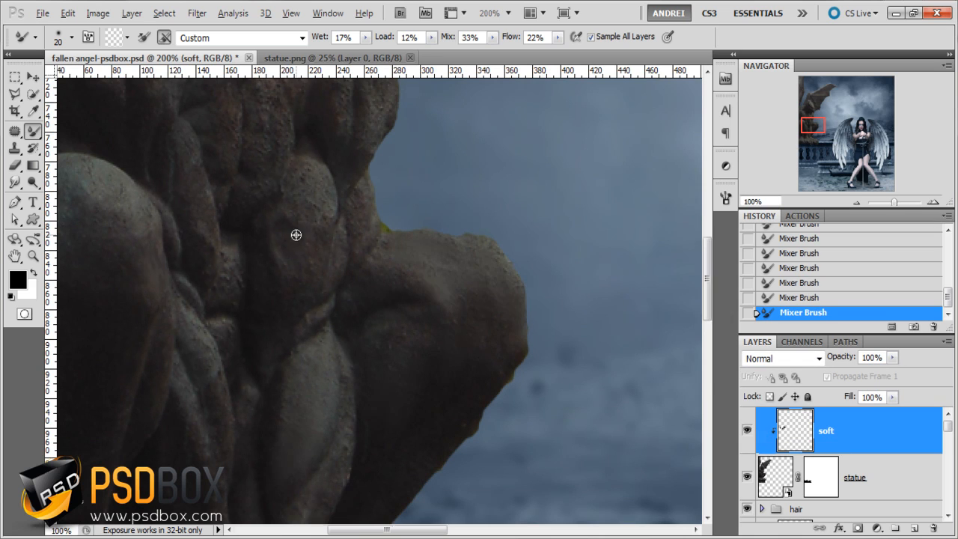
scroll(297, 235, "down", 1)
scroll(345, 315, "up", 2)
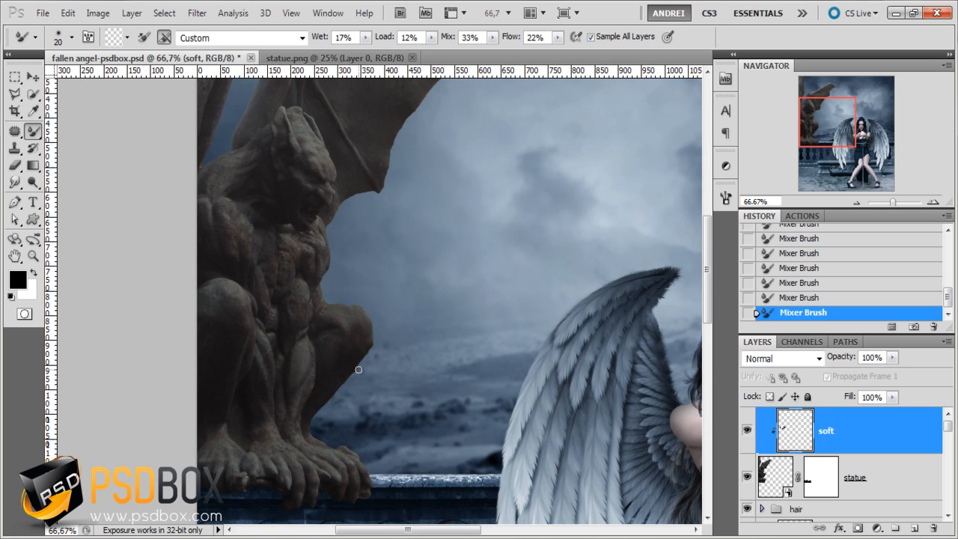
key("ctrl+minus")
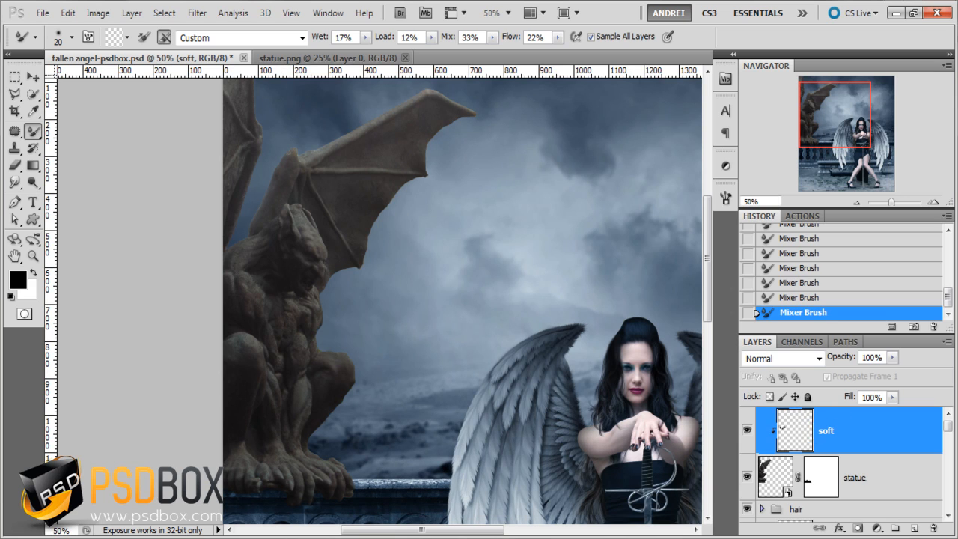
- Add a Curves adjustment clipped to the statue, raising input 56 to output 71 and moving the black point to input 11
left_click(879, 528)
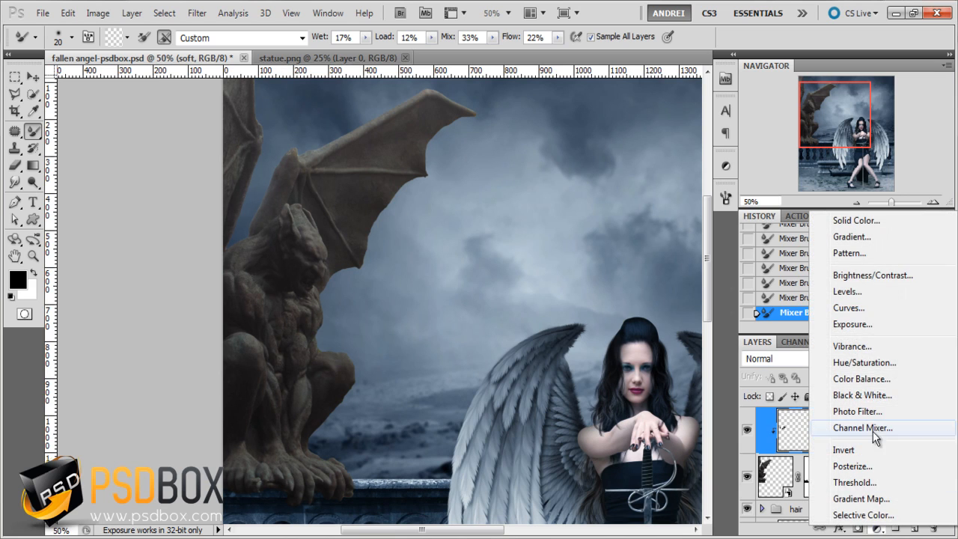
left_click(861, 307)
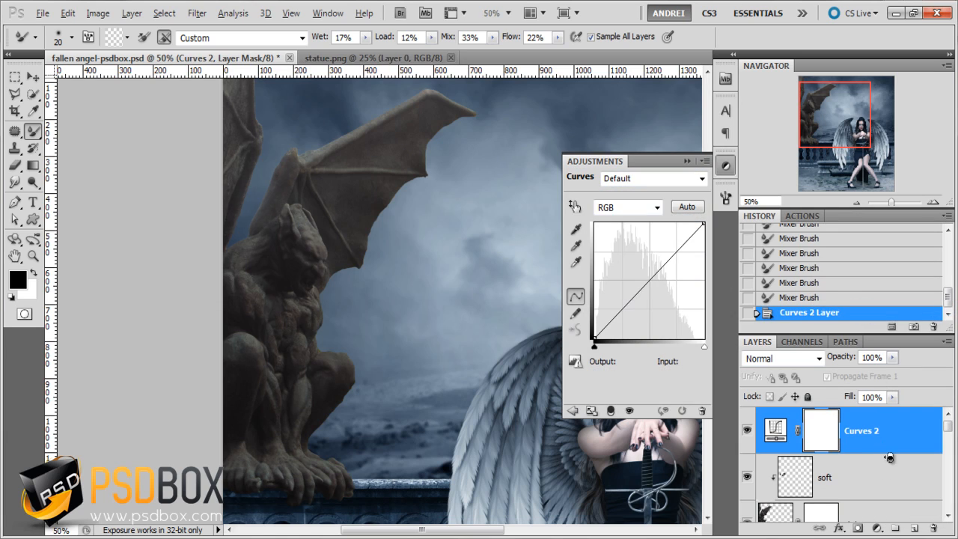
left_click(884, 461, "alt")
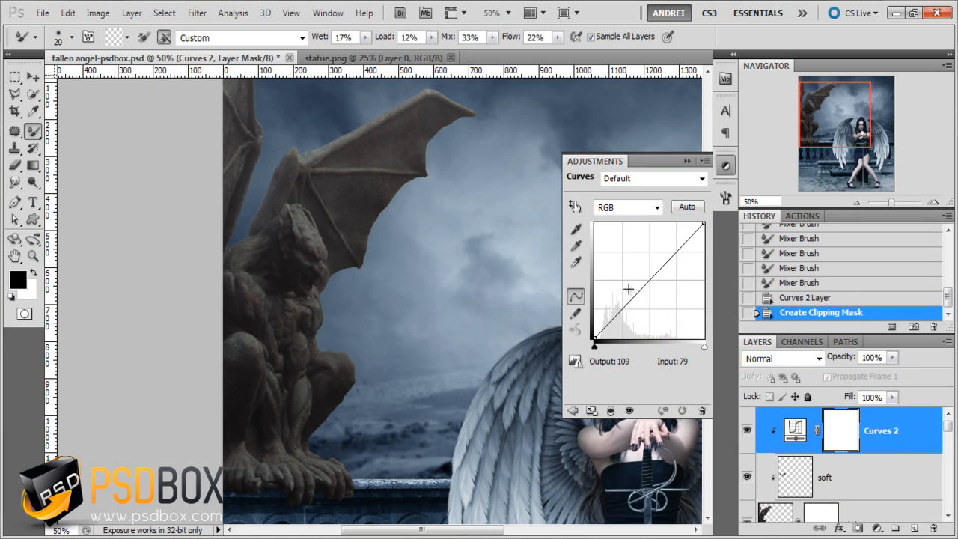
left_click_drag(594, 337, 618, 307)
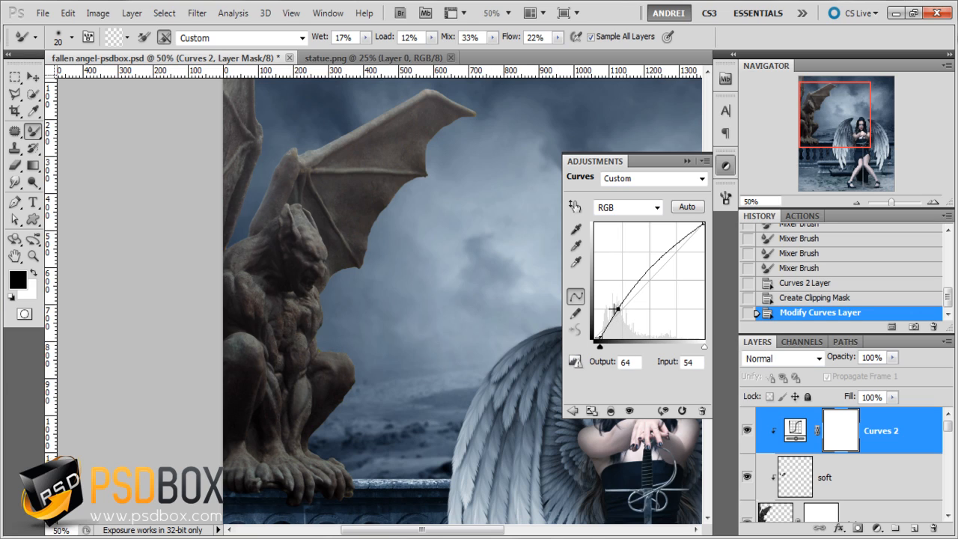
mouse_move(602, 334)
left_mouse_down()
mouse_move(586, 337)
mouse_move(598, 346)
left_mouse_up()
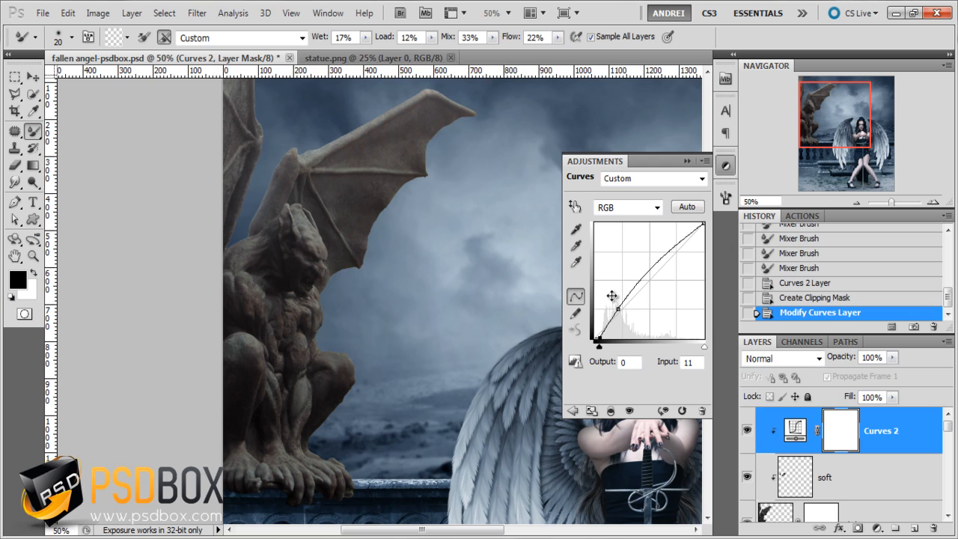
left_click_drag(620, 307, 614, 304)
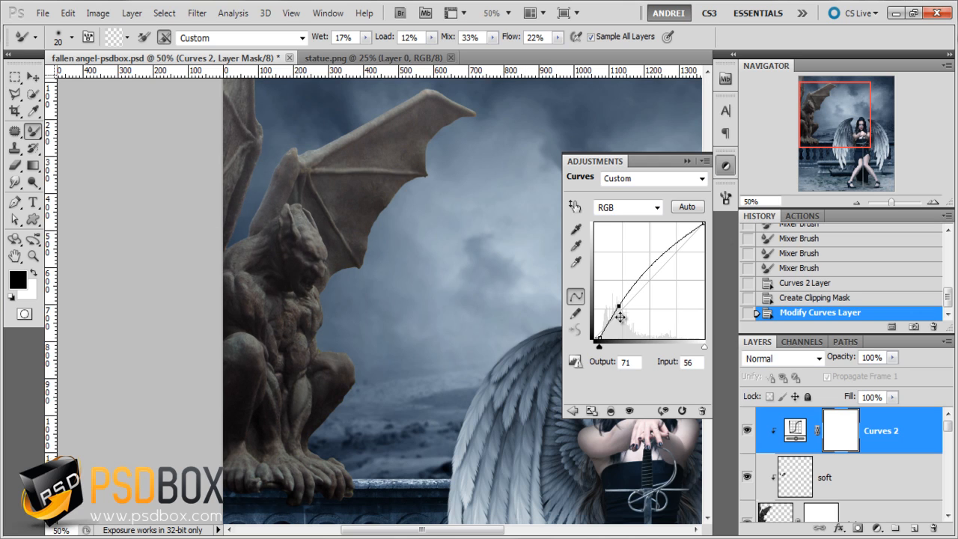
left_click(688, 161)
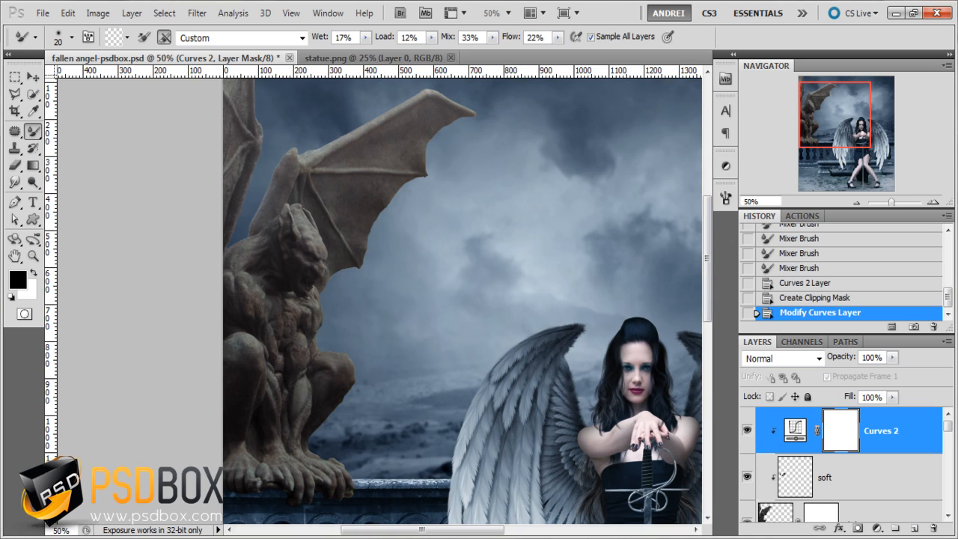
- Add a solid color fill of #2F4155 above the statue's Curves adjustment and clip it to the statue
left_click(877, 529)
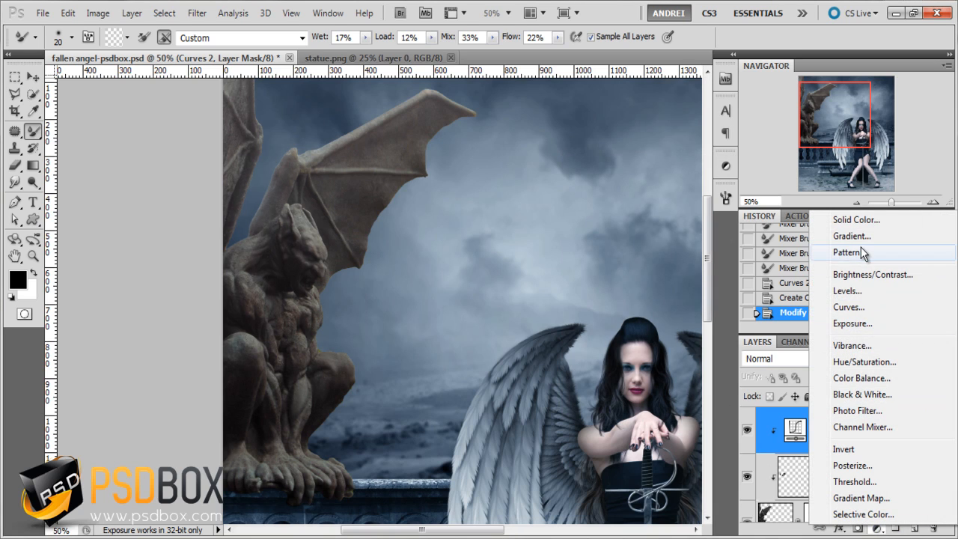
left_click(870, 222)
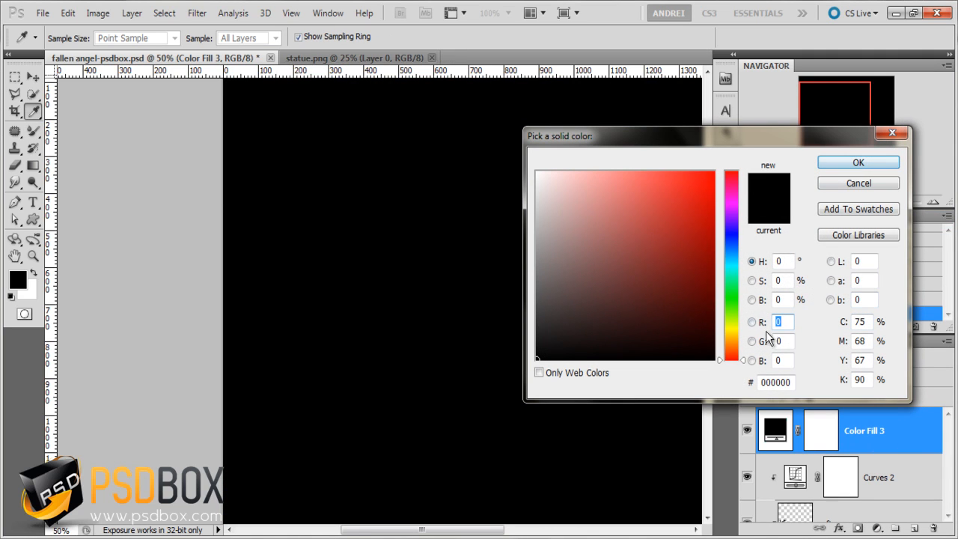
left_click(790, 383)
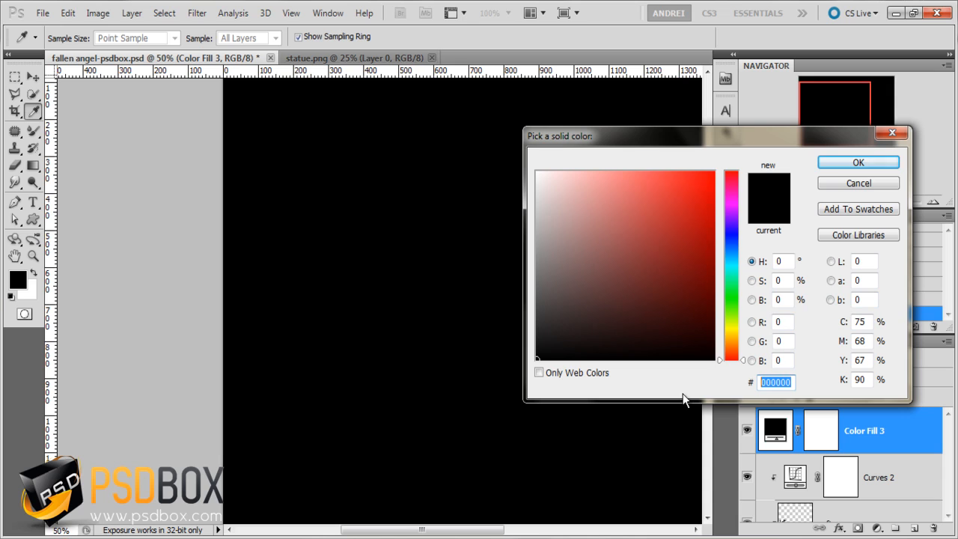
type("2")
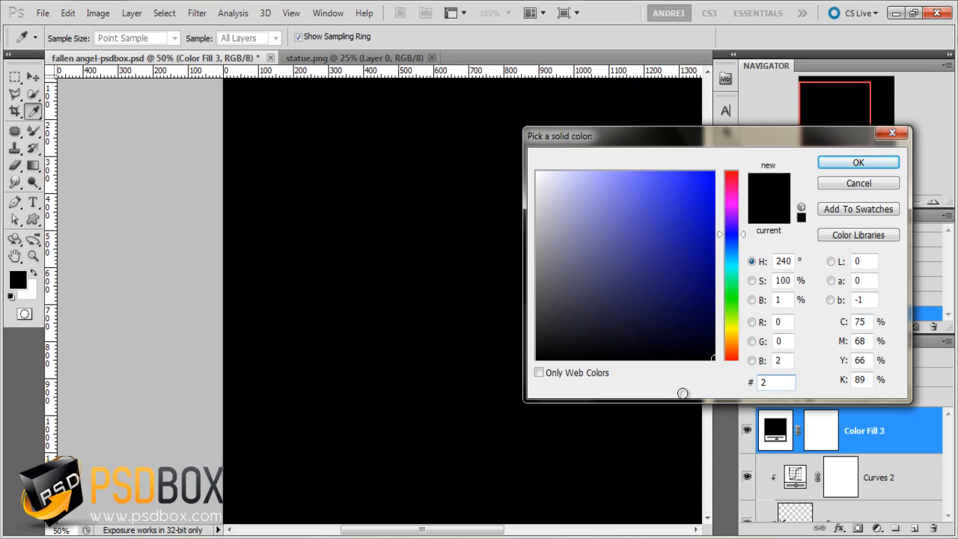
type("F")
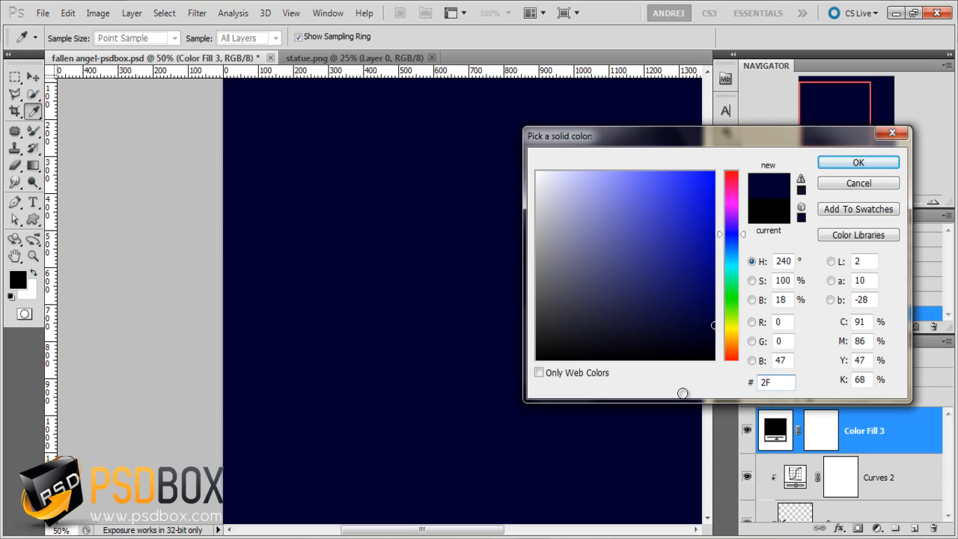
type("4155")
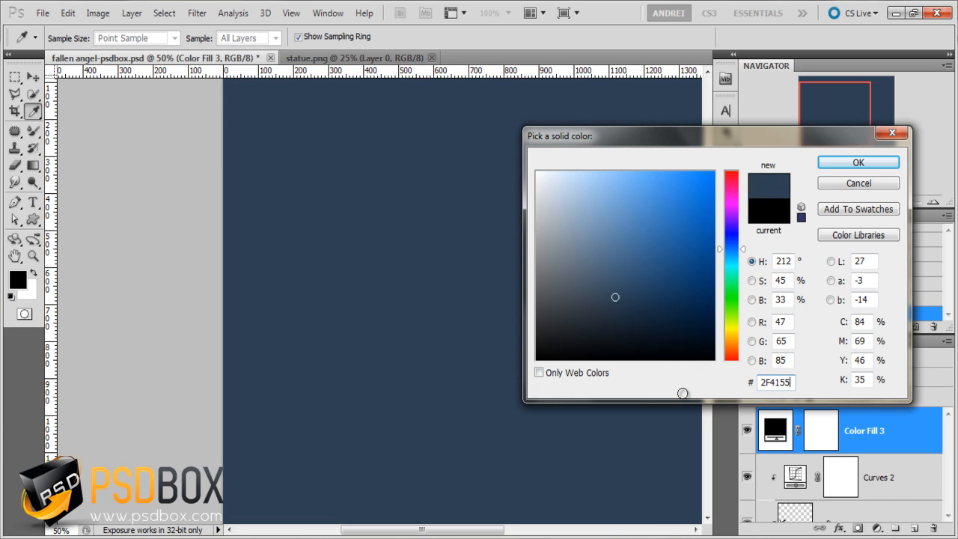
left_click(865, 163)
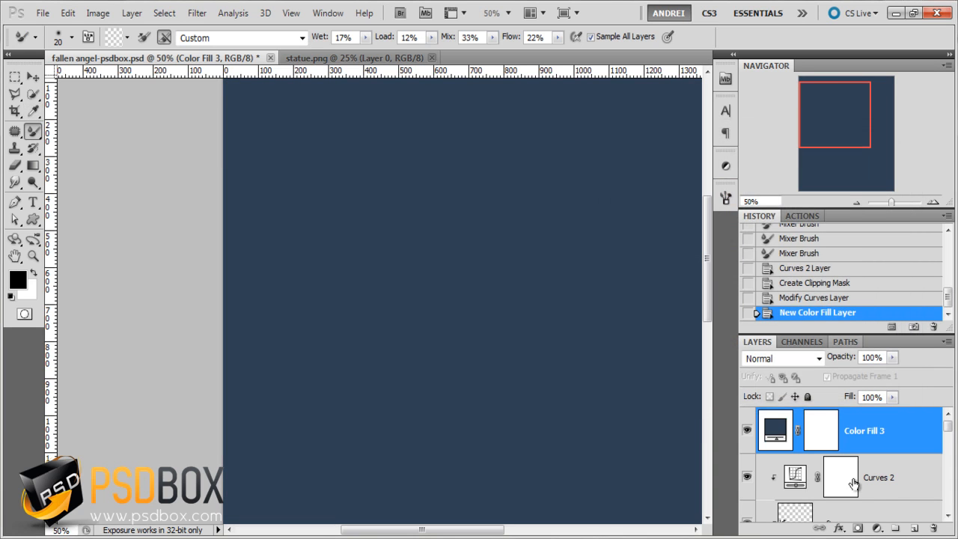
left_click(898, 455, "alt")
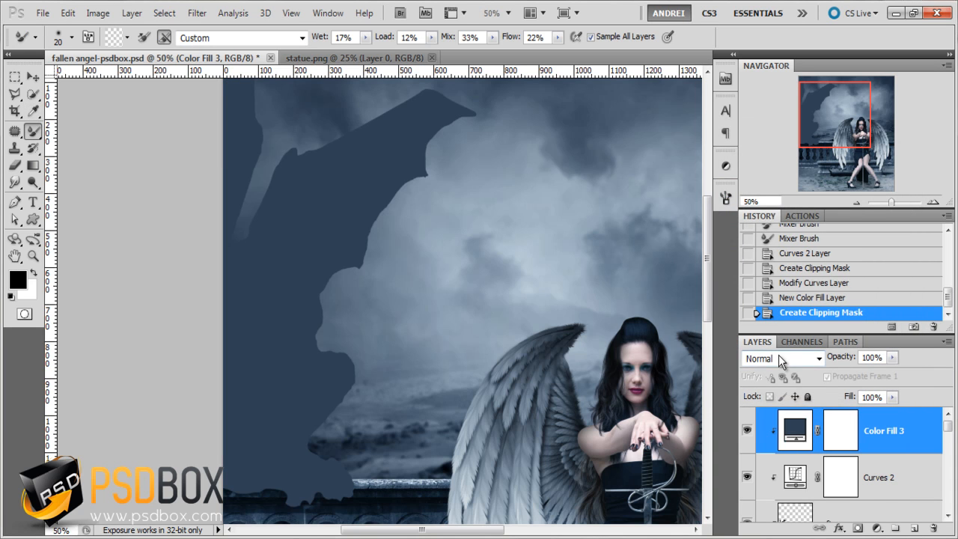
- Set the statue's color fill to Color blending mode with 80% opacity and review the tint against the scene
left_click(778, 355)
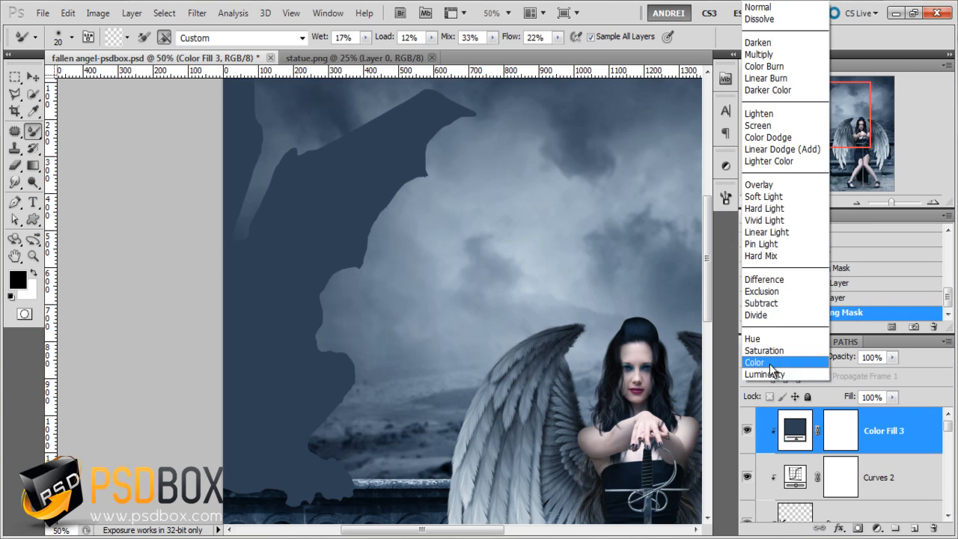
left_click(771, 362)
left_click(881, 357)
type("80")
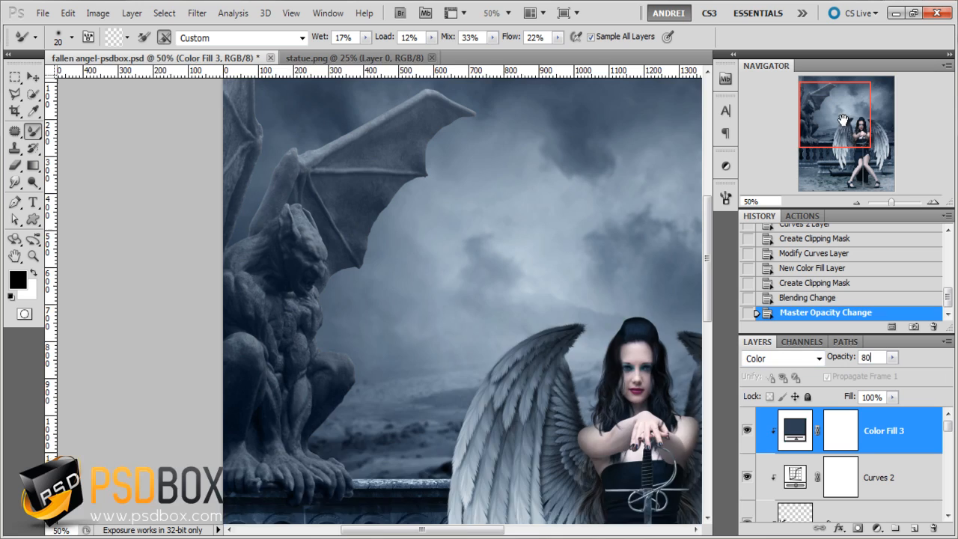
left_click(843, 120)
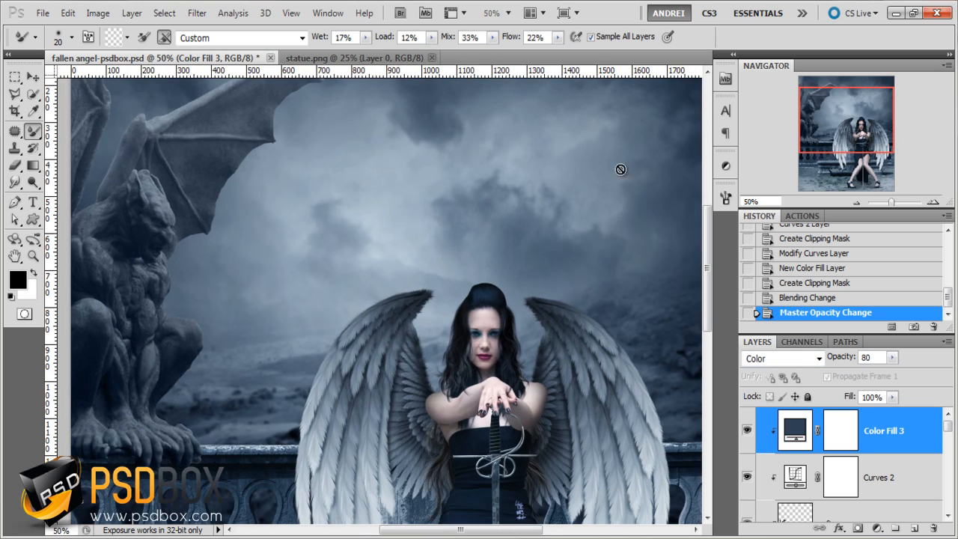
left_click_drag(820, 146, 819, 144)
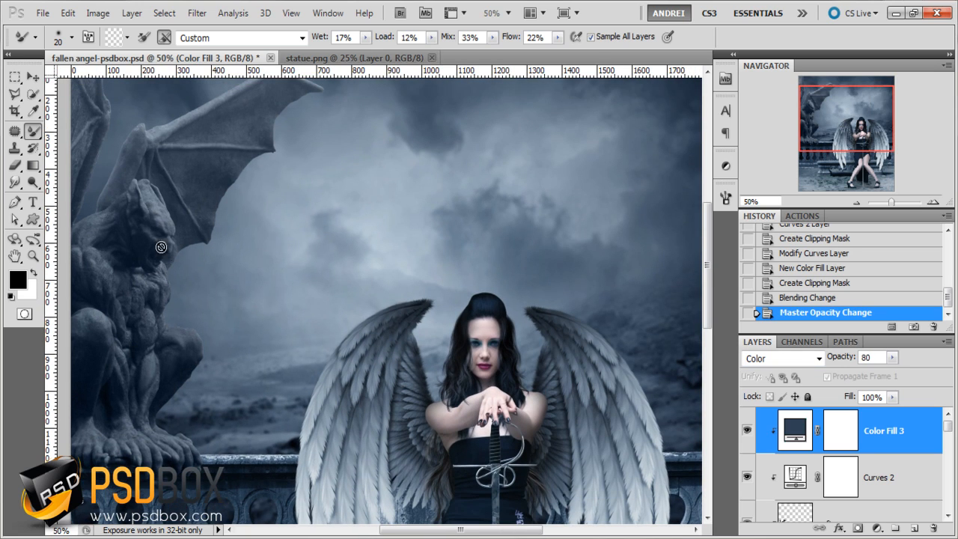
- Lower the statue's color fill opacity to 50% and review the statue within the whole composition
left_click_drag(892, 358, 831, 360)
type("50")
key("Return")
scroll(686, 143, "down", 1)
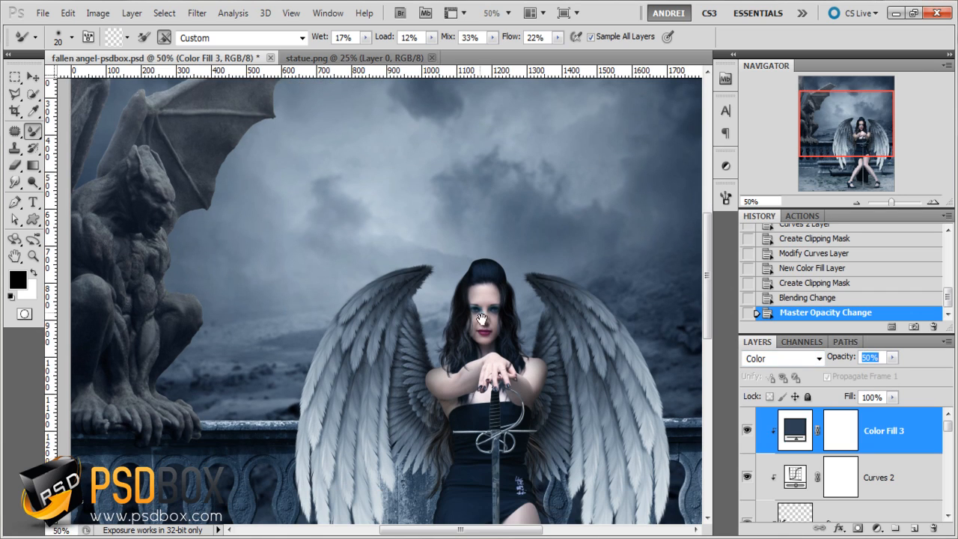
scroll(481, 320, "down", 2)
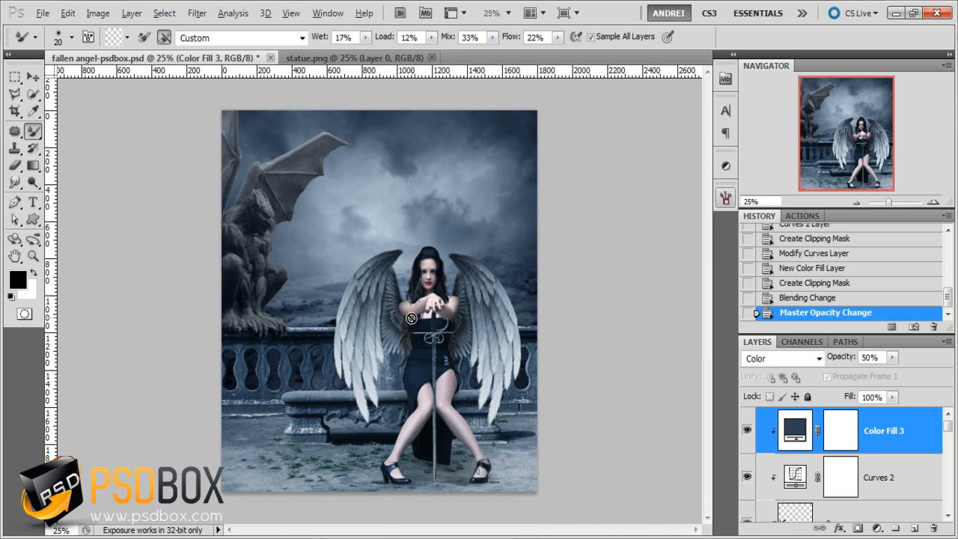
- Create a 50% gray Overlay layer named Dodge & Burn above the statue's color fill
key("alt")
scroll(290, 279, "up", 1)
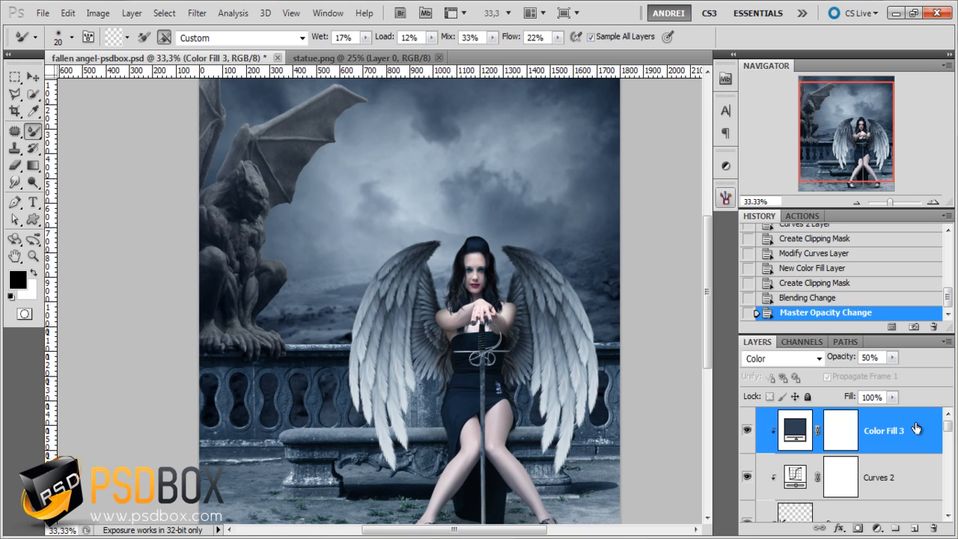
key("F2")
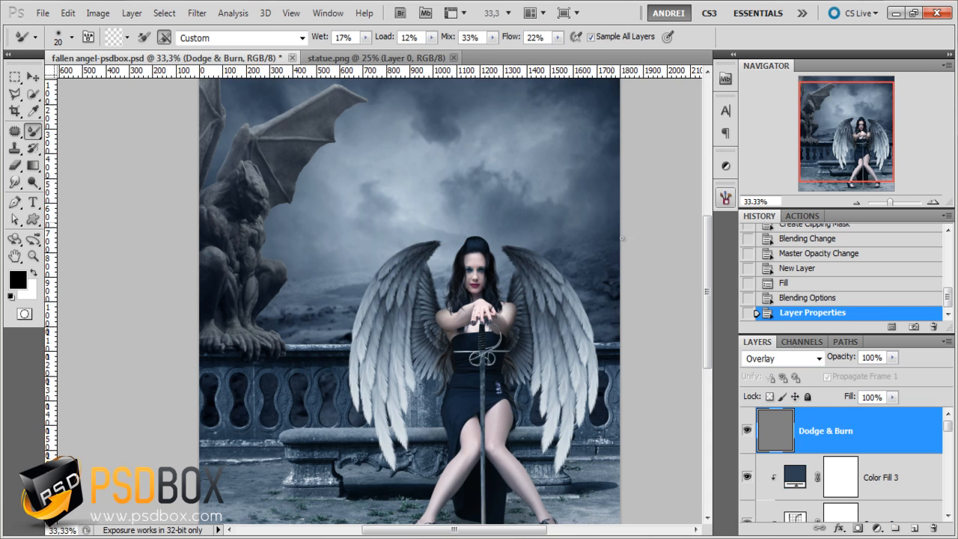
left_click(68, 13)
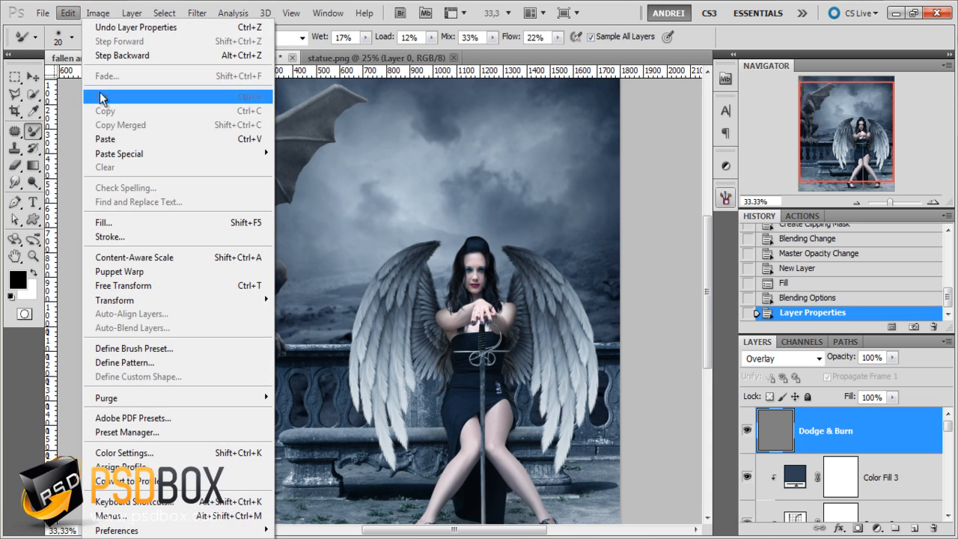
left_click(109, 216)
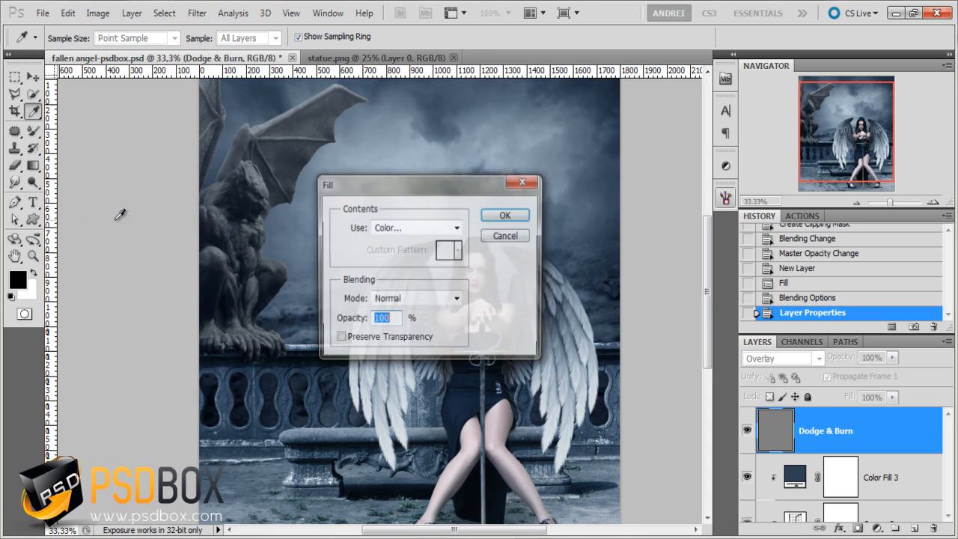
left_click(458, 227)
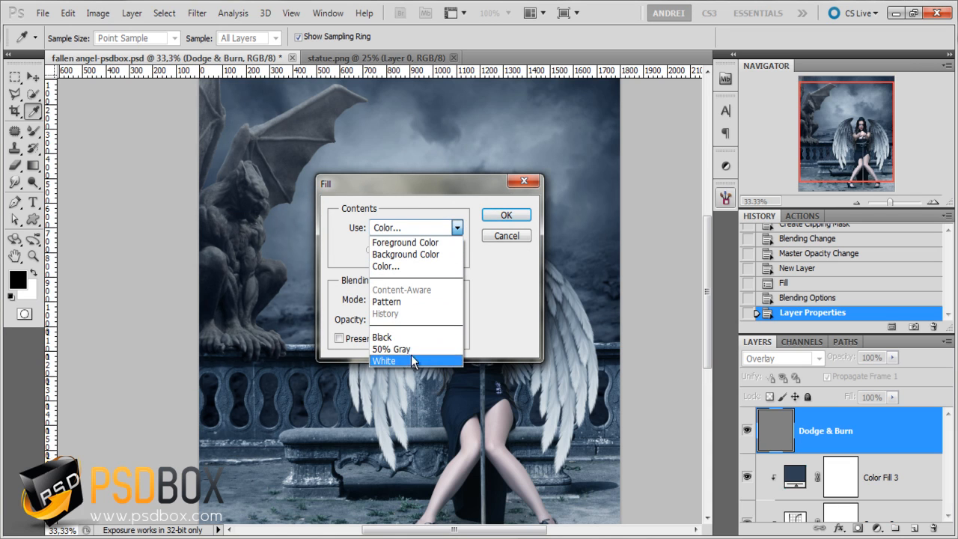
left_click(441, 266)
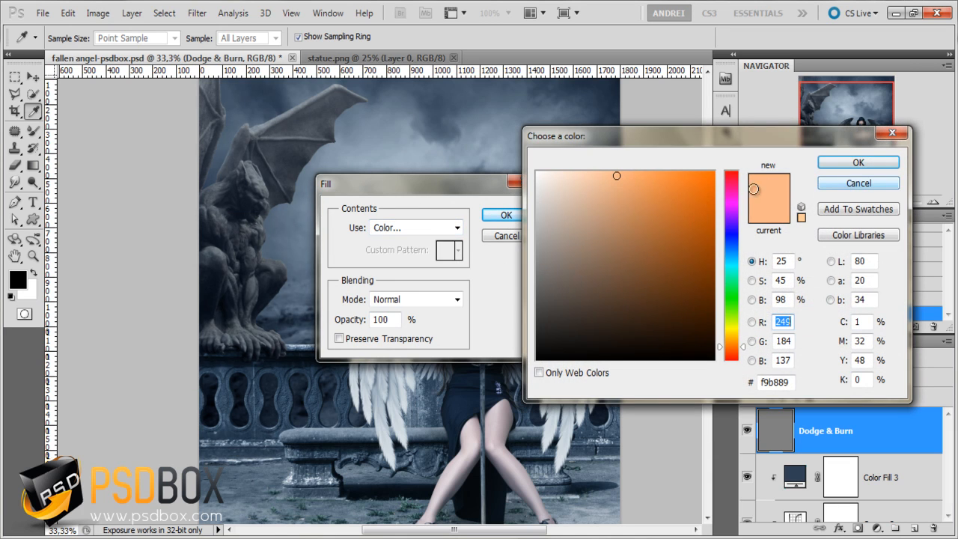
left_click(855, 183)
left_click(523, 181)
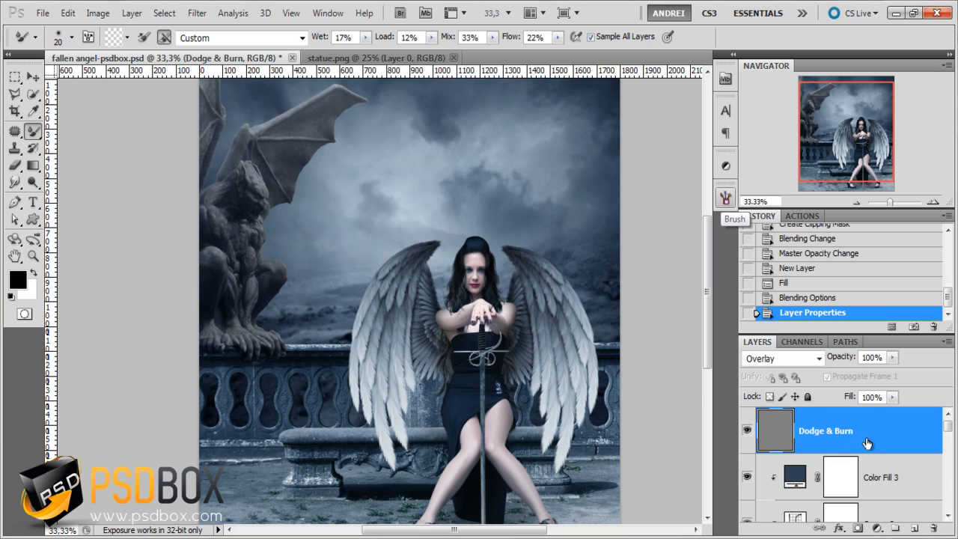
- Switch the Dodge & Burn layer to Normal blending to inspect its gray fill, and restore it to Overlay
left_click(786, 358)
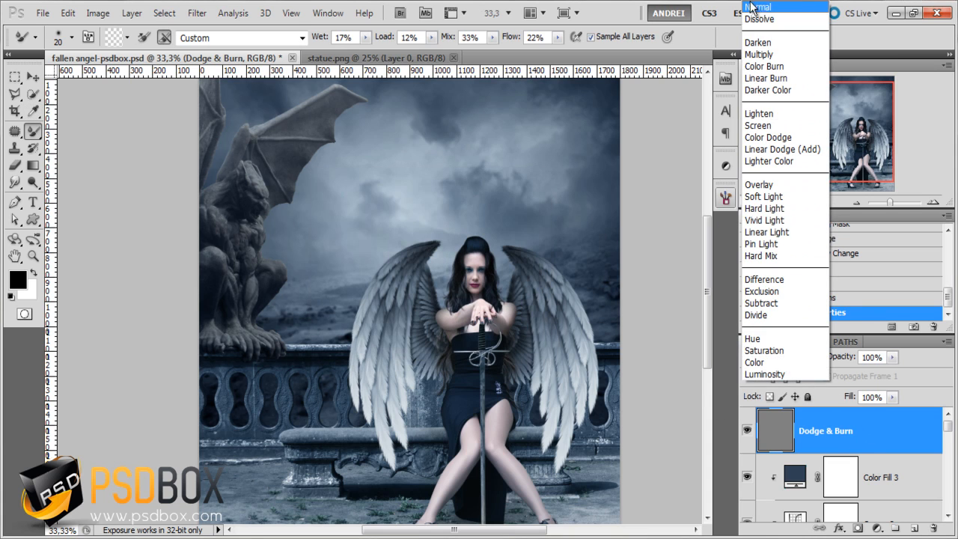
left_click(758, 7)
left_click(784, 367)
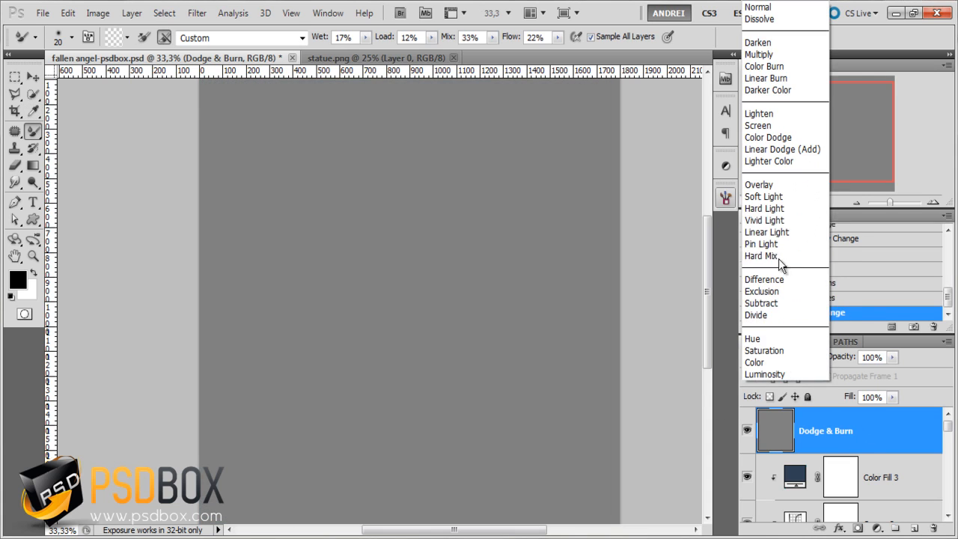
left_click(778, 184)
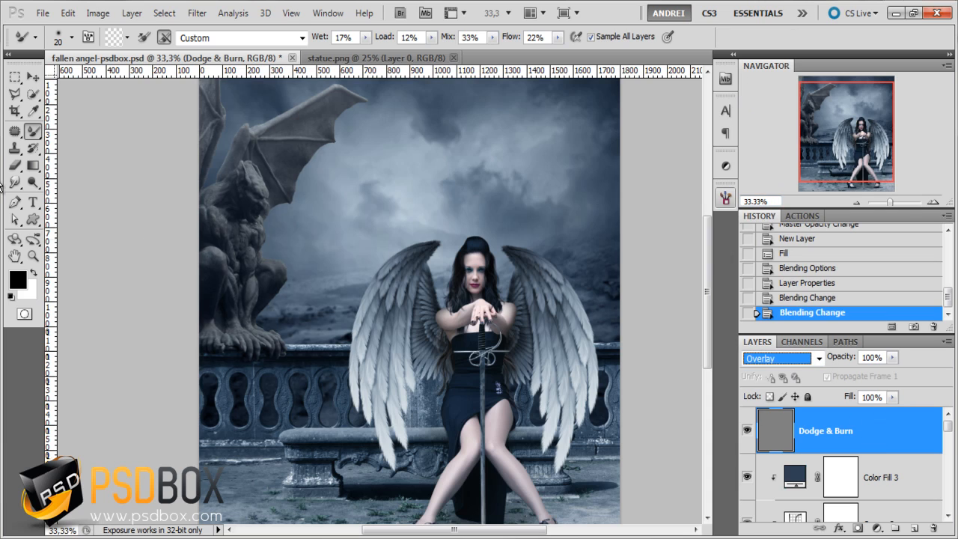
- Lighten the woman's shoulder and nose using the Dodge tool with a 34 px brush
left_click_drag(33, 182, 101, 189)
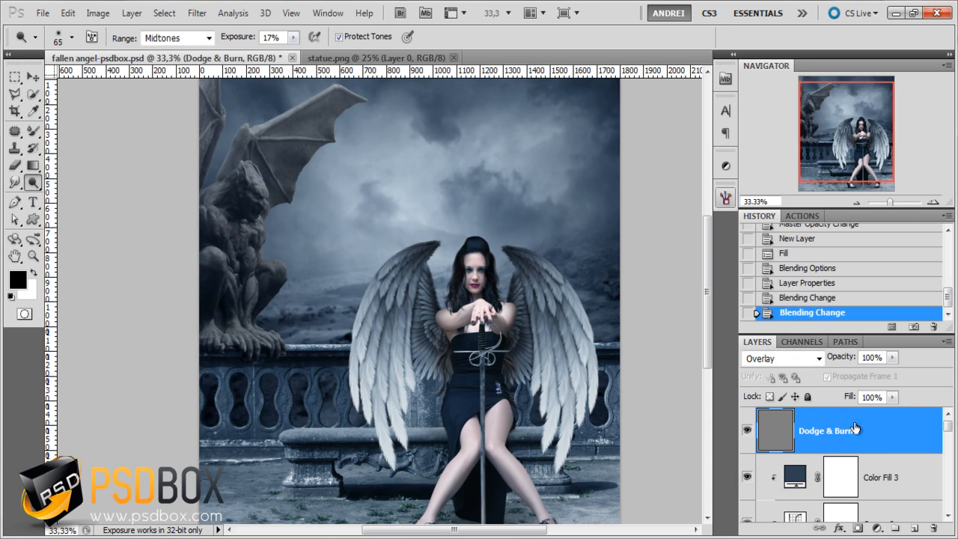
scroll(524, 300, "up", 3)
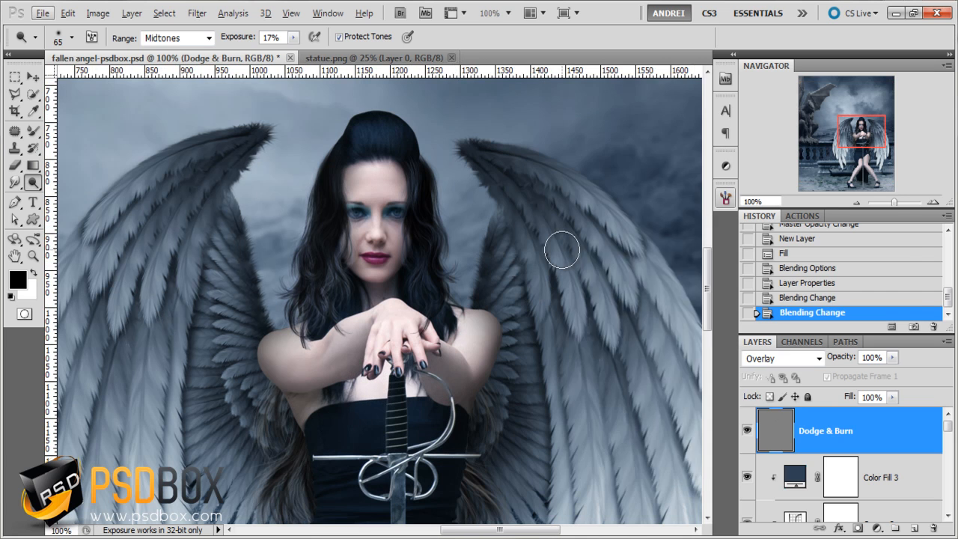
right_click(563, 250)
left_click_drag(615, 280, 602, 280)
key("Return")
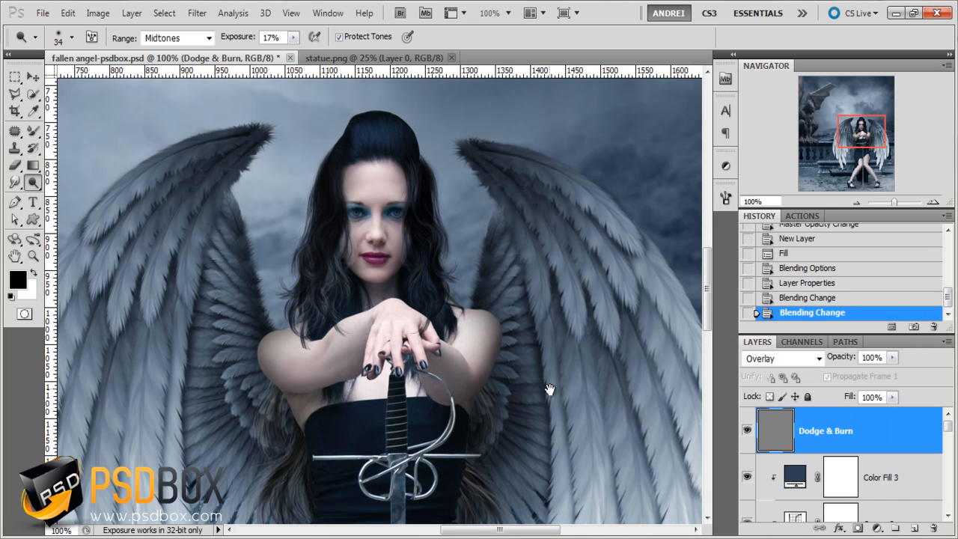
mouse_move(547, 387)
left_mouse_down()
mouse_move(545, 337)
mouse_move(501, 335)
left_mouse_up()
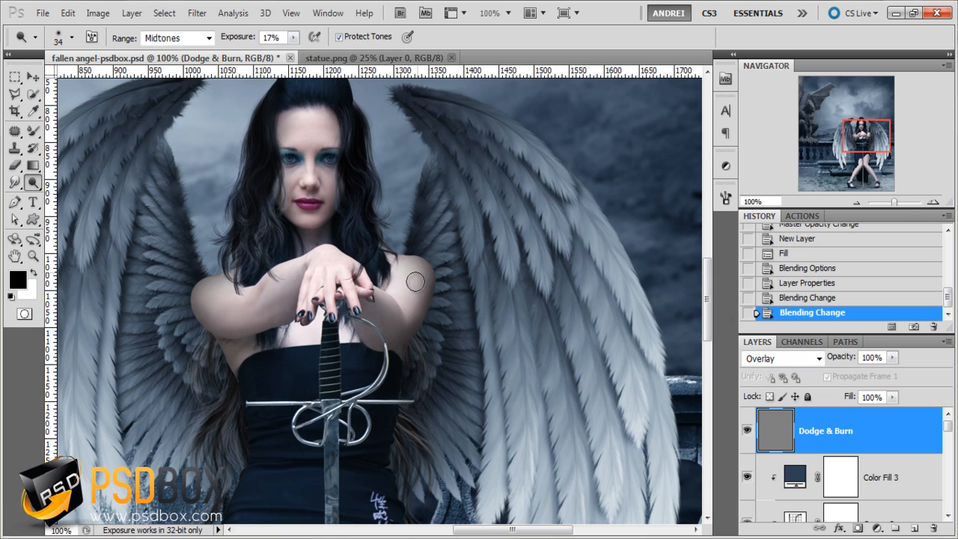
left_click_drag(417, 282, 397, 305)
left_click_drag(304, 163, 304, 178)
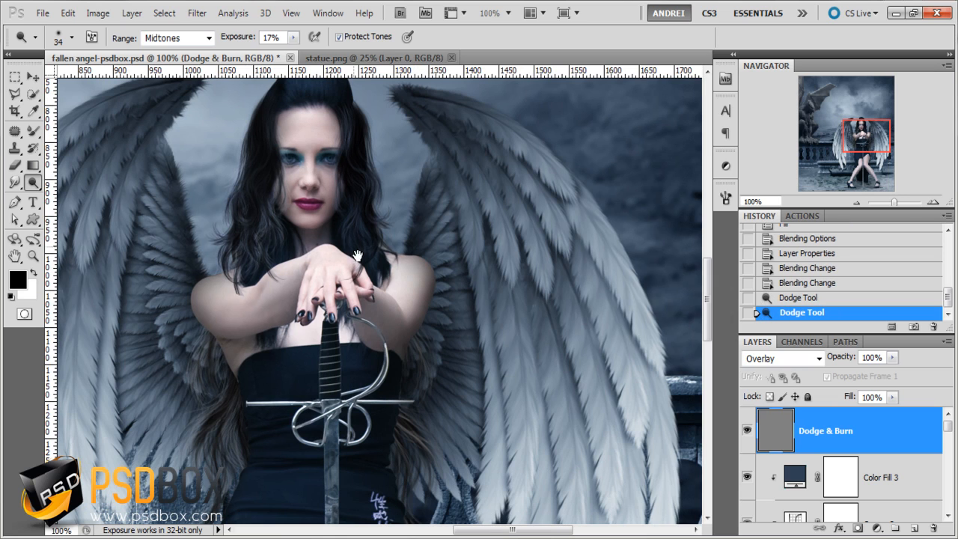
- Brighten the gargoyle's rounded lower belly muscle using the Dodge tool with a 21 px brush
scroll(299, 171, "up", 1)
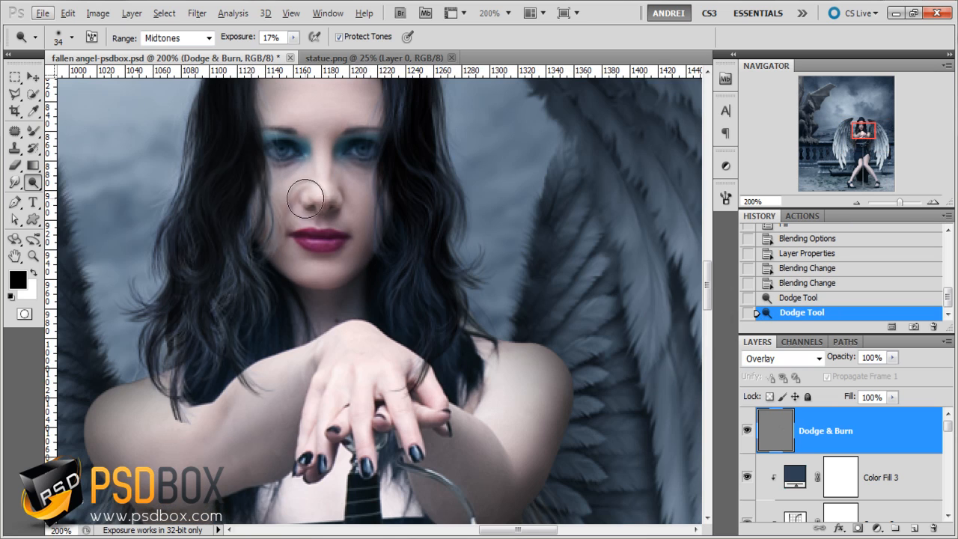
left_click_drag(812, 120, 813, 102)
left_click_drag(446, 318, 483, 127)
left_click_drag(473, 417, 454, 289)
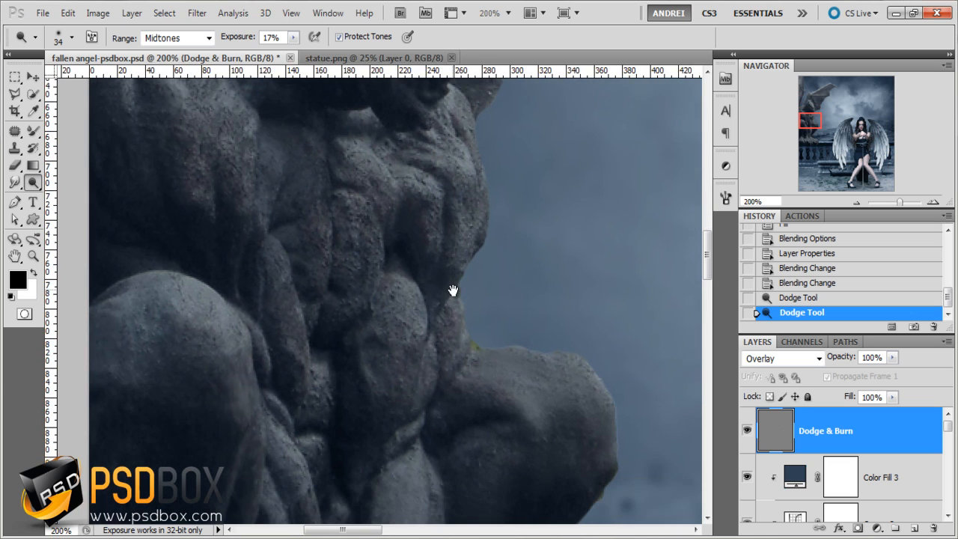
left_click_drag(429, 364, 419, 321)
right_click(491, 285)
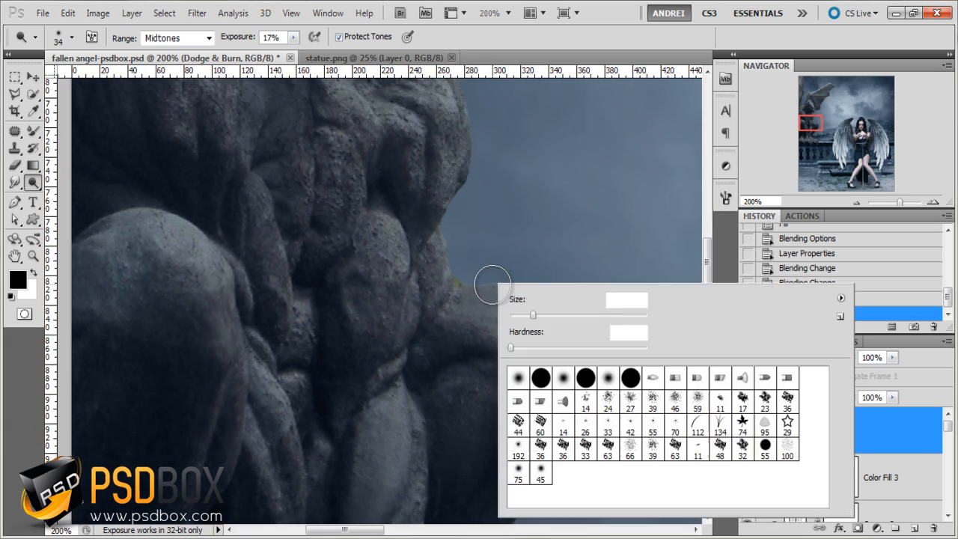
left_click_drag(380, 218, 399, 292)
- Dodge highlights along the muscles of the gargoyle's front legs
left_click_drag(434, 374, 435, 244)
left_click_drag(396, 298, 370, 385)
left_click_drag(405, 279, 363, 404)
left_click_drag(264, 248, 286, 323)
left_click_drag(252, 265, 284, 395)
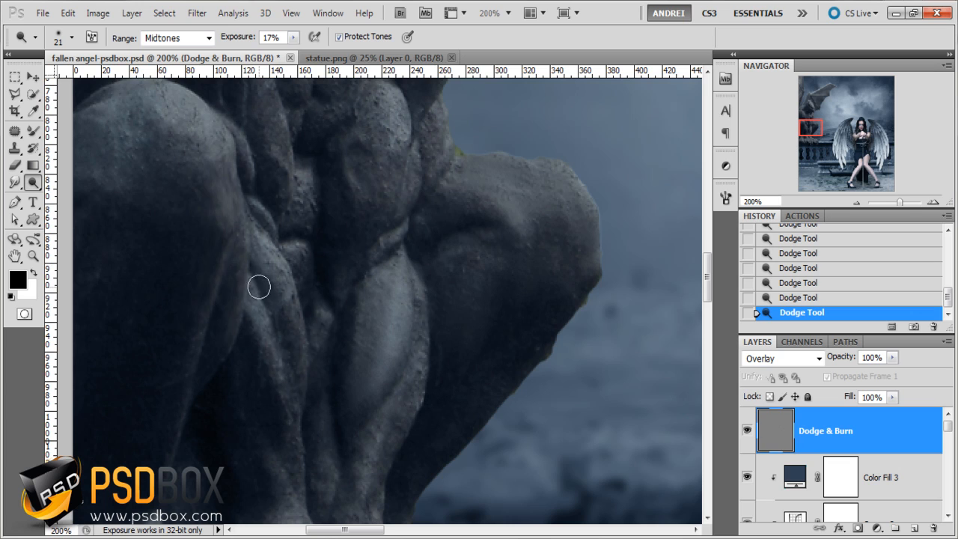
left_click_drag(260, 287, 293, 399)
mouse_move(339, 401)
left_mouse_down()
mouse_move(327, 311)
mouse_move(333, 244)
left_mouse_up()
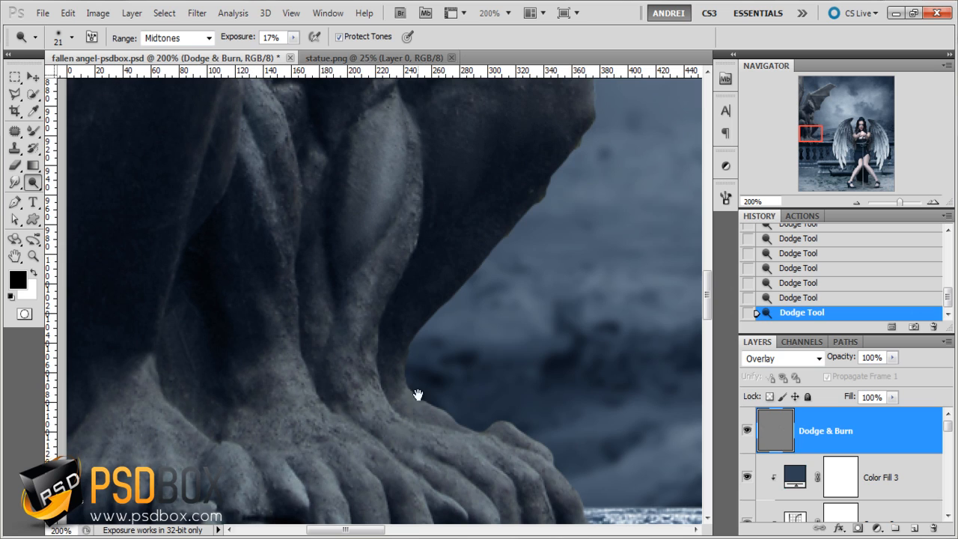
scroll(418, 394, "down", 3)
key("q")
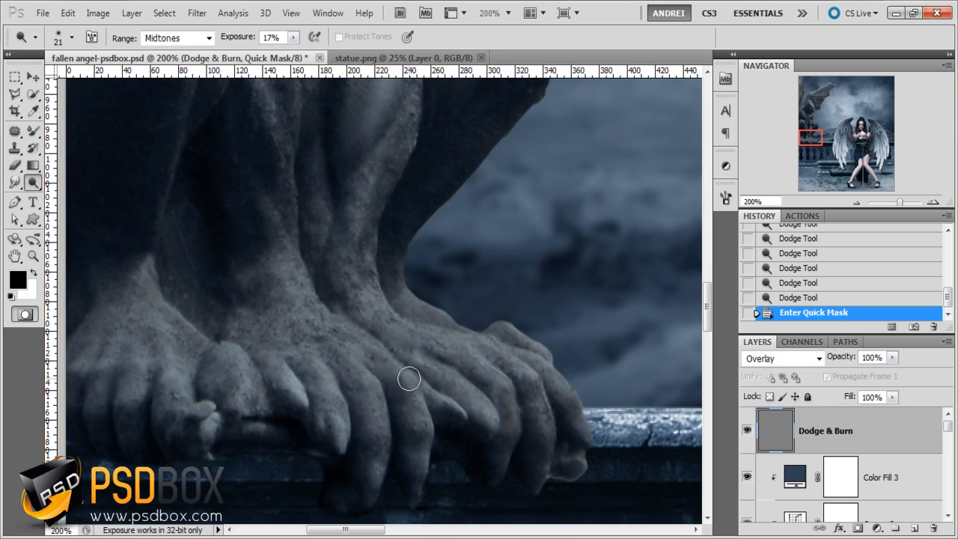
key("q")
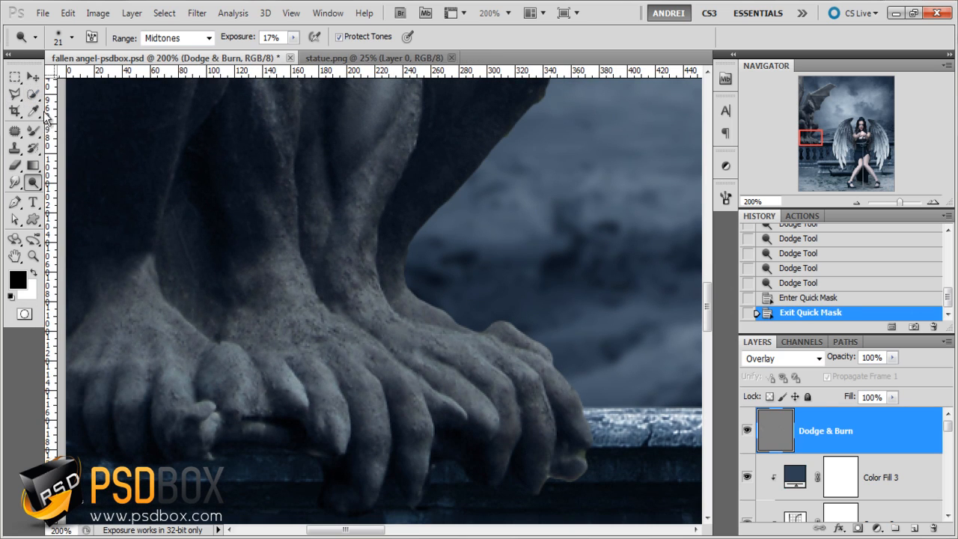
left_click(33, 155)
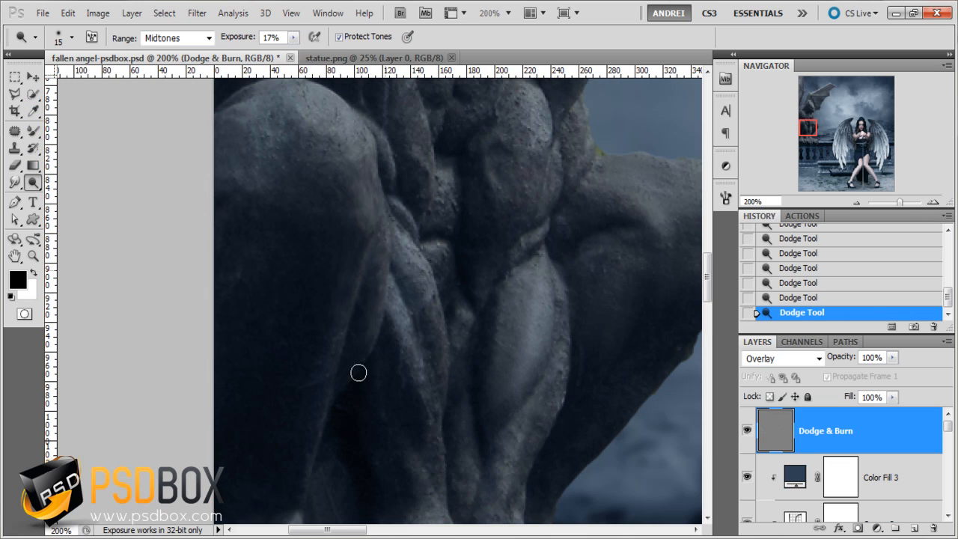
- Dodge the highlights on the gargoyle's near knee and shoulder with a 15 px brush
left_click_drag(423, 368, 428, 395)
left_click_drag(297, 387, 289, 361)
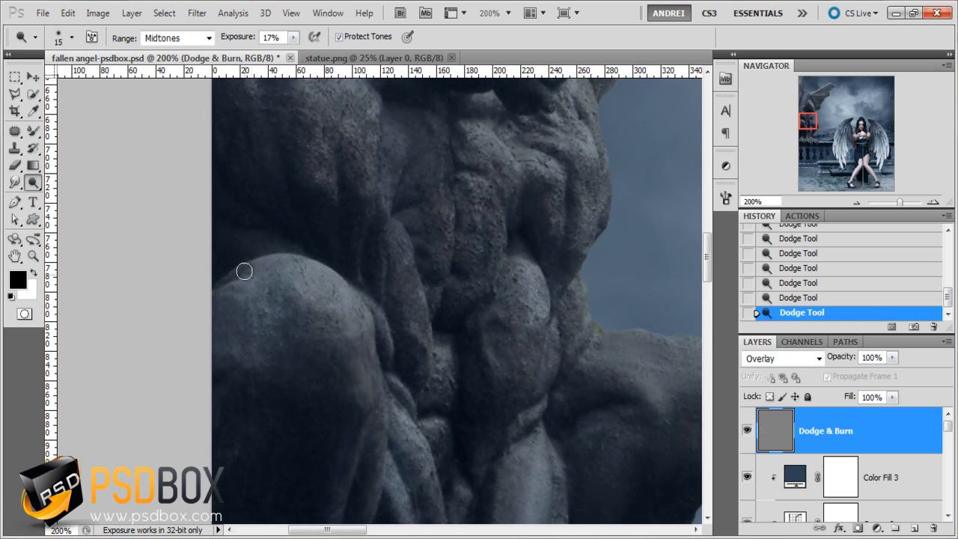
mouse_move(266, 285)
left_mouse_down()
mouse_move(313, 284)
mouse_move(288, 275)
mouse_move(346, 311)
mouse_move(350, 284)
mouse_move(313, 283)
mouse_move(360, 346)
mouse_move(362, 309)
mouse_move(372, 387)
left_mouse_up()
left_click_drag(434, 277, 428, 310)
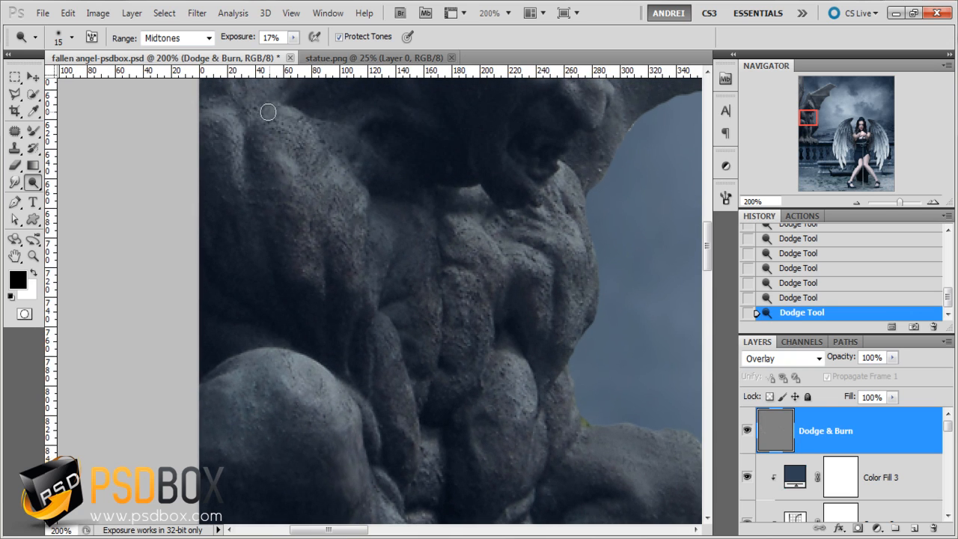
left_click_drag(255, 156, 255, 260)
mouse_move(235, 214)
left_mouse_down()
mouse_move(244, 321)
mouse_move(276, 215)
mouse_move(264, 242)
left_mouse_up()
left_click_drag(346, 286, 350, 375)
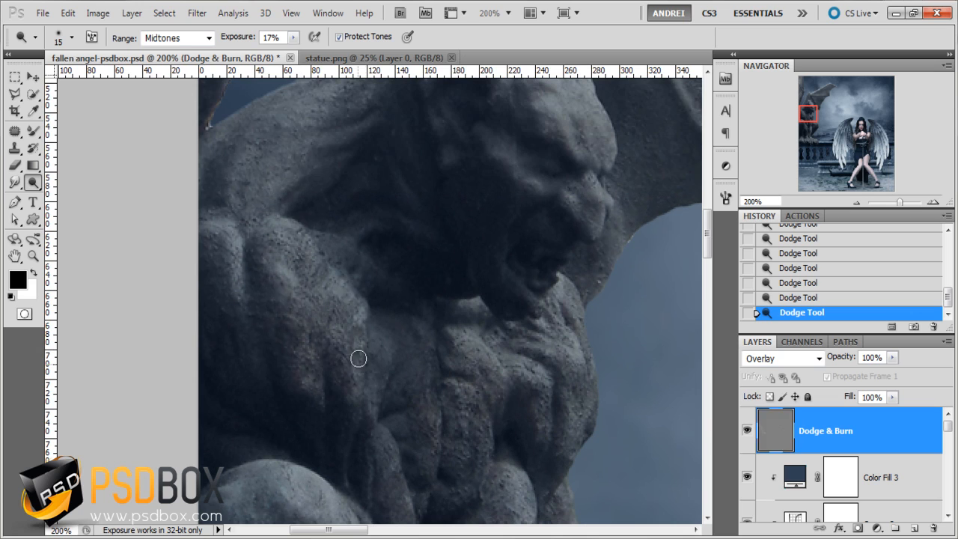
- Dodge highlights along the gargoyle's ear and across its face
left_click_drag(386, 261, 391, 385)
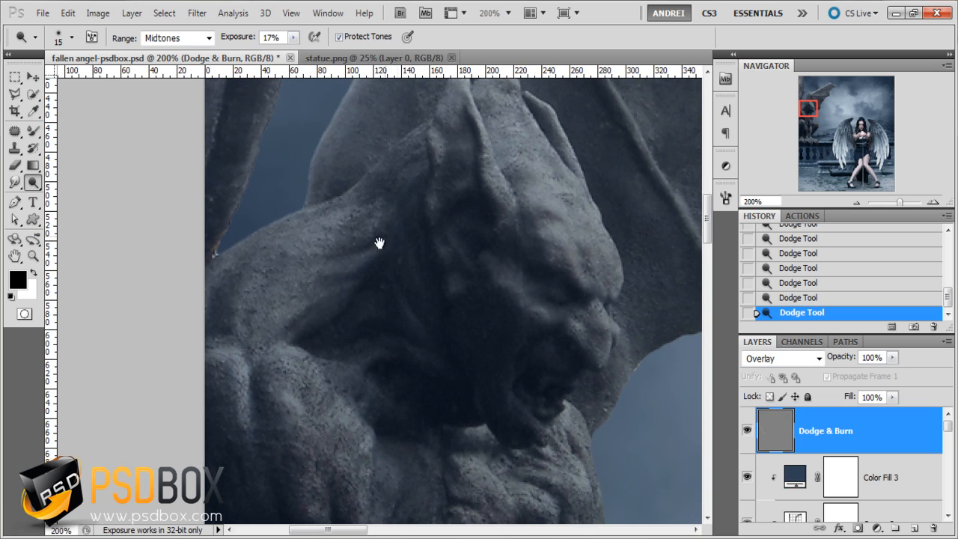
left_click_drag(374, 242, 355, 317)
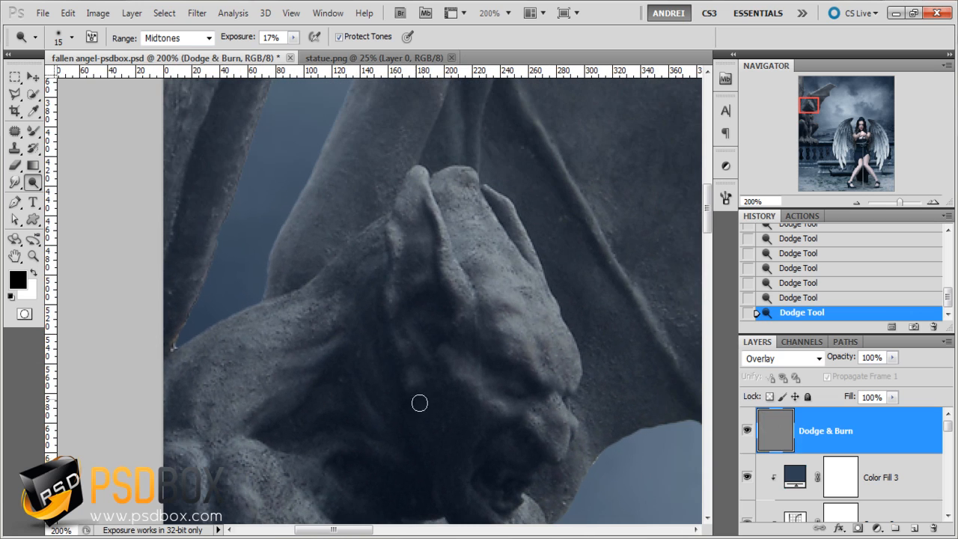
left_click_drag(433, 196, 448, 267)
left_click_drag(500, 379, 434, 301)
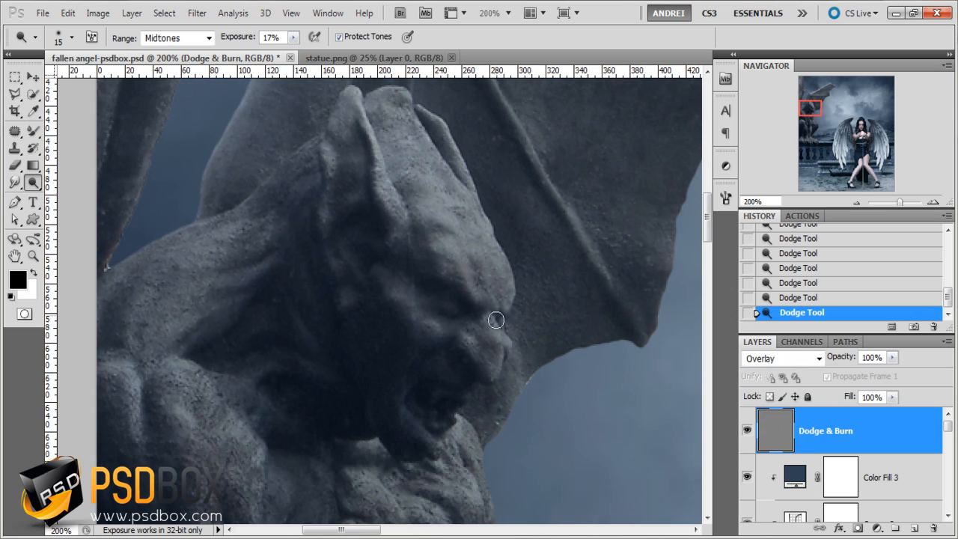
- Dodge the diagonal rib and the upper bones of the gargoyle's wing
scroll(482, 282, "up", 3)
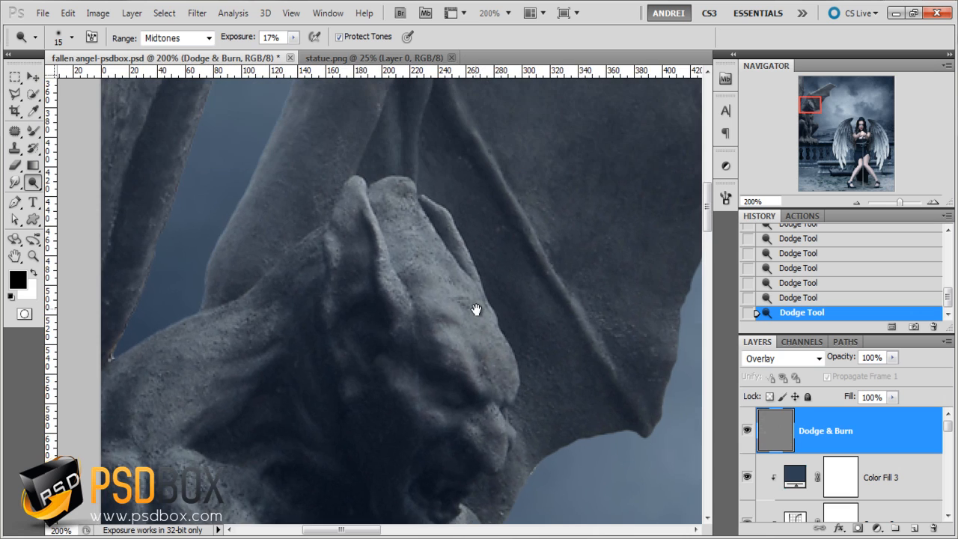
left_click_drag(545, 303, 496, 386)
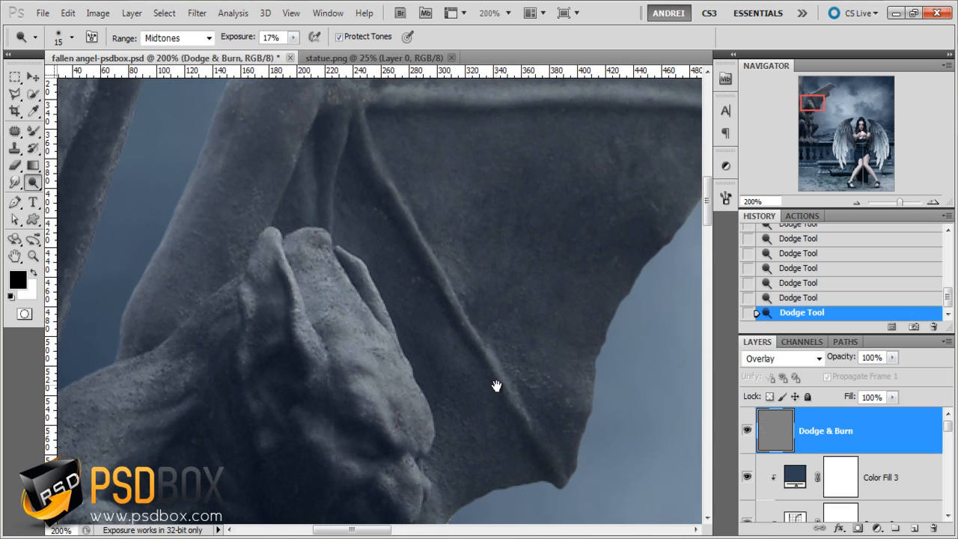
mouse_move(385, 141)
left_mouse_down()
mouse_move(398, 220)
mouse_move(490, 360)
mouse_move(428, 243)
mouse_move(539, 443)
left_mouse_up()
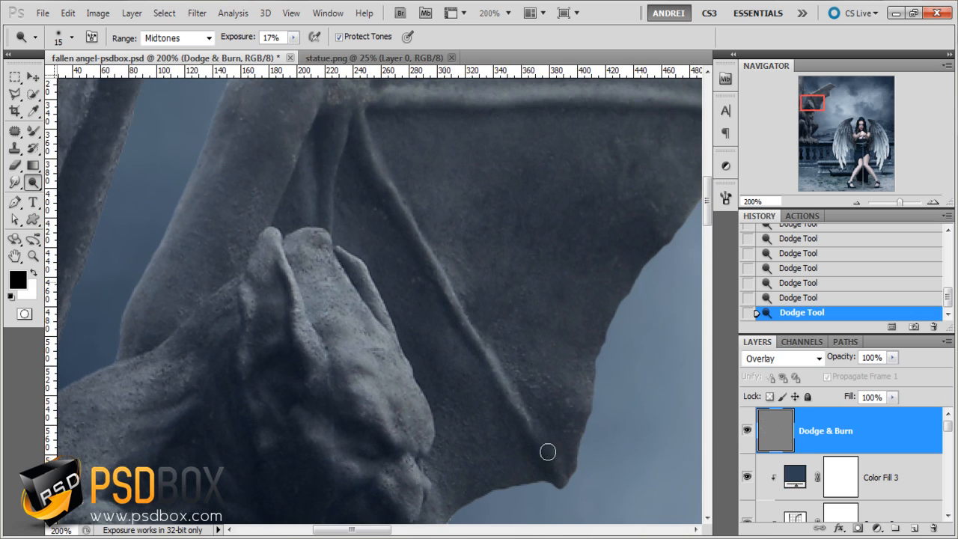
scroll(529, 381, "up", 4)
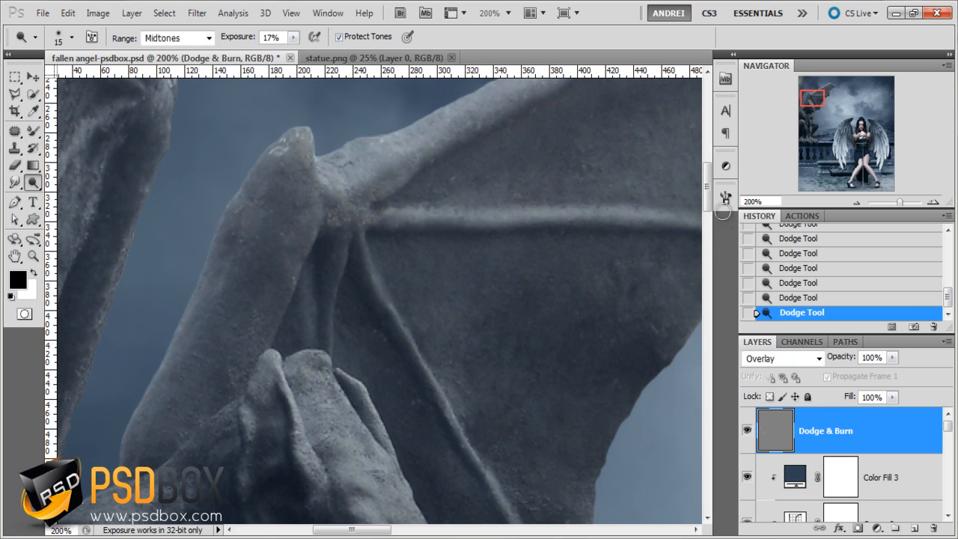
mouse_move(388, 205)
left_mouse_down()
mouse_move(347, 268)
mouse_move(287, 327)
left_mouse_up()
mouse_move(622, 105)
left_mouse_down()
mouse_move(391, 225)
mouse_move(479, 166)
left_mouse_up()
left_click_drag(310, 342, 439, 199)
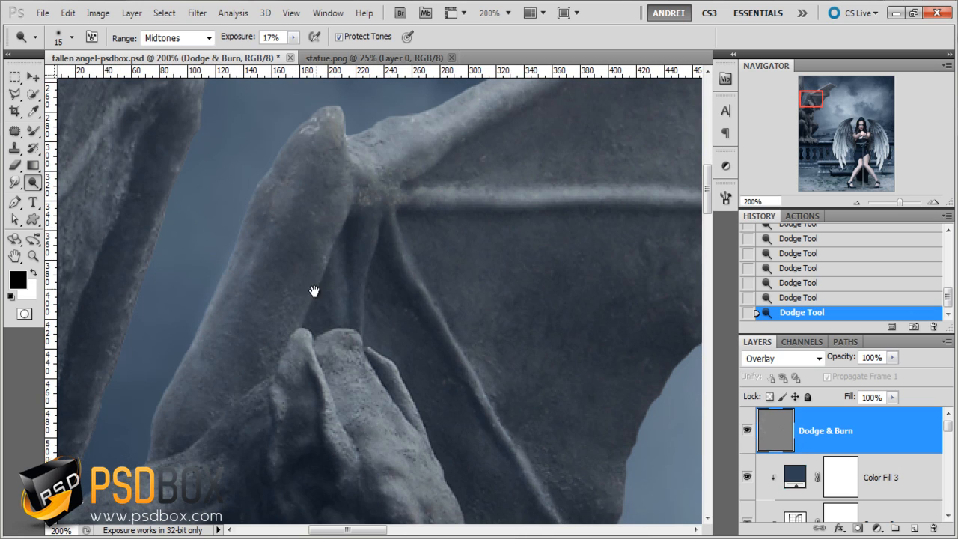
left_click_drag(313, 291, 413, 390)
left_click_drag(286, 316, 291, 210)
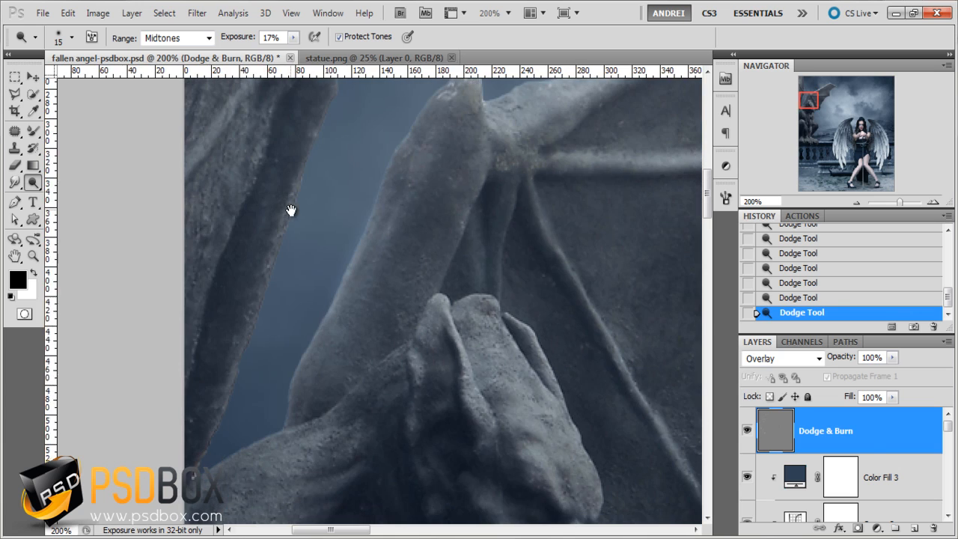
- Dodge the raised muscle highlights on the gargoyle's chest and abdomen
left_click_drag(321, 449, 298, 169)
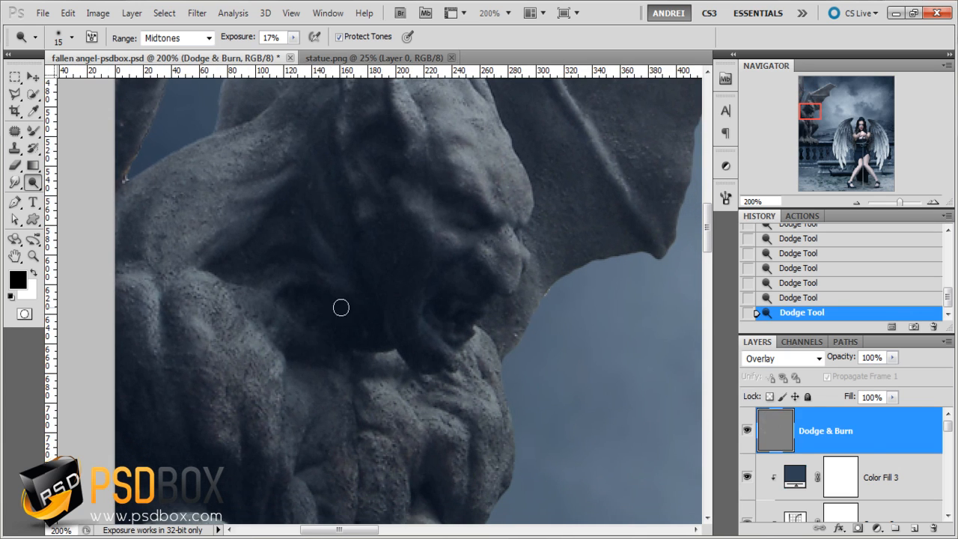
left_click_drag(427, 372, 391, 331)
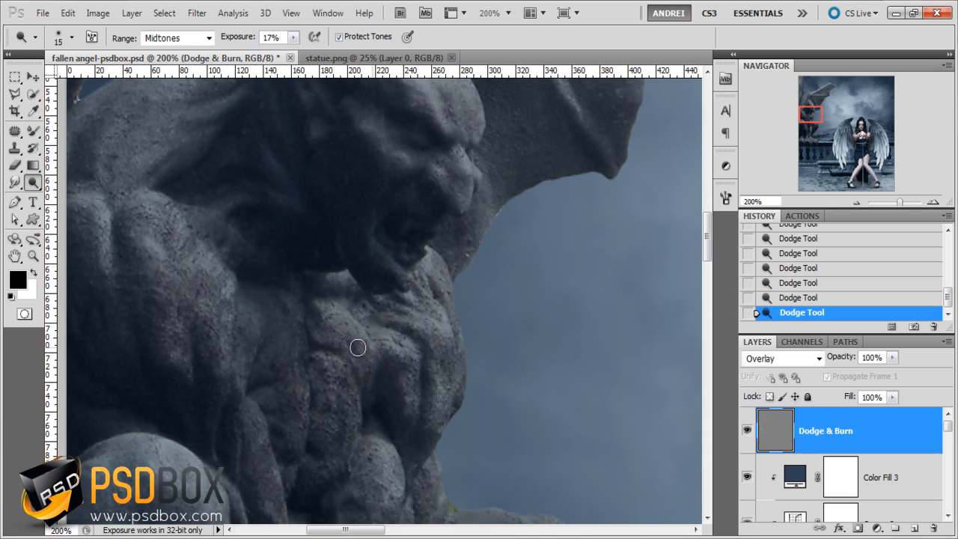
left_click_drag(343, 377, 344, 342)
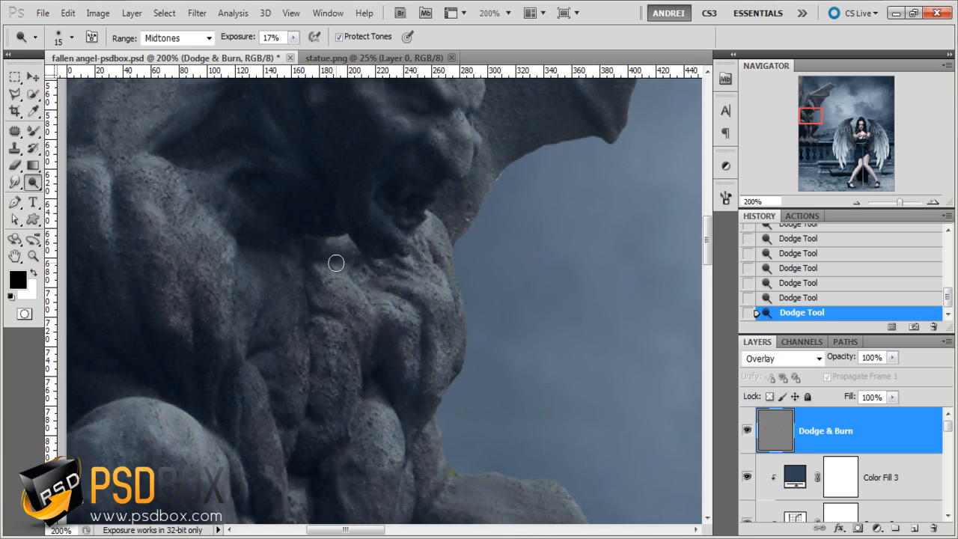
left_click_drag(381, 389, 379, 260)
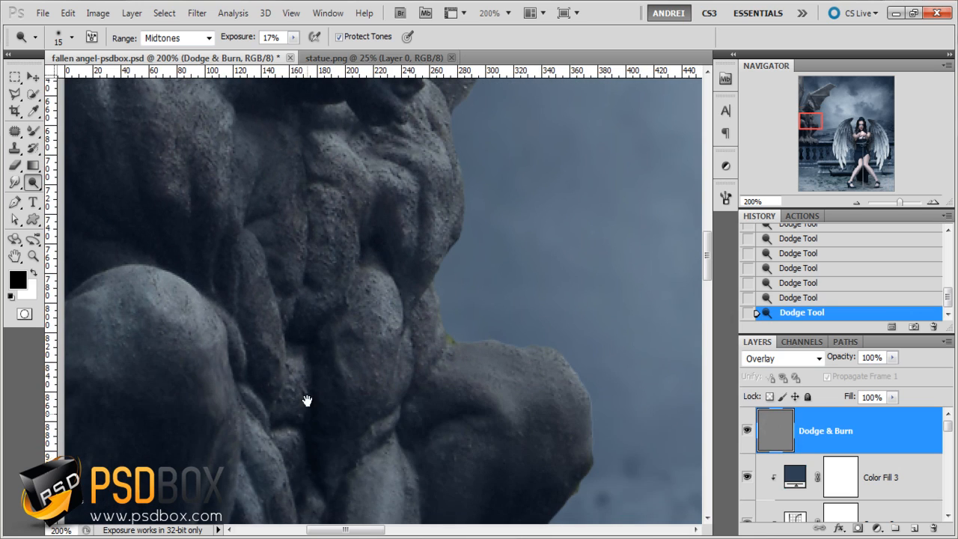
left_click_drag(306, 398, 304, 300)
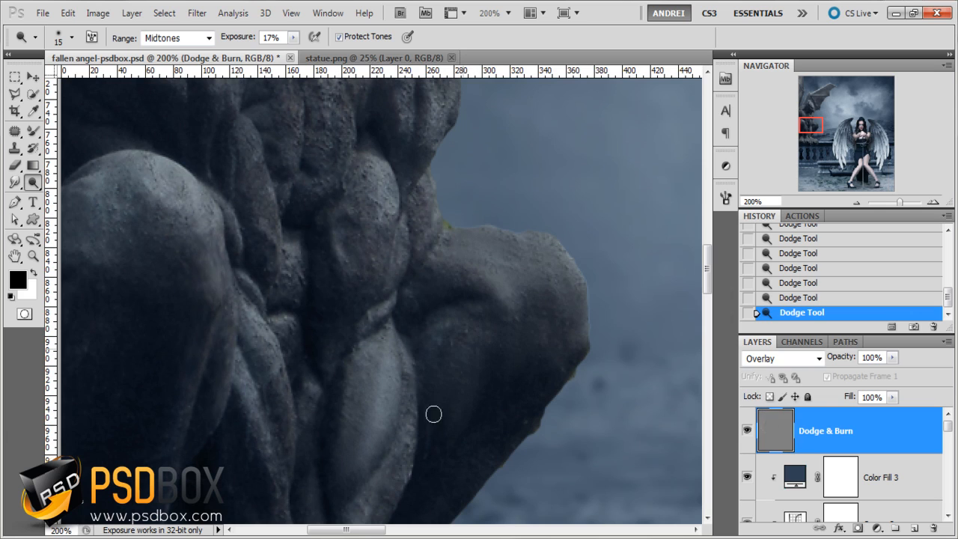
- Try brightening the gargoyle's far thigh with a 56 px Dodge brush, and step back in the history
right_click(484, 397)
left_click_drag(512, 330, 539, 333)
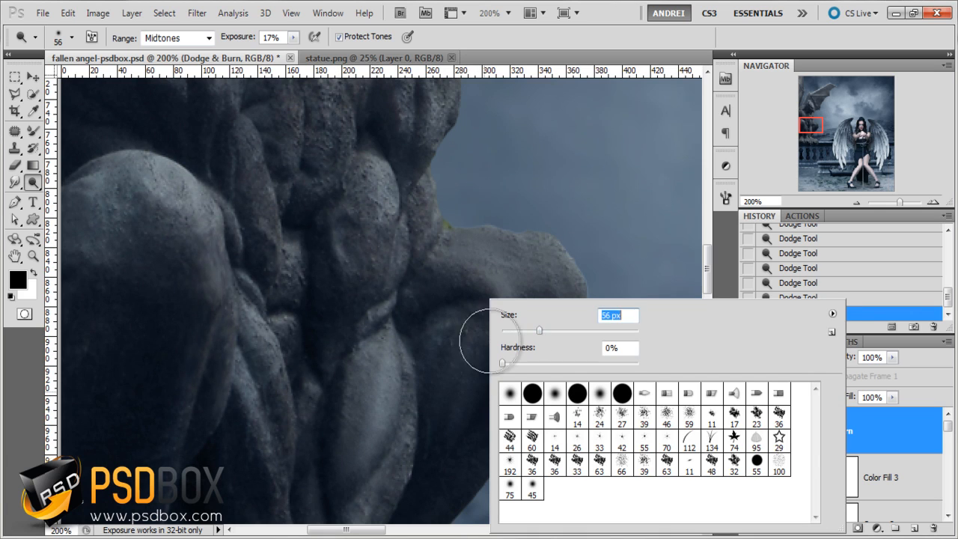
left_click(455, 338)
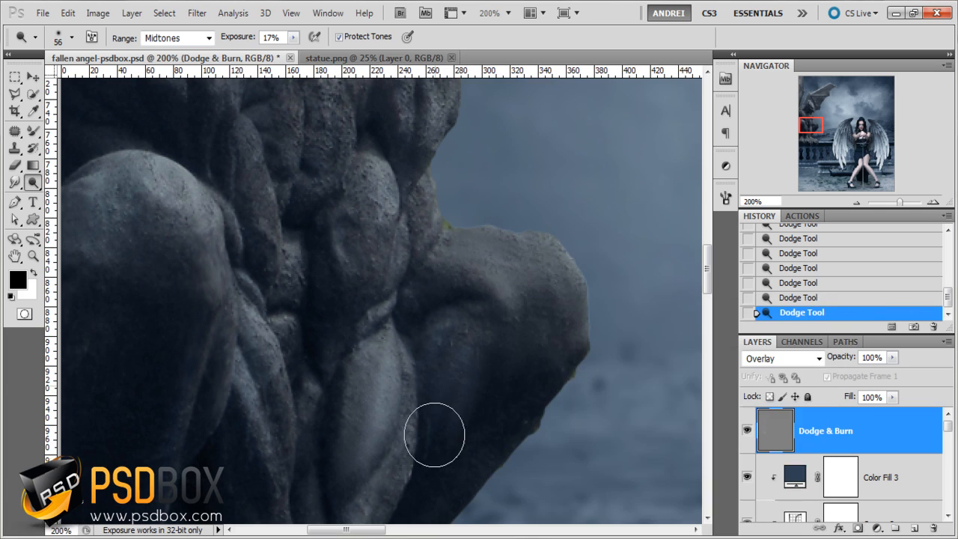
scroll(822, 283, "up", 1)
left_click(804, 297)
- Dodge the gargoyle's far thigh with a smaller brush, and refine its knee with a 17 px brush
right_click(503, 304)
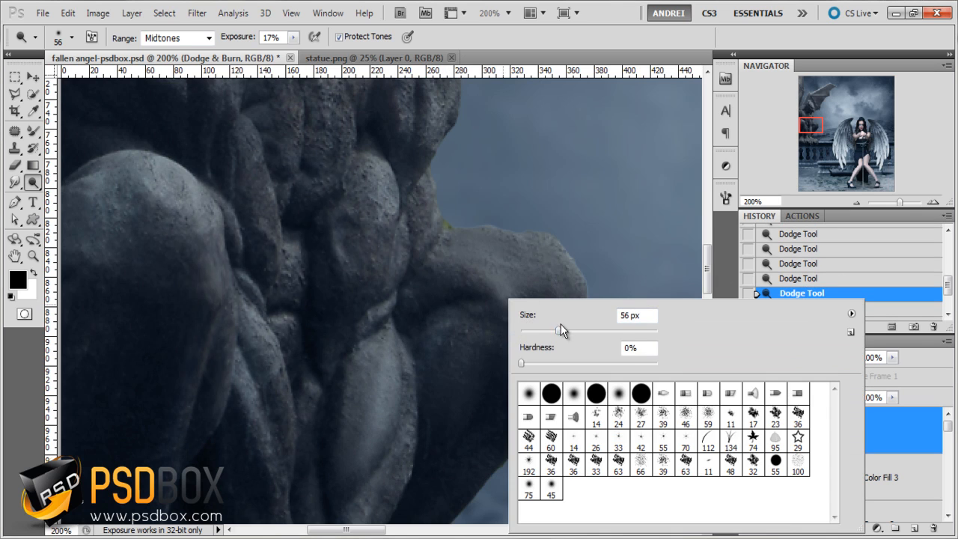
left_click_drag(562, 330, 544, 330)
left_click_drag(461, 328, 480, 323)
right_click(516, 285)
left_click_drag(558, 317, 540, 317)
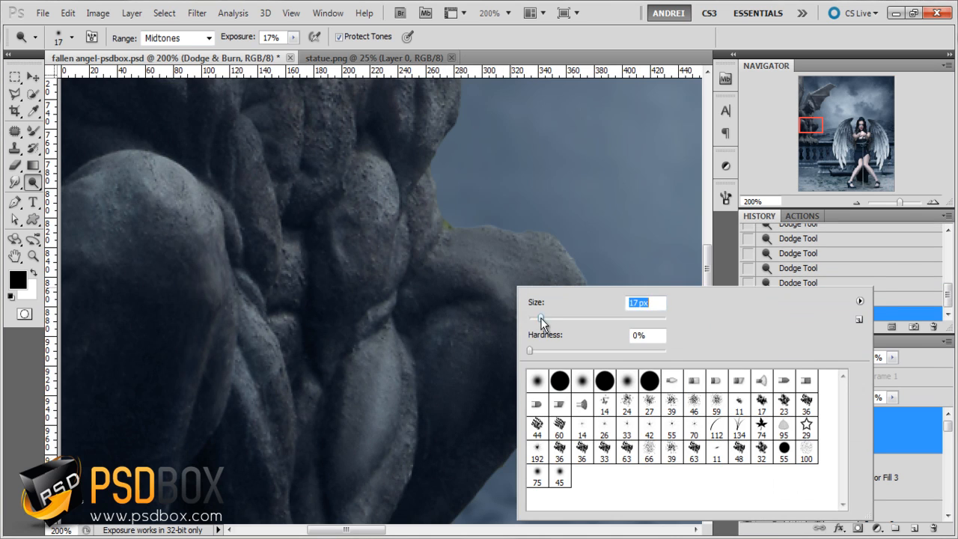
left_click(511, 314)
scroll(507, 299, "down", 2)
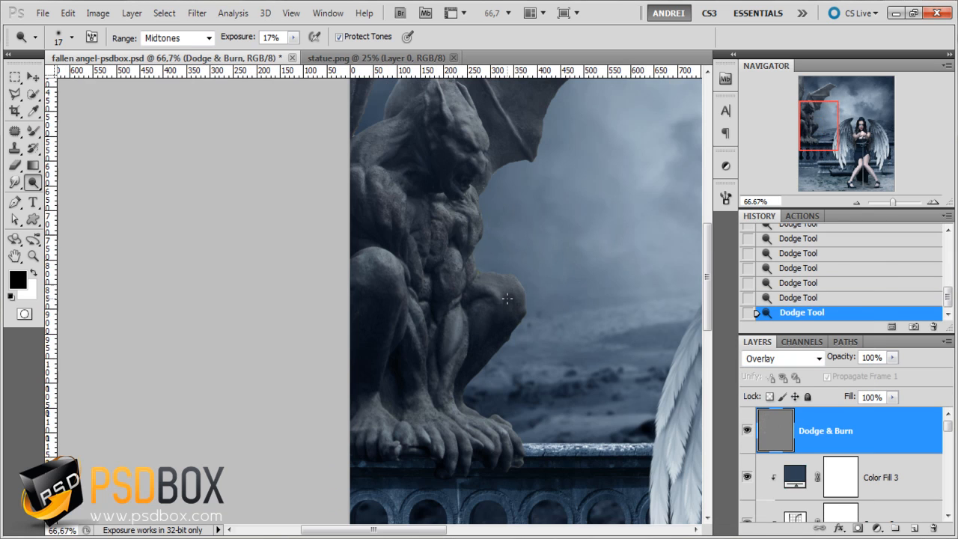
- Compare the gargoyle with and without the Dodge & Burn layer, and step back one dodge stroke in the history
left_click(746, 428)
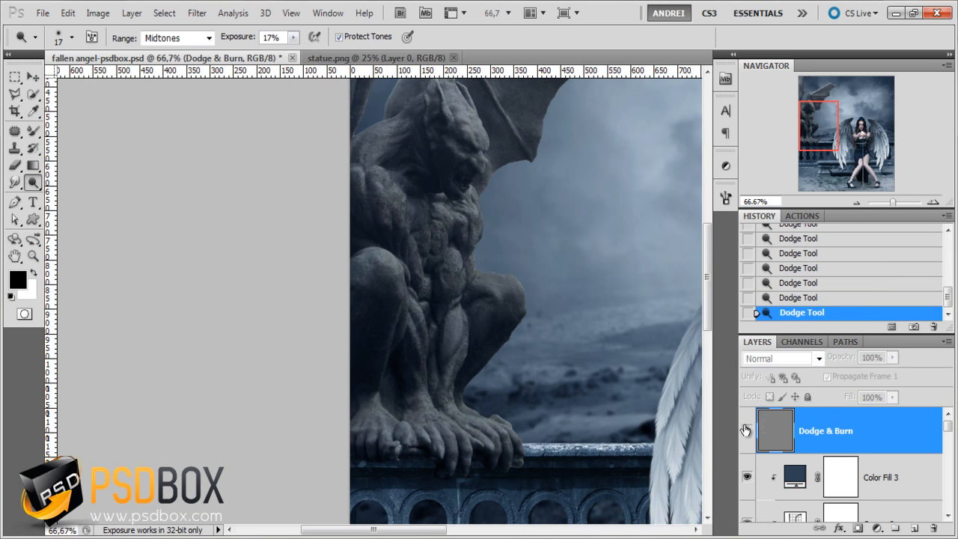
left_click(746, 428)
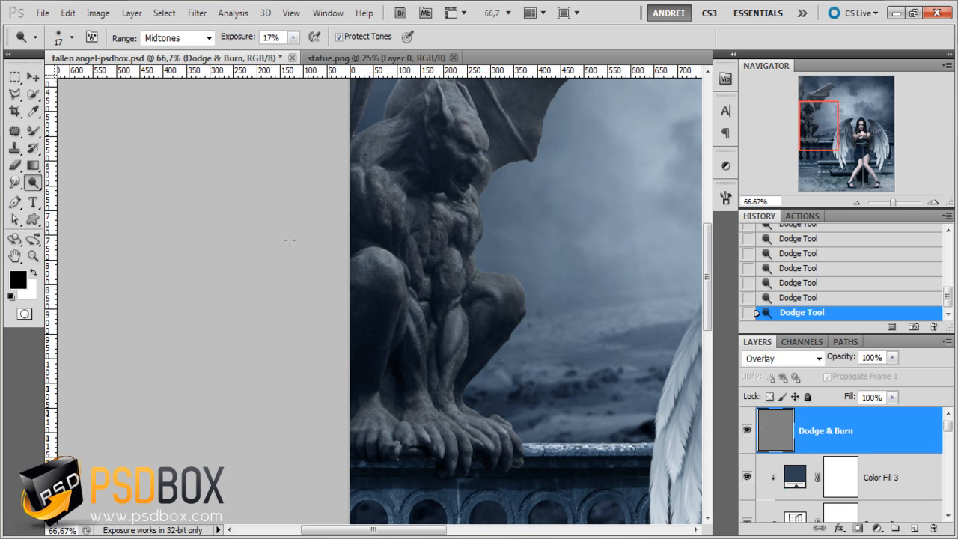
key("z")
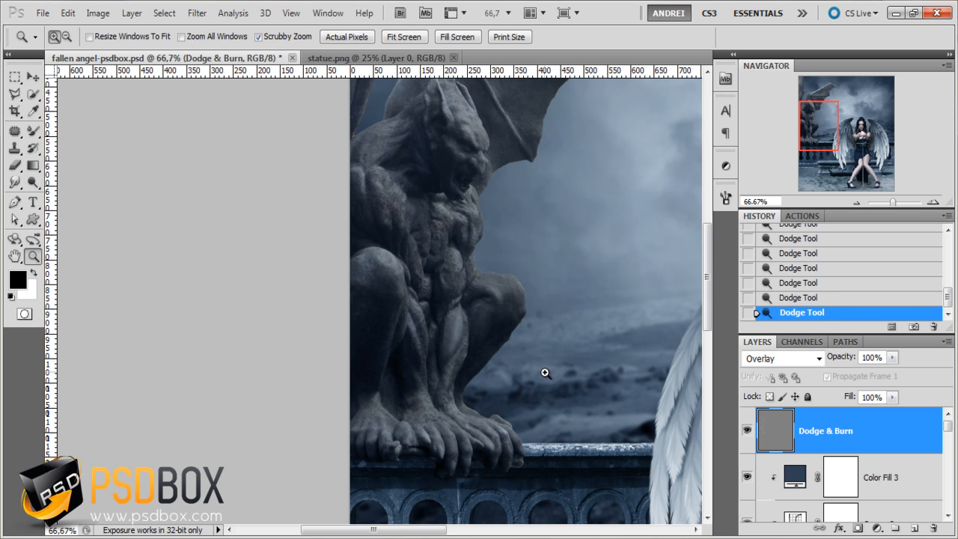
left_click(800, 298)
- Dodge the fabric folds around the waist of the woman's black dress with a 10 px brush at 17% exposure
left_click_drag(491, 431, 220, 235)
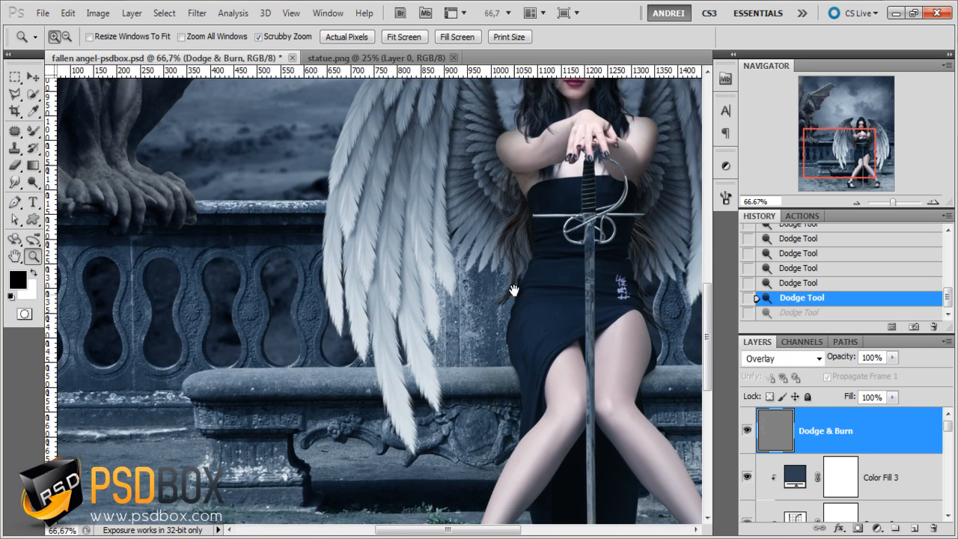
left_click_drag(513, 291, 398, 383)
left_click(473, 377)
left_click(467, 368)
left_click(467, 367)
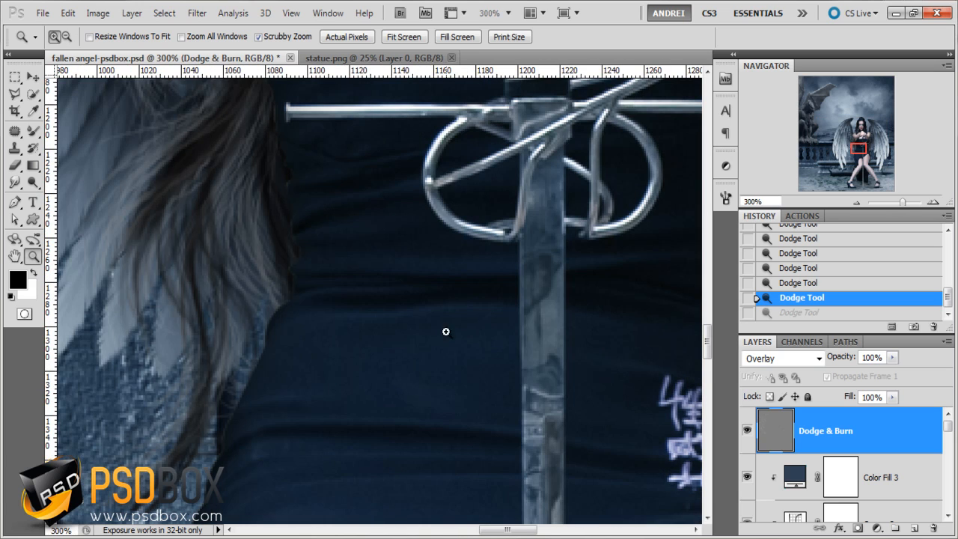
left_click(33, 182)
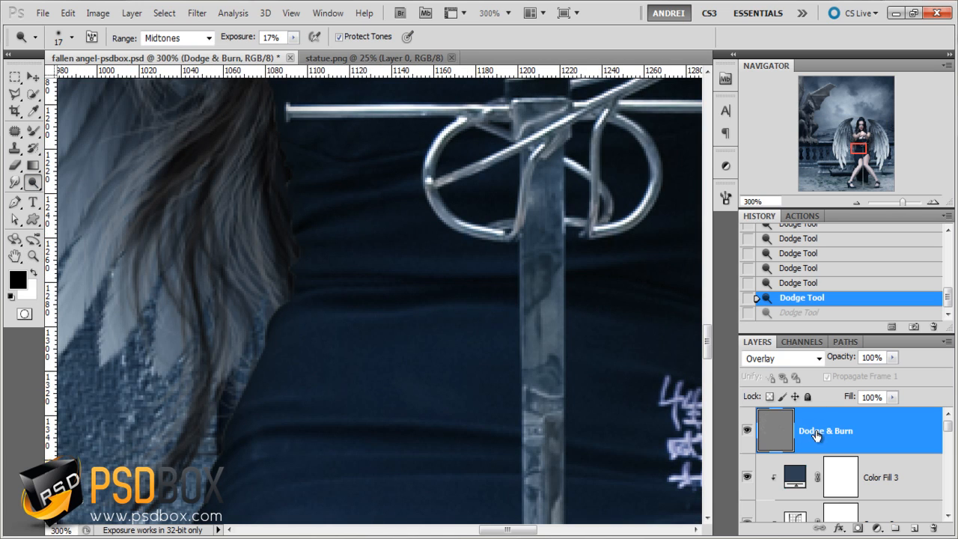
right_click(419, 262)
left_click(434, 295)
left_click(837, 429)
left_click_drag(506, 268, 503, 269)
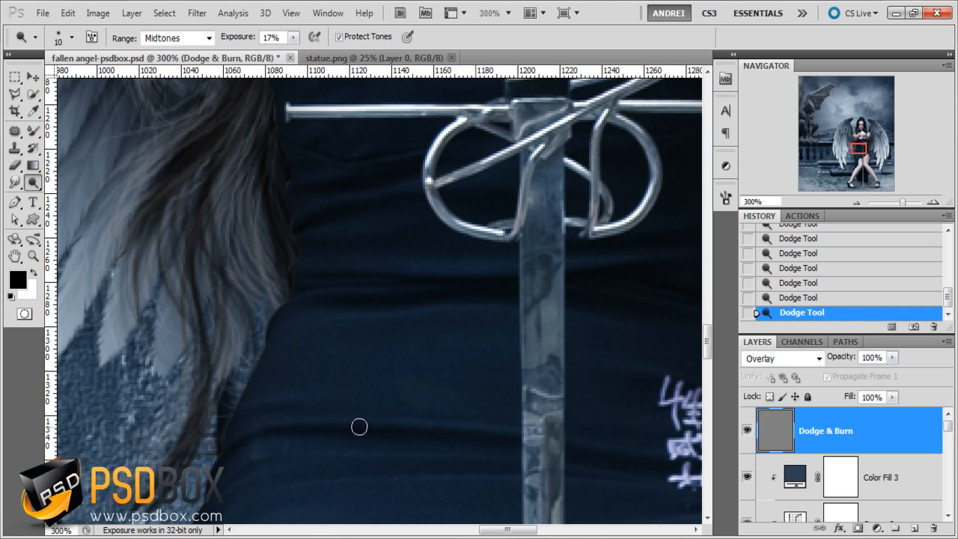
- Dodge the folds over the hips and along the skirt of the woman's dress
left_click_drag(593, 468, 441, 415)
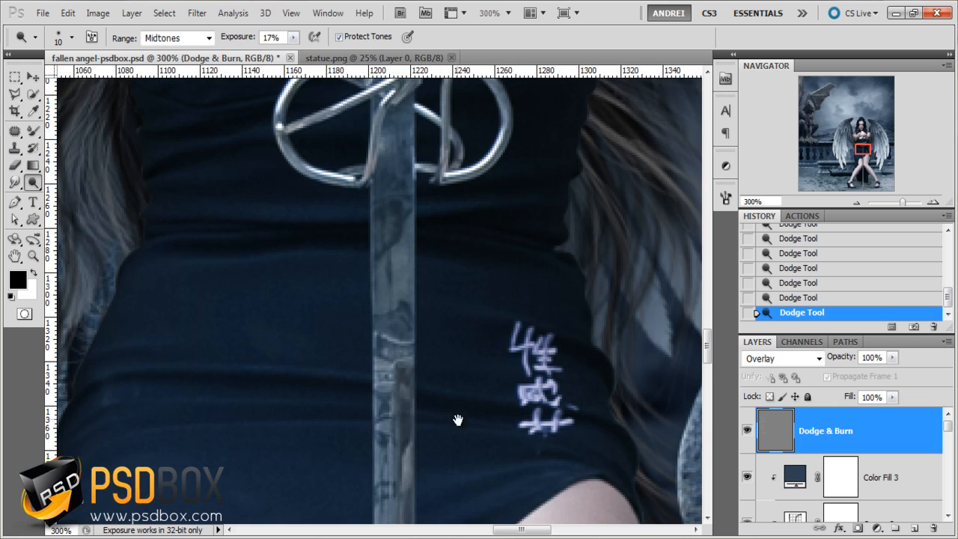
left_click_drag(350, 425, 464, 79)
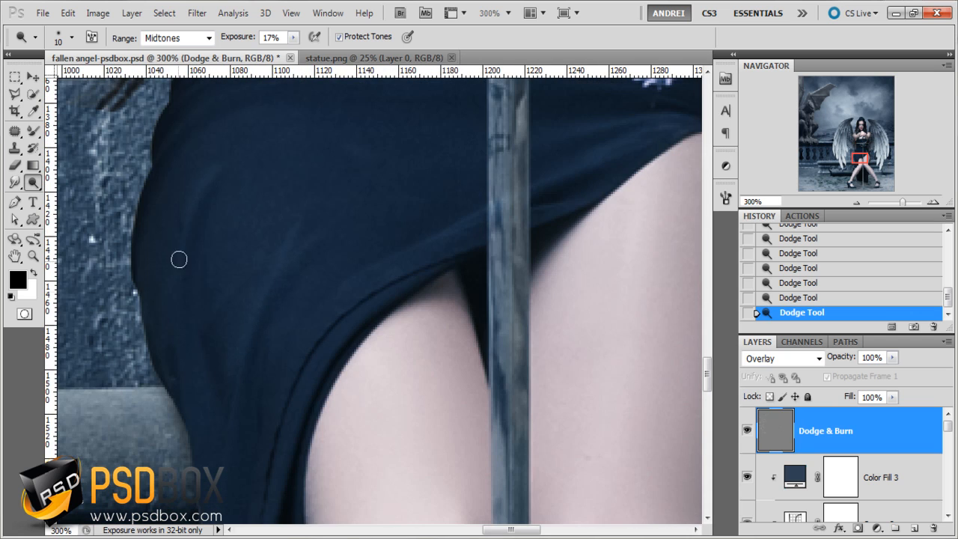
scroll(240, 404, "down", 3)
left_click_drag(269, 449, 432, 274)
scroll(388, 271, "down", 1)
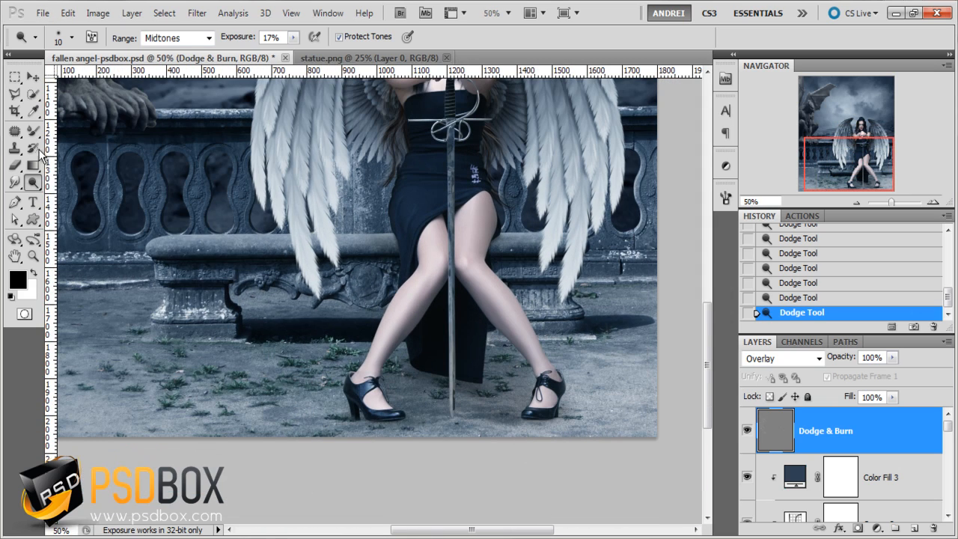
- Burn the lower part of the scene with a soft 494 px Burn brush at 13% exposure in the midtones
left_click_drag(32, 182, 75, 195)
right_click(408, 266)
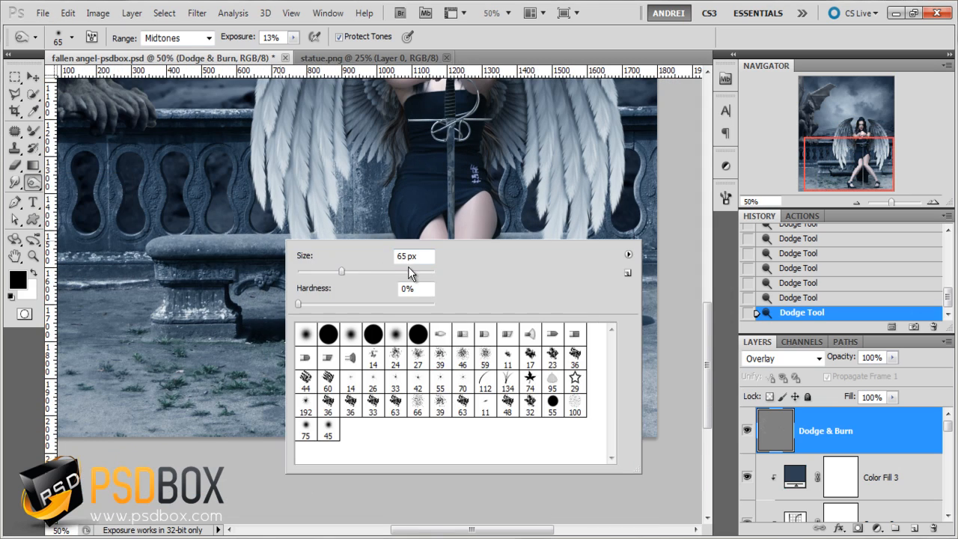
left_click(420, 272)
left_click(868, 446)
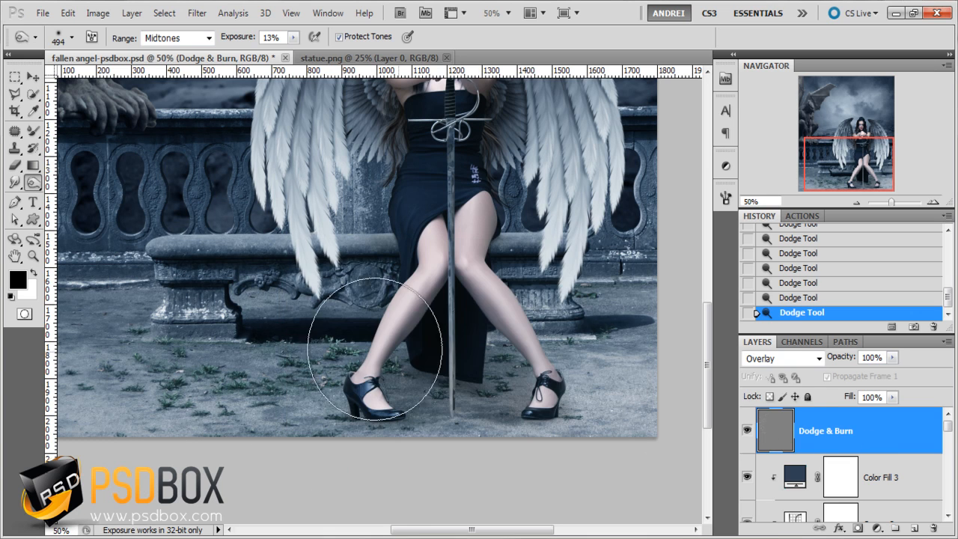
scroll(333, 337, "down", 2)
mouse_move(275, 470)
left_mouse_down()
mouse_move(195, 471)
mouse_move(274, 477)
mouse_move(232, 470)
left_mouse_up()
left_click_drag(277, 477, 242, 483)
left_click_drag(217, 464, 254, 485)
mouse_move(533, 497)
left_mouse_down()
mouse_move(557, 475)
mouse_move(522, 474)
mouse_move(515, 463)
mouse_move(509, 483)
mouse_move(536, 458)
left_mouse_up()
- Burn the shadows on the gargoyle's head and chest with a 24 px brush at 13% exposure
mouse_move(349, 475)
left_mouse_down()
mouse_move(355, 457)
mouse_move(299, 451)
left_mouse_up()
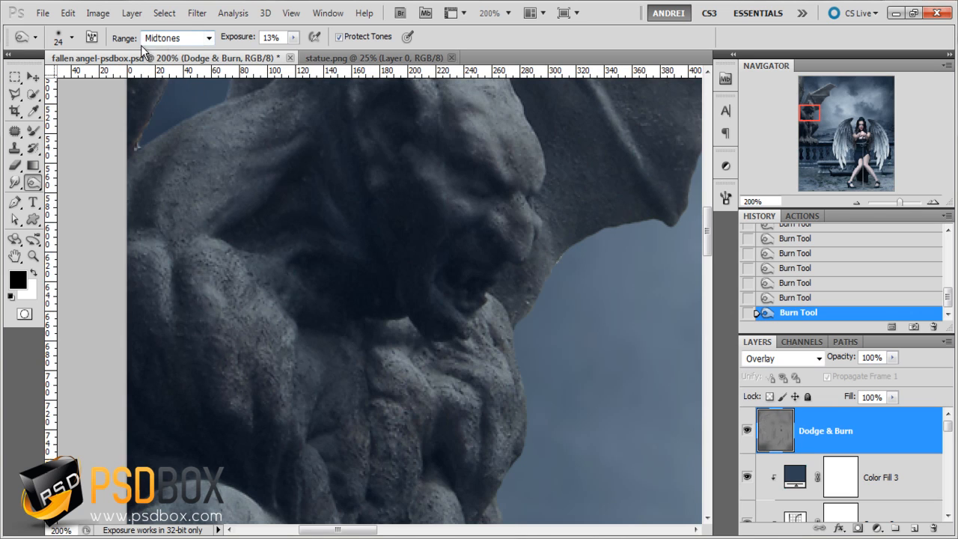
left_click(295, 37)
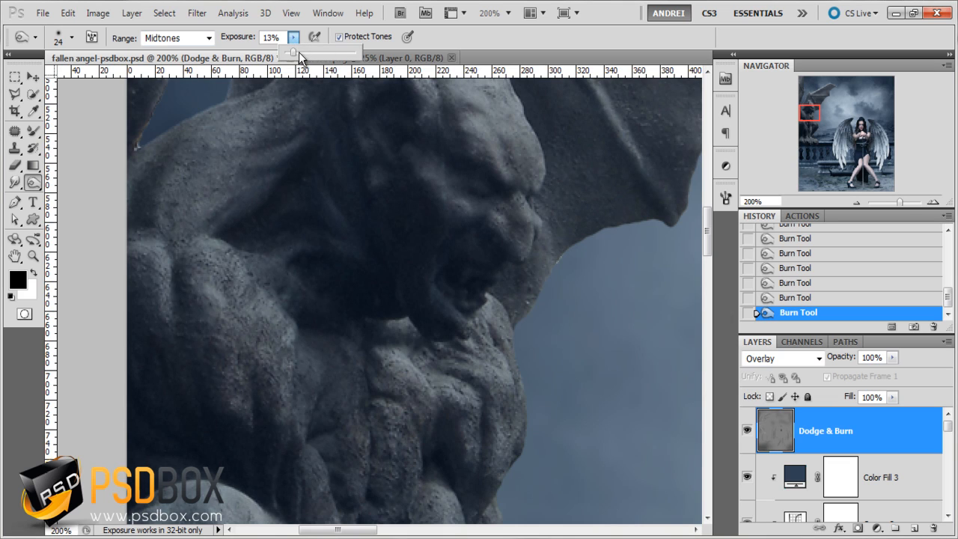
left_click(462, 44)
key("space")
left_click_drag(497, 357, 490, 237)
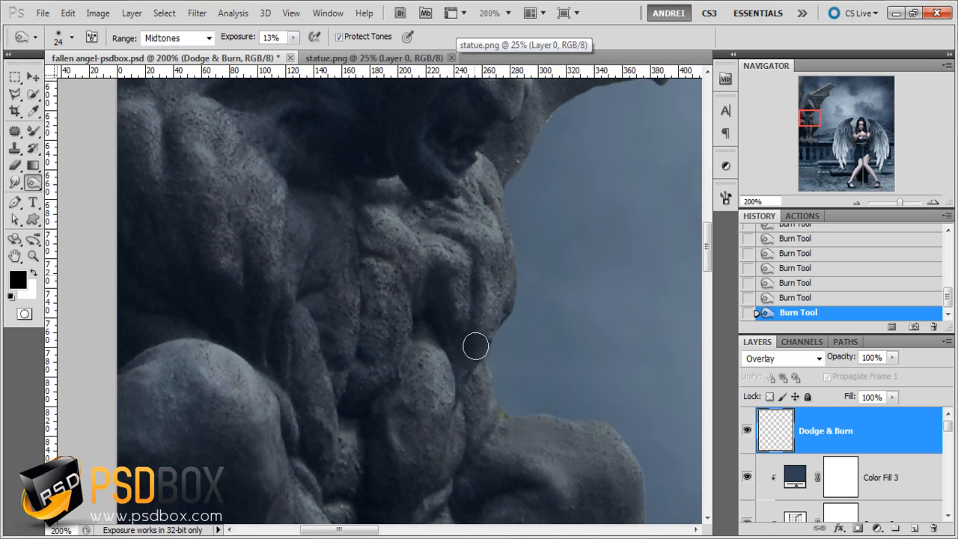
- Burn the shadows between the muscles of the gargoyle's legs and down to its feet
key("space")
left_click_drag(364, 398, 366, 252)
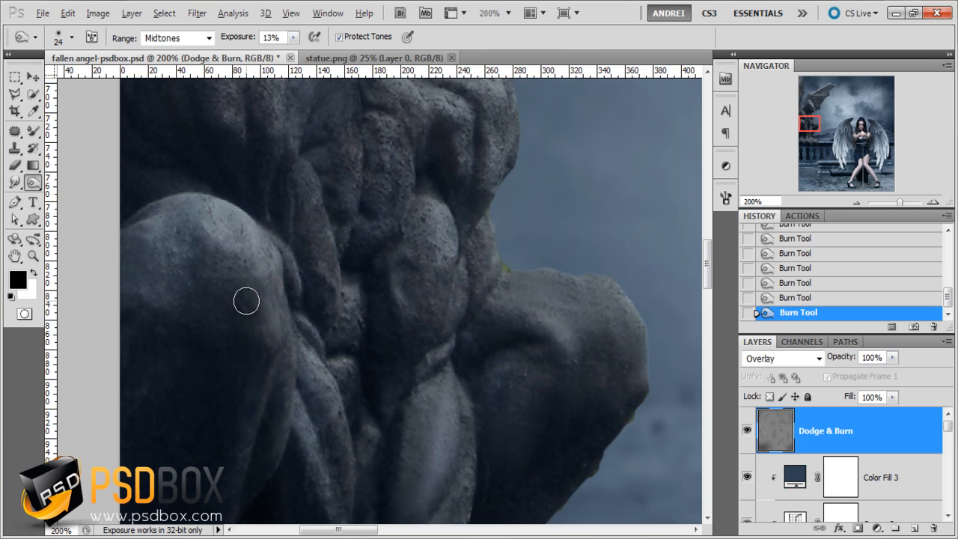
scroll(332, 354, "down", 2)
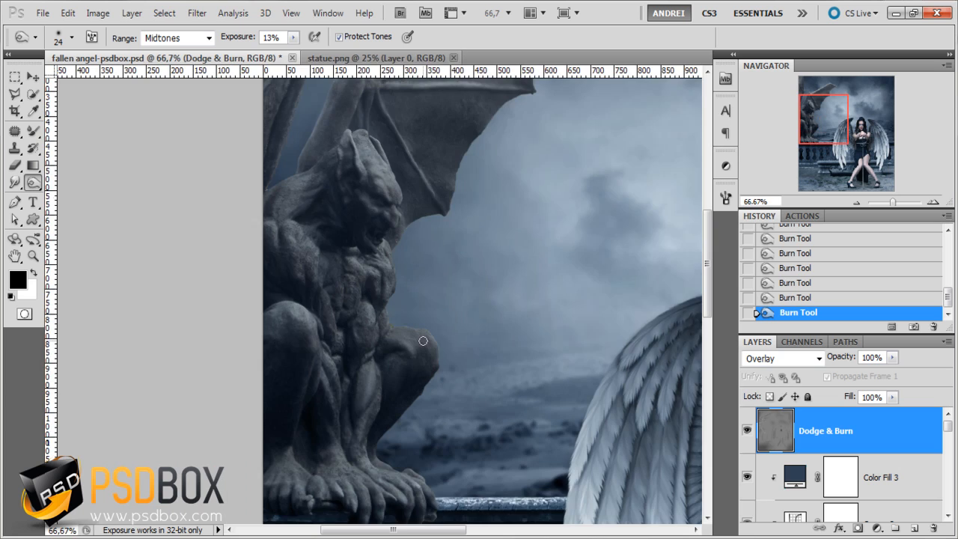
scroll(423, 341, "up", 1)
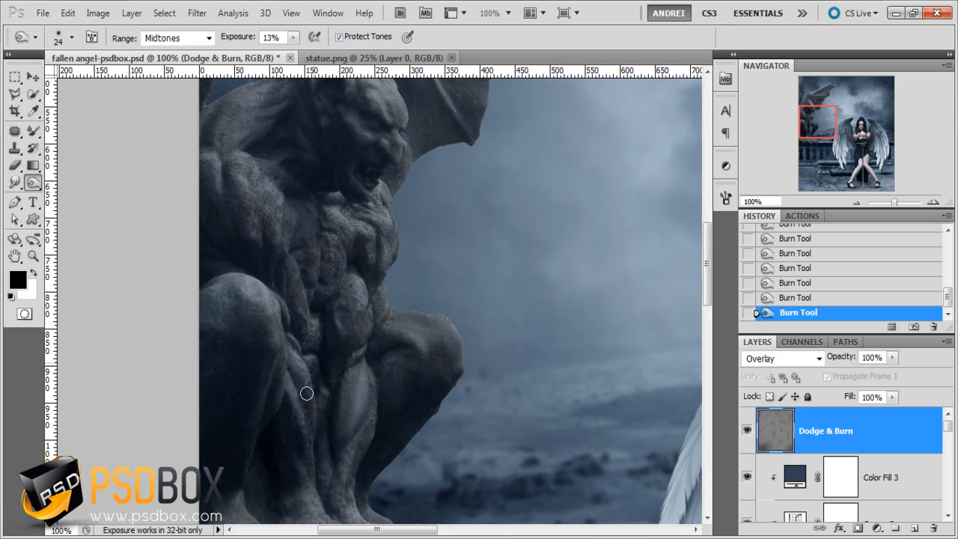
left_click_drag(347, 449, 349, 336)
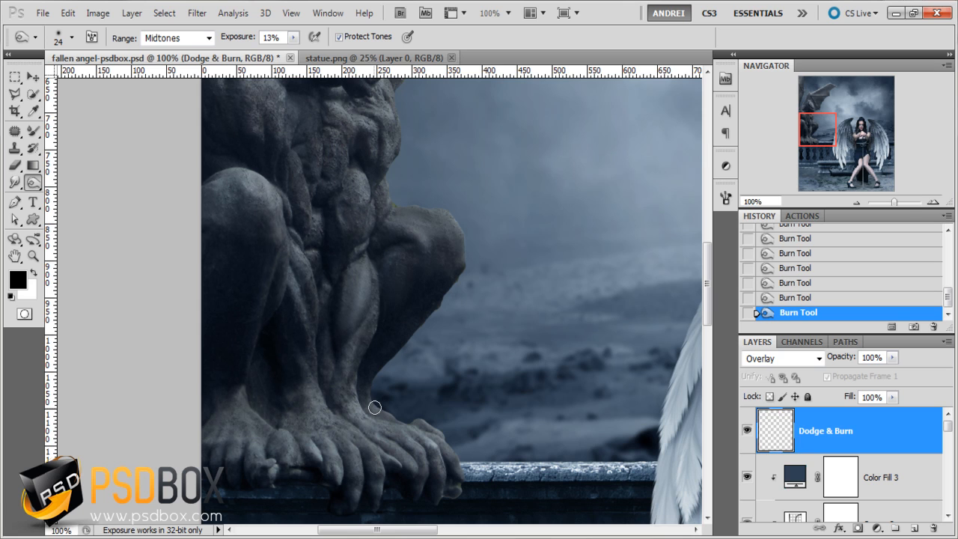
- Add a Photo Filter adjustment layer above the Dodge & Burn layer
key("ctrl+minus")
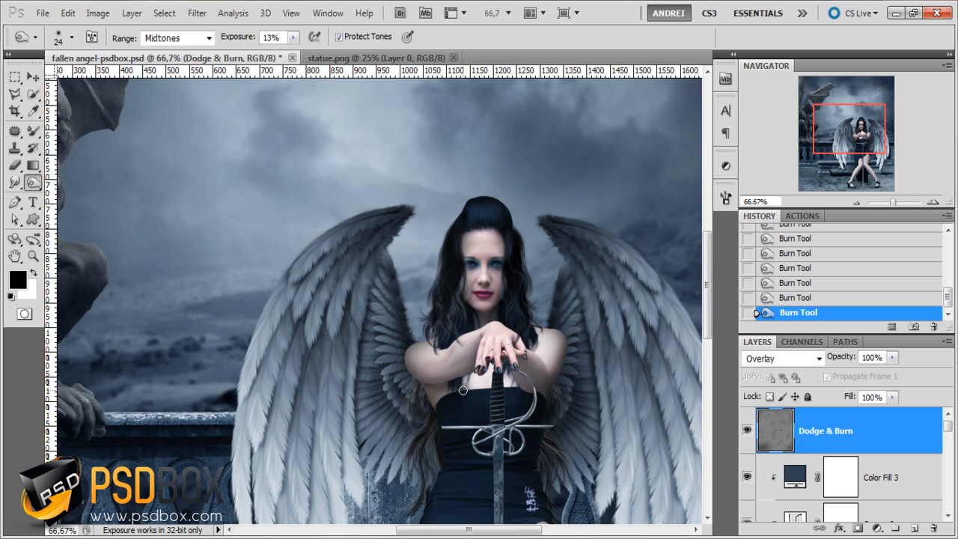
key("ctrl+minus")
key("ctrl+minus")
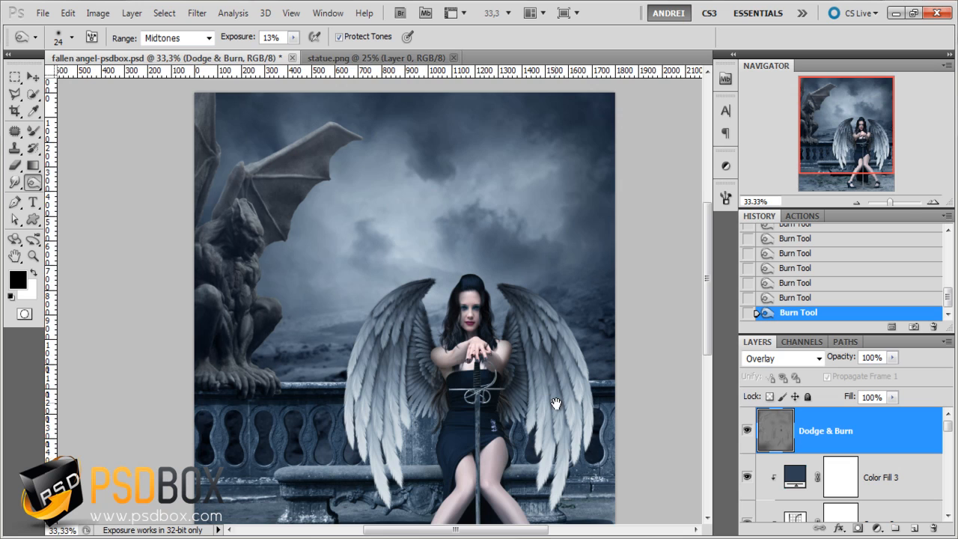
left_click_drag(555, 404, 537, 343)
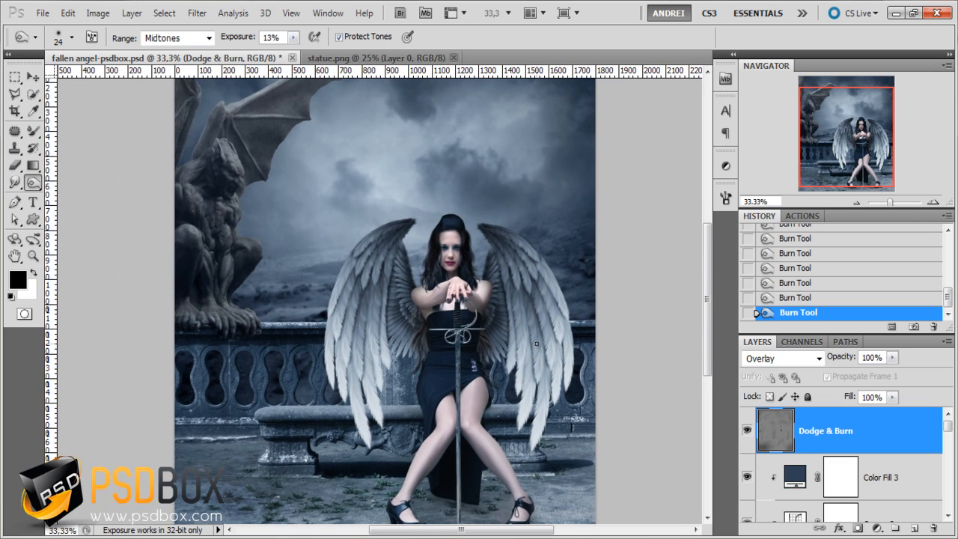
left_click(877, 529)
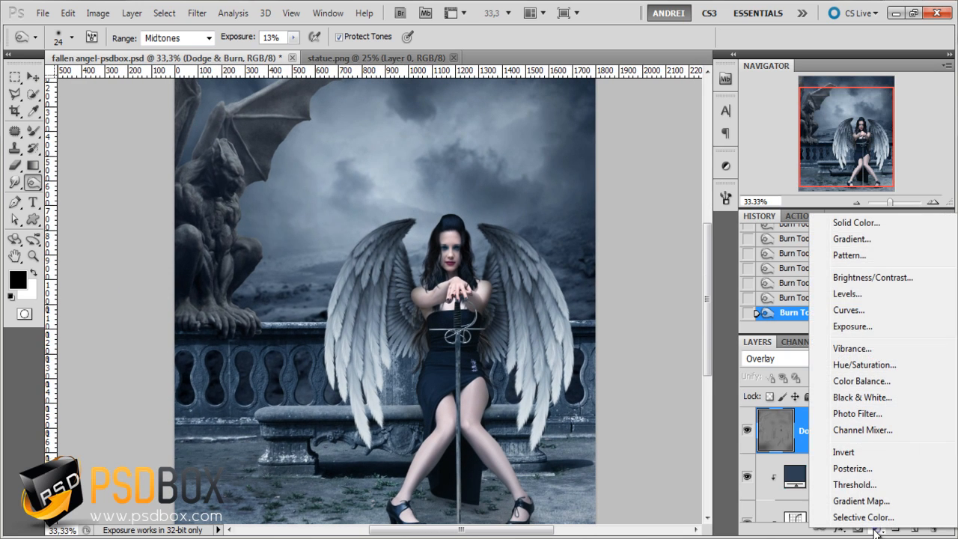
left_click(868, 414)
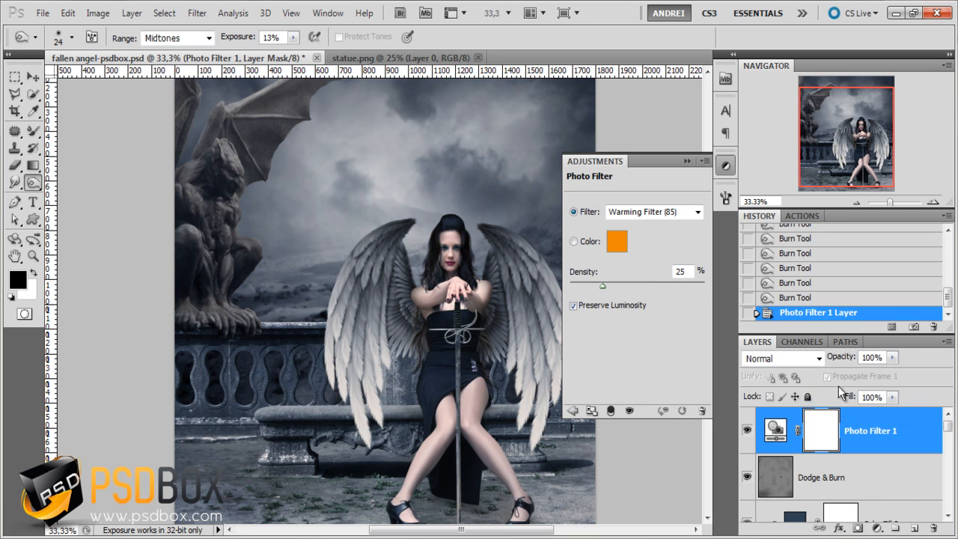
- Set the photo filter's color to the bright blue #029cff
left_click(621, 241)
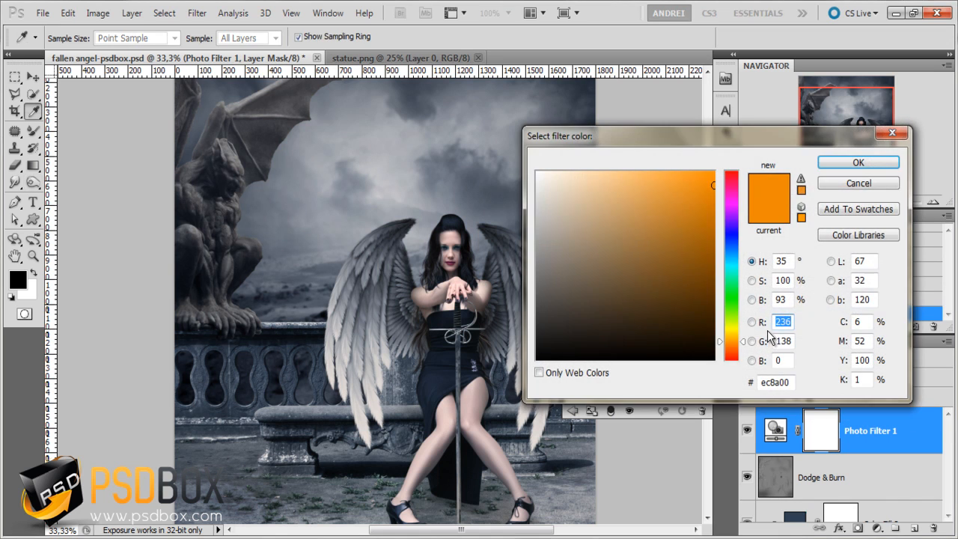
left_click_drag(792, 382, 715, 383)
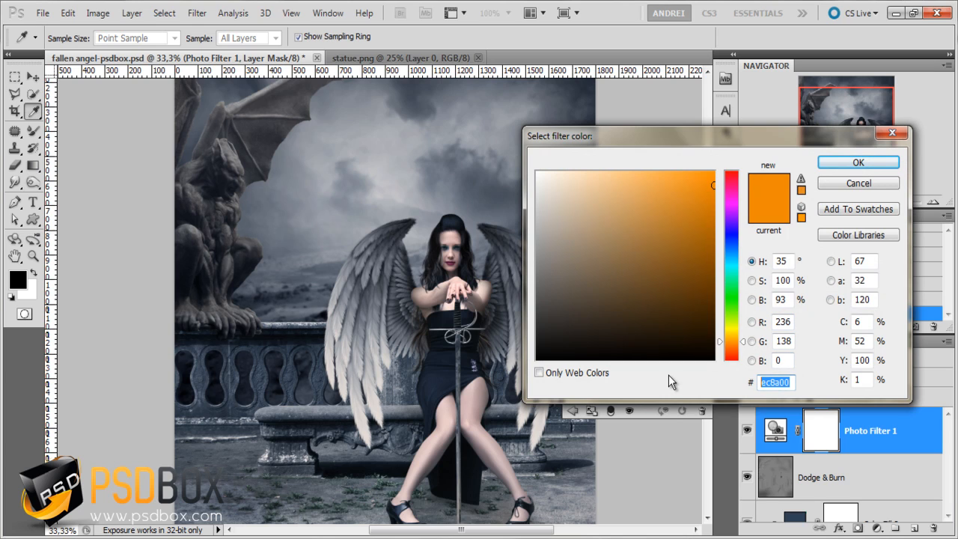
type("029")
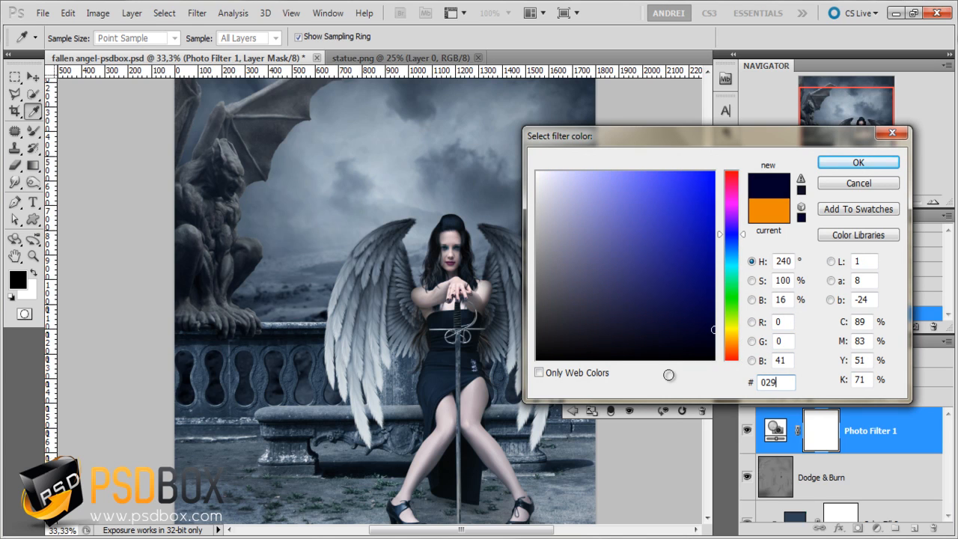
type("cff")
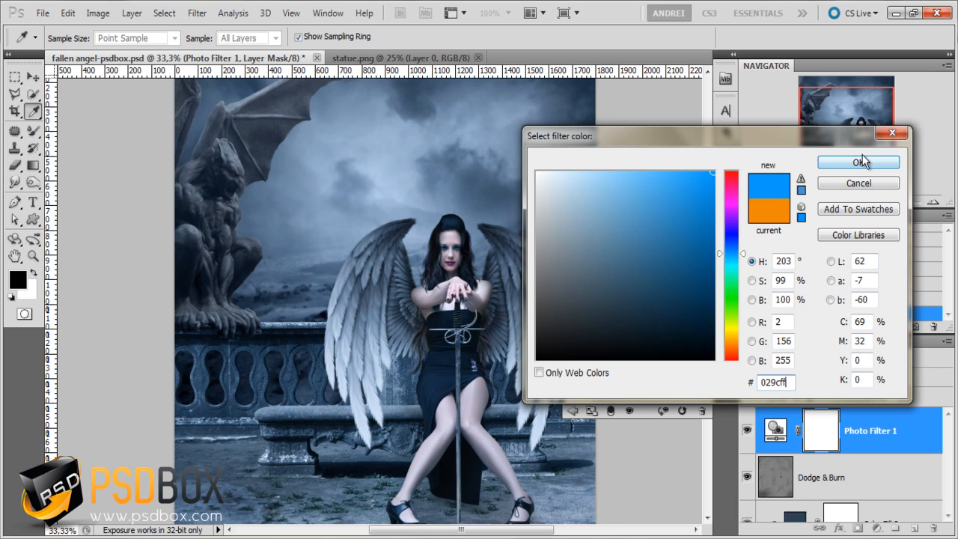
left_click(858, 161)
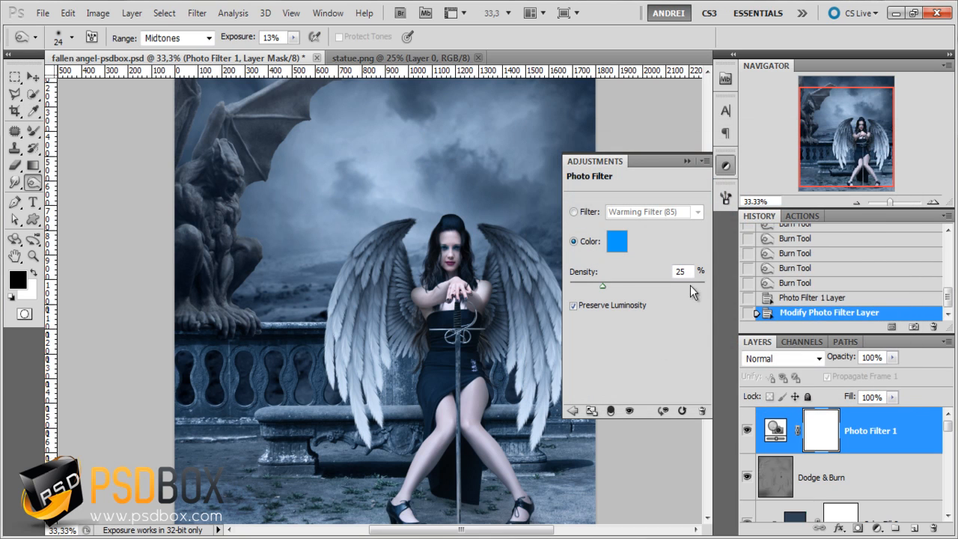
- Set the Photo Filter layer's blend mode to Soft Light and its opacity to 47%
left_click(778, 360)
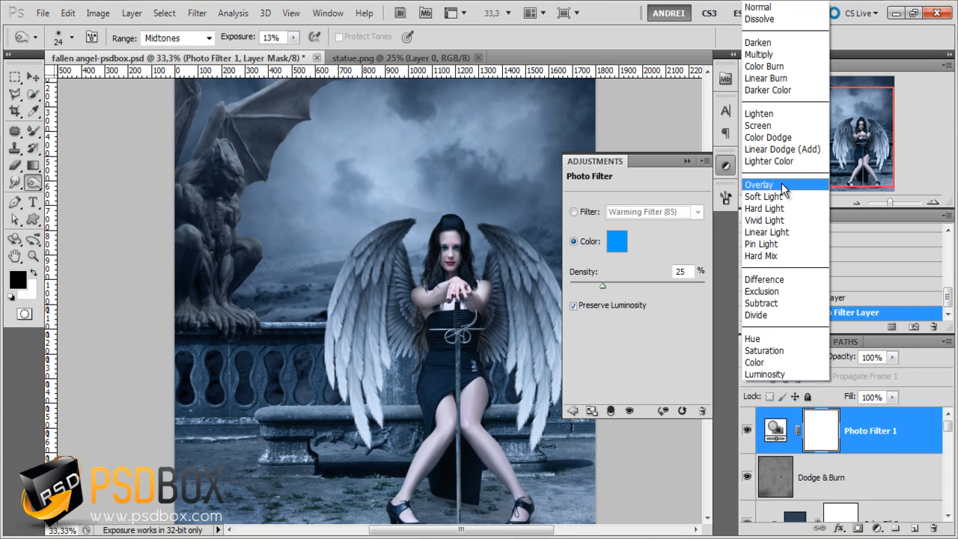
left_click(783, 197)
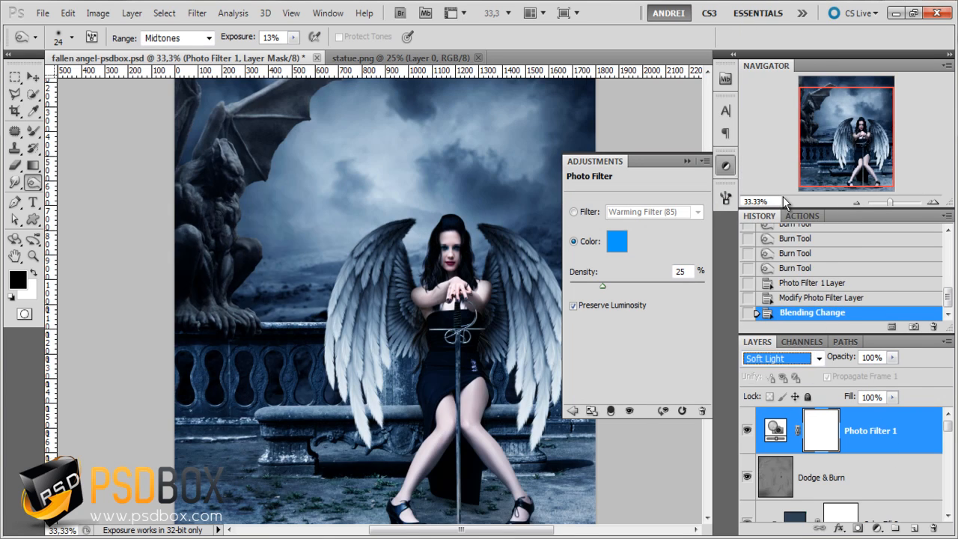
left_click(686, 156)
left_click(893, 357)
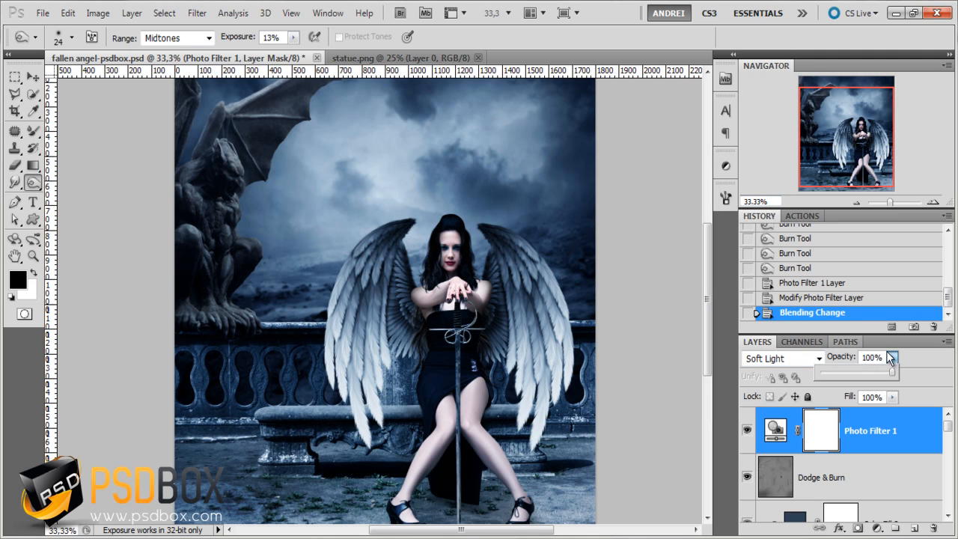
left_click_drag(890, 373, 855, 376)
- Set the photo filter's density to 64%
double_click(775, 430)
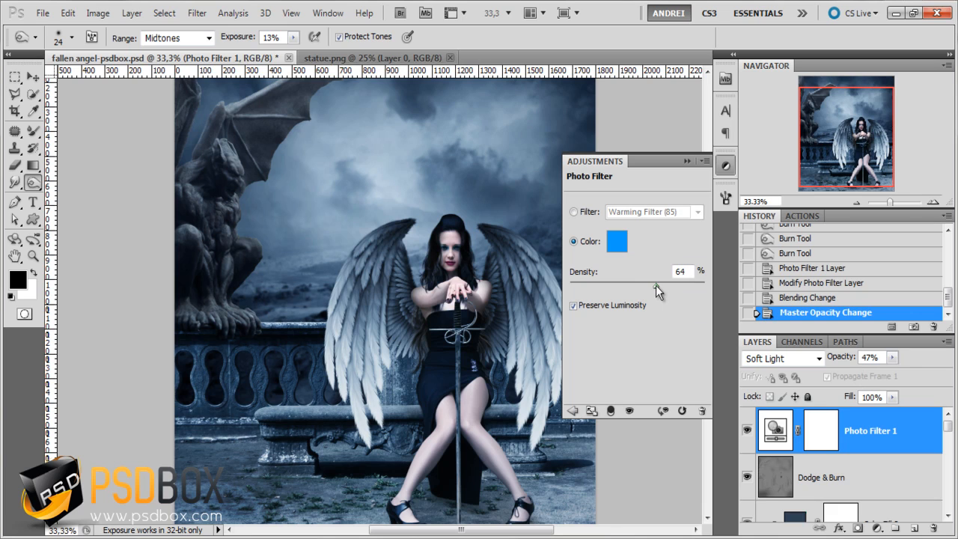
left_click(655, 285)
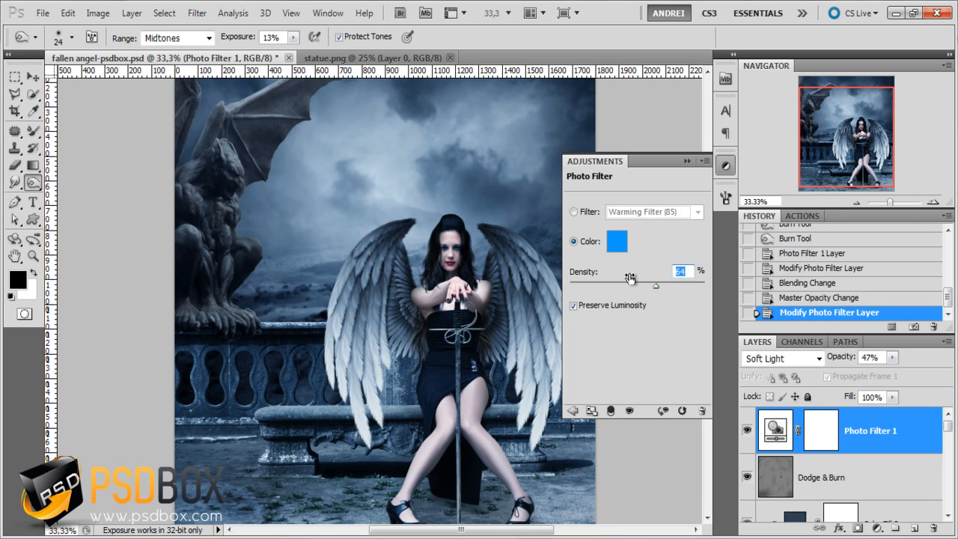
left_click(688, 161)
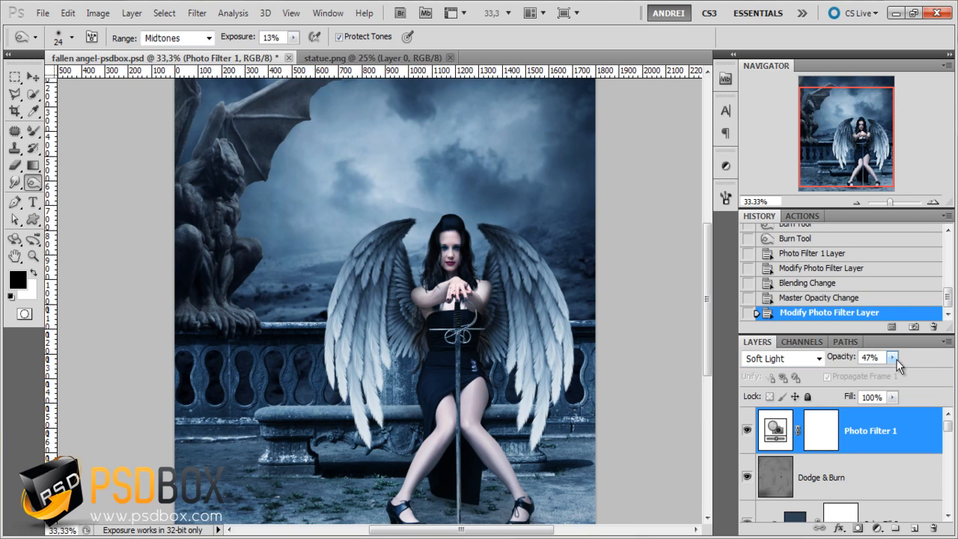
- Set the Photo Filter layer's opacity to 30% and select its layer mask
left_click(891, 358)
left_click_drag(884, 358, 816, 349)
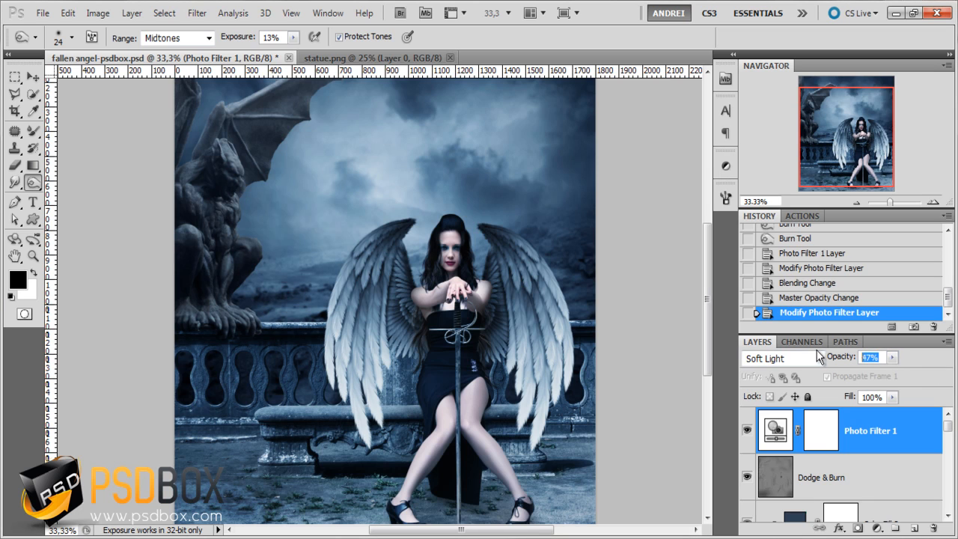
type("30")
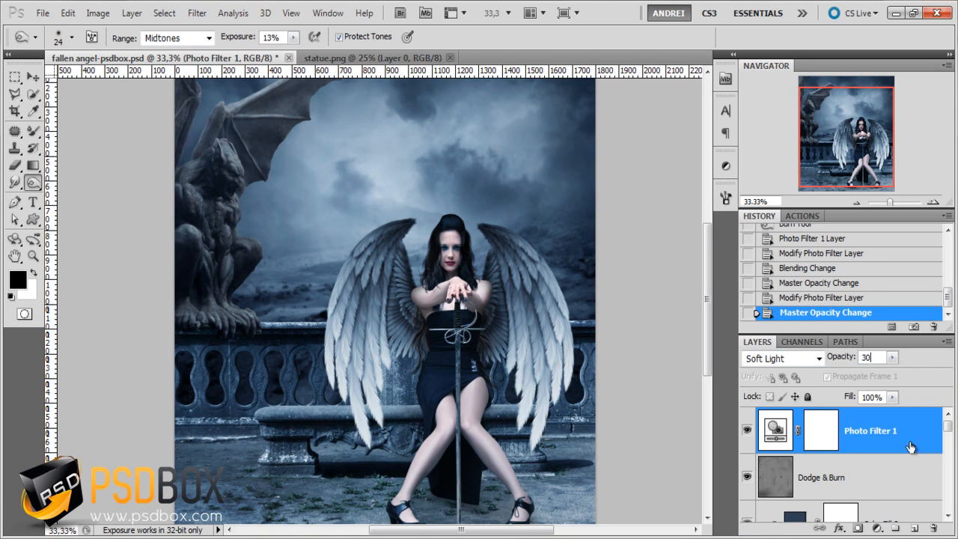
left_click(901, 472)
left_click(821, 434)
- Compare the composite with and without the photo filter, and review the whole image with the Rectangular Marquee tool active
left_click(747, 432)
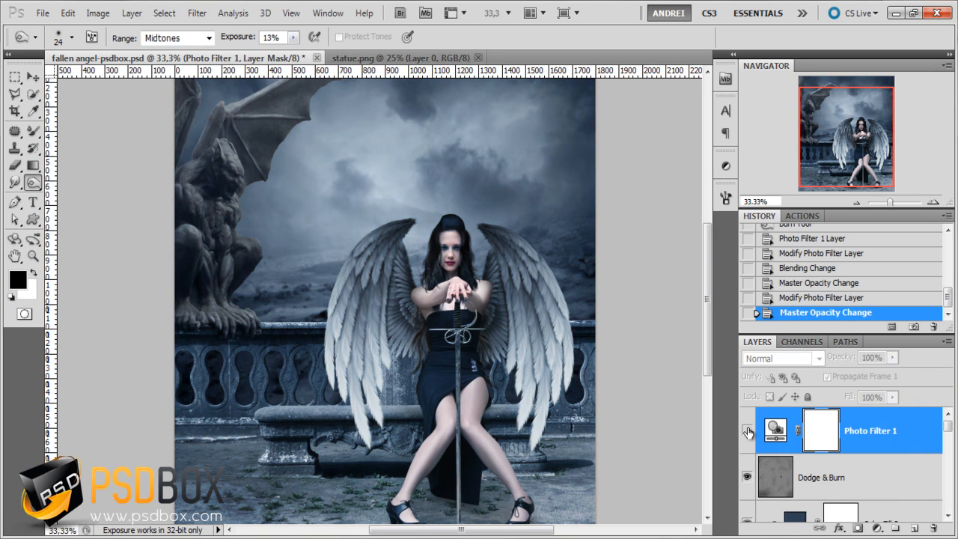
left_click(747, 431)
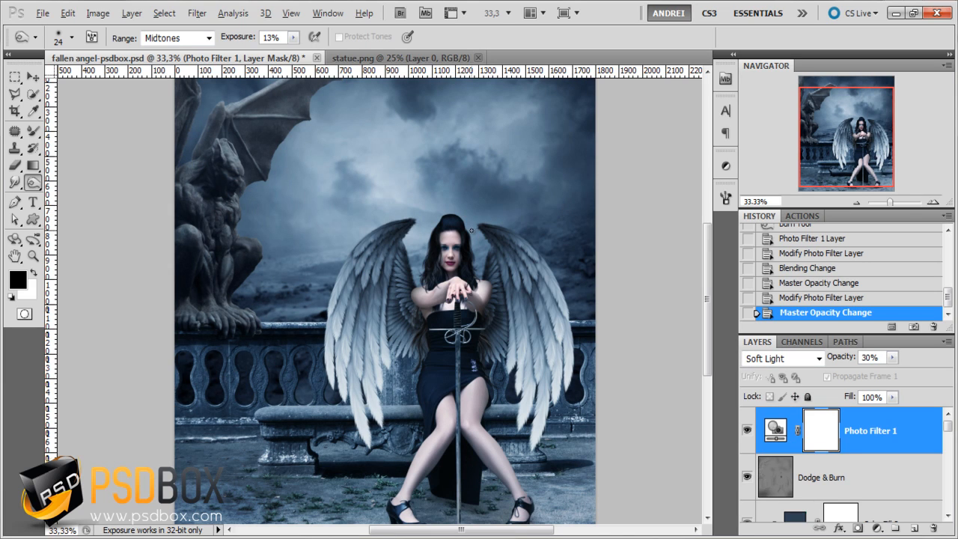
left_click(15, 77)
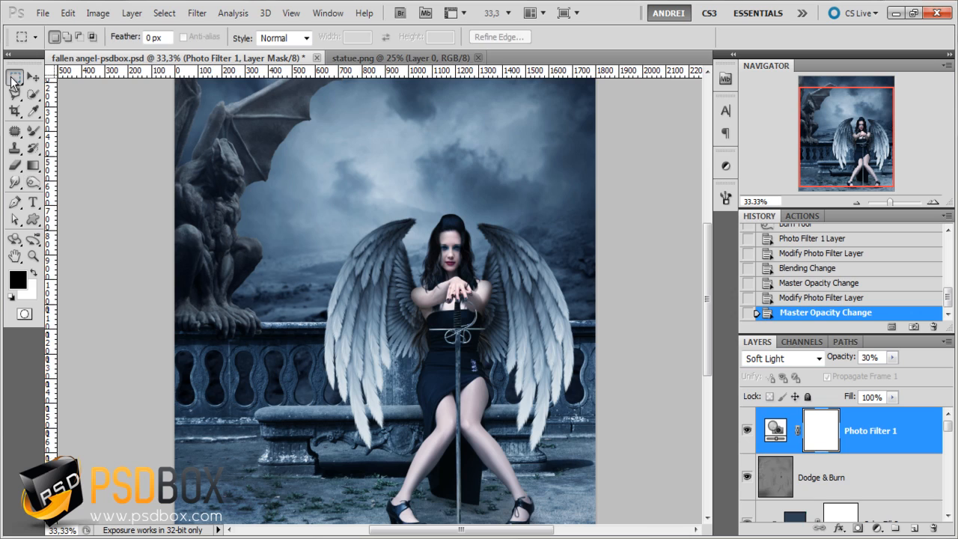
key("ctrl+minus")
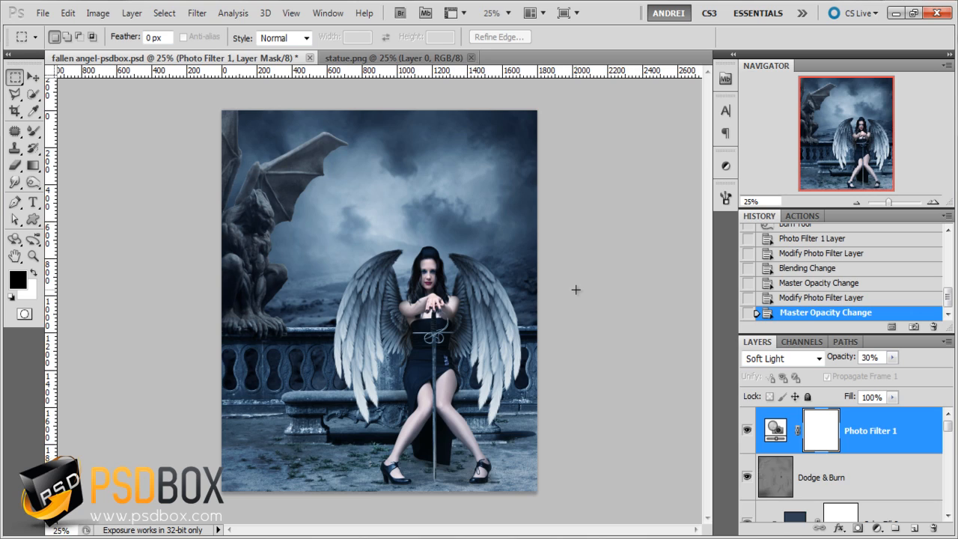
key("ctrl+plus")
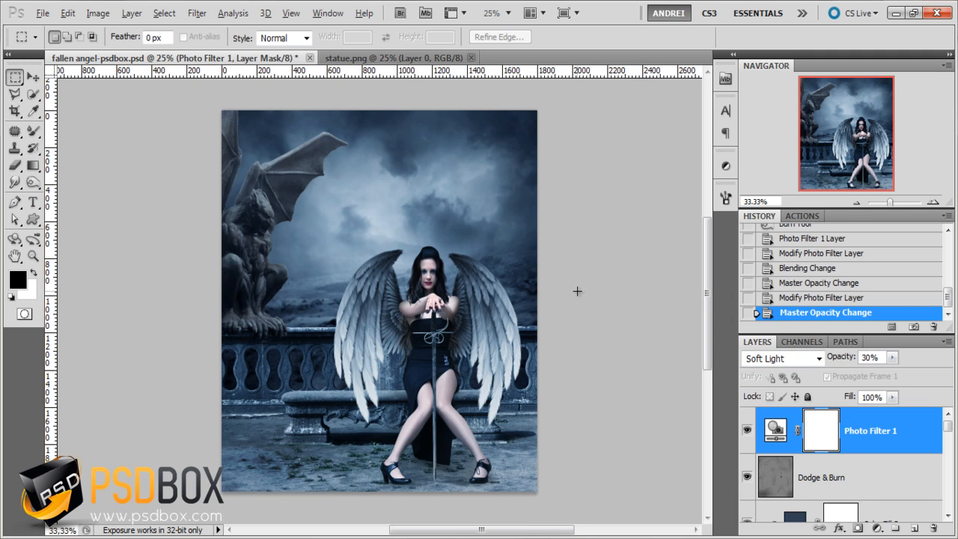